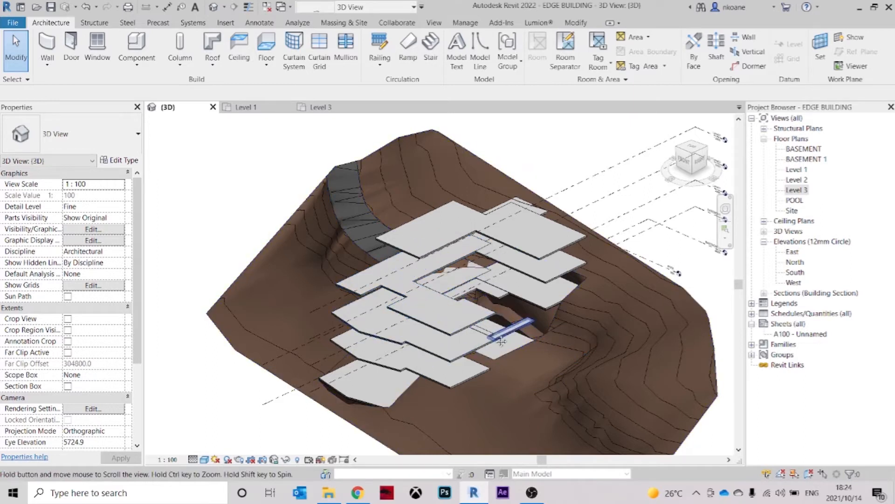
pyautogui.scroll(4, 484, 344)
pyautogui.keyDown('shift'); pyautogui.moveTo(377, 349); pyautogui.dragTo(450, 384, button='middle'); pyautogui.keyUp('shift')
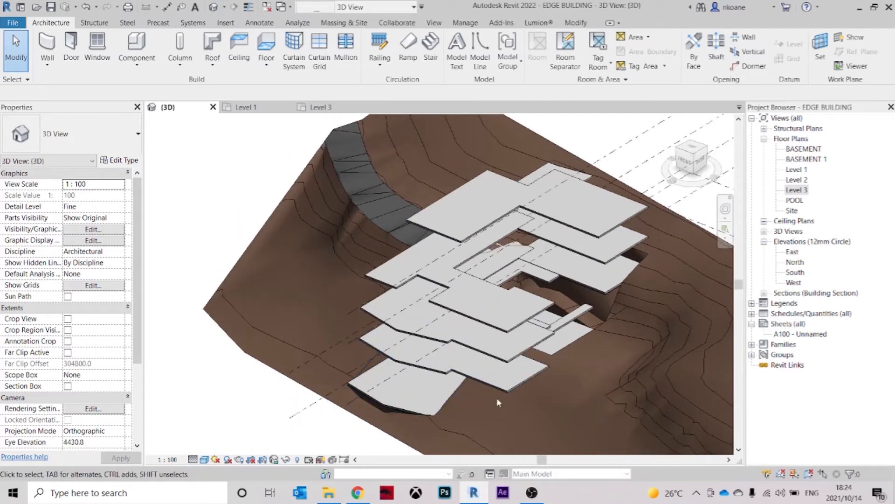
pyautogui.keyDown('shift'); pyautogui.moveTo(511, 369); pyautogui.dragTo(478, 370, button='middle'); pyautogui.keyUp('shift')
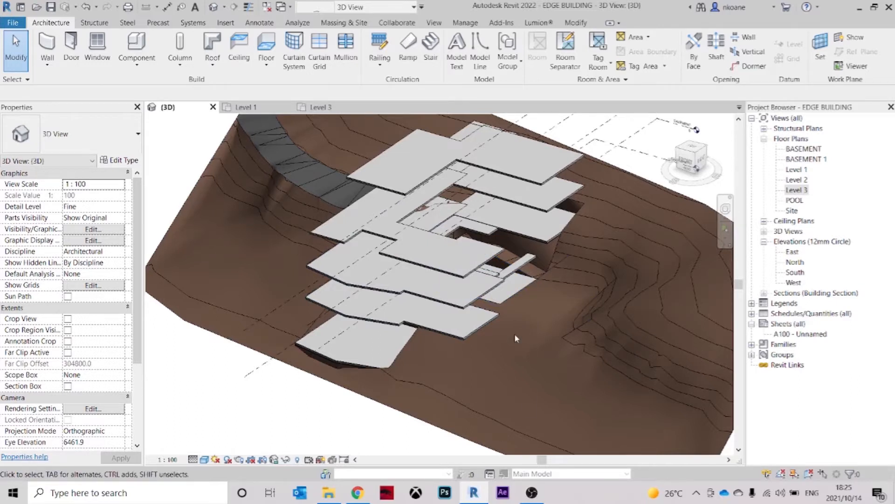
pyautogui.moveTo(596, 306); pyautogui.dragTo(565, 332, button='middle')
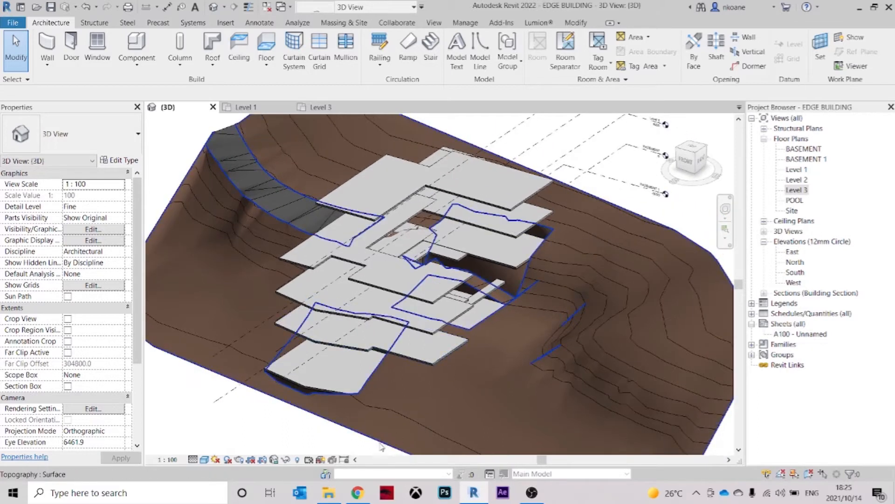
# Switch to Chrome and examine the two bedroom interior references open on Pinterest for their glazing and wall design
pyautogui.click(358, 493)
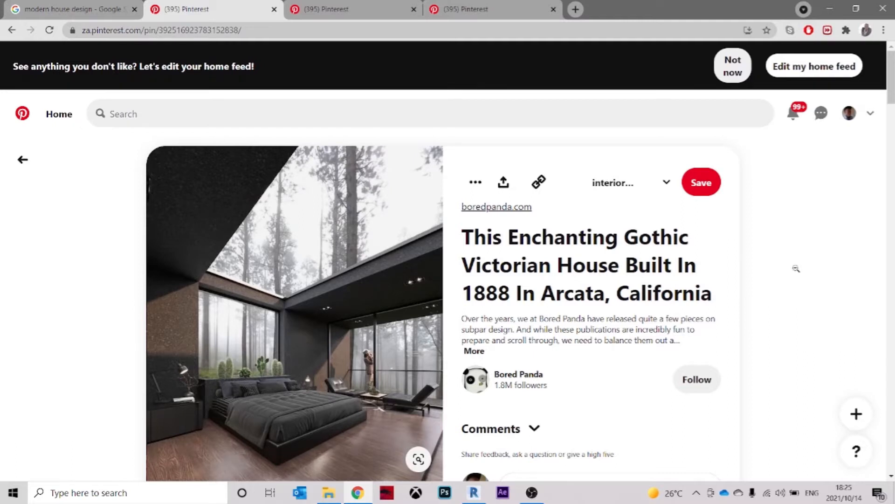
pyautogui.scroll(-1, 795, 269)
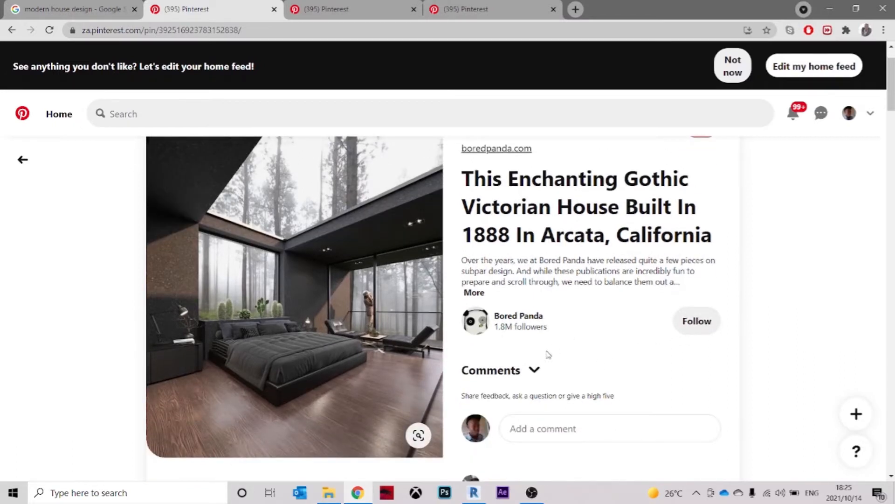
pyautogui.scroll(1, 606, 343)
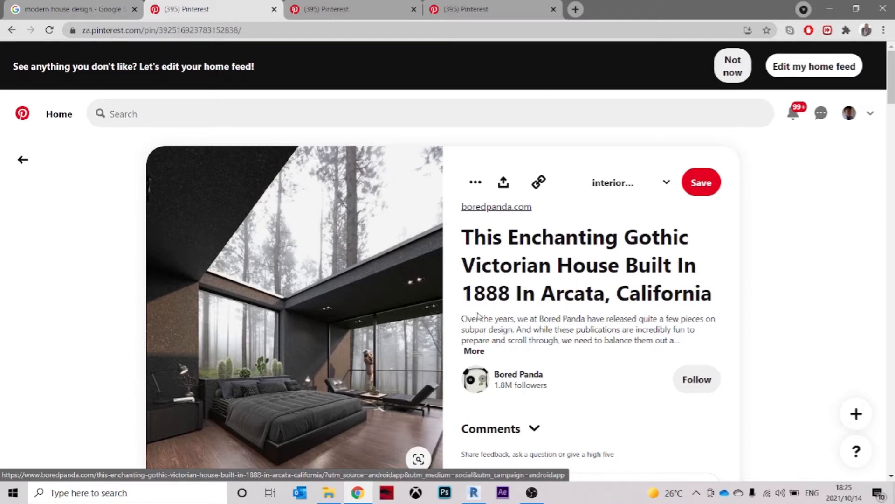
pyautogui.scroll(-1, 495, 332)
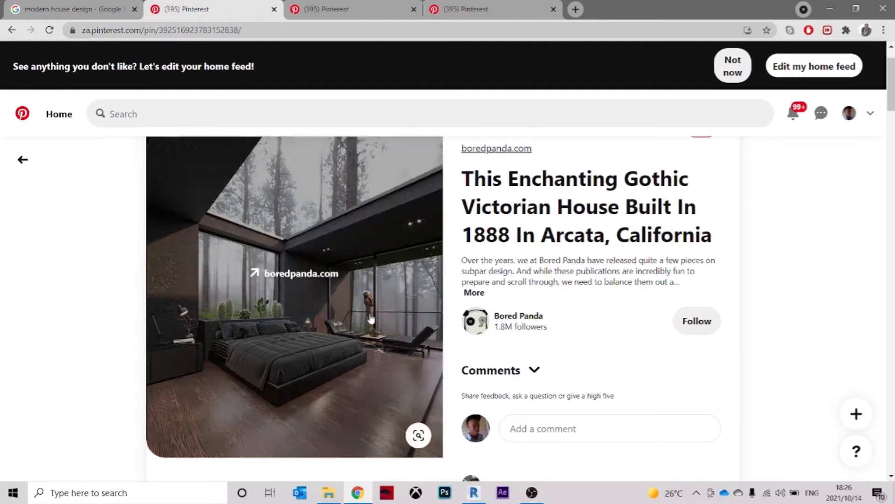
pyautogui.click(370, 10)
pyautogui.scroll(-1, 656, 262)
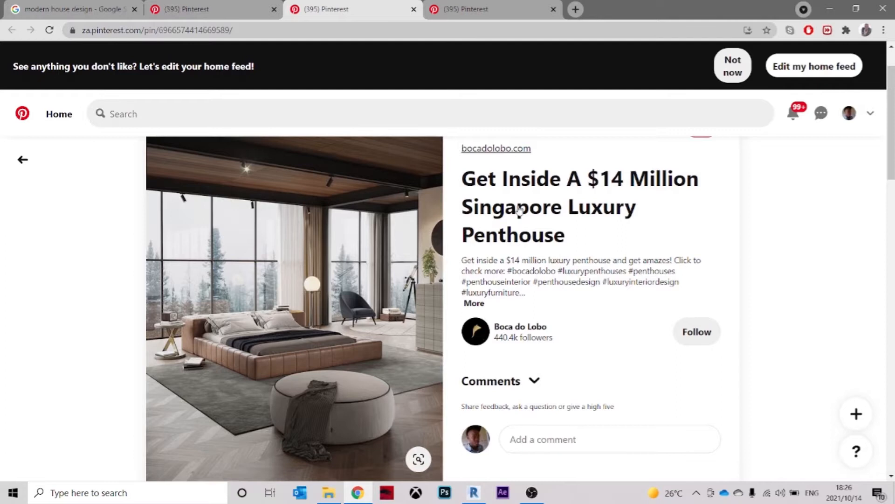
# Examine the STUDIA 54 house reference on Pinterest and replay its video
pyautogui.click(490, 11)
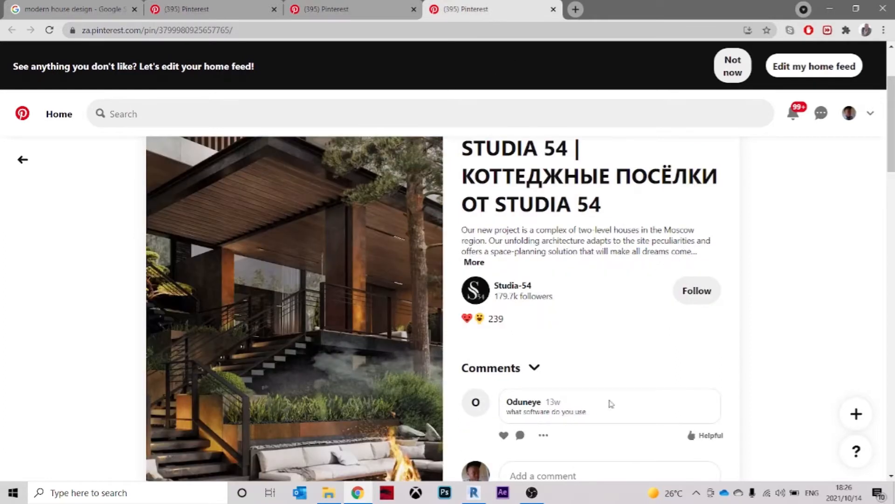
pyautogui.scroll(-2, 611, 404)
pyautogui.scroll(2, 611, 404)
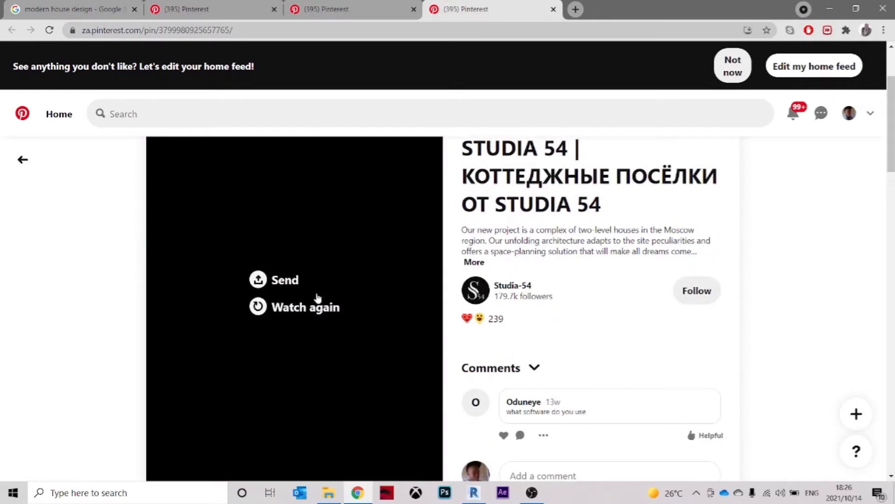
pyautogui.scroll(-2, 317, 298)
pyautogui.scroll(2, 293, 214)
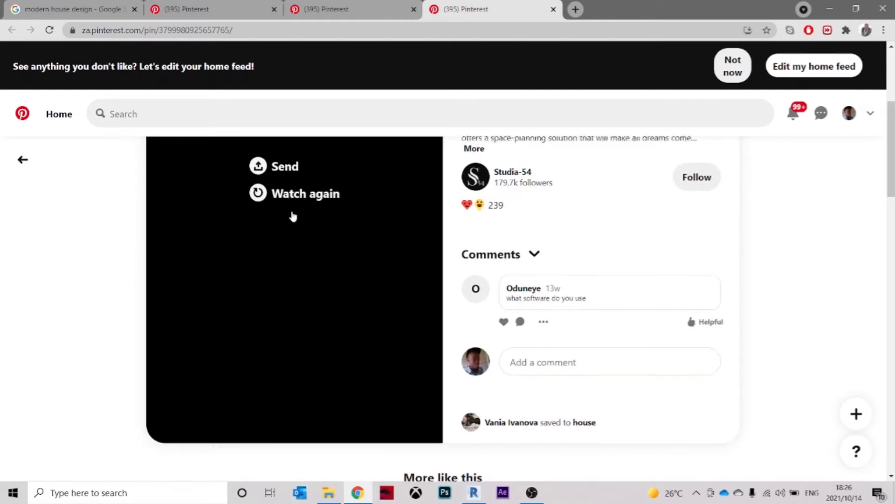
pyautogui.click(257, 309)
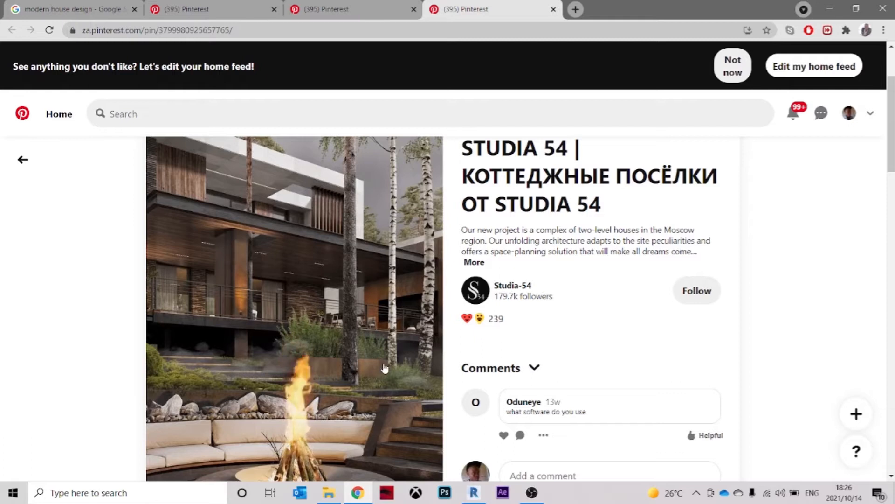
pyautogui.scroll(-2, 392, 422)
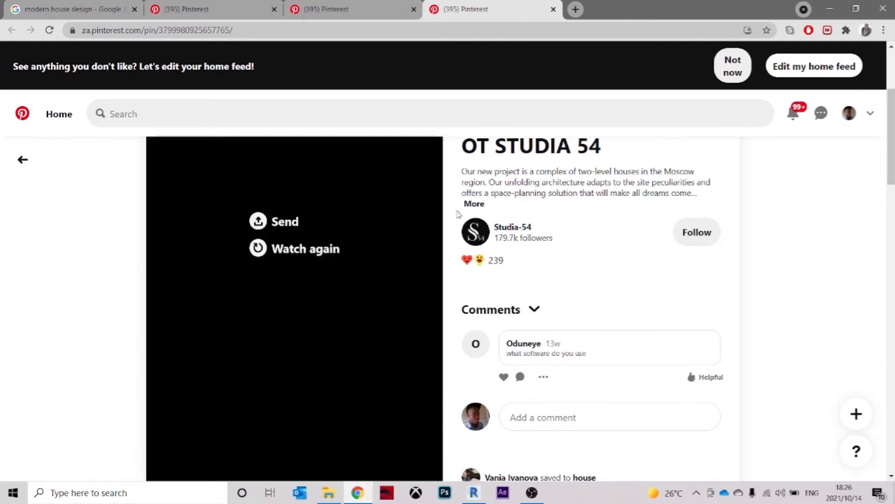
# Return to Revit, open the Level 1 floor plan and start the Wall tool
pyautogui.click(831, 9)
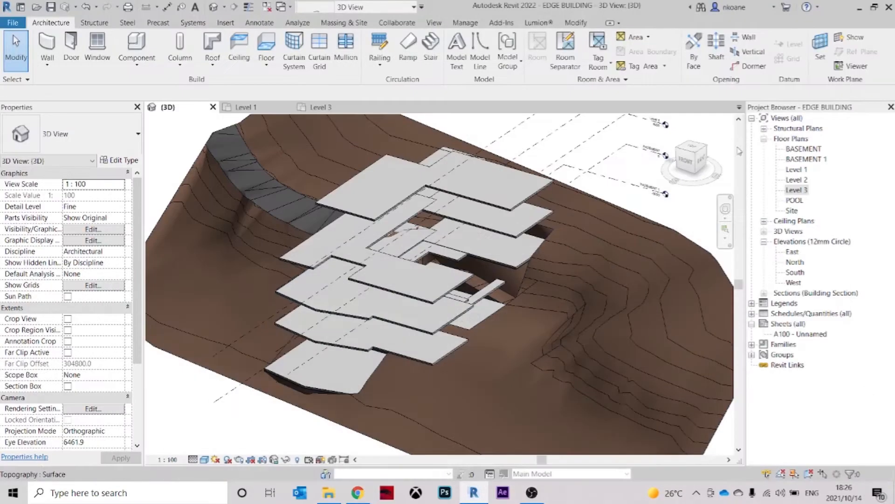
pyautogui.click(800, 150)
pyautogui.doubleClick(796, 169)
pyautogui.scroll(-2, 410, 266)
pyautogui.scroll(-4, 602, 267)
pyautogui.scroll(3, 561, 263)
pyautogui.moveTo(623, 273); pyautogui.dragTo(605, 244, button='middle')
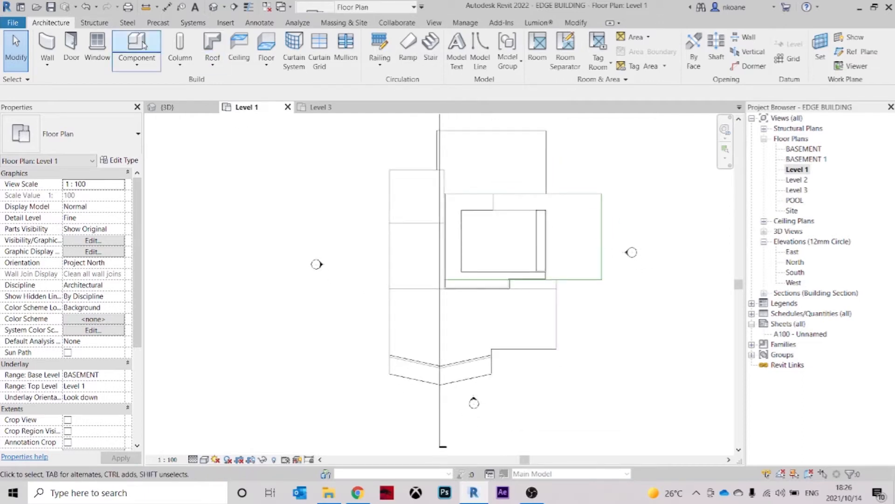
pyautogui.click(47, 44)
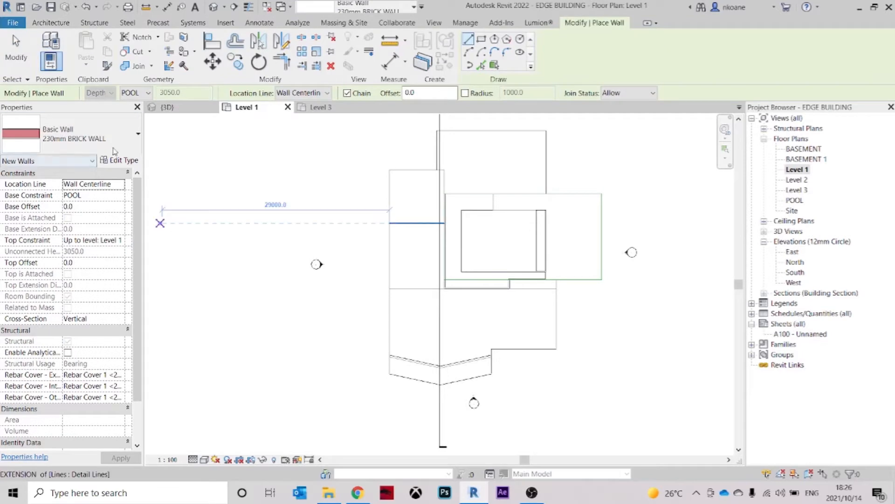
# Examine the type properties and layer assembly of the 230mm BRICK WALL type without changing them
pyautogui.click(59, 140)
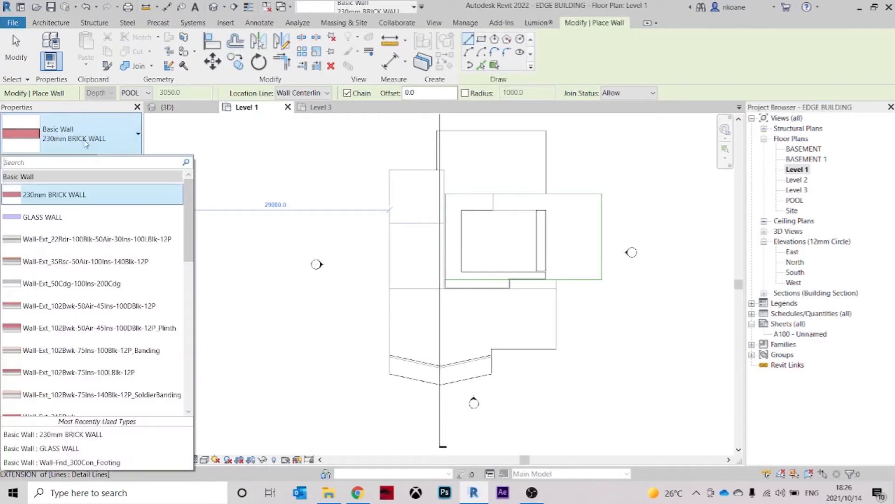
pyautogui.click(85, 135)
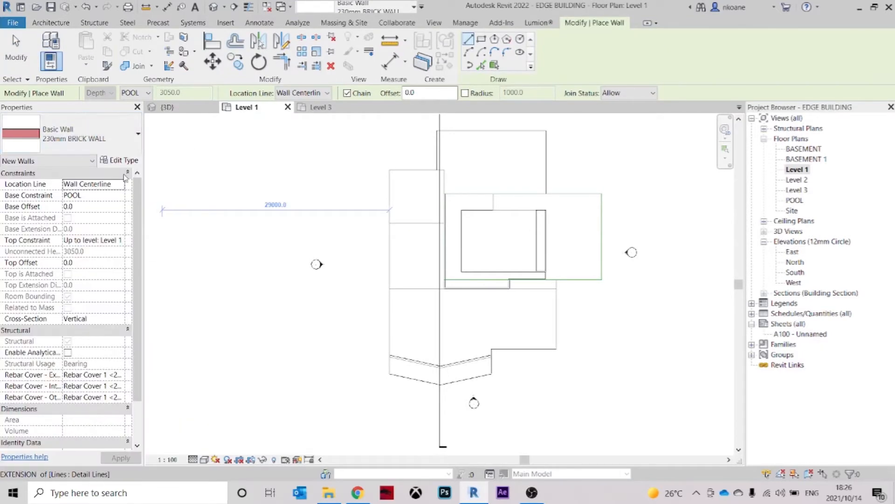
pyautogui.click(119, 160)
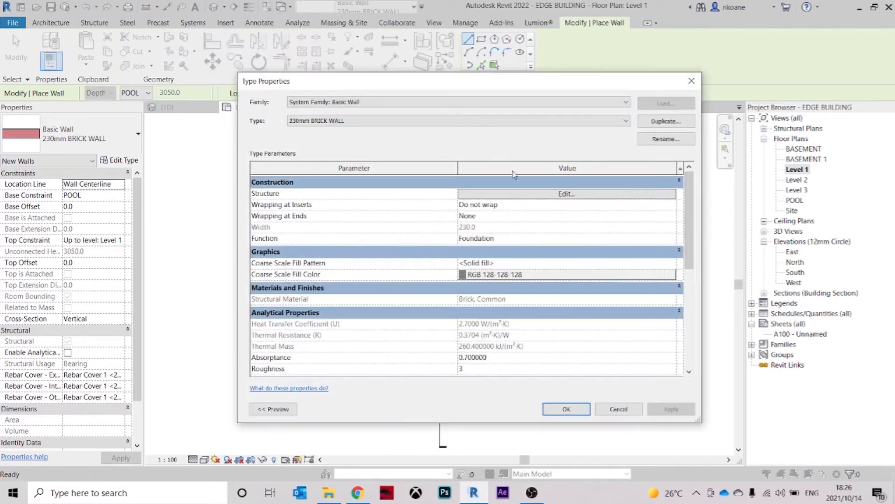
pyautogui.click(665, 121)
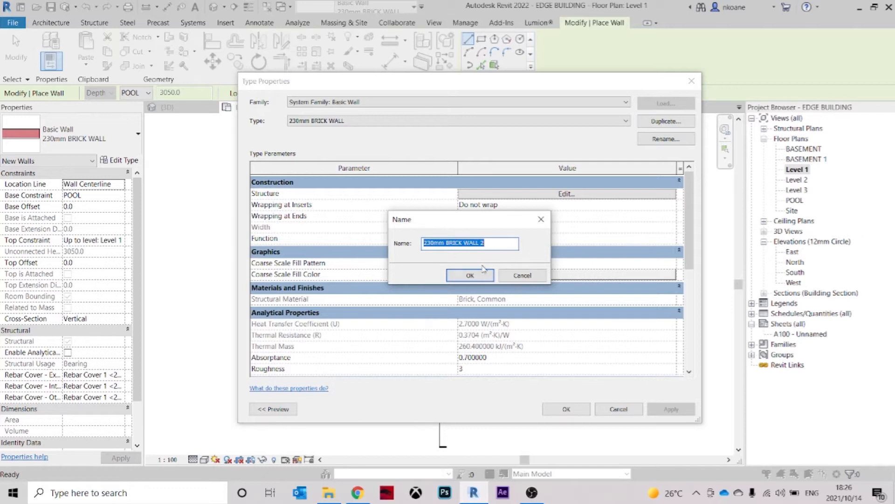
pyautogui.press('Escape')
pyautogui.click(534, 193)
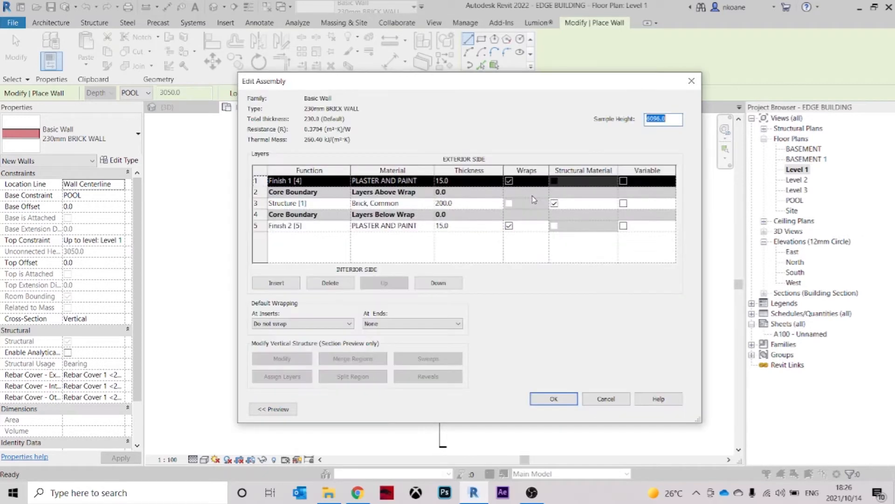
pyautogui.click(512, 201)
pyautogui.click(602, 401)
pyautogui.click(563, 198)
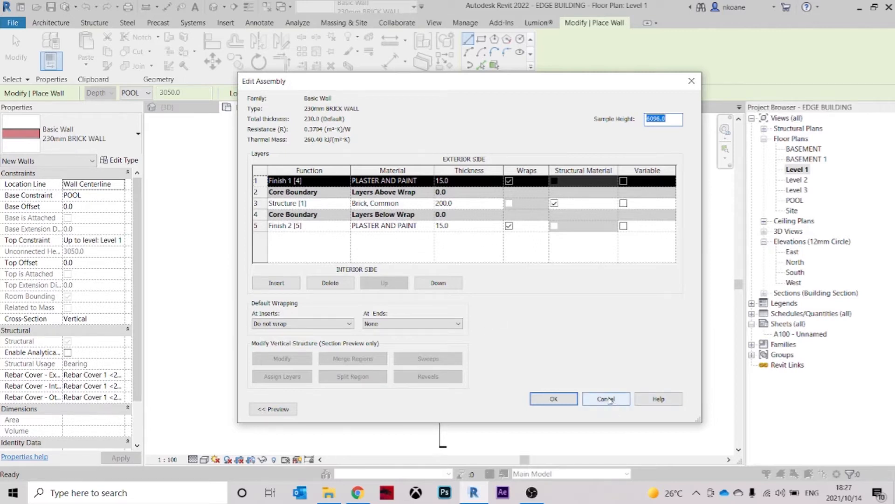
pyautogui.click(606, 399)
pyautogui.click(620, 414)
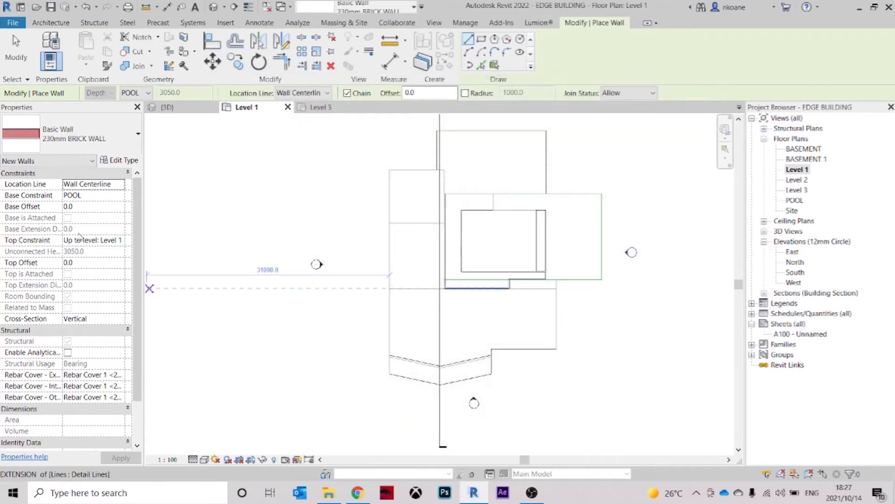
pyautogui.click(119, 161)
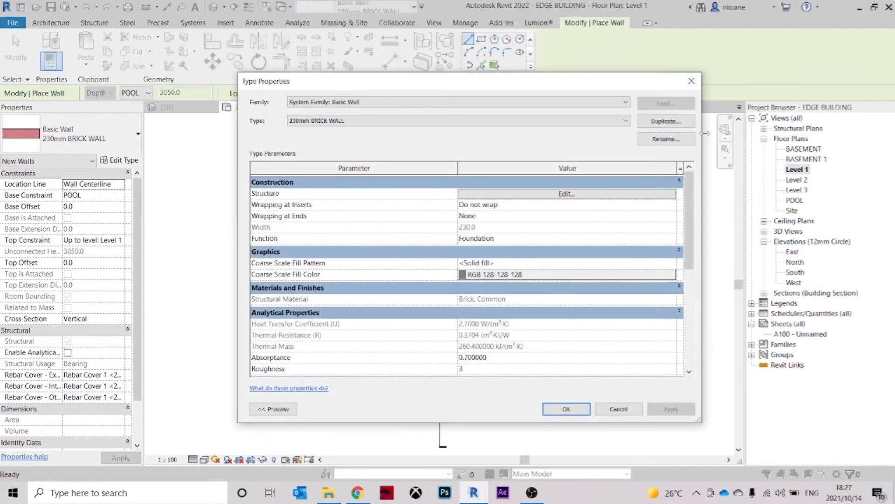
pyautogui.click(667, 121)
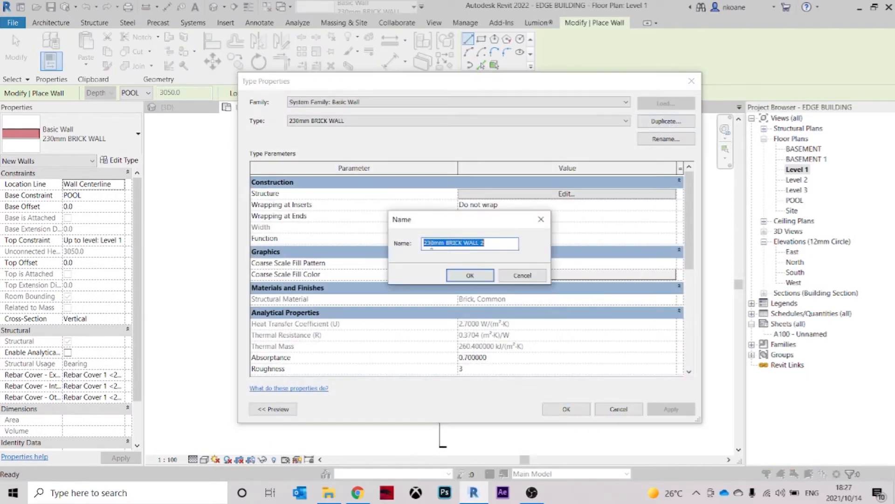
pyautogui.press('Escape')
pyautogui.press('Escape')
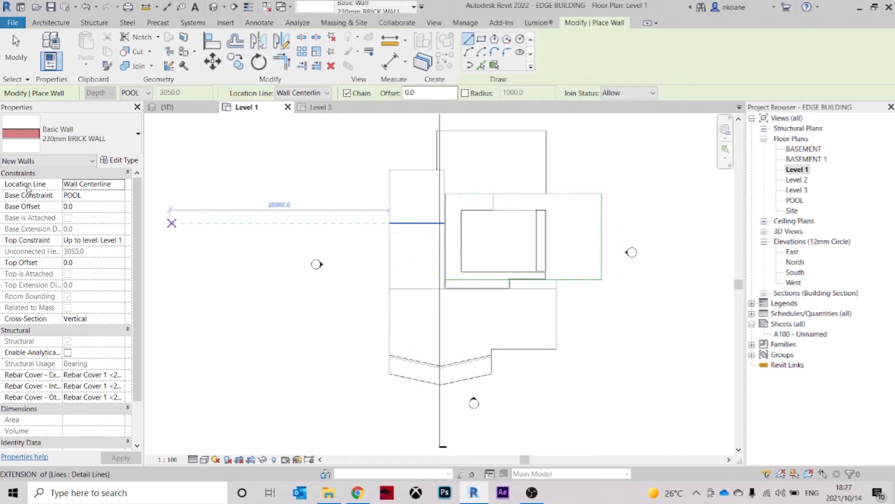
# Choose the Wall-Fnd_300Con_Footing wall type and duplicate it as a new type named 250mm WALL
pyautogui.click(75, 136)
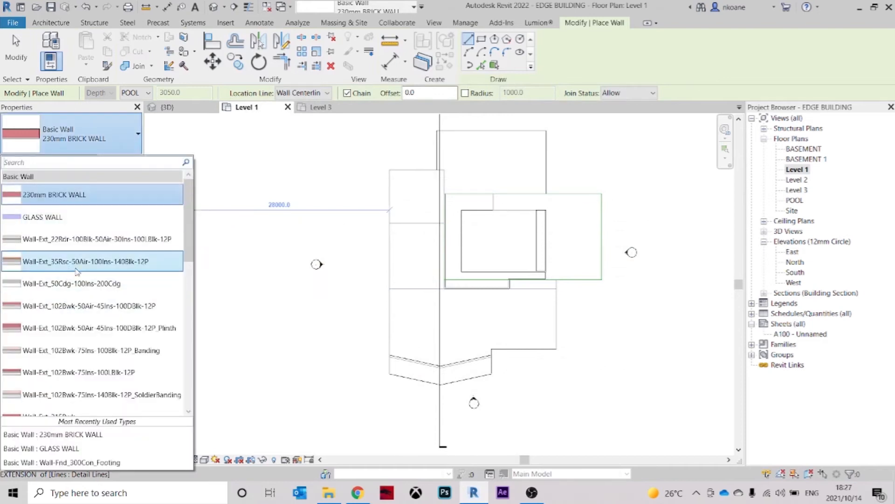
pyautogui.scroll(-3, 72, 275)
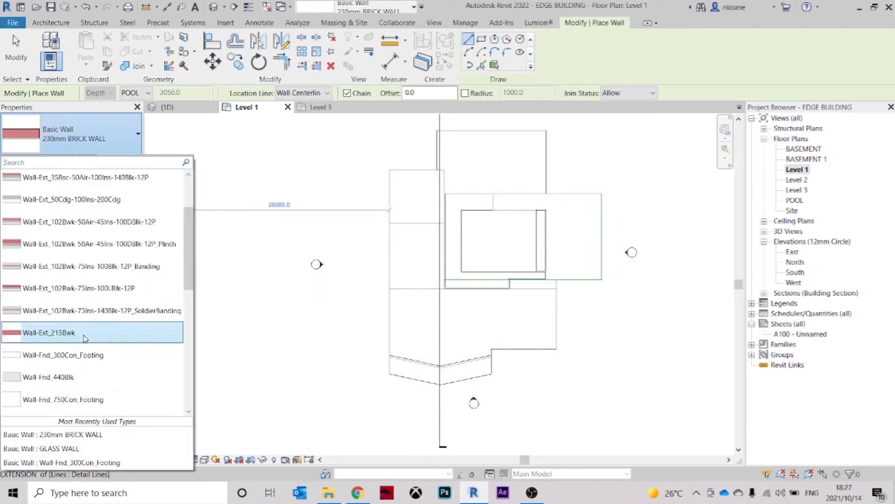
pyautogui.click(78, 300)
pyautogui.click(118, 160)
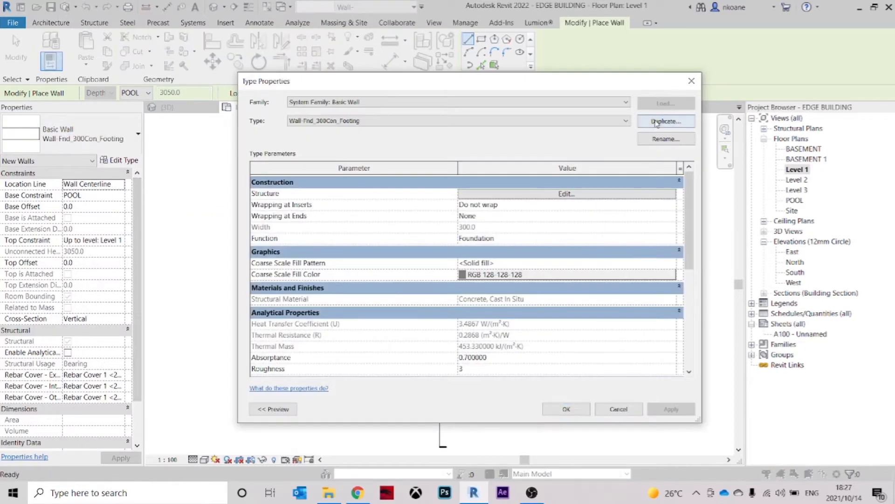
pyautogui.click(656, 121)
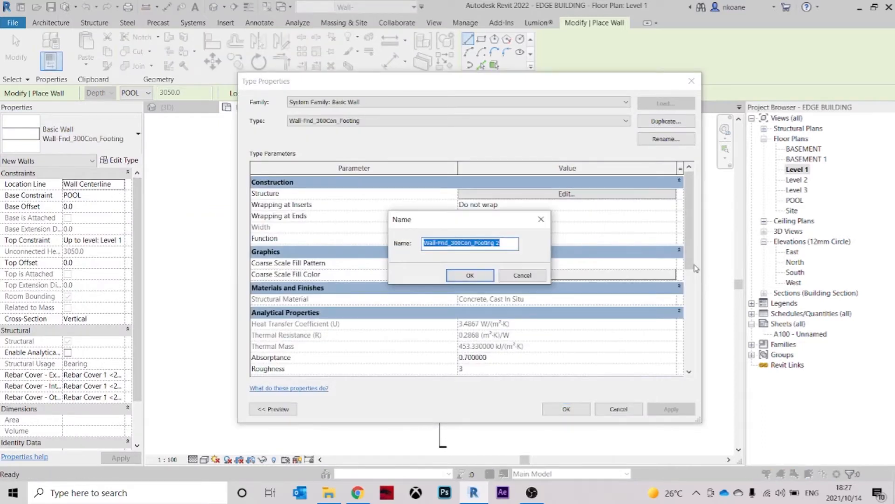
pyautogui.write('250mm WALL')
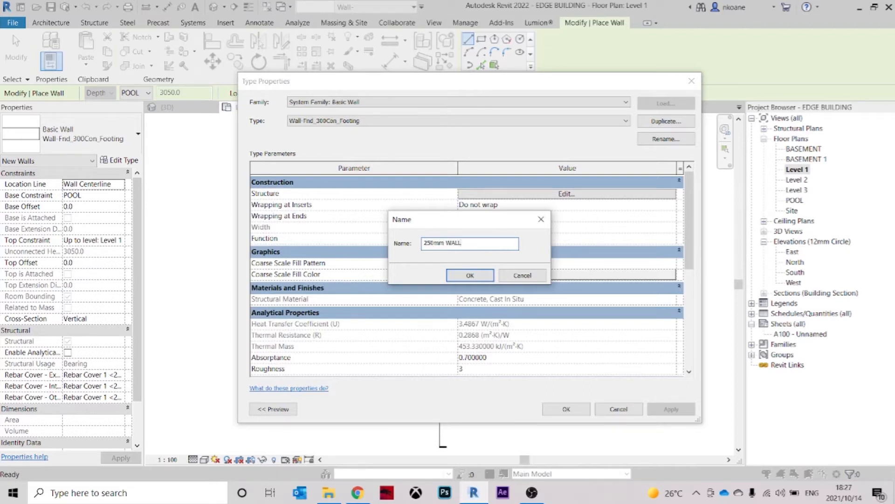
pyautogui.click(469, 275)
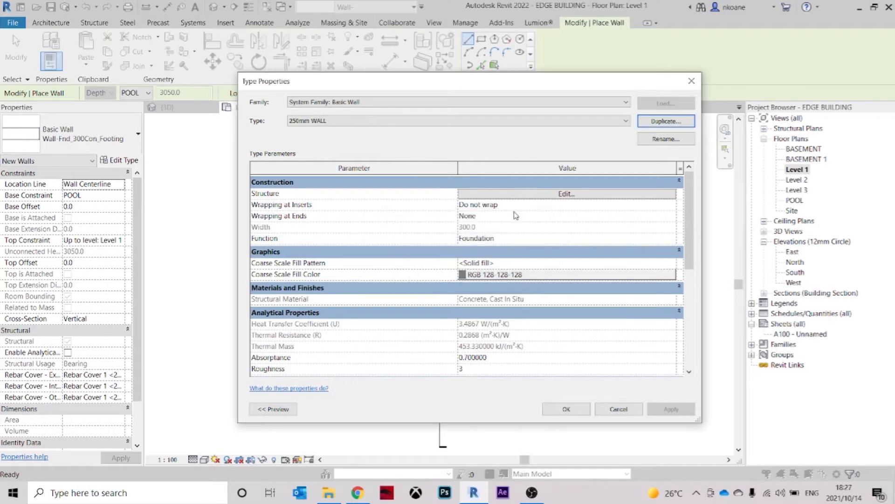
# Open the structure of the 250mm WALL type and set the Concrete, Cast In Situ layer's thickness to 250
pyautogui.click(544, 183)
pyautogui.click(545, 183)
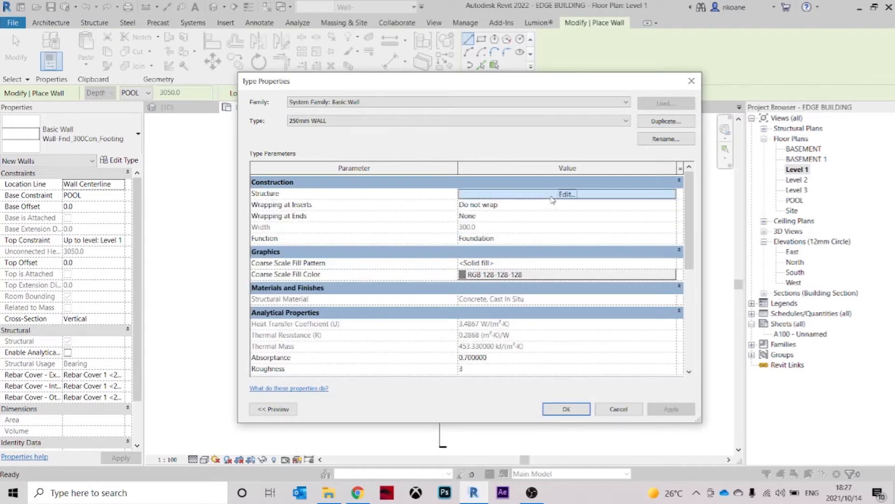
pyautogui.click(551, 196)
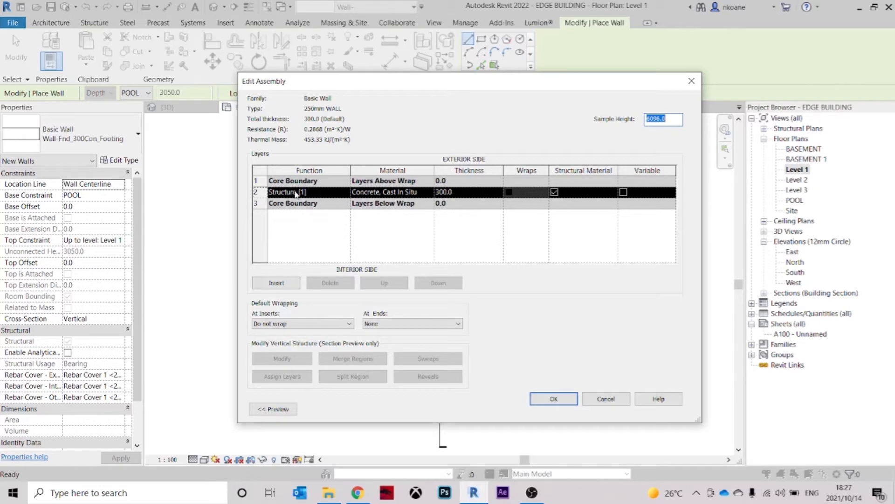
pyautogui.click(457, 195)
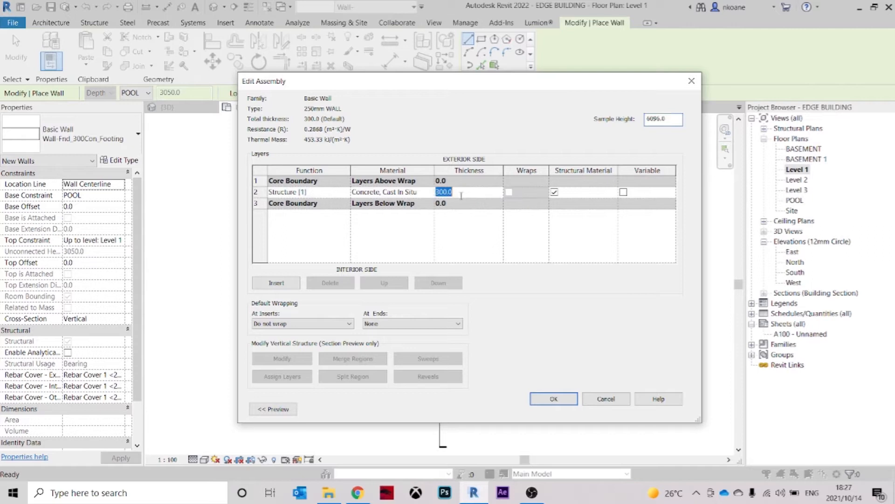
pyautogui.write('2R50')
pyautogui.moveTo(457, 195); pyautogui.dragTo(417, 191)
pyautogui.write('2')
pyautogui.press('Return')
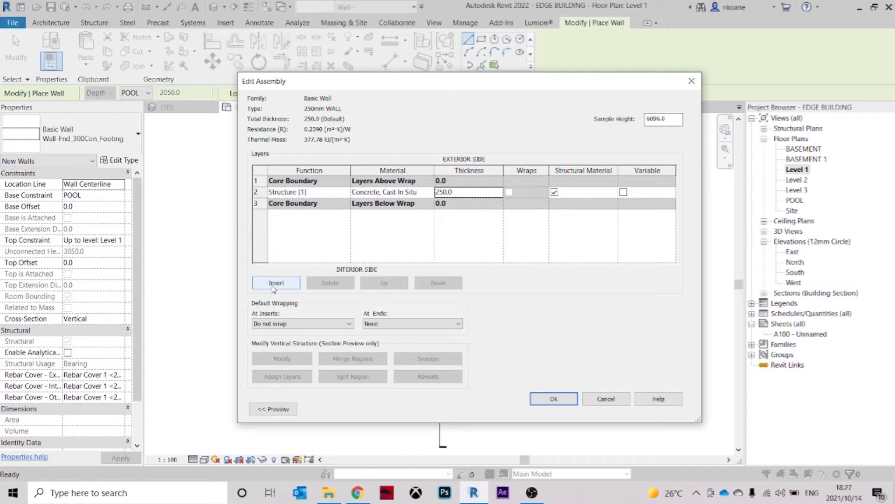
# Insert two new layers, placing one outside the exterior core boundary and the other beyond the interior core boundary
pyautogui.click(277, 283)
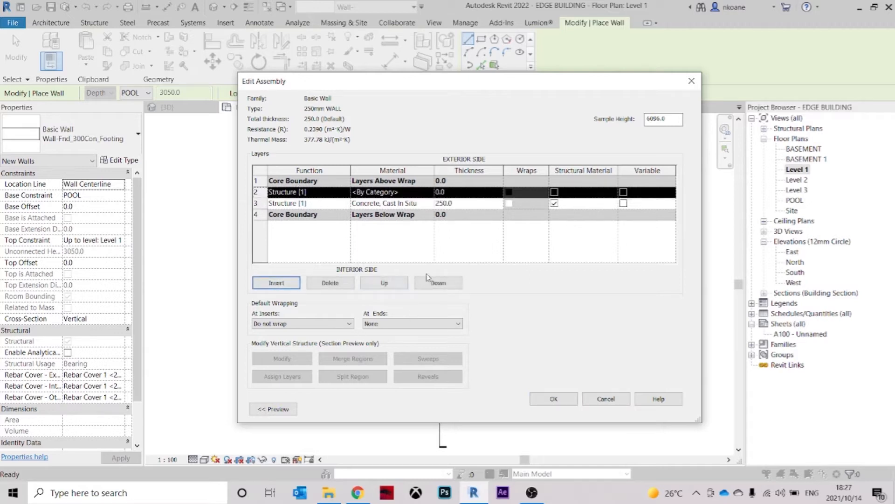
pyautogui.click(390, 283)
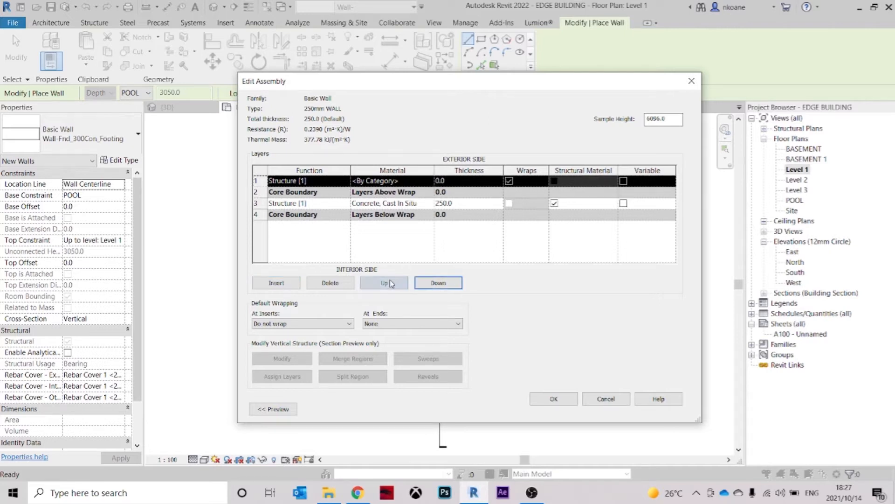
pyautogui.click(322, 204)
pyautogui.click(278, 283)
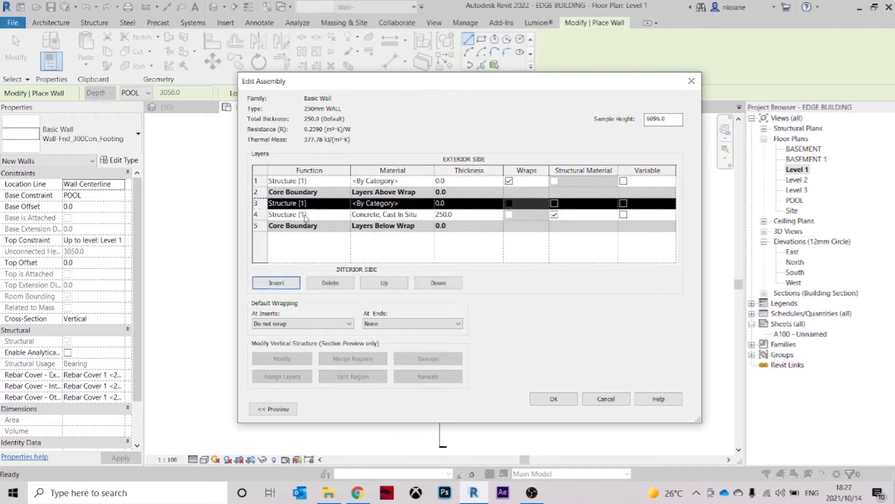
pyautogui.click(383, 283)
pyautogui.click(383, 283)
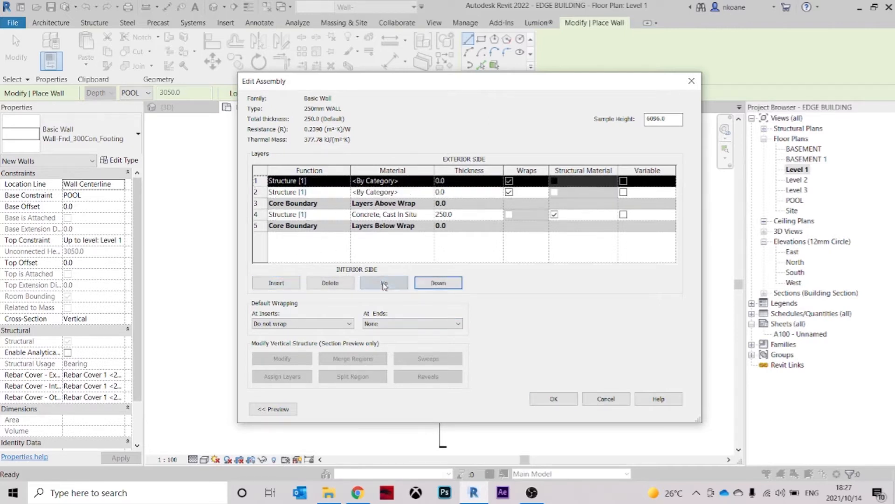
pyautogui.click(438, 283)
pyautogui.click(438, 283)
pyautogui.click(439, 283)
pyautogui.click(438, 284)
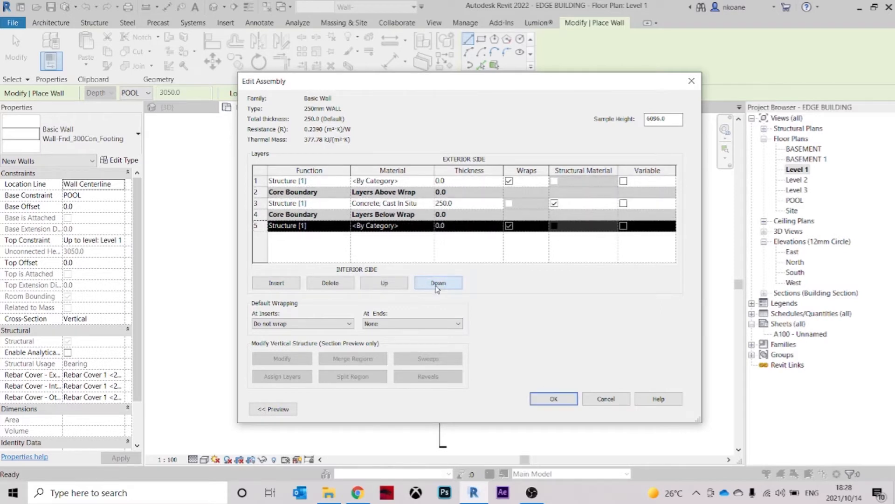
# Set the interior layer's function to Finish 2 [5] and the exterior layer's function to Finish 1 [4]
pyautogui.click(332, 228)
pyautogui.click(345, 226)
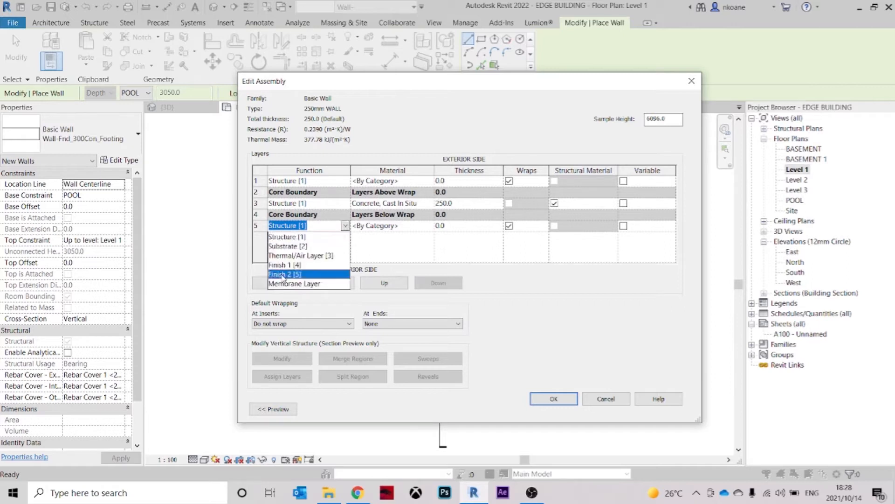
pyautogui.click(286, 275)
pyautogui.click(345, 182)
pyautogui.click(345, 181)
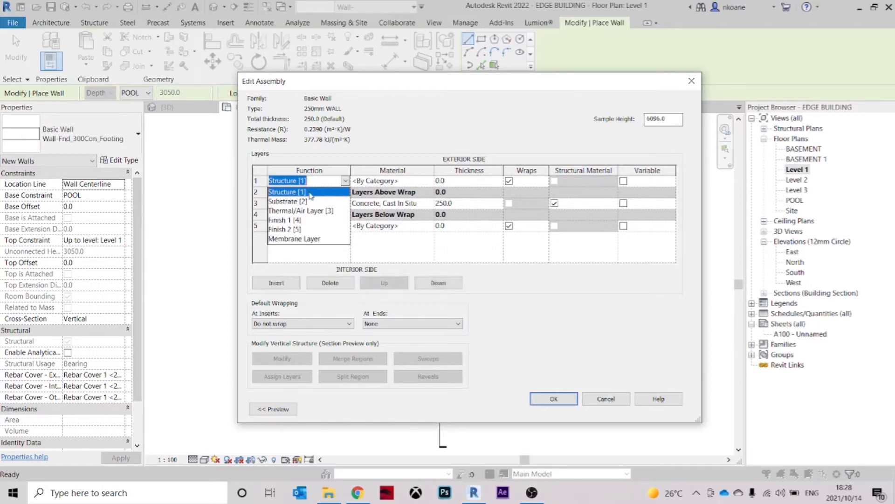
pyautogui.click(300, 220)
# Create a new material for the exterior Finish 1 layer and name it PLASTER MATERIAL
pyautogui.click(430, 184)
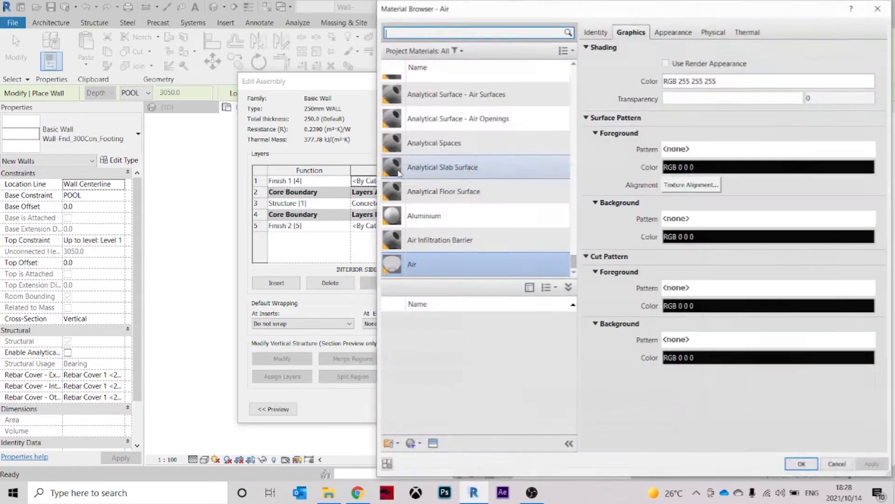
pyautogui.click(412, 444)
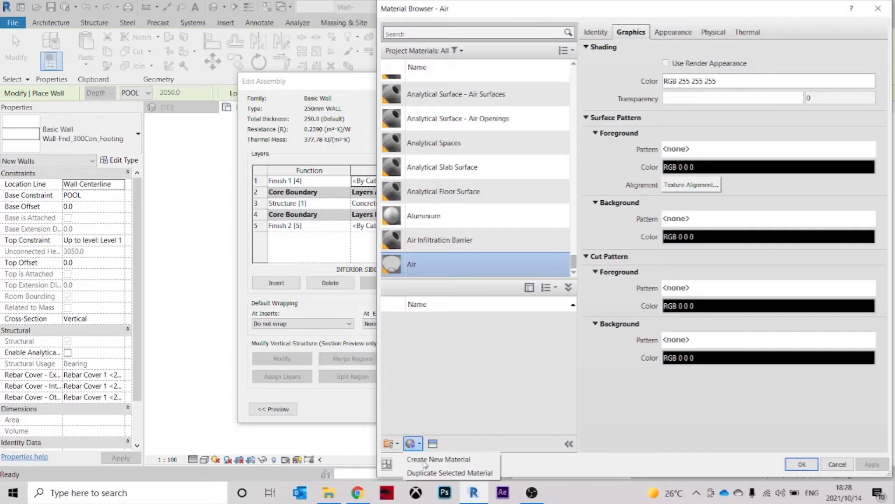
pyautogui.click(434, 461)
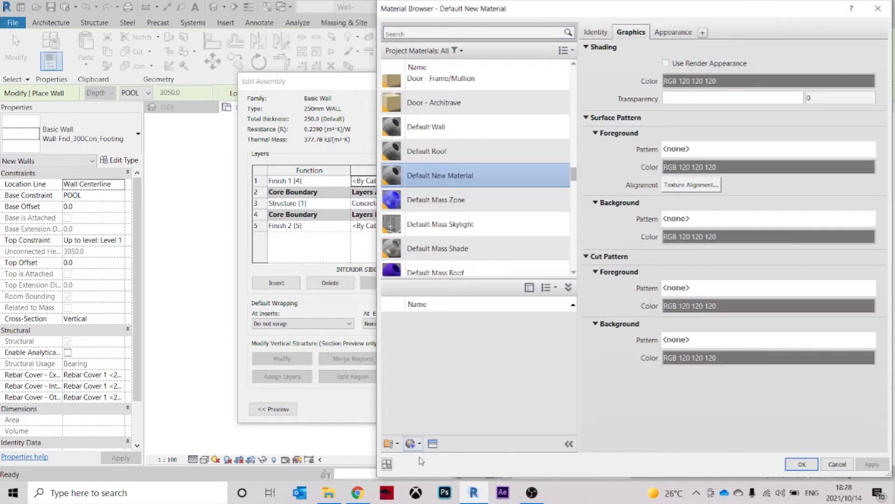
pyautogui.rightClick(453, 167)
pyautogui.click(492, 194)
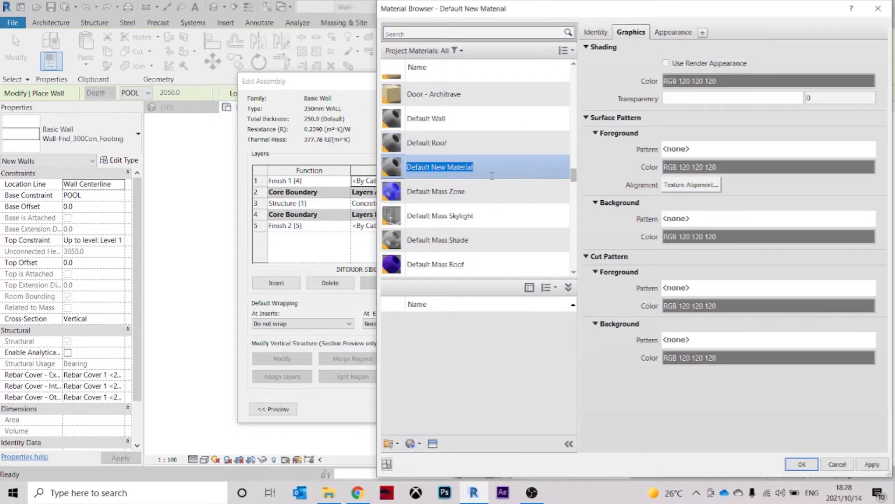
pyautogui.write('P')
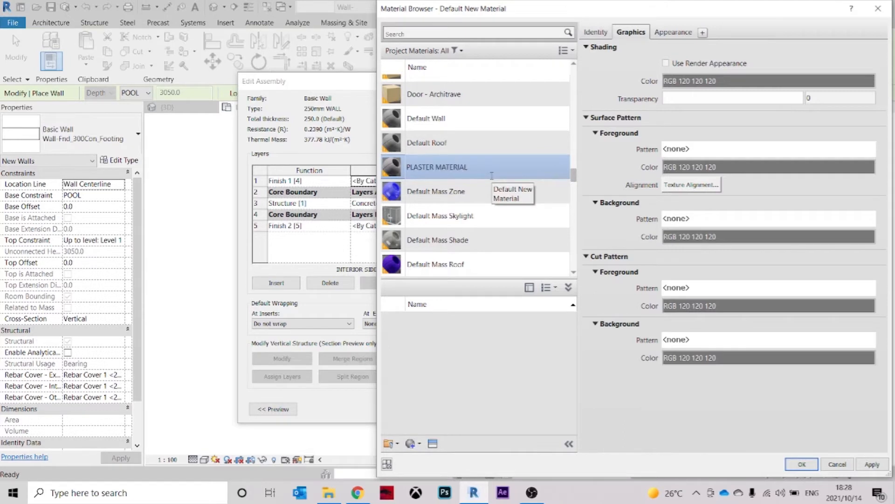
pyautogui.write('LASTER MATERIAL')
pyautogui.press('Return')
pyautogui.click(713, 82)
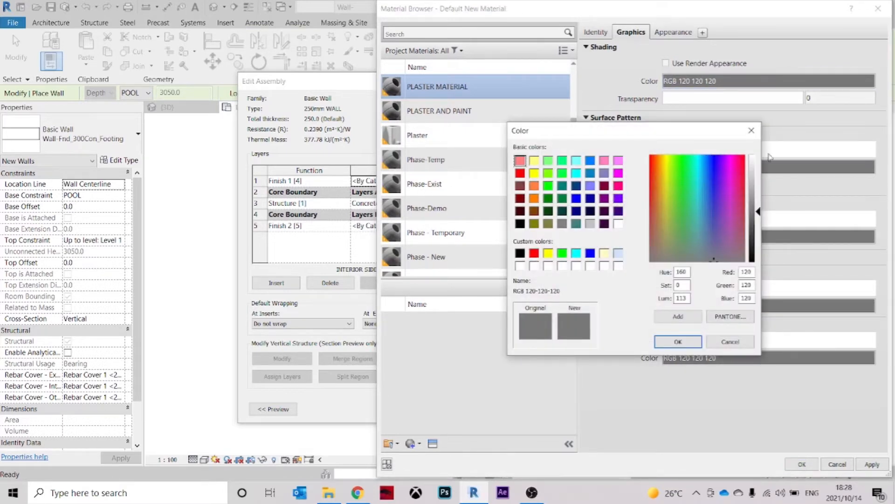
pyautogui.click(749, 133)
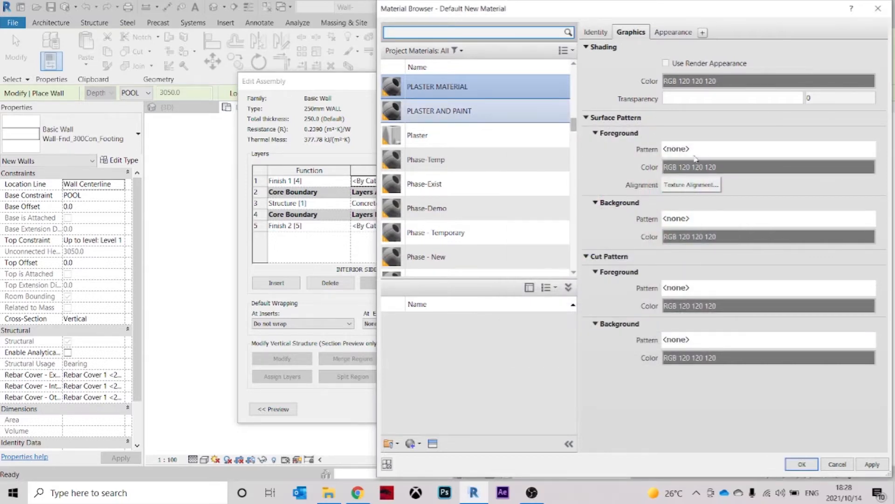
pyautogui.click(767, 149)
pyautogui.scroll(-3, 659, 275)
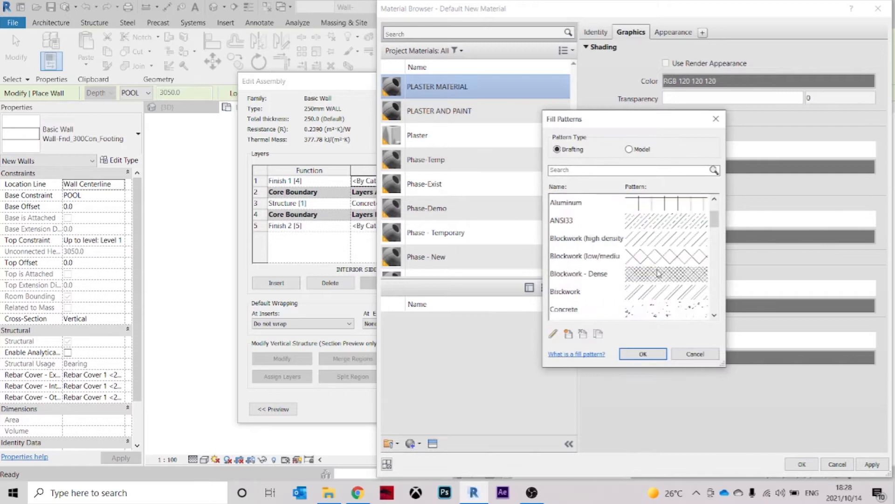
pyautogui.click(717, 119)
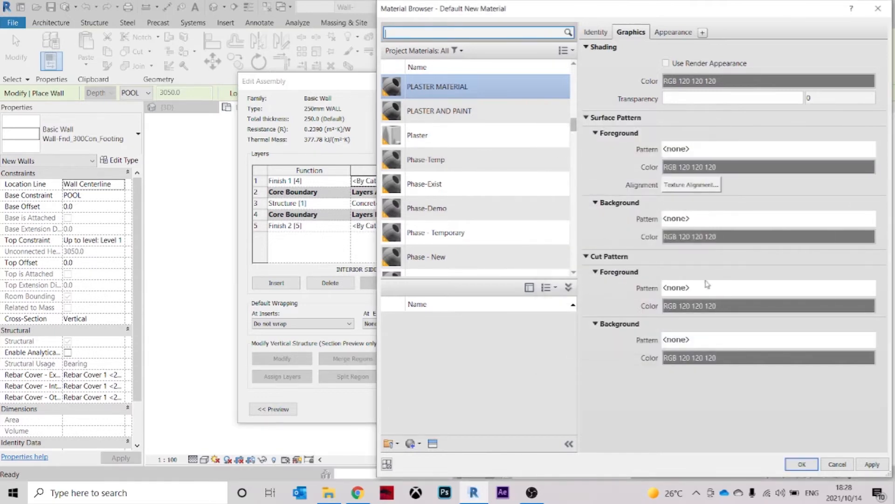
# Set the foreground cut pattern of PLASTER MATERIAL to the Brickwork drafting pattern
pyautogui.click(756, 288)
pyautogui.scroll(-1, 669, 267)
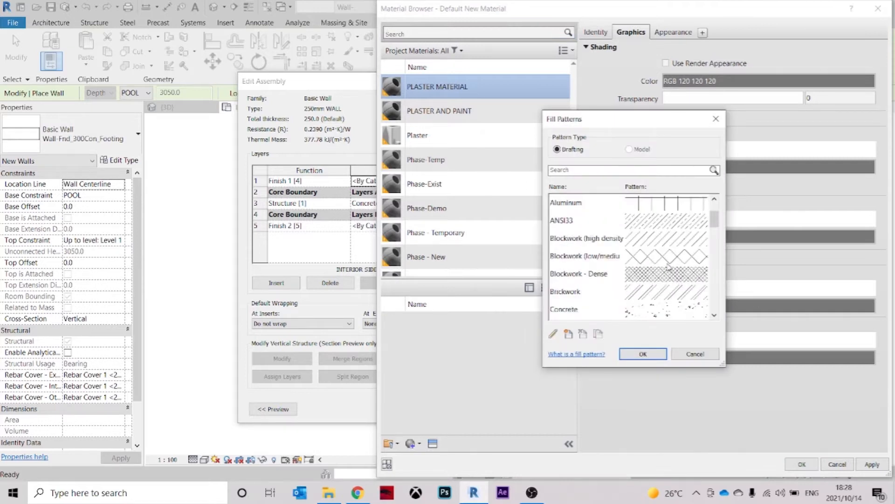
pyautogui.scroll(-2, 651, 273)
pyautogui.scroll(1, 653, 242)
pyautogui.click(658, 241)
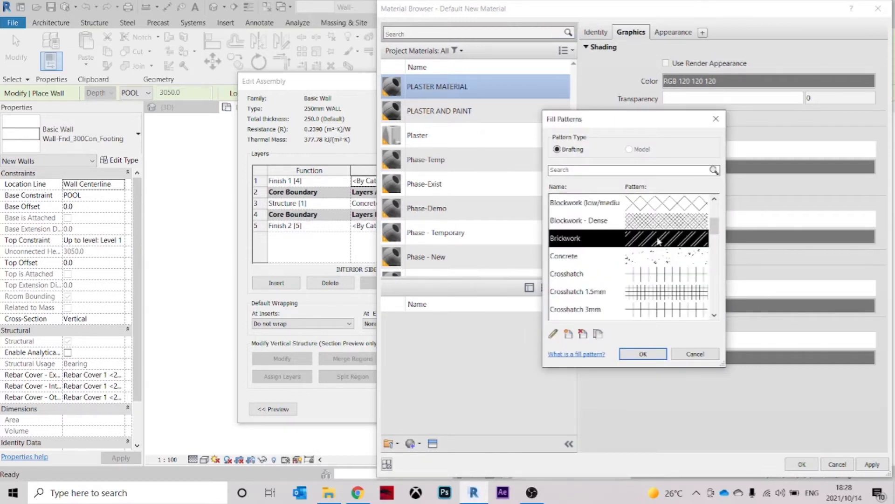
pyautogui.click(654, 352)
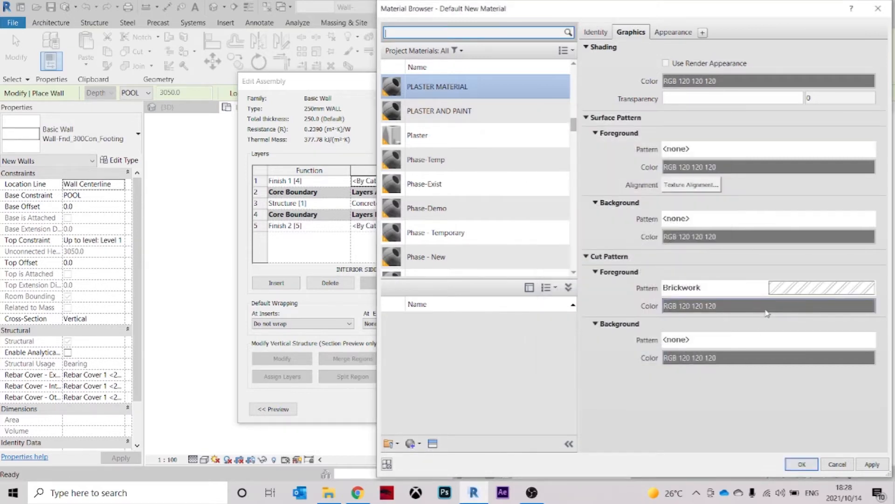
# Set the foreground cut pattern colour to red (RGB 255 0 0) and assign PLASTER MATERIAL to the exterior finish layer
pyautogui.click(765, 307)
pyautogui.click(618, 198)
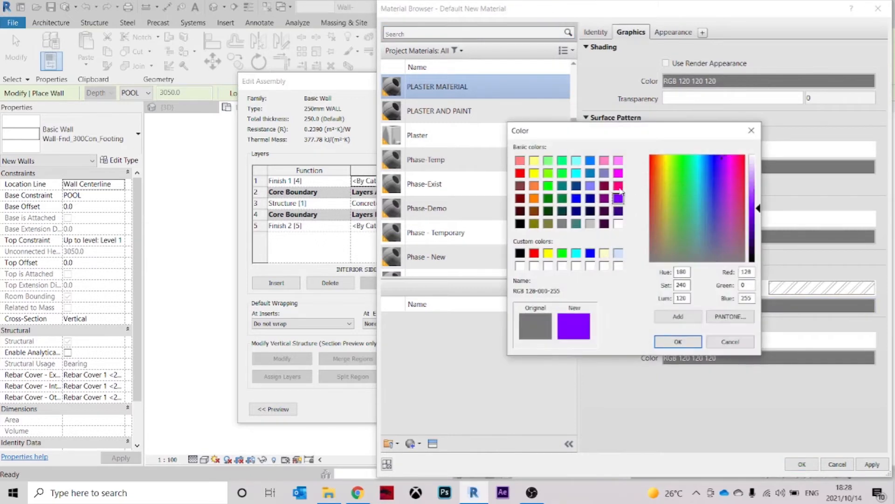
pyautogui.click(520, 174)
pyautogui.click(678, 342)
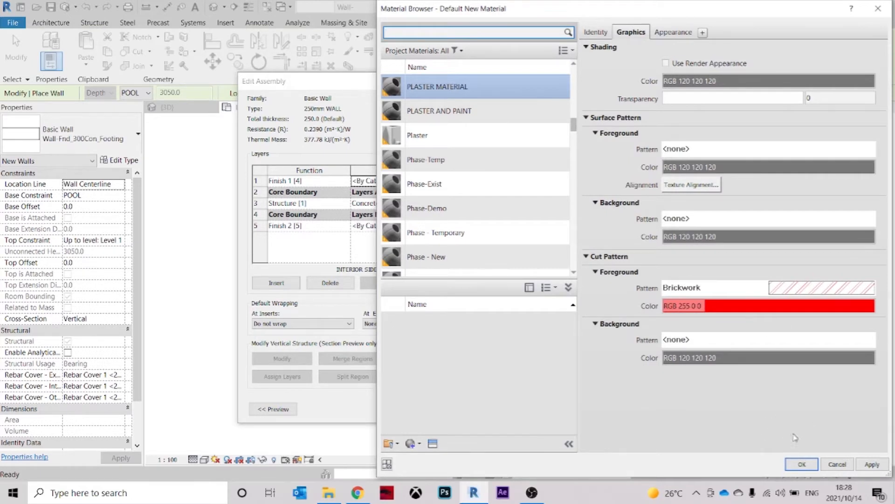
pyautogui.click(802, 464)
# Set the thickness of both finish layers to 15 and accept the wall assembly and type properties
pyautogui.click(551, 403)
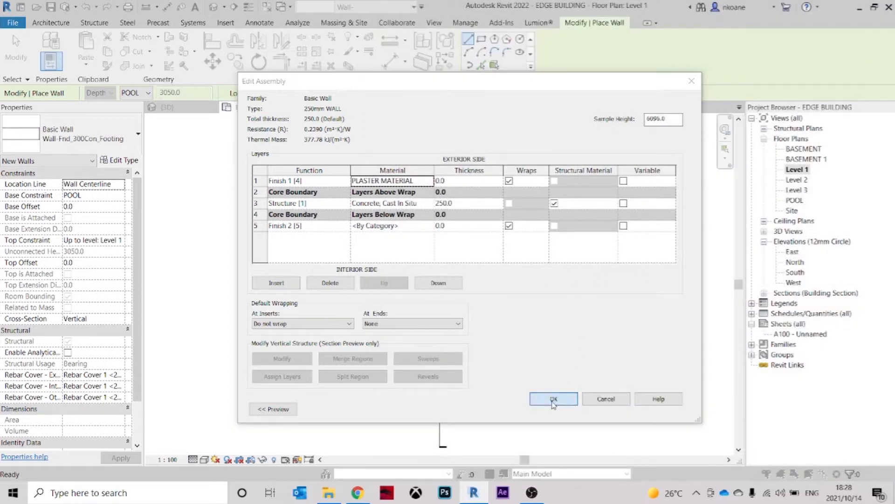
pyautogui.click(519, 273)
pyautogui.click(447, 182)
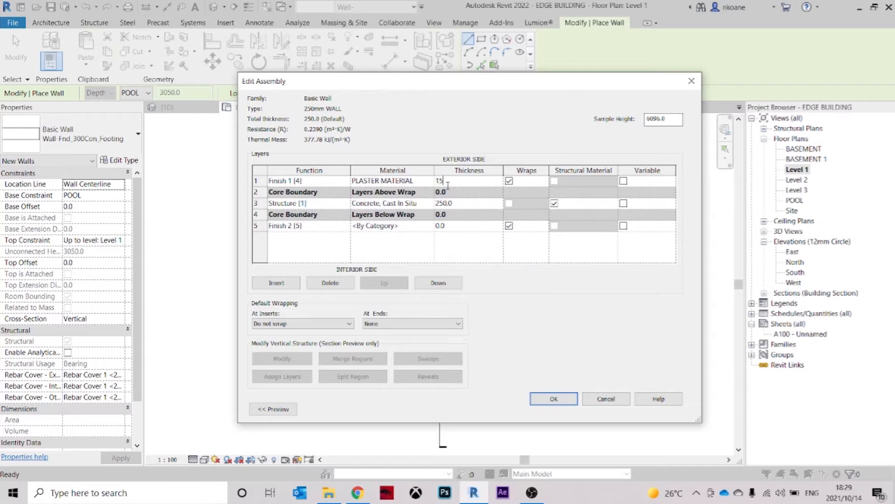
pyautogui.click(457, 228)
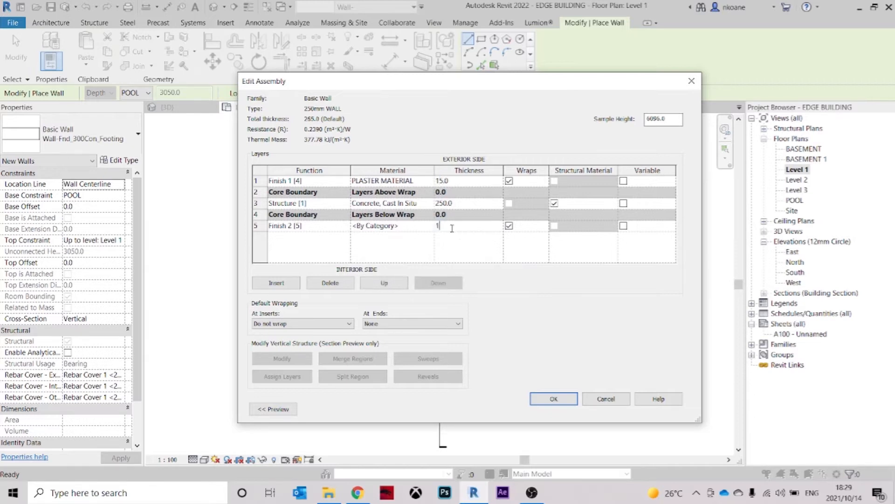
pyautogui.click(555, 401)
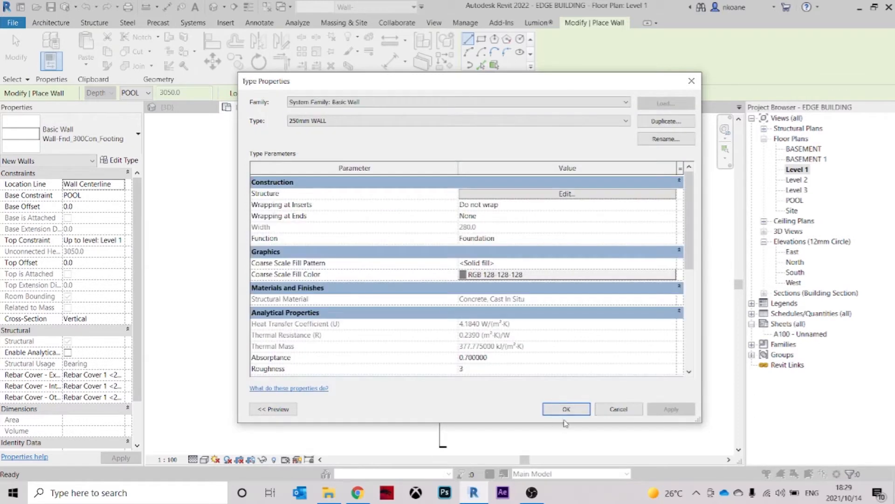
pyautogui.click(555, 407)
# Draw a trial 250mm WALL segment about 3700 mm long down from the outline's lower-right corner, and undo it
pyautogui.scroll(5, 518, 322)
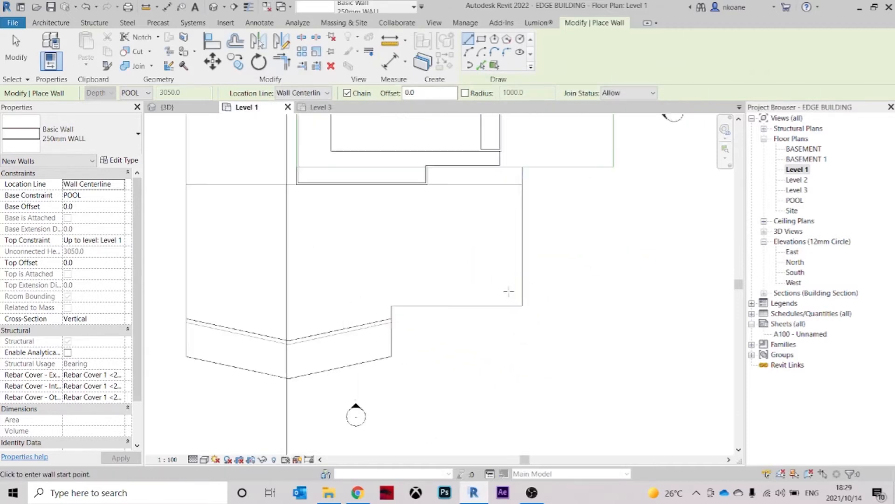
pyautogui.click(522, 314)
pyautogui.scroll(3, 519, 322)
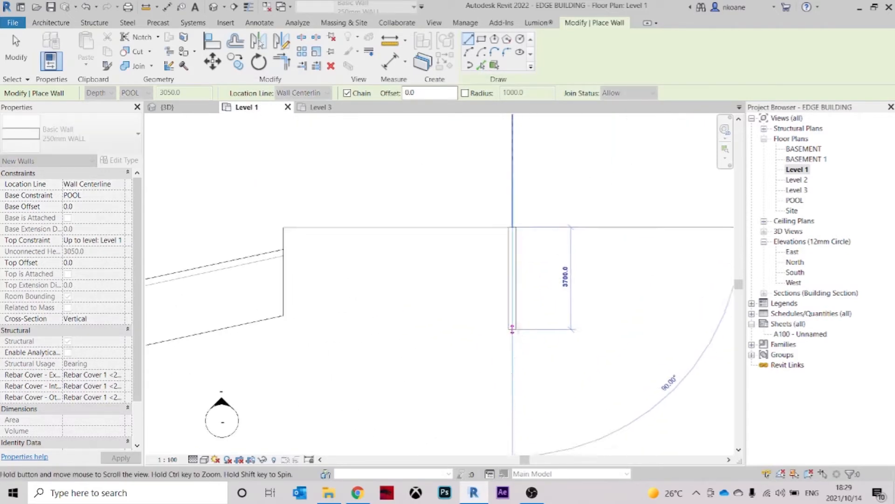
pyautogui.press('Escape')
pyautogui.press('Escape')
pyautogui.scroll(1, 517, 289)
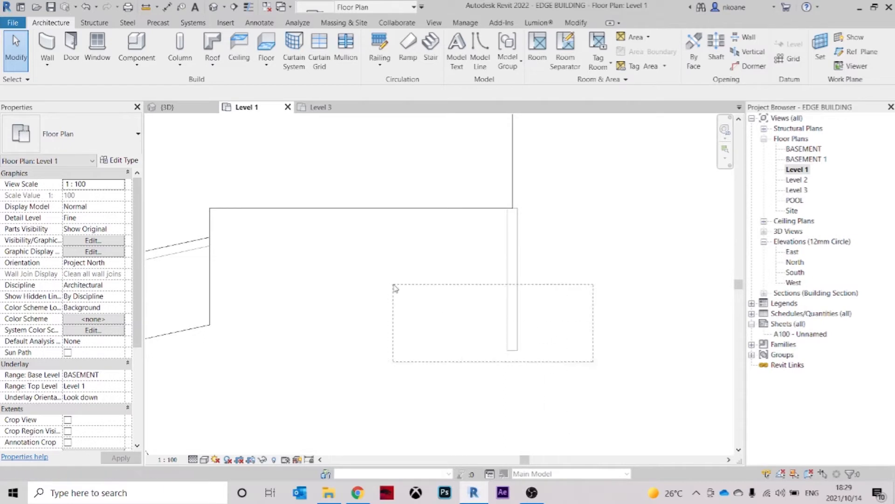
pyautogui.click(87, 8)
pyautogui.click(87, 8)
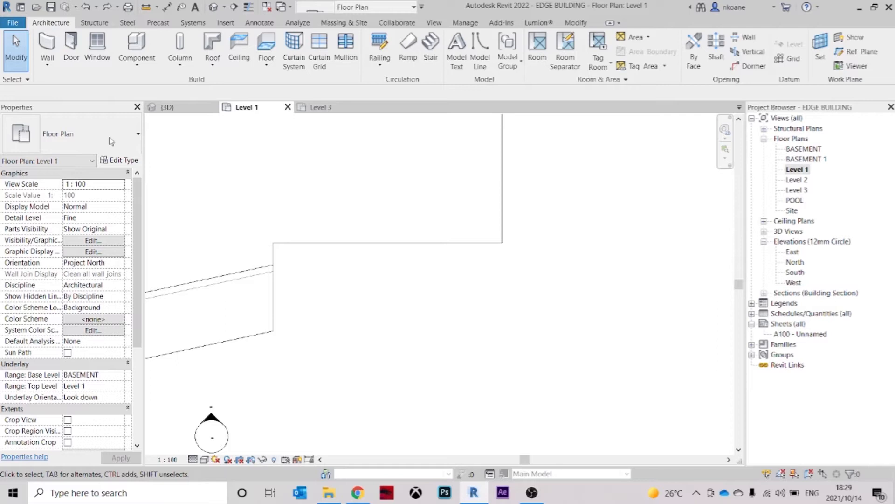
# Start a 250mm WALL based on Level 1 with a base offset of 0 and an Unconnected top constraint
pyautogui.click(47, 49)
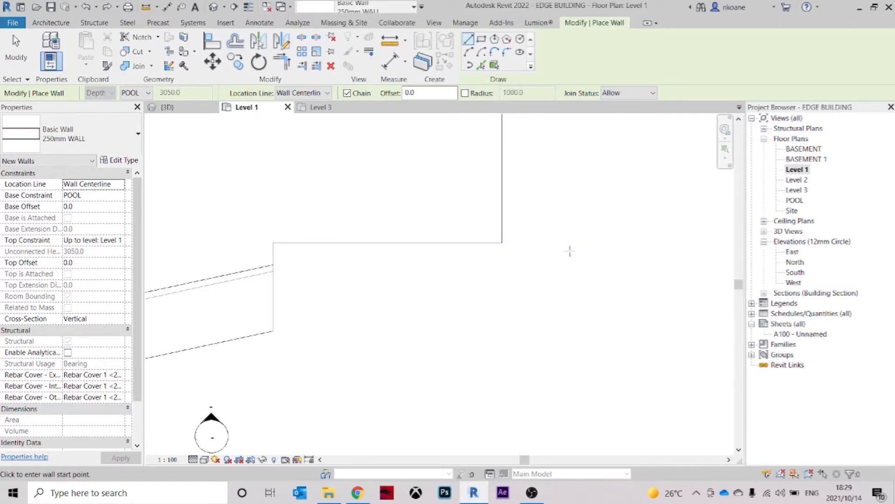
pyautogui.click(140, 93)
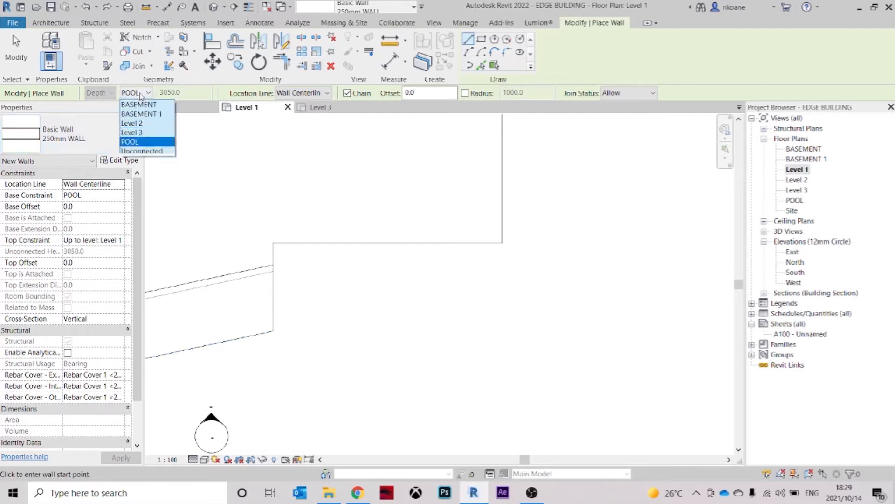
pyautogui.click(142, 151)
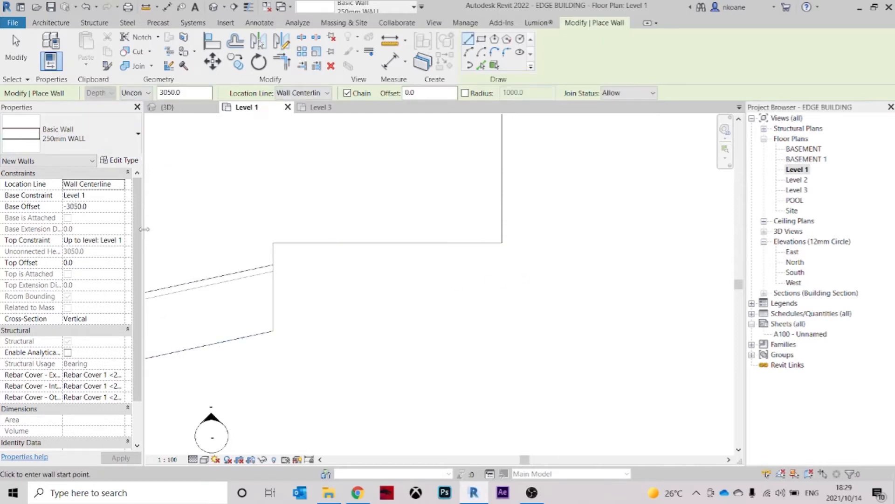
pyautogui.click(96, 204)
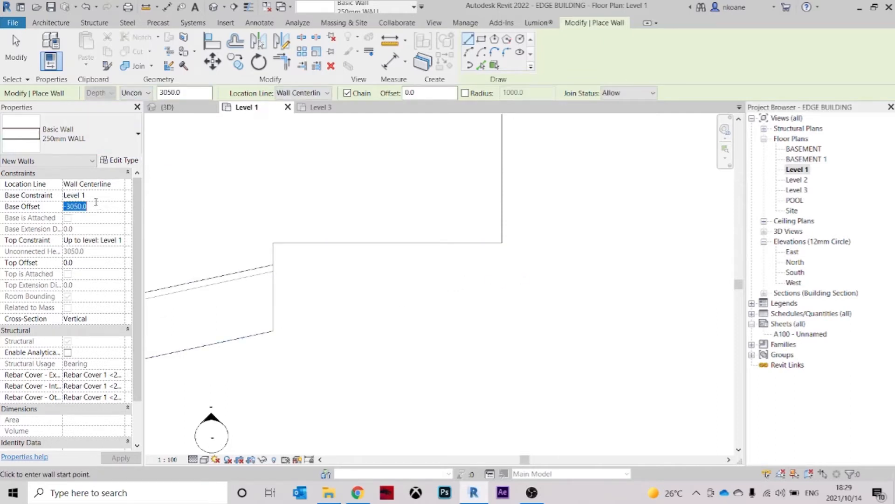
pyautogui.write('0')
pyautogui.press('Return')
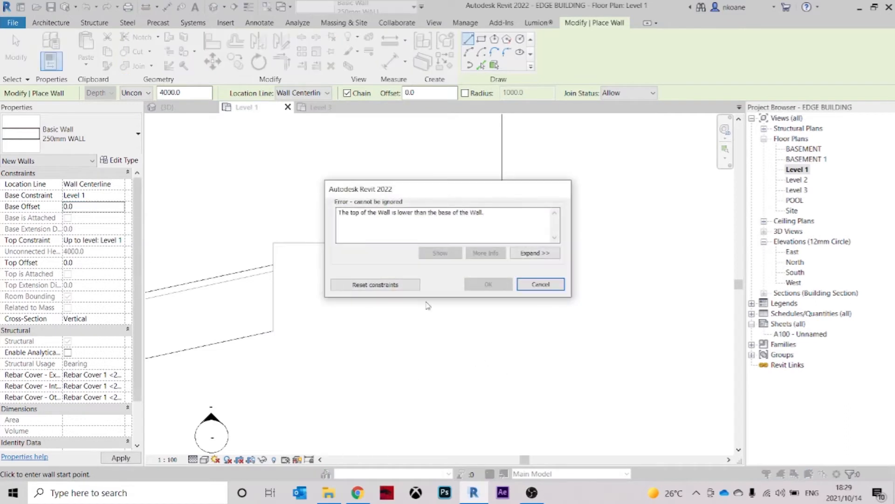
pyautogui.click(398, 286)
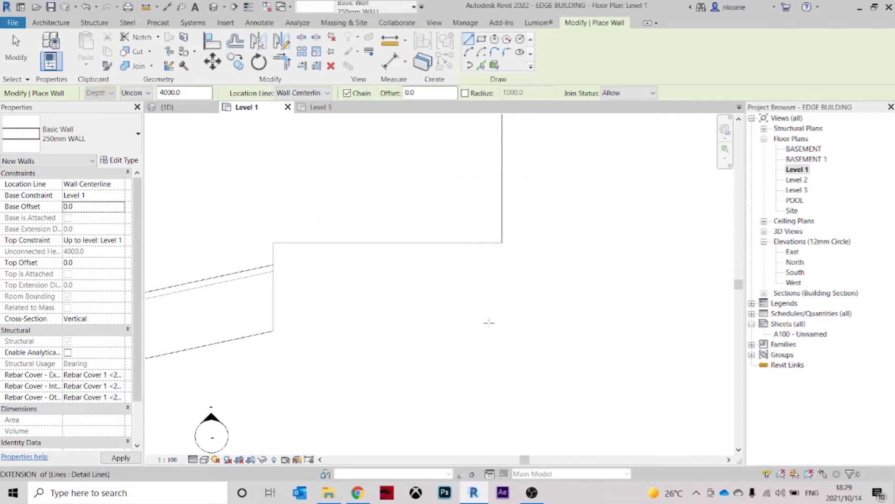
pyautogui.click(117, 243)
pyautogui.click(116, 243)
pyautogui.click(117, 243)
pyautogui.click(93, 252)
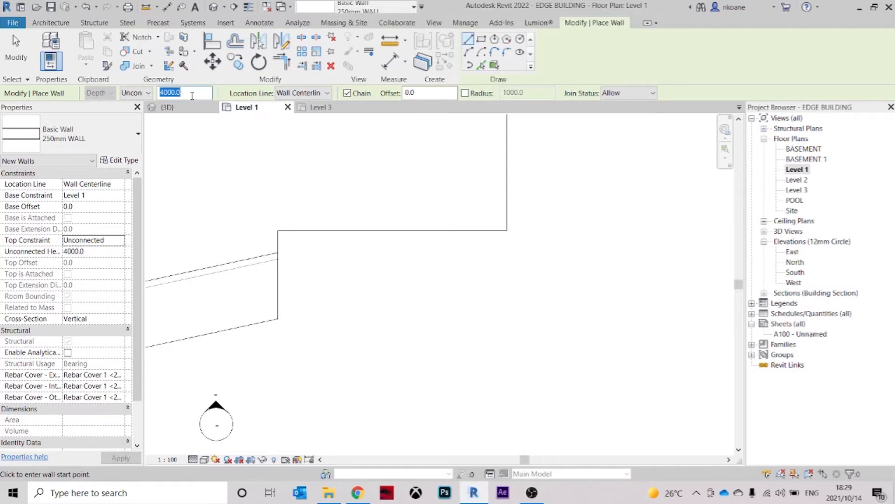
# Draw a 250mm WALL segment about 4300 mm long down from the outline's lower-right corner and inspect its layers
pyautogui.moveTo(625, 280); pyautogui.dragTo(609, 249, button='middle')
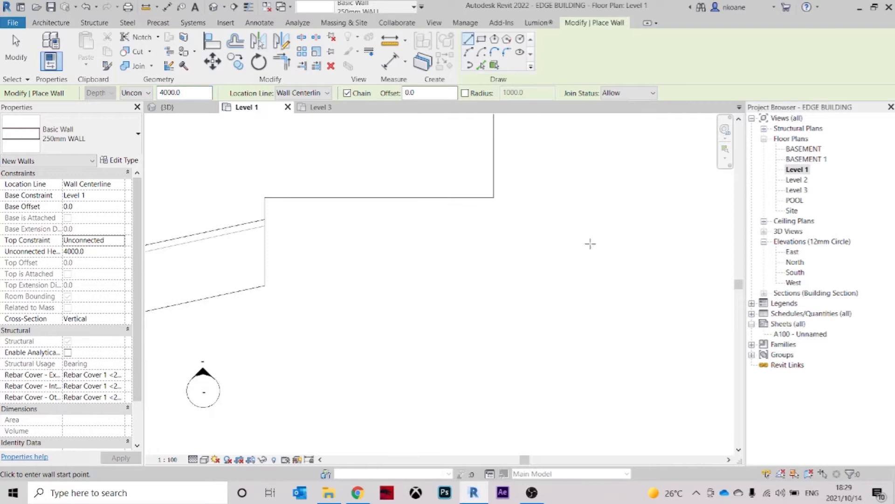
pyautogui.click(494, 197)
pyautogui.click(492, 316)
pyautogui.press('Escape')
pyautogui.press('Escape')
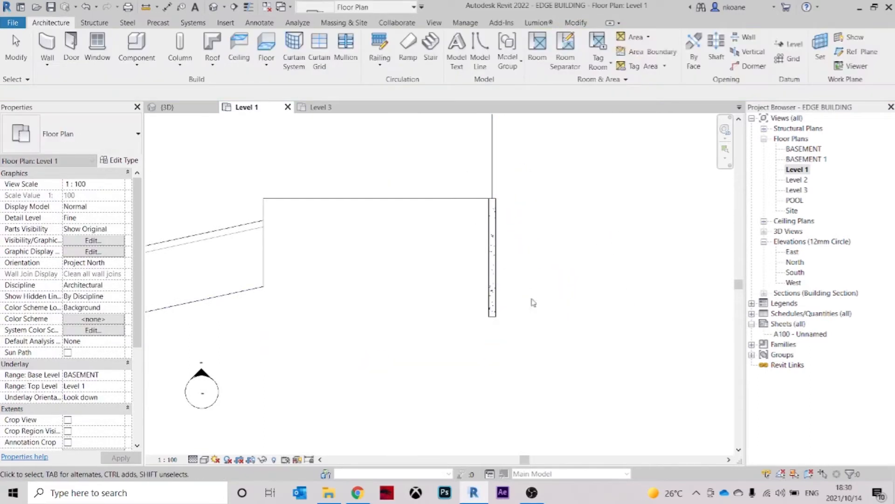
pyautogui.scroll(5, 527, 312)
pyautogui.scroll(-3, 518, 323)
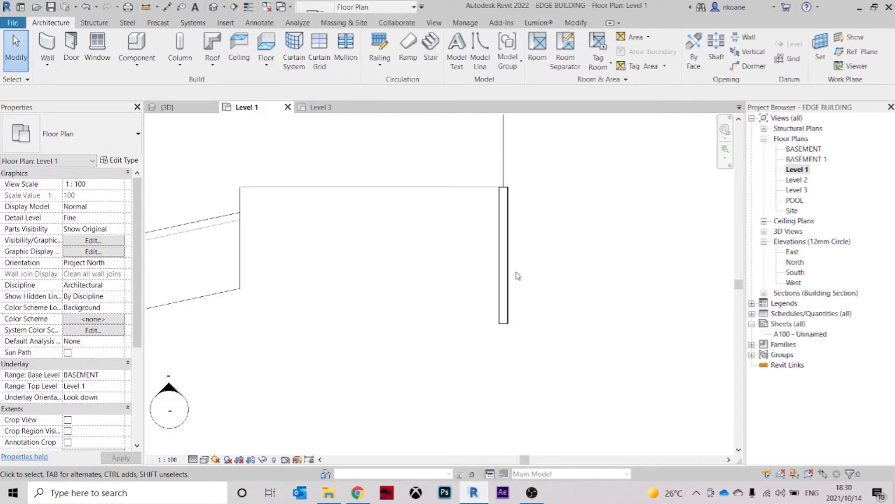
pyautogui.moveTo(568, 298); pyautogui.dragTo(558, 298, button='middle')
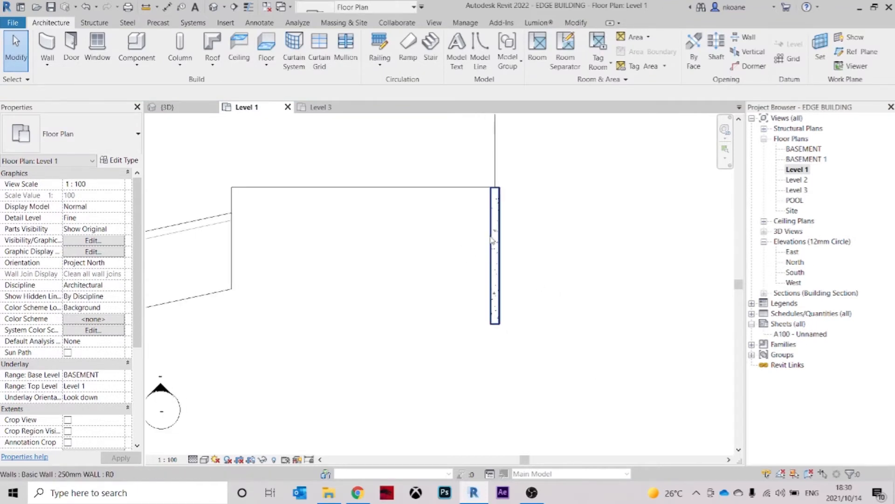
# Delete the trial 250mm WALL segment below the outline's lower-right corner
pyautogui.click(492, 235)
pyautogui.moveTo(384, 293); pyautogui.dragTo(378, 295, button='middle')
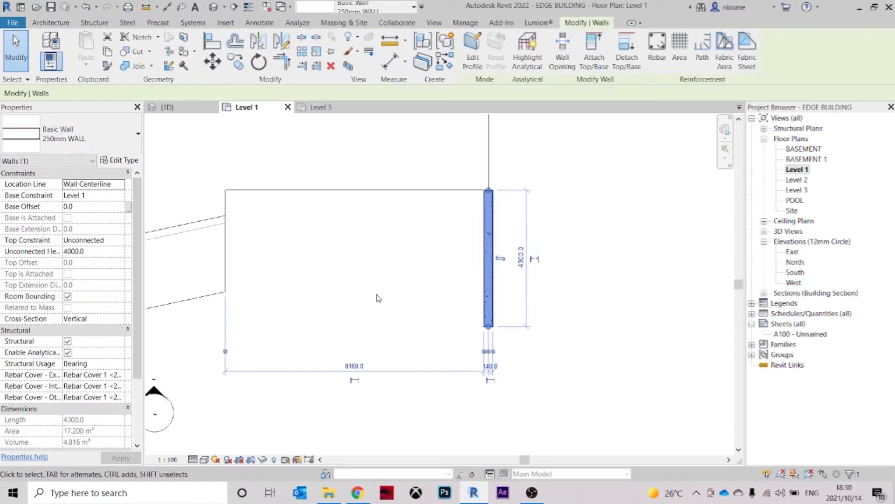
pyautogui.press('Escape')
pyautogui.click(490, 275)
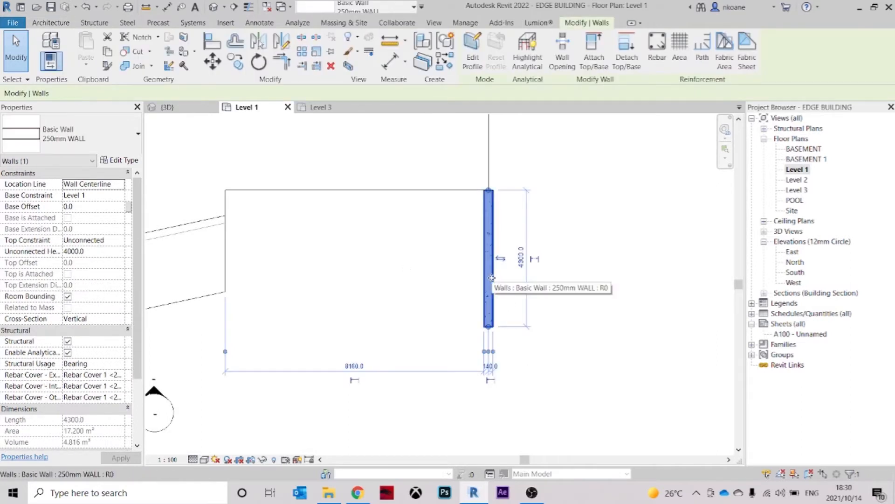
pyautogui.press('Delete')
# Start a new wall on Level 1 using the 230mm BRICK WALL type
pyautogui.scroll(-3, 494, 295)
pyautogui.moveTo(507, 303); pyautogui.dragTo(553, 397, button='middle')
pyautogui.moveTo(423, 281); pyautogui.dragTo(506, 389, button='middle')
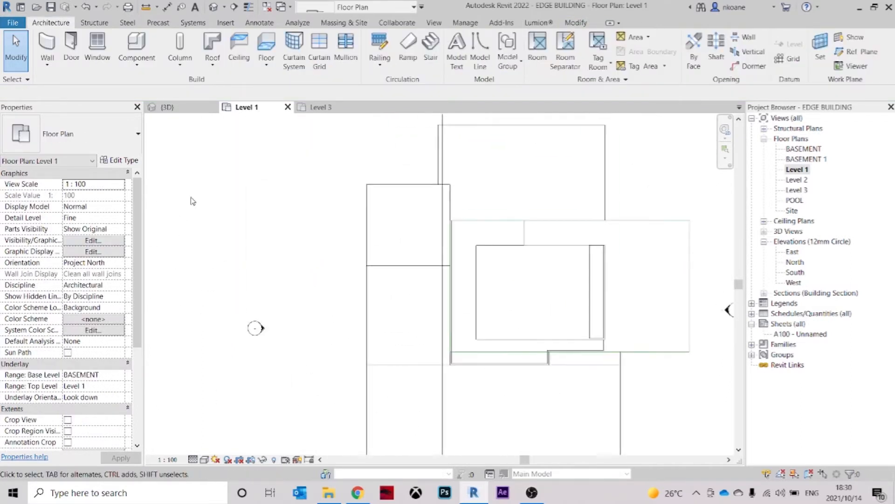
pyautogui.click(39, 47)
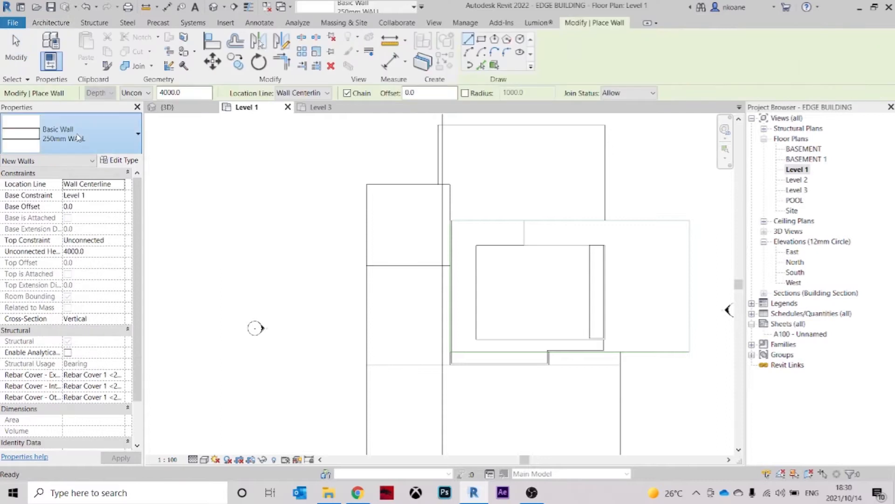
pyautogui.click(96, 144)
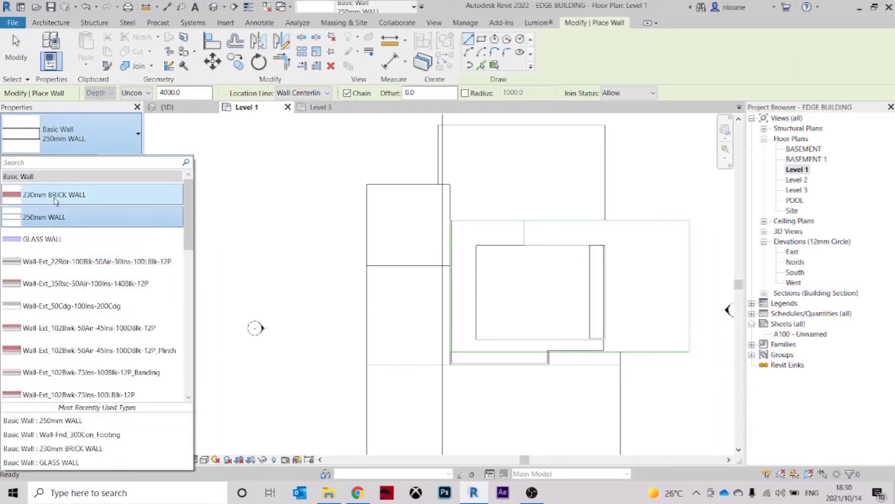
pyautogui.click(55, 195)
# Draw the brick wall down the outline's left edge, from its upper-left corner to the inner angled front edge
pyautogui.moveTo(553, 296); pyautogui.dragTo(460, 235, button='middle')
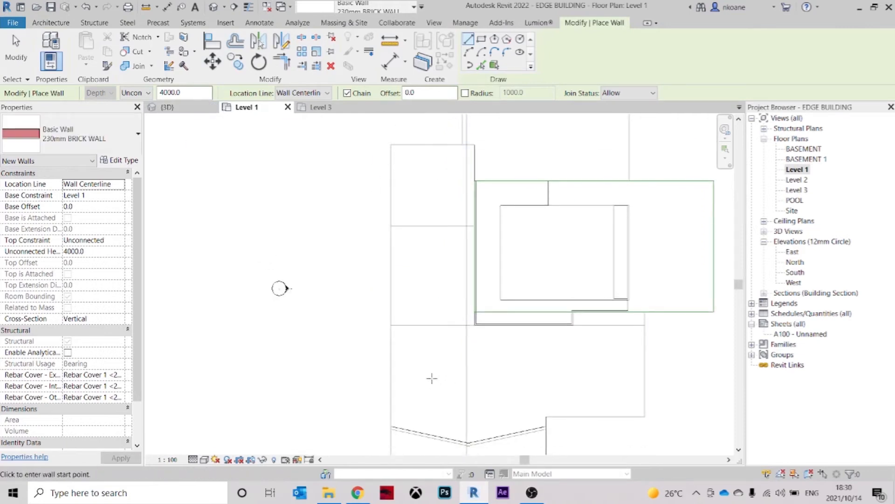
pyautogui.click(390, 145)
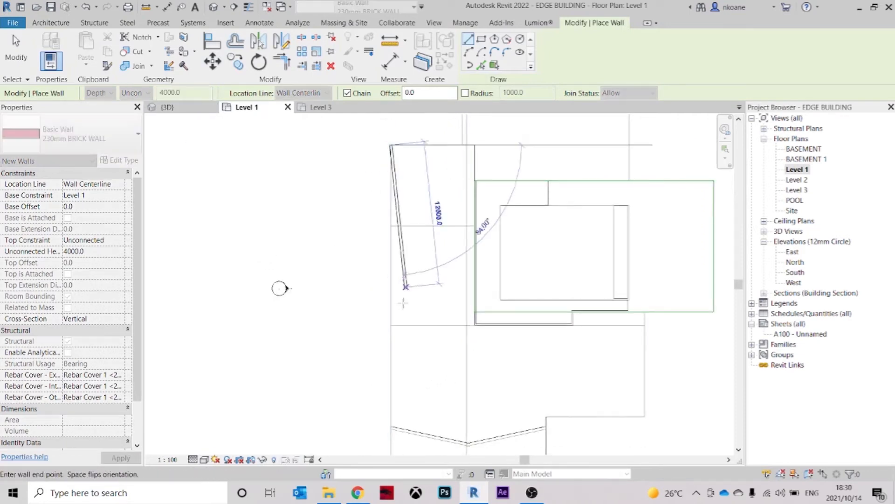
pyautogui.scroll(5, 393, 405)
pyautogui.moveTo(392, 404); pyautogui.dragTo(324, 231, button='middle')
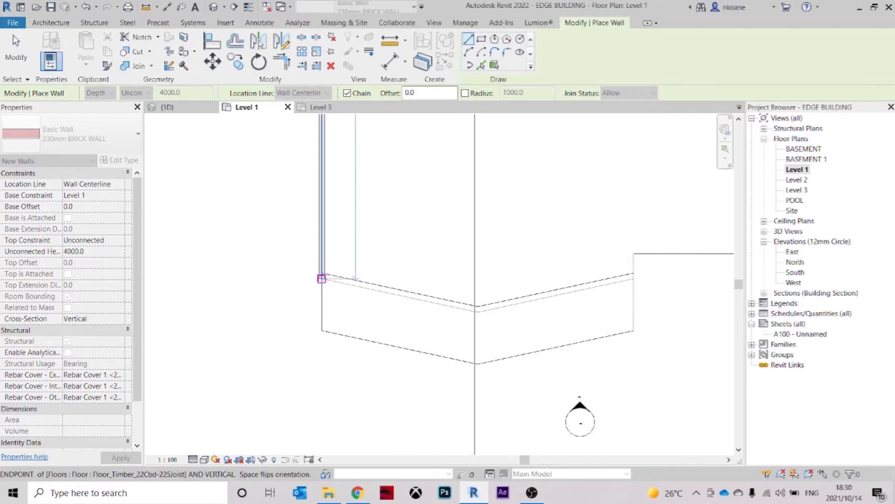
pyautogui.click(322, 273)
pyautogui.scroll(-2, 394, 365)
pyautogui.press('Escape')
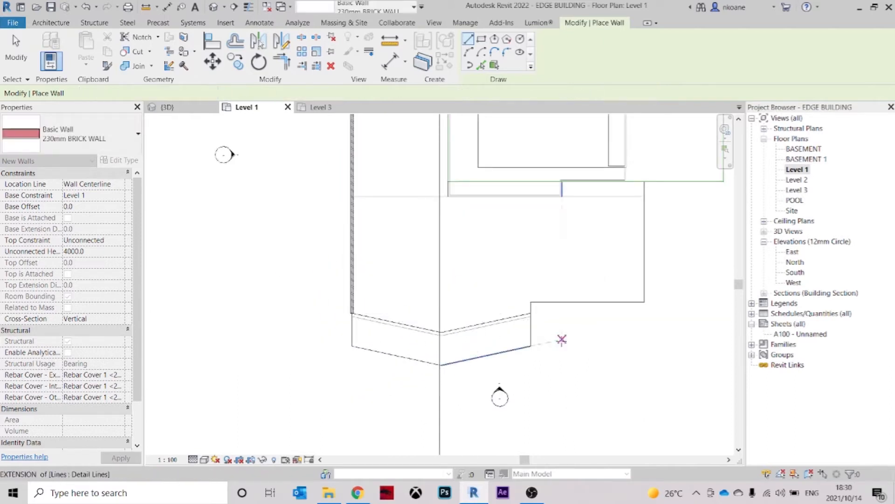
# Draw a 7700 mm brick wall up the outline's right edge from the lower-right corner to the horizontal slab line
pyautogui.scroll(1, 666, 319)
pyautogui.click(636, 295)
pyautogui.moveTo(652, 205); pyautogui.dragTo(593, 368, button='middle')
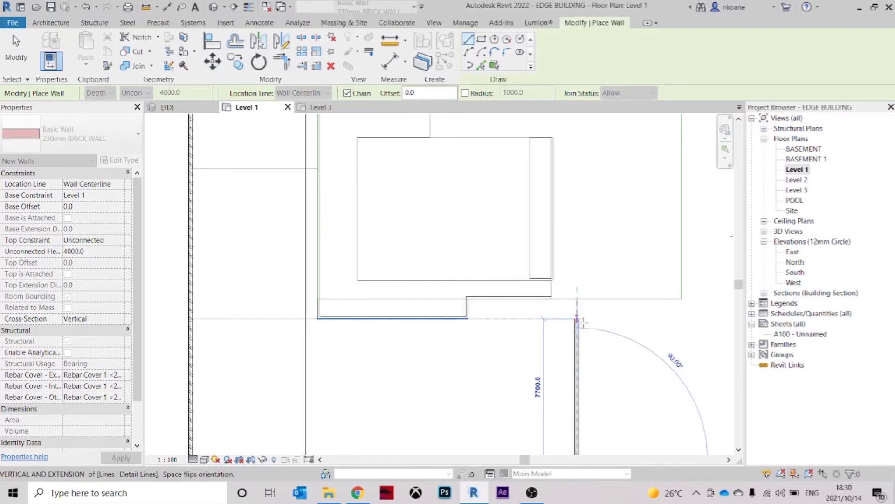
pyautogui.click(578, 319)
pyautogui.press('Escape')
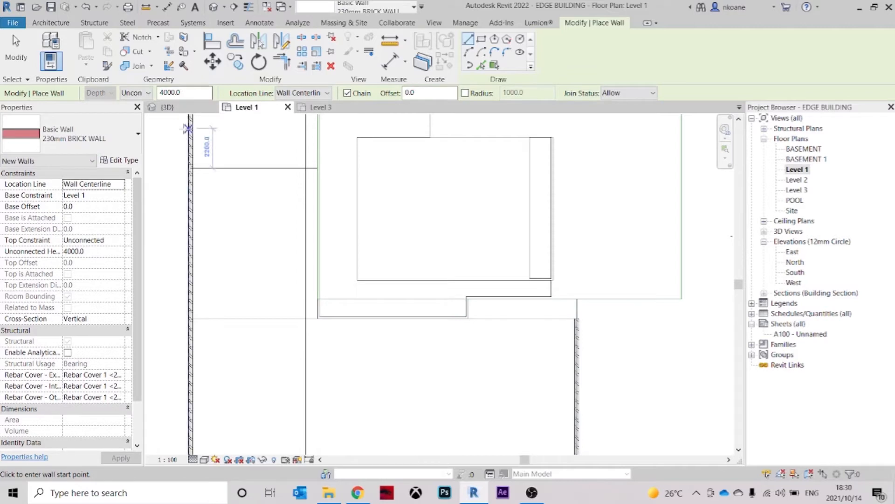
# Examine the new walls and the stacked floor slabs on the hillside in the 3D view
pyautogui.click(183, 110)
pyautogui.keyDown('shift'); pyautogui.moveTo(575, 356); pyautogui.dragTo(516, 321, button='middle'); pyautogui.keyUp('shift')
pyautogui.press('Escape')
pyautogui.press('Escape')
pyautogui.click(449, 272)
pyautogui.press('Escape')
pyautogui.keyDown('shift'); pyautogui.moveTo(425, 330); pyautogui.dragTo(374, 353, button='middle'); pyautogui.keyUp('shift')
pyautogui.scroll(3, 374, 353)
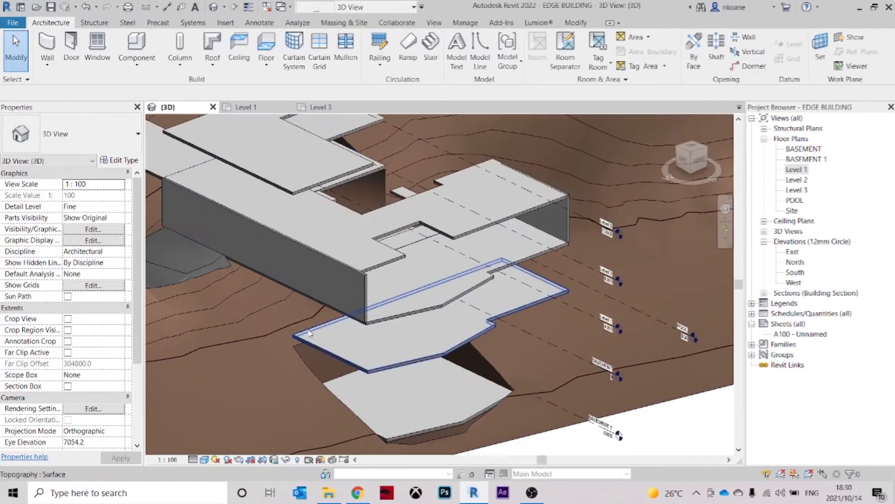
pyautogui.keyDown('shift'); pyautogui.moveTo(395, 375); pyautogui.dragTo(415, 293, button='middle'); pyautogui.keyUp('shift')
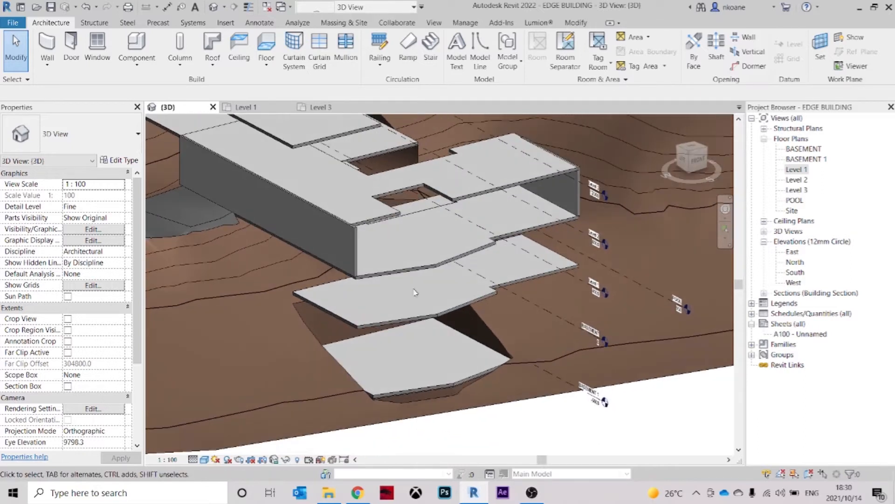
# Open the BASEMENT floor plan
pyautogui.doubleClick(807, 149)
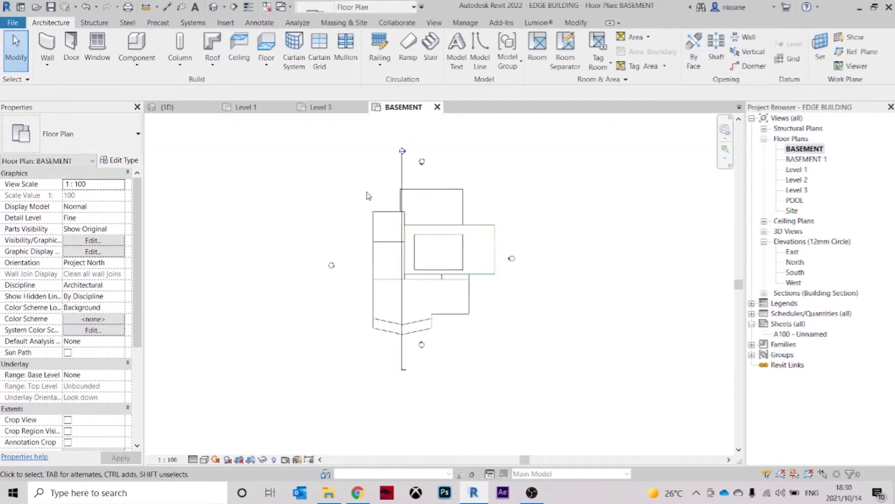
pyautogui.moveTo(389, 270); pyautogui.dragTo(293, 226, button='middle')
pyautogui.click(47, 47)
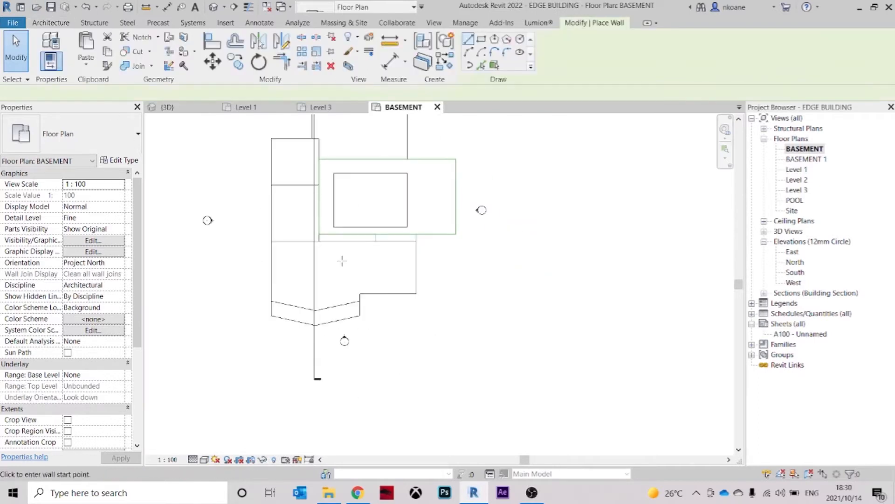
pyautogui.scroll(2, 275, 245)
pyautogui.scroll(1, 274, 245)
pyautogui.click(271, 241)
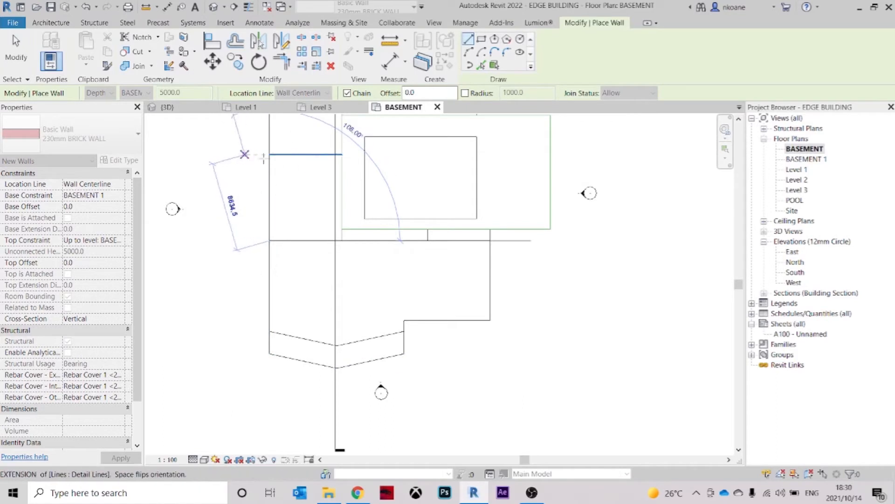
pyautogui.press('Escape')
pyautogui.moveTo(197, 215); pyautogui.dragTo(333, 225, button='middle')
pyautogui.press('Escape')
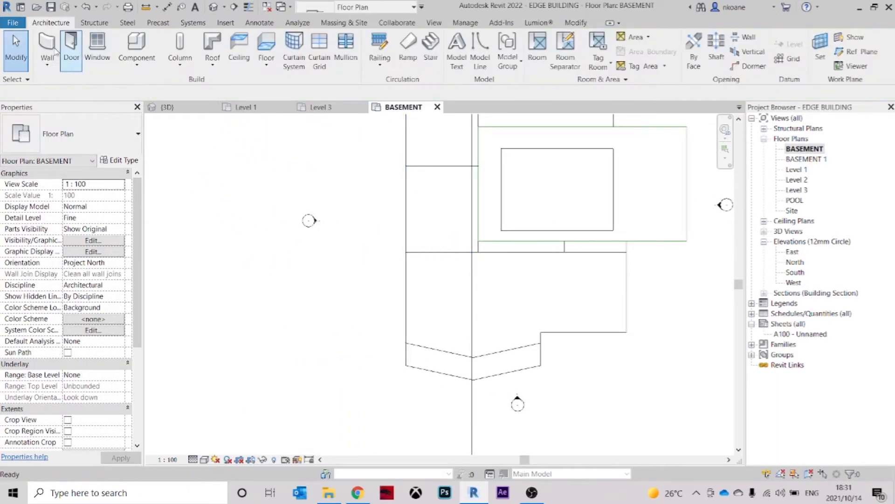
# Start a 230mm BRICK WALL with its base constraint at BASEMENT and its top constraint Unconnected
pyautogui.press('w')
pyautogui.press('a')
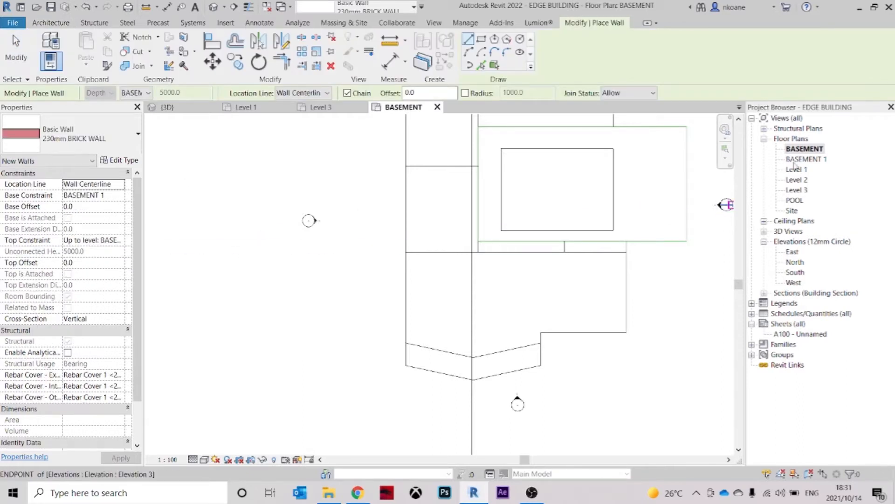
pyautogui.click(117, 195)
pyautogui.click(96, 217)
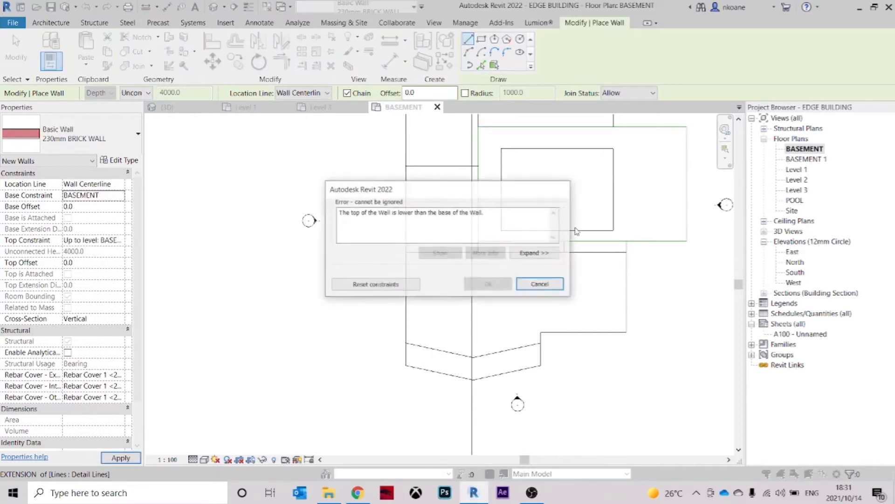
pyautogui.click(363, 285)
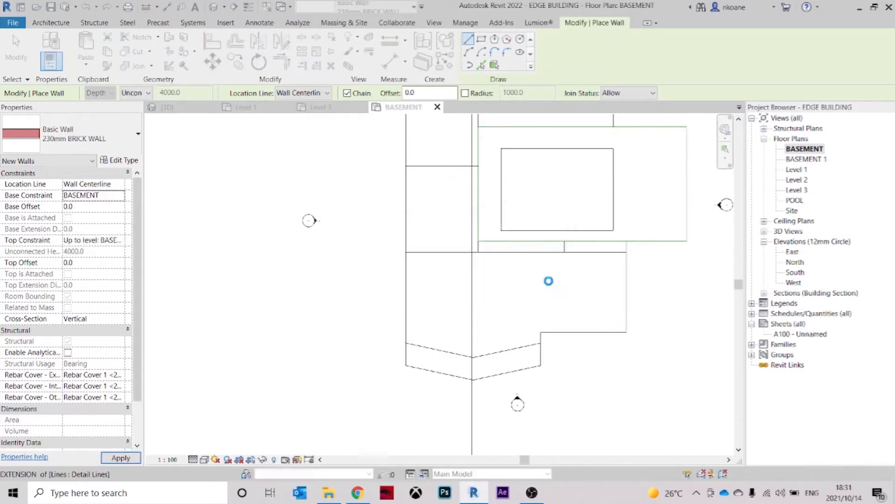
pyautogui.click(93, 240)
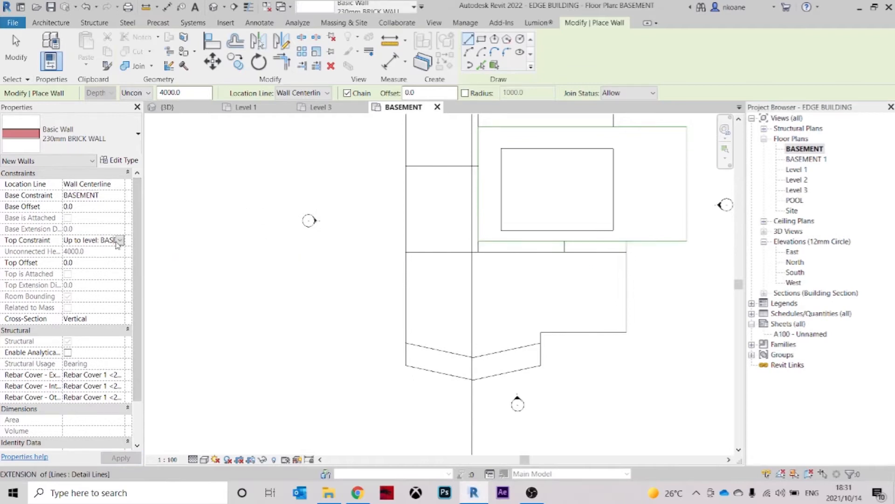
pyautogui.click(120, 239)
pyautogui.click(102, 252)
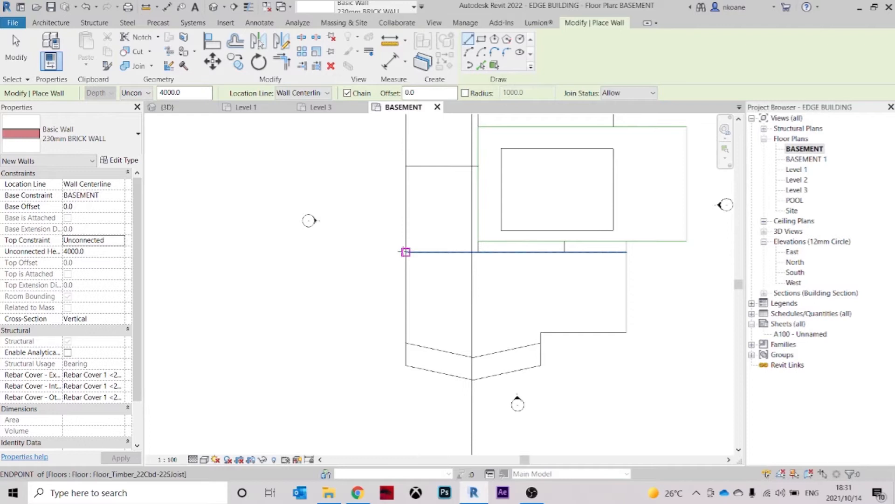
# Draw the basement brick wall along the outline's left edge between the two horizontal slab lines
pyautogui.click(406, 252)
pyautogui.click(406, 166)
pyautogui.scroll(4, 419, 158)
pyautogui.press('Escape')
pyautogui.press('Escape')
pyautogui.scroll(3, 382, 196)
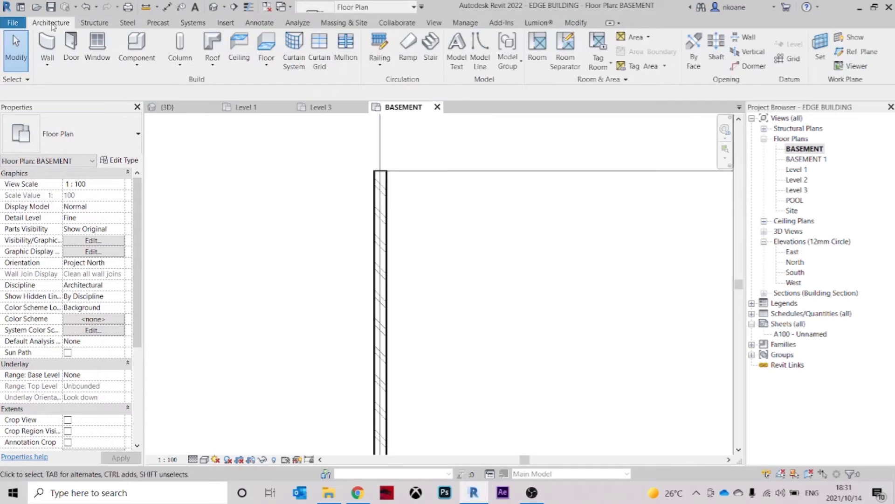
pyautogui.click(46, 46)
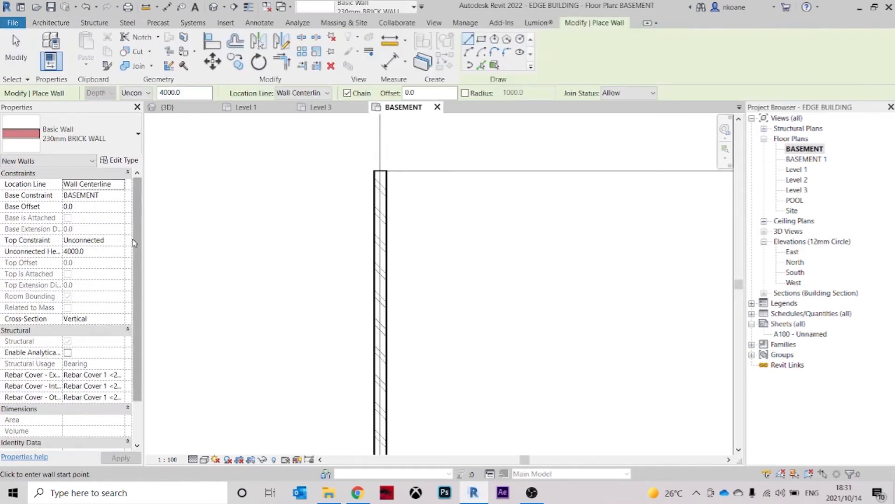
pyautogui.scroll(-2, 410, 208)
pyautogui.press('Escape')
pyautogui.press('Escape')
pyautogui.scroll(-4, 473, 310)
# Examine the new basement brick wall and its relation to the floor slabs and terrain in the 3D view
pyautogui.click(189, 106)
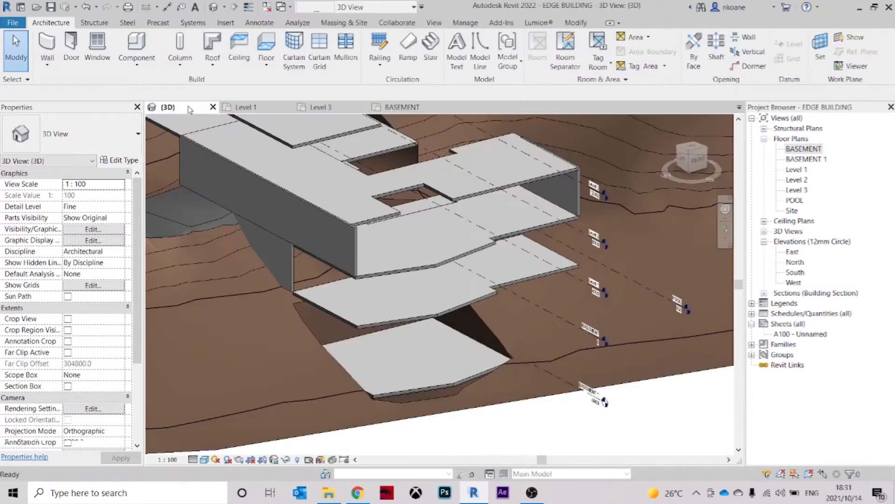
pyautogui.keyDown('shift'); pyautogui.moveTo(346, 280); pyautogui.dragTo(442, 345, button='middle'); pyautogui.keyUp('shift')
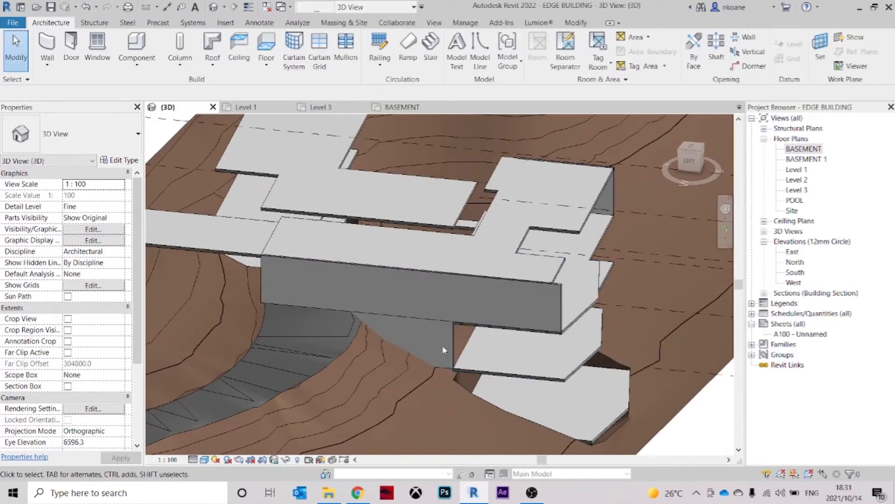
pyautogui.scroll(3, 442, 345)
pyautogui.click(411, 321)
pyautogui.keyDown('shift'); pyautogui.moveTo(612, 345); pyautogui.dragTo(497, 283, button='middle'); pyautogui.keyUp('shift')
pyautogui.press('Escape')
pyautogui.scroll(-4, 478, 301)
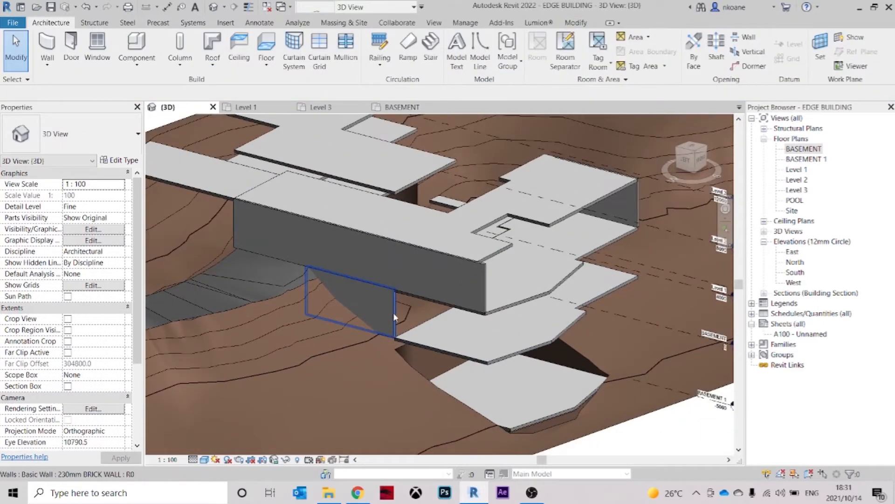
pyautogui.moveTo(486, 350); pyautogui.dragTo(410, 211, button='middle')
pyautogui.scroll(2, 413, 211)
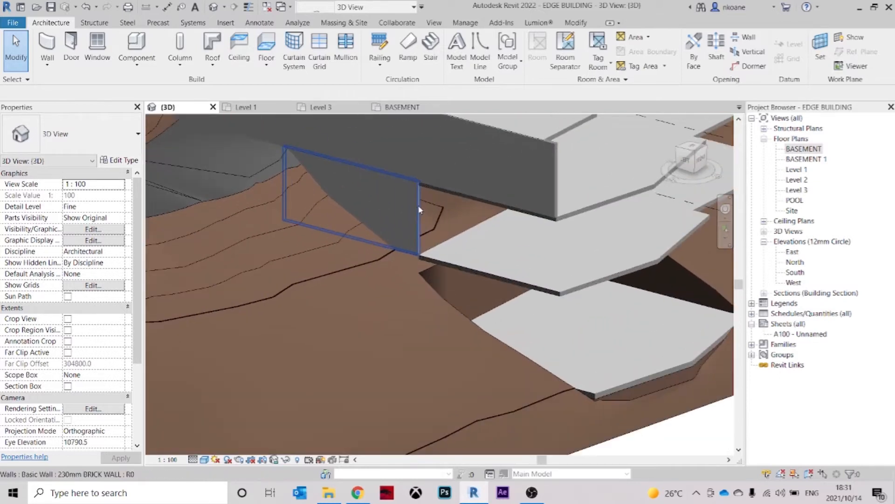
pyautogui.click(419, 210)
pyautogui.press('Escape')
pyautogui.keyDown('shift'); pyautogui.moveTo(560, 261); pyautogui.dragTo(578, 376, button='middle'); pyautogui.keyUp('shift')
# Extend the basement brick wall's free end to the outer corner of the basement floor slab, making the wall 16800 mm long
pyautogui.click(423, 308)
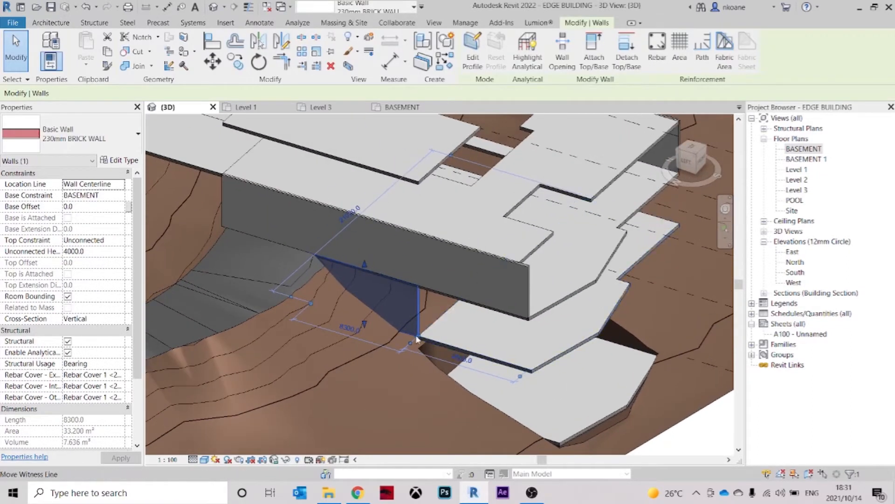
pyautogui.click(267, 106)
pyautogui.click(199, 110)
pyautogui.click(263, 108)
pyautogui.click(198, 110)
pyautogui.click(237, 110)
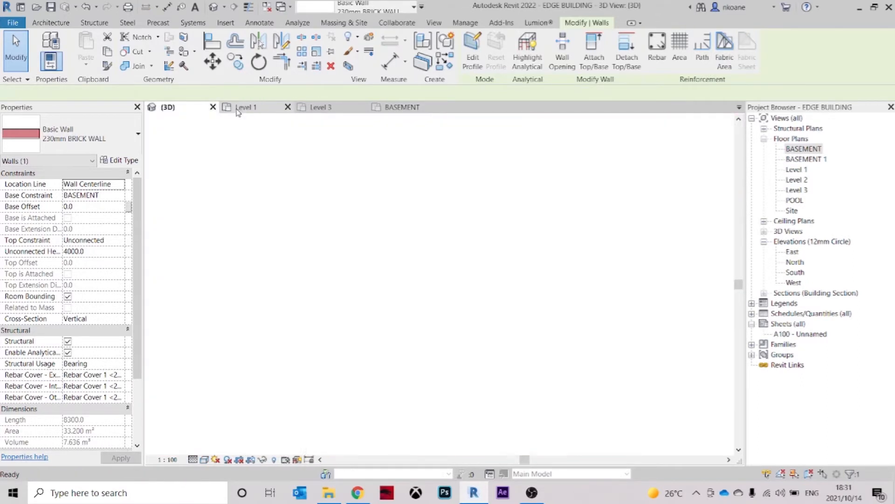
pyautogui.click(191, 108)
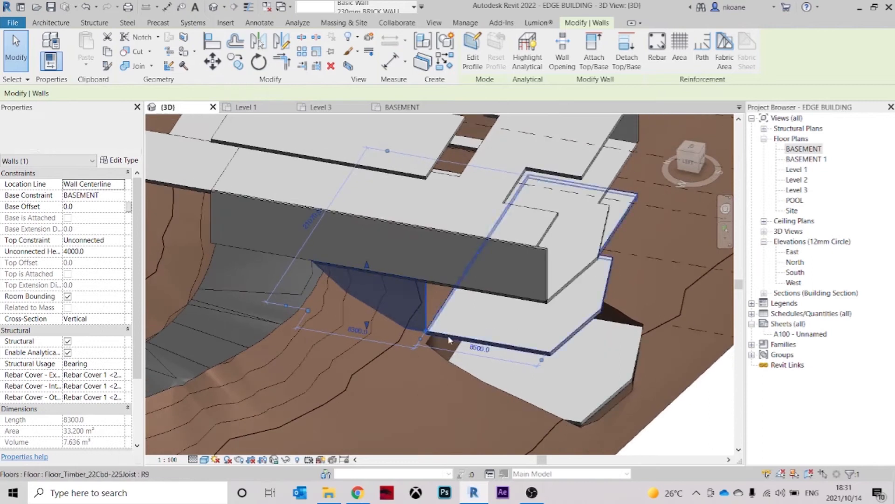
pyautogui.press('r')
pyautogui.press('s')
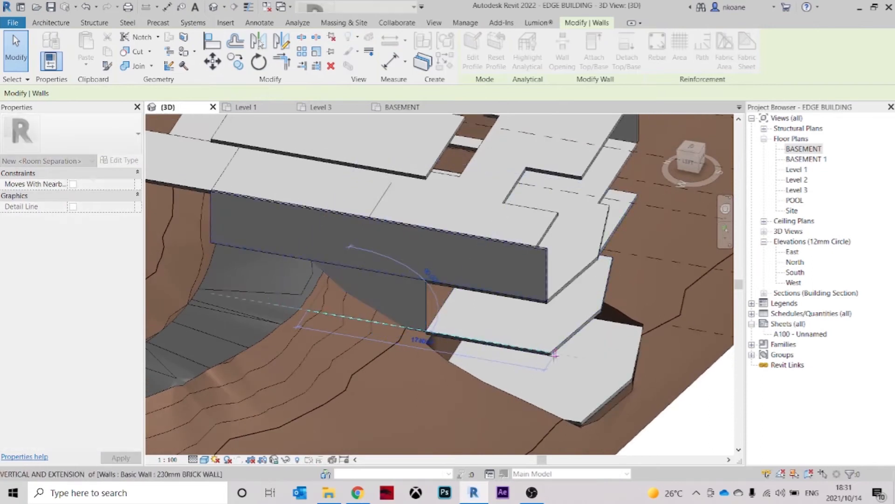
pyautogui.moveTo(551, 353); pyautogui.dragTo(548, 354)
# Stretch the basement brick wall's base down past the BASEMENT 1 slab to a base offset of -6186.1
pyautogui.keyDown('shift'); pyautogui.moveTo(542, 367); pyautogui.dragTo(371, 242, button='middle'); pyautogui.keyUp('shift')
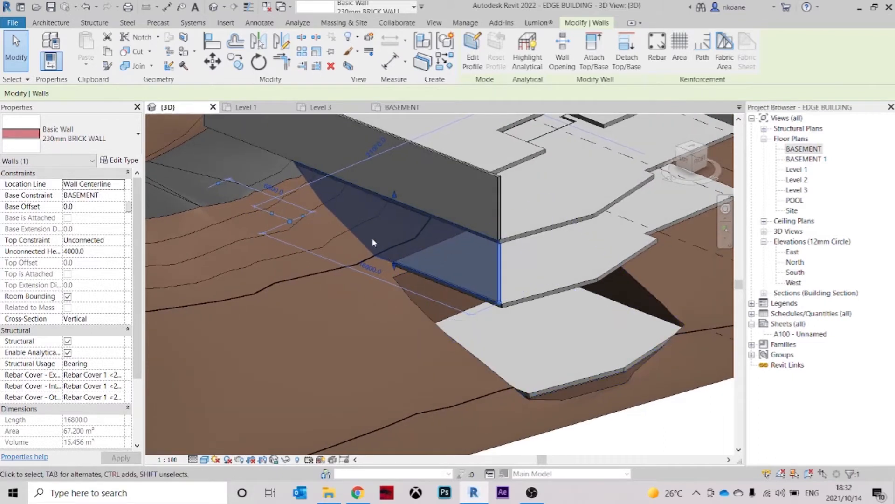
pyautogui.moveTo(394, 267); pyautogui.dragTo(406, 314)
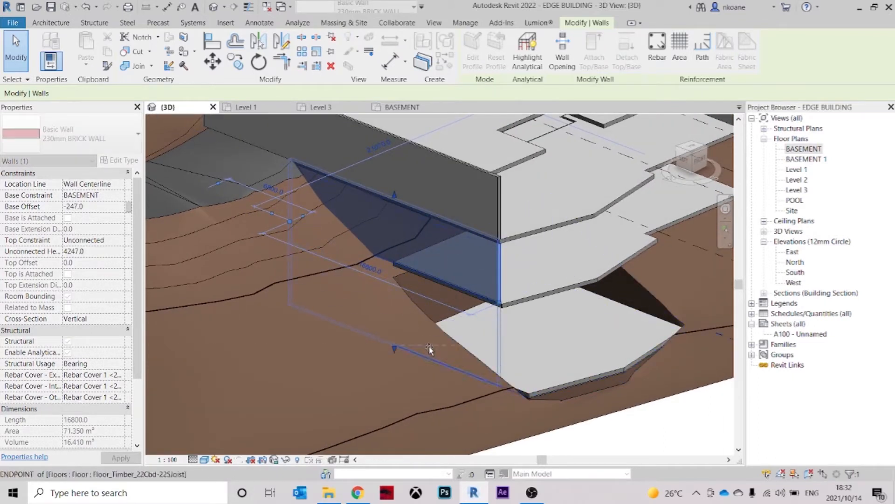
pyautogui.moveTo(432, 359); pyautogui.dragTo(432, 361)
pyautogui.click(726, 386)
pyautogui.keyDown('shift'); pyautogui.moveTo(538, 337); pyautogui.dragTo(541, 294, button='middle'); pyautogui.keyUp('shift')
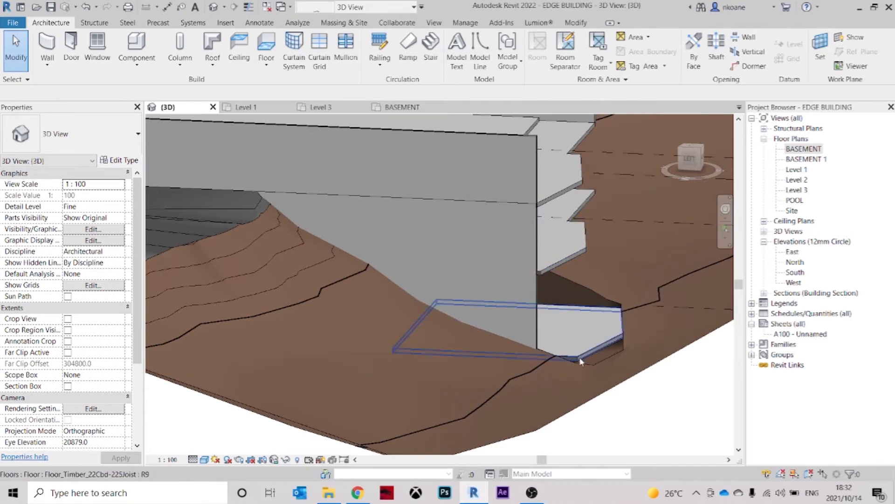
pyautogui.moveTo(529, 280)
pyautogui.keyDown('shift'); pyautogui.mouseDown(button='middle')
pyautogui.moveTo(529, 306)
pyautogui.moveTo(547, 303)
pyautogui.moveTo(542, 292)
pyautogui.mouseUp(button='middle'); pyautogui.keyUp('shift')
# Open the basement brick wall's profile for editing and view it straight from the left
pyautogui.click(529, 305)
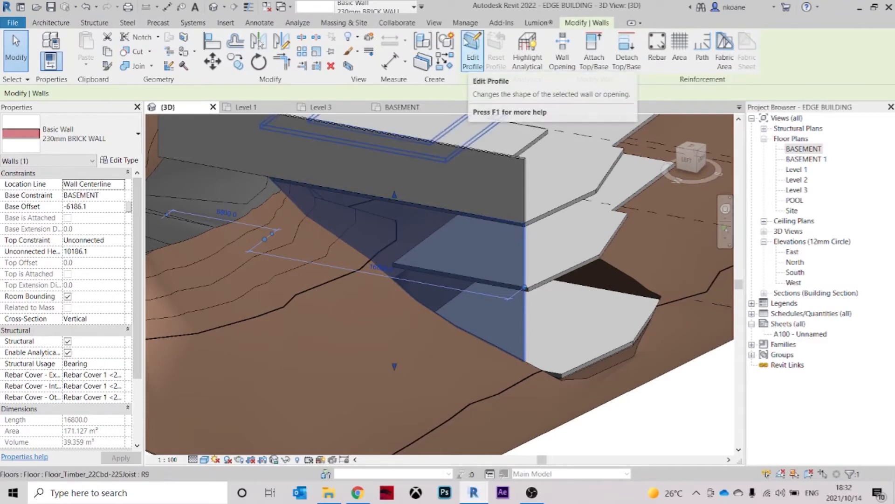
pyautogui.click(477, 45)
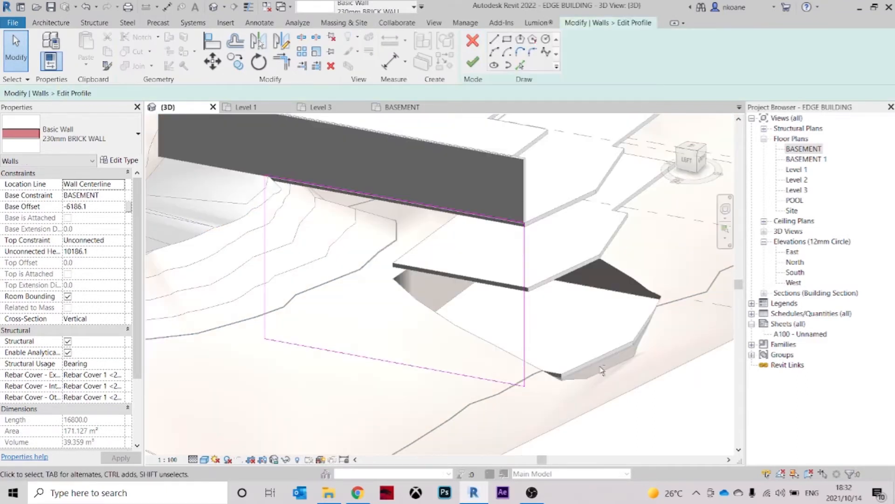
pyautogui.keyDown('shift'); pyautogui.moveTo(601, 368); pyautogui.dragTo(643, 316, button='middle'); pyautogui.keyUp('shift')
pyautogui.click(691, 158)
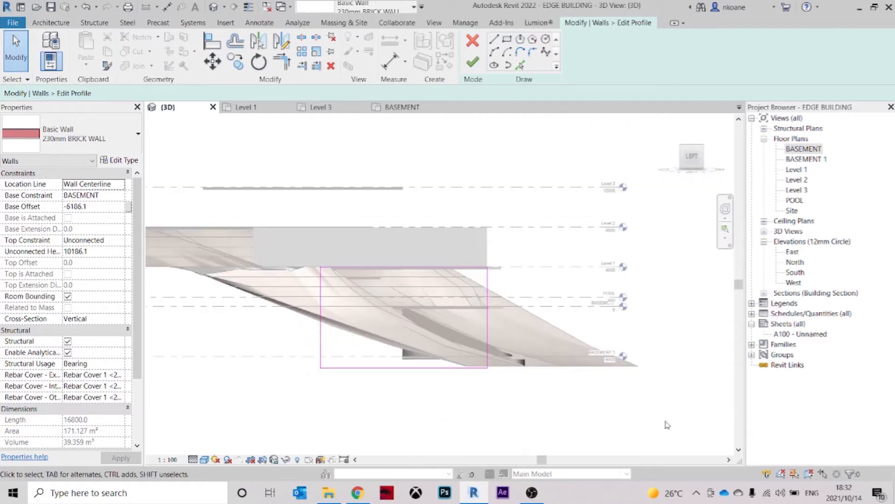
pyautogui.scroll(3, 586, 363)
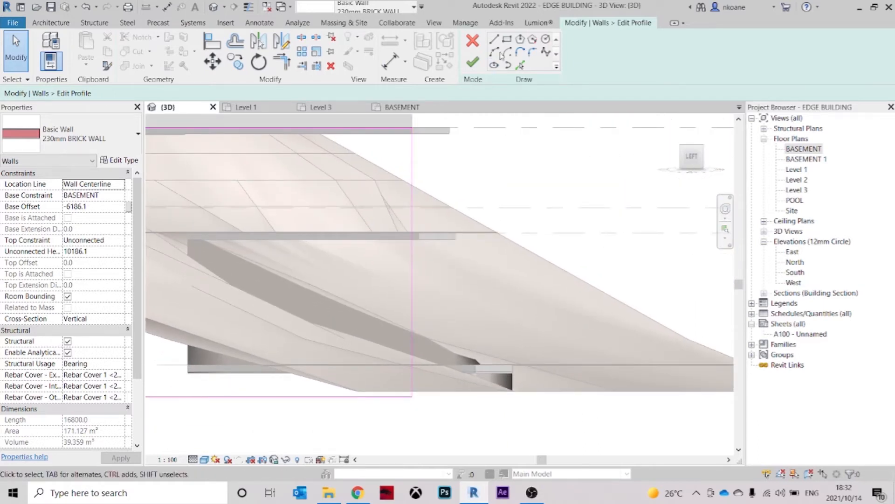
# Sketch a sloped profile line from the basement slab's end to the BASEMENT 1 slab, continuing vertically down about 1186 mm to the base
pyautogui.click(494, 39)
pyautogui.scroll(3, 408, 239)
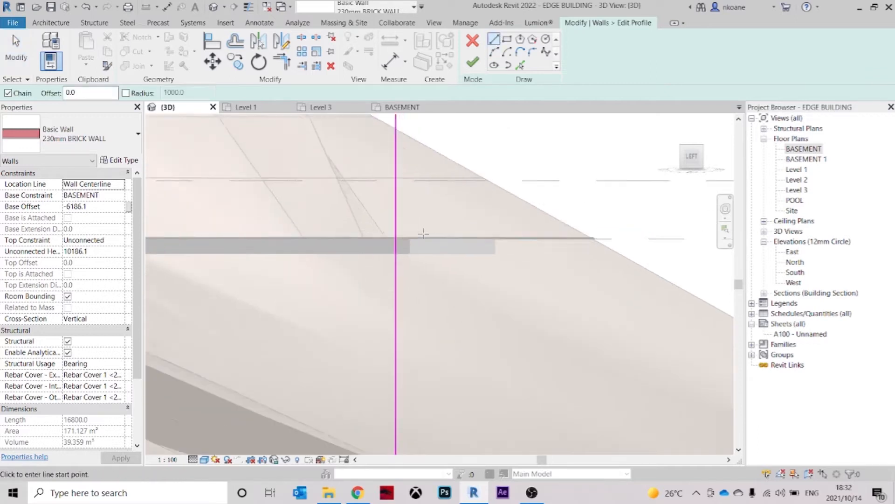
pyautogui.click(408, 239)
pyautogui.scroll(-2, 528, 342)
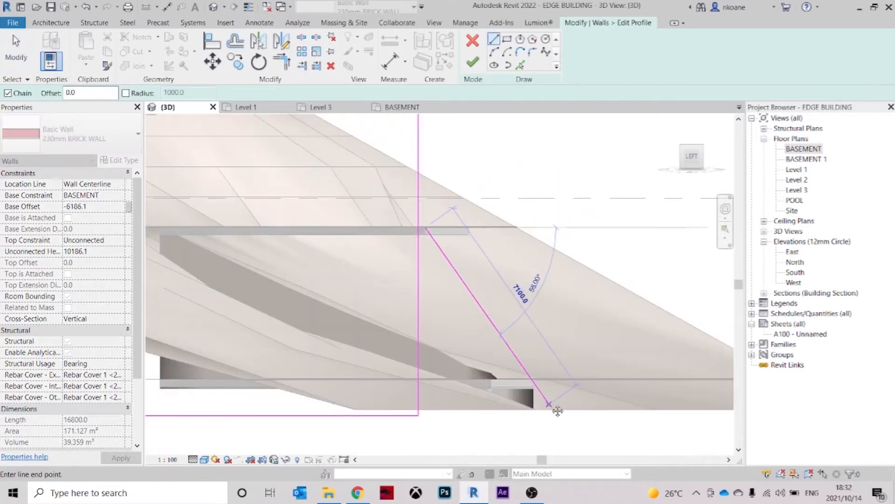
pyautogui.scroll(2, 558, 410)
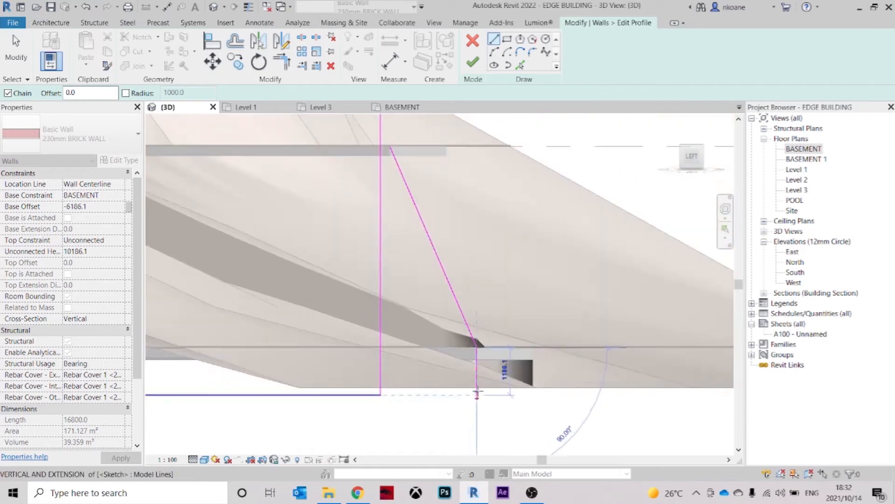
pyautogui.press('Escape')
pyautogui.press('Escape')
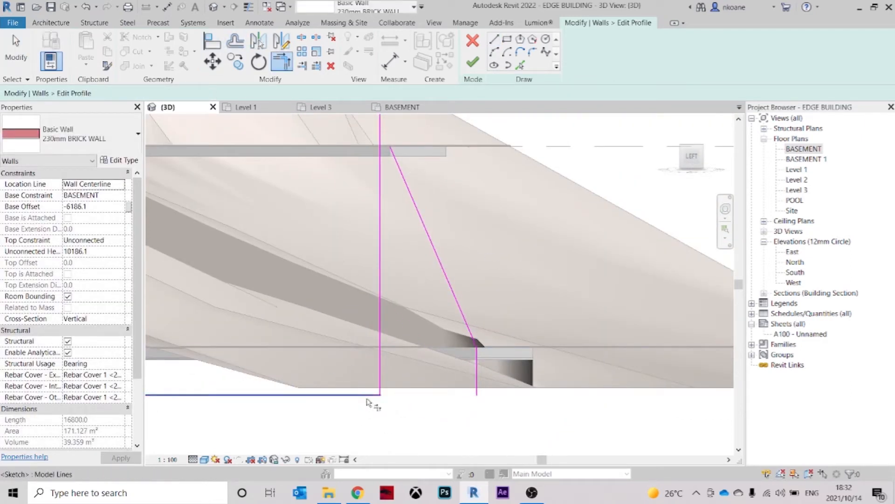
# Extend the profile's base line to the new vertical line, and draw a short horizontal line from the slope's top across the old edge
pyautogui.scroll(3, 477, 321)
pyautogui.press('t')
pyautogui.press('r')
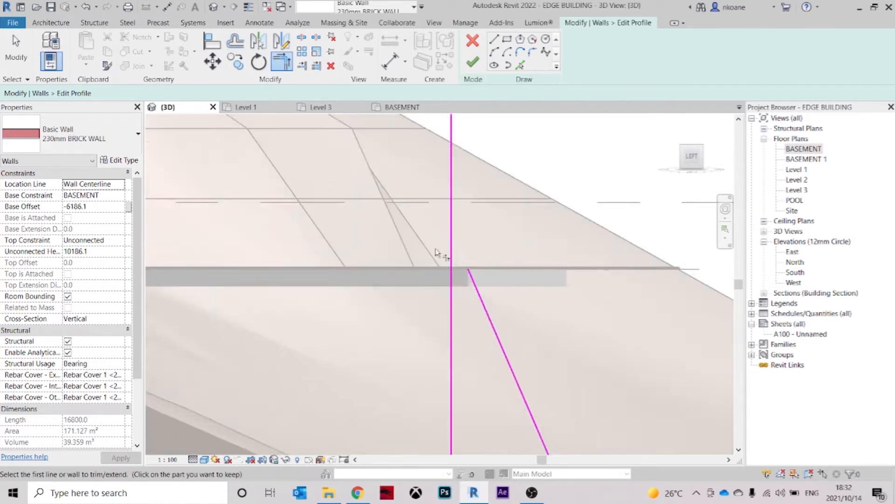
pyautogui.click(493, 39)
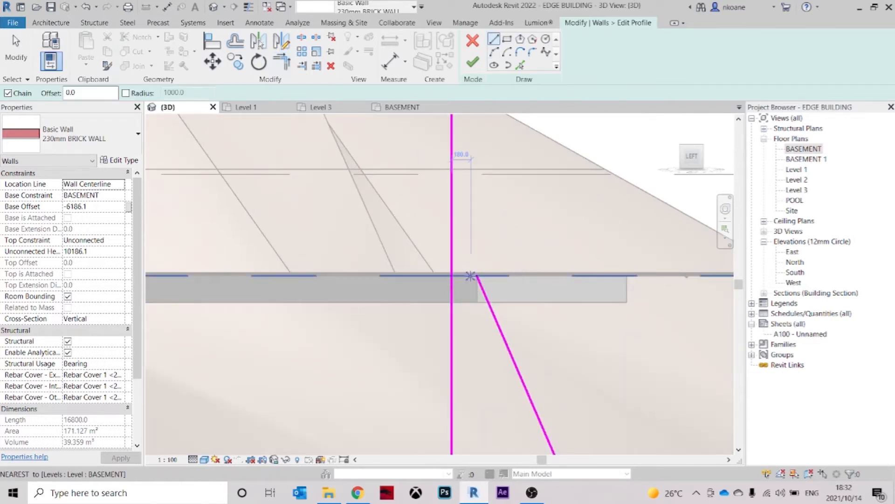
pyautogui.click(477, 275)
pyautogui.click(446, 273)
pyautogui.press('Escape')
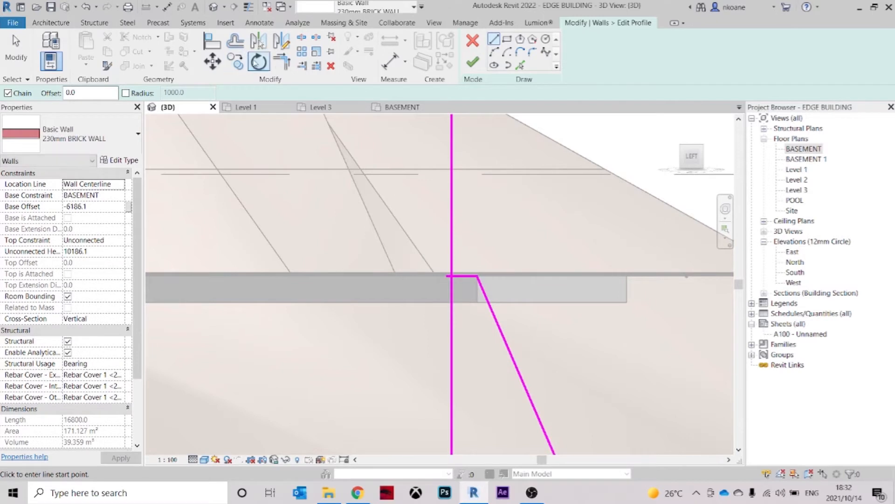
# Trim the old vertical edge to the short horizontal line and finish the wall profile edit
pyautogui.press('t')
pyautogui.press('r')
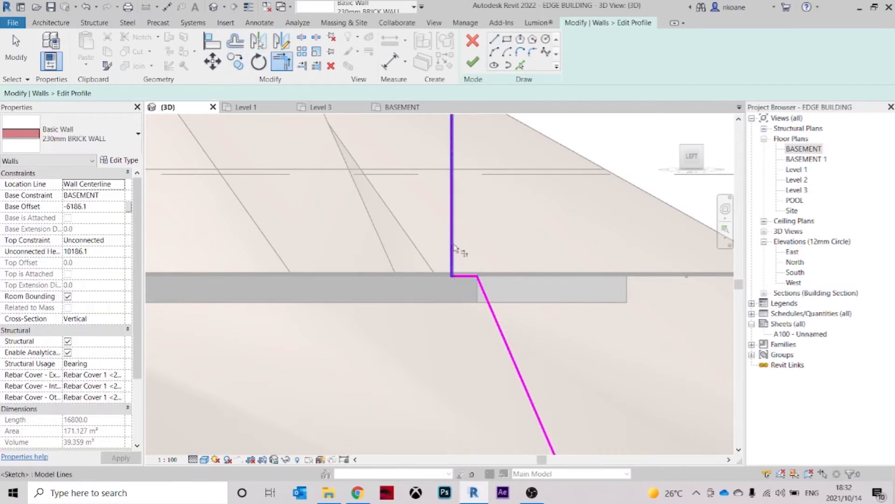
pyautogui.scroll(-3, 536, 300)
pyautogui.keyDown('shift'); pyautogui.moveTo(536, 300); pyautogui.dragTo(627, 221, button='middle'); pyautogui.keyUp('shift')
pyautogui.click(475, 60)
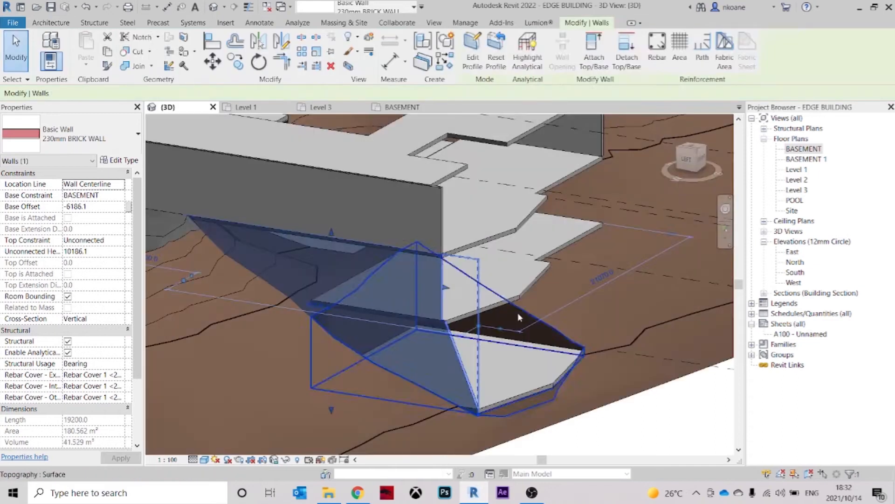
# Examine the reshaped basement wall's sloped end against the slabs and the terrain
pyautogui.press('Escape')
pyautogui.scroll(5, 554, 357)
pyautogui.scroll(3, 451, 303)
pyautogui.scroll(-3, 454, 293)
pyautogui.scroll(-3, 430, 163)
pyautogui.scroll(-2, 463, 223)
pyautogui.moveTo(516, 262); pyautogui.dragTo(534, 263, button='middle')
pyautogui.scroll(-1, 535, 263)
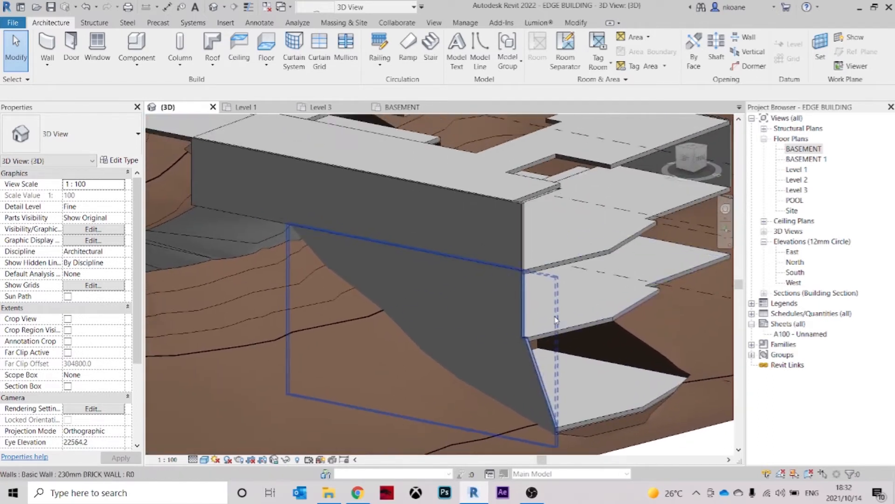
# Inspect the basement and Level 1 slabs, the BASEMENT 1 level, and how the slab edge meets the wall corner
pyautogui.scroll(5, 574, 303)
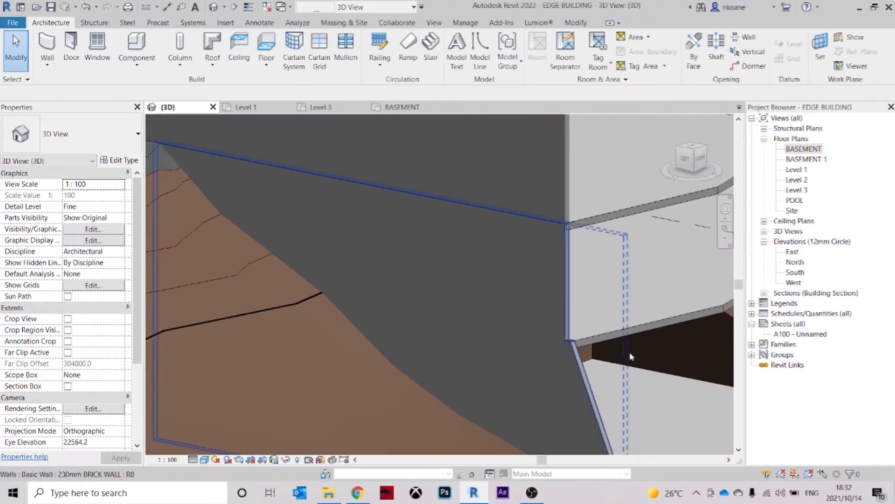
pyautogui.click(672, 318)
pyautogui.scroll(-3, 671, 318)
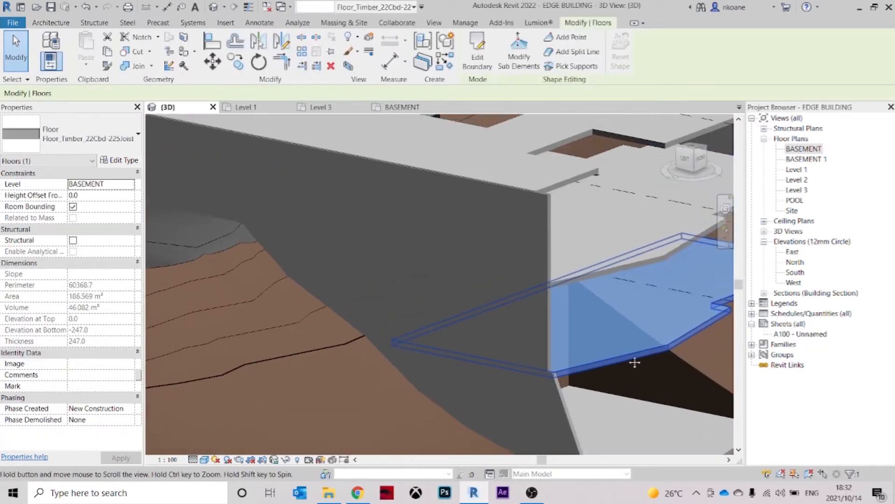
pyautogui.click(648, 261)
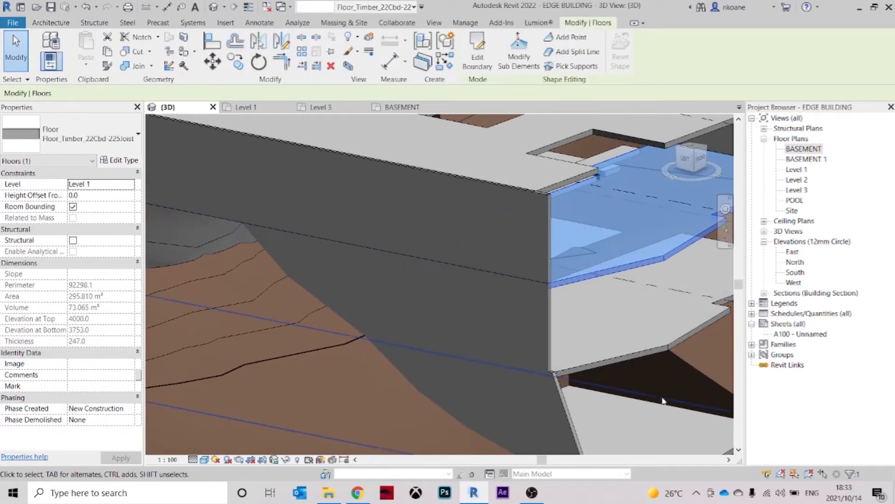
pyautogui.click(595, 370)
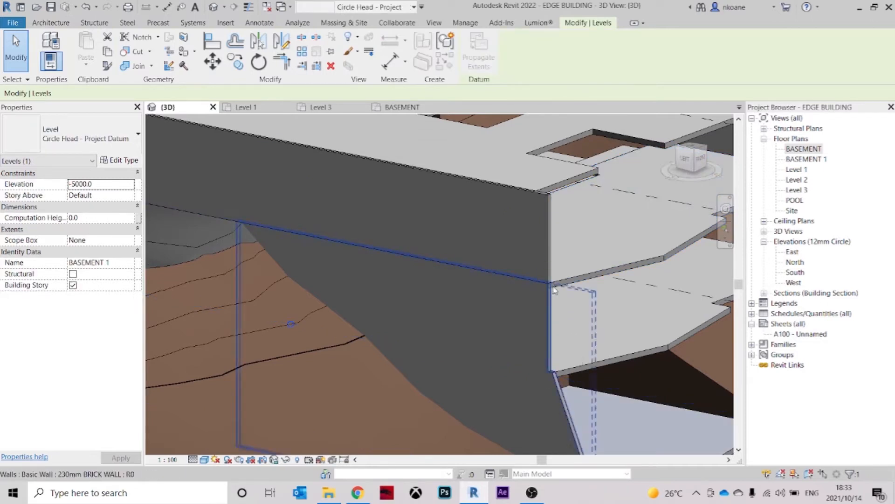
pyautogui.scroll(5, 554, 290)
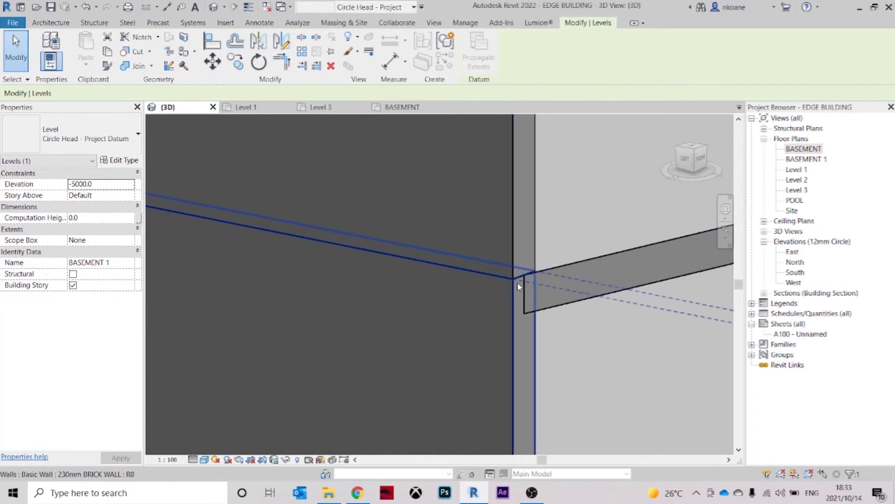
pyautogui.scroll(-6, 513, 280)
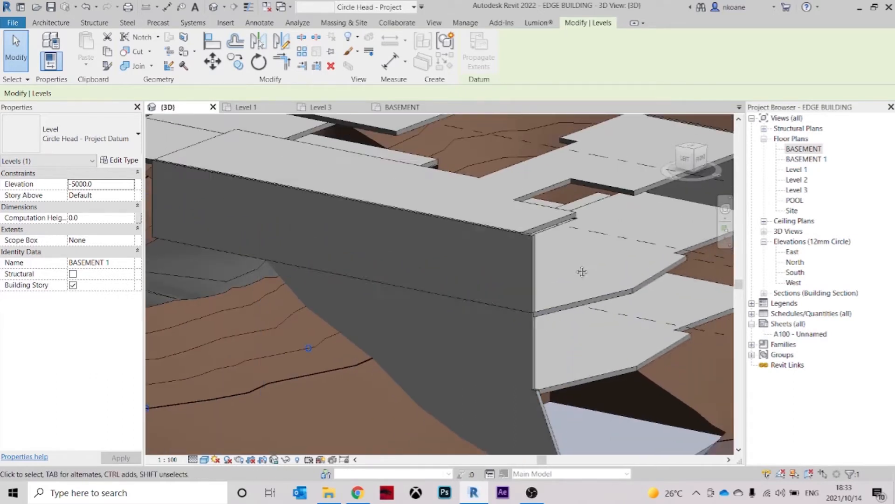
pyautogui.scroll(1, 531, 296)
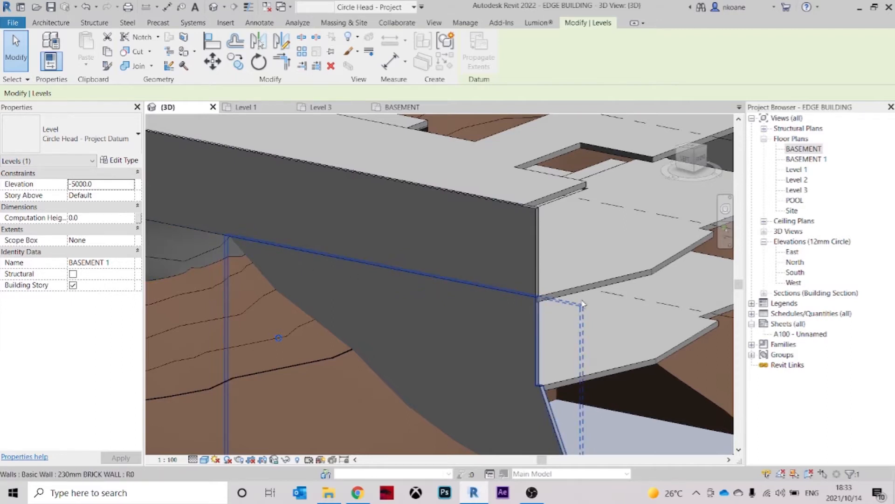
pyautogui.scroll(1, 583, 304)
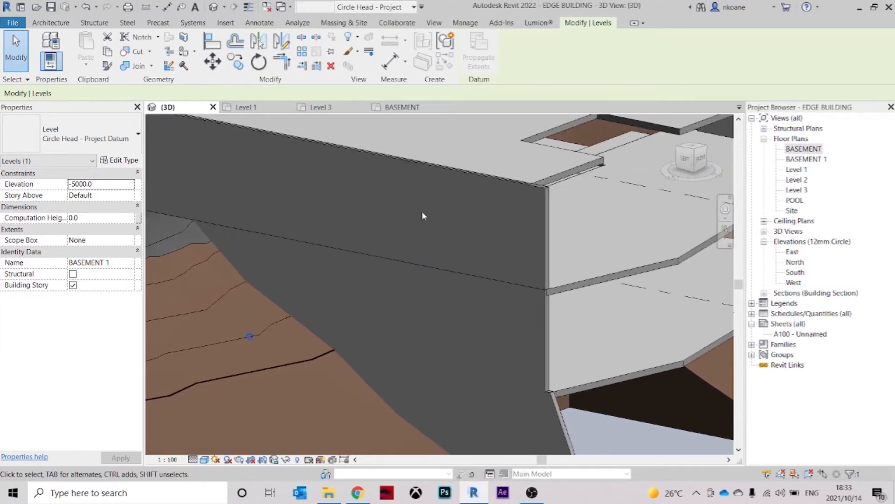
# Join the sloped basement wall to the wall directly above it so the two form one continuous face
pyautogui.click(132, 66)
pyautogui.click(548, 324)
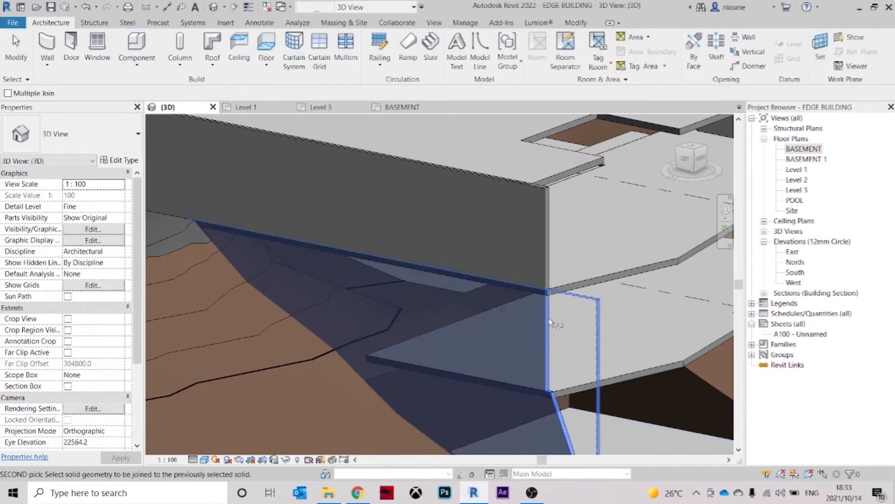
pyautogui.click(546, 278)
pyautogui.moveTo(621, 251); pyautogui.dragTo(617, 253, button='middle')
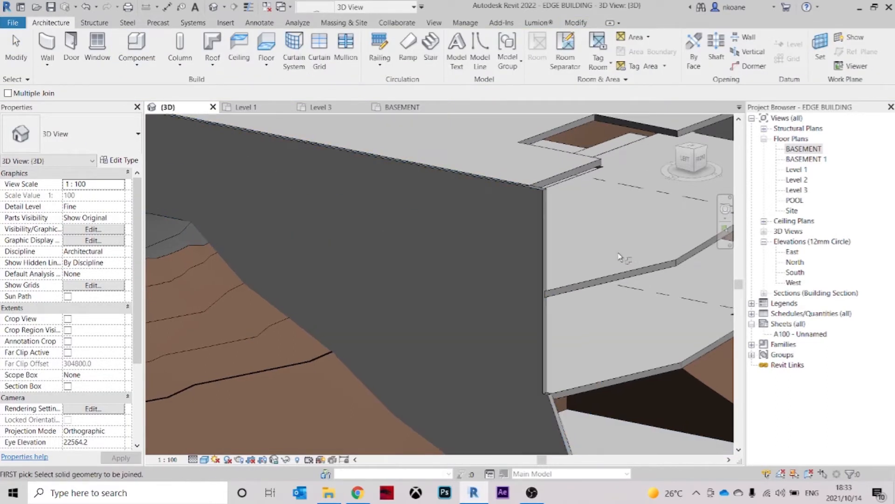
pyautogui.scroll(-5, 571, 316)
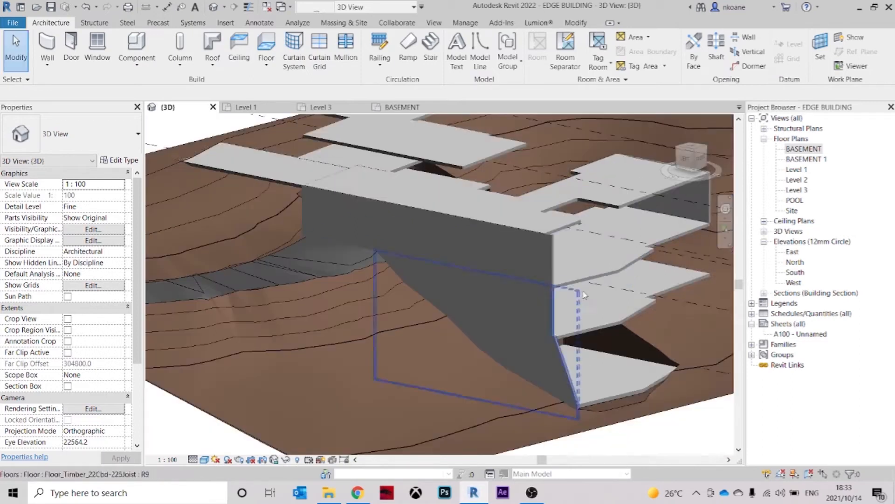
# Examine the 230mm brick walls at the two opposite ends of the building and how they meet the slabs
pyautogui.keyDown('shift'); pyautogui.moveTo(571, 316); pyautogui.dragTo(540, 343, button='middle'); pyautogui.keyUp('shift')
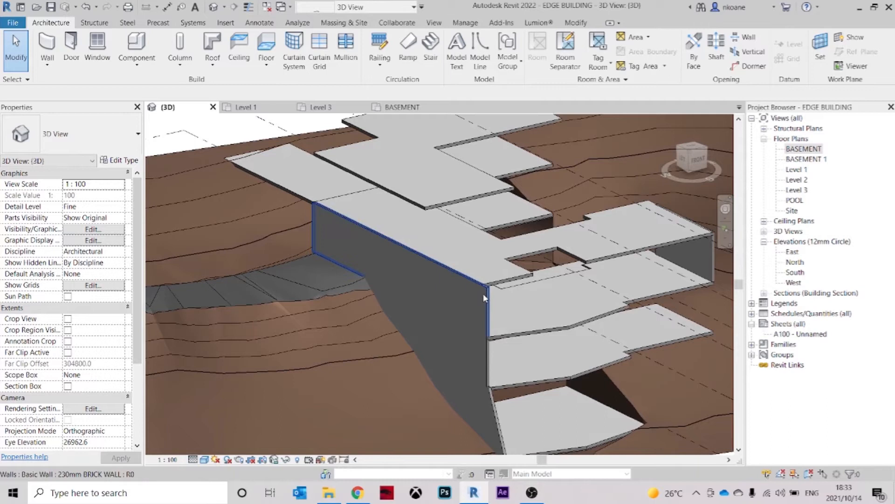
pyautogui.click(489, 305)
pyautogui.keyDown('shift'); pyautogui.moveTo(489, 305); pyautogui.dragTo(556, 309, button='middle'); pyautogui.keyUp('shift')
pyautogui.press('Escape')
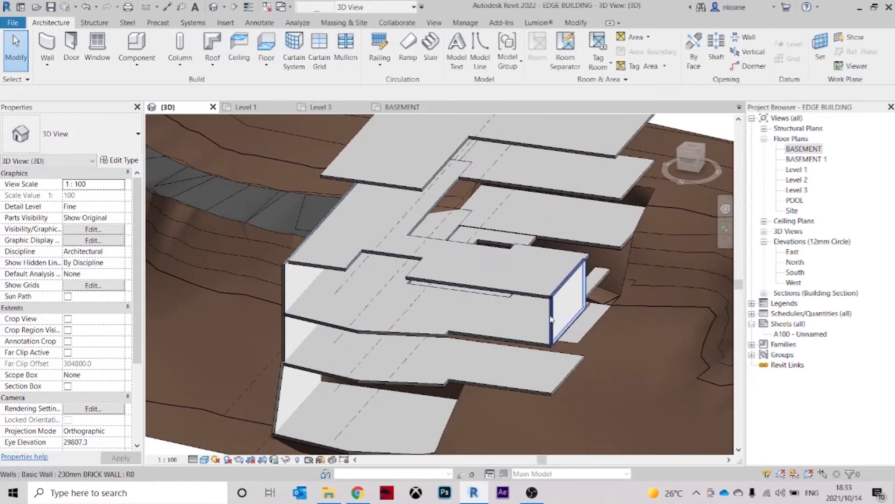
pyautogui.click(552, 319)
pyautogui.keyDown('shift'); pyautogui.moveTo(474, 329); pyautogui.dragTo(683, 353, button='middle'); pyautogui.keyUp('shift')
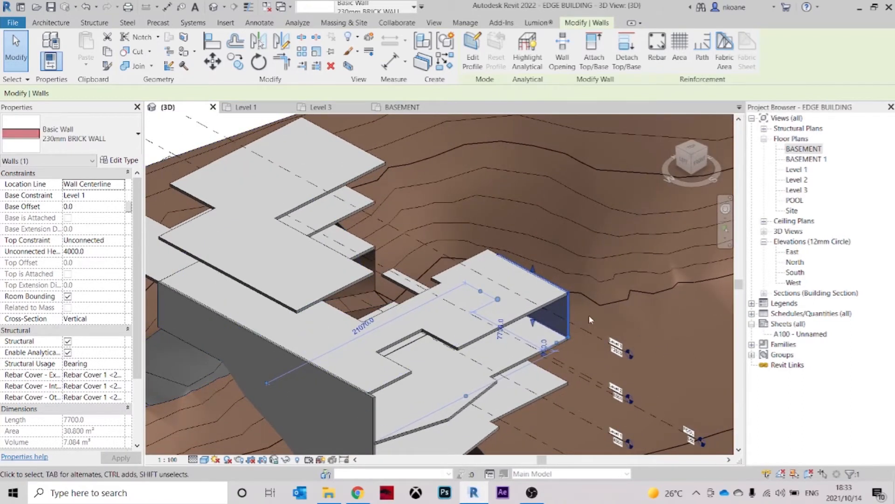
pyautogui.click(650, 331)
pyautogui.scroll(-1, 589, 291)
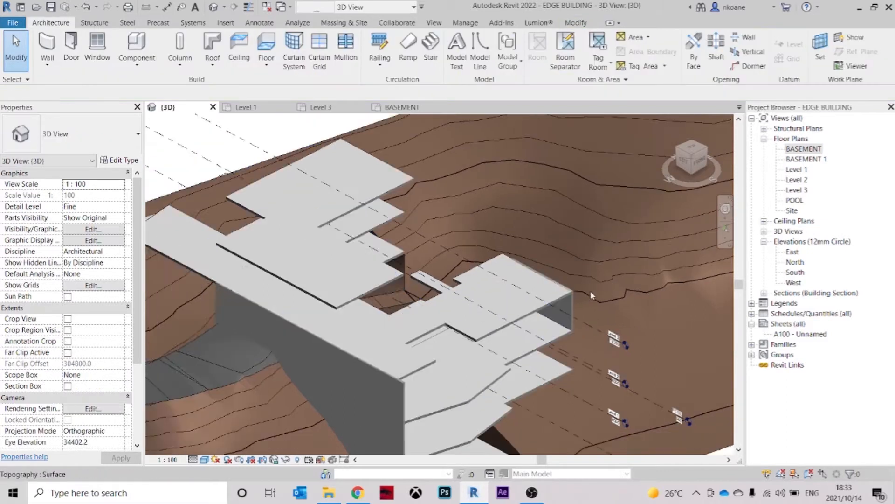
pyautogui.moveTo(589, 290); pyautogui.dragTo(598, 279, button='middle')
pyautogui.click(580, 290)
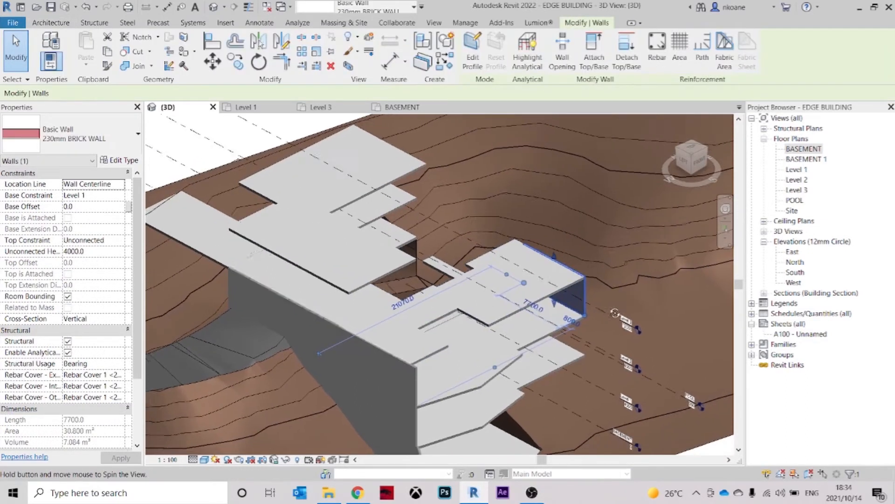
# In the Level 1 floor plan, copy the slab-edge brick wall inward to about 1285 mm from that edge and remove the original
pyautogui.doubleClick(796, 170)
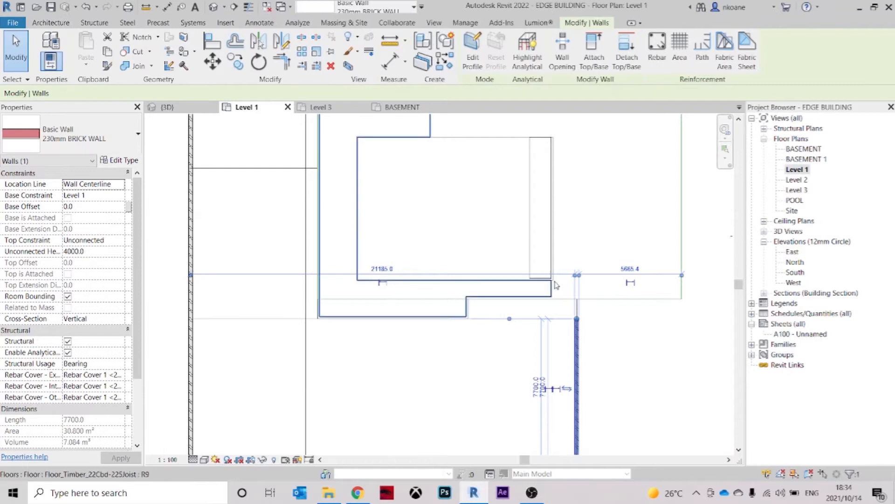
pyautogui.scroll(-1, 597, 303)
pyautogui.press('Escape')
pyautogui.click(596, 307)
pyautogui.scroll(2, 599, 289)
pyautogui.press('Escape')
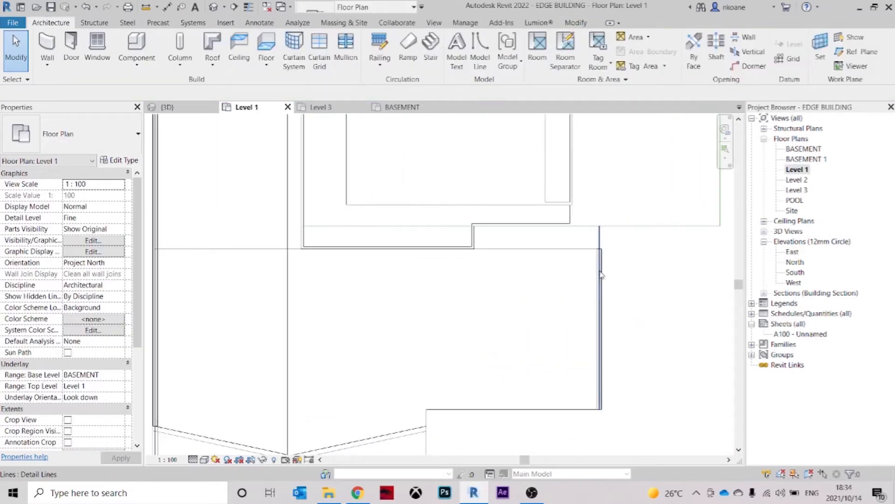
pyautogui.scroll(2, 599, 276)
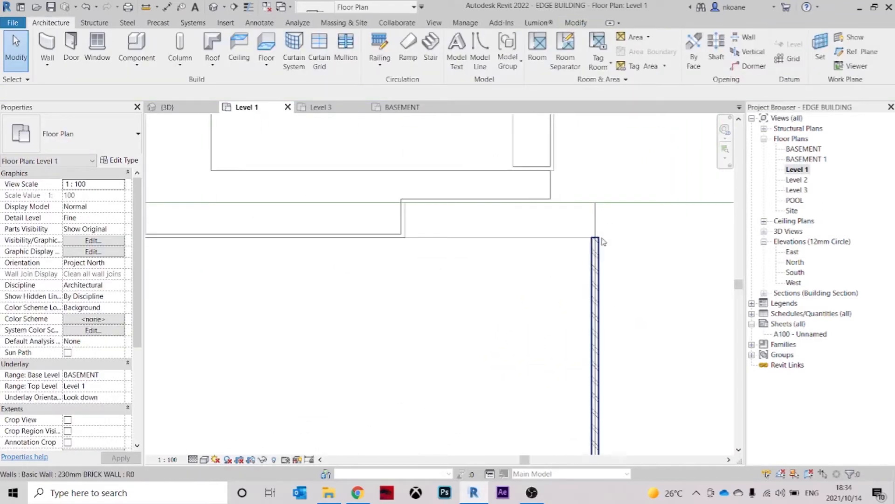
pyautogui.click(602, 242)
pyautogui.click(234, 60)
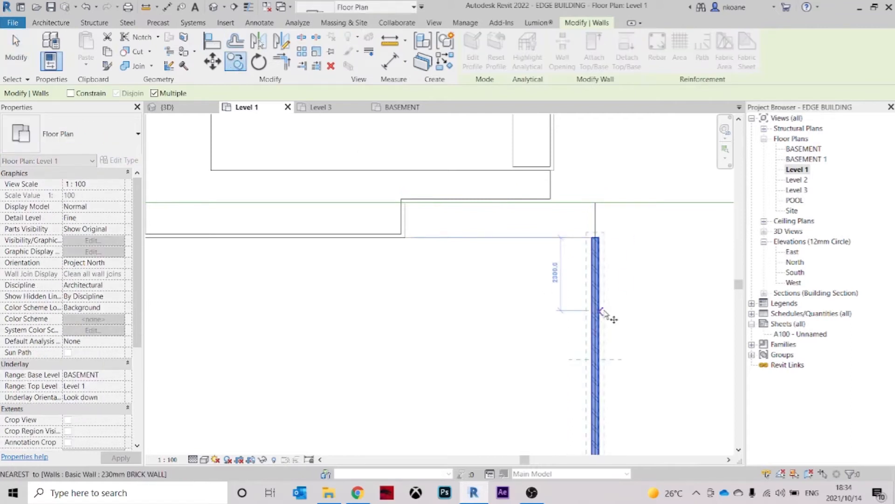
pyautogui.click(593, 312)
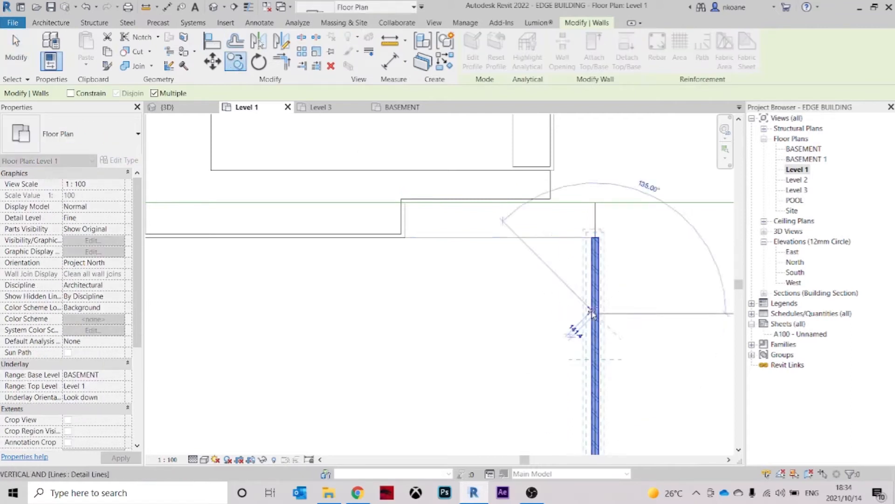
pyautogui.click(551, 319)
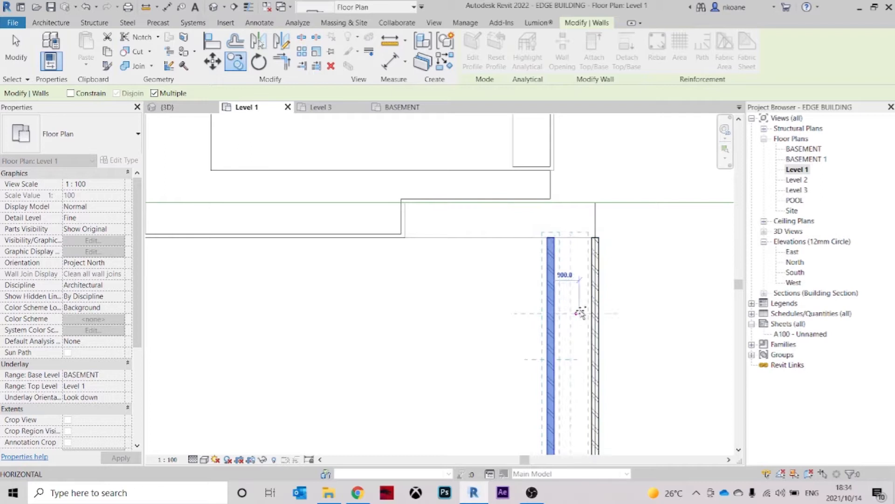
pyautogui.press('Escape')
pyautogui.press('Escape')
pyautogui.scroll(-2, 590, 300)
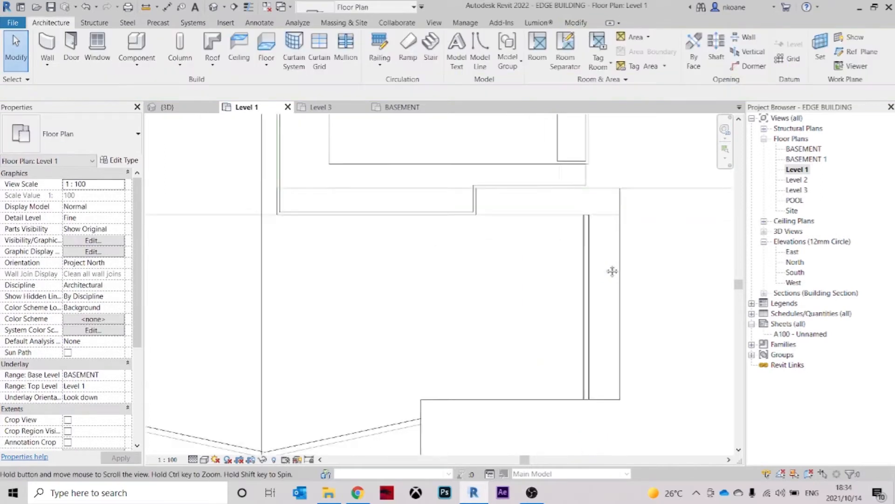
# Draw a chained run of 230mm brick structural walls, based on POOL up to Level 1, enclosing a rectangle about 7555 mm wide against the end wall
pyautogui.click(596, 273)
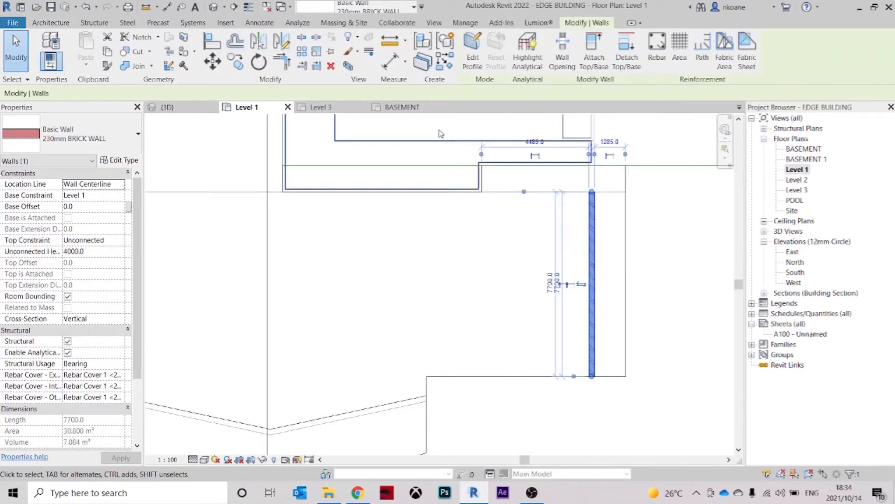
pyautogui.press('c')
pyautogui.press('s')
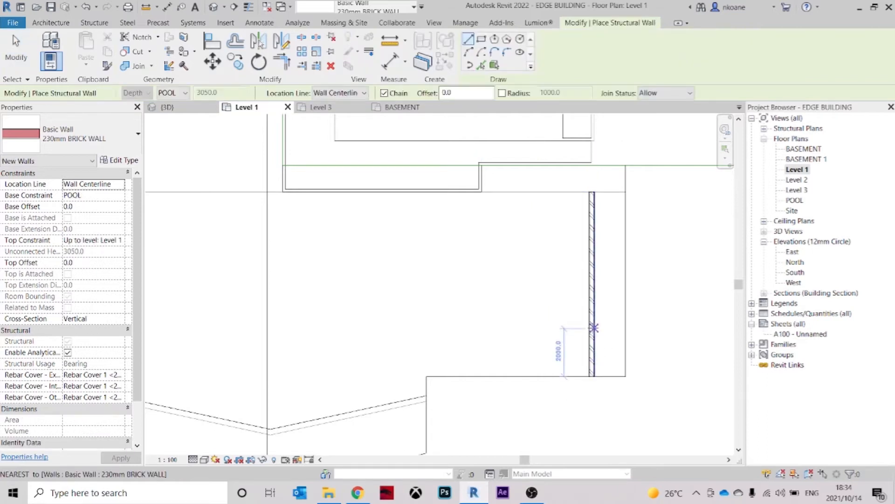
pyautogui.click(595, 323)
pyautogui.scroll(-1, 532, 322)
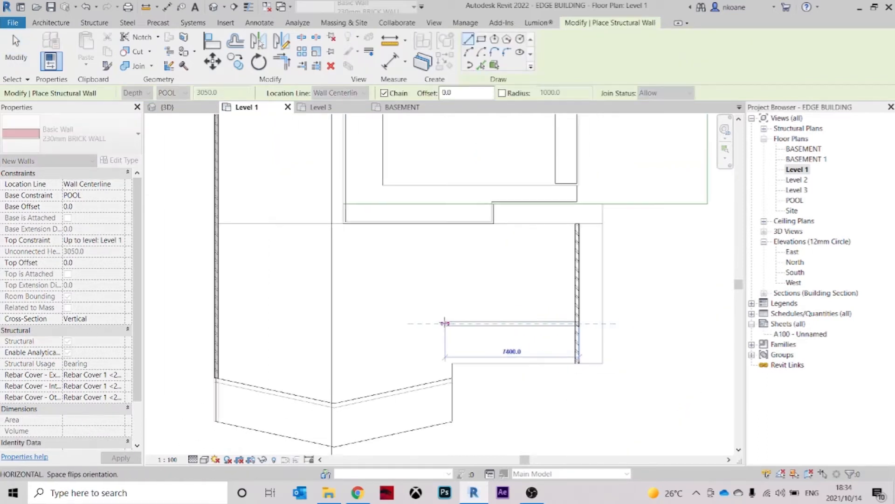
pyautogui.click(436, 323)
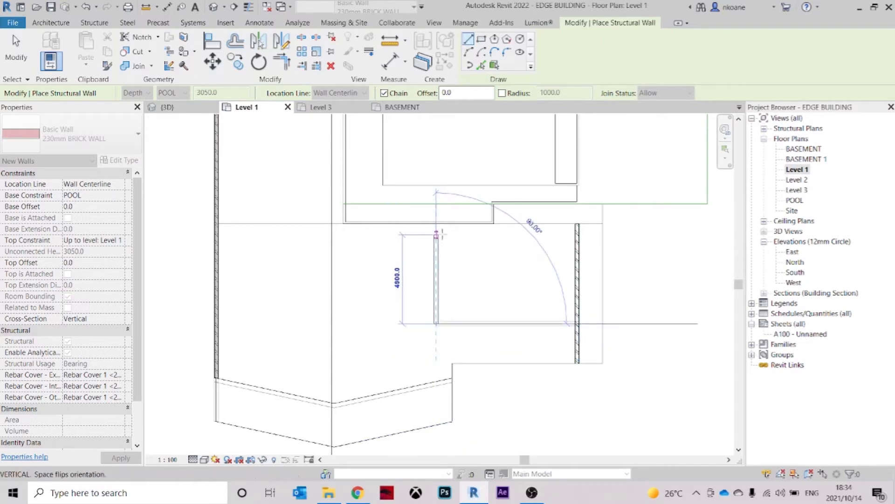
pyautogui.click(436, 221)
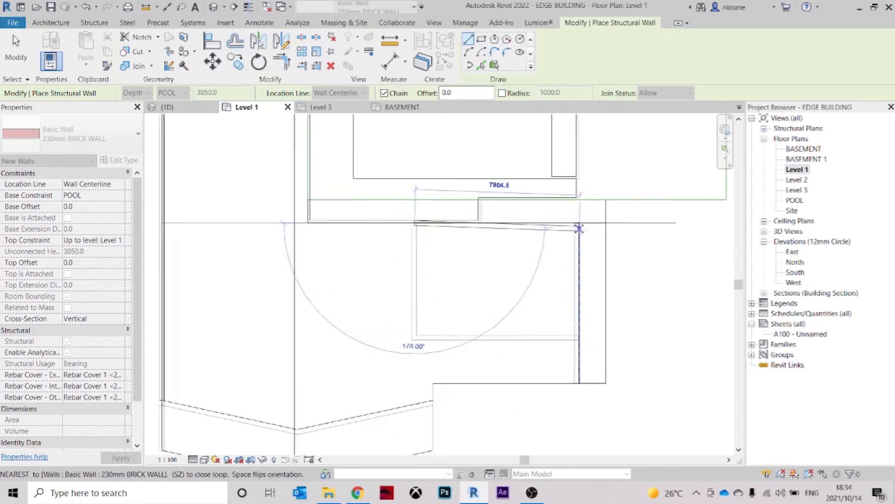
pyautogui.scroll(1, 579, 221)
pyautogui.click(576, 220)
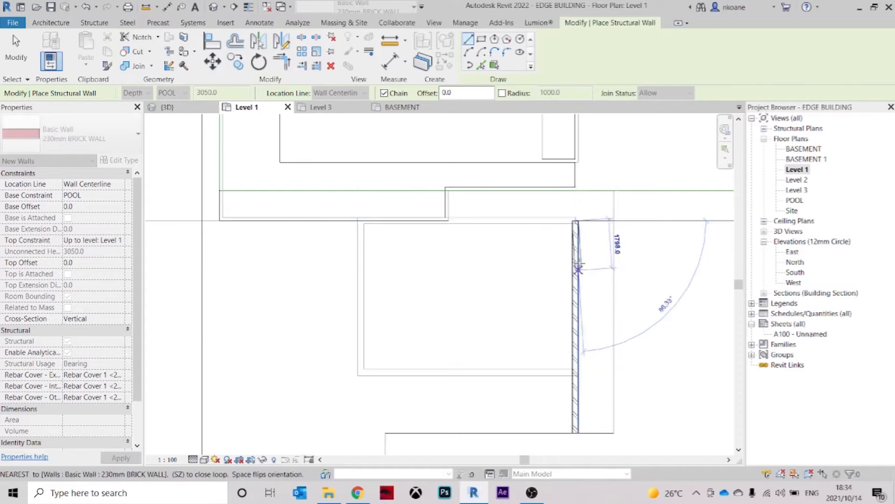
pyautogui.press('Escape')
pyautogui.press('Escape')
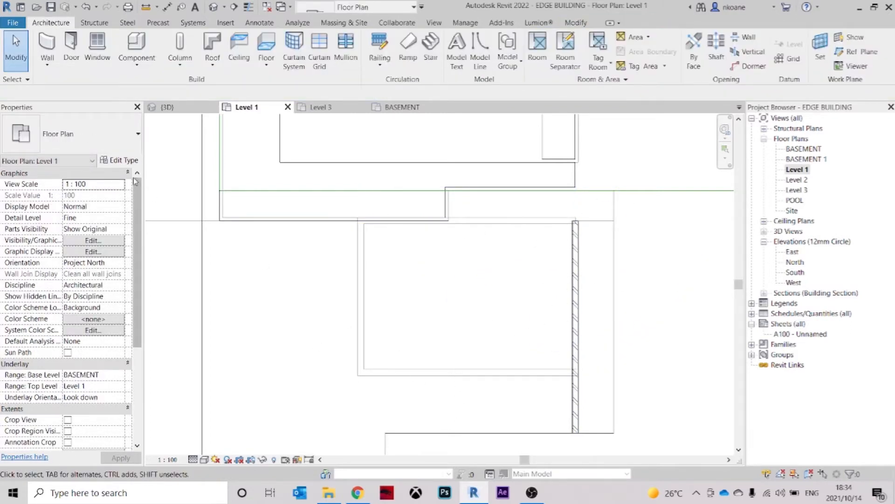
pyautogui.click(47, 45)
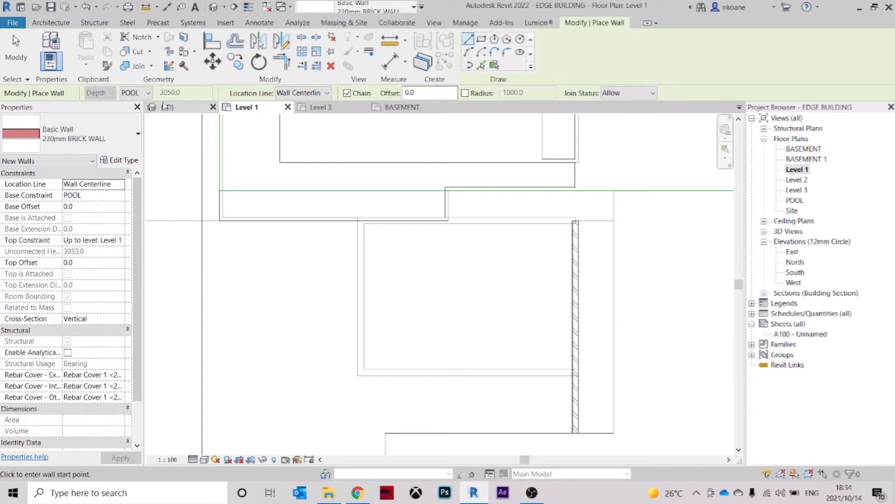
pyautogui.click(144, 95)
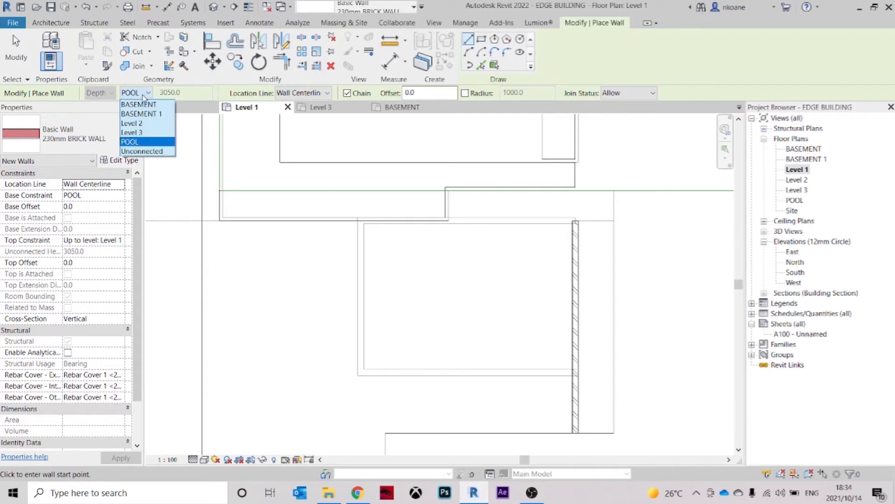
pyautogui.click(144, 153)
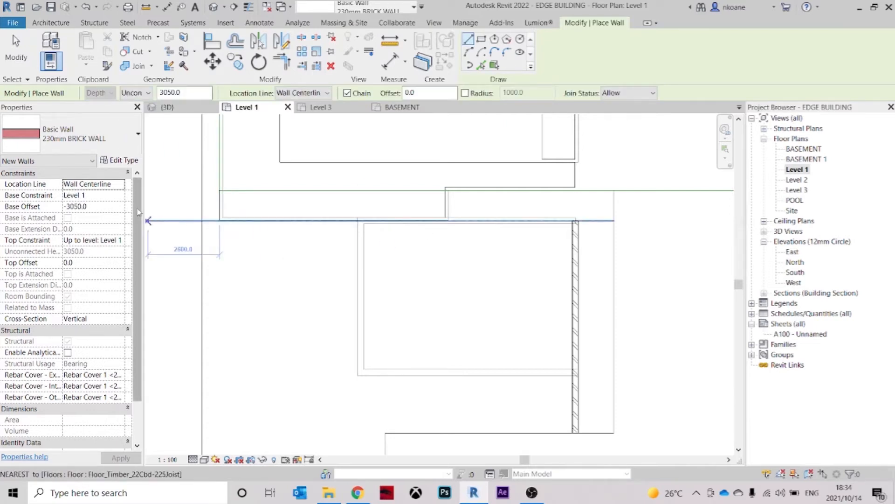
pyautogui.press('Escape')
pyautogui.moveTo(636, 282); pyautogui.dragTo(597, 278, button='middle')
pyautogui.click(53, 68)
pyautogui.click(54, 68)
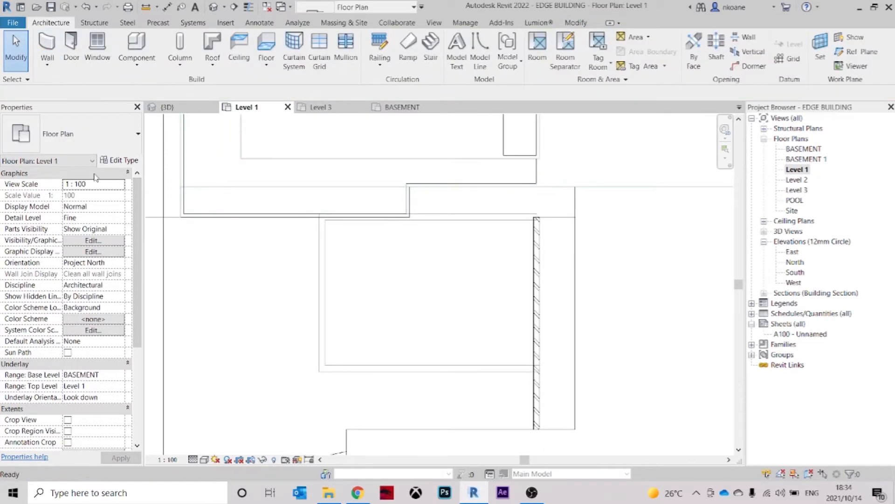
pyautogui.click(120, 160)
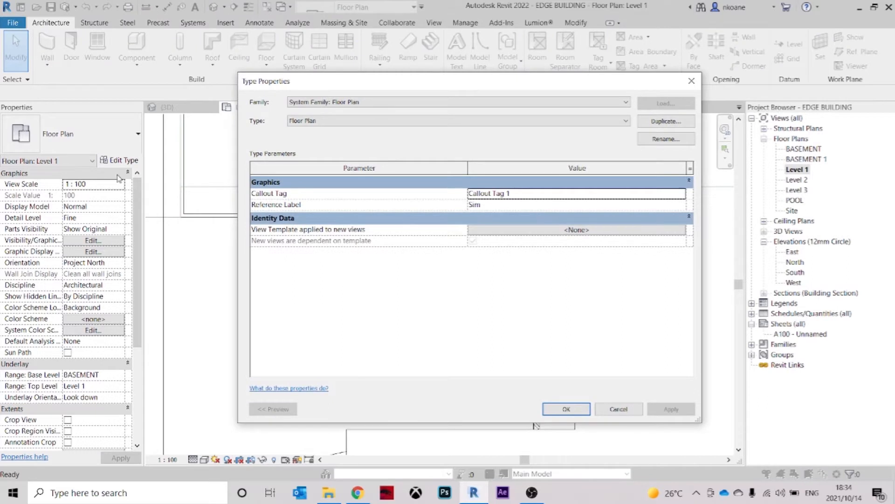
pyautogui.press('Escape')
pyautogui.click(53, 68)
pyautogui.click(79, 84)
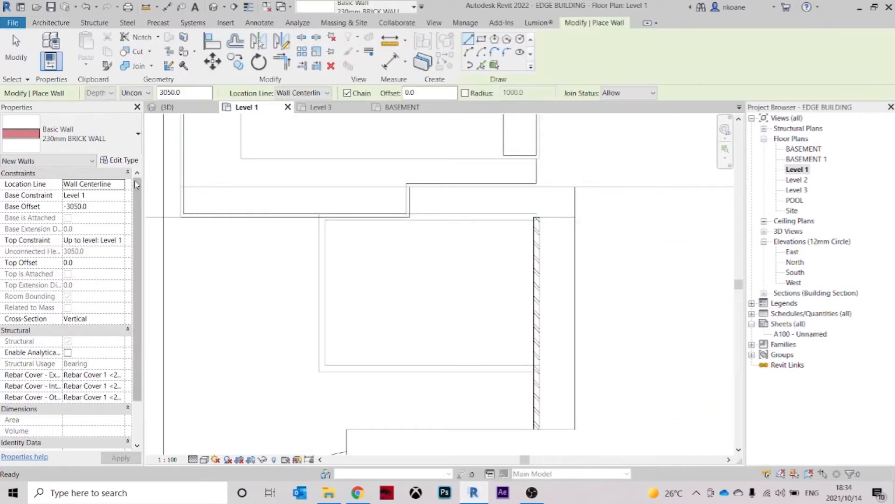
pyautogui.moveTo(520, 349); pyautogui.dragTo(527, 320, button='middle')
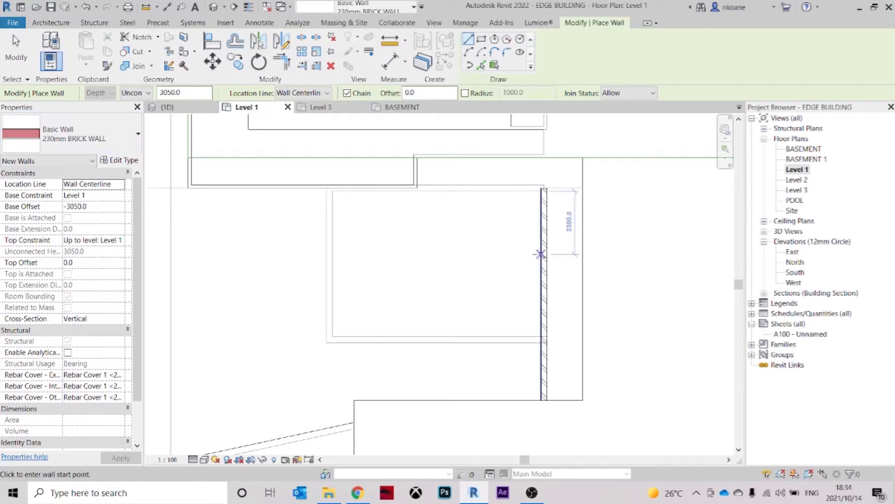
pyautogui.press('Escape')
pyautogui.press('Escape')
# Draw a 230mm brick structural wall stub about 3115 mm long off the end wall, with a POOL base and an unconnected 4000 mm height
pyautogui.click(544, 232)
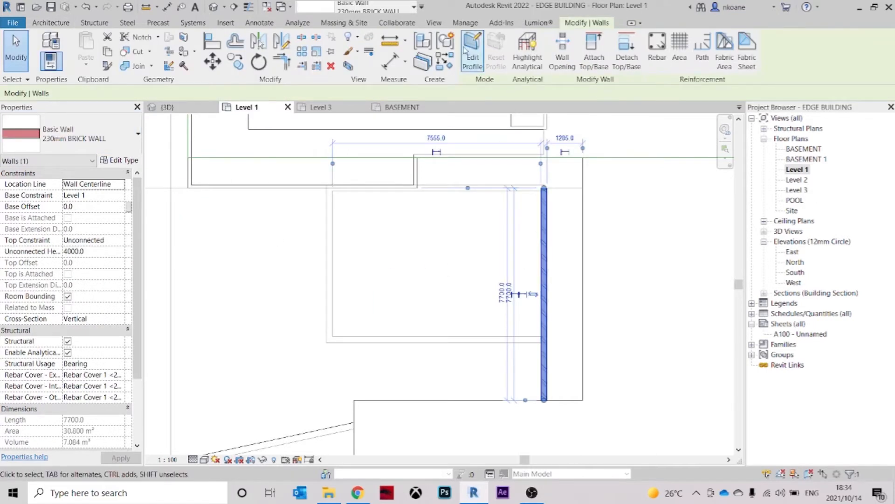
pyautogui.click(445, 61)
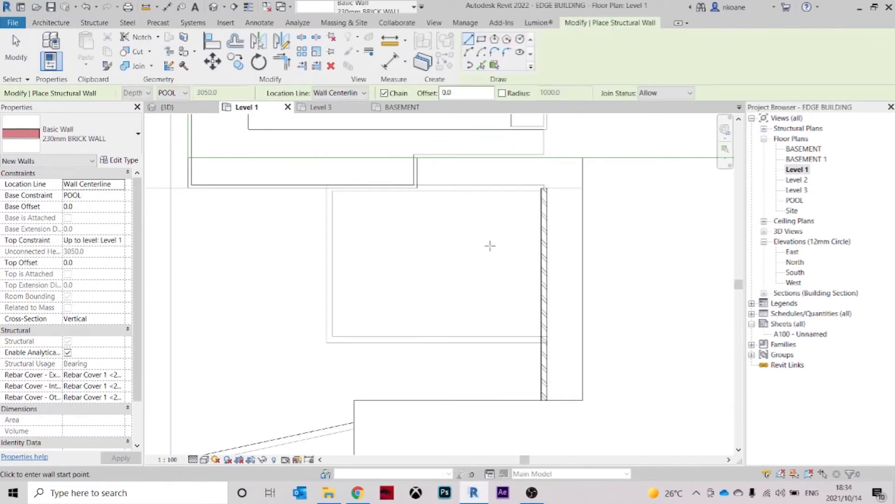
pyautogui.click(121, 196)
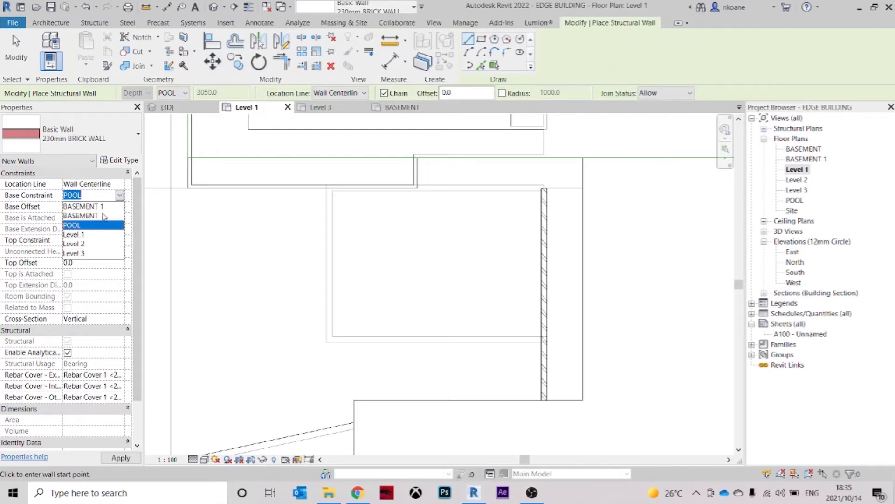
pyautogui.click(92, 235)
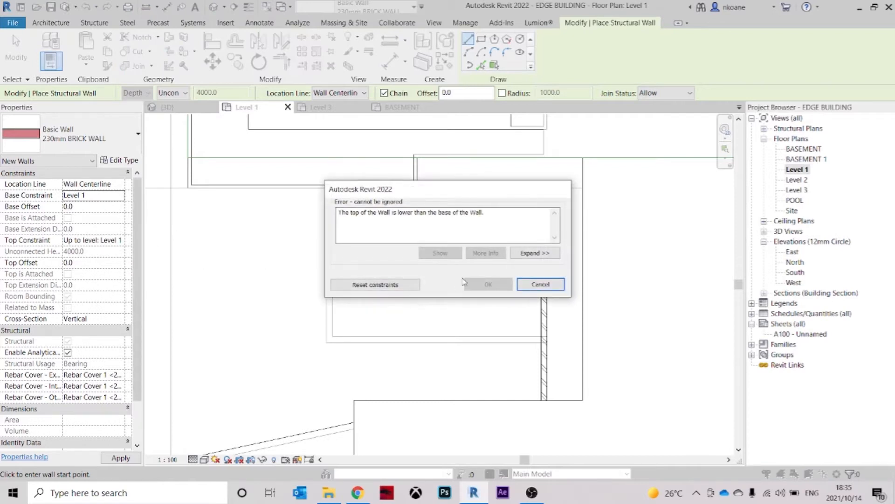
pyautogui.click(387, 288)
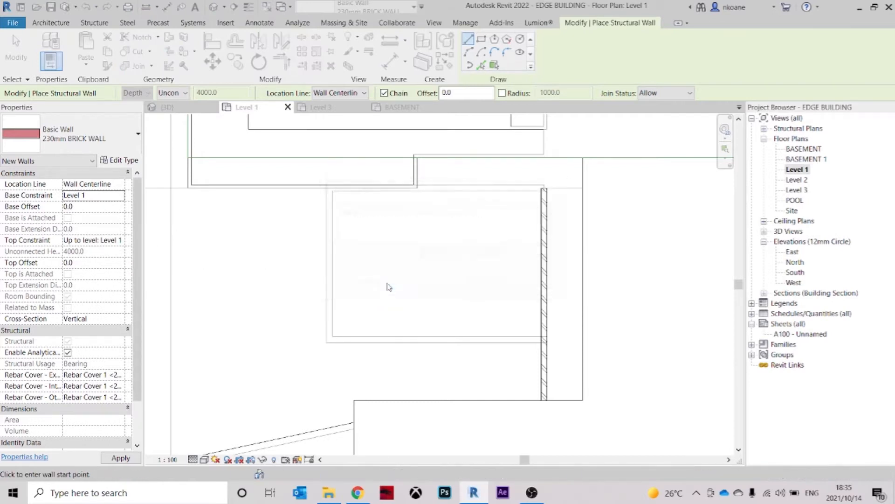
pyautogui.click(121, 240)
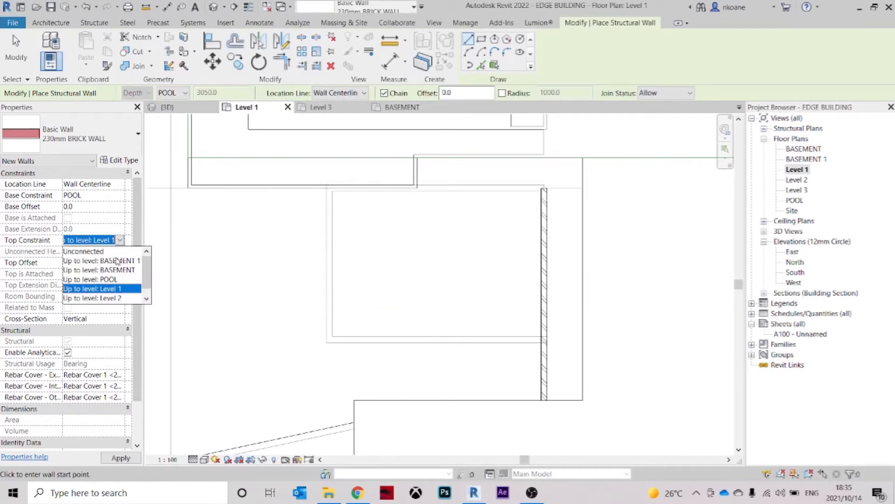
pyautogui.click(93, 251)
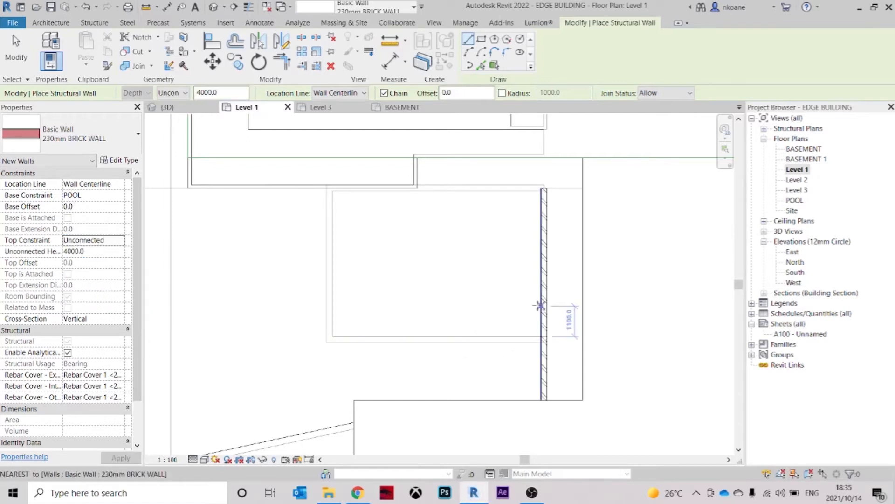
pyautogui.click(458, 303)
pyautogui.press('Escape')
pyautogui.press('Escape')
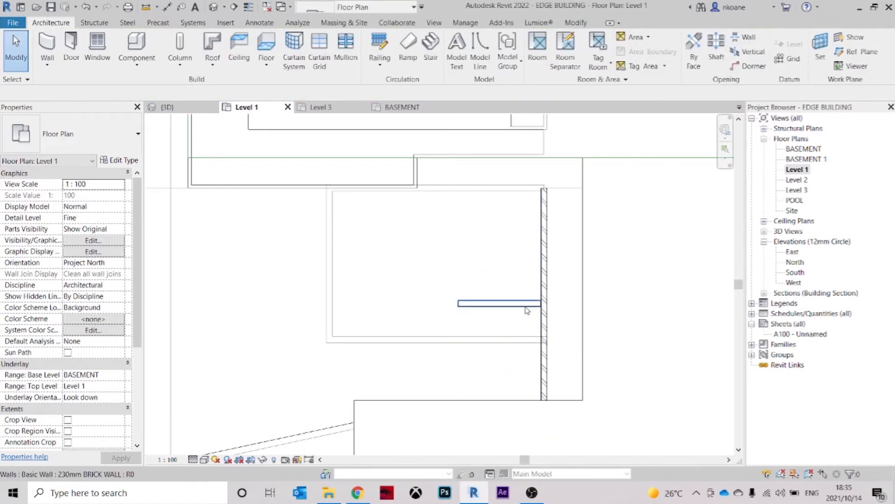
# Change the base constraint of the short brick wall stub to Level 1
pyautogui.click(518, 305)
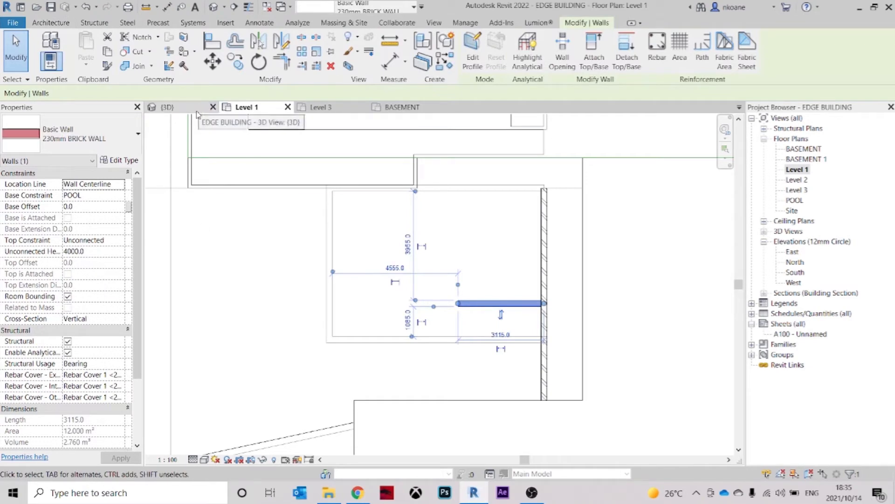
pyautogui.click(120, 195)
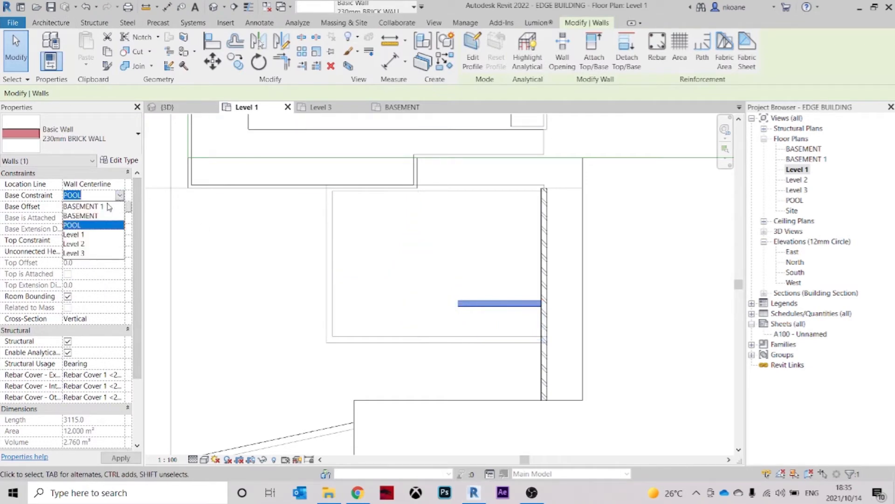
pyautogui.click(83, 235)
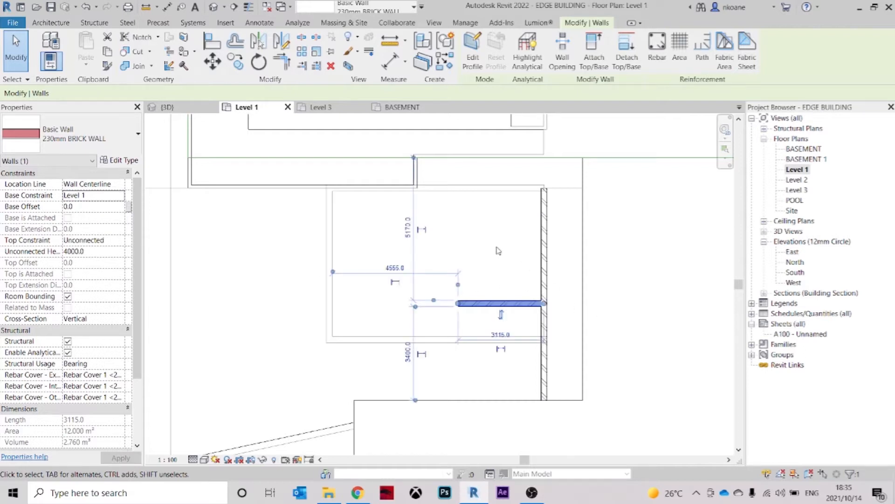
pyautogui.click(499, 250)
pyautogui.click(531, 311)
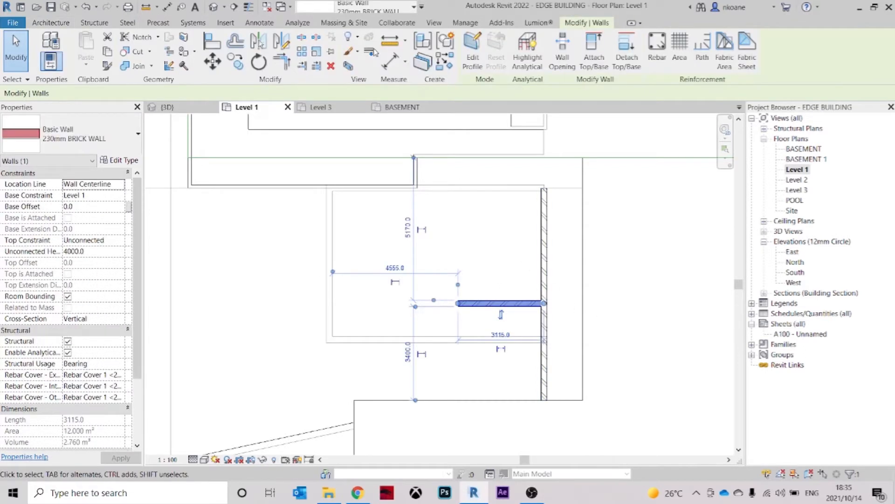
# Examine the brick walls in the POOL floor plan, then close that plan and return to Level 1
pyautogui.click(446, 62)
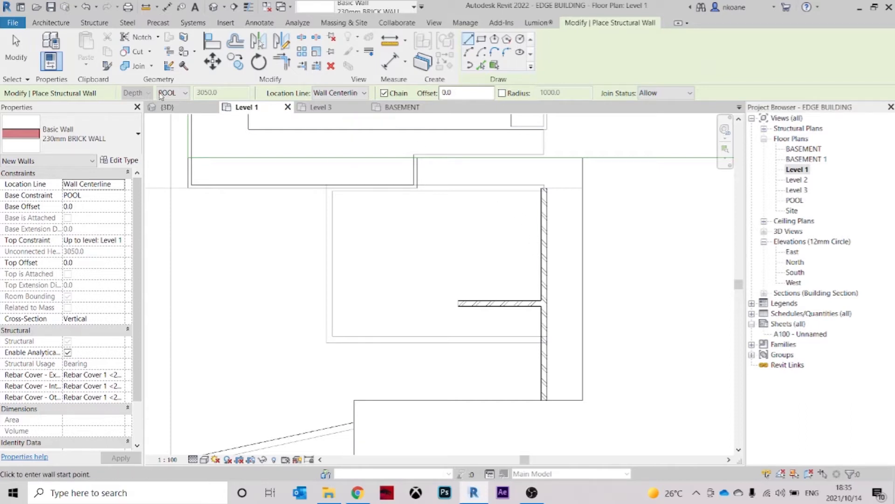
pyautogui.click(174, 93)
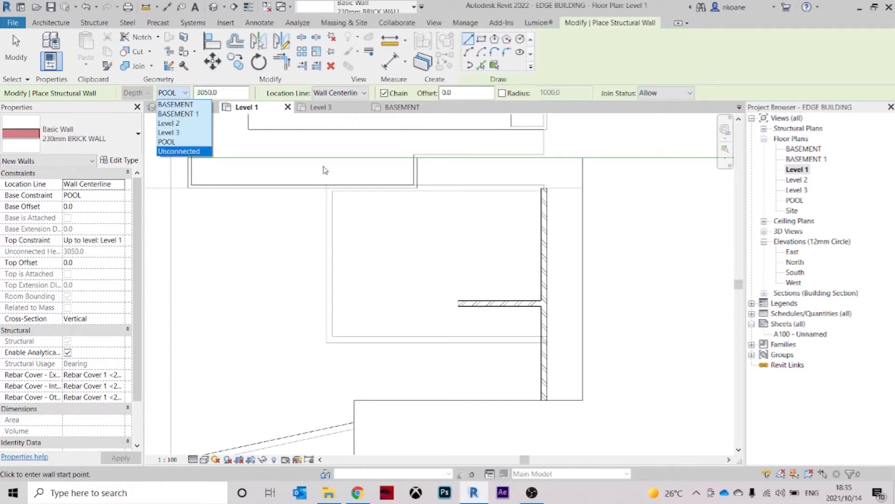
pyautogui.click(794, 201)
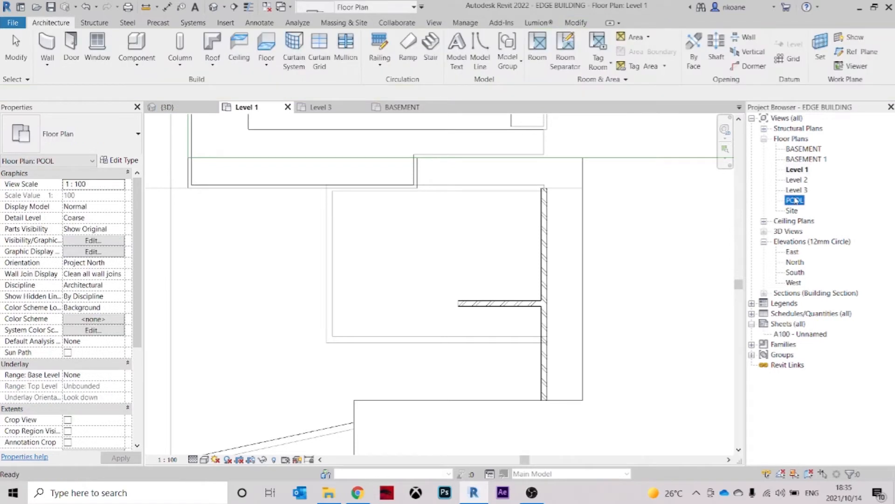
pyautogui.doubleClick(795, 201)
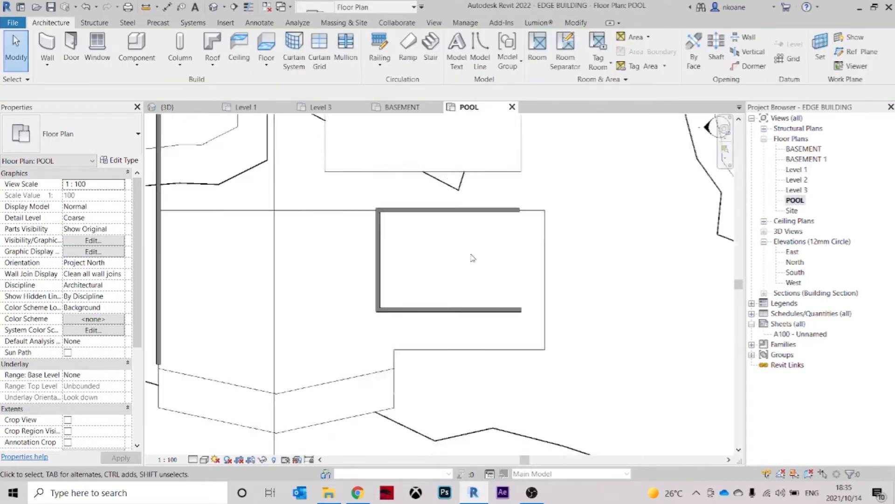
pyautogui.moveTo(472, 256); pyautogui.dragTo(503, 369, button='middle')
pyautogui.scroll(-1, 504, 327)
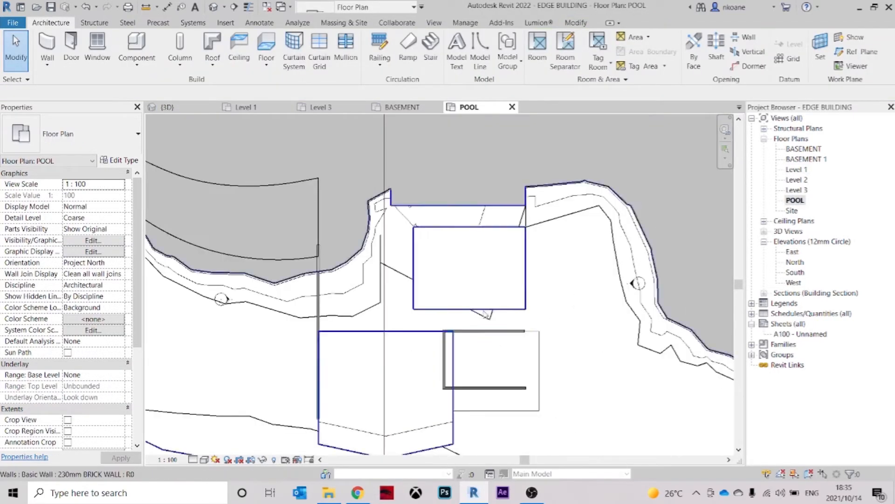
pyautogui.click(512, 107)
pyautogui.click(508, 304)
pyautogui.click(486, 262)
pyautogui.click(47, 46)
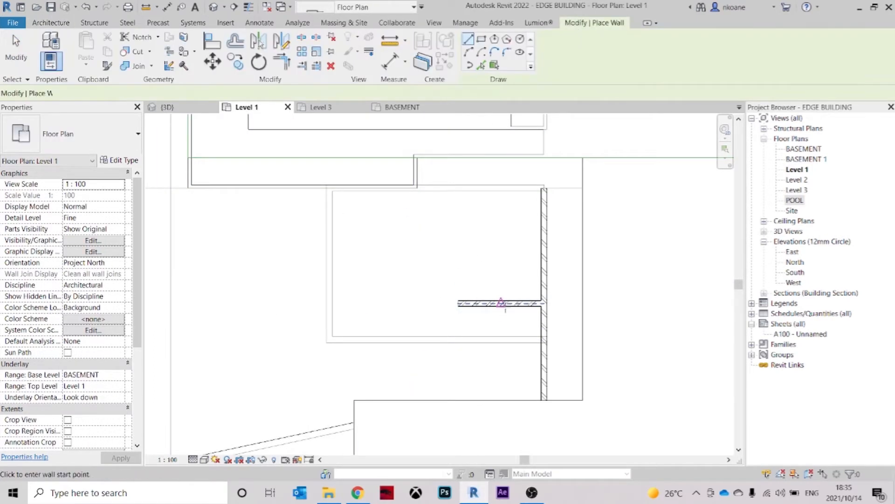
pyautogui.press('Escape')
pyautogui.press('Escape')
# Delete the POOL-based brick walls below Level 1 in the 3D view, and the short wall stub in the Level 1 plan
pyautogui.click(184, 108)
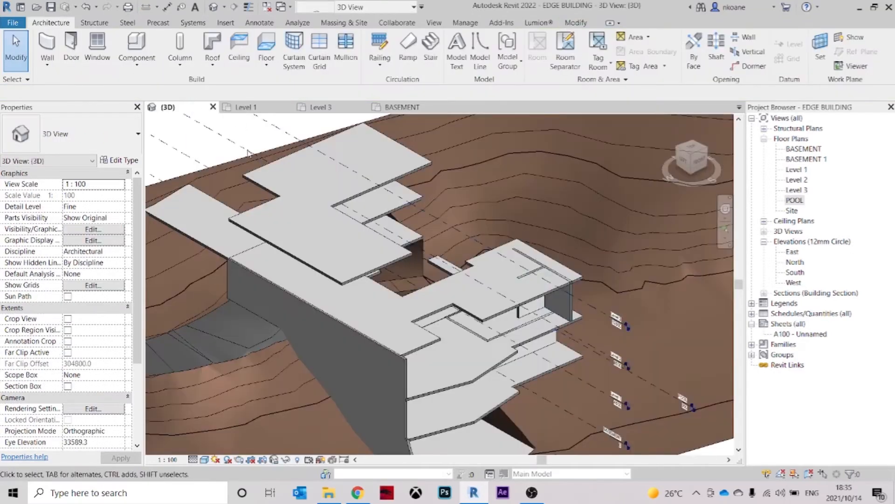
pyautogui.keyDown('shift'); pyautogui.moveTo(523, 329); pyautogui.dragTo(542, 324, button='middle'); pyautogui.keyUp('shift')
pyautogui.click(542, 323)
pyautogui.press('Delete')
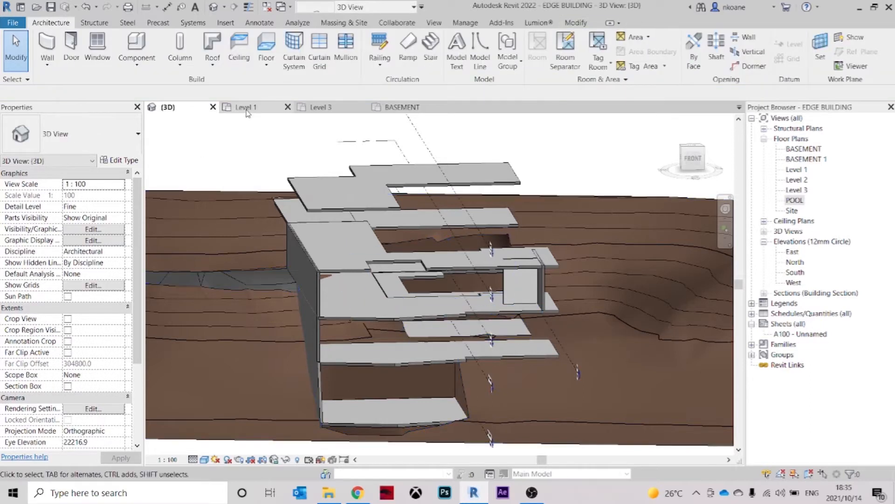
pyautogui.click(246, 107)
pyautogui.click(513, 304)
pyautogui.press('Delete')
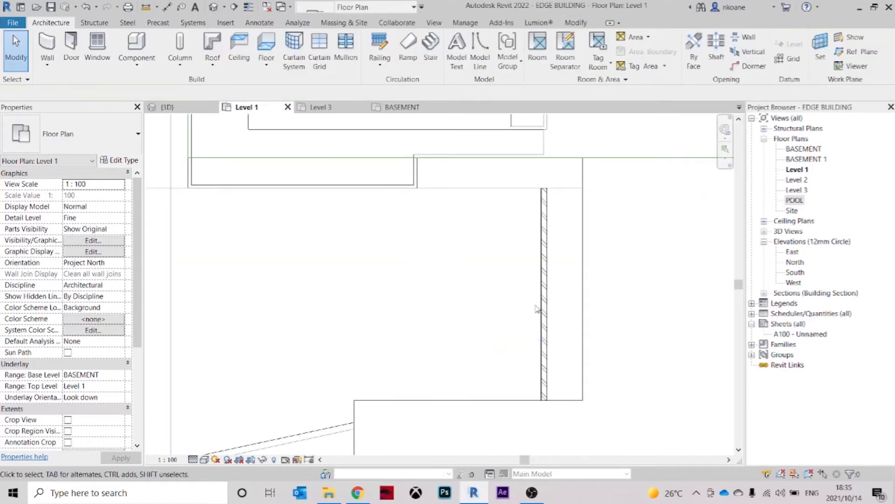
# Set up a new structural wall matching the 230mm brick end wall, with its base at Level 1 and an unconnected 4000 mm height
pyautogui.click(544, 303)
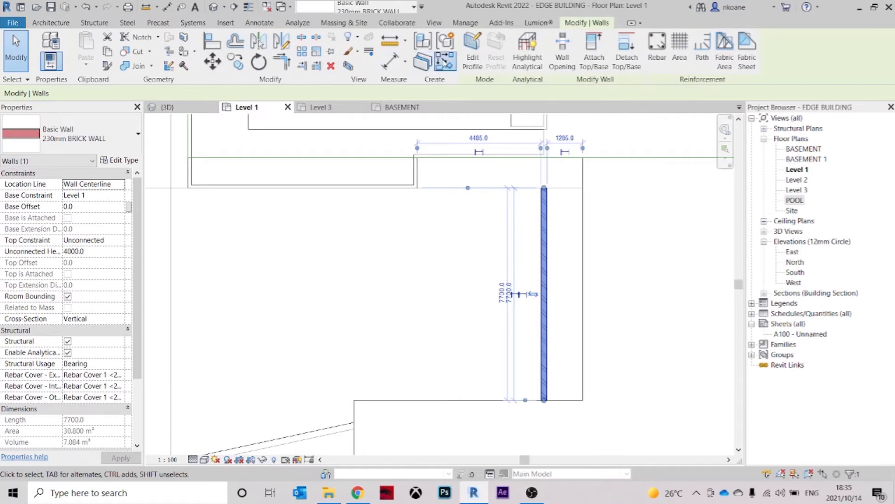
pyautogui.click(446, 62)
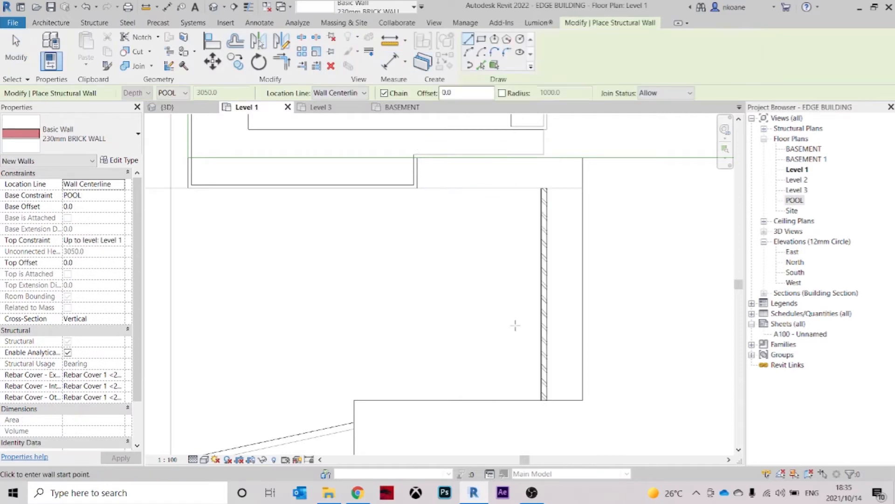
pyautogui.click(183, 93)
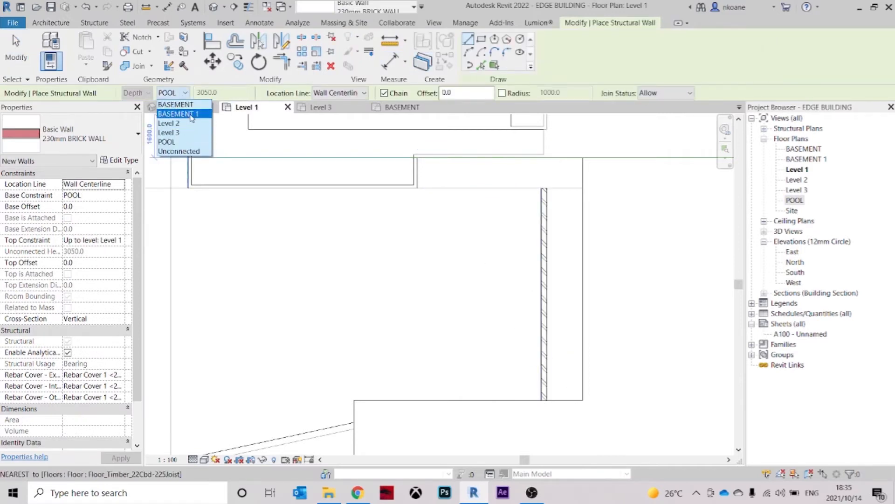
pyautogui.click(171, 95)
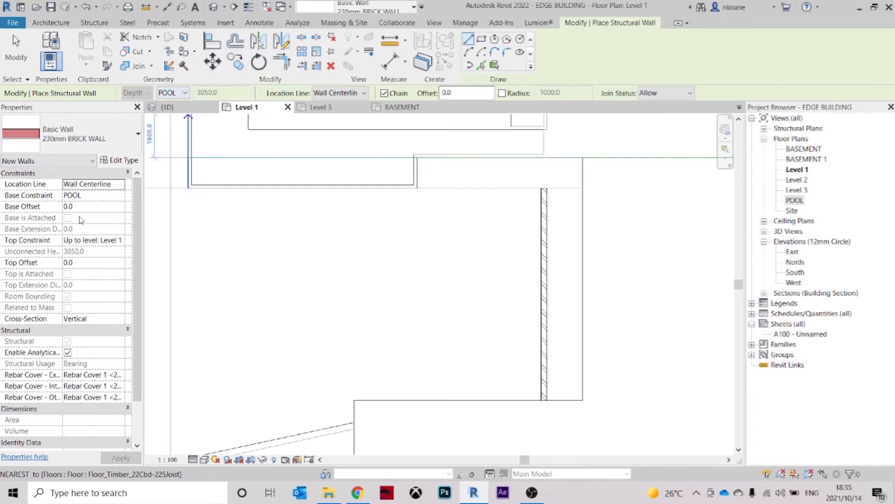
pyautogui.click(93, 195)
pyautogui.click(120, 195)
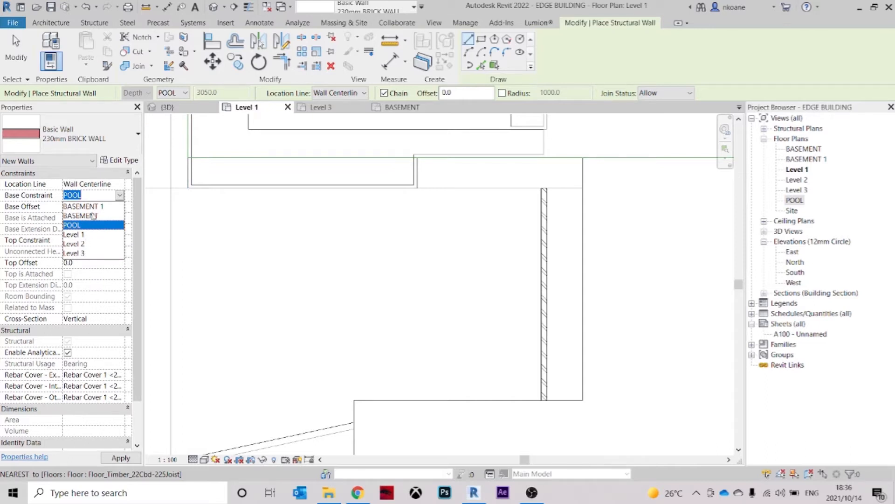
pyautogui.click(84, 235)
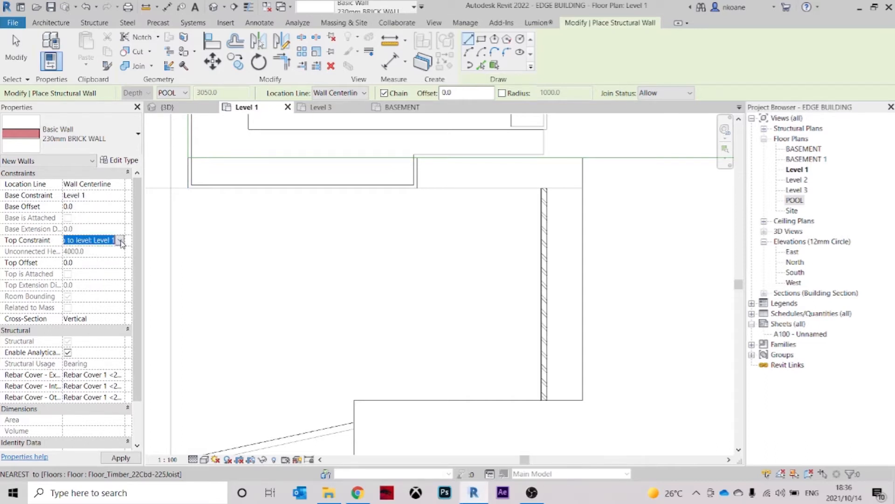
pyautogui.click(121, 241)
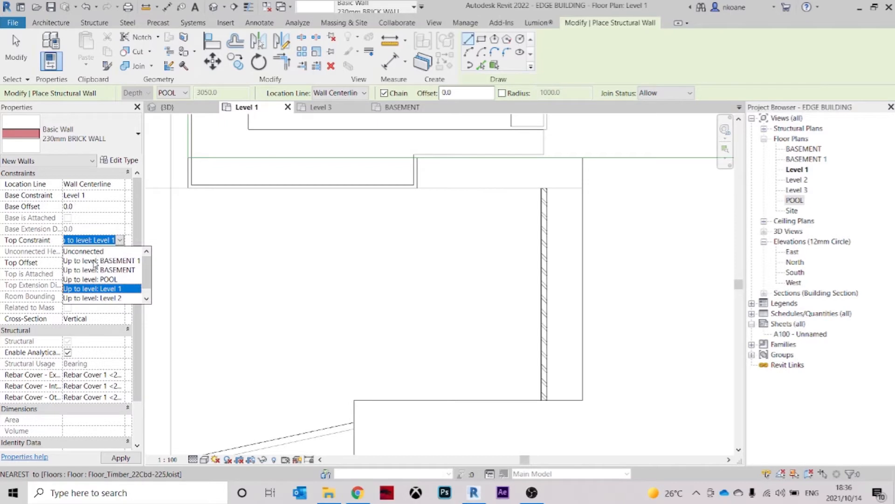
pyautogui.click(94, 253)
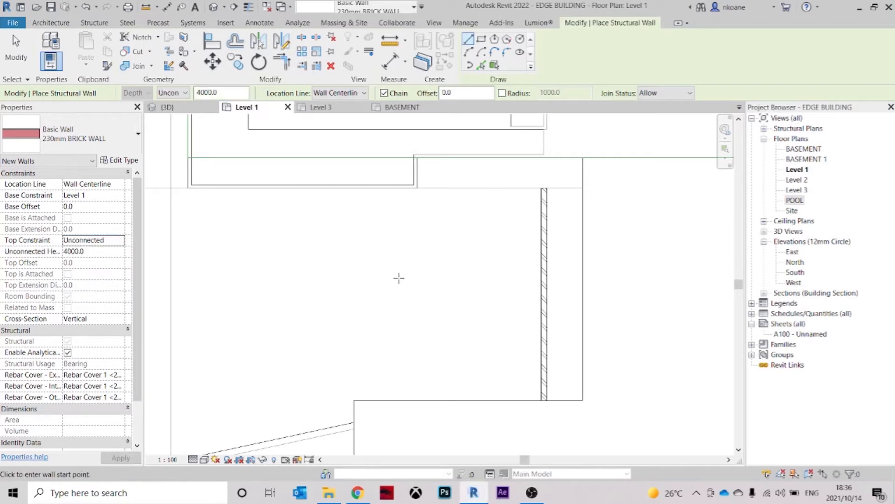
# Draw two chained brick walls from the end wall across to the slab-corner line, turning 90° for about 5800 mm to the opposite slab edge
pyautogui.moveTo(425, 308); pyautogui.dragTo(408, 326, button='middle')
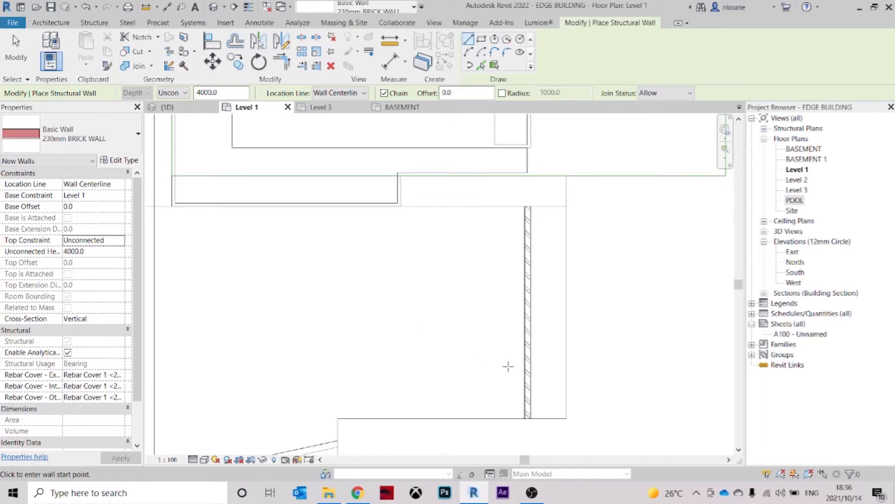
pyautogui.click(527, 367)
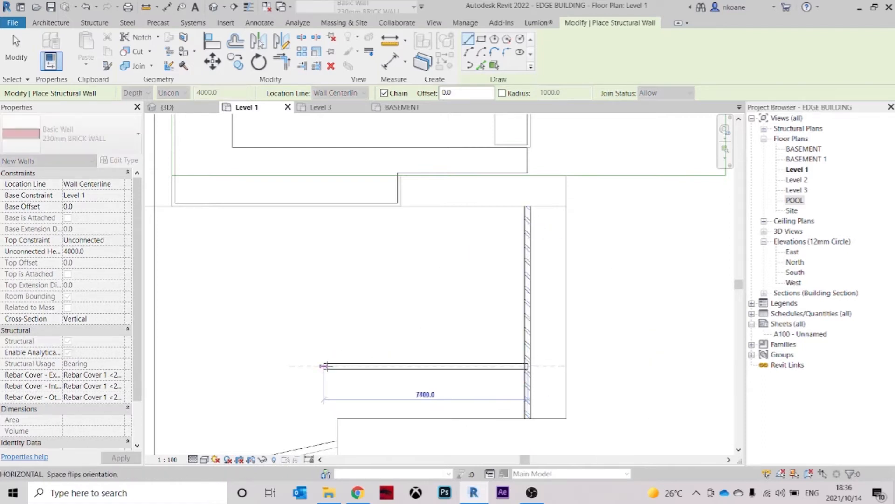
pyautogui.click(338, 366)
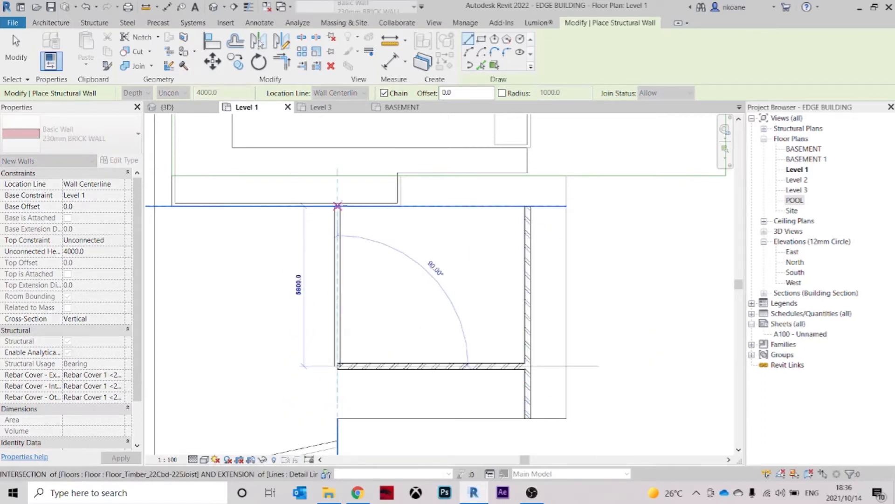
pyautogui.click(338, 206)
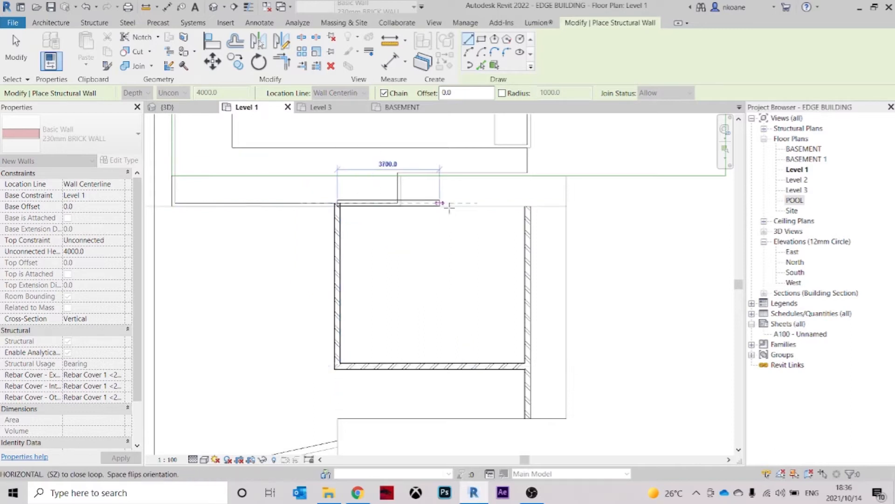
pyautogui.press('Escape')
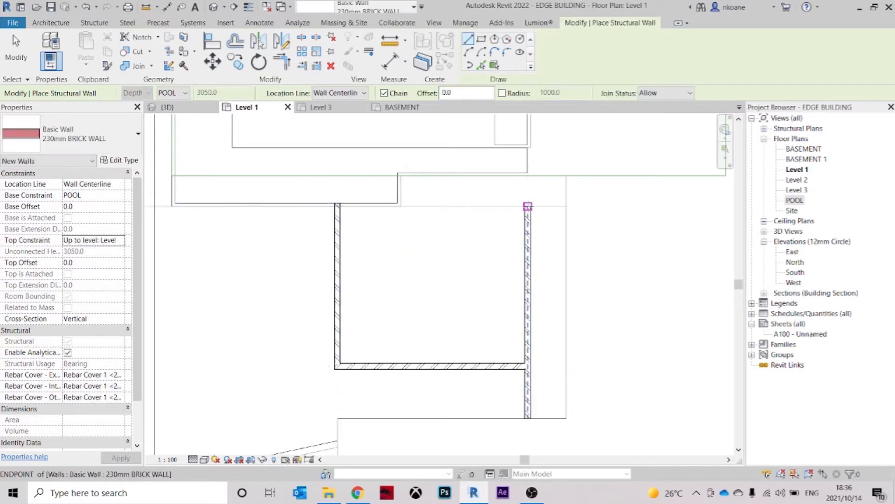
# Try to close the room with a POOL-based brick wall along the slab edge between the end wall and the parallel wall
pyautogui.click(528, 207)
pyautogui.click(337, 205)
pyautogui.press('Escape')
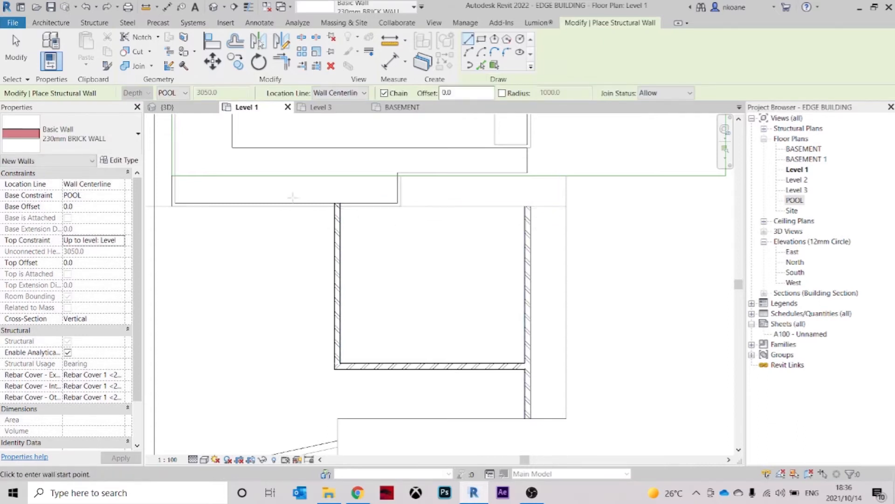
pyautogui.press('Escape')
pyautogui.click(340, 249)
pyautogui.press('c')
pyautogui.press('s')
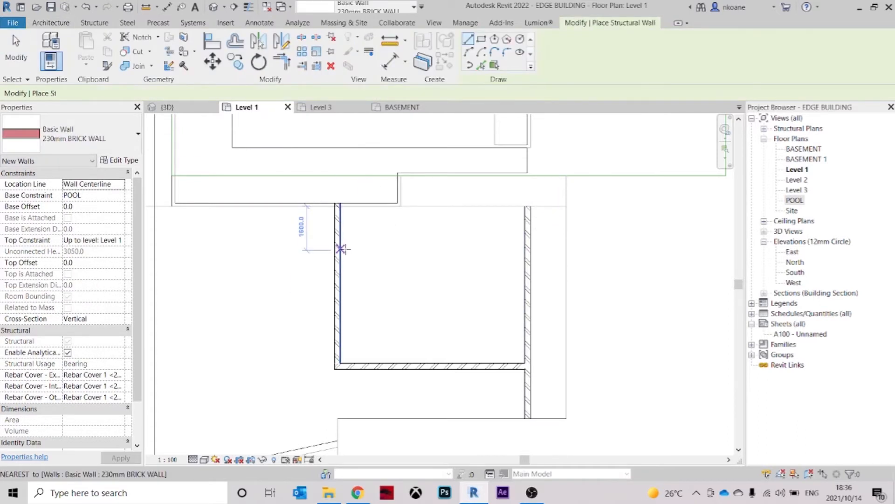
pyautogui.press('Escape')
pyautogui.press('Escape')
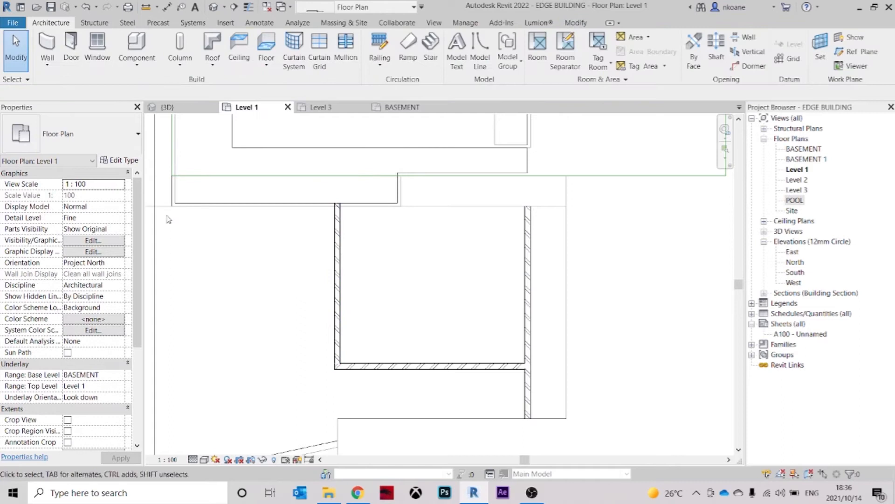
# Start a new 230mm brick wall on Level 1 with a base offset of 0 and an unconnected height of 4000 mm
pyautogui.click(58, 62)
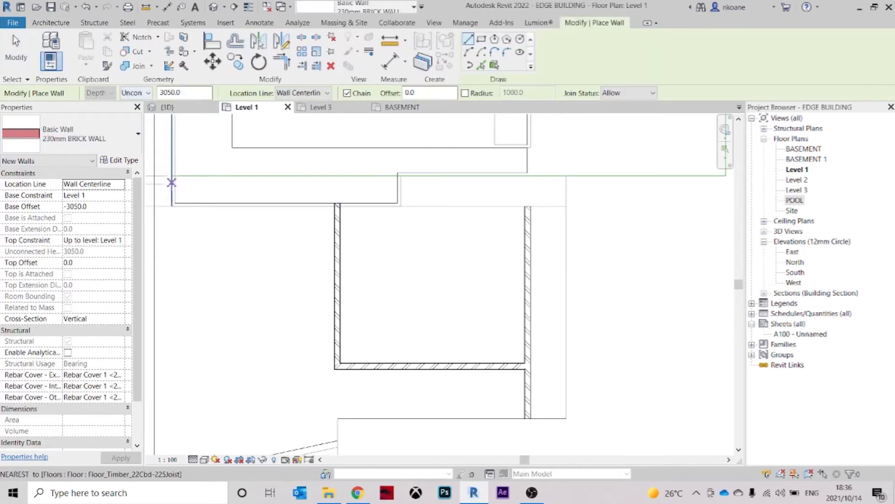
pyautogui.click(98, 206)
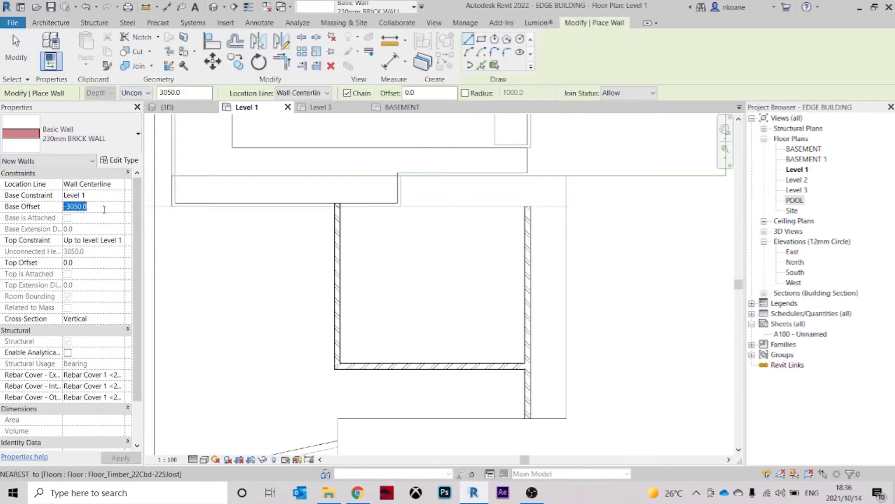
pyautogui.write('0')
pyautogui.press('Return')
pyautogui.click(384, 285)
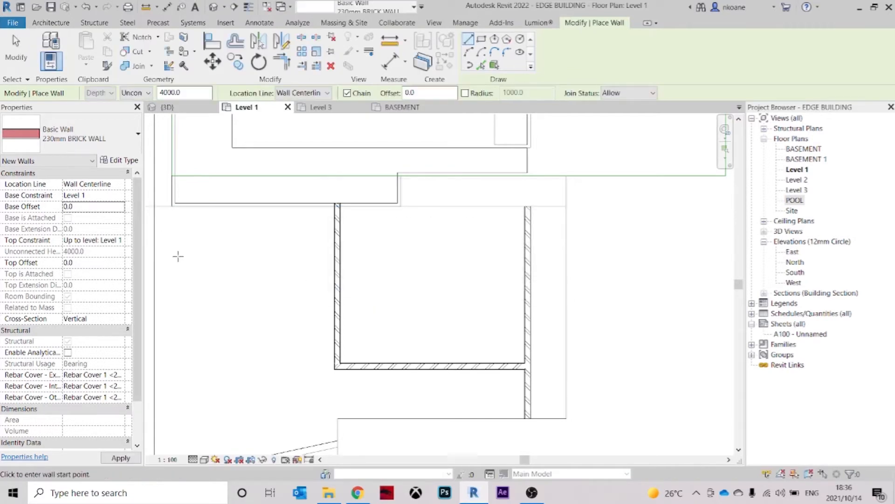
pyautogui.click(120, 241)
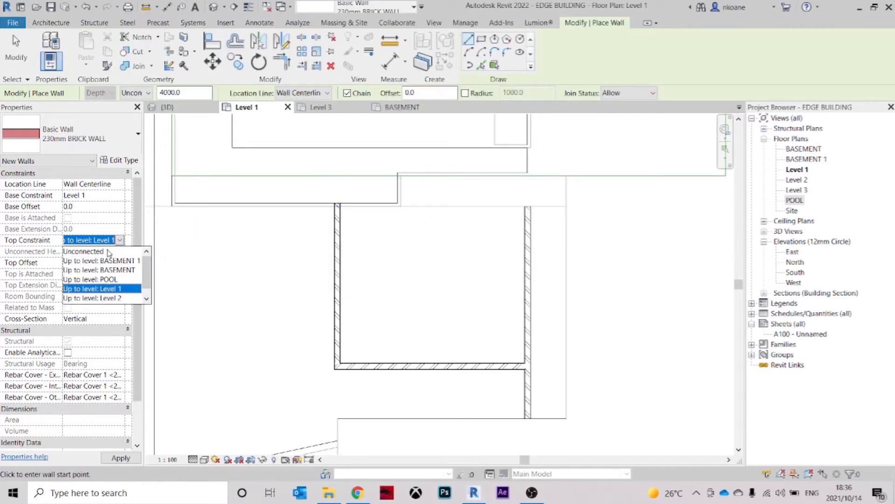
pyautogui.click(84, 251)
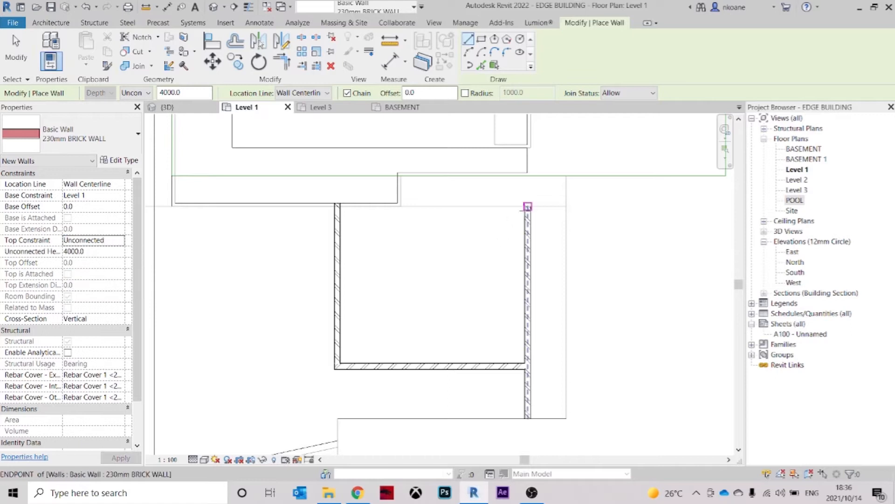
# Draw the brick wall along the slab edge from the end wall to the parallel wall, closing the Level 1 room
pyautogui.click(528, 206)
pyautogui.click(338, 205)
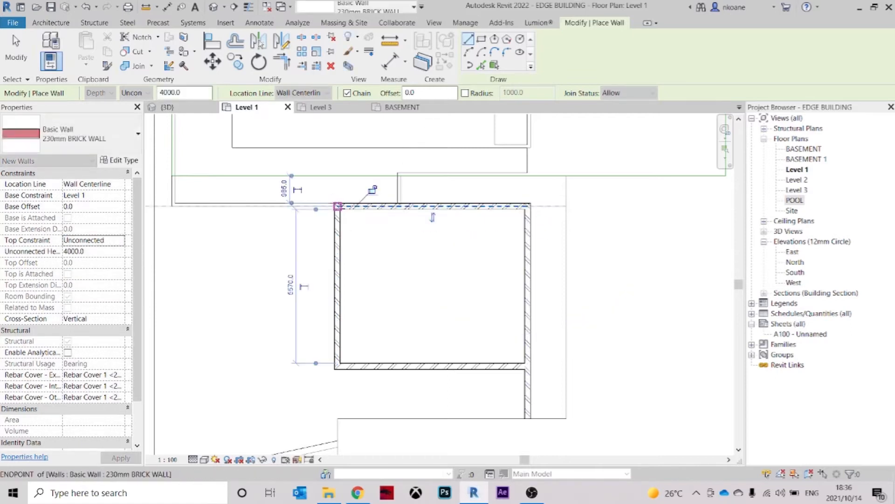
pyautogui.moveTo(408, 248); pyautogui.dragTo(397, 270, button='middle')
pyautogui.press('Escape')
pyautogui.press('Escape')
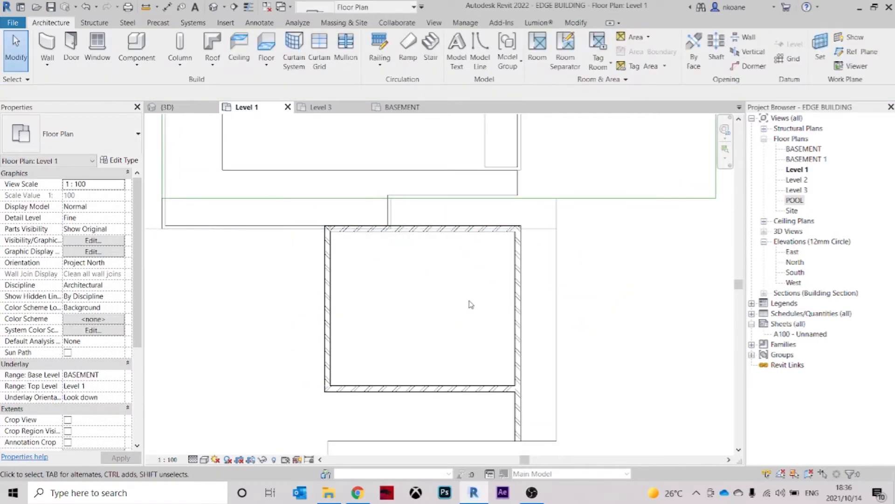
pyautogui.scroll(3, 471, 304)
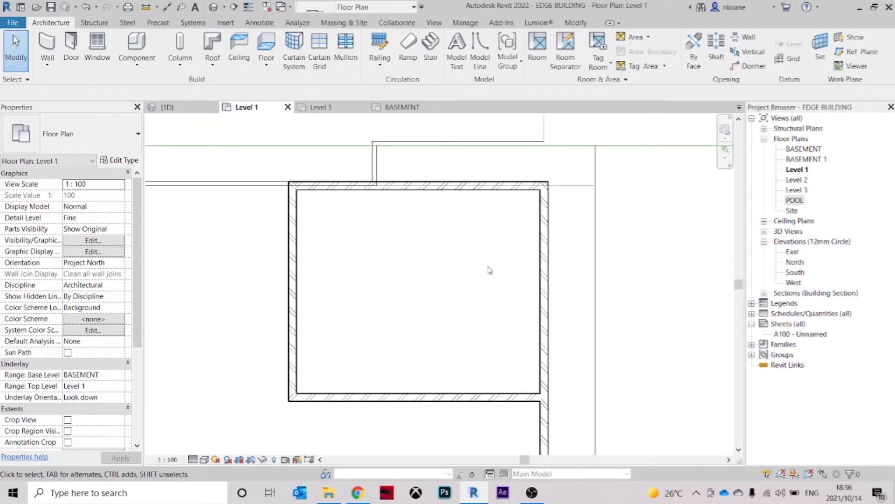
pyautogui.scroll(-2, 490, 271)
pyautogui.click(513, 262)
pyautogui.moveTo(513, 328); pyautogui.dragTo(512, 318)
pyautogui.press('Escape')
# In the 3D view, lower the top of the room's front brick wall below the slab above, to a height of about 1912 mm
pyautogui.click(195, 108)
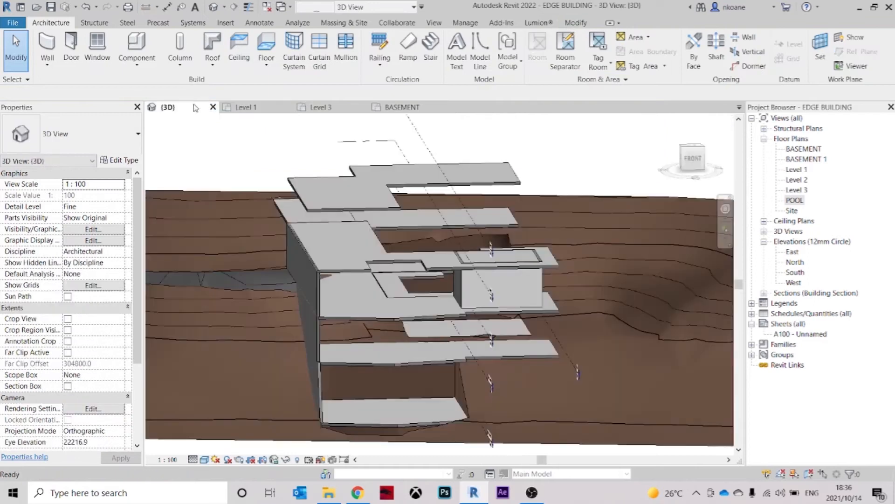
pyautogui.keyDown('shift'); pyautogui.moveTo(611, 310); pyautogui.dragTo(516, 343, button='middle'); pyautogui.keyUp('shift')
pyautogui.scroll(3, 520, 248)
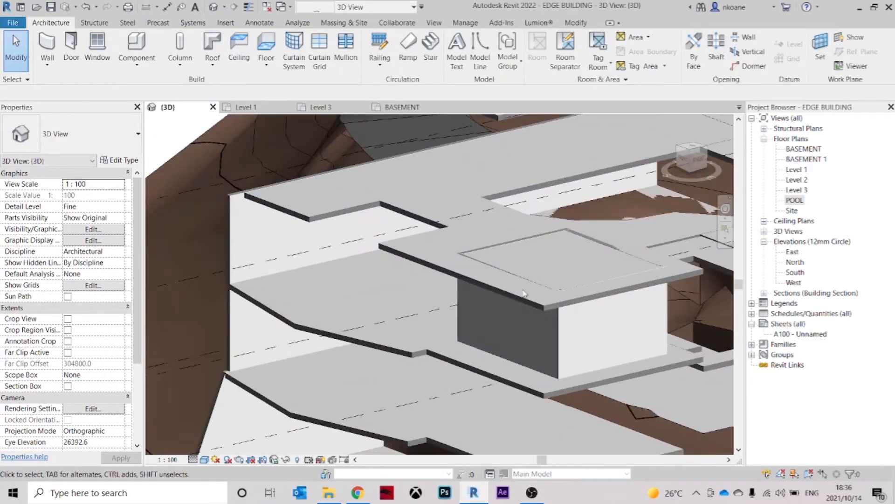
pyautogui.click(529, 351)
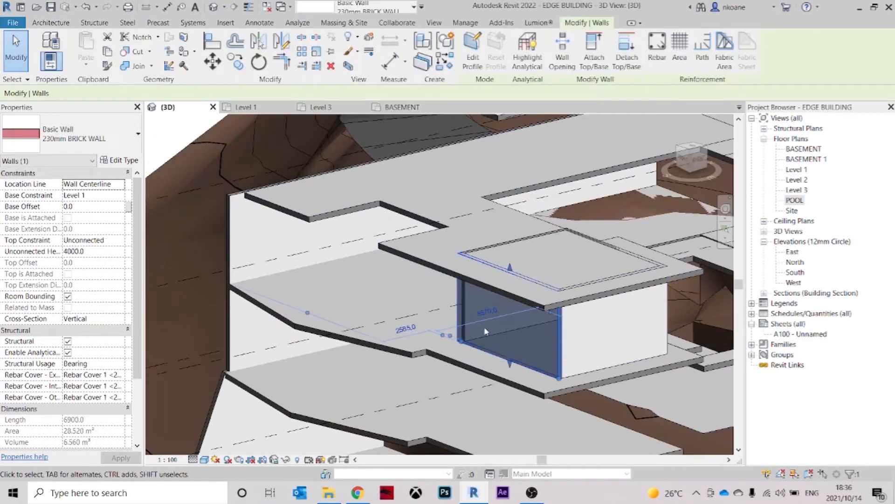
pyautogui.scroll(-1, 485, 331)
pyautogui.moveTo(507, 277); pyautogui.dragTo(508, 286)
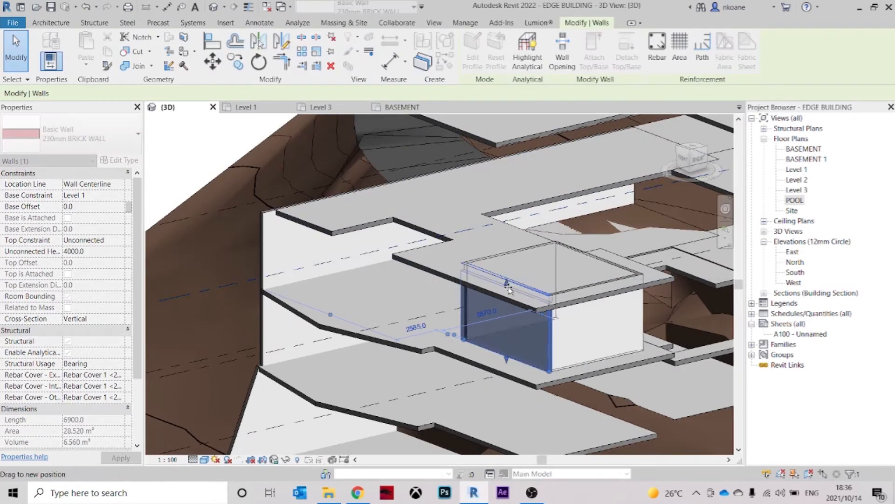
pyautogui.moveTo(513, 319); pyautogui.dragTo(513, 322)
pyautogui.scroll(3, 546, 327)
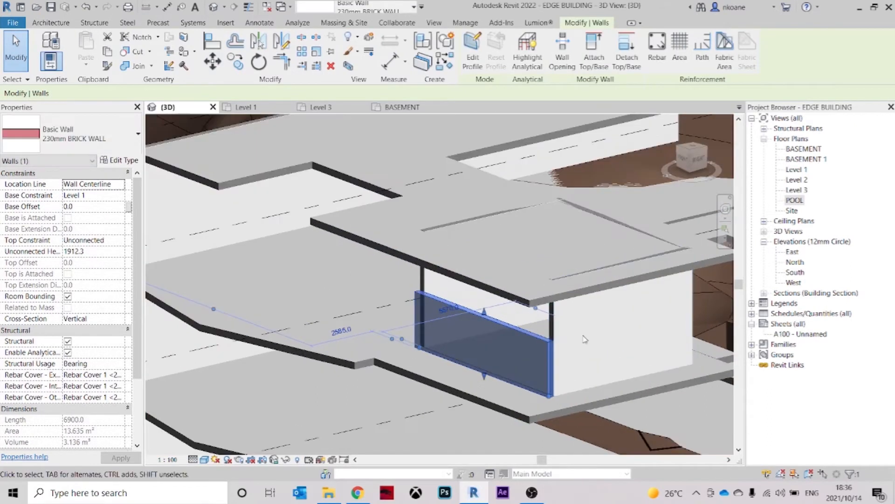
pyautogui.press('Escape')
# Align the top of the front brick wall with the underside of the slab above it
pyautogui.moveTo(549, 330); pyautogui.dragTo(543, 362, button='middle')
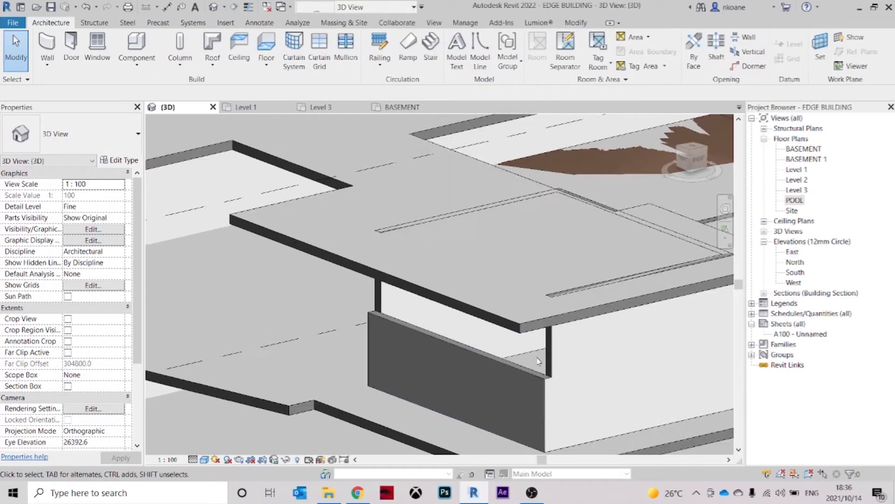
pyautogui.scroll(1, 541, 360)
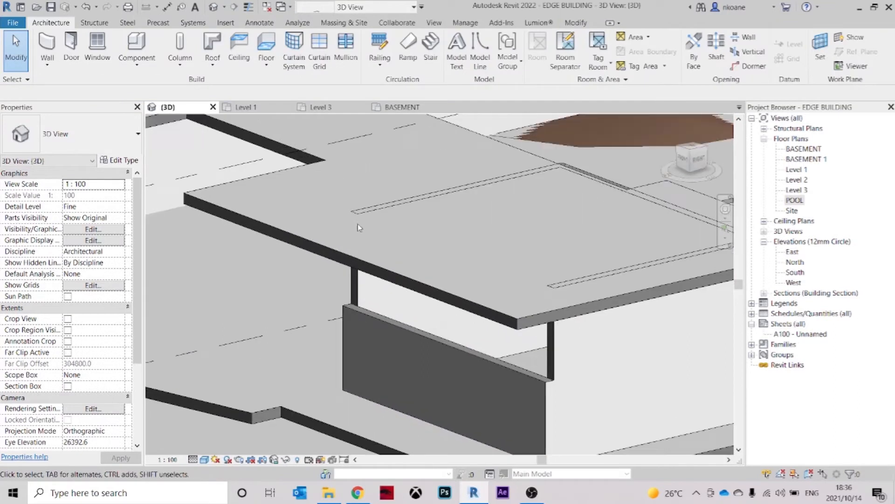
pyautogui.click(576, 22)
pyautogui.click(212, 42)
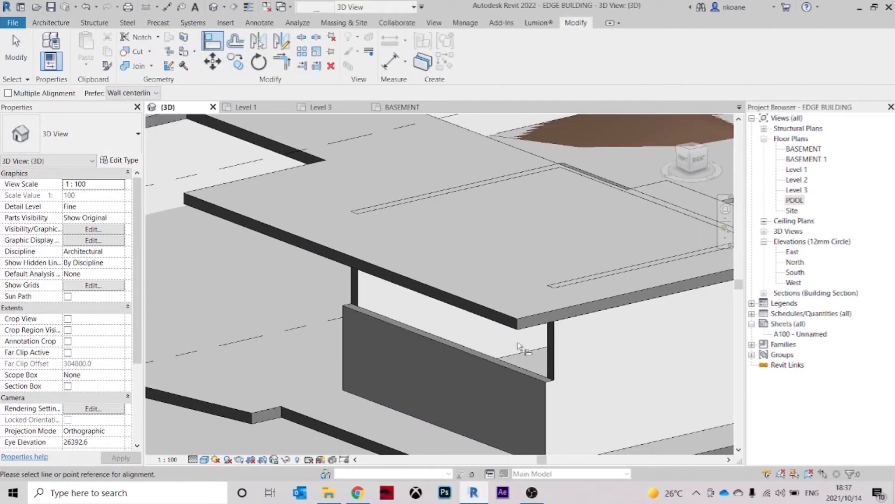
pyautogui.click(526, 330)
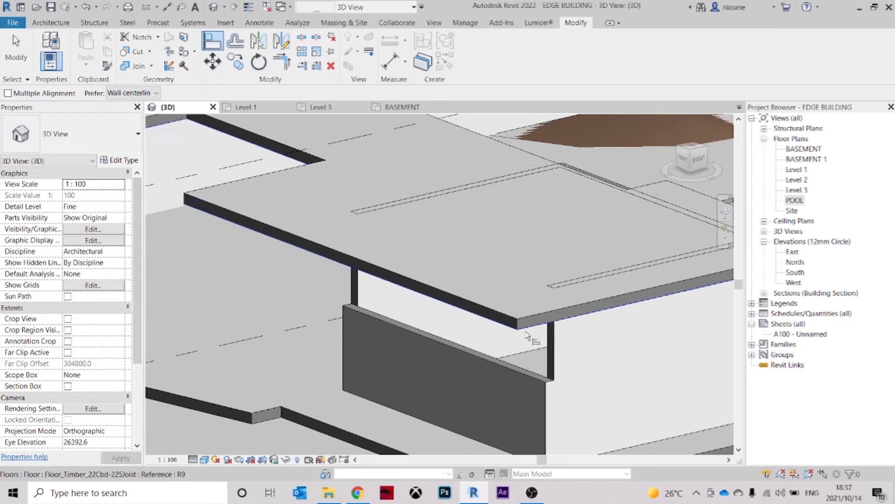
pyautogui.click(535, 374)
pyautogui.press('Escape')
pyautogui.press('Escape')
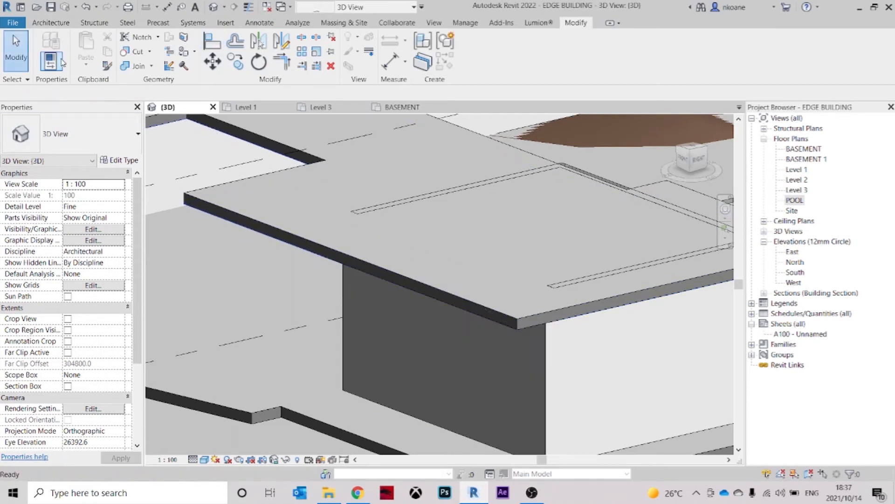
# Match the room's other brick walls to the front wall's type and height, and return to the Level 1 plan
pyautogui.click(107, 67)
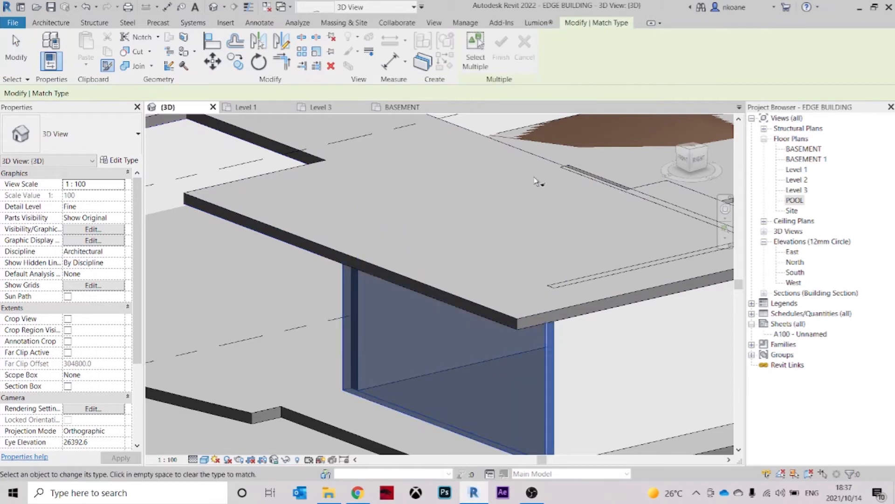
pyautogui.scroll(-2, 626, 251)
pyautogui.moveTo(626, 251); pyautogui.dragTo(442, 254, button='middle')
pyautogui.click(462, 270)
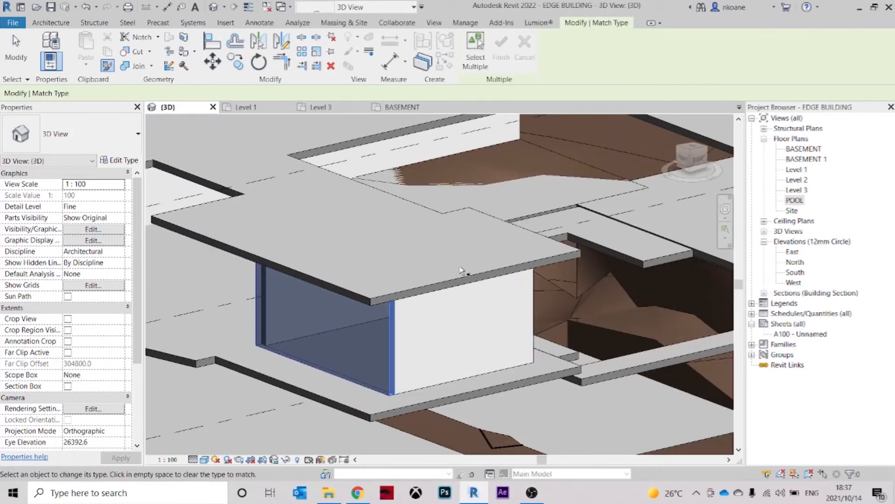
pyautogui.press('Escape')
pyautogui.press('Escape')
pyautogui.scroll(-3, 438, 373)
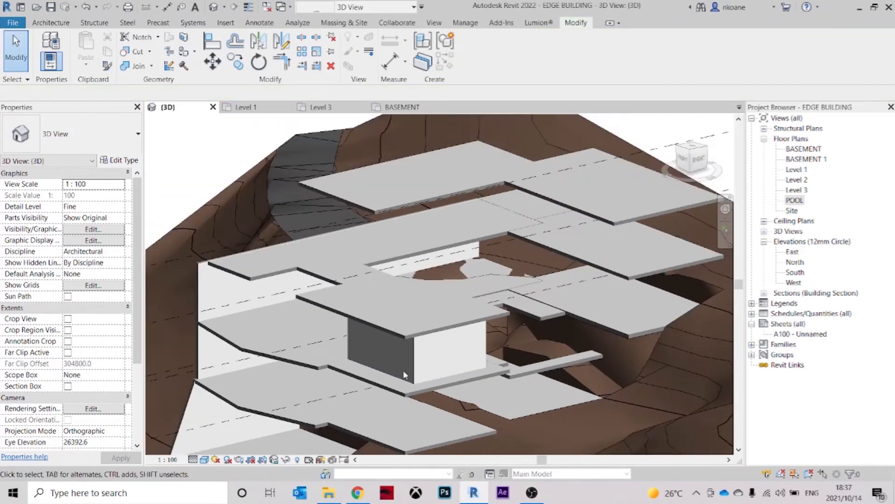
pyautogui.click(249, 110)
pyautogui.scroll(-3, 519, 262)
pyautogui.scroll(3, 515, 264)
pyautogui.click(536, 287)
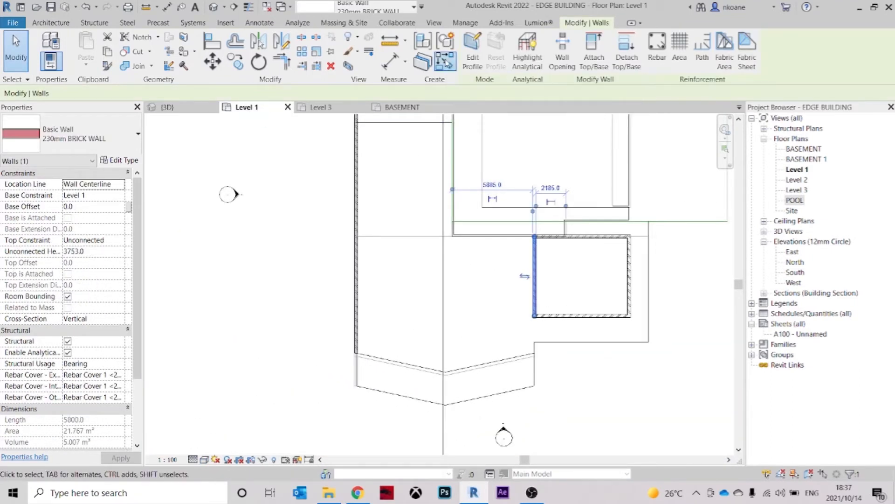
pyautogui.click(446, 61)
pyautogui.press('Escape')
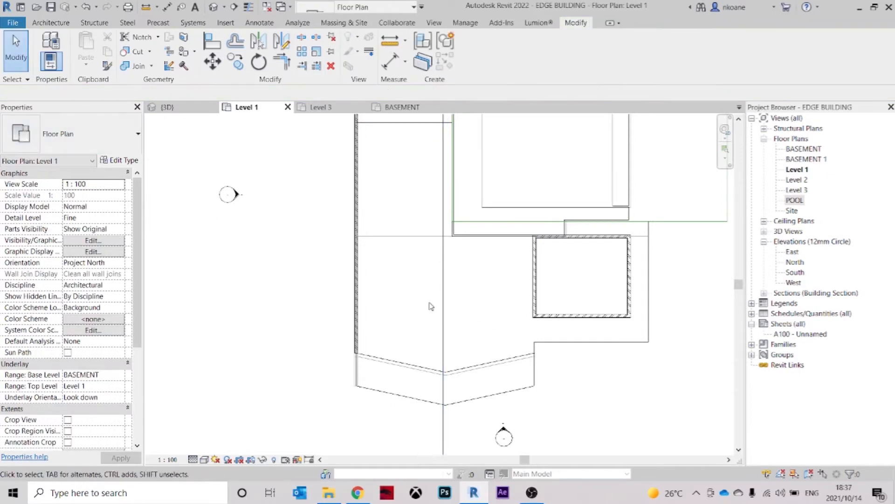
pyautogui.click(535, 275)
pyautogui.press('c')
pyautogui.press('s')
pyautogui.press('Escape')
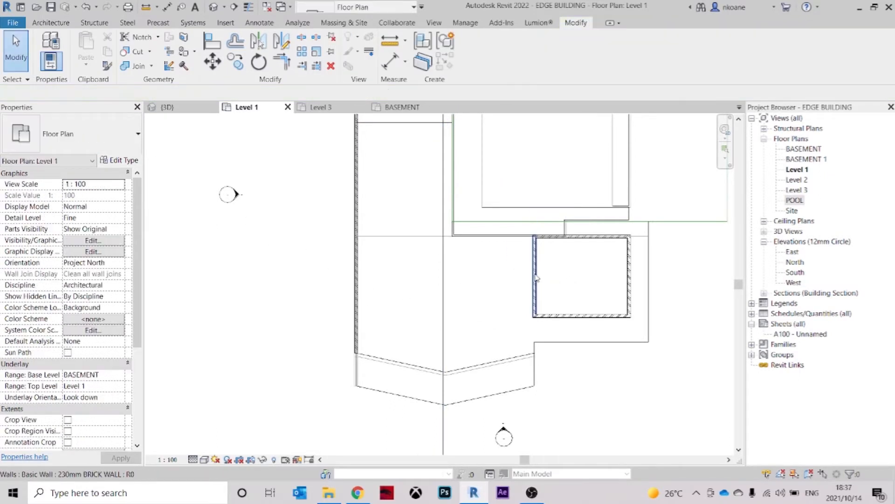
# Start a structural wall similar to the room's brick wall, try an unconnected height with base offset 0, and reset its constraints
pyautogui.click(537, 270)
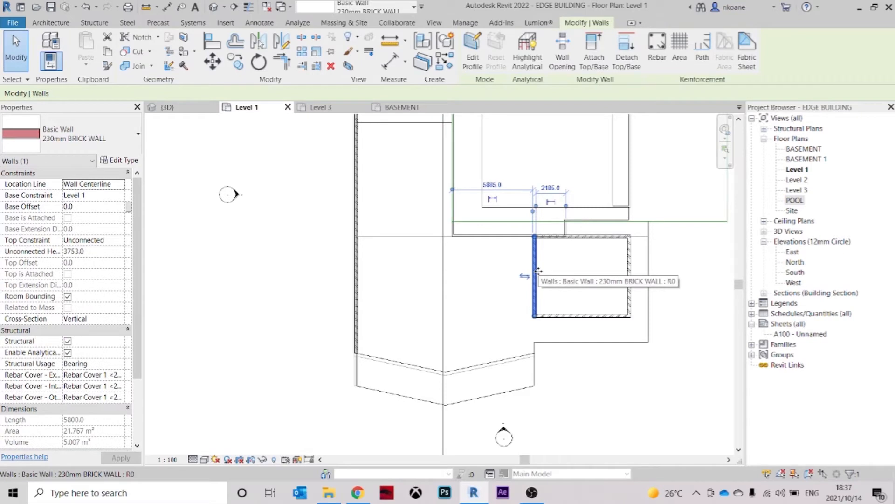
pyautogui.press('c')
pyautogui.press('s')
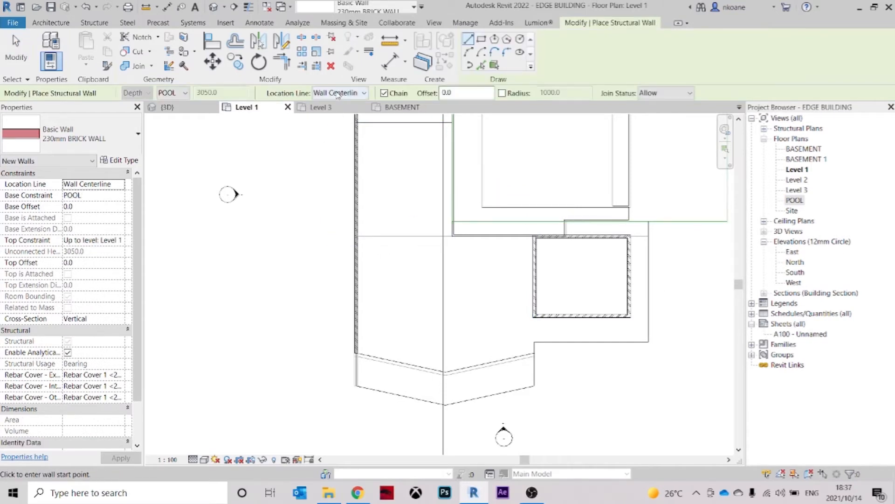
pyautogui.click(654, 93)
pyautogui.click(654, 93)
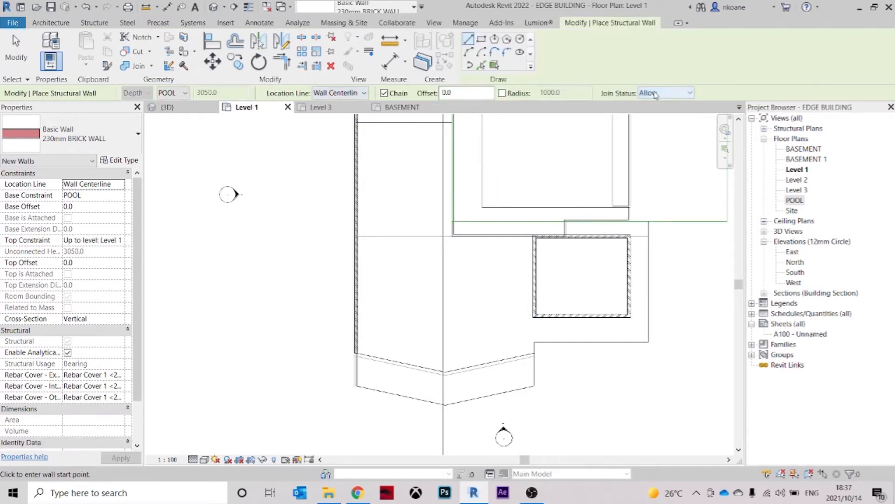
pyautogui.click(173, 93)
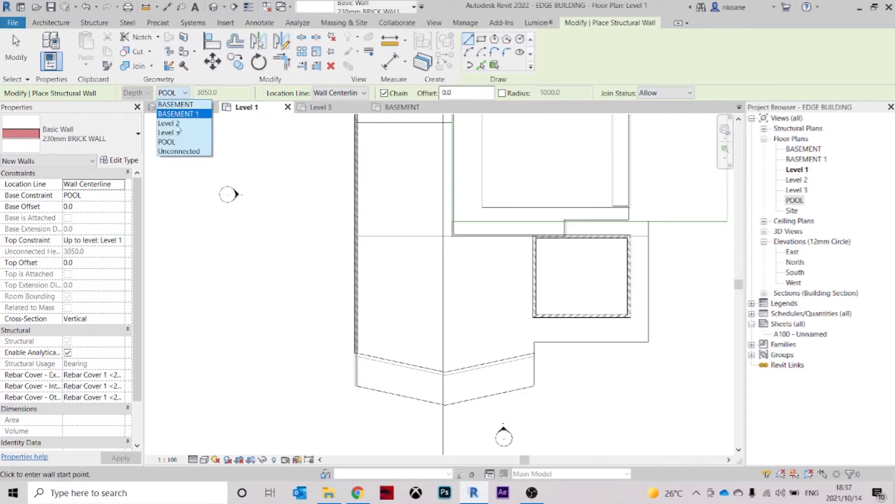
pyautogui.click(173, 152)
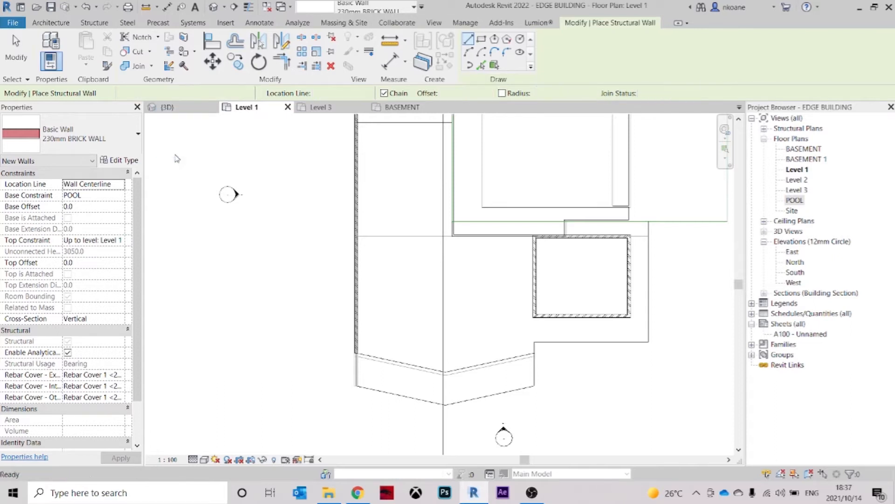
pyautogui.click(110, 206)
pyautogui.write('0')
pyautogui.press('Return')
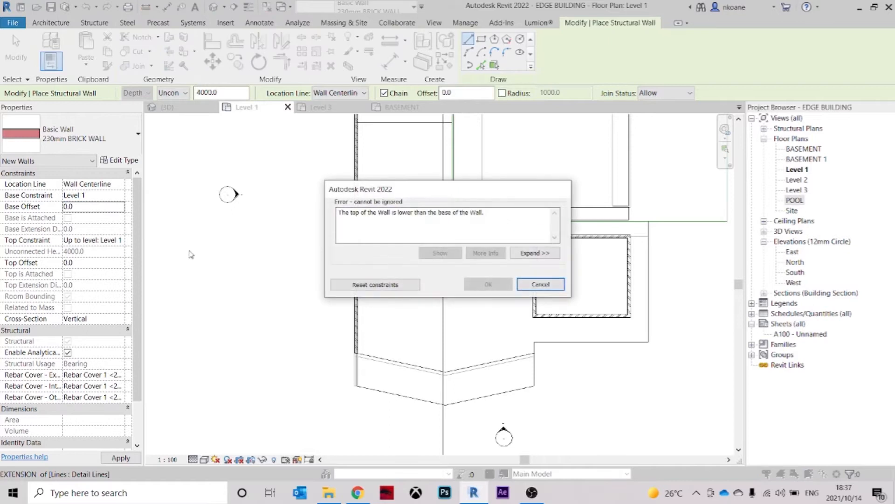
pyautogui.click(381, 289)
pyautogui.click(121, 240)
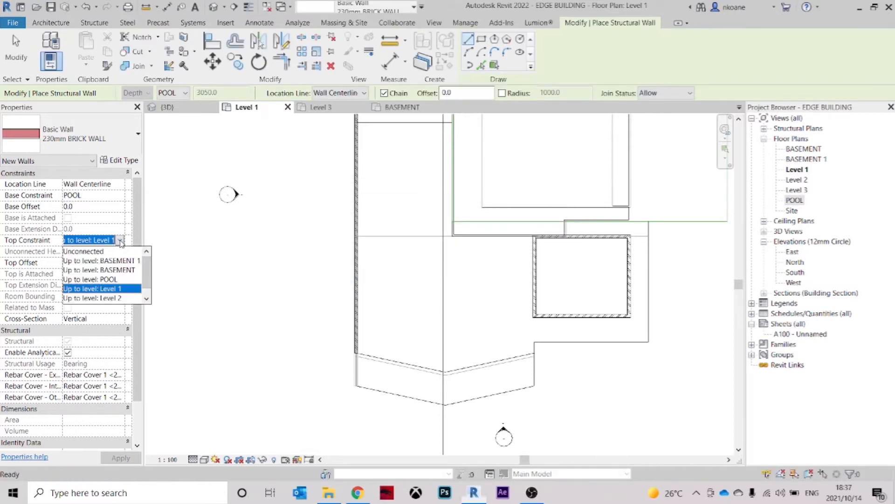
pyautogui.click(97, 252)
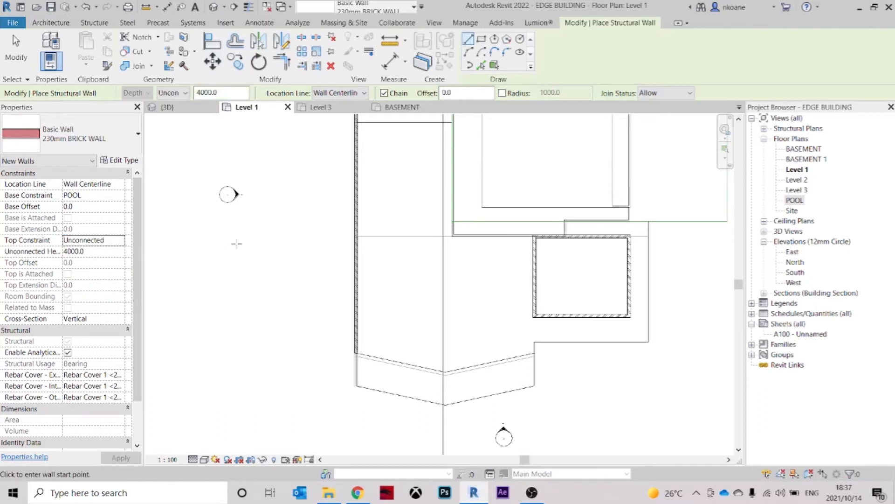
pyautogui.click(119, 196)
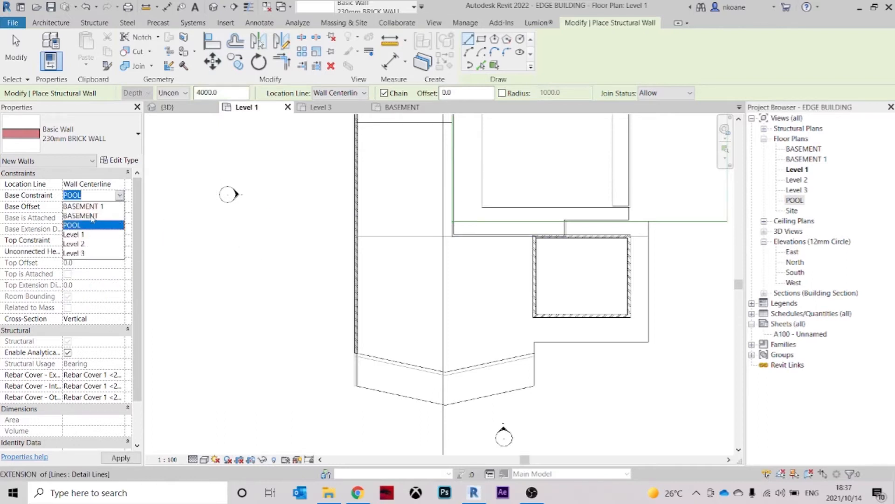
pyautogui.click(112, 194)
pyautogui.click(120, 196)
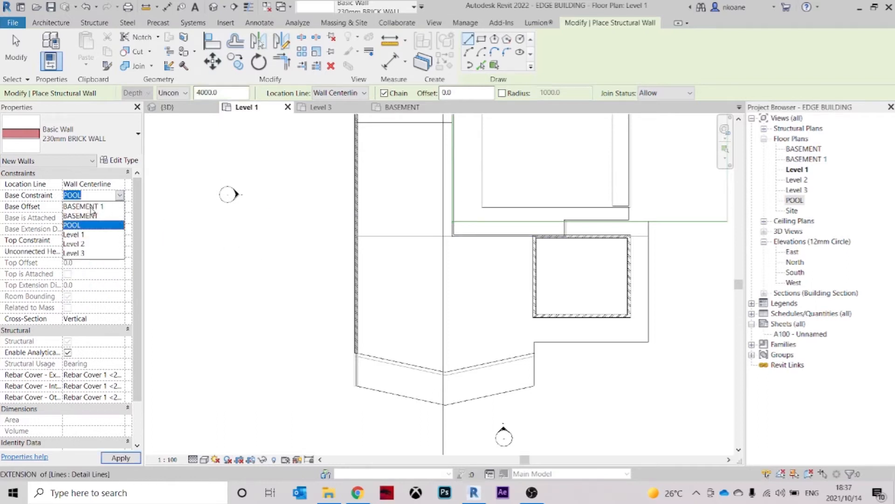
pyautogui.click(79, 235)
pyautogui.scroll(1, 554, 299)
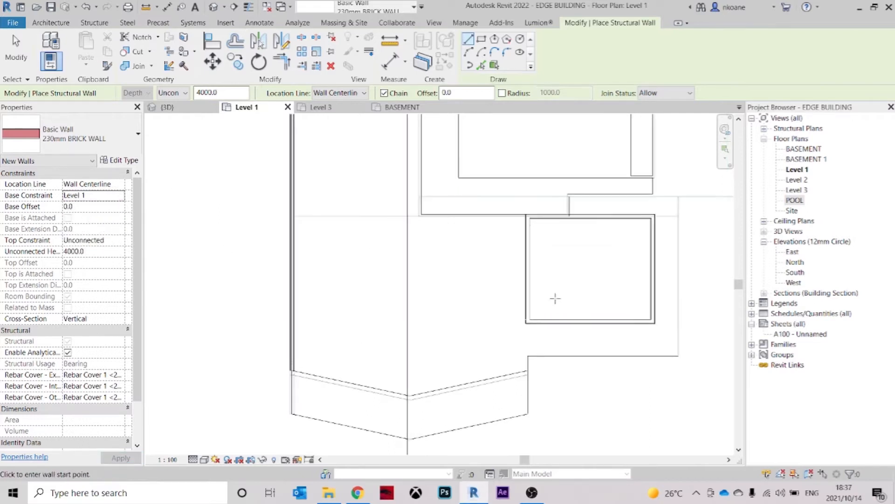
pyautogui.click(419, 215)
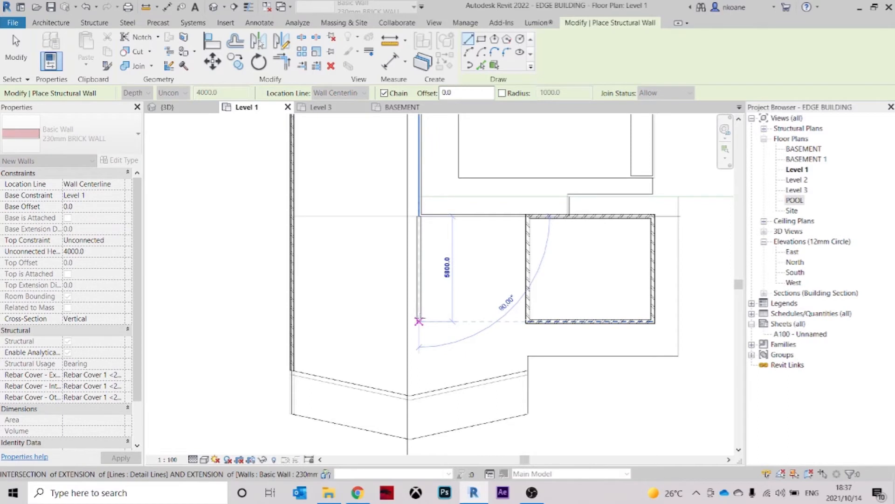
pyautogui.press('Escape')
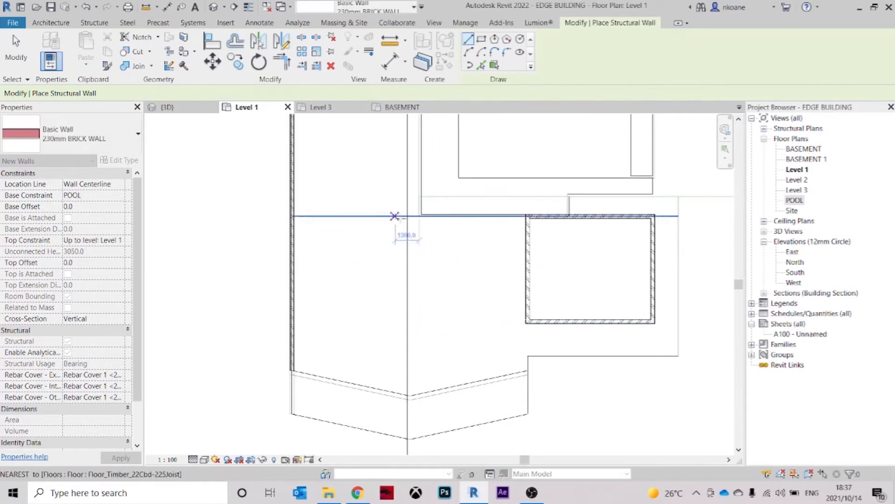
# Draw three chained 230mm brick walls from the floor corner: 2000 mm across, 5800 mm along, and over to the long outer wall
pyautogui.click(419, 216)
pyautogui.click(382, 215)
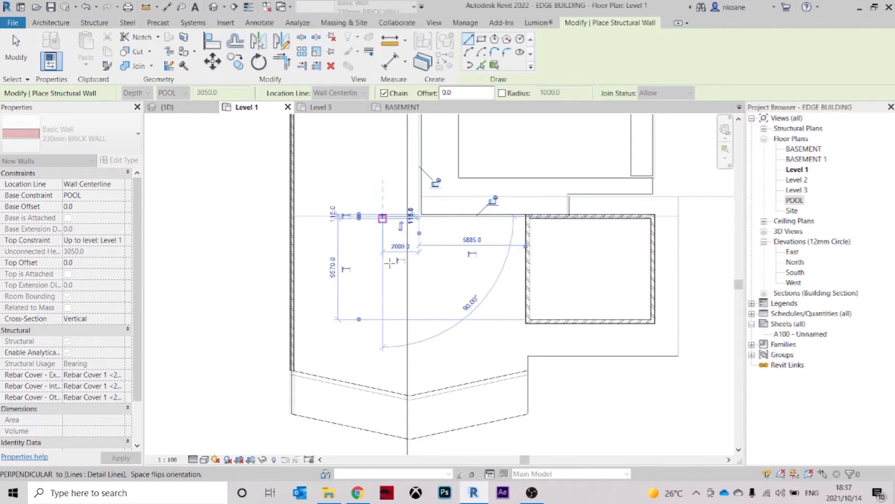
pyautogui.click(383, 321)
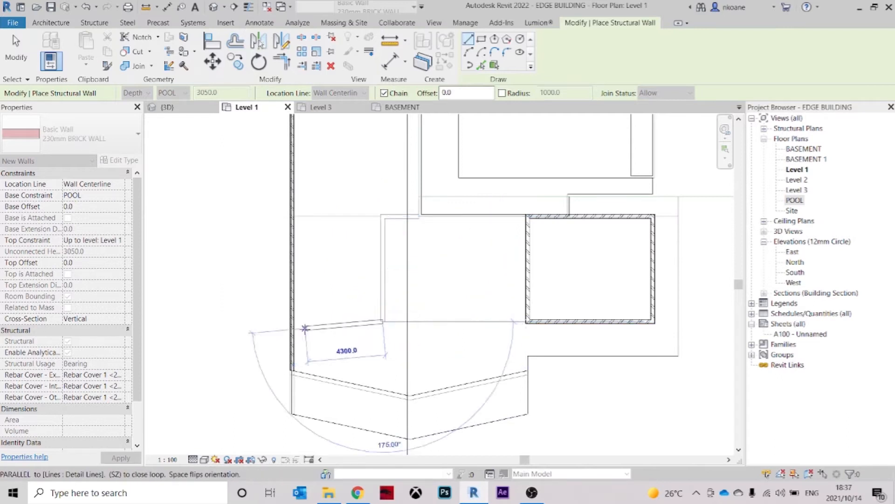
pyautogui.click(292, 320)
pyautogui.press('Escape')
pyautogui.click(294, 344)
pyautogui.scroll(1, 307, 356)
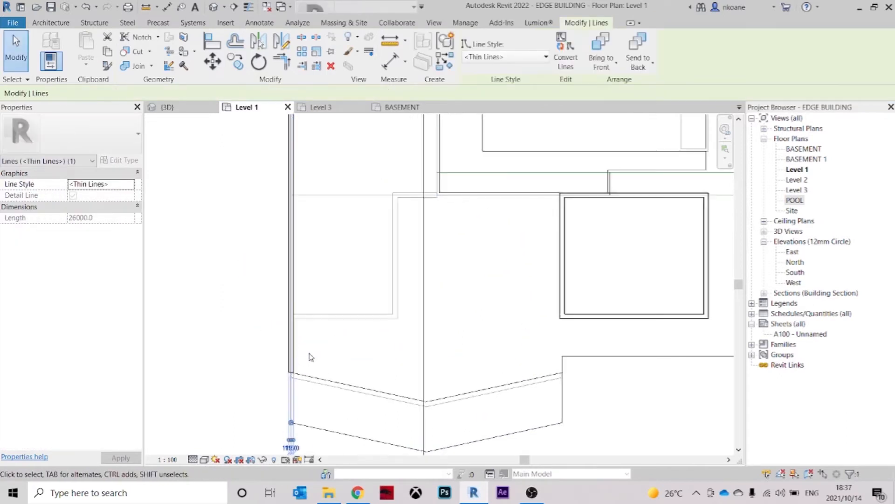
pyautogui.press('Escape')
# In the 3D view, select the chain of three newly drawn brick walls below the Level 1 slab
pyautogui.click(168, 107)
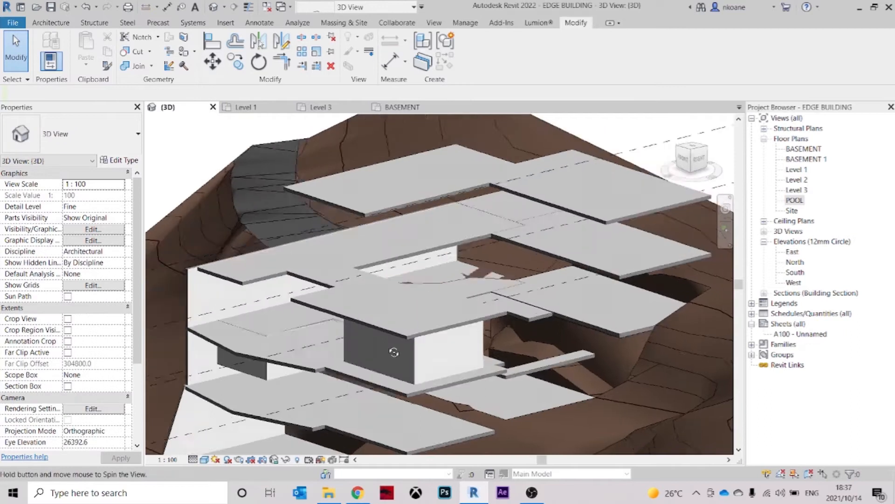
pyautogui.scroll(5, 296, 403)
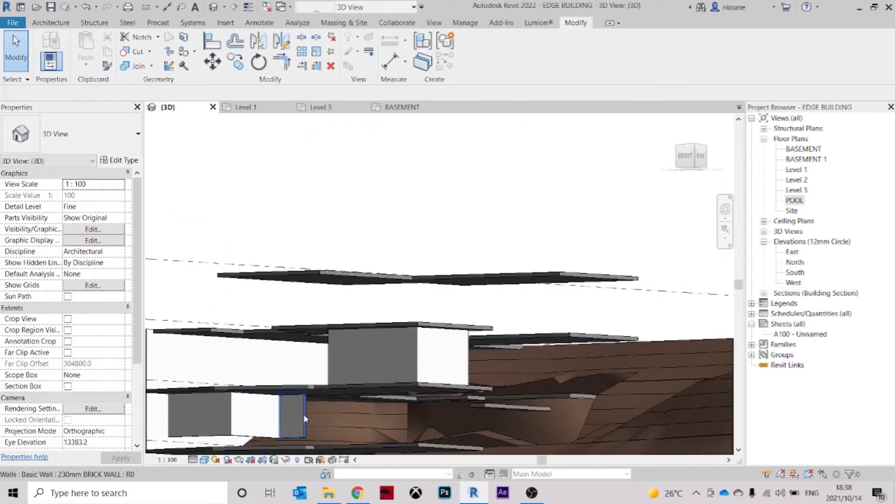
pyautogui.press('Tab')
pyautogui.click(303, 414)
pyautogui.moveTo(304, 414); pyautogui.dragTo(358, 411, button='middle')
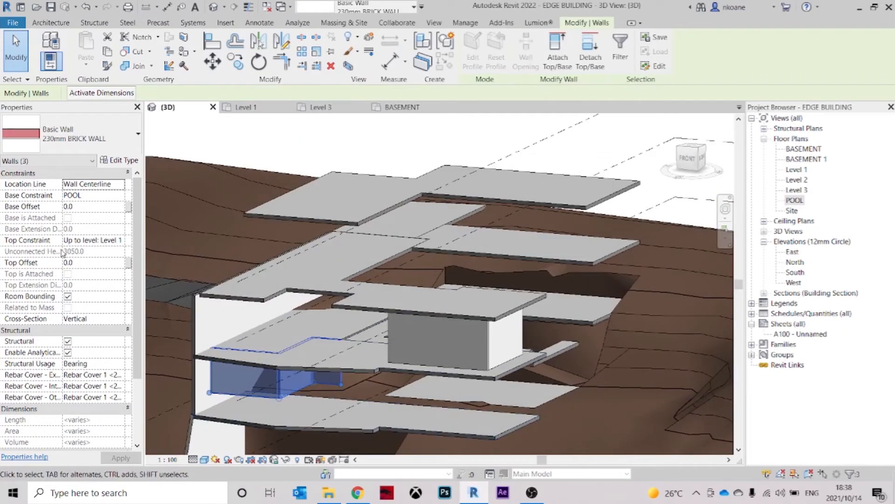
pyautogui.click(125, 195)
pyautogui.click(74, 234)
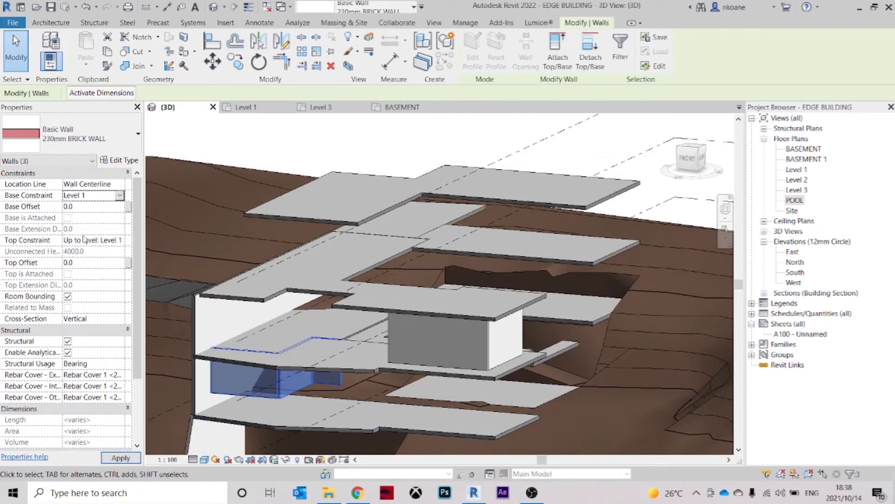
pyautogui.click(540, 284)
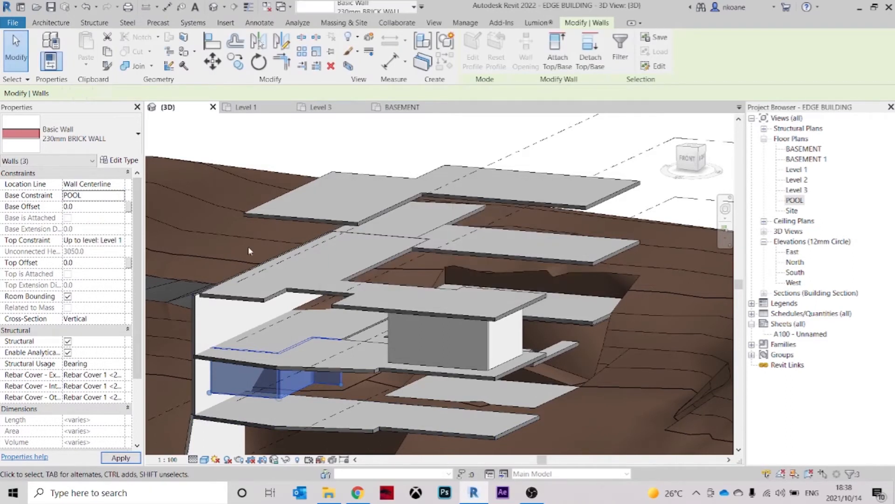
# Set the three selected walls' top constraint to Unconnected and their base constraint to Level 1
pyautogui.click(120, 241)
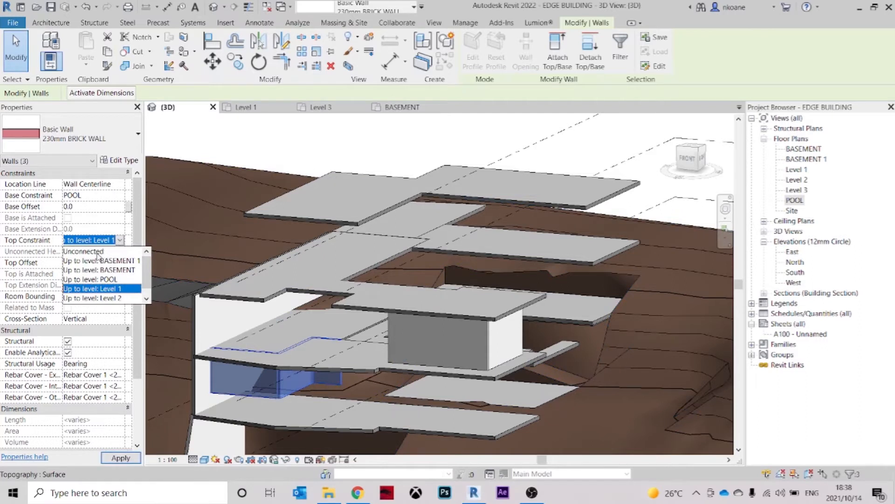
pyautogui.click(97, 252)
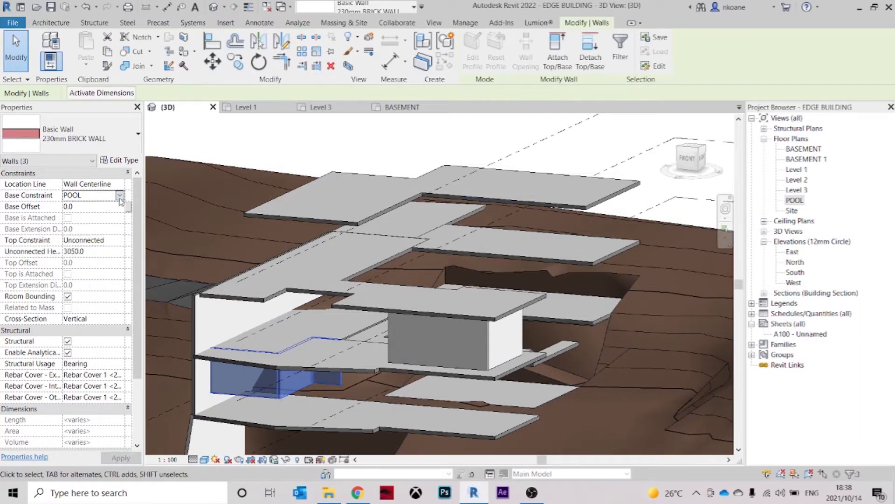
pyautogui.click(120, 197)
pyautogui.click(77, 234)
pyautogui.keyDown('shift'); pyautogui.moveTo(289, 298); pyautogui.dragTo(287, 341, button='middle'); pyautogui.keyUp('shift')
pyautogui.press('Escape')
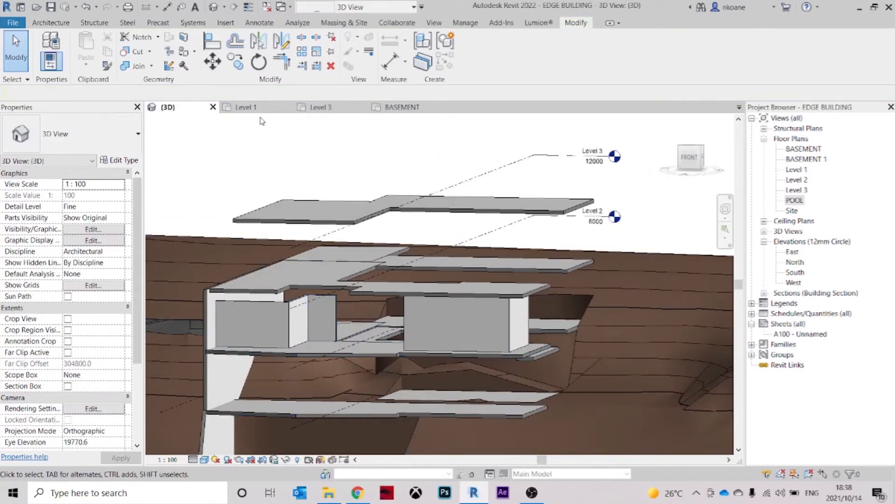
# In the Level 1 plan, start a wall similar to the 5800 mm wall, with base constraint Level 1 and an unconnected top
pyautogui.click(246, 107)
pyautogui.click(396, 268)
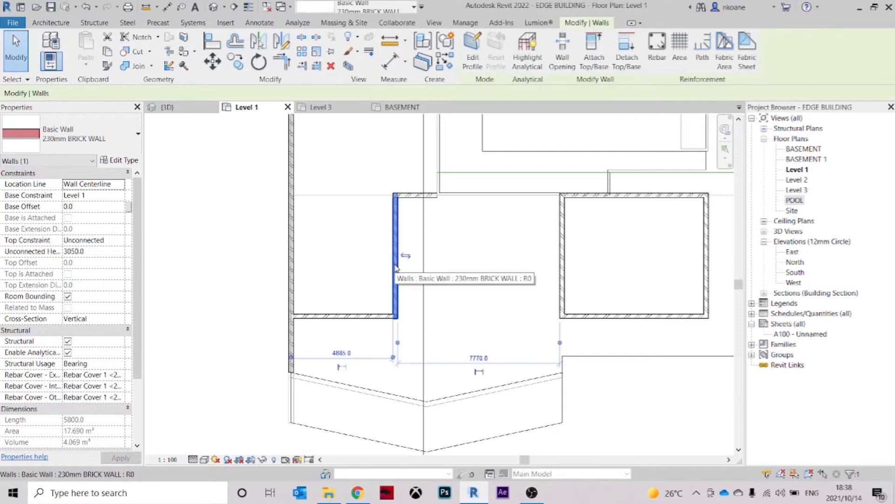
pyautogui.press('c')
pyautogui.press('s')
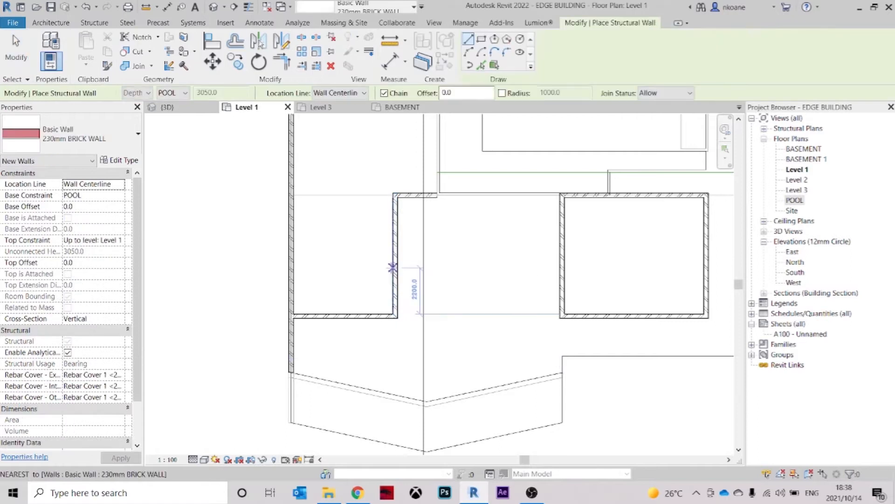
pyautogui.click(121, 195)
pyautogui.click(88, 235)
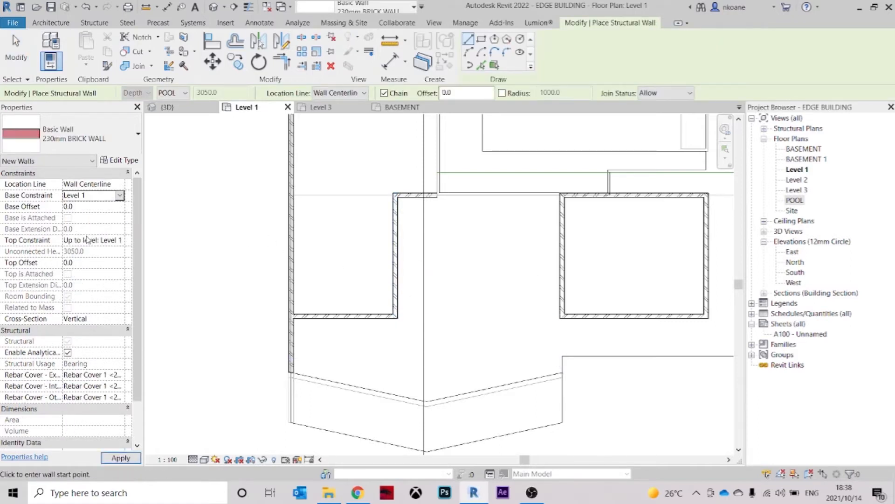
pyautogui.click(120, 239)
pyautogui.click(102, 251)
# Draw brick walls from the short wall's free end along the floor edge, and across the detail line to the long outer wall
pyautogui.moveTo(396, 197); pyautogui.dragTo(380, 321, button='middle')
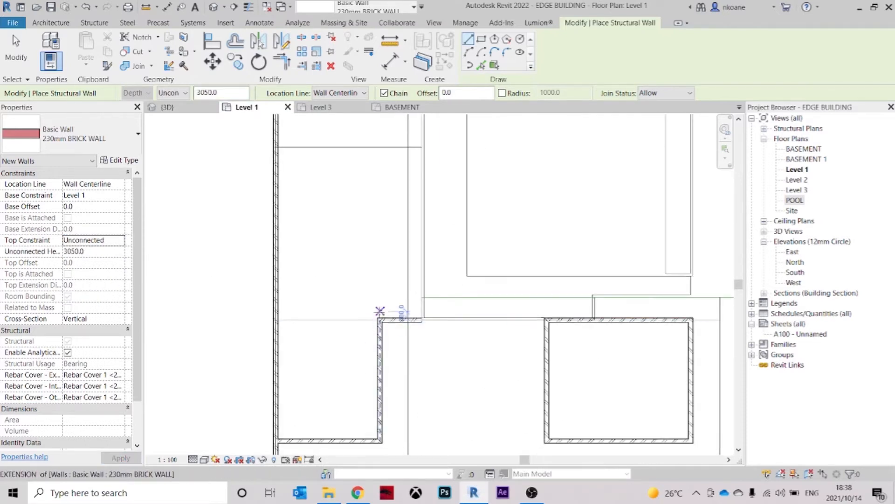
pyautogui.scroll(-3, 360, 238)
pyautogui.moveTo(360, 240); pyautogui.dragTo(339, 343, button='middle')
pyautogui.scroll(1, 363, 364)
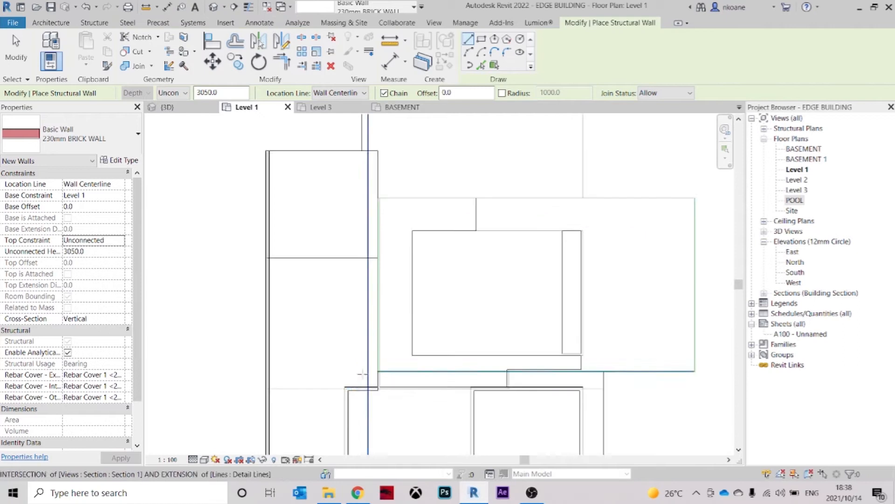
pyautogui.scroll(2, 377, 388)
pyautogui.click(378, 388)
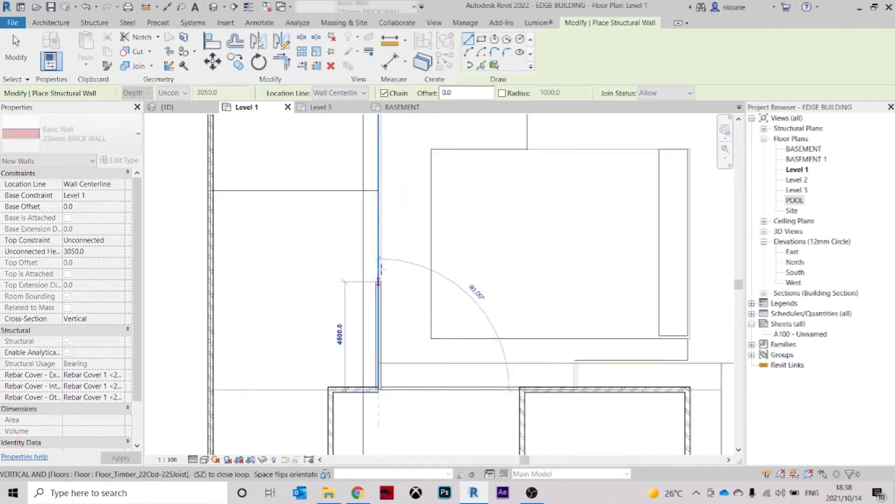
pyautogui.click(378, 190)
pyautogui.click(210, 190)
pyautogui.press('Escape')
pyautogui.press('Escape')
# Extend the short 2000 mm wall across to the long outer wall to close off the room
pyautogui.moveTo(392, 376); pyautogui.dragTo(444, 275, button='middle')
pyautogui.click(393, 291)
pyautogui.moveTo(383, 288); pyautogui.dragTo(264, 287)
pyautogui.click(380, 259)
pyautogui.scroll(-2, 382, 254)
pyautogui.moveTo(464, 276); pyautogui.dragTo(385, 341, button='middle')
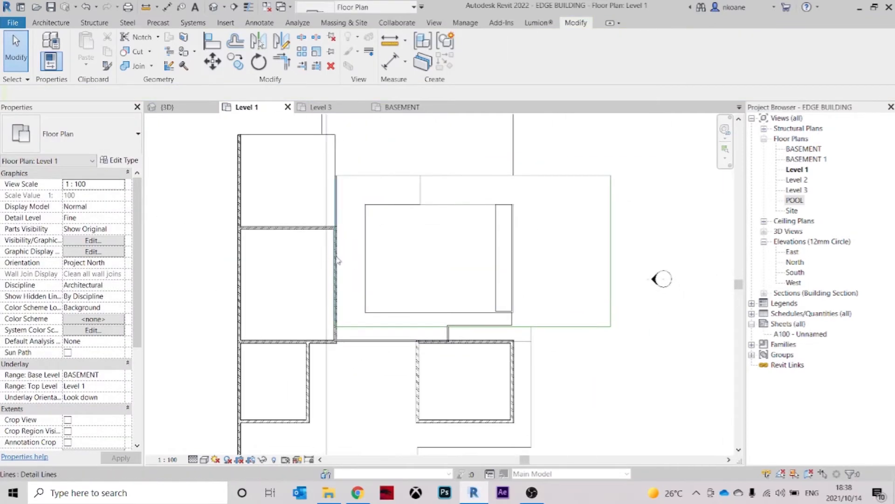
pyautogui.click(322, 228)
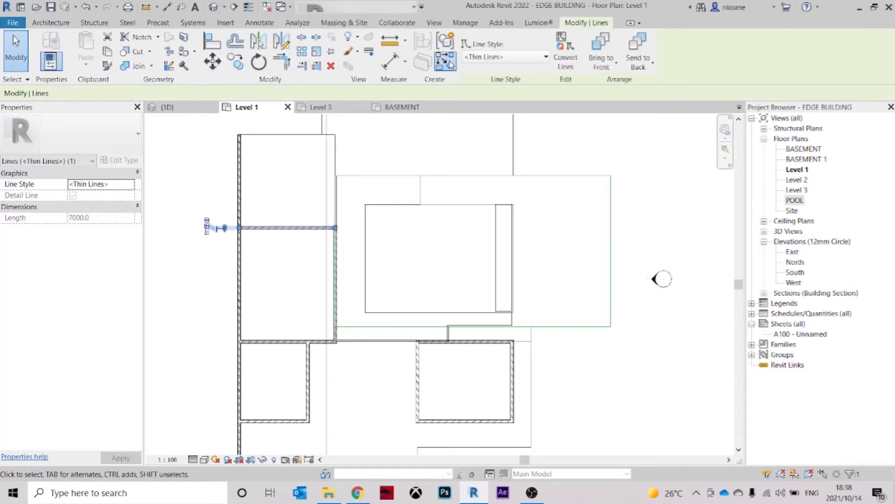
pyautogui.click(446, 61)
pyautogui.press('Escape')
pyautogui.click(317, 227)
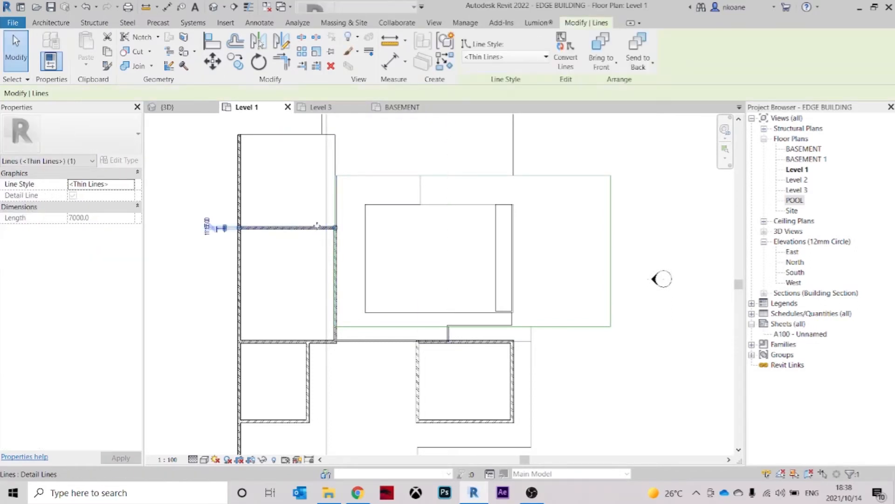
pyautogui.scroll(2, 351, 204)
pyautogui.click(302, 253)
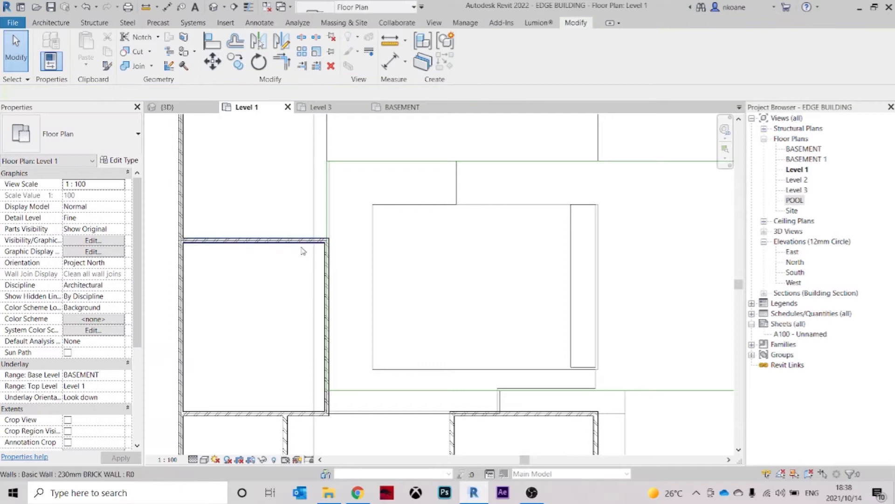
# Start a wall similar to the room's cross wall at the detail line, with base constraint Level 1 and an unconnected top
pyautogui.click(310, 241)
pyautogui.press('c')
pyautogui.press('s')
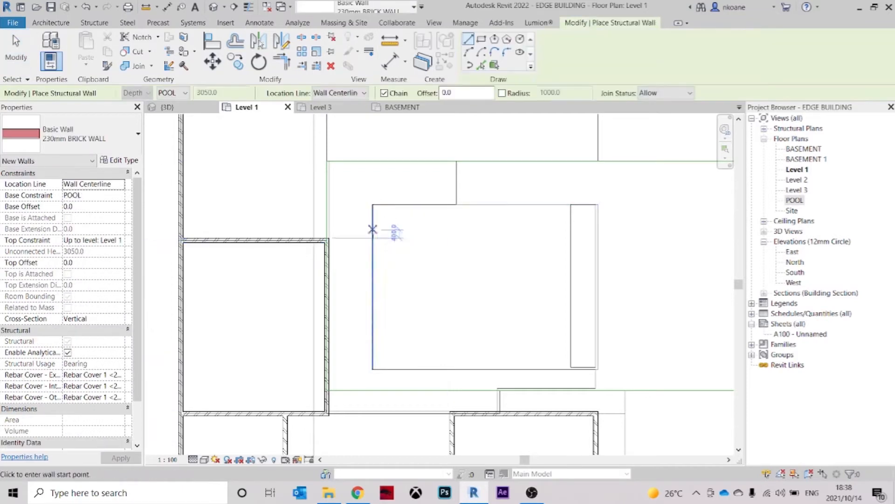
pyautogui.moveTo(295, 233)
pyautogui.mouseDown(button='middle')
pyautogui.moveTo(333, 224)
pyautogui.moveTo(343, 205)
pyautogui.mouseUp(button='middle')
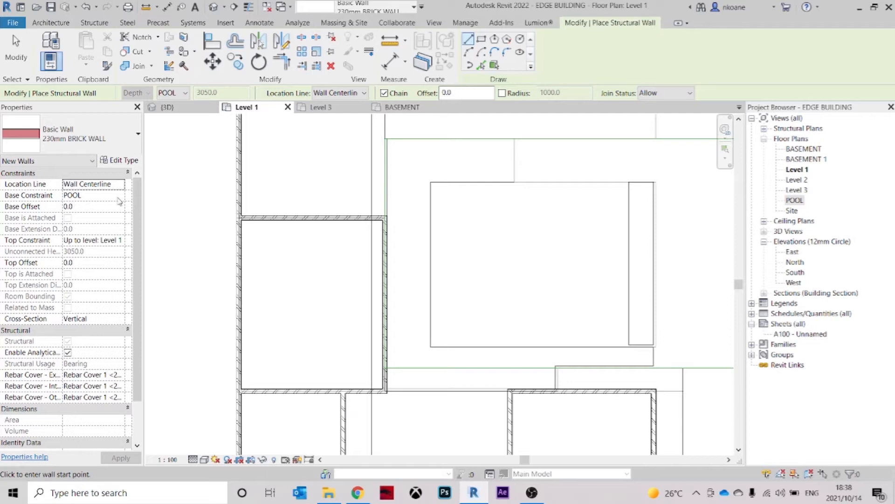
pyautogui.click(121, 198)
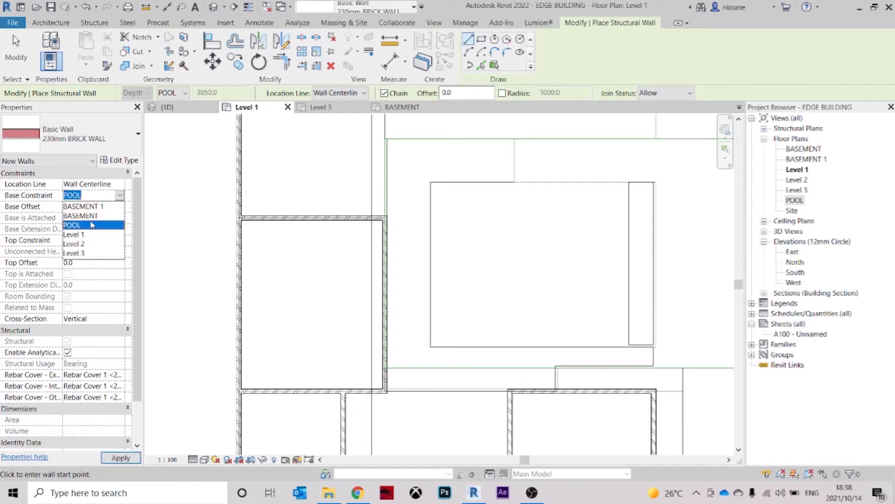
pyautogui.click(88, 235)
pyautogui.click(121, 241)
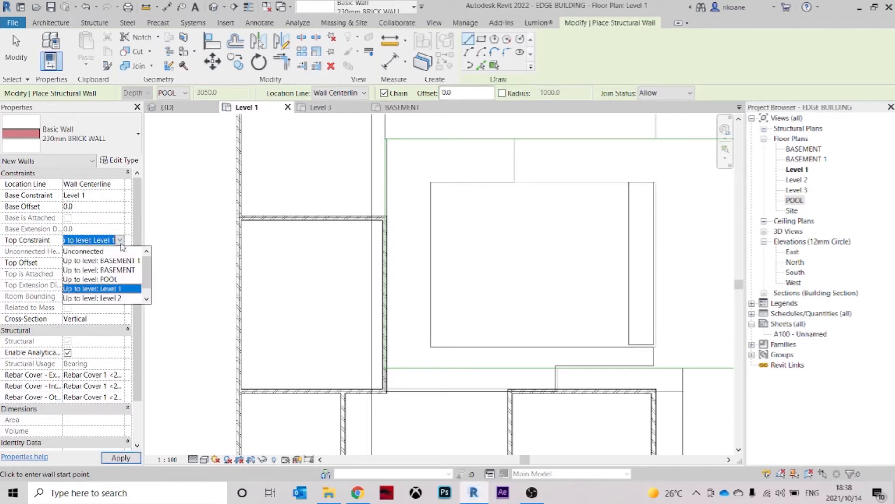
pyautogui.click(101, 252)
# Draw the end wall from the long outer wall's far end across to the opposite floor corner
pyautogui.scroll(-2, 439, 235)
pyautogui.moveTo(443, 247); pyautogui.dragTo(389, 338, button='middle')
pyautogui.scroll(2, 276, 221)
pyautogui.click(240, 218)
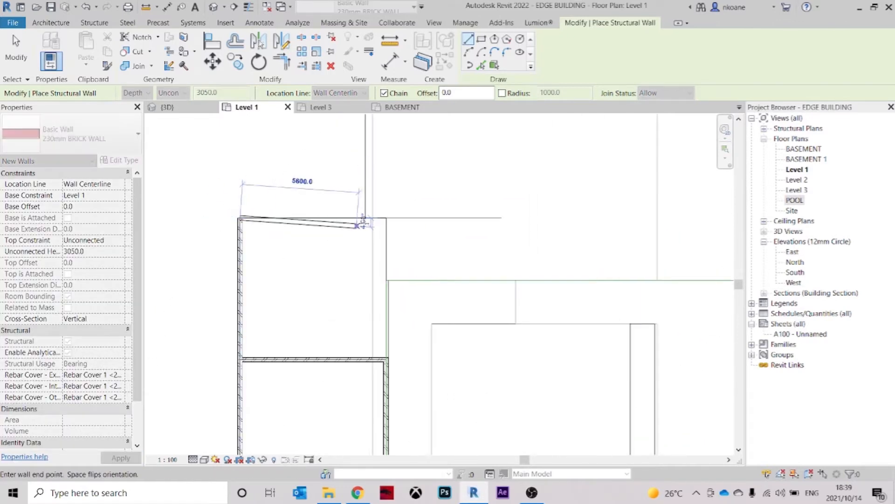
pyautogui.click(386, 217)
pyautogui.press('Escape')
pyautogui.press('Escape')
# Extend the inner side wall along the floor edge to meet the new end wall, closing the second room
pyautogui.click(388, 376)
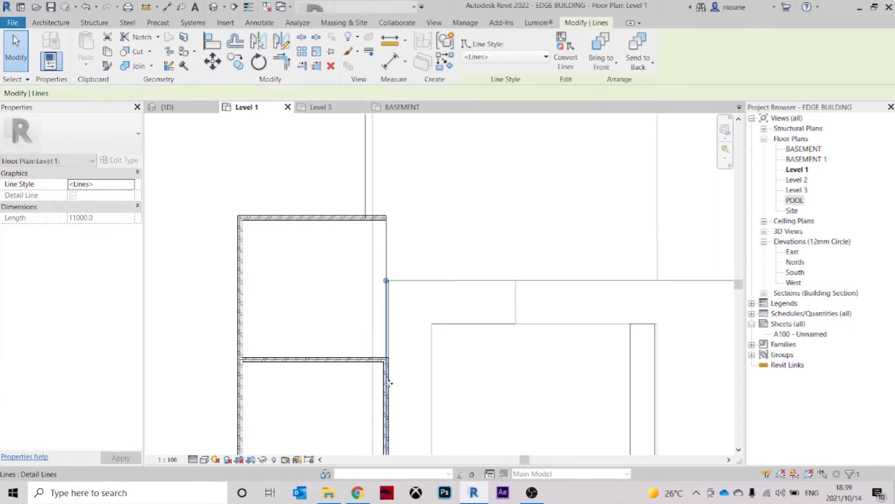
pyautogui.press('Escape')
pyautogui.click(386, 371)
pyautogui.moveTo(386, 360); pyautogui.dragTo(386, 218)
pyautogui.scroll(-2, 385, 258)
pyautogui.click(435, 244)
pyautogui.moveTo(533, 262); pyautogui.dragTo(504, 241, button='middle')
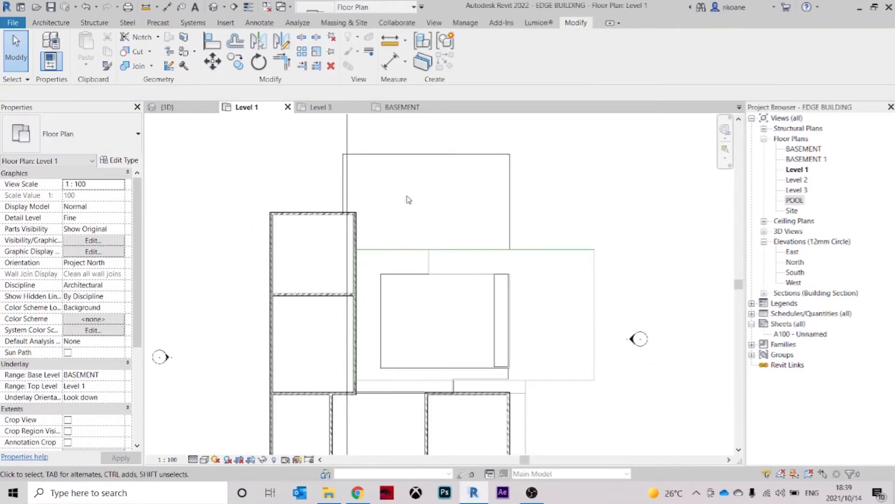
# In the 3D view, match the front room's wall type onto the neighbouring room's two walls and the long wall beside the floor opening
pyautogui.click(193, 108)
pyautogui.keyDown('shift'); pyautogui.moveTo(522, 283); pyautogui.dragTo(477, 322, button='middle'); pyautogui.keyUp('shift')
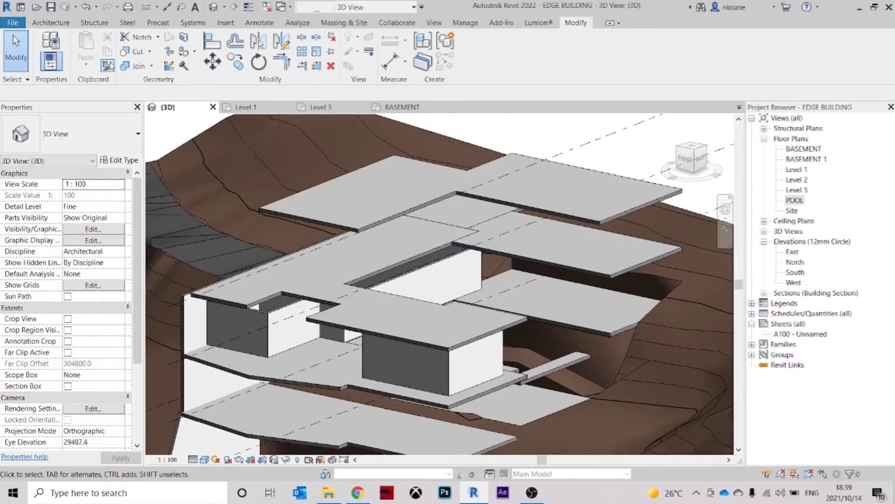
pyautogui.click(107, 65)
pyautogui.click(446, 371)
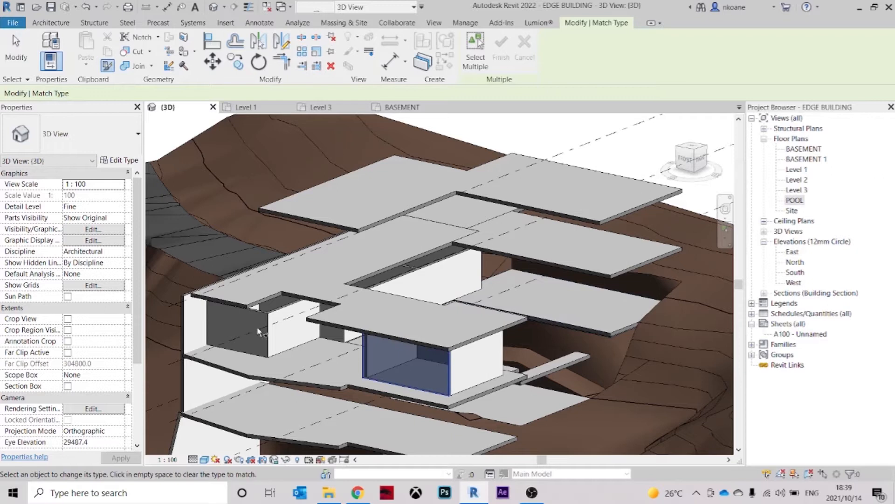
pyautogui.click(256, 314)
pyautogui.click(275, 313)
pyautogui.moveTo(393, 320); pyautogui.dragTo(389, 322, button='middle')
pyautogui.scroll(3, 438, 275)
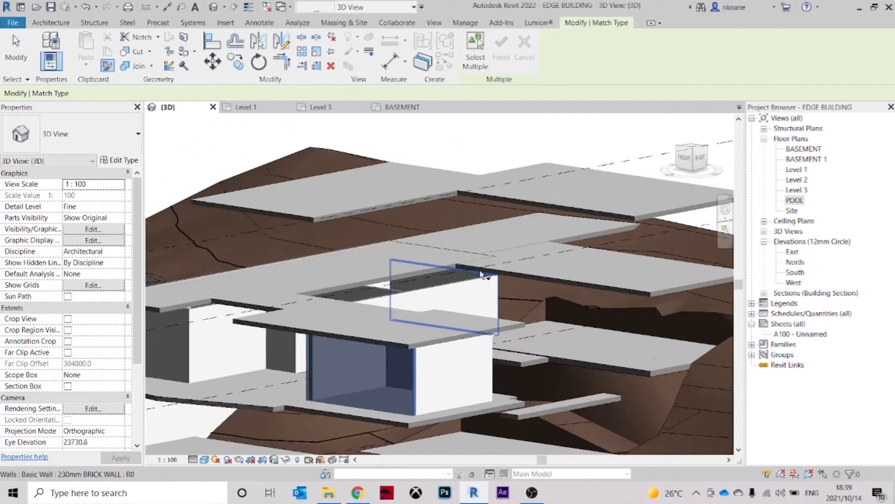
pyautogui.click(468, 283)
pyautogui.keyDown('shift'); pyautogui.moveTo(309, 317); pyautogui.dragTo(265, 321, button='middle'); pyautogui.keyUp('shift')
pyautogui.press('Escape')
pyautogui.press('Escape')
# Start a wall in the Level 1 plan similar to the room's end wall, with base constraint Level 1 and an unconnected top
pyautogui.keyDown('shift'); pyautogui.moveTo(490, 297); pyautogui.dragTo(513, 322, button='middle'); pyautogui.keyUp('shift')
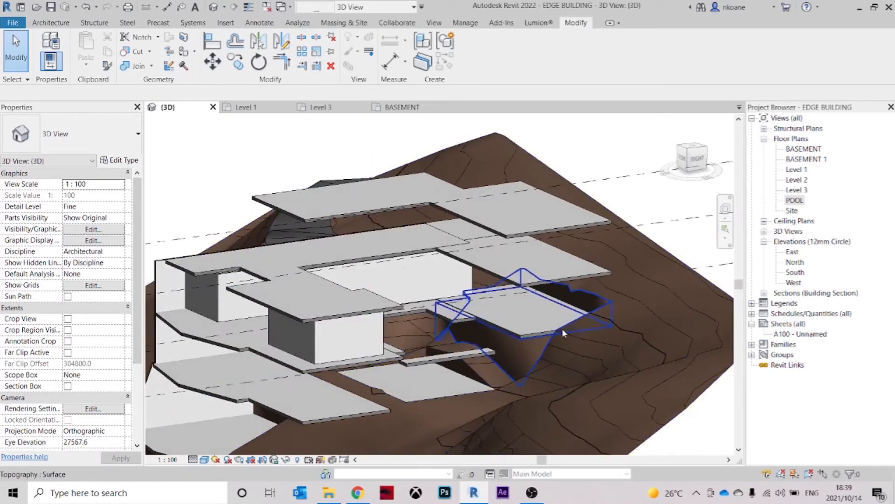
pyautogui.click(796, 169)
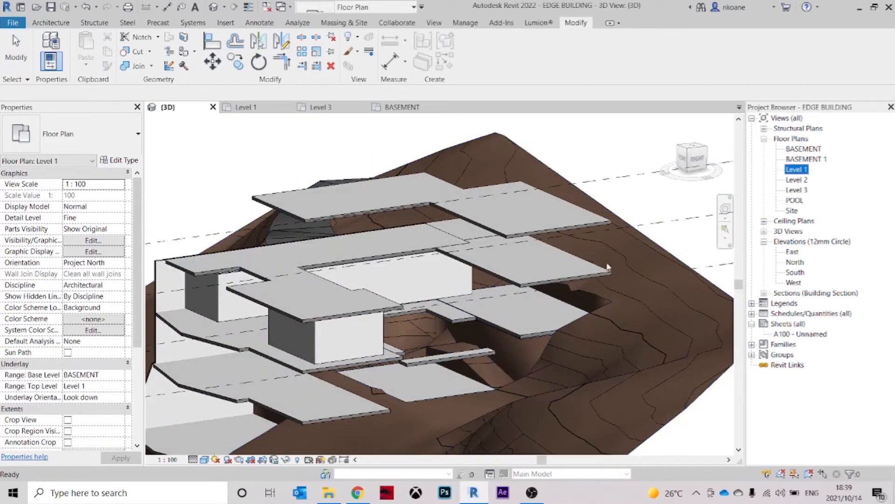
pyautogui.scroll(-1, 573, 280)
pyautogui.moveTo(519, 298); pyautogui.dragTo(309, 276, button='middle')
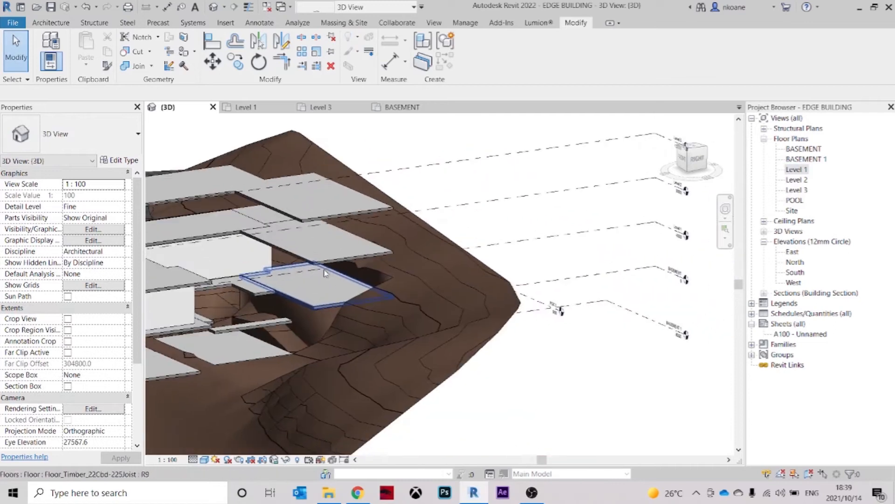
pyautogui.click(564, 234)
pyautogui.keyDown('shift'); pyautogui.moveTo(410, 294); pyautogui.dragTo(511, 293, button='middle'); pyautogui.keyUp('shift')
pyautogui.click(252, 109)
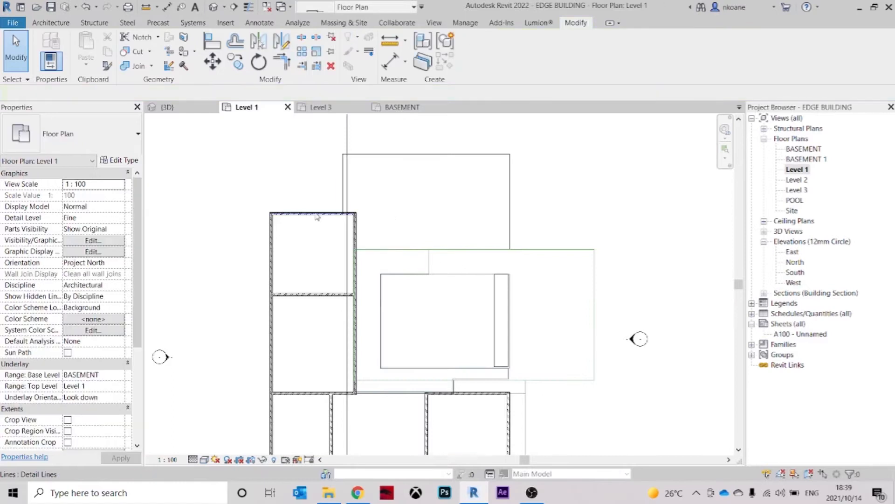
pyautogui.click(339, 217)
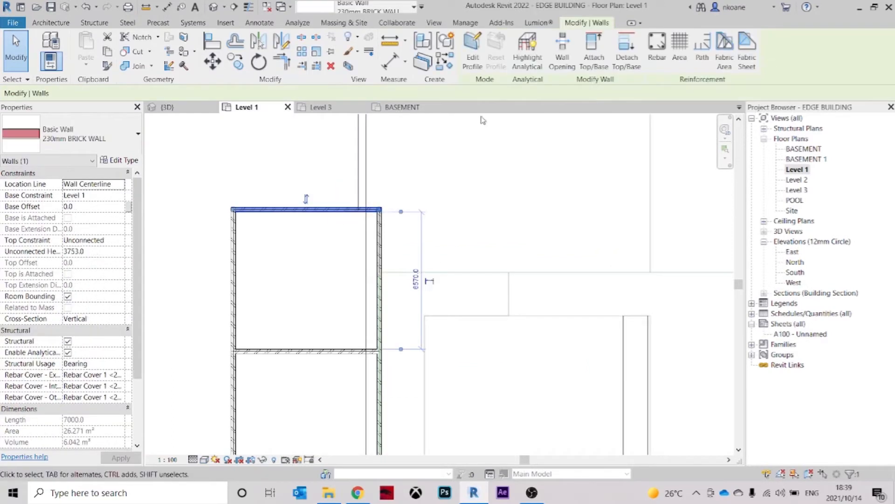
pyautogui.click(442, 66)
pyautogui.moveTo(289, 152); pyautogui.dragTo(266, 234, button='middle')
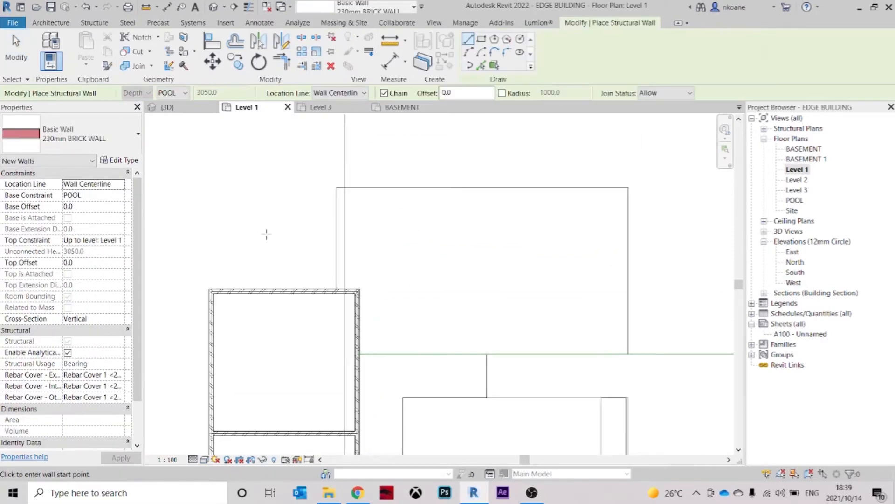
pyautogui.click(124, 197)
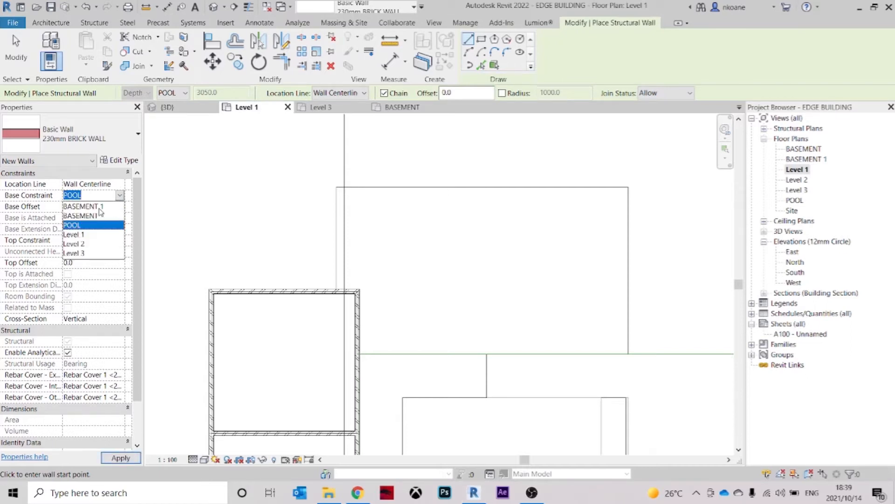
pyautogui.click(80, 235)
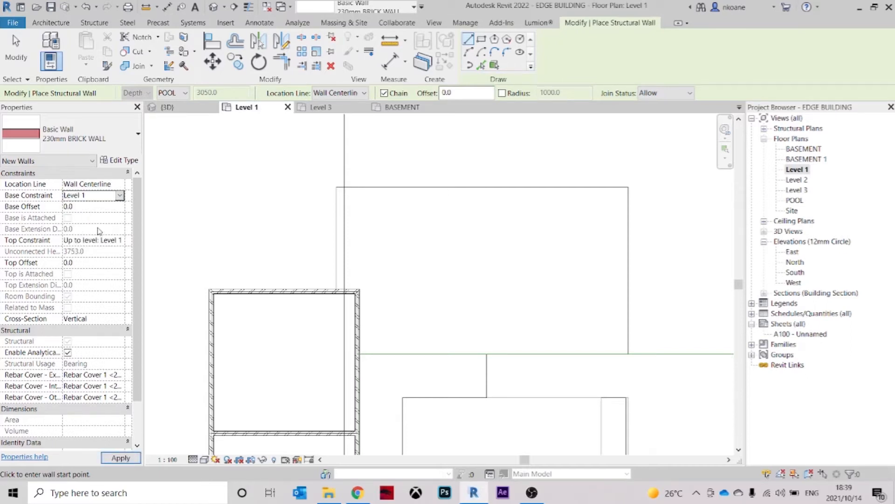
pyautogui.click(121, 240)
pyautogui.click(96, 253)
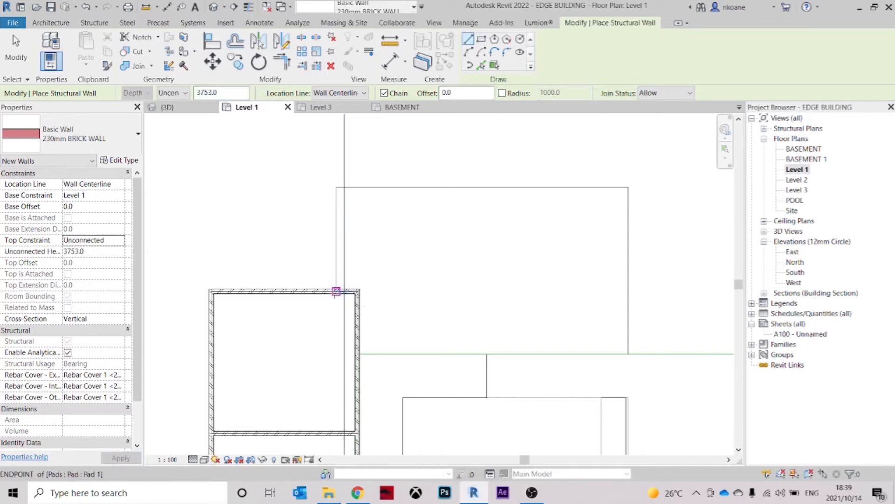
# Draw chained walls around the rear floor outline: 5000 mm out from the end wall, 14000 mm across, and about 5500 mm back
pyautogui.click(335, 291)
pyautogui.click(336, 188)
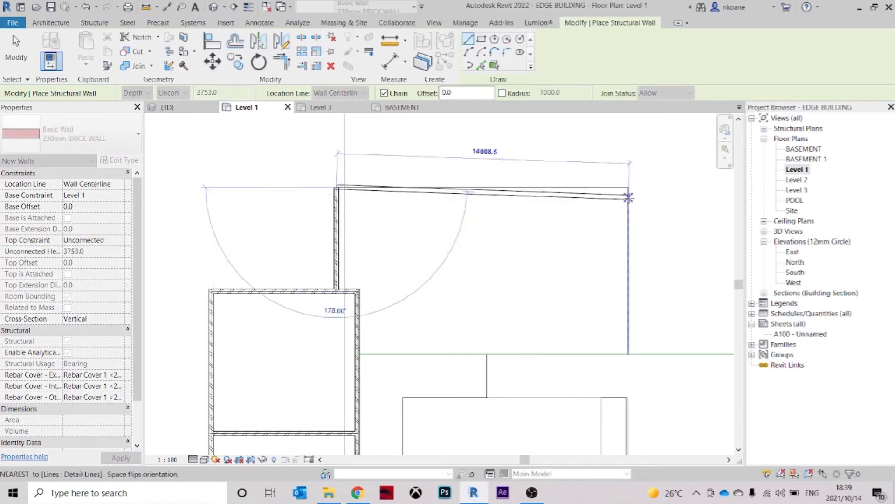
pyautogui.click(628, 187)
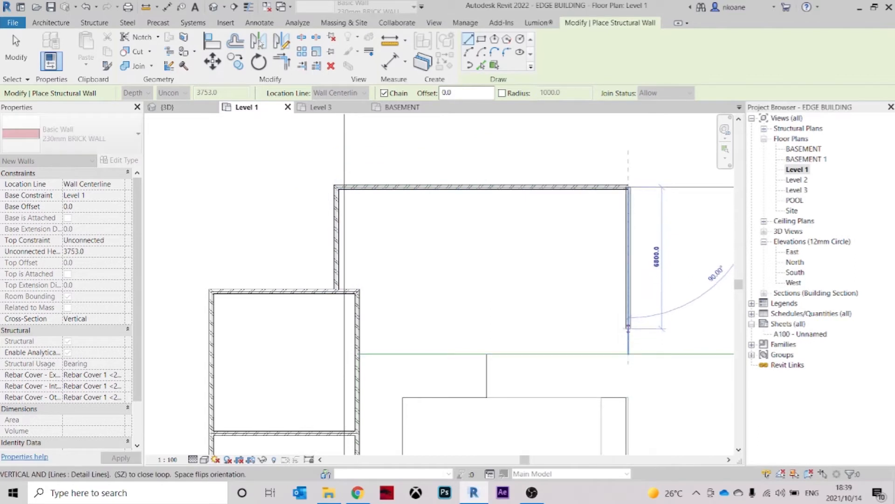
pyautogui.moveTo(628, 326); pyautogui.dragTo(562, 249, button='middle')
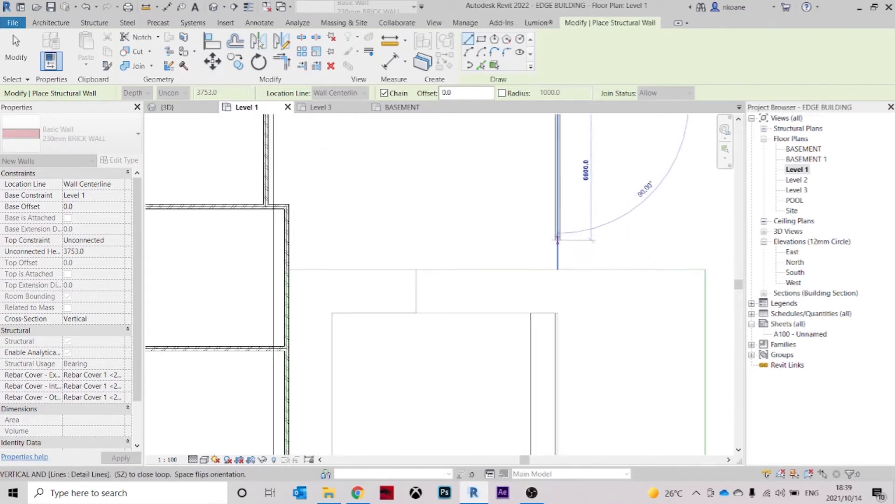
pyautogui.click(557, 219)
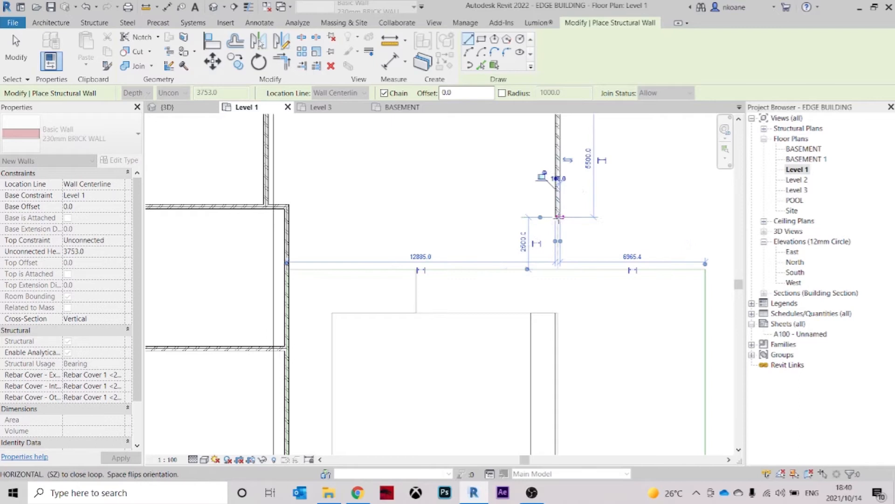
pyautogui.press('Escape')
pyautogui.press('Escape')
# Extend the existing room's end wall across to the new side wall to close off the rear room
pyautogui.click(283, 204)
pyautogui.press('Escape')
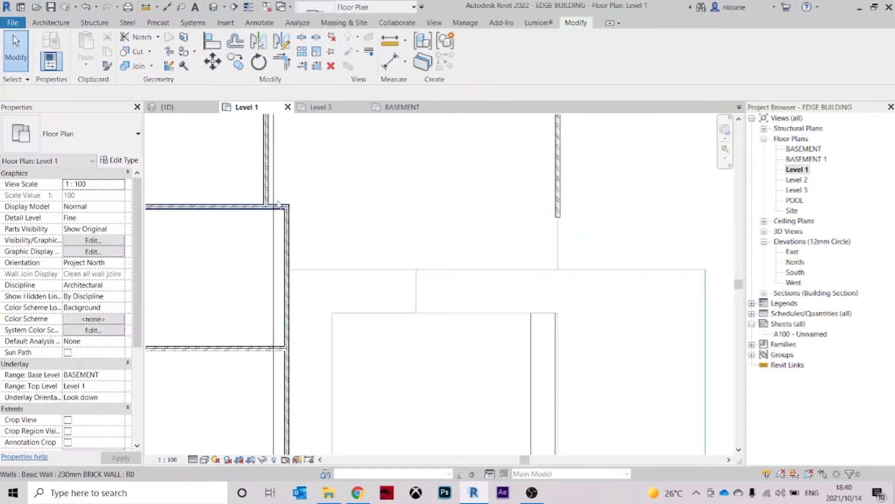
pyautogui.click(279, 205)
pyautogui.moveTo(286, 206); pyautogui.dragTo(557, 217)
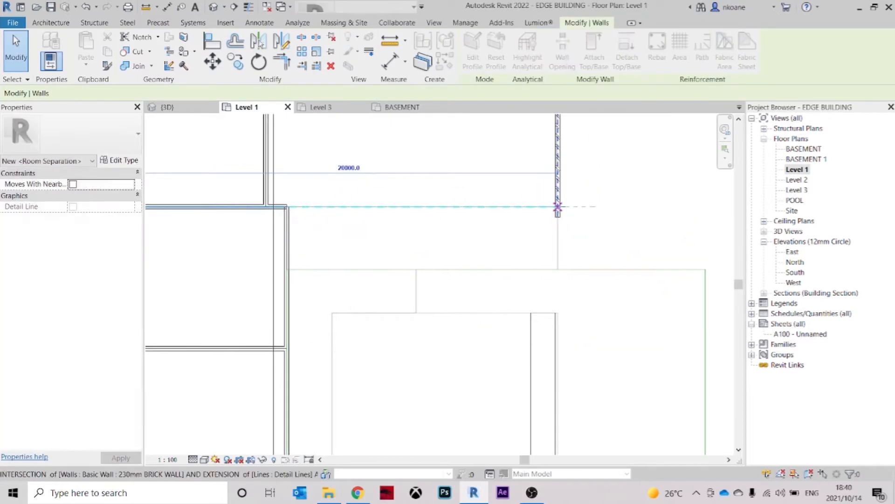
pyautogui.press('Escape')
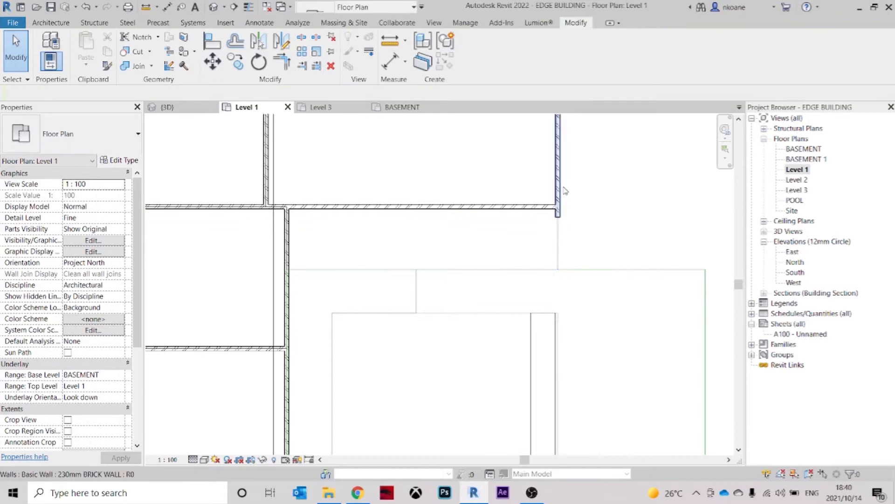
# Shorten the new side wall's projecting end so it finishes at the cross wall
pyautogui.click(562, 226)
pyautogui.press('Escape')
pyautogui.scroll(6, 561, 206)
pyautogui.click(564, 202)
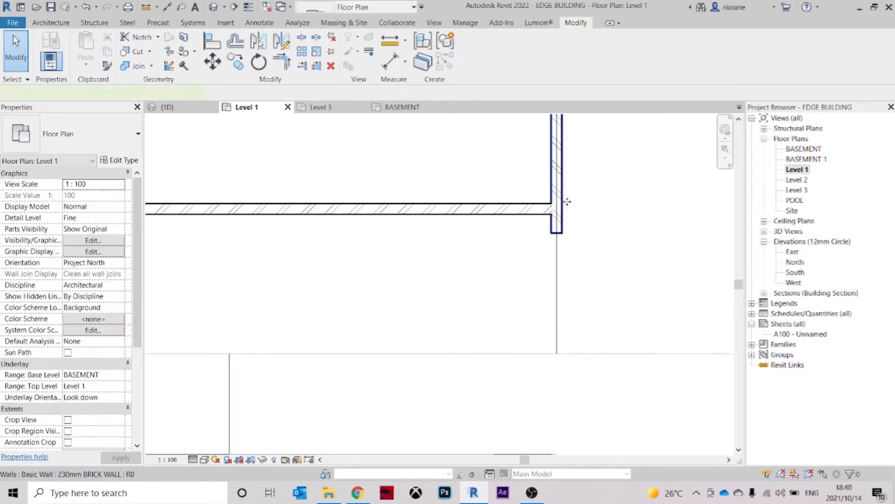
pyautogui.moveTo(557, 233); pyautogui.dragTo(557, 209)
pyautogui.click(377, 230)
pyautogui.scroll(-4, 457, 235)
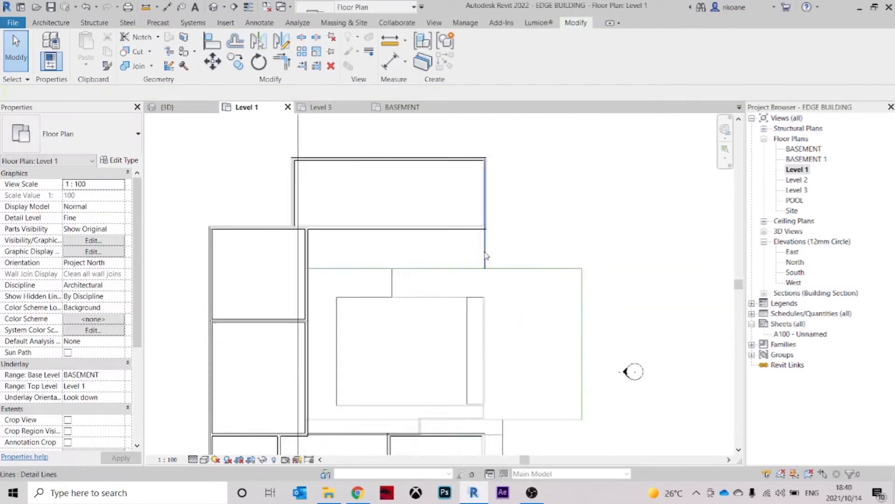
# In the 3D view, raise the rear room's new side wall to the upper slab at Level 3
pyautogui.moveTo(485, 256); pyautogui.dragTo(493, 240, button='middle')
pyautogui.click(168, 107)
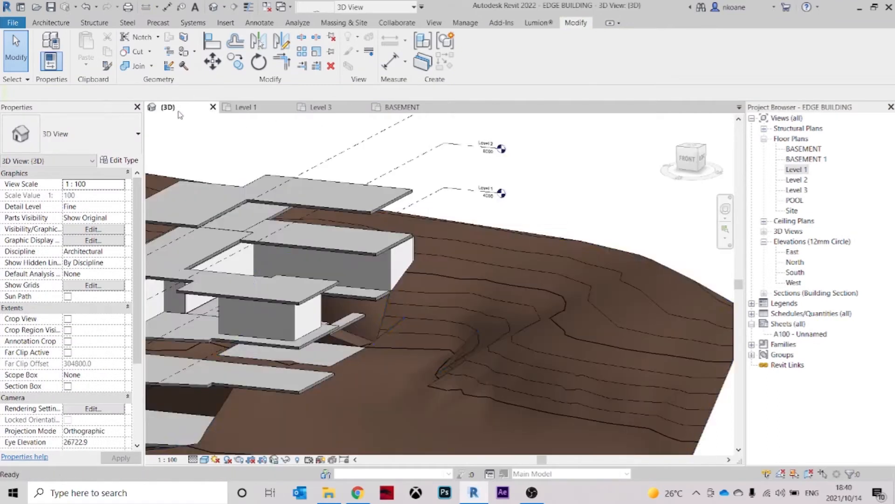
pyautogui.keyDown('shift'); pyautogui.moveTo(458, 323); pyautogui.dragTo(432, 347, button='middle'); pyautogui.keyUp('shift')
pyautogui.scroll(5, 430, 284)
pyautogui.moveTo(484, 309); pyautogui.dragTo(544, 328, button='middle')
pyautogui.scroll(-1, 459, 298)
pyautogui.keyDown('shift'); pyautogui.moveTo(458, 295); pyautogui.dragTo(519, 336, button='middle'); pyautogui.keyUp('shift')
pyautogui.click(549, 253)
pyautogui.moveTo(532, 333); pyautogui.dragTo(522, 257)
pyautogui.press('Escape')
# Raise the rear room's 14000 mm outer wall to Level 3
pyautogui.keyDown('shift'); pyautogui.moveTo(600, 347); pyautogui.dragTo(433, 311, button='middle'); pyautogui.keyUp('shift')
pyautogui.click(419, 318)
pyautogui.moveTo(433, 310); pyautogui.dragTo(421, 243)
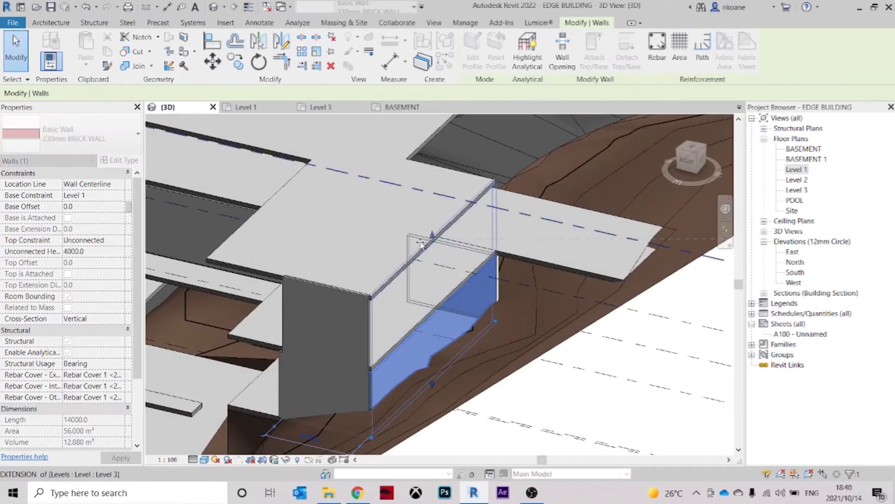
pyautogui.press('Escape')
# Raise the rear room's short 5000 mm wall to Level 3
pyautogui.keyDown('shift'); pyautogui.moveTo(420, 241); pyautogui.dragTo(254, 202, button='middle'); pyautogui.keyUp('shift')
pyautogui.keyDown('shift'); pyautogui.moveTo(520, 350); pyautogui.dragTo(580, 424, button='middle'); pyautogui.keyUp('shift')
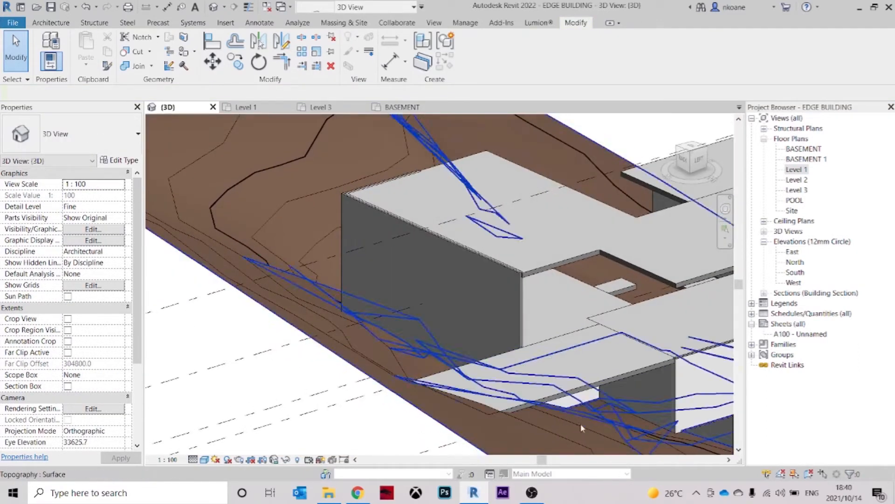
pyautogui.click(595, 399)
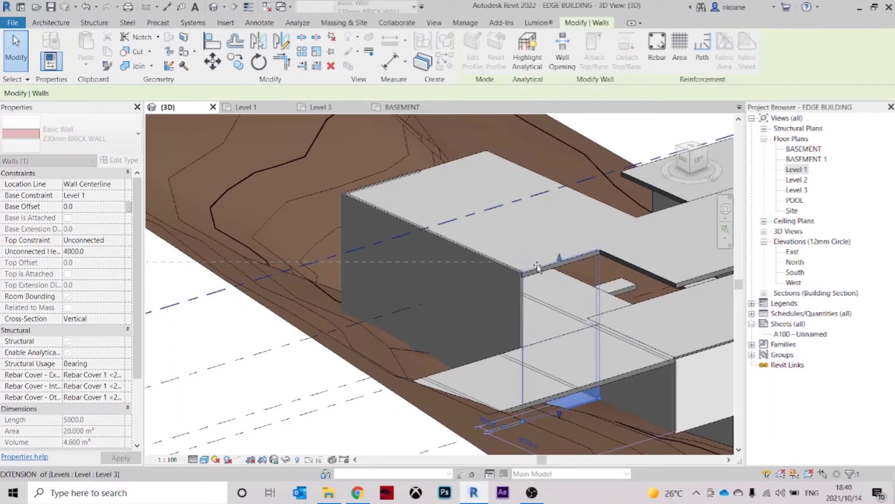
pyautogui.moveTo(537, 267); pyautogui.dragTo(537, 266)
pyautogui.press('Escape')
# Examine the rear room's cross wall and the enclosed levels from several sides in 3D
pyautogui.moveTo(600, 322); pyautogui.dragTo(484, 265, button='middle')
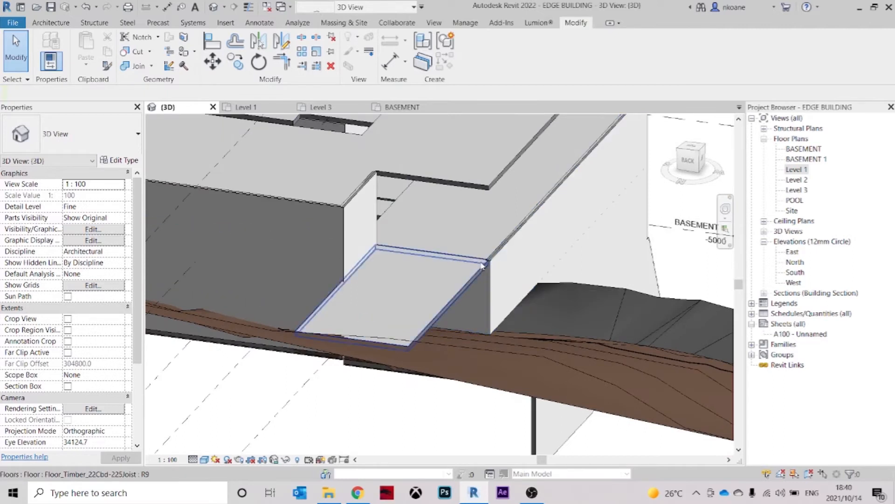
pyautogui.click(487, 317)
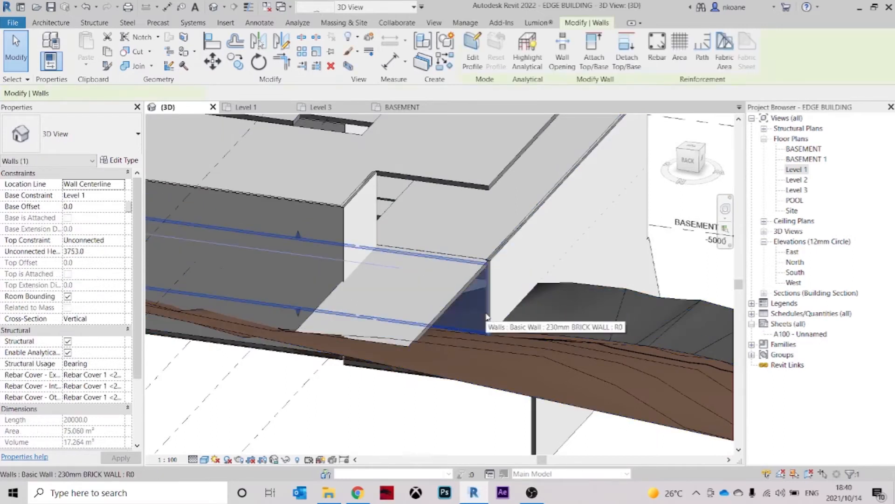
pyautogui.scroll(-2, 486, 316)
pyautogui.keyDown('shift'); pyautogui.moveTo(340, 286); pyautogui.dragTo(525, 264, button='middle'); pyautogui.keyUp('shift')
pyautogui.press('Escape')
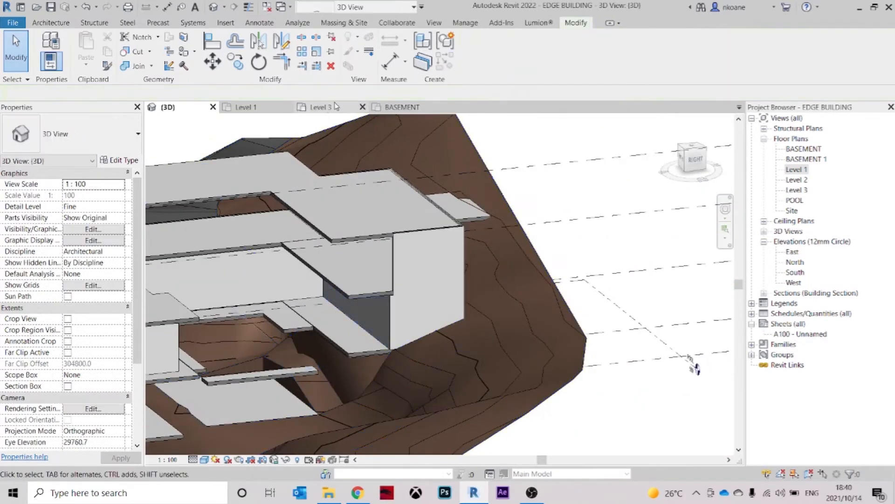
pyautogui.keyDown('shift'); pyautogui.moveTo(328, 278); pyautogui.dragTo(434, 271, button='middle'); pyautogui.keyUp('shift')
pyautogui.keyDown('shift'); pyautogui.moveTo(341, 322); pyautogui.dragTo(375, 220, button='middle'); pyautogui.keyUp('shift')
pyautogui.keyDown('shift'); pyautogui.moveTo(291, 316); pyautogui.dragTo(395, 320, button='middle'); pyautogui.keyUp('shift')
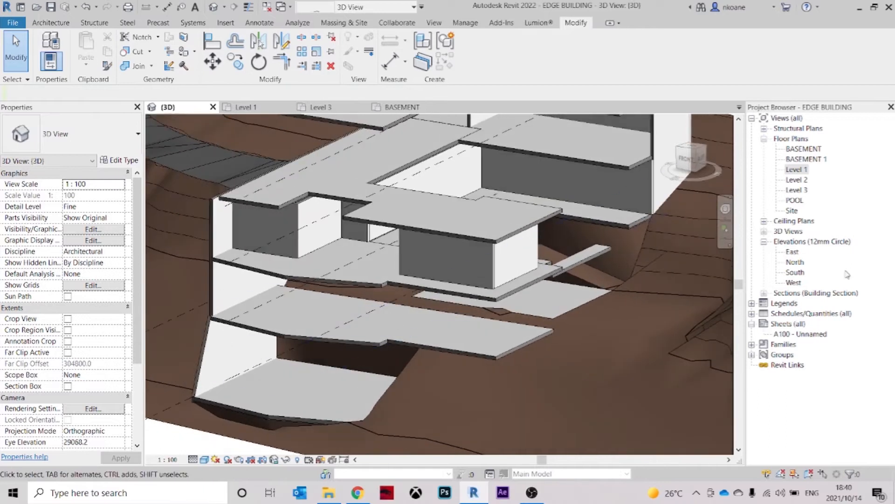
# Start a 230mm BRICK WALL in the BASEMENT floor plan, with base constraint BASEMENT 1 and its top up to level BASEMENT
pyautogui.doubleClick(807, 149)
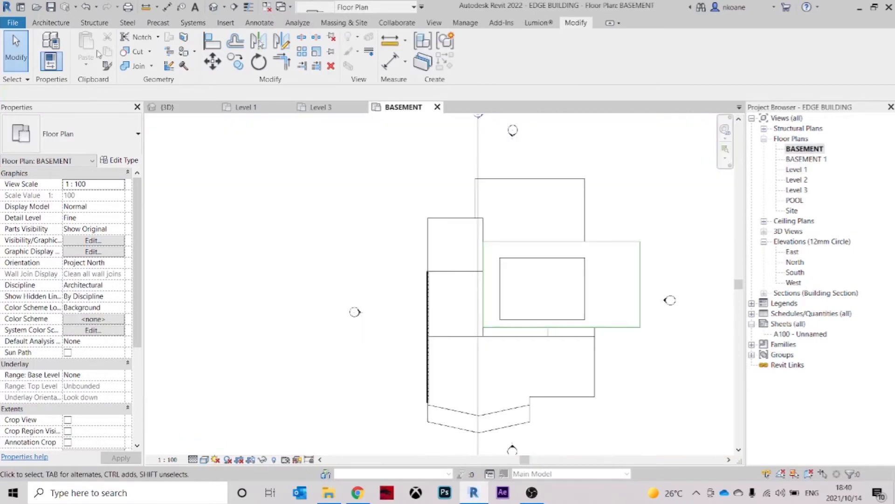
pyautogui.click(50, 23)
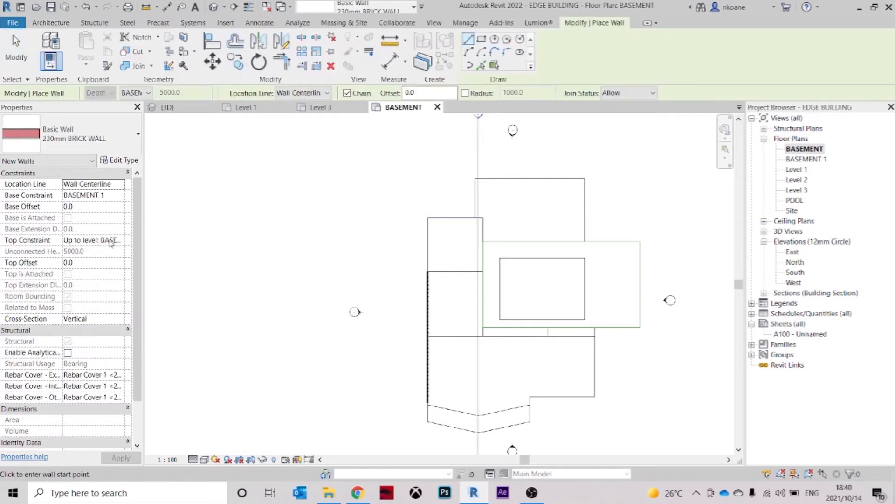
pyautogui.click(117, 243)
pyautogui.click(120, 240)
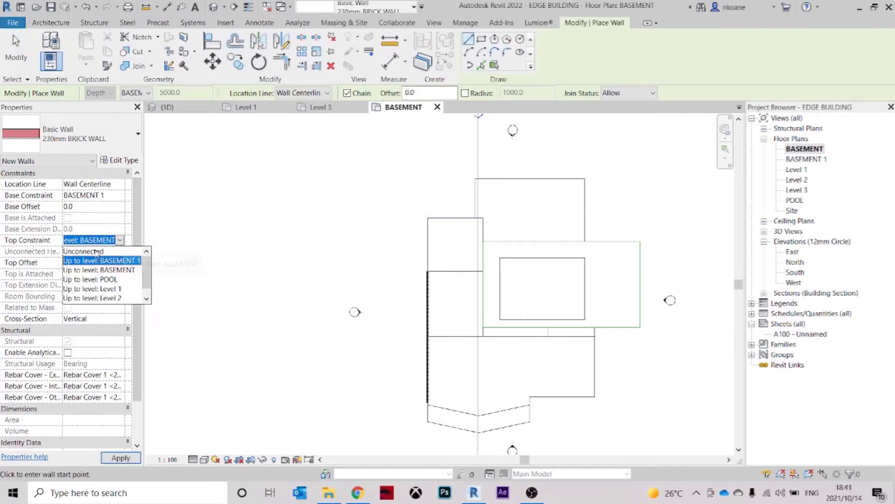
# Examine the basement outline in plan and the basement slabs in 3D to locate where walls are needed
pyautogui.moveTo(459, 265); pyautogui.dragTo(436, 269, button='middle')
pyautogui.scroll(2, 436, 270)
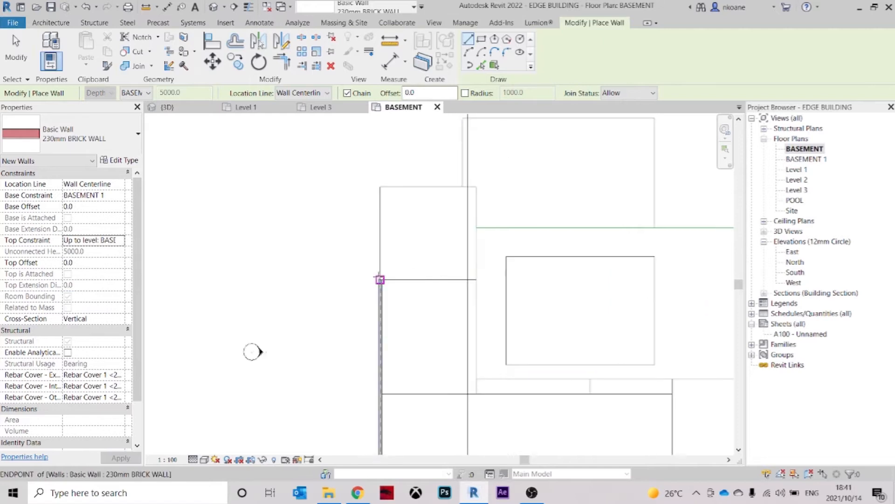
pyautogui.scroll(-1, 473, 252)
pyautogui.moveTo(610, 284); pyautogui.dragTo(536, 193, button='middle')
pyautogui.scroll(1, 541, 266)
pyautogui.click(192, 106)
pyautogui.scroll(2, 389, 279)
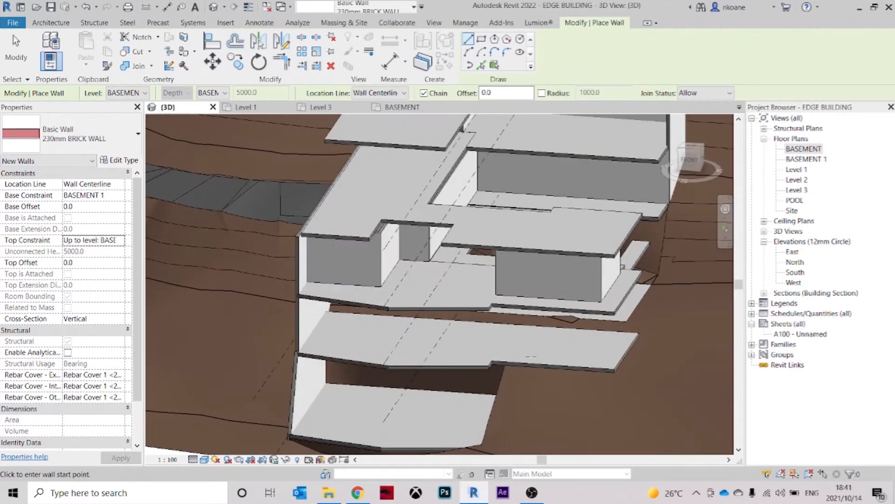
pyautogui.keyDown('shift'); pyautogui.moveTo(554, 348); pyautogui.dragTo(566, 384, button='middle'); pyautogui.keyUp('shift')
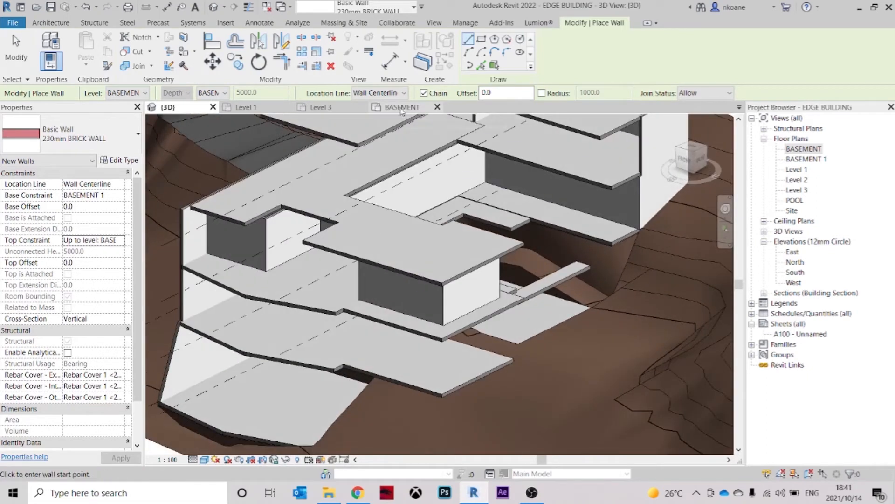
# Return to the BASEMENT floor plan, where the slab edge meets the long outer wall
pyautogui.click(402, 108)
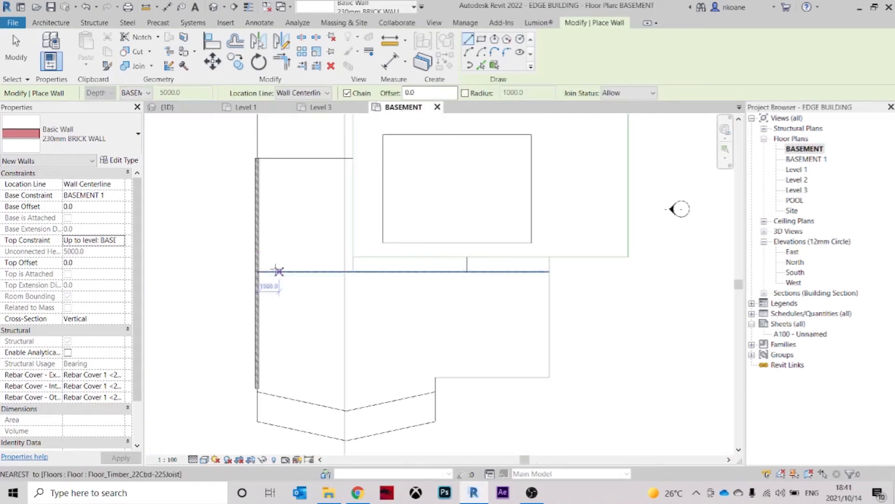
pyautogui.scroll(4, 257, 273)
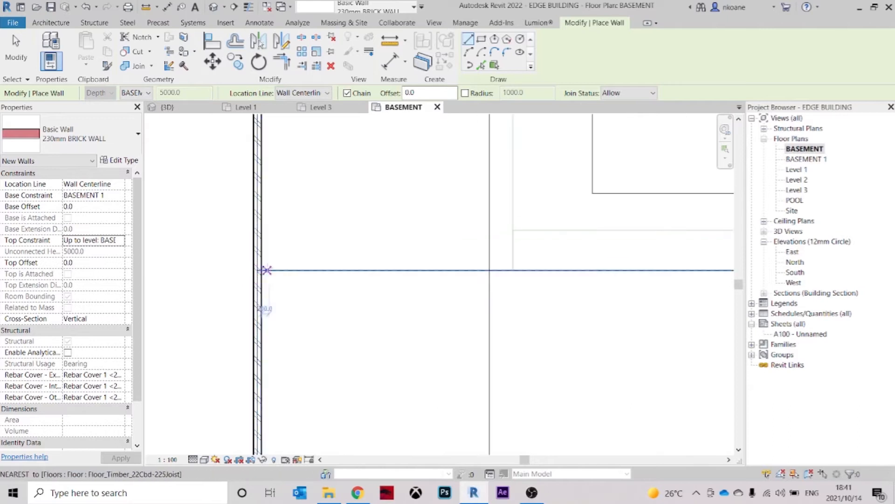
pyautogui.click(257, 270)
pyautogui.press('Escape')
pyautogui.click(120, 240)
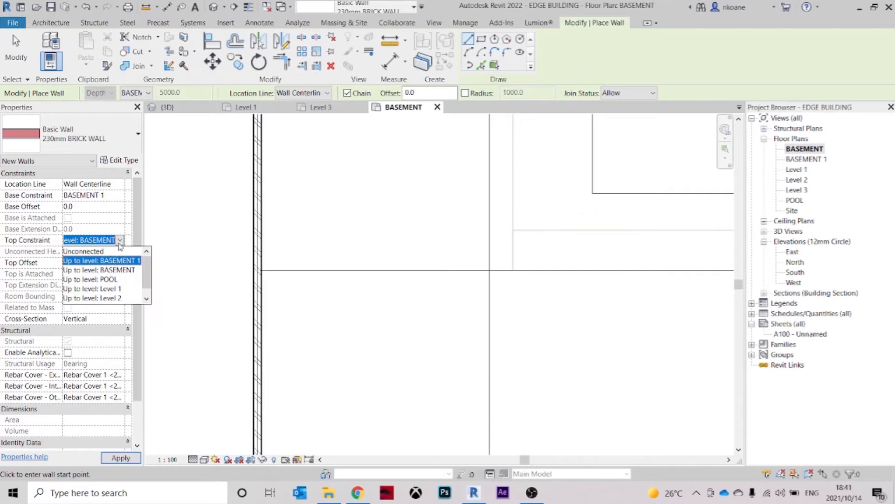
pyautogui.click(108, 251)
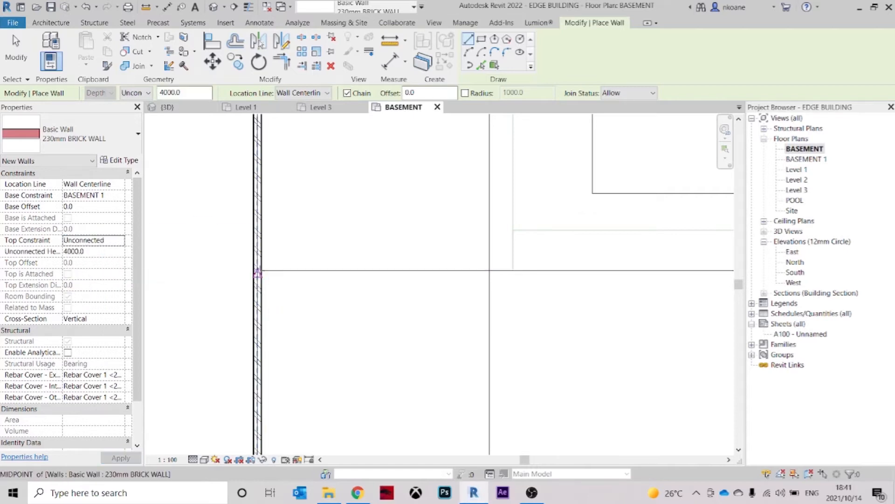
pyautogui.click(257, 270)
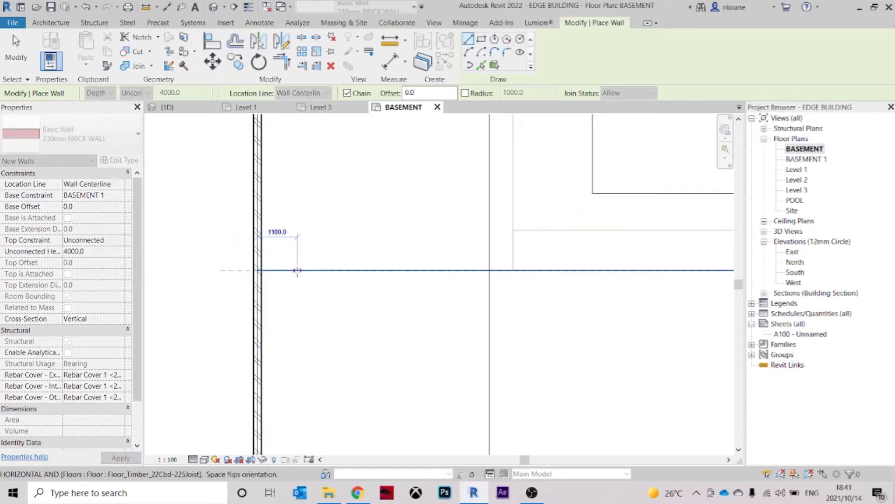
pyautogui.press('Escape')
# Draw a 230mm brick wall about 21300 mm long across the basement from the long outer wall, base BASEMENT, top Unconnected at 4000
pyautogui.click(119, 195)
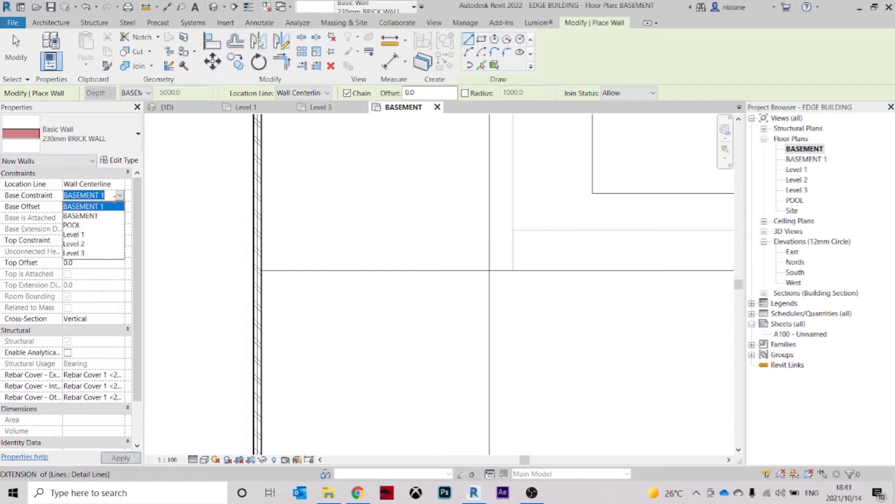
pyautogui.click(90, 217)
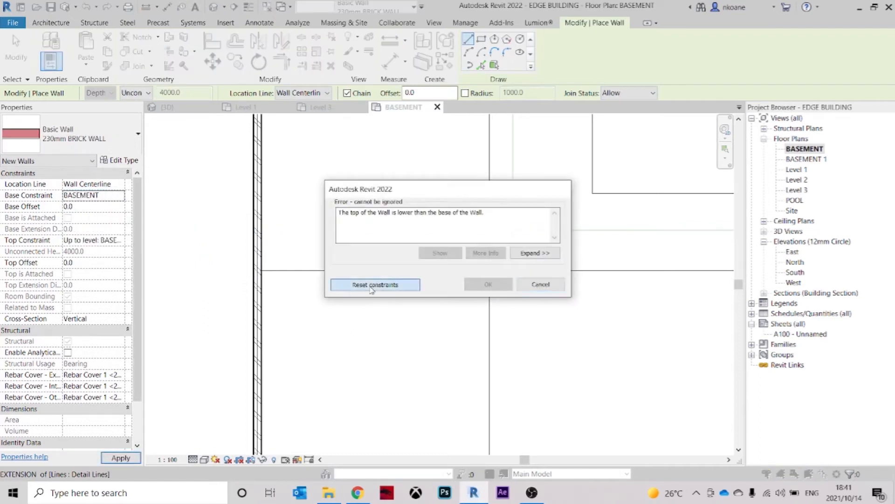
pyautogui.click(372, 284)
pyautogui.click(121, 241)
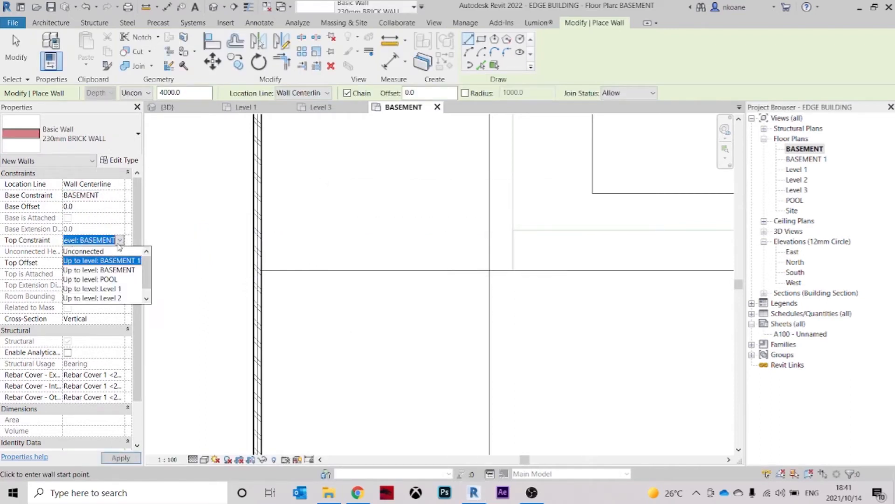
pyautogui.click(107, 252)
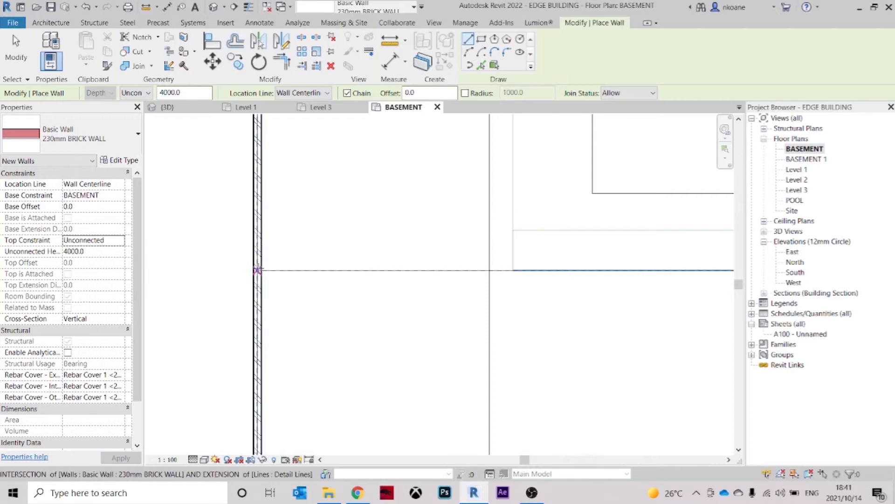
pyautogui.click(258, 269)
pyautogui.scroll(-4, 265, 266)
pyautogui.scroll(2, 549, 300)
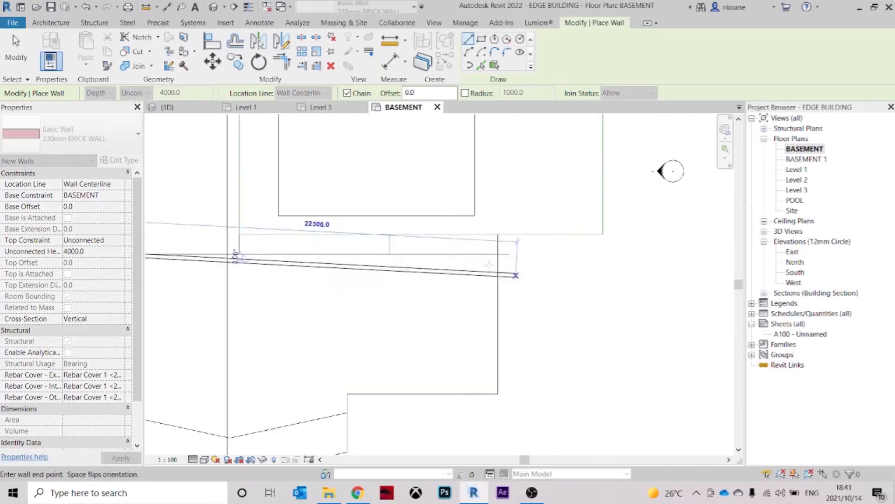
pyautogui.click(498, 254)
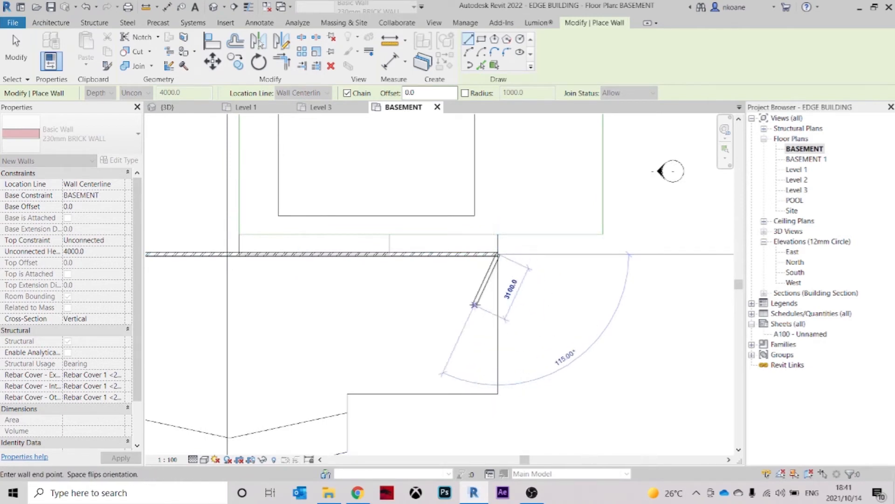
pyautogui.press('Escape')
# Draw a perpendicular end wall from near the free end of the new long wall to the front slab edge
pyautogui.click(458, 254)
pyautogui.click(459, 393)
pyautogui.press('Escape')
pyautogui.press('Escape')
# Inspect the new basement walls in 3D and return to the BASEMENT floor plan
pyautogui.click(193, 107)
pyautogui.keyDown('shift'); pyautogui.moveTo(524, 411); pyautogui.dragTo(264, 116, button='middle'); pyautogui.keyUp('shift')
pyautogui.click(434, 316)
pyautogui.click(401, 107)
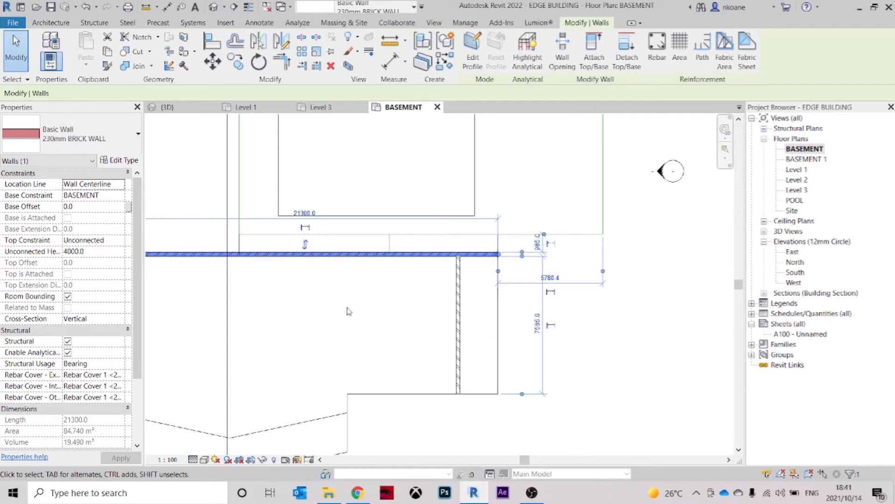
pyautogui.moveTo(349, 311); pyautogui.dragTo(489, 281, button='middle')
pyautogui.press('c')
pyautogui.press('s')
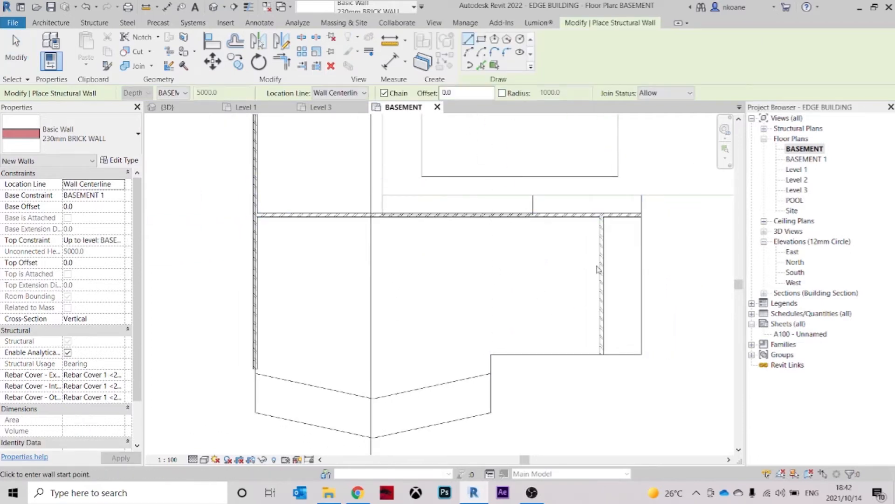
pyautogui.press('Escape')
pyautogui.press('Escape')
# Create a similar front wall about 19215 mm long from the end wall to the outer wall, base BASEMENT, top Unconnected at 4000
pyautogui.click(577, 214)
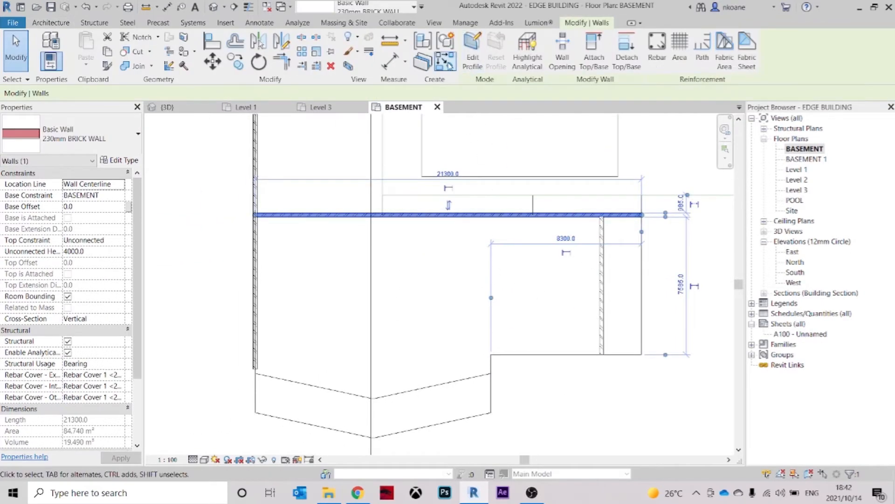
pyautogui.click(446, 62)
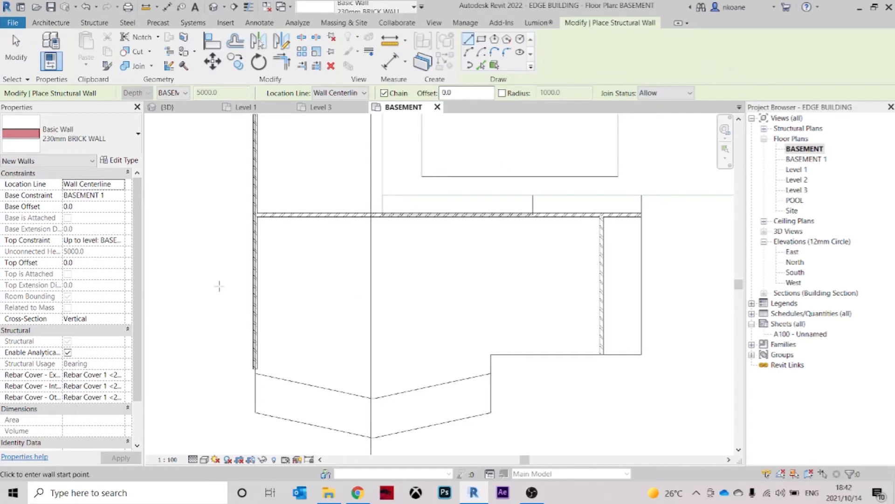
pyautogui.click(120, 196)
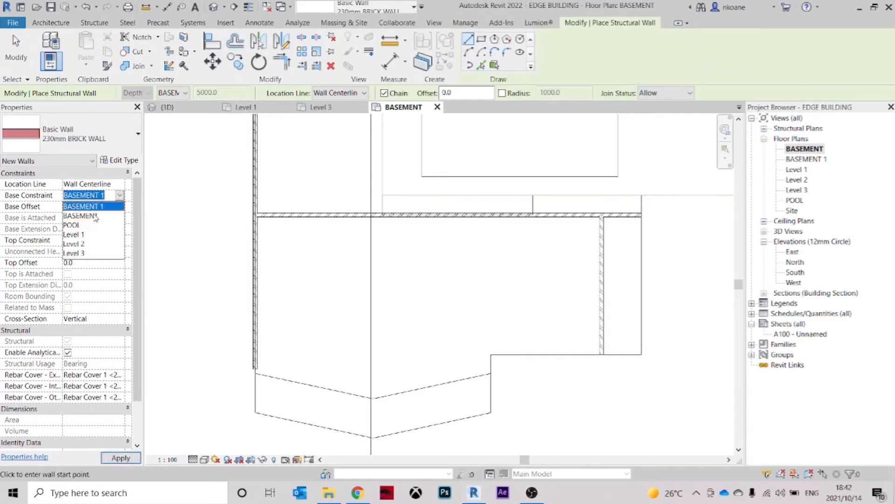
pyautogui.click(118, 244)
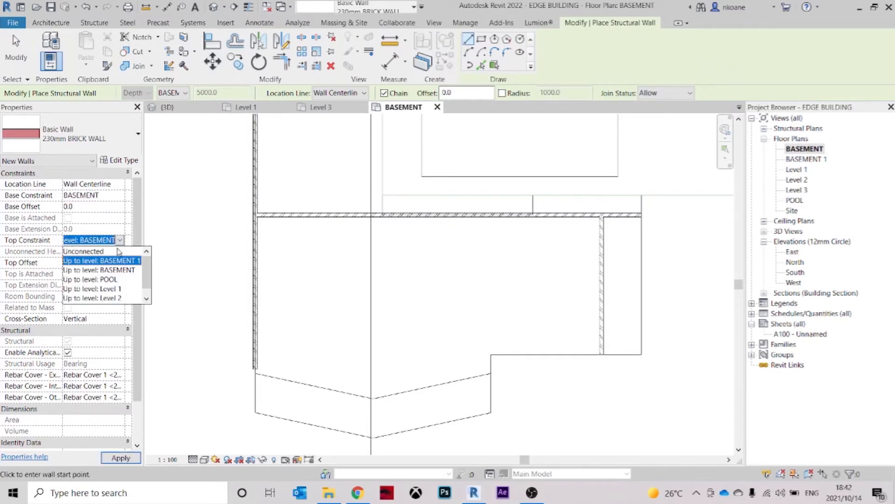
pyautogui.click(94, 251)
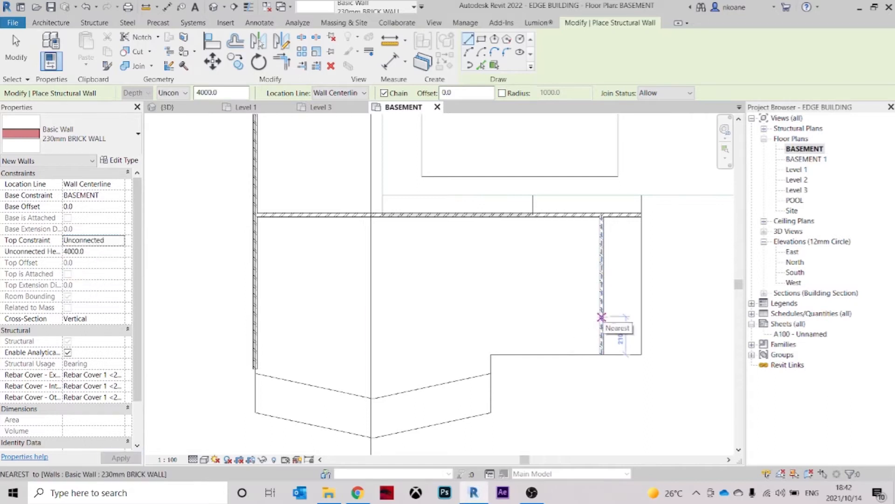
pyautogui.click(602, 317)
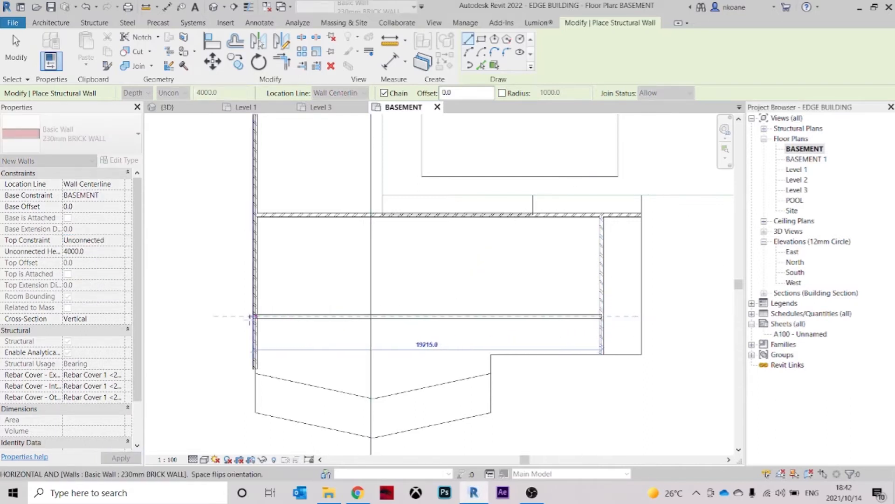
pyautogui.click(254, 316)
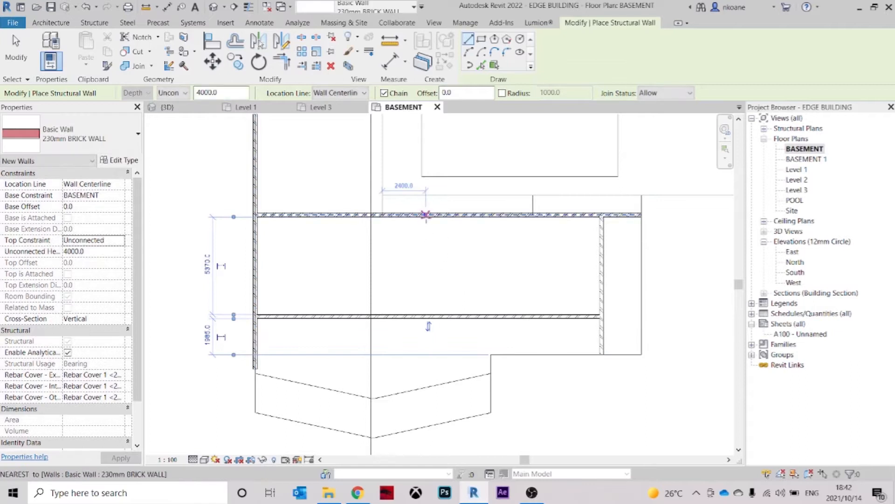
# Divide the basement room with a perpendicular partition about 5600 mm long between the rear and front walls
pyautogui.click(426, 214)
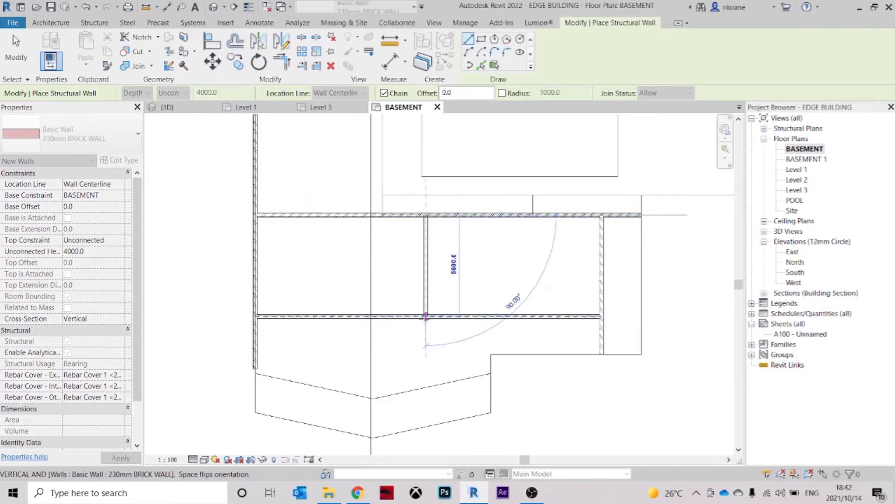
pyautogui.click(425, 316)
pyautogui.press('Escape')
pyautogui.press('Escape')
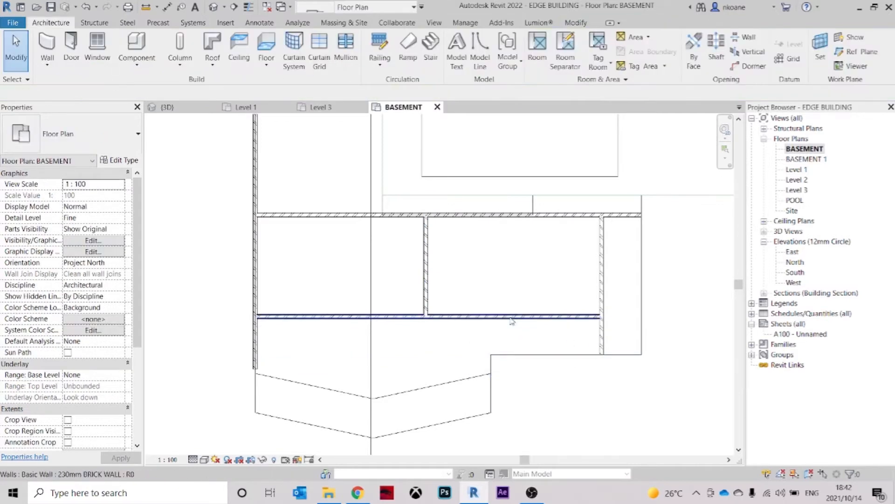
# Shorten the end wall to the front wall and the rear wall to about 19100 mm, so they meet at clean corners
pyautogui.click(600, 343)
pyautogui.moveTo(601, 354); pyautogui.dragTo(602, 317)
pyautogui.click(619, 214)
pyautogui.moveTo(644, 217); pyautogui.dragTo(602, 215)
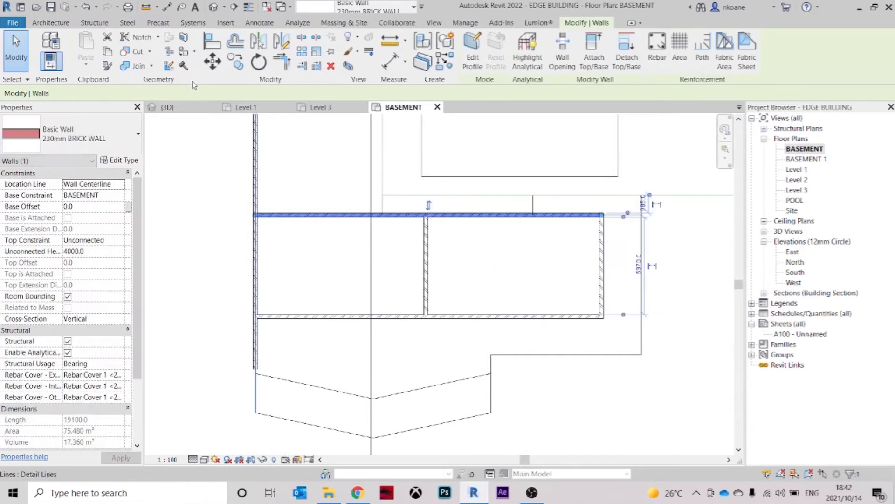
# Inspect the basement end wall in 3D against the Level 1 end wall above it
pyautogui.click(173, 109)
pyautogui.keyDown('shift'); pyautogui.moveTo(622, 387); pyautogui.dragTo(469, 261, button='middle'); pyautogui.keyUp('shift')
pyautogui.click(468, 260)
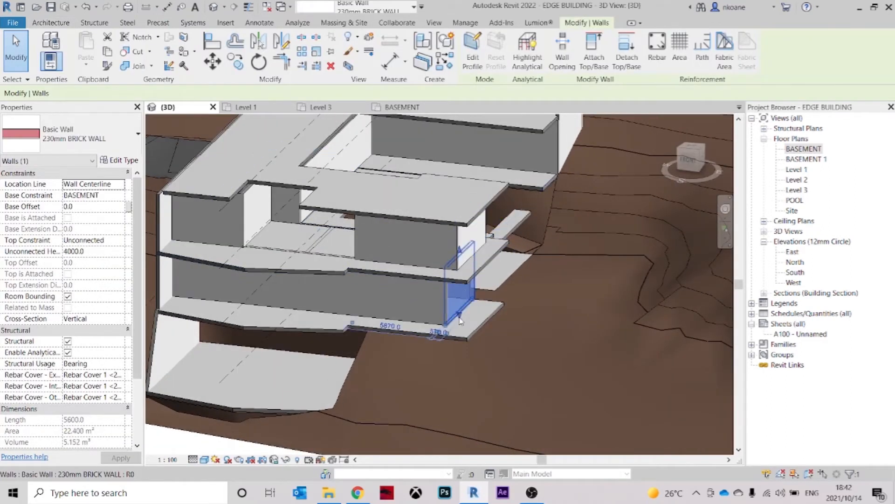
pyautogui.scroll(5, 460, 320)
pyautogui.press('Escape')
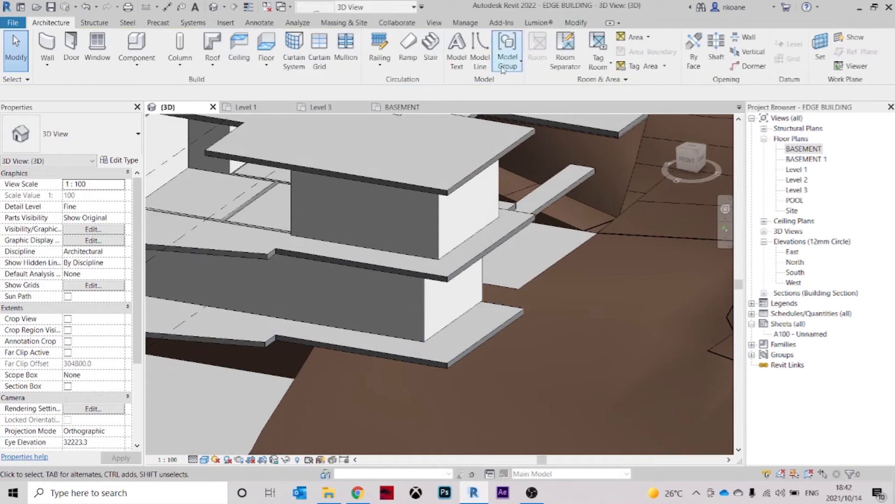
# Align the basement end wall with the face of the Level 1 end wall above it
pyautogui.click(576, 23)
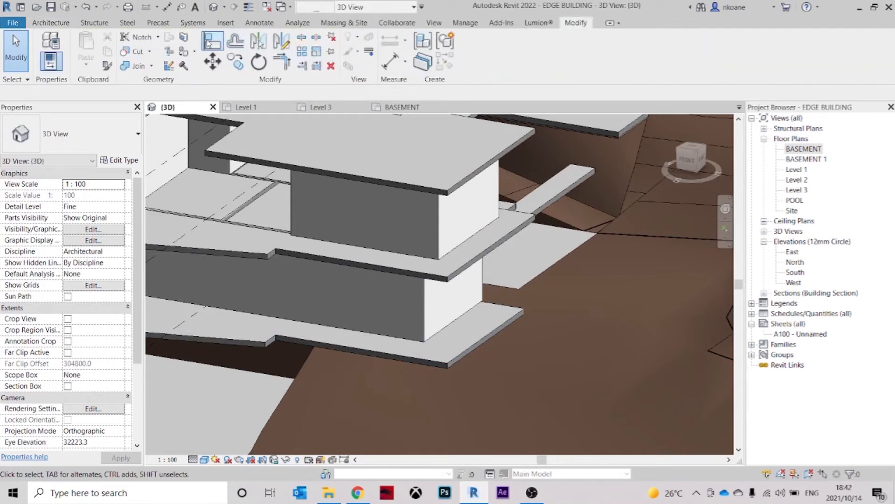
pyautogui.scroll(2, 565, 308)
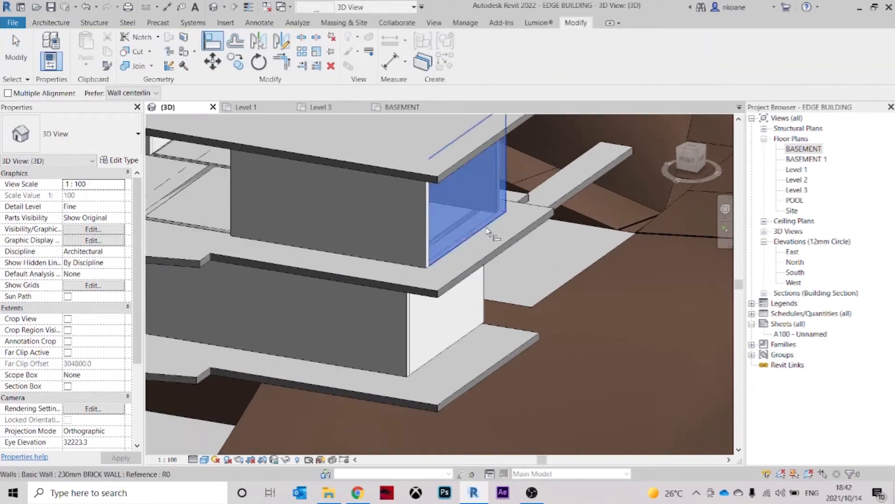
pyautogui.click(487, 282)
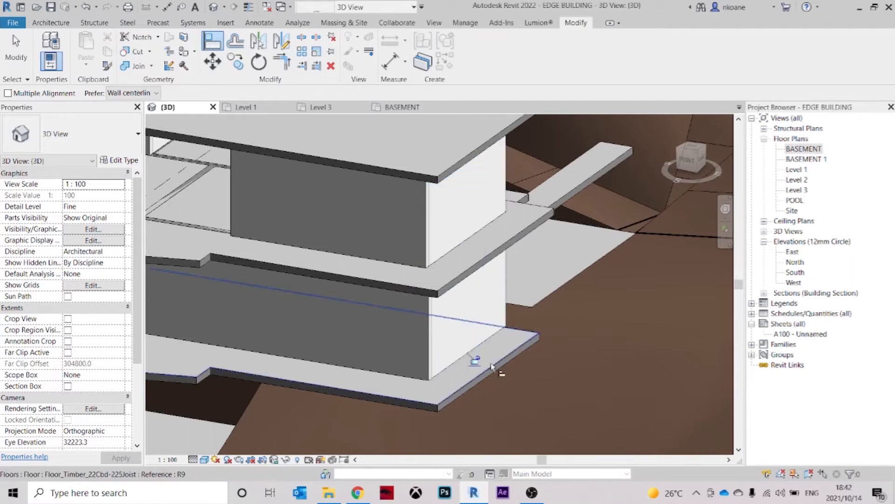
pyautogui.moveTo(478, 363); pyautogui.dragTo(561, 340, button='middle')
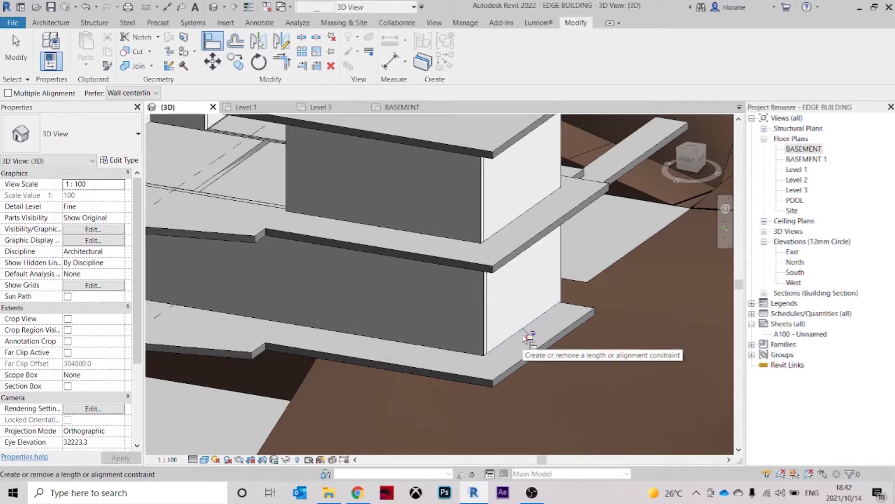
pyautogui.keyDown('shift'); pyautogui.moveTo(521, 346); pyautogui.dragTo(536, 364, button='middle'); pyautogui.keyUp('shift')
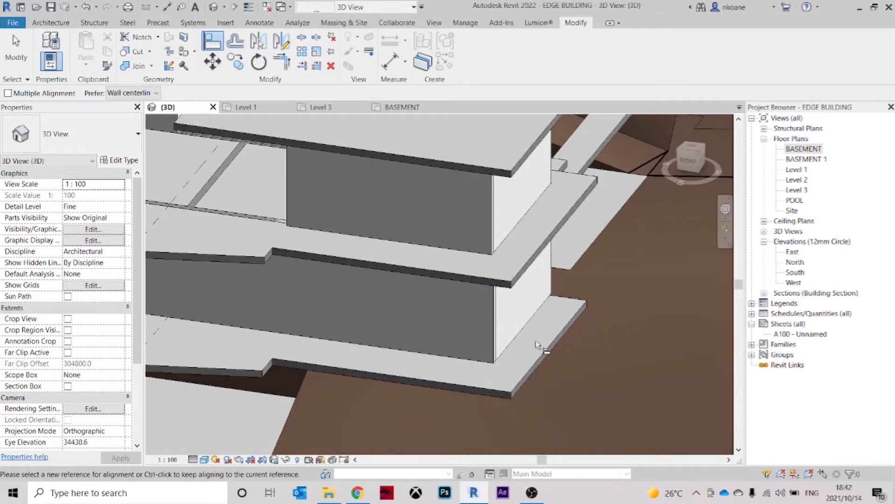
pyautogui.press('Escape')
pyautogui.press('Escape')
# Try to move the basement end wall outward towards the slab edge
pyautogui.click(521, 331)
pyautogui.moveTo(545, 320); pyautogui.dragTo(536, 190)
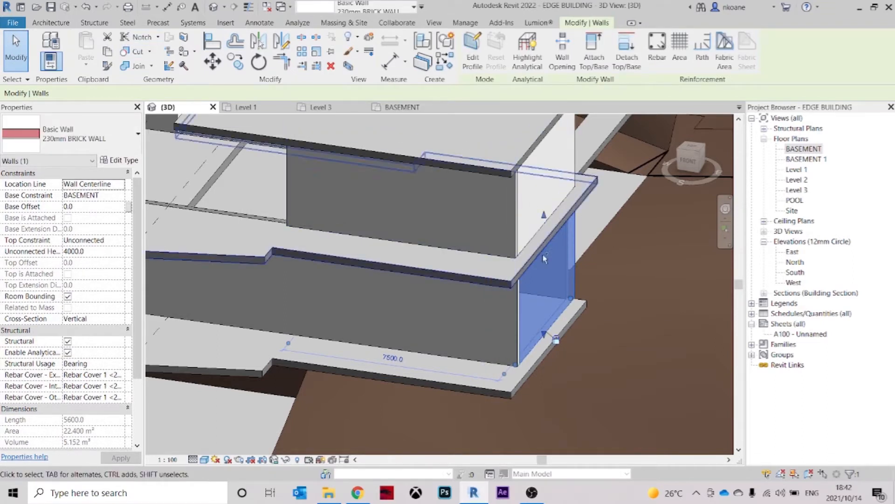
pyautogui.press('Escape')
# Move only the basement end wall outward towards the slab edge, leaving the Level 1 wall above in place
pyautogui.click(525, 334)
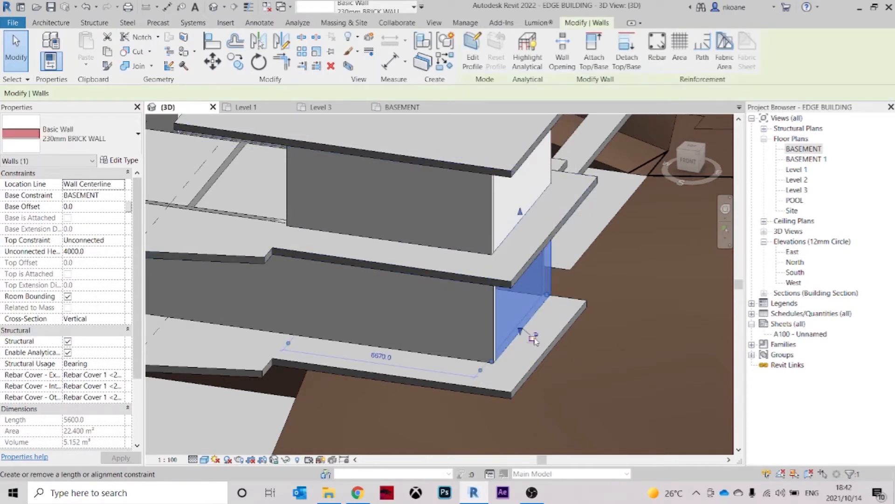
pyautogui.press('Escape')
pyautogui.click(530, 331)
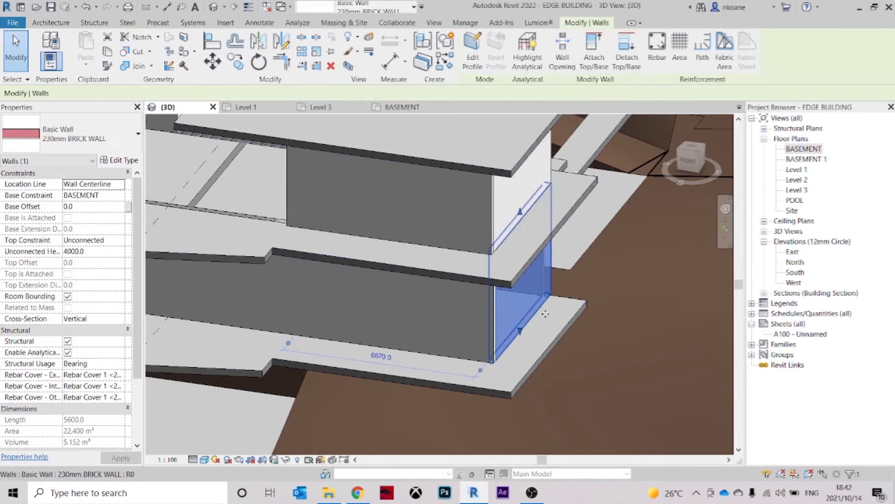
pyautogui.moveTo(545, 314); pyautogui.dragTo(564, 296)
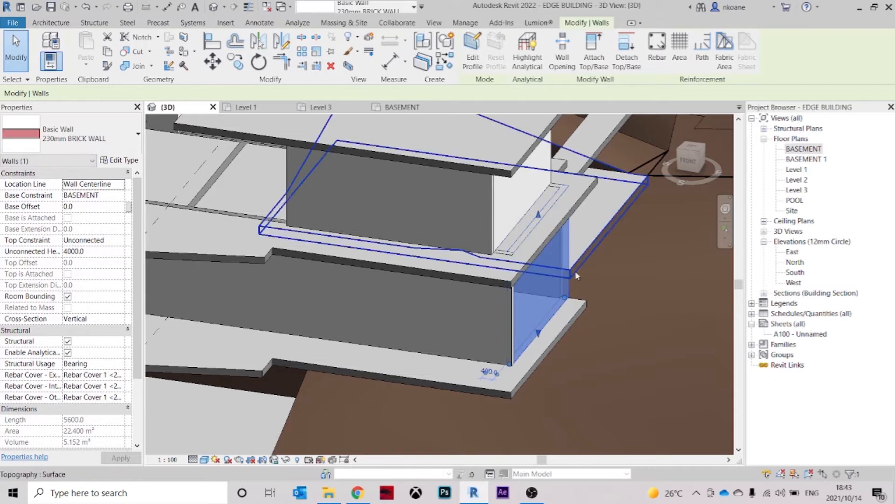
pyautogui.press('Escape')
# Examine in 3D how the tops of the basement front wall and partition meet the slab above
pyautogui.keyDown('shift'); pyautogui.moveTo(576, 276); pyautogui.dragTo(447, 299, button='middle'); pyautogui.keyUp('shift')
pyautogui.click(391, 265)
pyautogui.keyDown('shift'); pyautogui.moveTo(391, 264); pyautogui.dragTo(498, 370, button='middle'); pyautogui.keyUp('shift')
pyautogui.press('Escape')
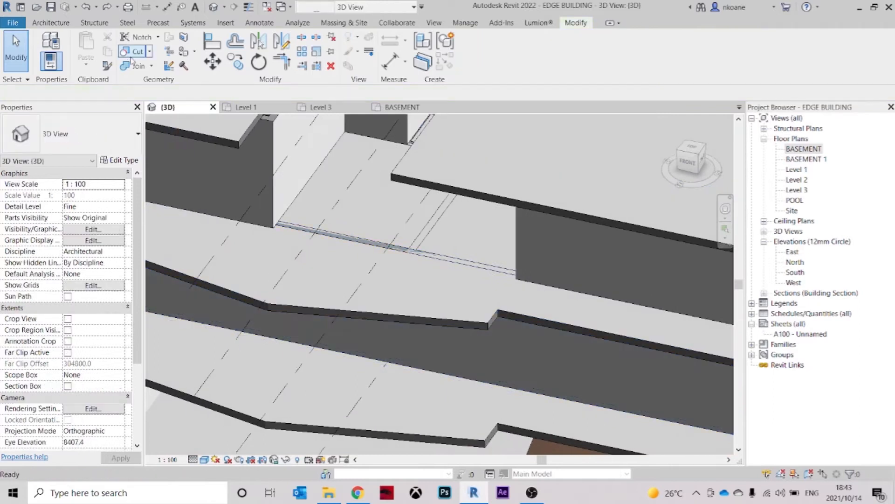
# Join the Level 1 floor slab with the 230 mm brick basement wall running beneath it
pyautogui.click(427, 320)
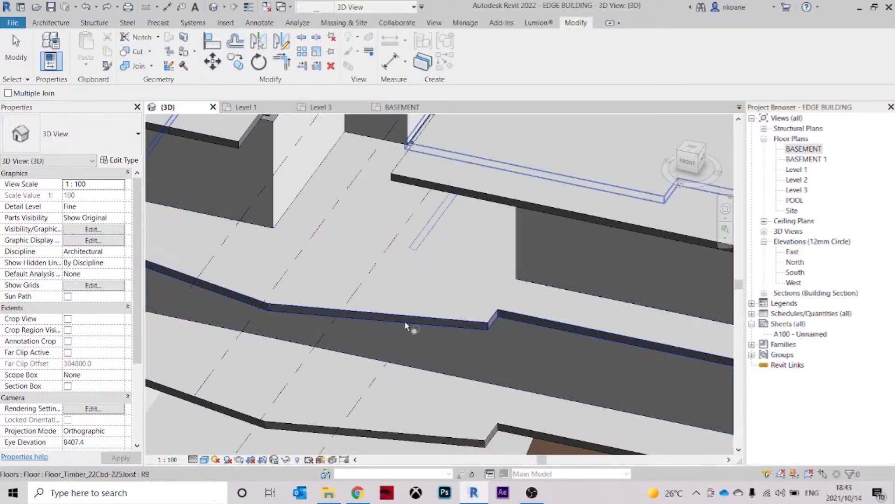
pyautogui.keyDown('shift'); pyautogui.moveTo(407, 322); pyautogui.dragTo(463, 313, button='middle'); pyautogui.keyUp('shift')
pyautogui.click(491, 299)
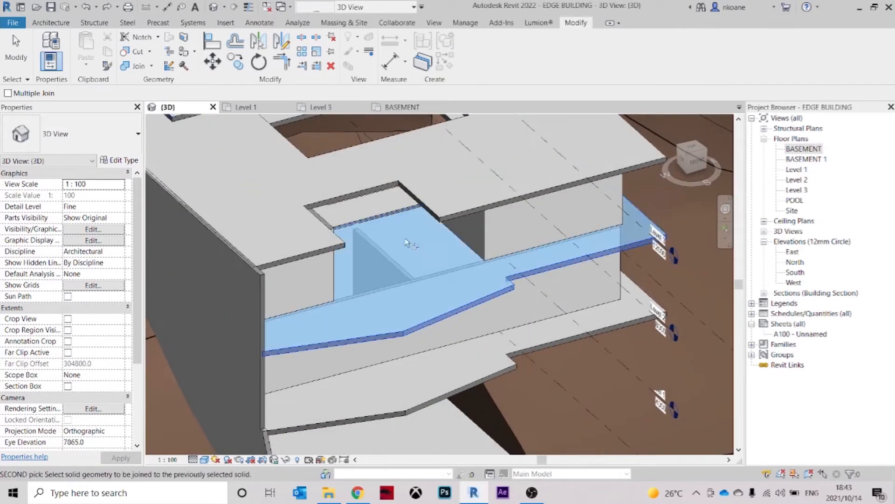
pyautogui.click(393, 217)
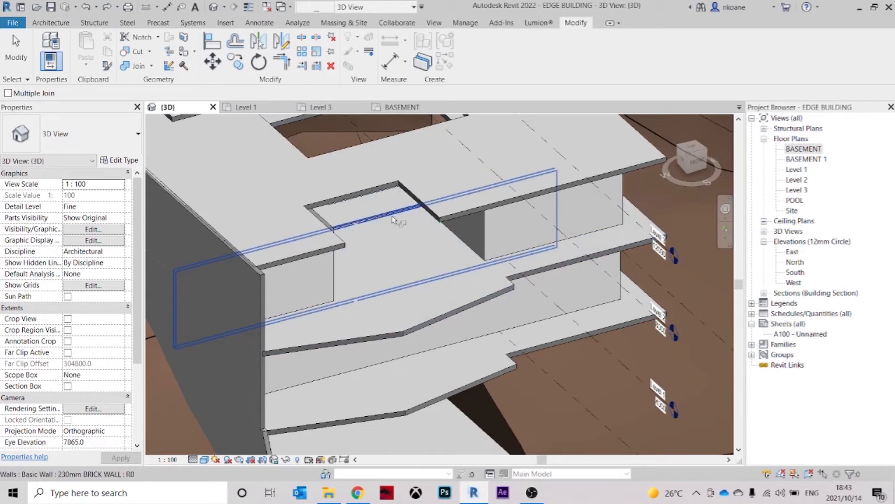
pyautogui.keyDown('shift'); pyautogui.moveTo(392, 215); pyautogui.dragTo(513, 318, button='middle'); pyautogui.keyUp('shift')
pyautogui.press('Escape')
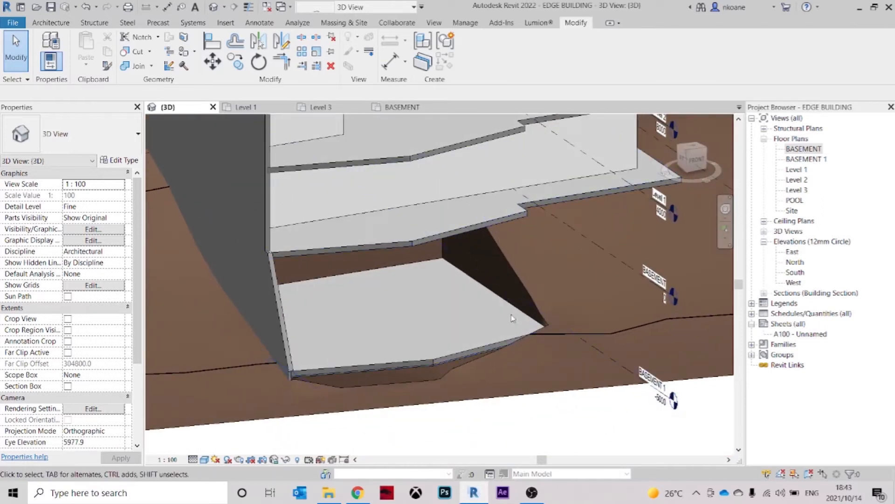
# In the BASEMENT 1 floor plan, set up a 230mm BRICK WALL with base offset 0 and top constraint Unconnected
pyautogui.doubleClick(807, 162)
pyautogui.scroll(4, 409, 366)
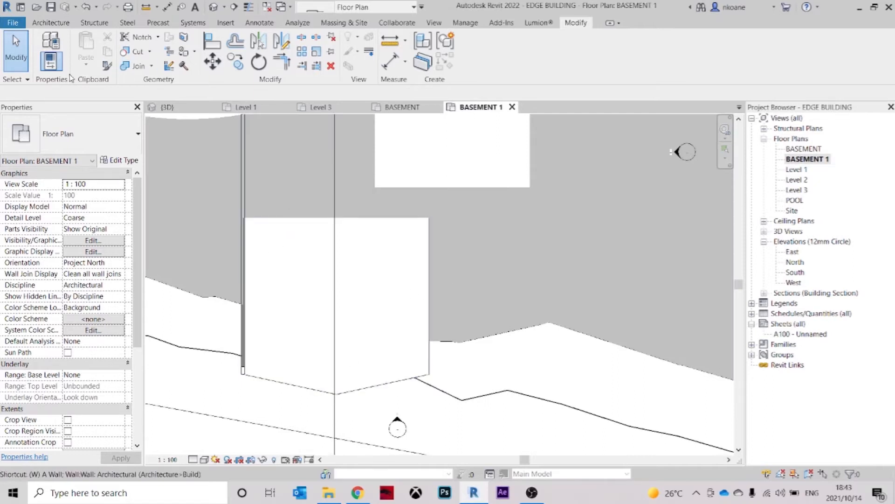
pyautogui.press('w')
pyautogui.press('a')
pyautogui.moveTo(424, 282); pyautogui.dragTo(439, 268, button='middle')
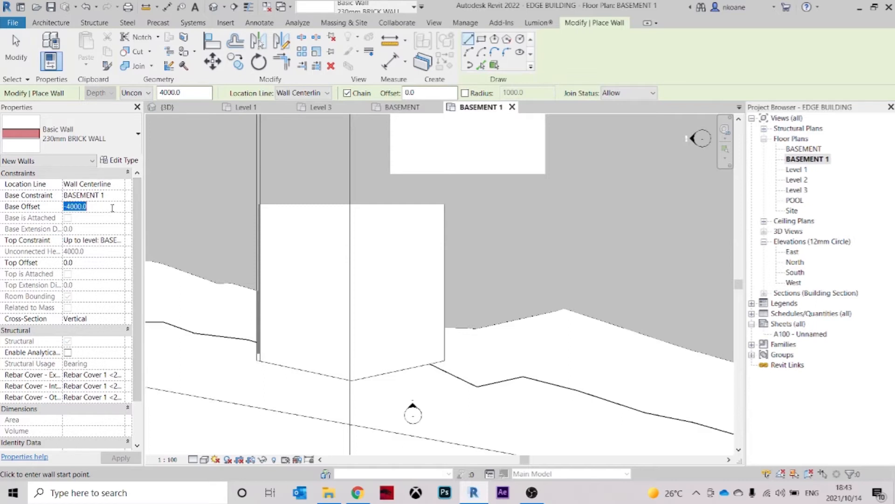
pyautogui.click(120, 241)
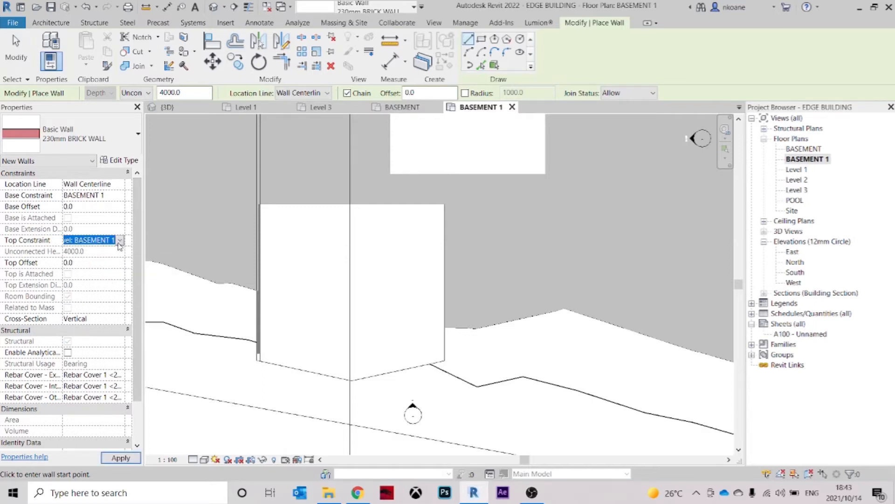
pyautogui.click(120, 241)
pyautogui.click(103, 251)
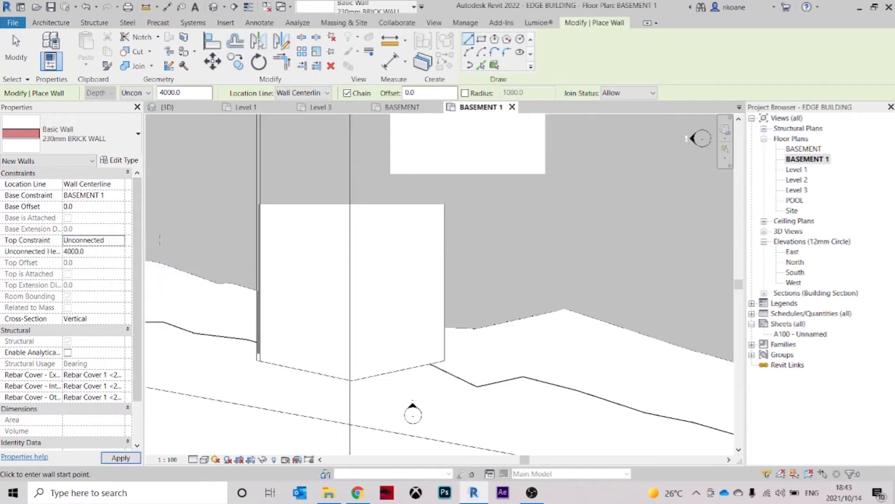
pyautogui.moveTo(389, 286); pyautogui.dragTo(393, 285, button='middle')
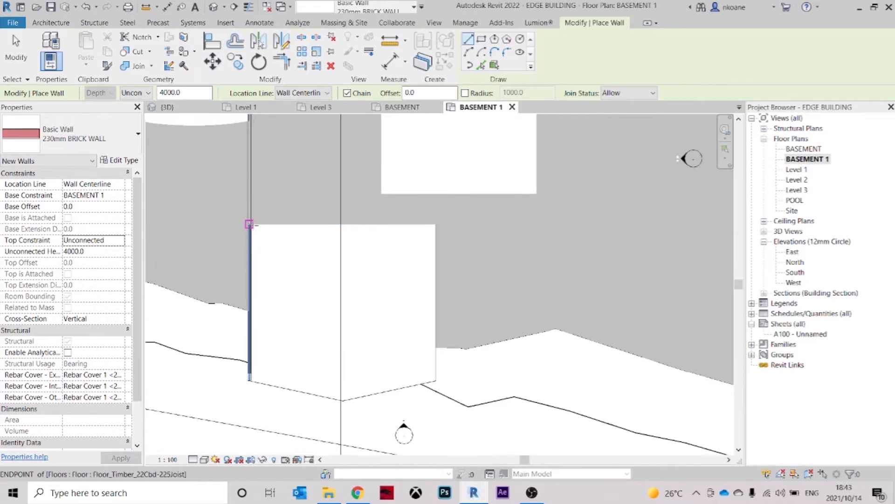
# Draw a 13000 mm wall along the rear edge of the BASEMENT 1 slab and a 10800 mm side wall to its front corner
pyautogui.click(250, 225)
pyautogui.scroll(2, 250, 224)
pyautogui.click(247, 224)
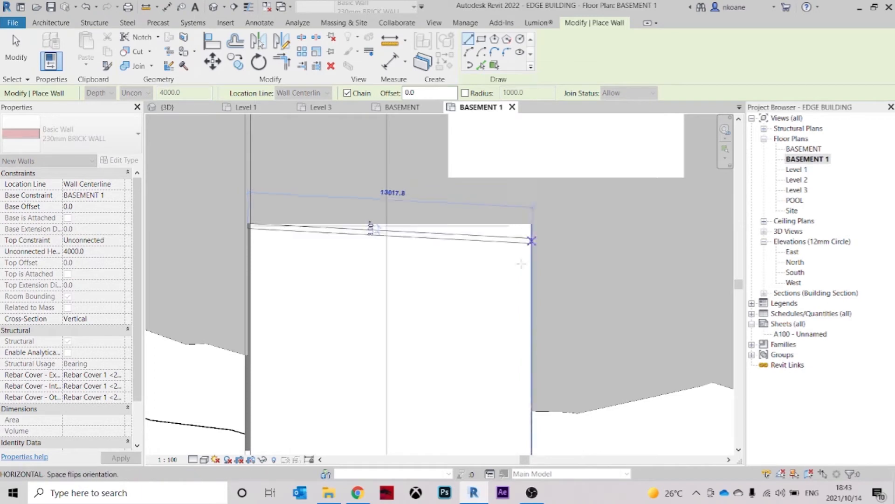
pyautogui.scroll(-2, 538, 225)
pyautogui.scroll(1, 513, 285)
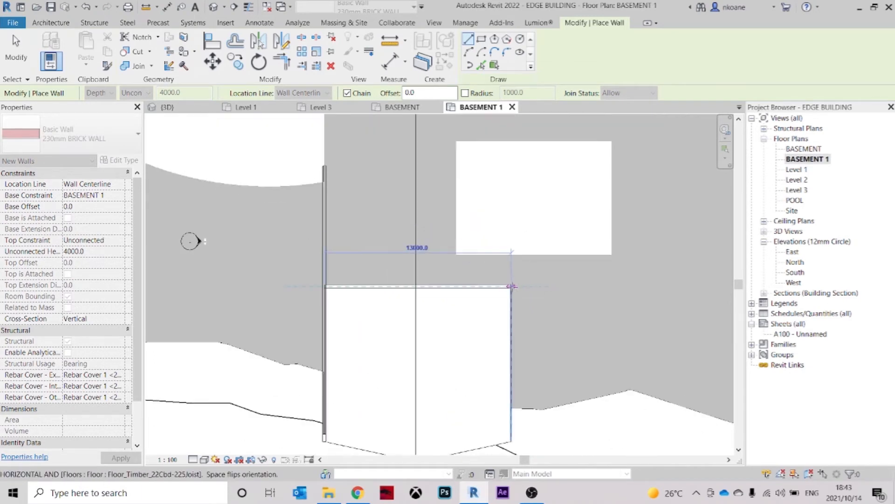
pyautogui.scroll(2, 512, 286)
pyautogui.click(510, 286)
pyautogui.moveTo(506, 399); pyautogui.dragTo(505, 205, button='middle')
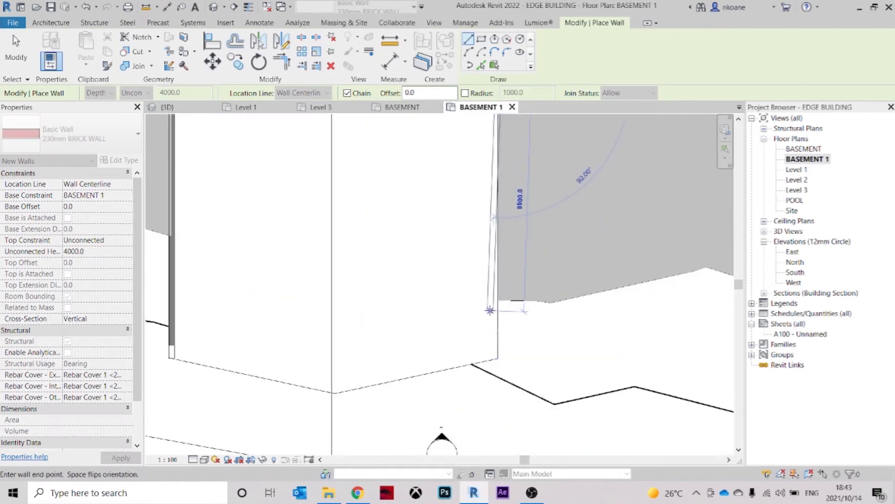
pyautogui.click(498, 358)
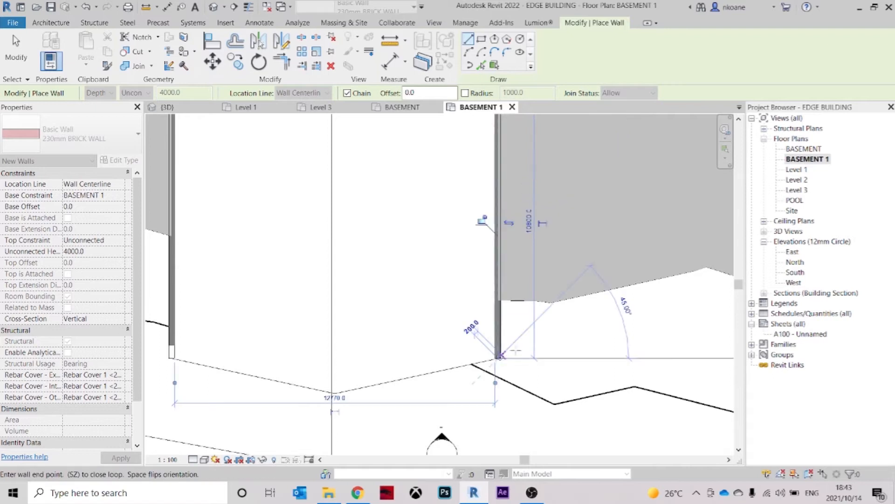
pyautogui.press('Escape')
# In 3D, raise the new rear wall of the BASEMENT 1 room to a height of 5000 mm
pyautogui.click(168, 107)
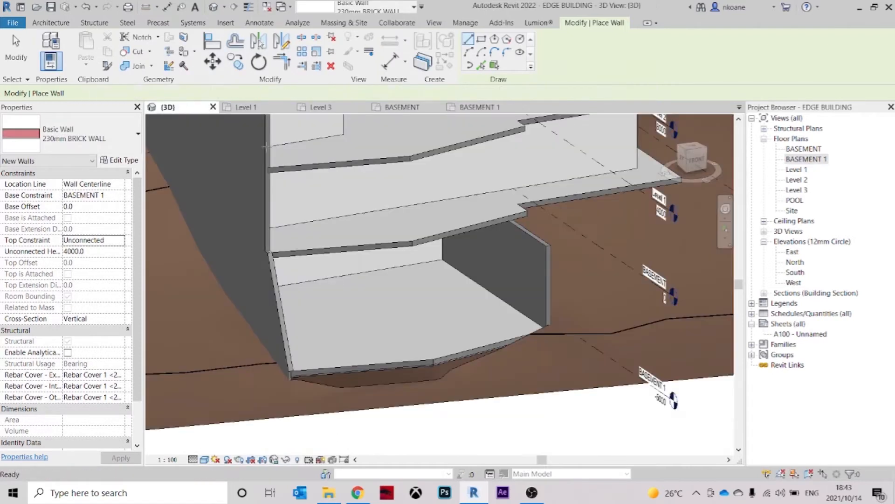
pyautogui.press('Escape')
pyautogui.click(525, 285)
pyautogui.keyDown('shift'); pyautogui.moveTo(532, 288); pyautogui.dragTo(408, 194, button='middle'); pyautogui.keyUp('shift')
pyautogui.click(405, 217)
pyautogui.moveTo(399, 207); pyautogui.dragTo(405, 188)
pyautogui.keyDown('shift'); pyautogui.moveTo(471, 197); pyautogui.dragTo(564, 287, button='middle'); pyautogui.keyUp('shift')
# Raise the new side wall of the BASEMENT 1 room to a height of 5000 mm
pyautogui.click(518, 270)
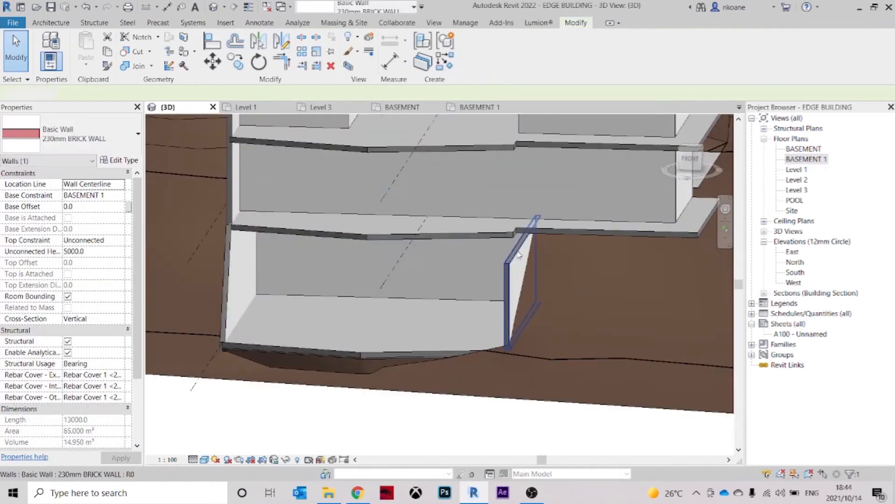
pyautogui.moveTo(523, 229); pyautogui.dragTo(527, 229)
pyautogui.keyDown('shift'); pyautogui.moveTo(537, 259); pyautogui.dragTo(466, 303, button='middle'); pyautogui.keyUp('shift')
pyautogui.scroll(2, 516, 229)
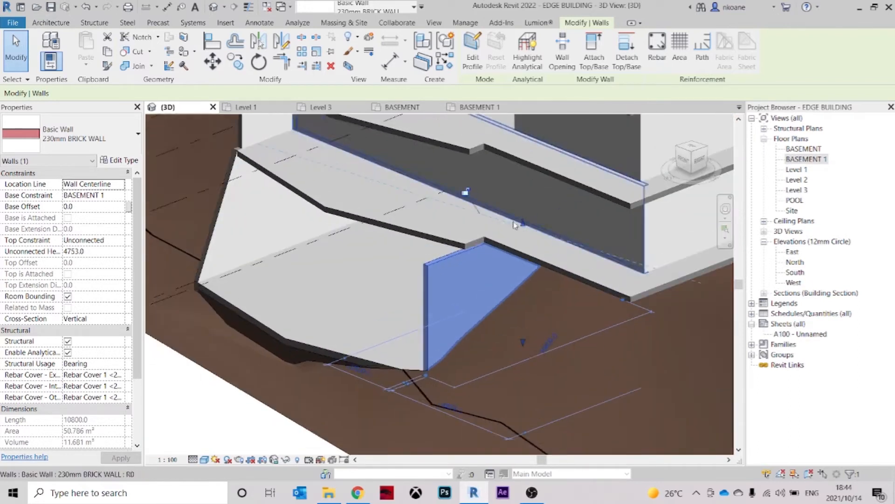
pyautogui.moveTo(525, 222); pyautogui.dragTo(527, 219)
pyautogui.press('Escape')
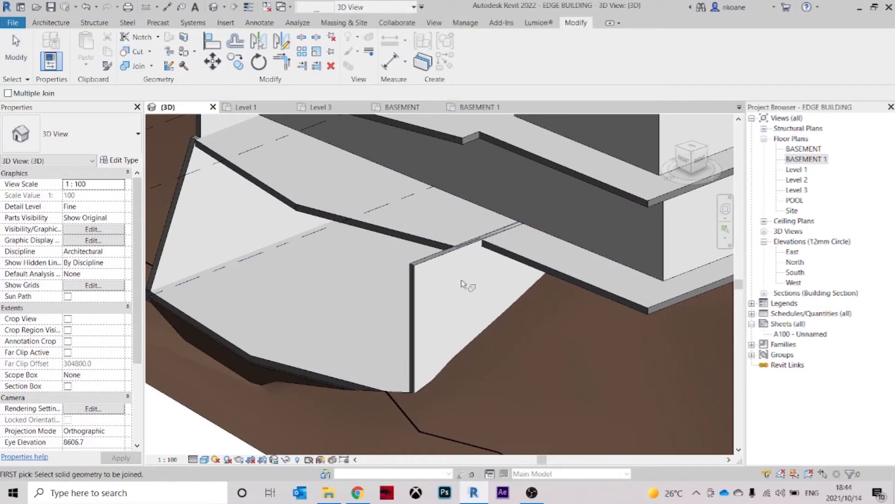
# Join the BASEMENT 1 side wall with the floor slab above so the slab cuts its top
pyautogui.click(443, 260)
pyautogui.click(351, 288)
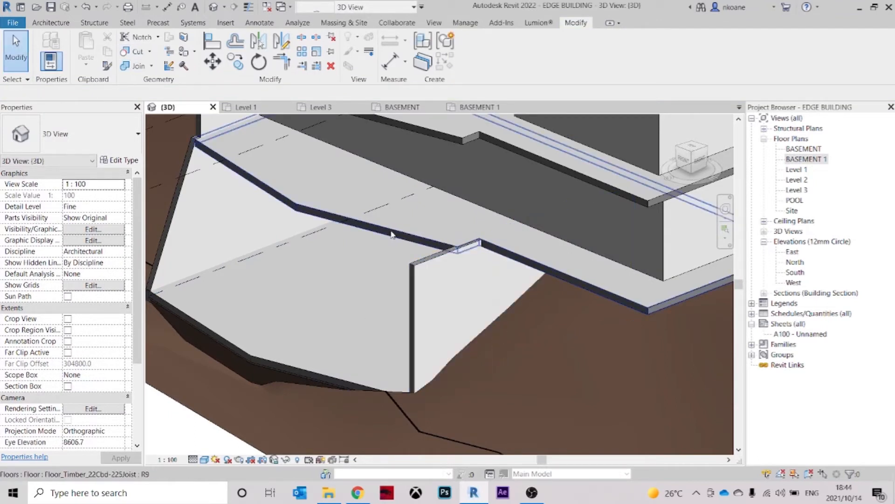
pyautogui.scroll(-5, 390, 235)
pyautogui.keyDown('shift'); pyautogui.moveTo(391, 234); pyautogui.dragTo(516, 255, button='middle'); pyautogui.keyUp('shift')
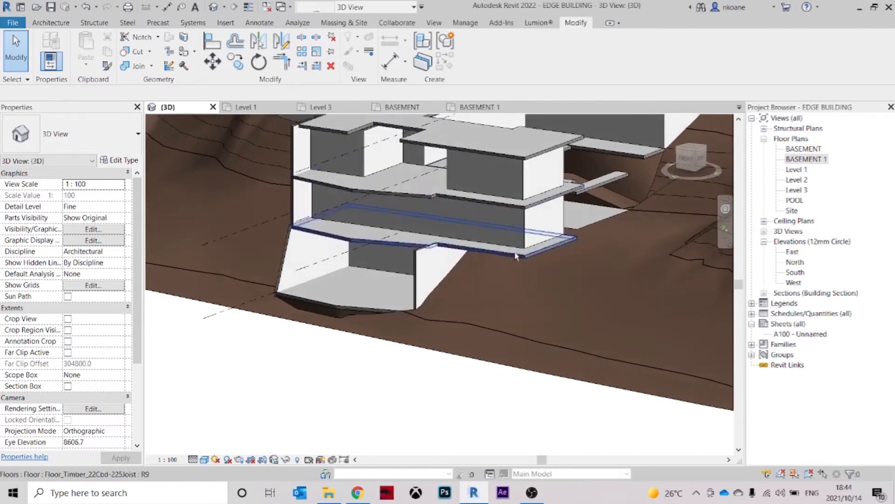
# Examine the stacked walls and slabs of all levels against the terrain from several sides in 3D
pyautogui.click(522, 174)
pyautogui.keyDown('shift'); pyautogui.moveTo(522, 173); pyautogui.dragTo(537, 226, button='middle'); pyautogui.keyUp('shift')
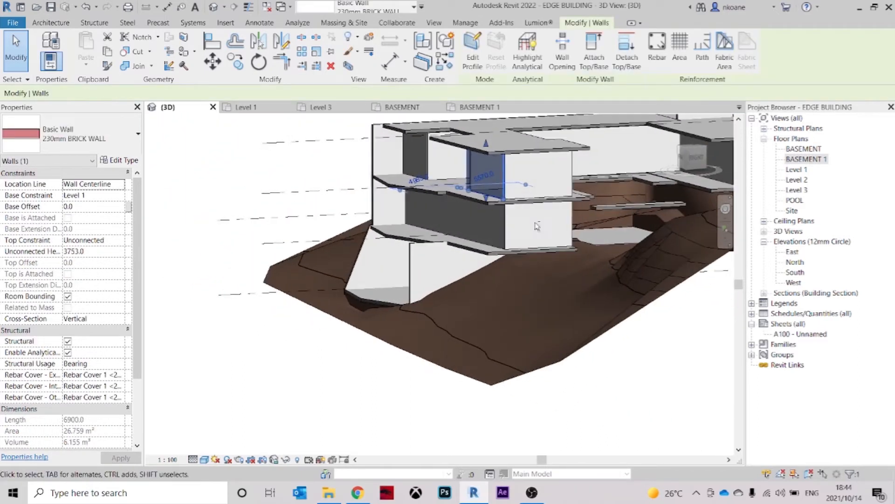
pyautogui.keyDown('shift'); pyautogui.moveTo(481, 242); pyautogui.dragTo(411, 206, button='middle'); pyautogui.keyUp('shift')
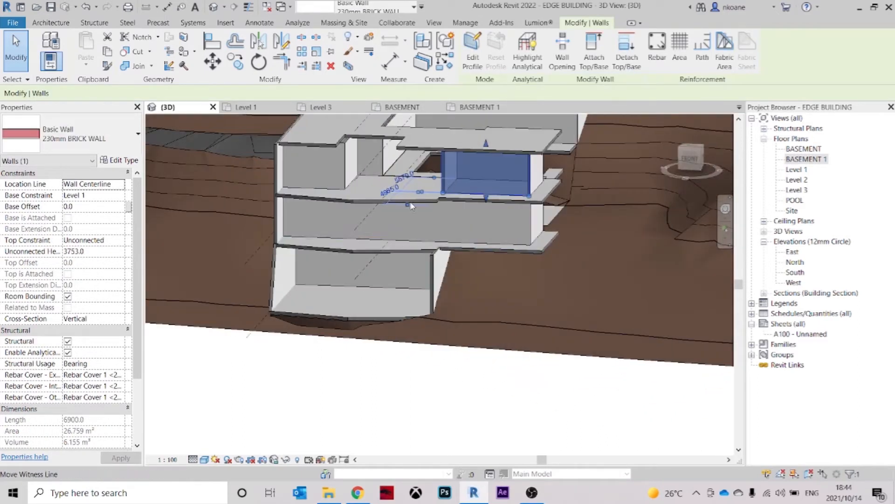
pyautogui.click(434, 252)
pyautogui.keyDown('shift'); pyautogui.moveTo(434, 253); pyautogui.dragTo(491, 312, button='middle'); pyautogui.keyUp('shift')
pyautogui.press('Escape')
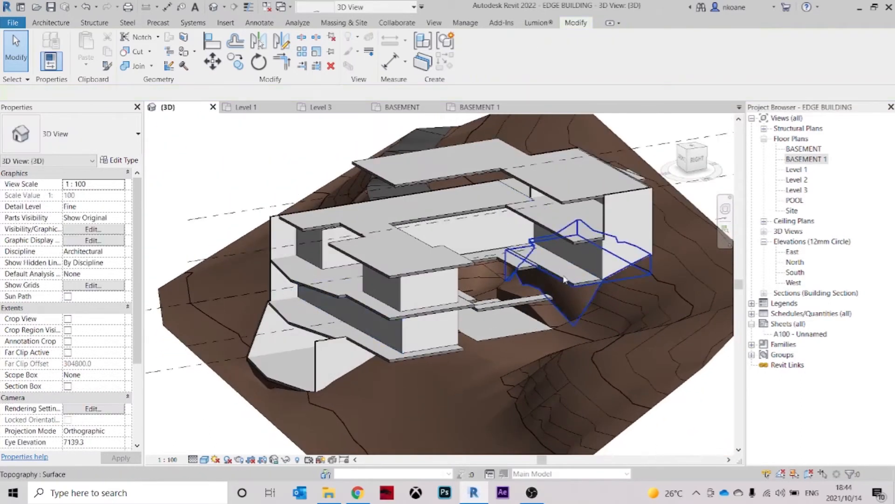
pyautogui.click(575, 298)
pyautogui.keyDown('shift'); pyautogui.moveTo(597, 309); pyautogui.dragTo(318, 238, button='middle'); pyautogui.keyUp('shift')
pyautogui.press('Escape')
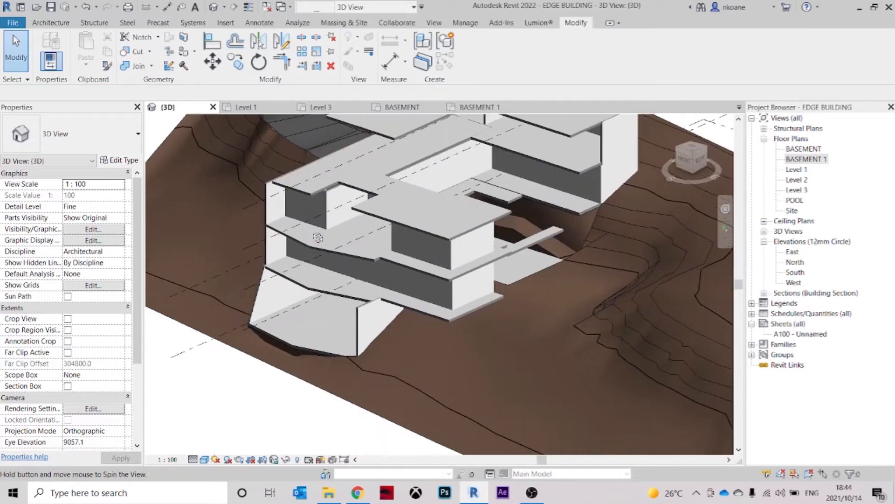
# Shorten the BASEMENT 1 side wall in plan to 8500 mm by setting its front end back from the slab corner
pyautogui.click(361, 327)
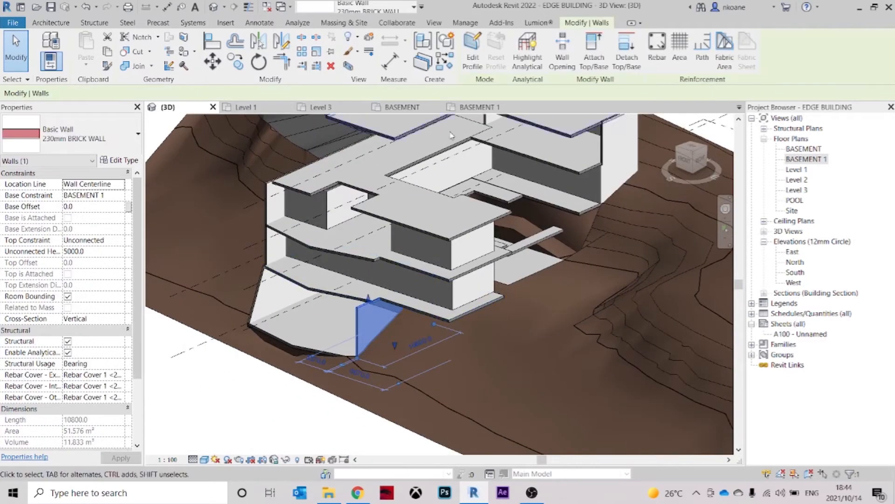
pyautogui.click(475, 107)
pyautogui.moveTo(499, 358); pyautogui.dragTo(498, 300)
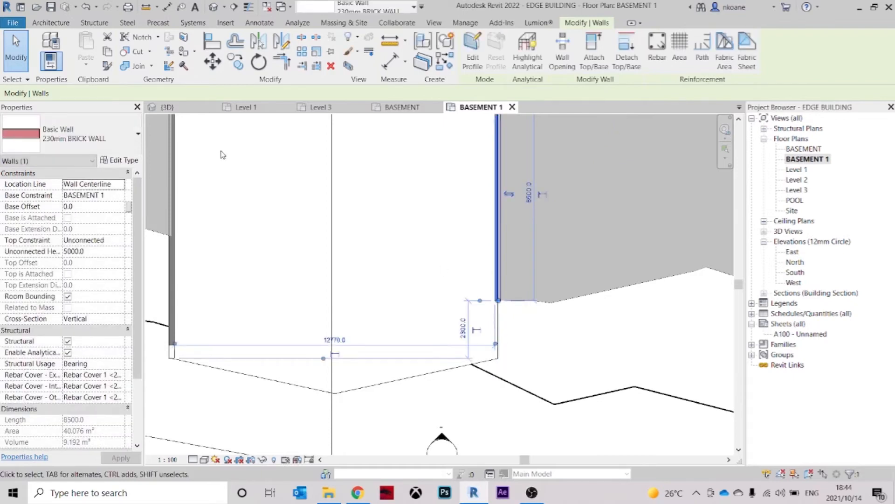
# Fine-adjust the shortened side wall's front end in 3D to meet the notch corner of the slab above
pyautogui.click(187, 107)
pyautogui.scroll(4, 388, 315)
pyautogui.keyDown('shift'); pyautogui.moveTo(390, 319); pyautogui.dragTo(404, 330, button='middle'); pyautogui.keyUp('shift')
pyautogui.scroll(2, 359, 387)
pyautogui.moveTo(368, 374); pyautogui.dragTo(358, 374)
pyautogui.click(367, 323)
pyautogui.keyDown('shift'); pyautogui.moveTo(368, 324); pyautogui.dragTo(629, 264, button='middle'); pyautogui.keyUp('shift')
pyautogui.keyDown('shift'); pyautogui.moveTo(512, 255); pyautogui.dragTo(376, 252, button='middle'); pyautogui.keyUp('shift')
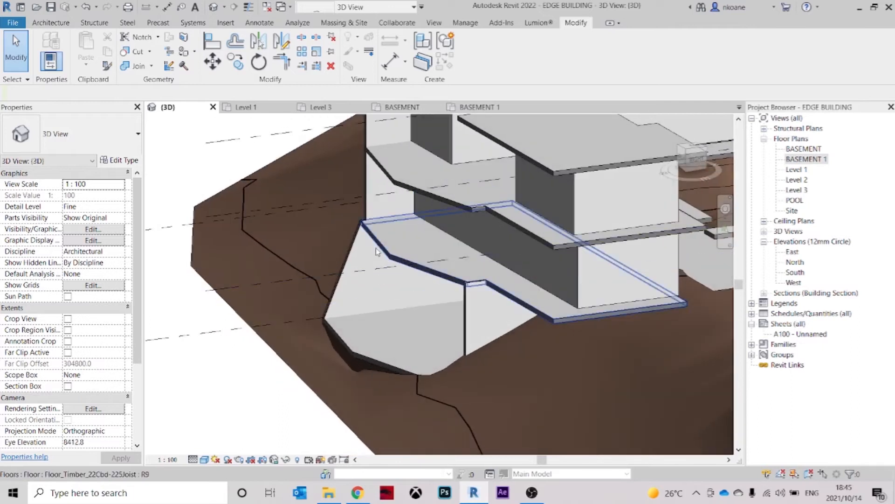
pyautogui.keyDown('shift'); pyautogui.moveTo(448, 278); pyautogui.dragTo(564, 305, button='middle'); pyautogui.keyUp('shift')
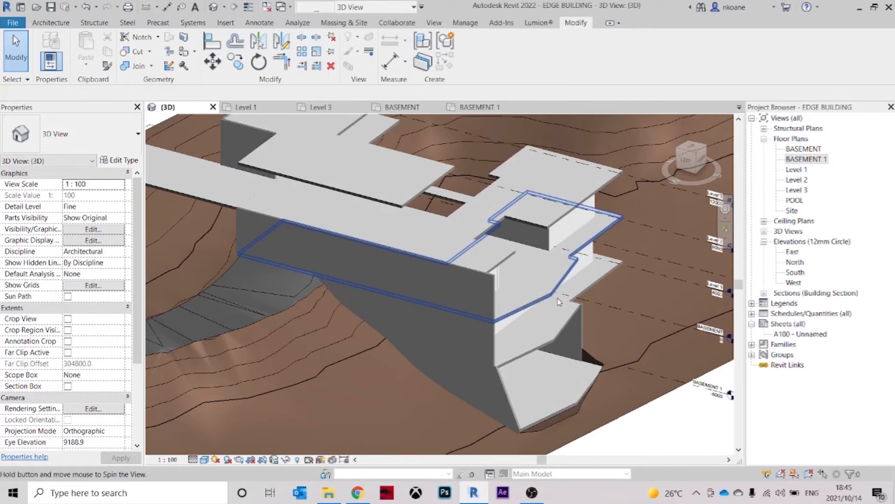
# Open the BASEMENT 1 floor plan and start a new wall matching the existing 230mm brick side wall
pyautogui.moveTo(572, 374)
pyautogui.keyDown('shift'); pyautogui.mouseDown(button='middle')
pyautogui.moveTo(602, 364)
pyautogui.moveTo(562, 362)
pyautogui.mouseUp(button='middle'); pyautogui.keyUp('shift')
pyautogui.click(481, 107)
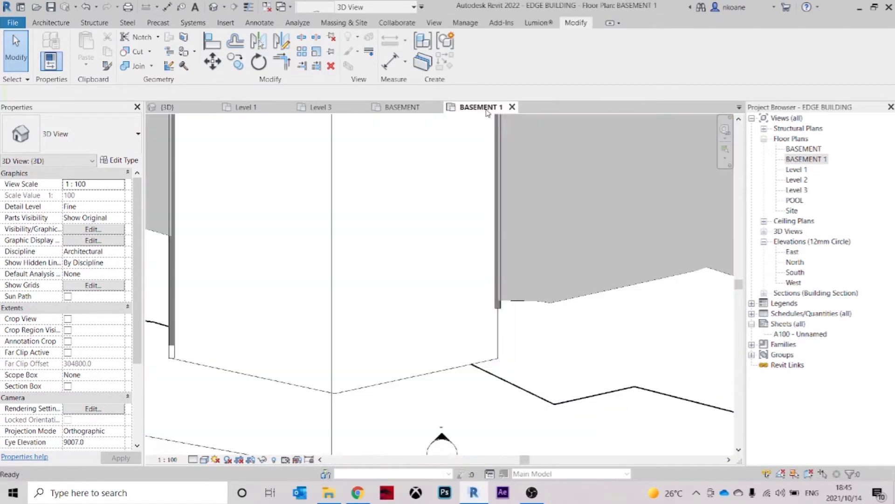
pyautogui.scroll(2, 538, 317)
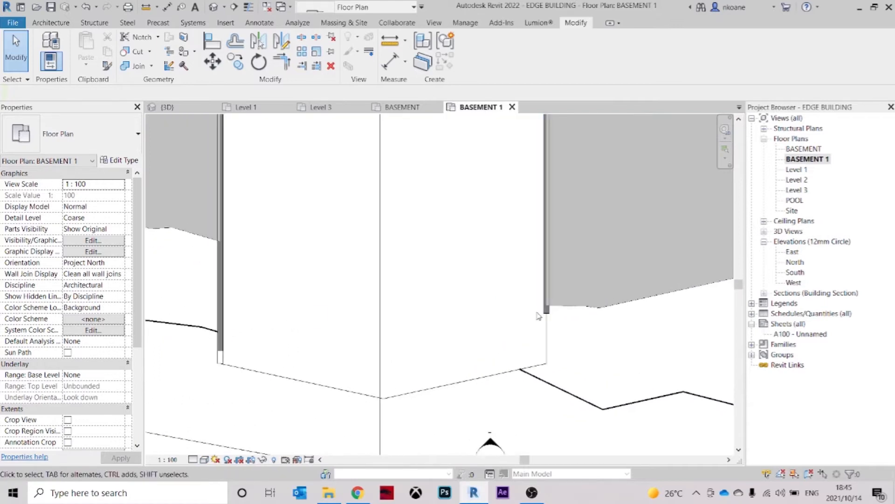
pyautogui.click(544, 310)
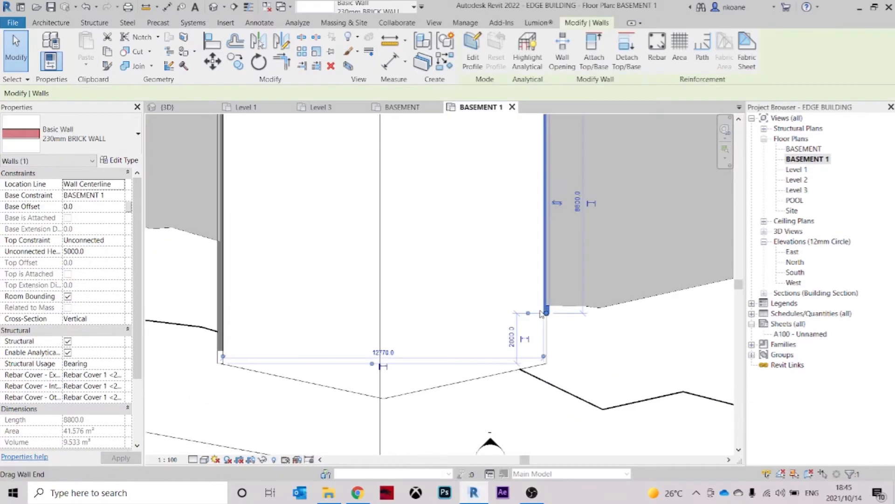
pyautogui.click(443, 62)
pyautogui.click(121, 198)
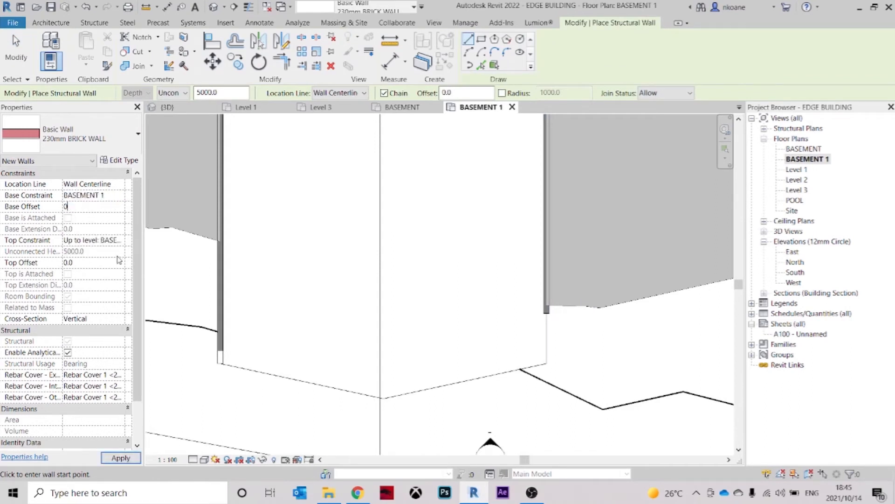
pyautogui.click(125, 243)
pyautogui.click(112, 253)
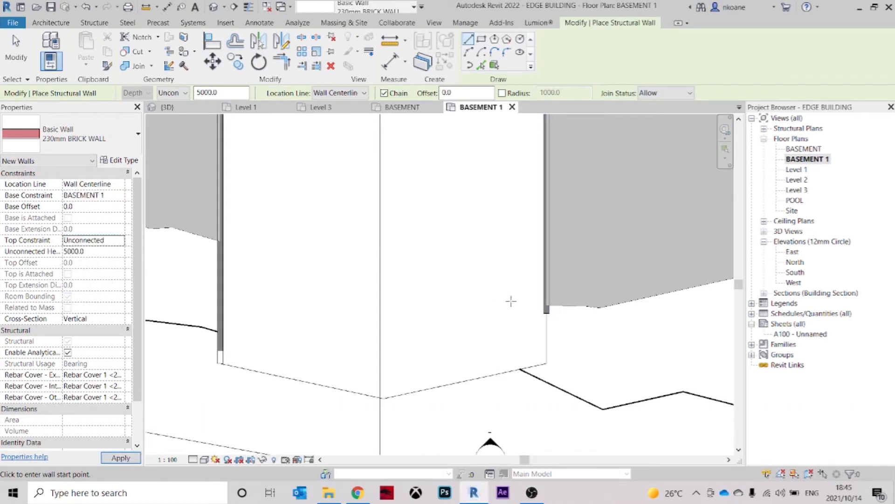
pyautogui.click(547, 312)
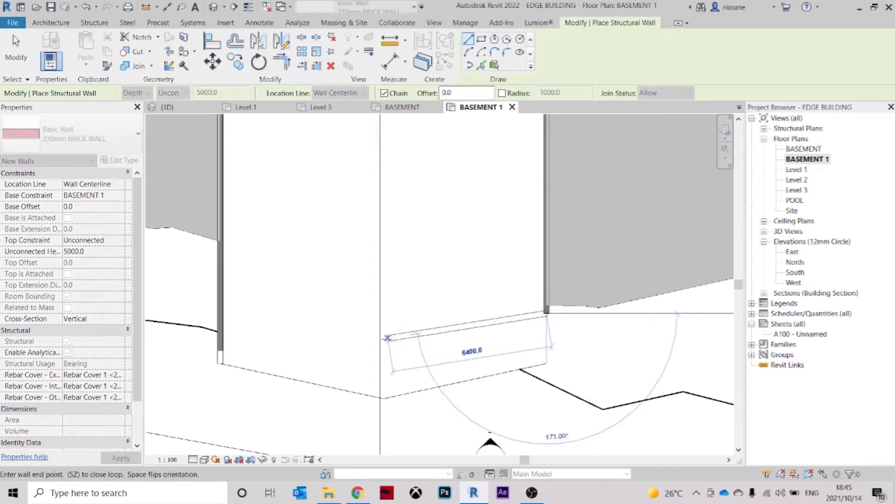
pyautogui.click(382, 399)
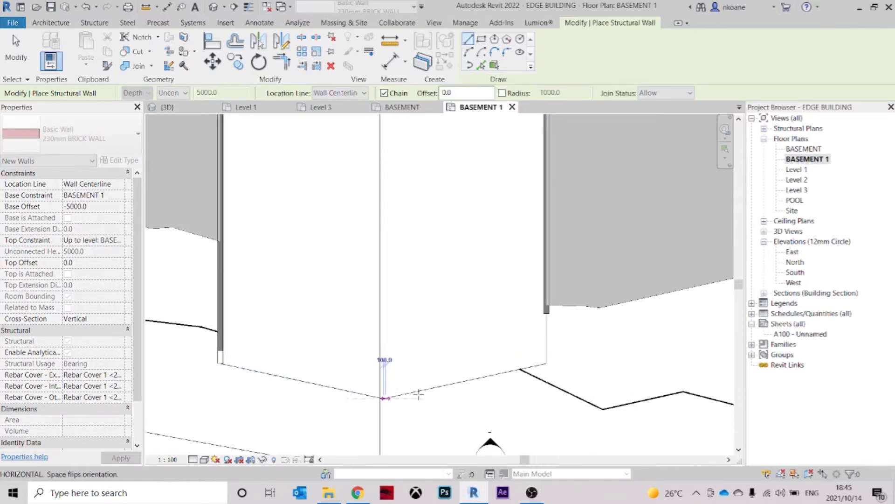
pyautogui.press('Escape')
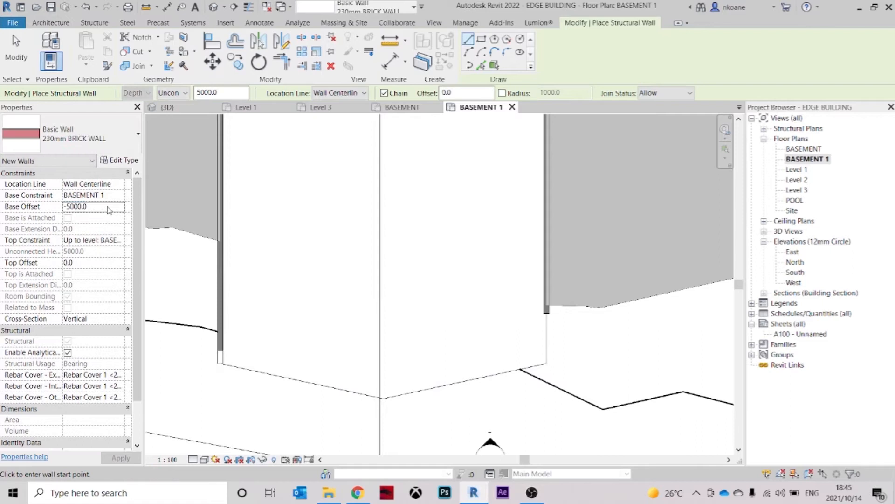
# Draw an unconnected 4000 mm high brick wall with 0 base offset along the right front slab edge, from the middle vertex to the corner
pyautogui.click(121, 240)
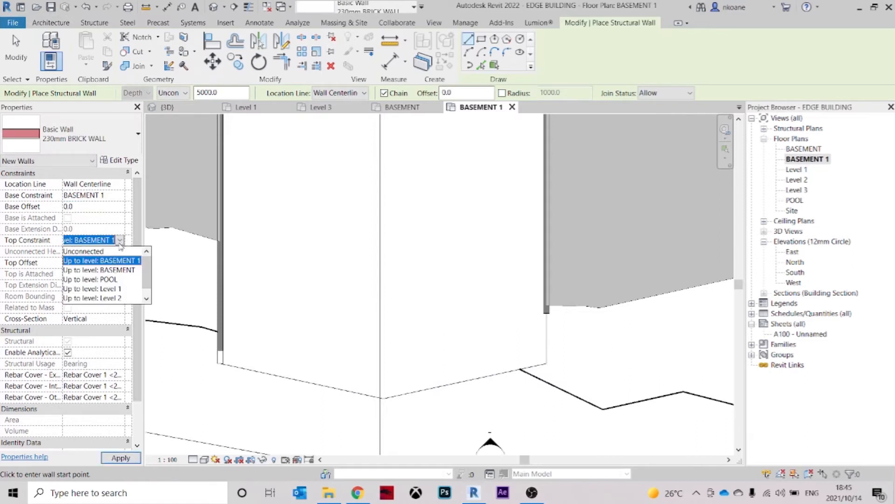
pyautogui.click(107, 251)
pyautogui.click(383, 398)
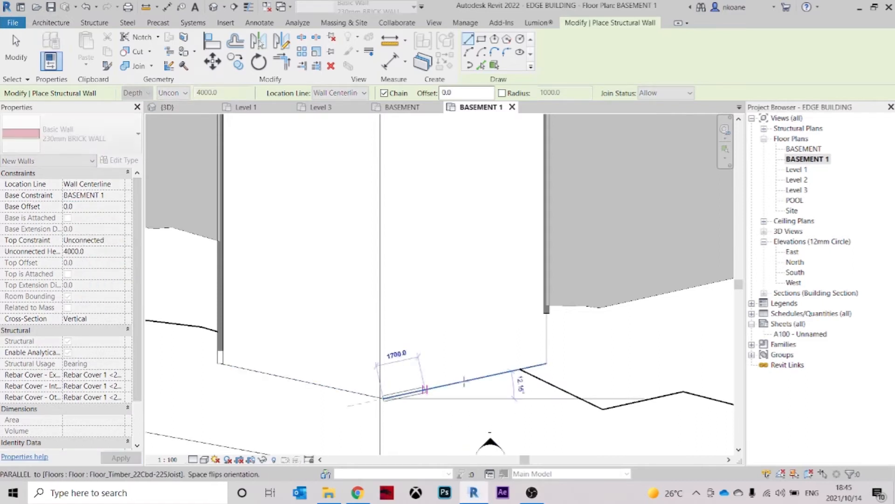
pyautogui.click(546, 363)
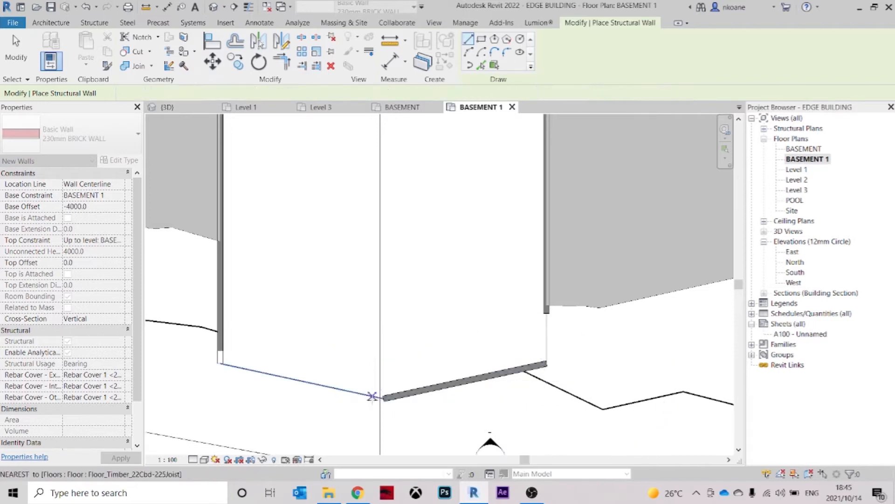
pyautogui.press('Escape')
pyautogui.press('Escape')
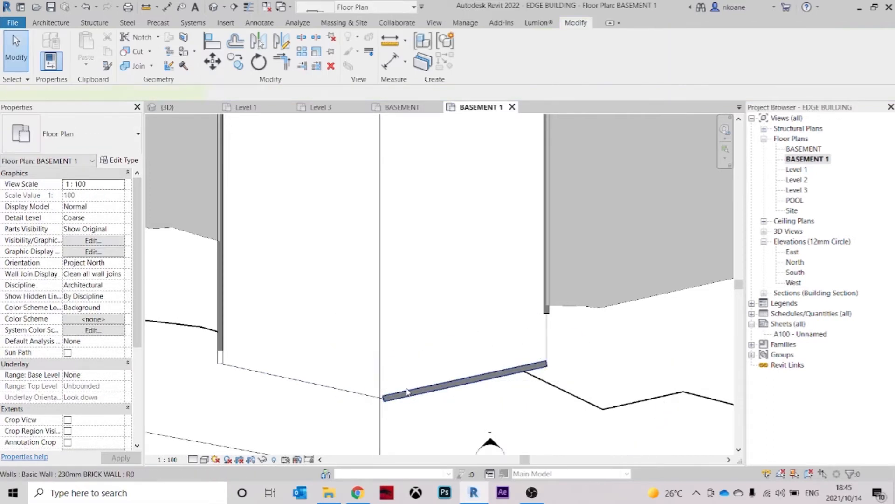
# Draw a matching unconnected 4000 mm high wall with 0 base offset, about 5200 mm long, along the left front slab edge
pyautogui.click(409, 394)
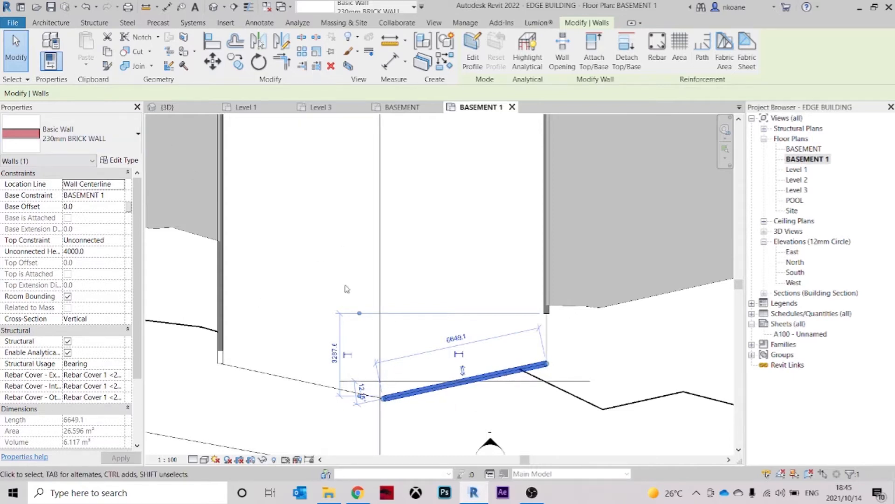
pyautogui.press('c')
pyautogui.press('s')
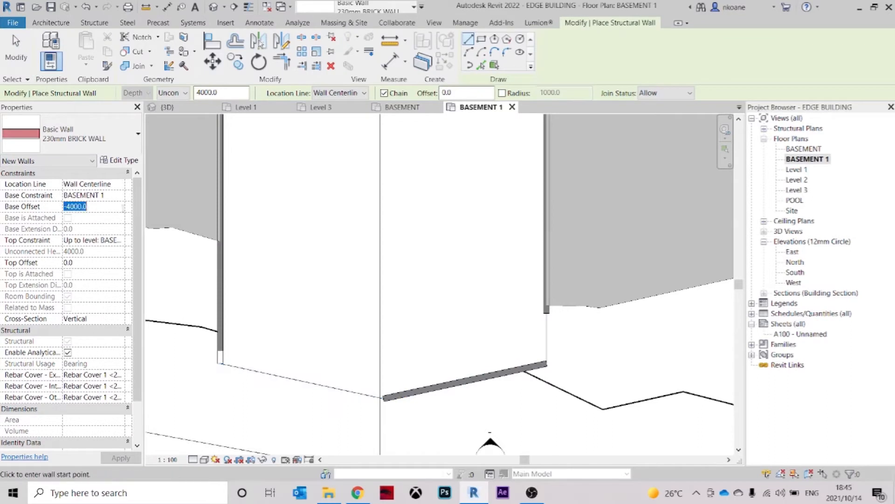
pyautogui.click(121, 240)
pyautogui.click(106, 250)
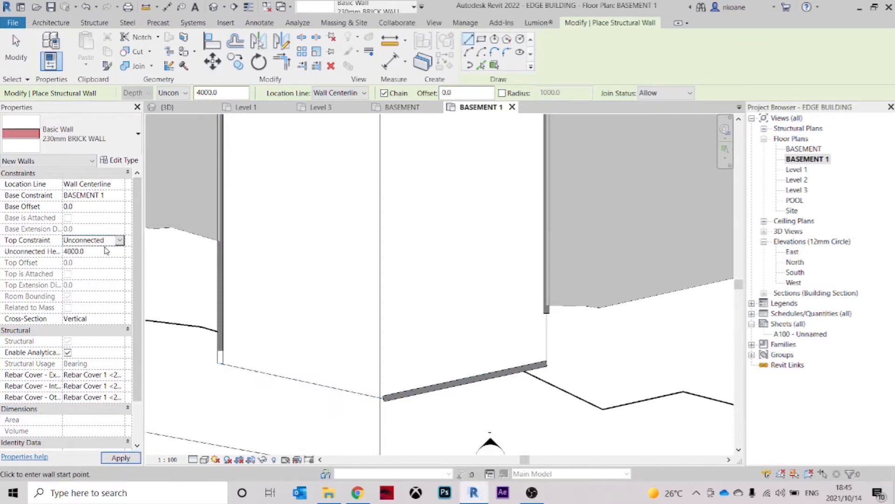
pyautogui.click(372, 397)
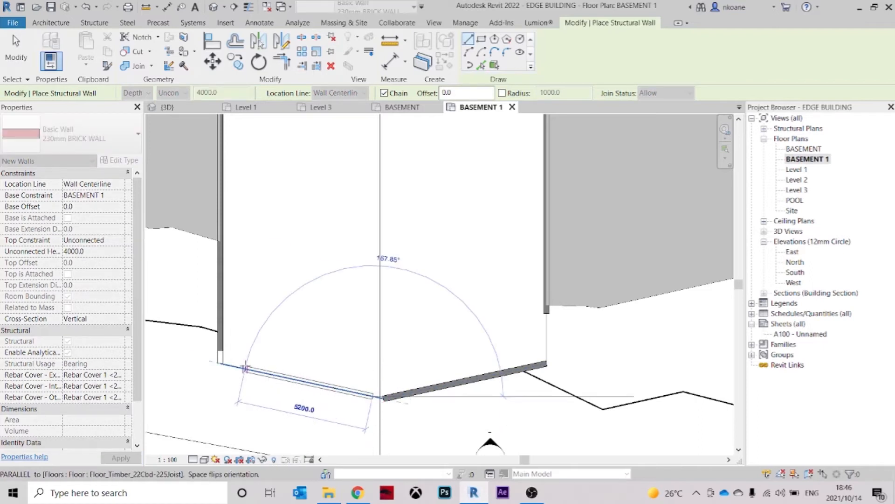
pyautogui.click(244, 368)
pyautogui.press('Escape')
pyautogui.press('Escape')
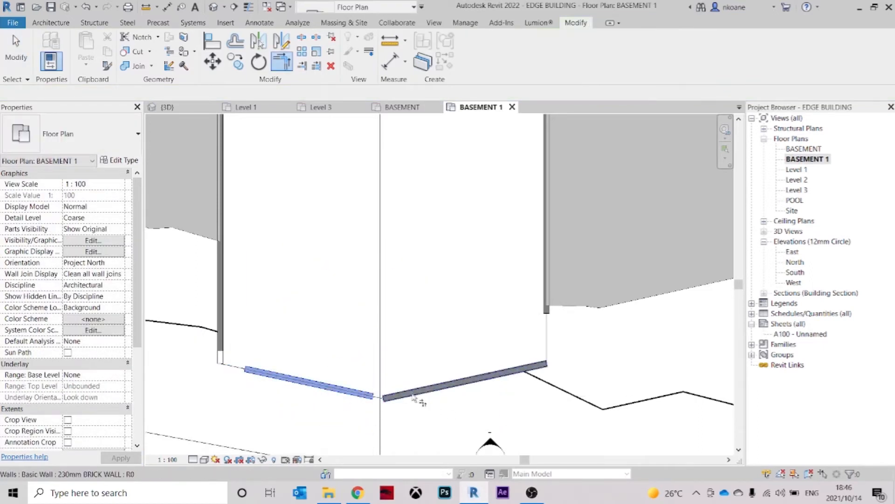
# Trim the two front walls to a common corner and move them together back from the slab edge
pyautogui.click(398, 396)
pyautogui.keyDown('ctrl'); pyautogui.click(360, 393); pyautogui.keyUp('ctrl')
pyautogui.moveTo(366, 390); pyautogui.dragTo(369, 344)
# Extend the left front wall's free end to meet the left side wall
pyautogui.click(347, 349)
pyautogui.click(248, 319)
pyautogui.moveTo(245, 316); pyautogui.dragTo(221, 311)
pyautogui.click(303, 352)
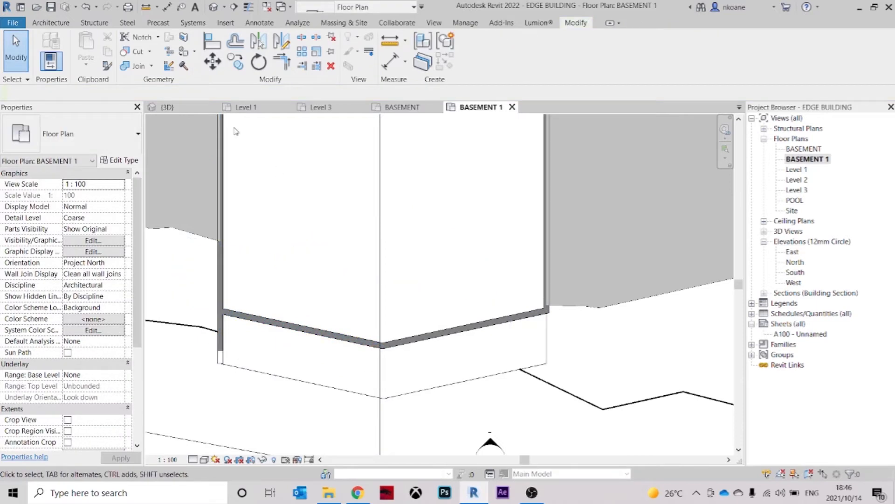
# In the 3D view, raise the right front wall's top toward the underside of the BASEMENT floor, to a height of about 4667 mm
pyautogui.click(196, 111)
pyautogui.keyDown('shift'); pyautogui.moveTo(600, 343); pyautogui.dragTo(423, 323, button='middle'); pyautogui.keyUp('shift')
pyautogui.scroll(3, 428, 298)
pyautogui.click(434, 298)
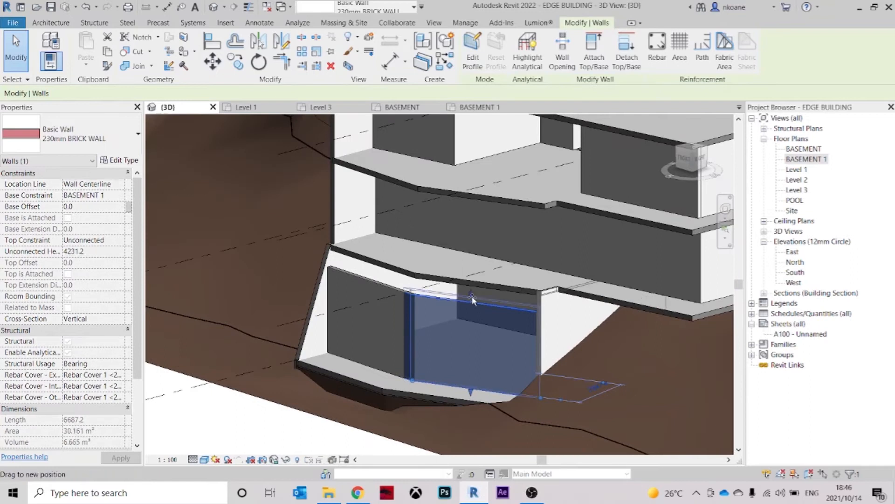
pyautogui.moveTo(473, 279); pyautogui.dragTo(471, 288)
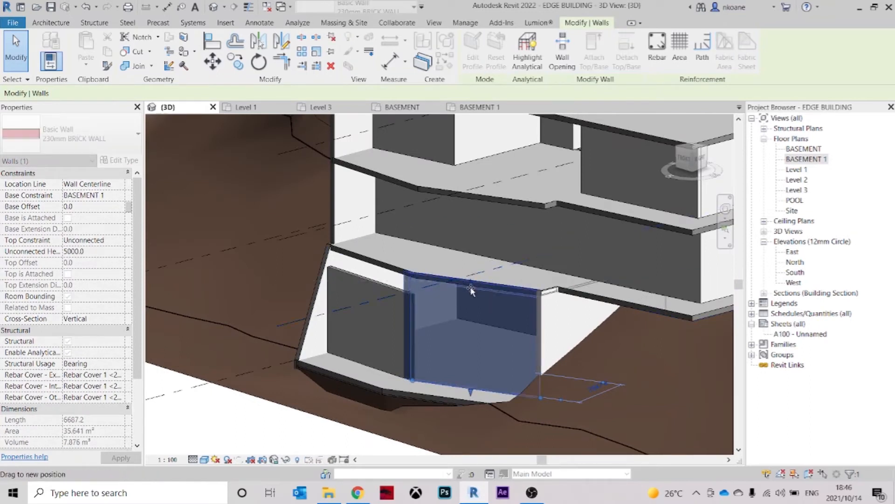
pyautogui.keyDown('shift'); pyautogui.moveTo(435, 307); pyautogui.dragTo(405, 347, button='middle'); pyautogui.keyUp('shift')
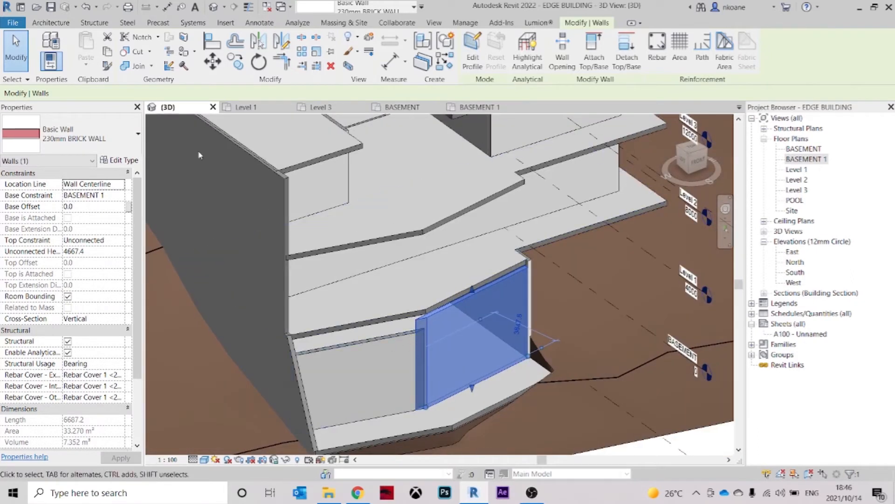
# In the BASEMENT 1 plan, move both angled front walls together slightly further back from the slab edge
pyautogui.click(487, 108)
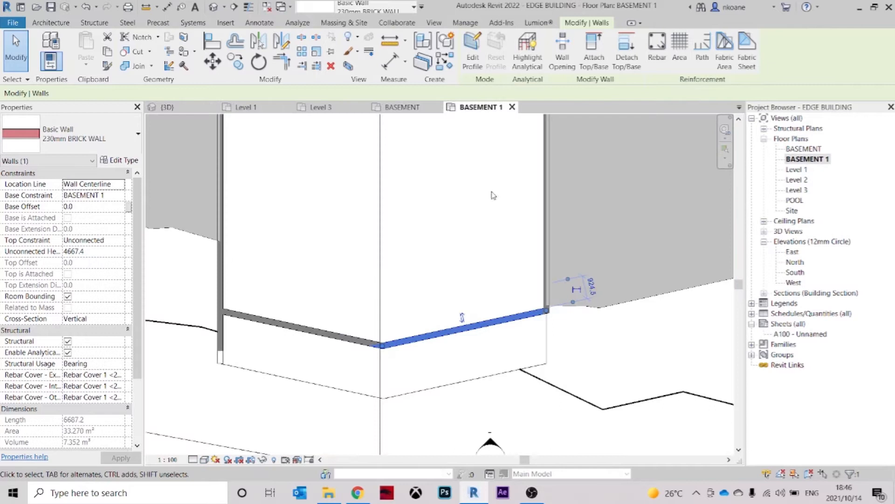
pyautogui.keyDown('ctrl'); pyautogui.click(346, 342); pyautogui.keyUp('ctrl')
pyautogui.scroll(1, 346, 342)
pyautogui.moveTo(355, 333); pyautogui.dragTo(356, 318)
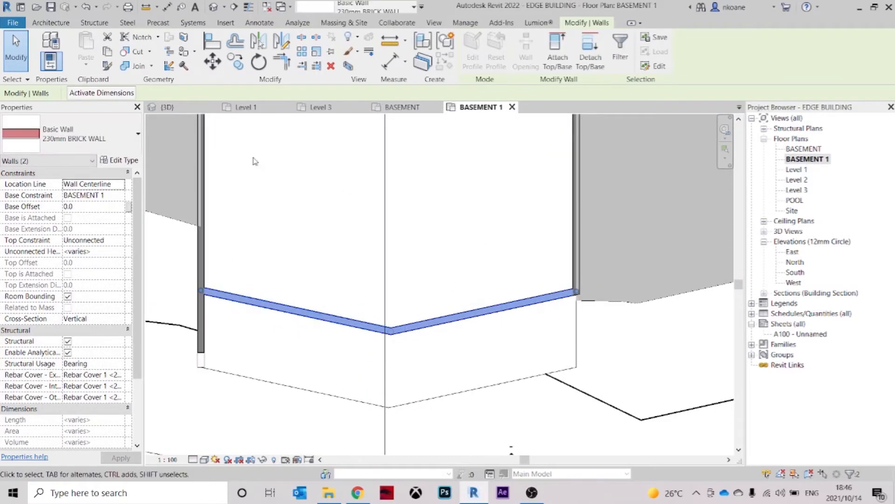
# In the 3D view, edit the BASEMENT floor boundary, aligning the short notch edge with the side wall's face, and finish the sketch
pyautogui.click(190, 109)
pyautogui.click(553, 340)
pyautogui.keyDown('shift'); pyautogui.moveTo(554, 341); pyautogui.dragTo(380, 327, button='middle'); pyautogui.keyUp('shift')
pyautogui.scroll(2, 536, 303)
pyautogui.doubleClick(560, 297)
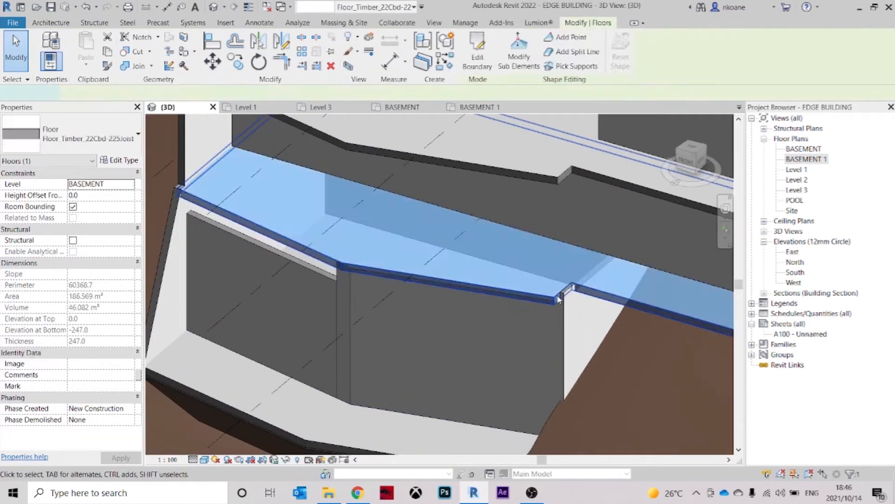
pyautogui.scroll(2, 567, 292)
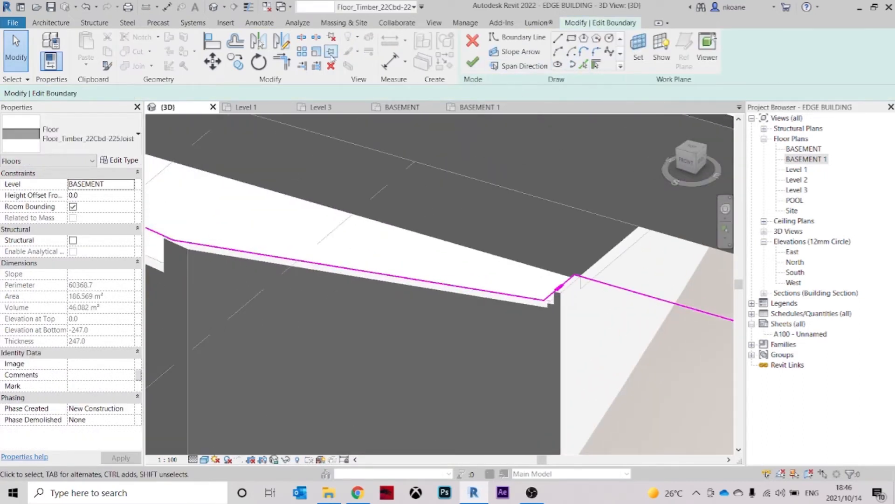
pyautogui.click(213, 42)
pyautogui.scroll(2, 570, 281)
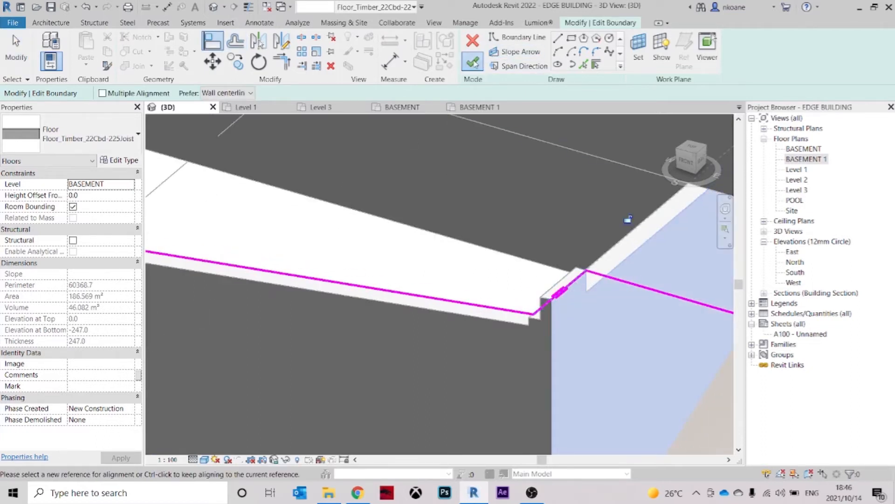
pyautogui.click(475, 64)
pyautogui.click(536, 295)
# Select the right front wall from the front view and adjust its top to the underside of the BASEMENT floor
pyautogui.scroll(-5, 527, 220)
pyautogui.moveTo(528, 221)
pyautogui.keyDown('shift'); pyautogui.mouseDown(button='middle')
pyautogui.moveTo(583, 247)
pyautogui.moveTo(374, 306)
pyautogui.moveTo(424, 194)
pyautogui.moveTo(393, 228)
pyautogui.mouseUp(button='middle'); pyautogui.keyUp('shift')
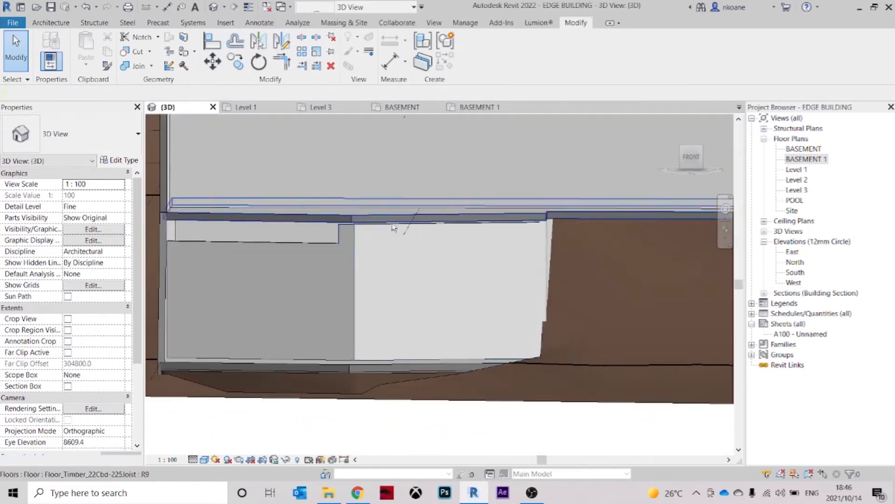
pyautogui.click(400, 242)
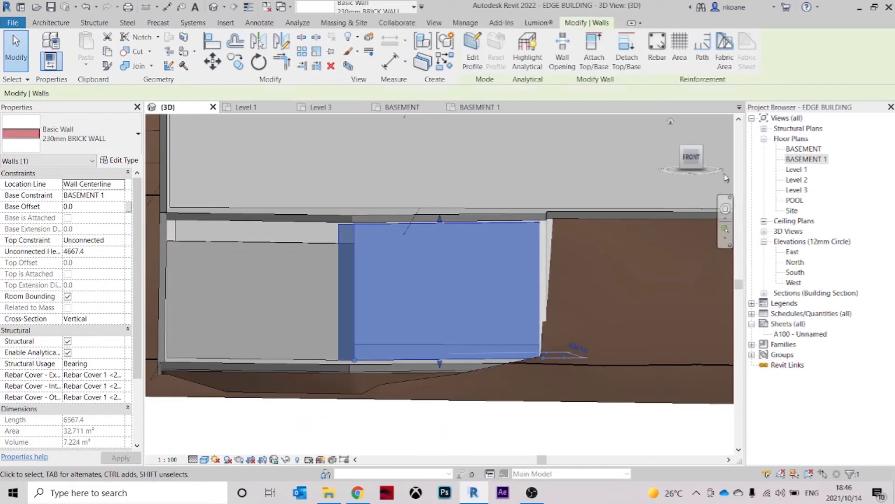
pyautogui.click(693, 159)
pyautogui.moveTo(440, 189); pyautogui.dragTo(438, 186)
# Raise the left front wall's top to the underside of the BASEMENT floor, giving an unconnected height of 4753 mm
pyautogui.moveTo(396, 202); pyautogui.dragTo(647, 235, button='middle')
pyautogui.click(517, 252)
pyautogui.moveTo(443, 247); pyautogui.dragTo(443, 221)
pyautogui.scroll(-1, 444, 224)
pyautogui.scroll(2, 444, 266)
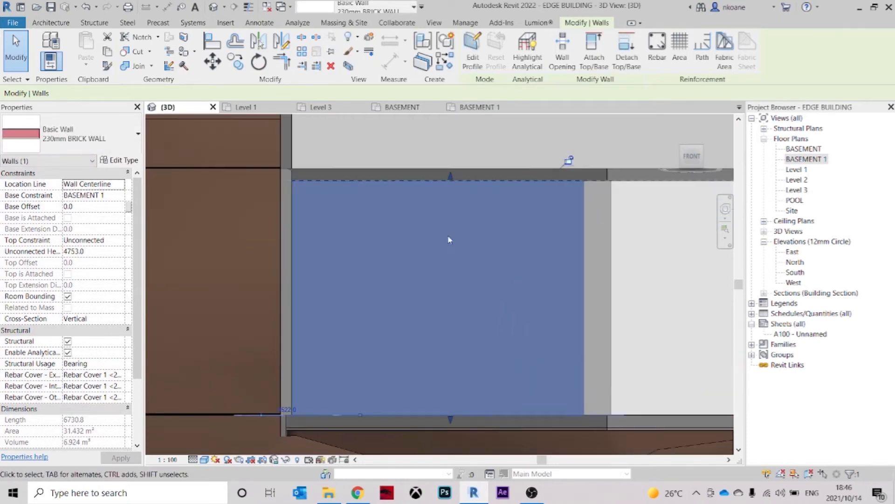
pyautogui.scroll(-5, 438, 247)
pyautogui.scroll(1, 440, 280)
pyautogui.keyDown('shift'); pyautogui.moveTo(464, 282); pyautogui.dragTo(525, 358, button='middle'); pyautogui.keyUp('shift')
pyautogui.click(529, 364)
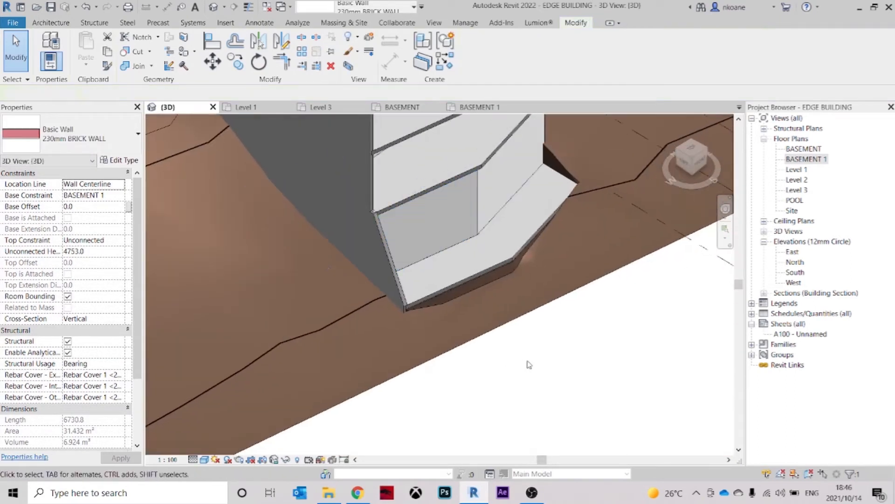
# Join the geometry of the sloping side wall and the BASEMENT floor at their shared front corner
pyautogui.keyDown('shift'); pyautogui.moveTo(594, 340); pyautogui.dragTo(607, 287, button='middle'); pyautogui.keyUp('shift')
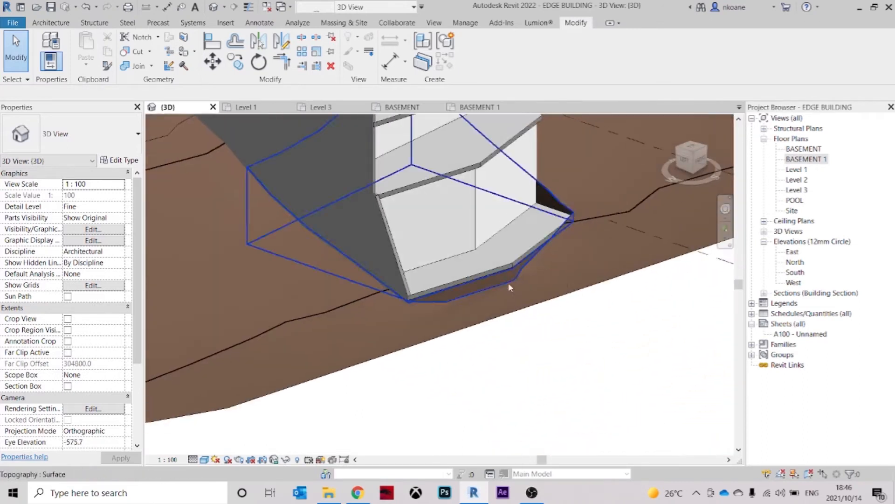
pyautogui.scroll(-2, 509, 288)
pyautogui.moveTo(510, 287); pyautogui.dragTo(508, 400, button='middle')
pyautogui.scroll(5, 567, 435)
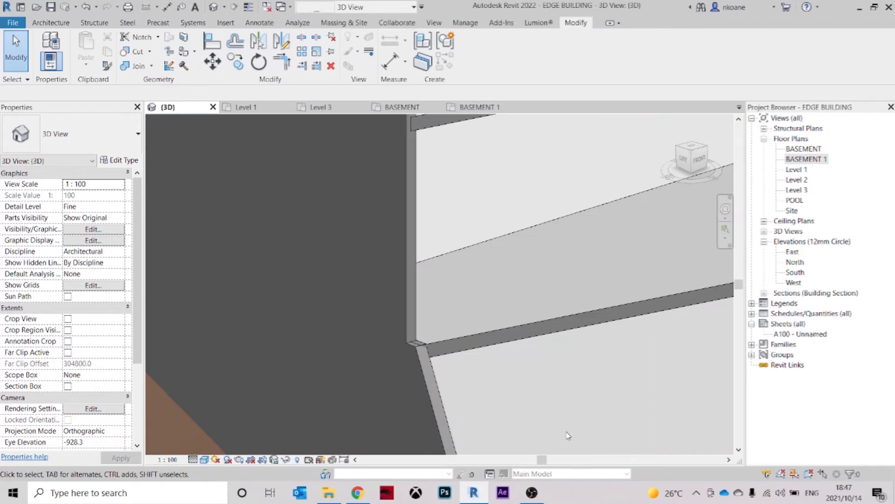
pyautogui.click(136, 66)
pyautogui.click(418, 353)
pyautogui.click(447, 344)
pyautogui.scroll(-5, 373, 335)
pyautogui.keyDown('shift'); pyautogui.moveTo(516, 330); pyautogui.dragTo(459, 269, button='middle'); pyautogui.keyUp('shift')
pyautogui.press('Escape')
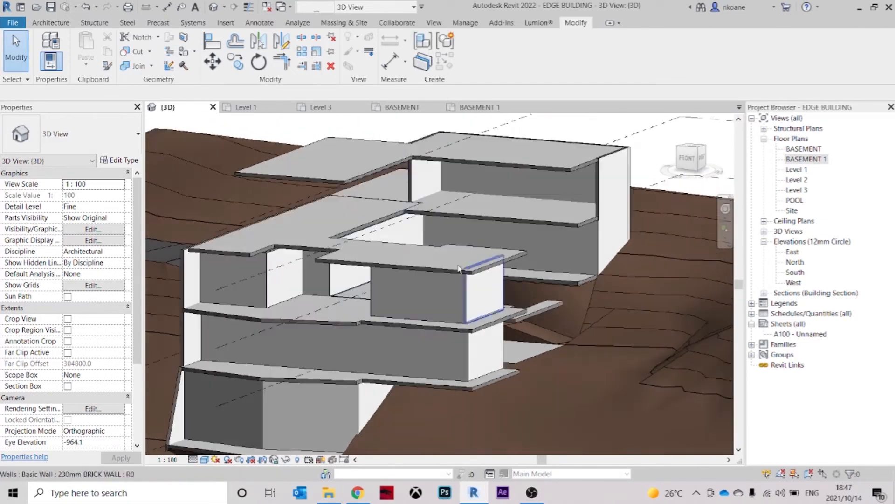
pyautogui.scroll(3, 380, 198)
pyautogui.click(379, 199)
pyautogui.moveTo(400, 288); pyautogui.dragTo(446, 366, button='middle')
pyautogui.scroll(3, 446, 337)
pyautogui.press('Escape')
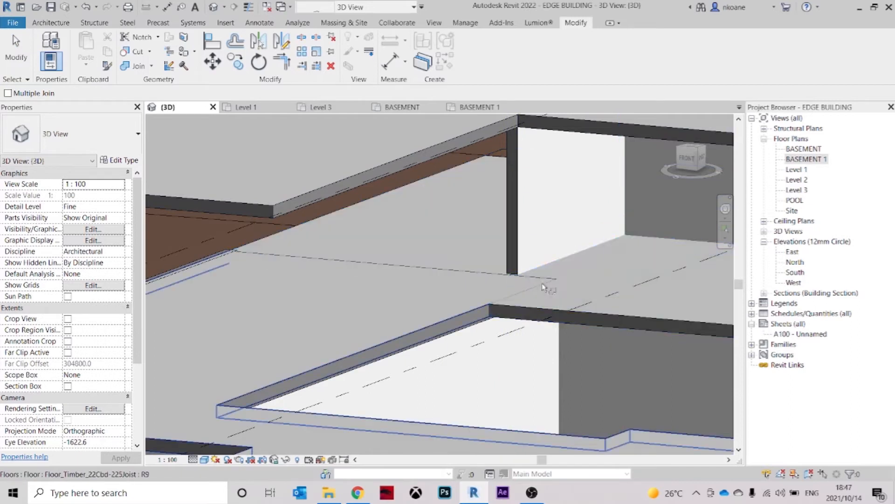
pyautogui.scroll(-5, 425, 292)
pyautogui.moveTo(426, 293); pyautogui.dragTo(456, 298, button='middle')
pyautogui.press('Escape')
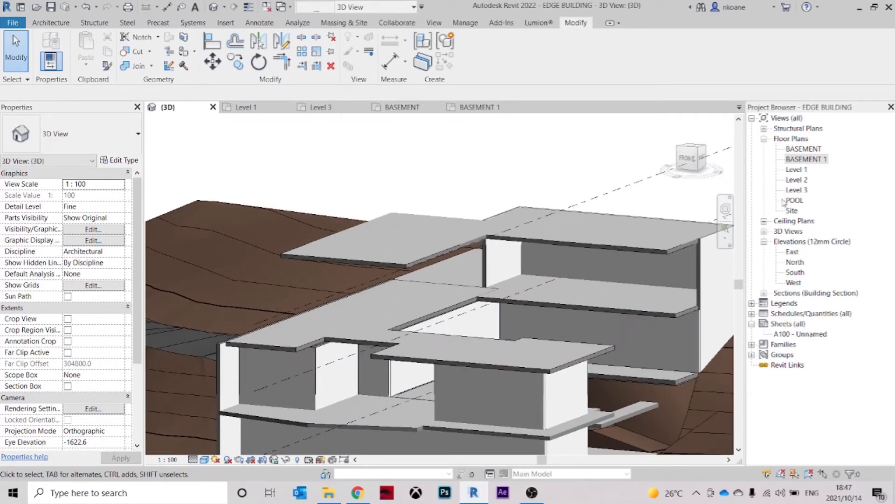
# Open the Level 2 floor plan and set up a 230mm BRICK WALL based on Level 2, with an unconnected height of 4000 mm
pyautogui.doubleClick(803, 181)
pyautogui.scroll(5, 394, 177)
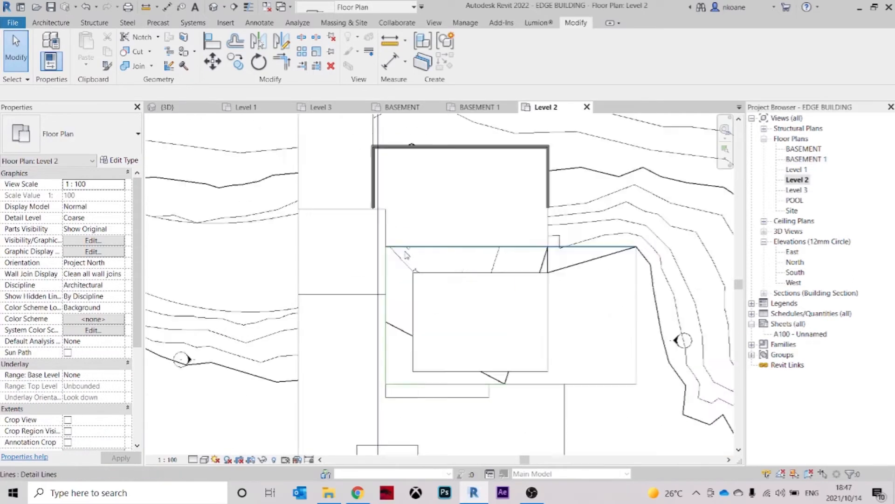
pyautogui.click(193, 110)
pyautogui.keyDown('shift'); pyautogui.moveTo(401, 298); pyautogui.dragTo(384, 141, button='middle'); pyautogui.keyUp('shift')
pyautogui.click(553, 114)
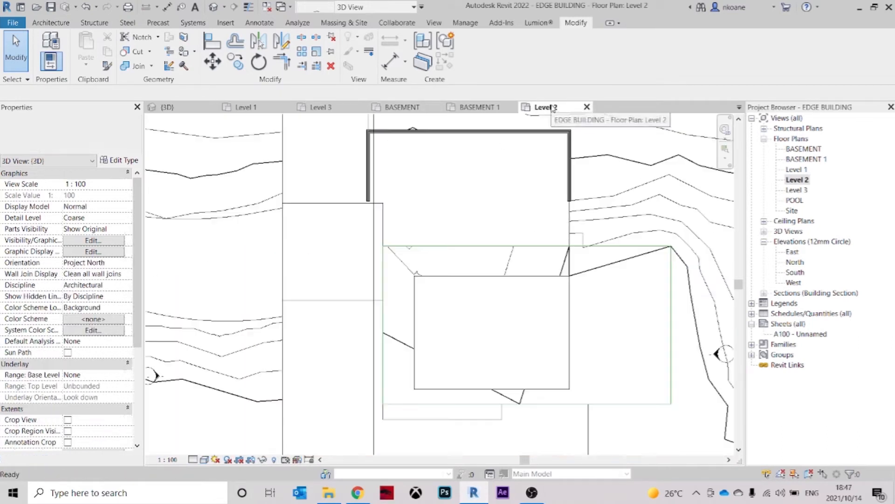
pyautogui.moveTo(380, 191); pyautogui.dragTo(449, 218, button='middle')
pyautogui.press('a')
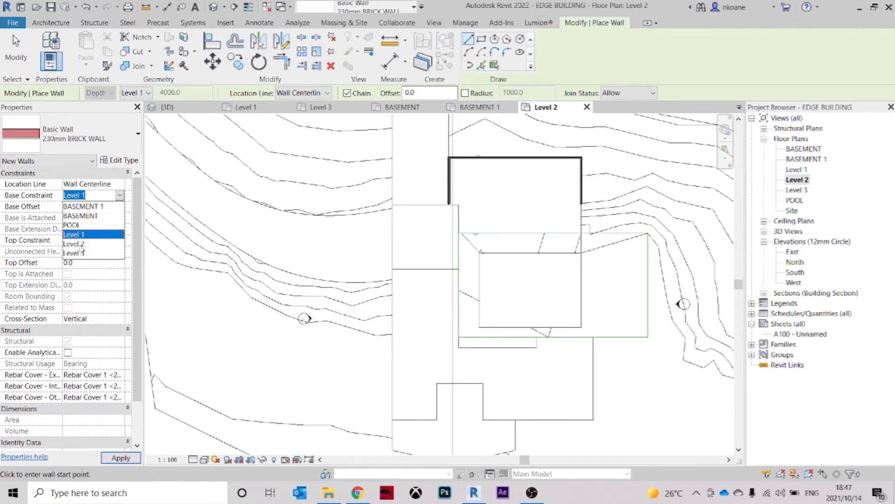
pyautogui.click(121, 241)
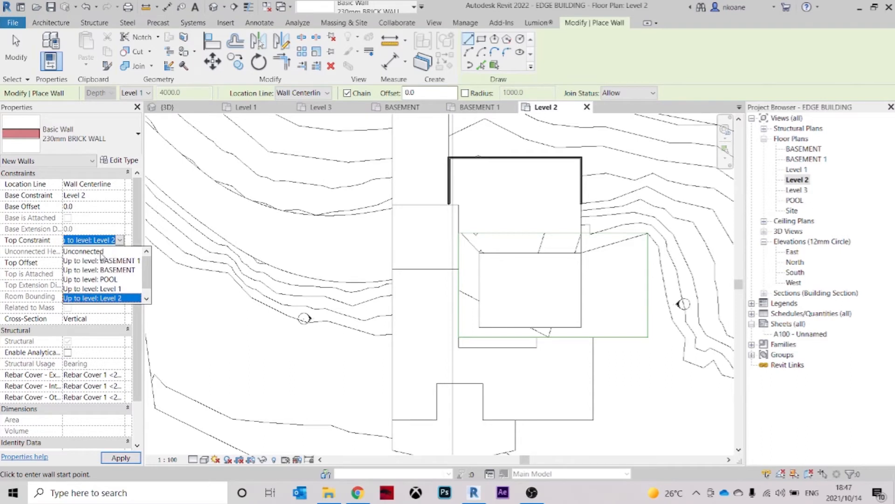
pyautogui.click(84, 251)
pyautogui.moveTo(482, 237); pyautogui.dragTo(467, 210, button='middle')
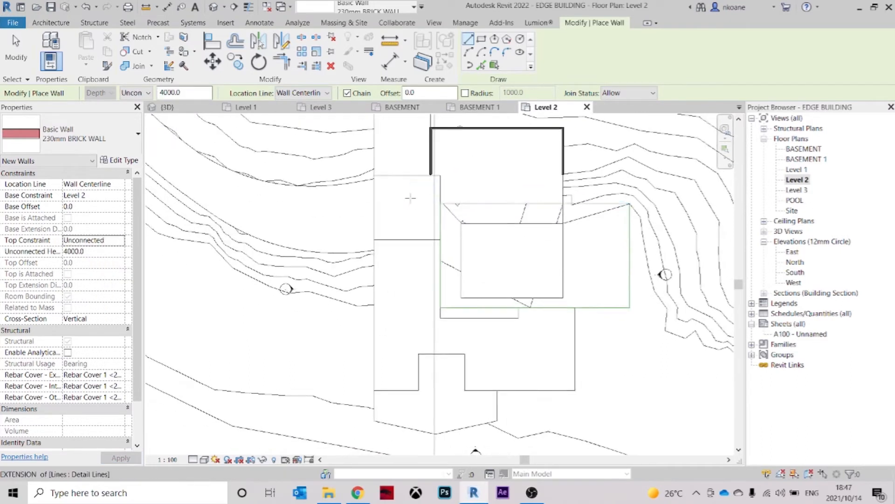
pyautogui.scroll(1, 417, 201)
# Draw the Level 2 side wall along the floor's outer edge, with a 6363 mm front return to the section line
pyautogui.click(370, 173)
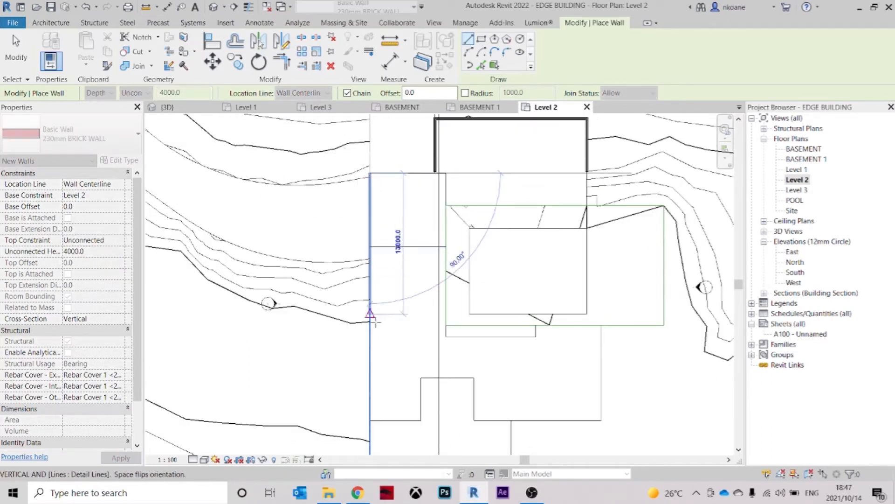
pyautogui.click(370, 337)
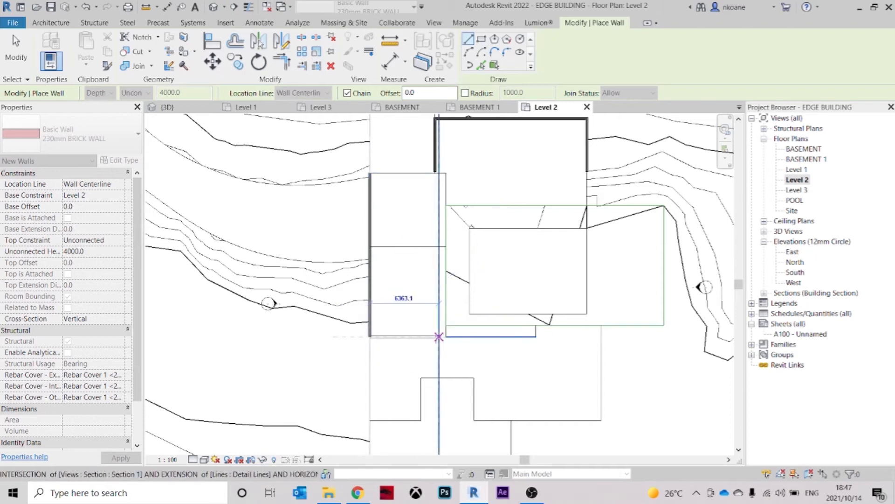
pyautogui.click(439, 337)
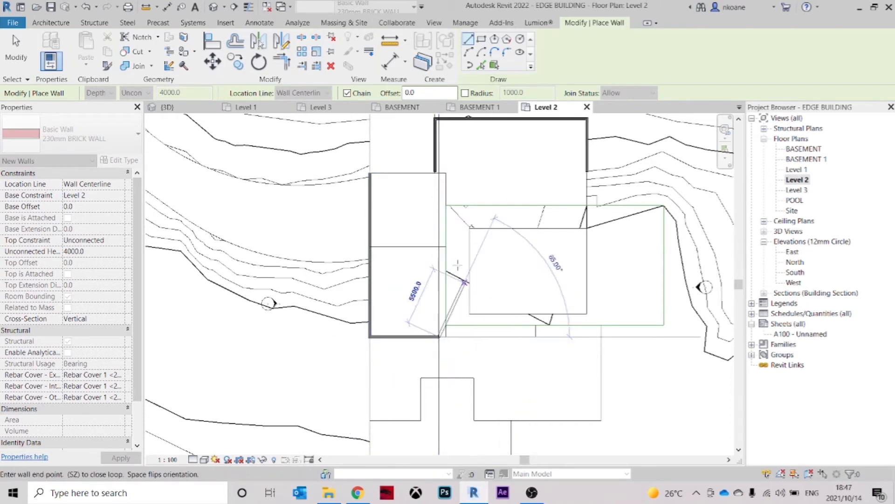
pyautogui.press('Escape')
# Draw the Level 2 back wall from the side wall's rear end across to the end of the existing wall
pyautogui.scroll(2, 435, 172)
pyautogui.scroll(1, 405, 172)
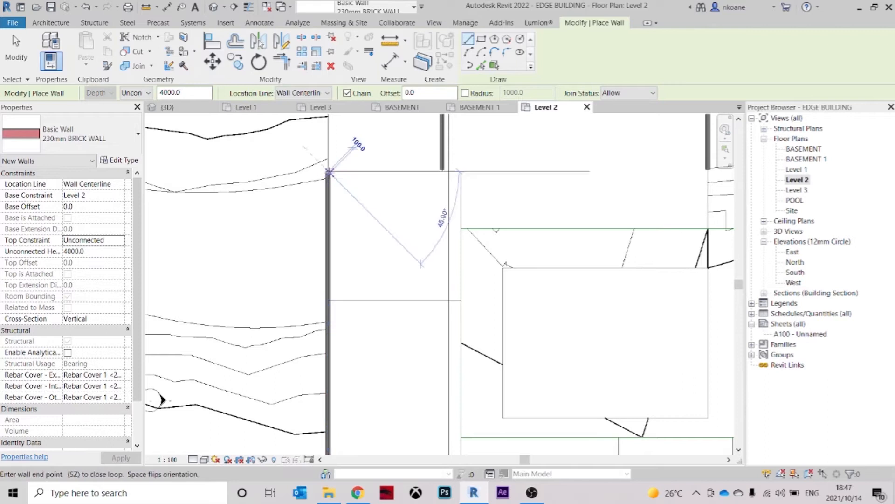
pyautogui.click(441, 171)
pyautogui.press('Escape')
pyautogui.press('Escape')
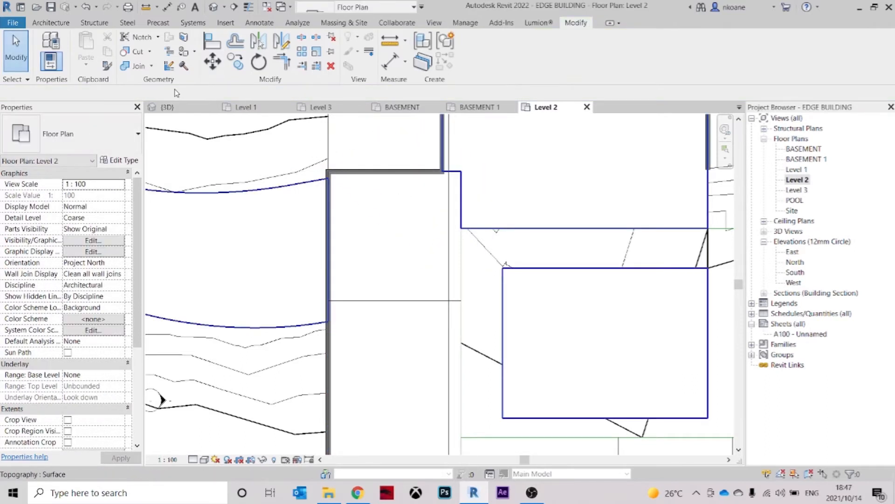
# In the 3D view, join the geometry of the new Level 2 side wall with the side wall below it
pyautogui.click(167, 107)
pyautogui.keyDown('shift'); pyautogui.moveTo(466, 280); pyautogui.dragTo(597, 263, button='middle'); pyautogui.keyUp('shift')
pyautogui.scroll(3, 478, 290)
pyautogui.keyDown('shift'); pyautogui.moveTo(569, 201); pyautogui.dragTo(515, 224, button='middle'); pyautogui.keyUp('shift')
pyautogui.moveTo(623, 254); pyautogui.dragTo(453, 268, button='middle')
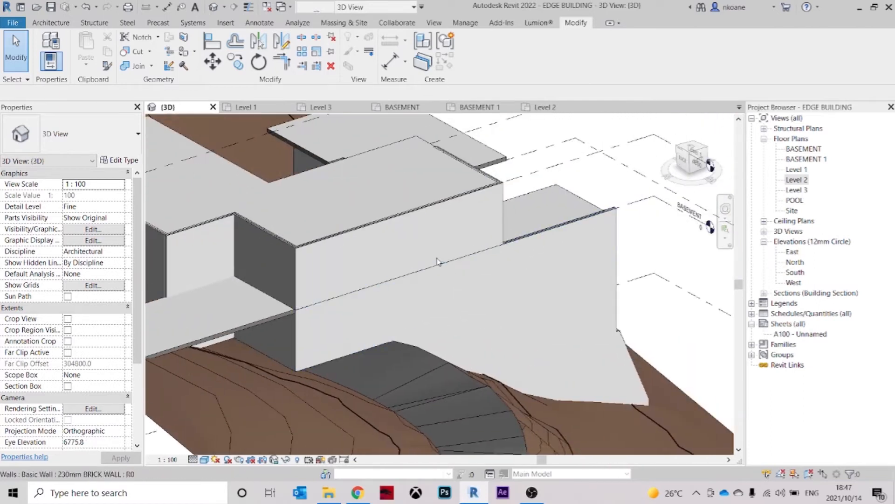
pyautogui.click(138, 66)
pyautogui.click(515, 247)
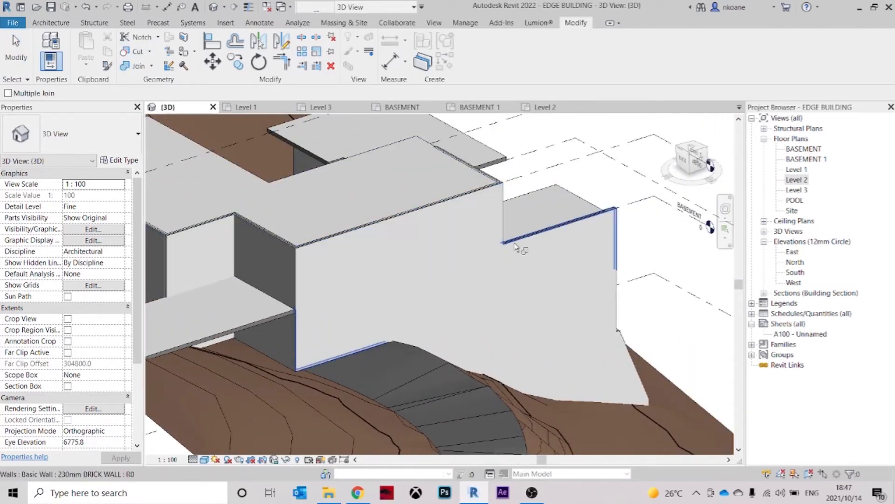
pyautogui.press('Escape')
# Set the Level 2 front return wall back from the upper floor's front edge and lower its top to that floor's underside
pyautogui.keyDown('shift'); pyautogui.moveTo(539, 240); pyautogui.dragTo(435, 299, button='middle'); pyautogui.keyUp('shift')
pyautogui.keyDown('shift'); pyautogui.moveTo(267, 210); pyautogui.dragTo(309, 245, button='middle'); pyautogui.keyUp('shift')
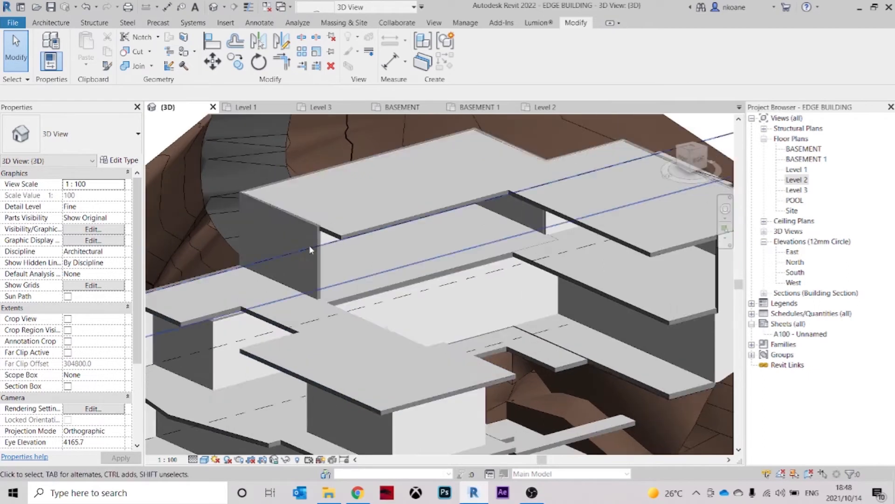
pyautogui.click(318, 248)
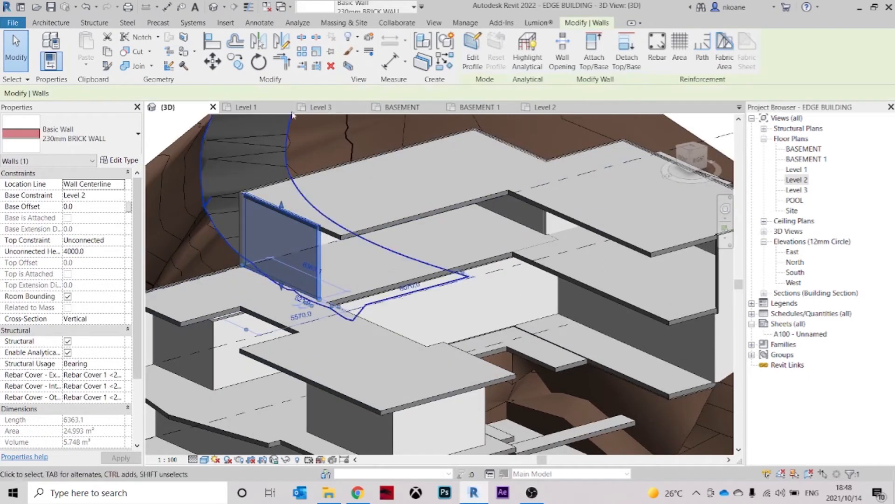
pyautogui.moveTo(337, 247); pyautogui.dragTo(343, 241)
pyautogui.keyDown('shift'); pyautogui.moveTo(480, 267); pyautogui.dragTo(435, 334, button='middle'); pyautogui.keyUp('shift')
pyautogui.press('Escape')
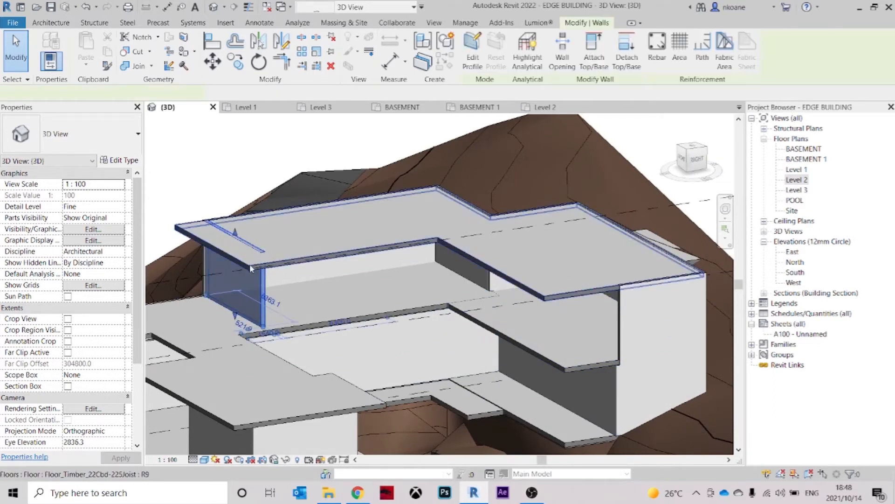
pyautogui.click(237, 240)
pyautogui.click(234, 257)
pyautogui.press('Escape')
# Edit the Level 2 floor boundary, moving the notch's side edge outward to about 5700 mm from the side wall, and finish the sketch
pyautogui.keyDown('shift'); pyautogui.moveTo(368, 311); pyautogui.dragTo(453, 329, button='middle'); pyautogui.keyUp('shift')
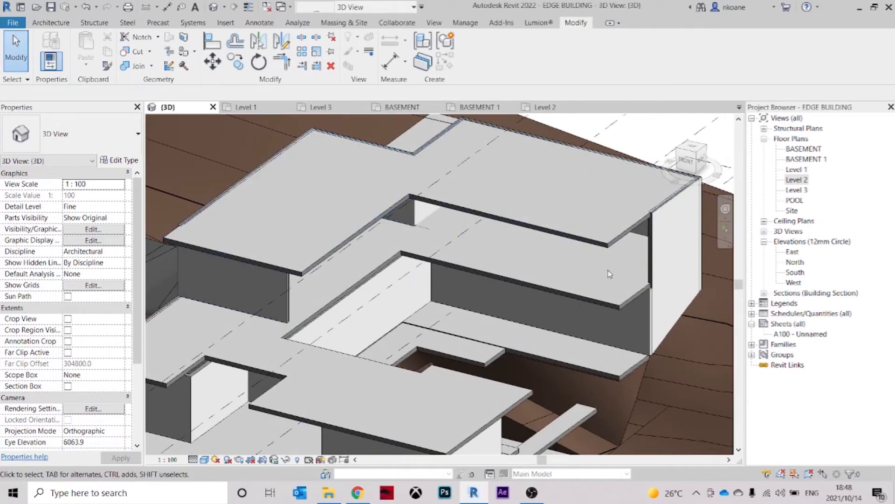
pyautogui.keyDown('shift'); pyautogui.moveTo(558, 271); pyautogui.dragTo(625, 335, button='middle'); pyautogui.keyUp('shift')
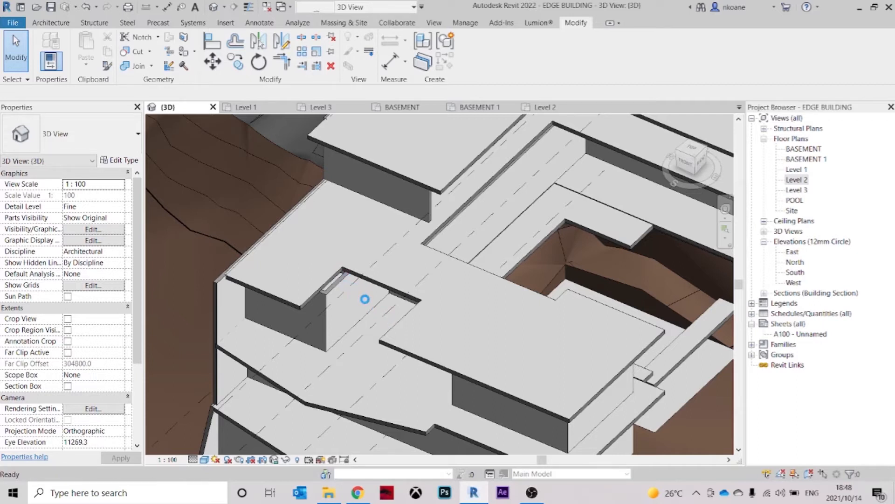
pyautogui.scroll(-3, 471, 317)
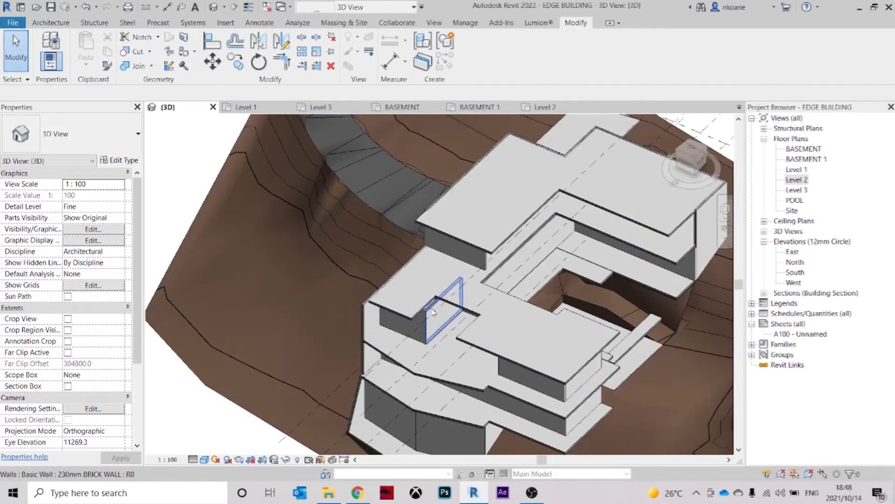
pyautogui.scroll(4, 434, 311)
pyautogui.click(438, 309)
pyautogui.keyDown('shift'); pyautogui.moveTo(449, 333); pyautogui.dragTo(490, 219, button='middle'); pyautogui.keyUp('shift')
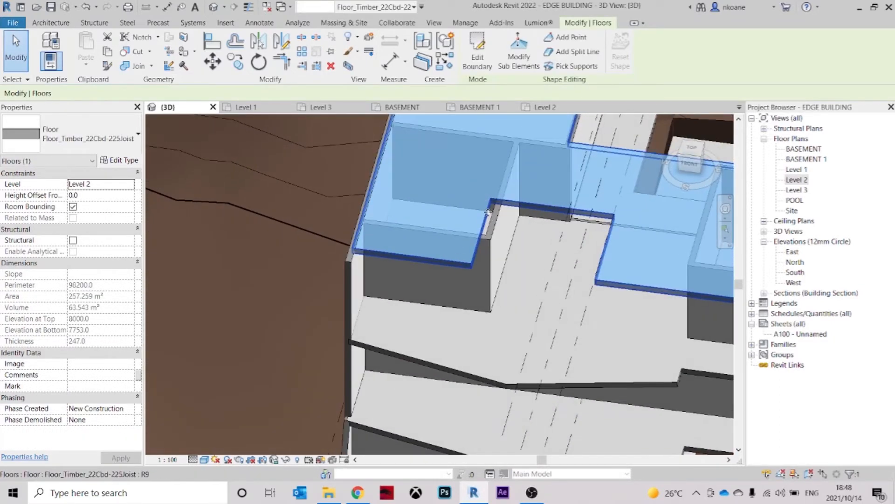
pyautogui.doubleClick(488, 213)
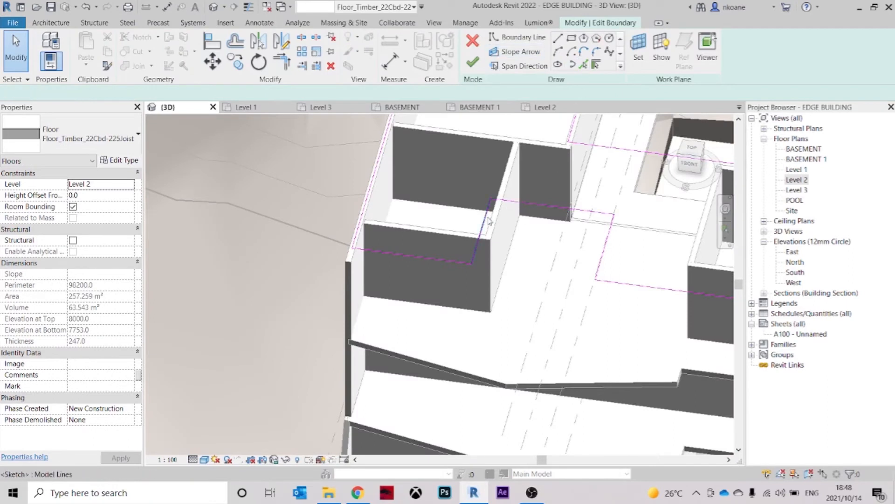
pyautogui.click(489, 221)
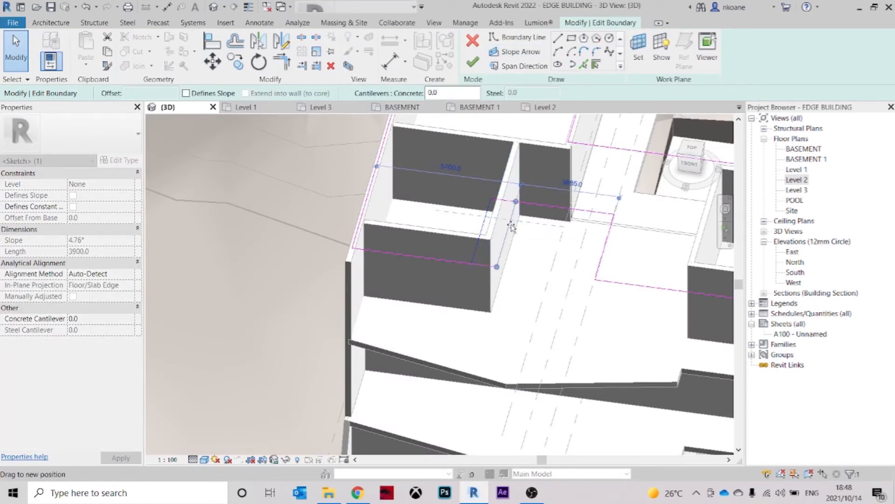
pyautogui.click(473, 62)
pyautogui.press('Escape')
# Delete the detached narrow floor strip that crosses above the lower slab, offset -1000 mm from Level 1
pyautogui.moveTo(538, 329)
pyautogui.keyDown('shift'); pyautogui.mouseDown(button='middle')
pyautogui.moveTo(552, 225)
pyautogui.moveTo(754, 284)
pyautogui.mouseUp(button='middle'); pyautogui.keyUp('shift')
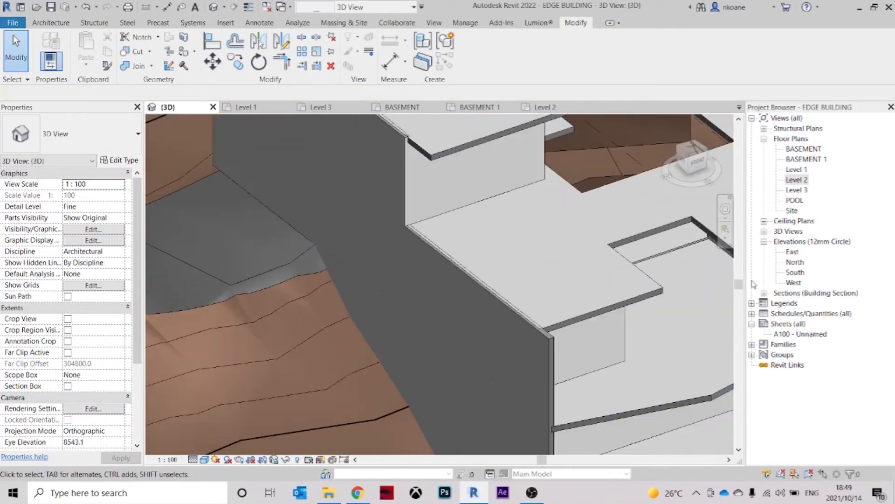
pyautogui.keyDown('shift'); pyautogui.moveTo(514, 252); pyautogui.dragTo(280, 280, button='middle'); pyautogui.keyUp('shift')
pyautogui.click(302, 297)
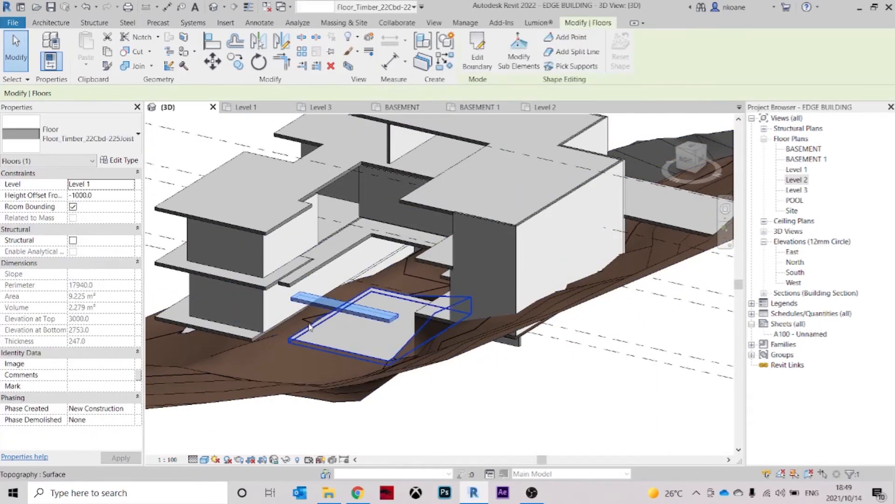
pyautogui.press('Escape')
# Edit the U-shaped Level 1 floor's boundary, aligning its long inner edge with the adjoining floor's edge face, and finish the sketch
pyautogui.scroll(5, 291, 280)
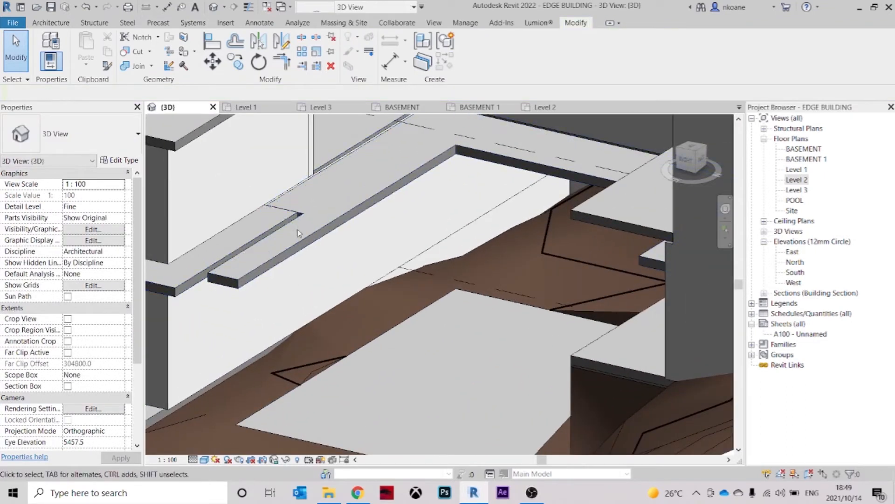
pyautogui.scroll(-5, 263, 247)
pyautogui.scroll(3, 389, 223)
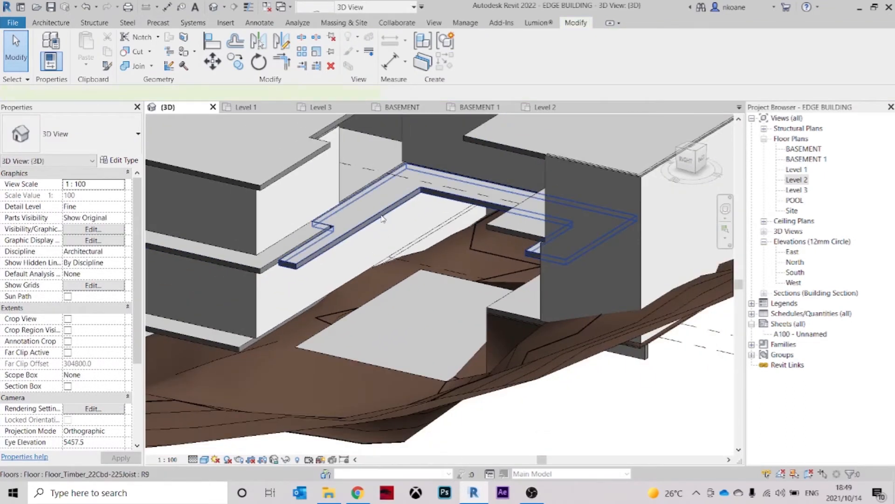
pyautogui.doubleClick(383, 218)
pyautogui.scroll(4, 278, 258)
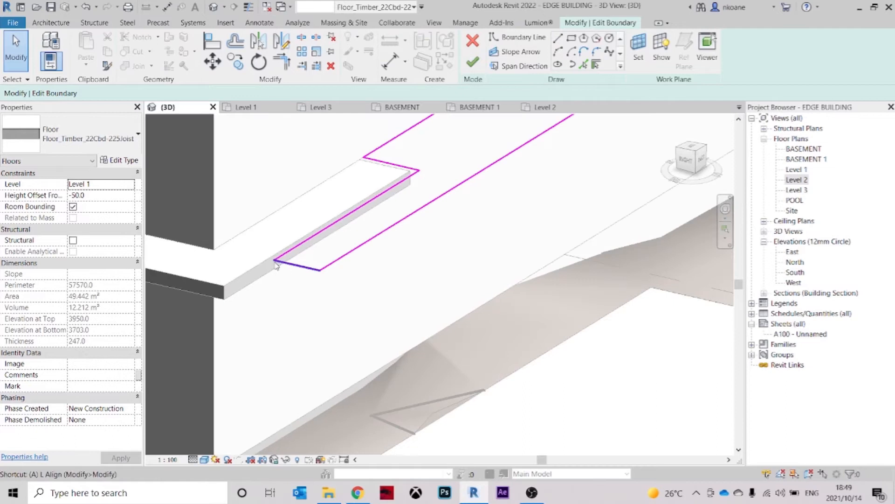
pyautogui.press('l')
pyautogui.scroll(2, 266, 270)
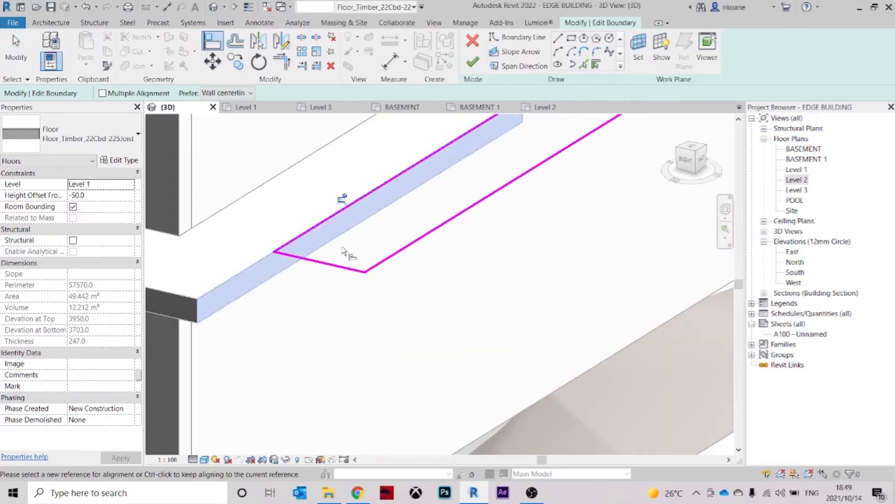
pyautogui.scroll(-3, 344, 252)
pyautogui.moveTo(514, 220)
pyautogui.keyDown('shift'); pyautogui.mouseDown(button='middle')
pyautogui.moveTo(410, 256)
pyautogui.moveTo(467, 271)
pyautogui.moveTo(401, 280)
pyautogui.moveTo(321, 248)
pyautogui.mouseUp(button='middle'); pyautogui.keyUp('shift')
pyautogui.click(470, 60)
pyautogui.press('Escape')
# Reopen the U-shaped Level 1 floor's boundary, align the short notch edge with the adjoining floor's end, and finish the sketch
pyautogui.scroll(4, 321, 248)
pyautogui.moveTo(226, 330)
pyautogui.mouseDown(button='middle')
pyautogui.moveTo(400, 270)
pyautogui.moveTo(463, 285)
pyautogui.mouseUp(button='middle')
pyautogui.doubleClick(464, 285)
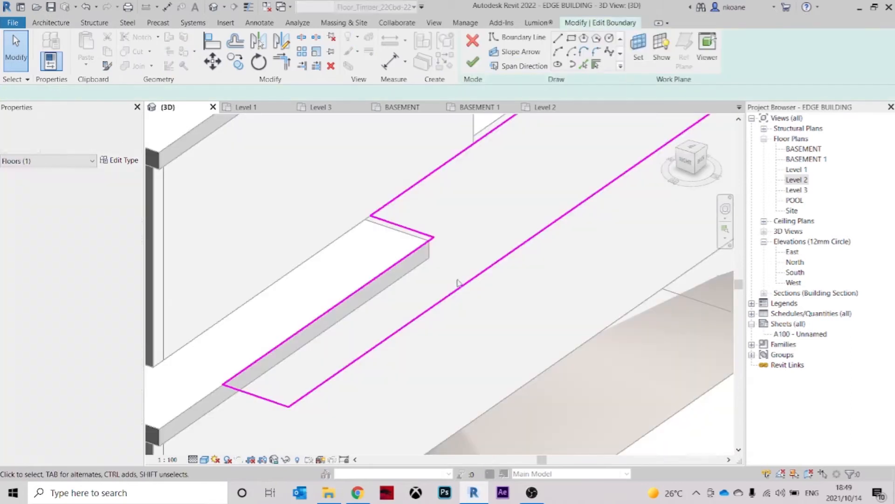
pyautogui.click(583, 64)
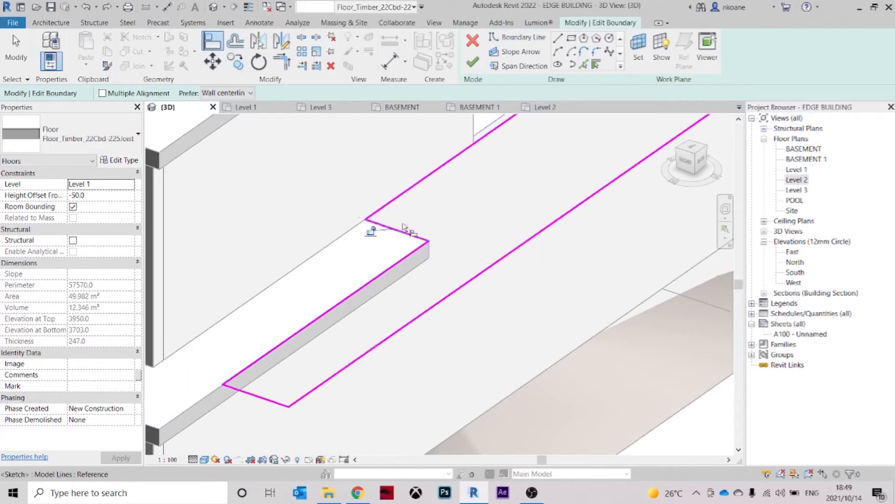
pyautogui.scroll(-2, 486, 206)
pyautogui.moveTo(487, 206); pyautogui.dragTo(396, 296, button='middle')
pyautogui.keyDown('shift'); pyautogui.moveTo(503, 220); pyautogui.dragTo(545, 106, button='middle'); pyautogui.keyUp('shift')
pyautogui.click(473, 63)
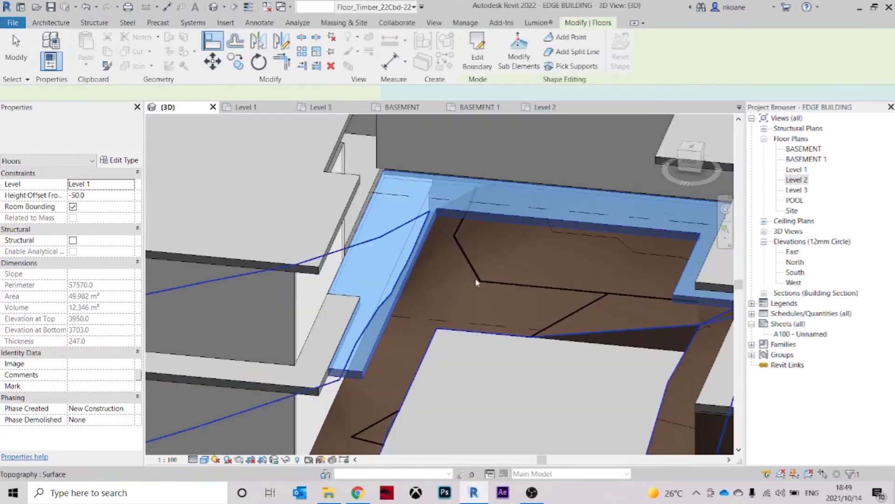
pyautogui.press('Escape')
pyautogui.keyDown('shift'); pyautogui.moveTo(475, 278); pyautogui.dragTo(508, 362, button='middle'); pyautogui.keyUp('shift')
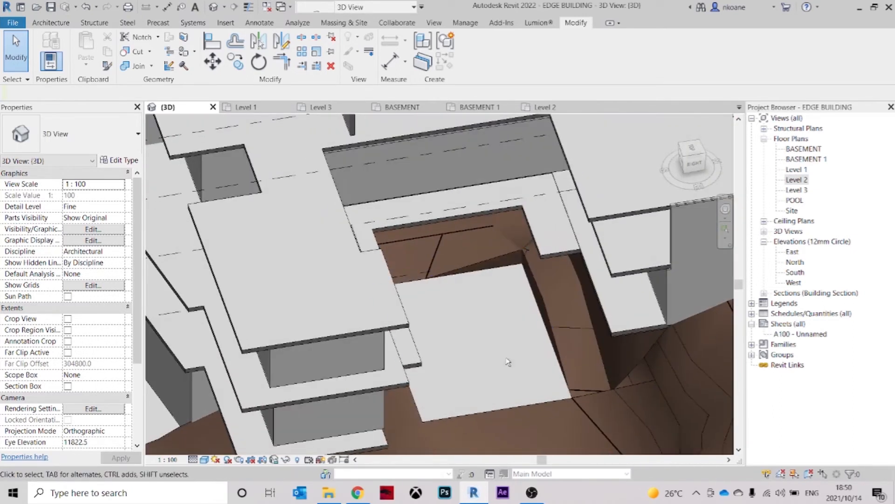
pyautogui.click(428, 286)
pyautogui.keyDown('shift'); pyautogui.moveTo(428, 285); pyautogui.dragTo(355, 163, button='middle'); pyautogui.keyUp('shift')
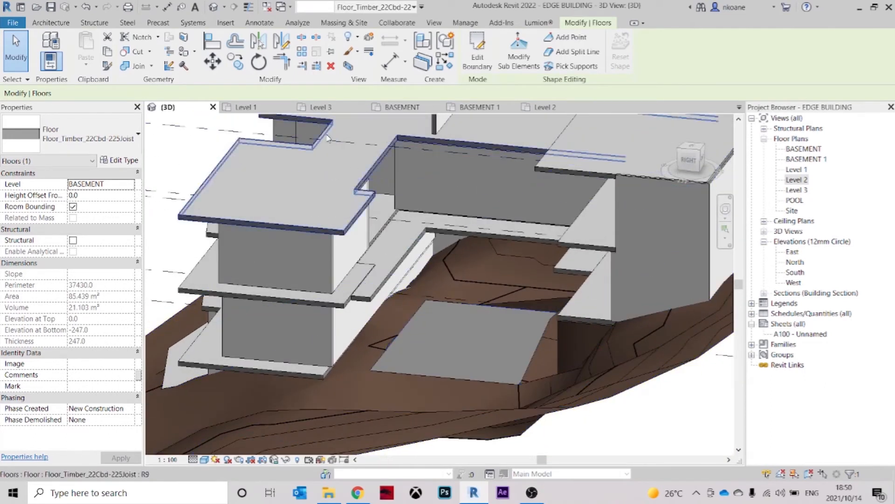
pyautogui.press('Escape')
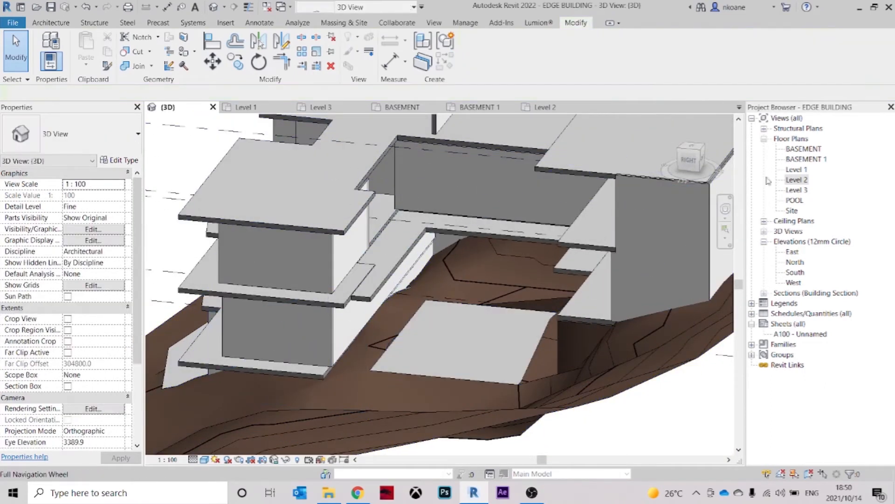
# In the BASEMENT plan, draw a rectangle of 230mm BRICK WALL around the lower slab's edges, based on BASEMENT, unconnected, 4000 mm high
pyautogui.doubleClick(799, 149)
pyautogui.scroll(-2, 292, 249)
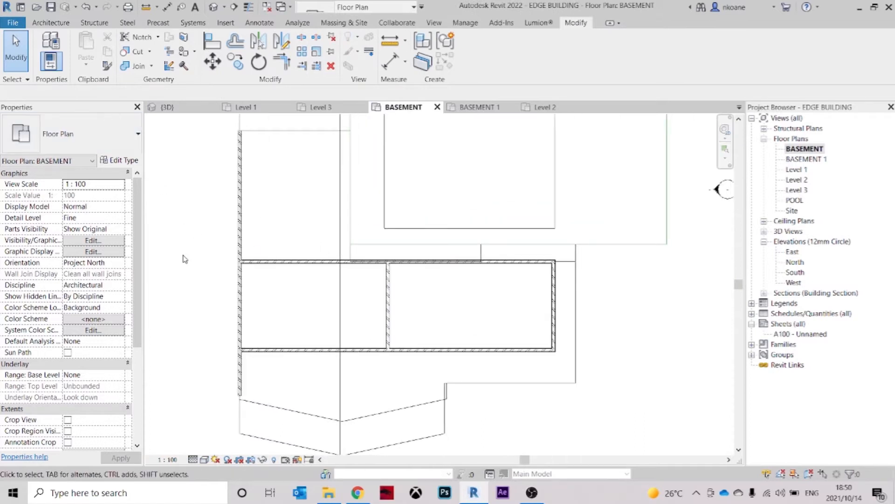
pyautogui.press('a')
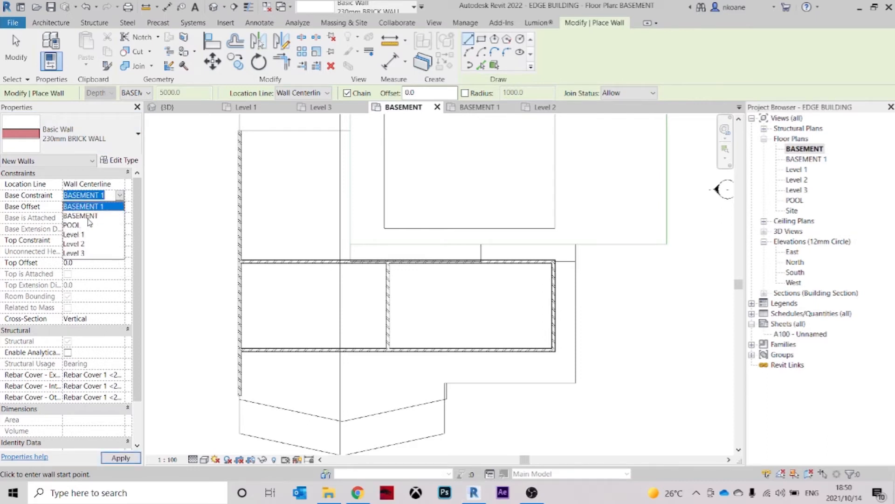
pyautogui.click(120, 240)
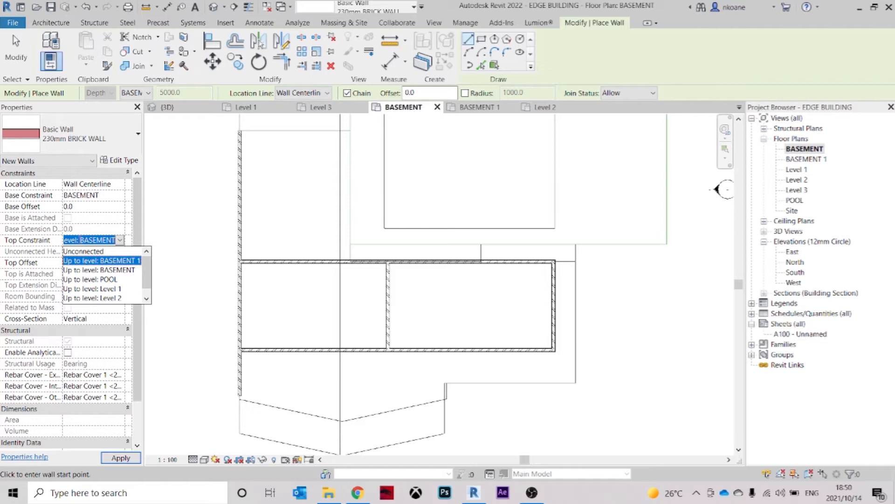
pyautogui.click(83, 251)
pyautogui.moveTo(466, 112); pyautogui.dragTo(383, 237, button='middle')
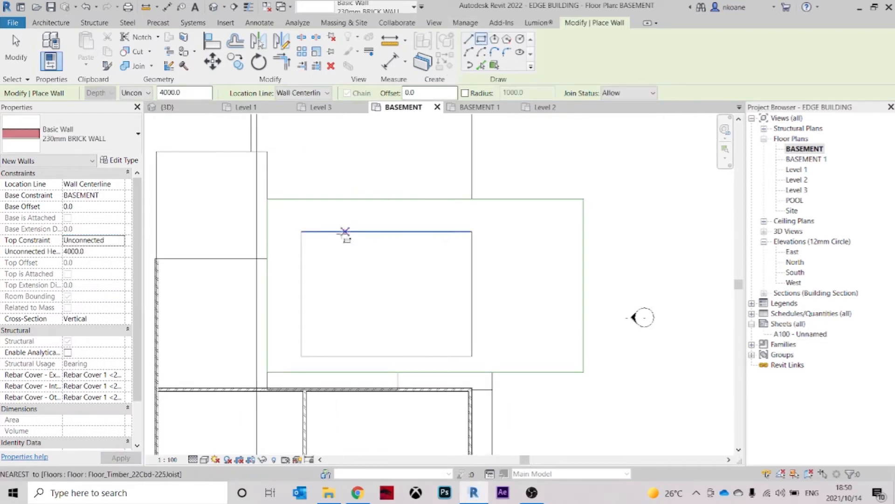
pyautogui.click(301, 231)
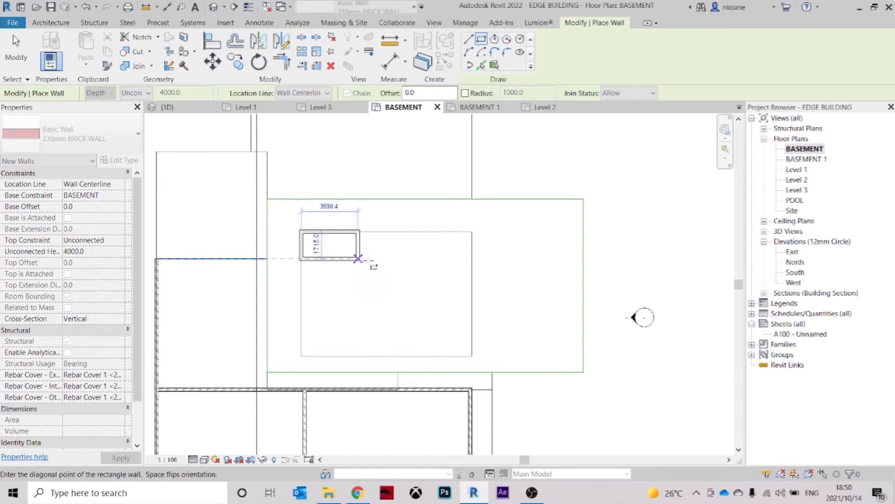
pyautogui.click(472, 357)
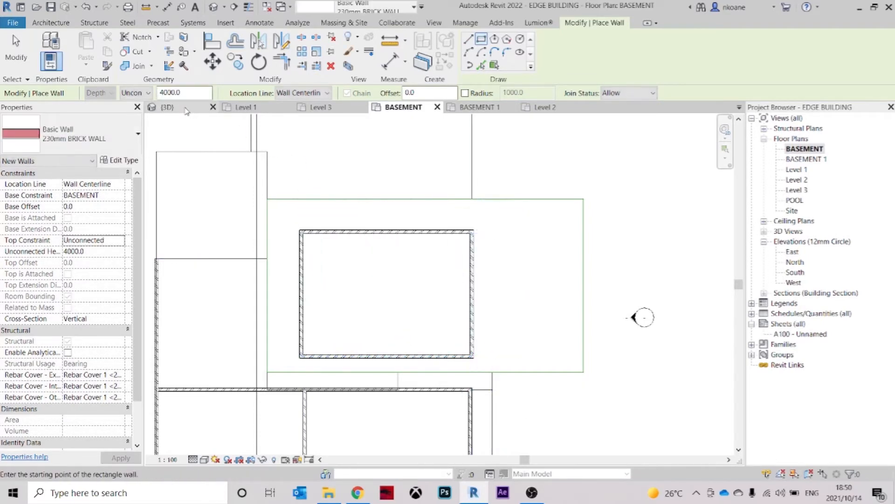
pyautogui.click(168, 107)
pyautogui.keyDown('shift'); pyautogui.moveTo(520, 331); pyautogui.dragTo(575, 276, button='middle'); pyautogui.keyUp('shift')
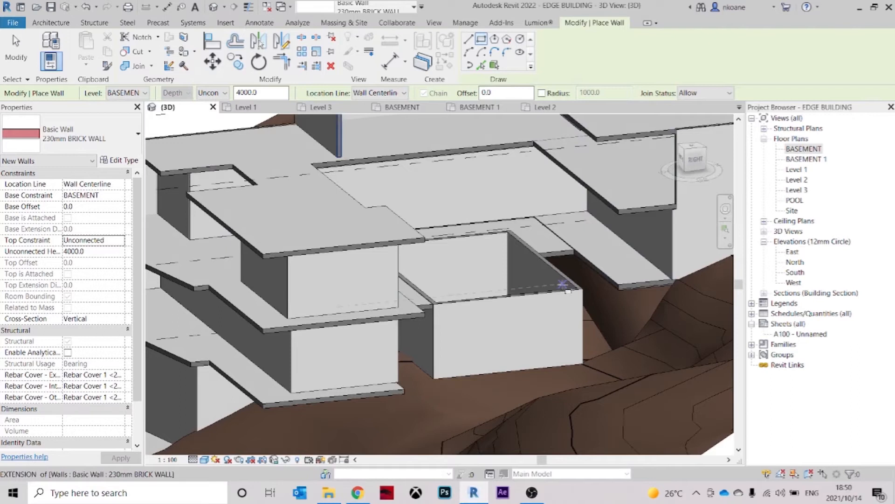
pyautogui.press('Escape')
pyautogui.press('Escape')
# Examine the new rectangular brick enclosure in 3D and how its walls meet the terrain and the adjoining floors
pyautogui.click(504, 326)
pyautogui.keyDown('shift'); pyautogui.moveTo(503, 326); pyautogui.dragTo(461, 269, button='middle'); pyautogui.keyUp('shift')
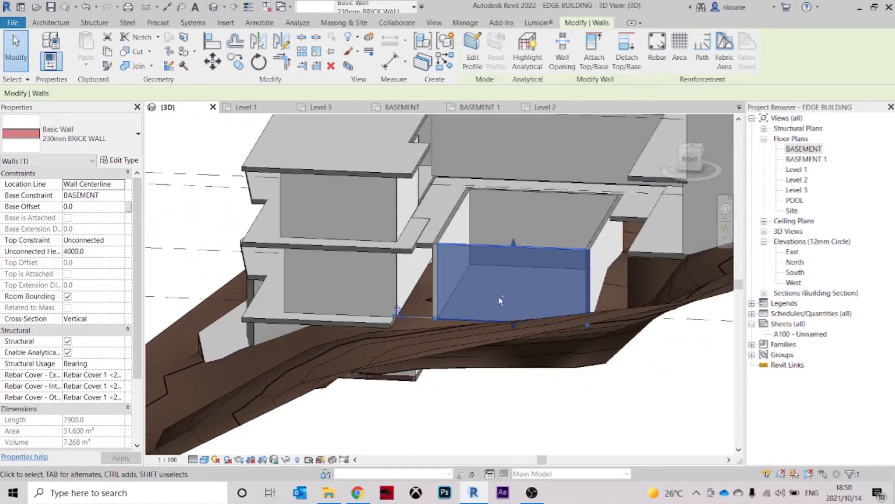
pyautogui.keyDown('shift'); pyautogui.moveTo(499, 301); pyautogui.dragTo(535, 341, button='middle'); pyautogui.keyUp('shift')
pyautogui.scroll(2, 540, 246)
pyautogui.press('Escape')
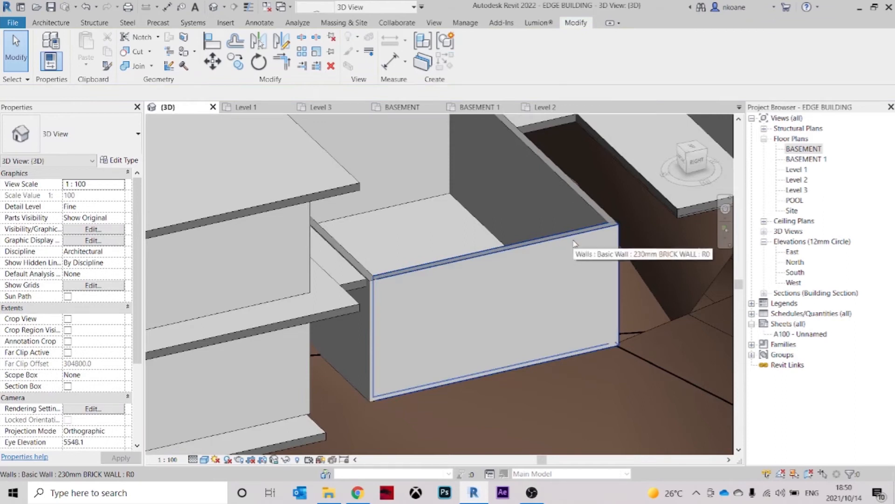
pyautogui.moveTo(552, 258); pyautogui.dragTo(525, 237, button='middle')
pyautogui.click(530, 220)
pyautogui.moveTo(516, 294); pyautogui.dragTo(362, 306, button='middle')
pyautogui.press('Escape')
pyautogui.scroll(-2, 527, 286)
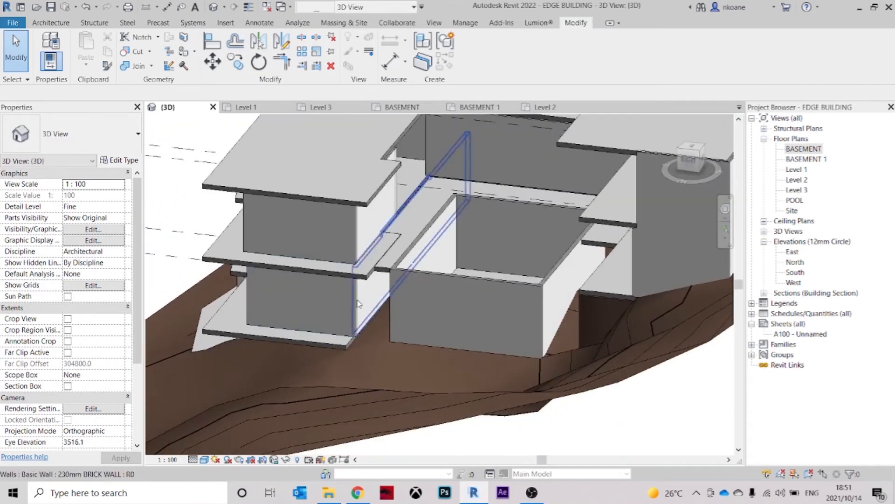
# Shorten the long basement wall facing the rectangular enclosure to 10650 mm, ending it just past the cross wall in the BASEMENT plan
pyautogui.click(360, 304)
pyautogui.keyDown('shift'); pyautogui.moveTo(361, 304); pyautogui.dragTo(380, 217, button='middle'); pyautogui.keyUp('shift')
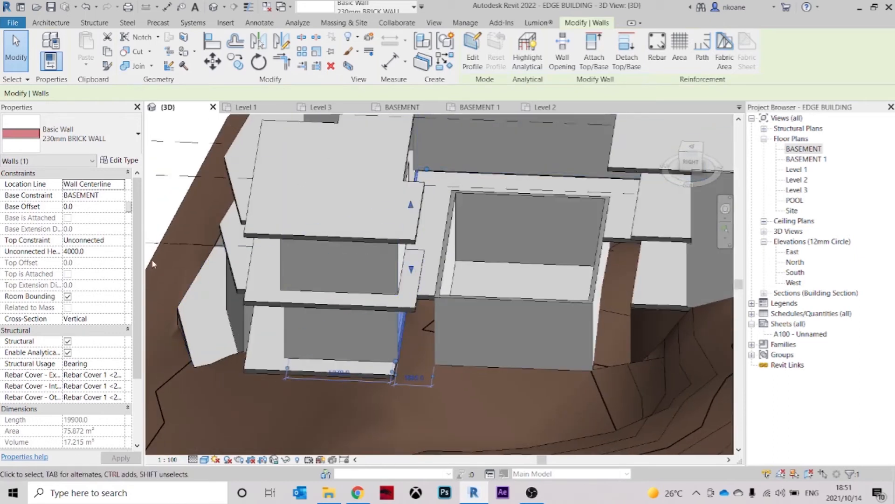
pyautogui.click(411, 109)
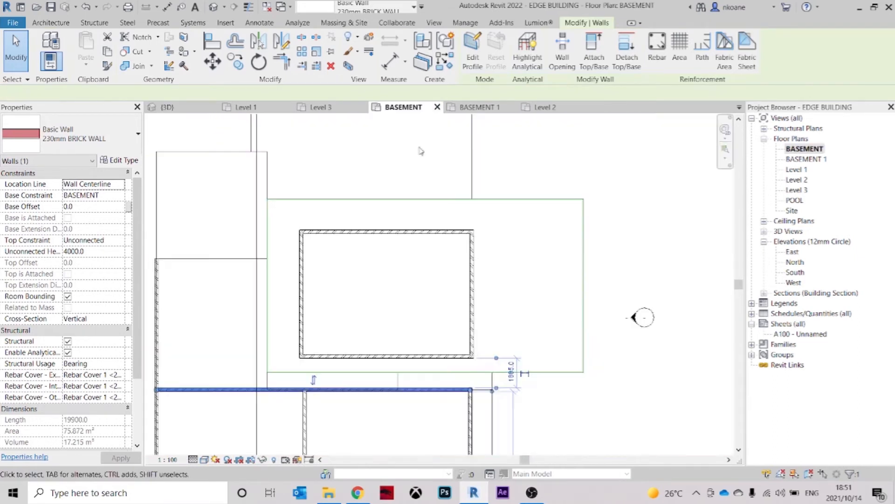
pyautogui.press('r')
pyautogui.press('s')
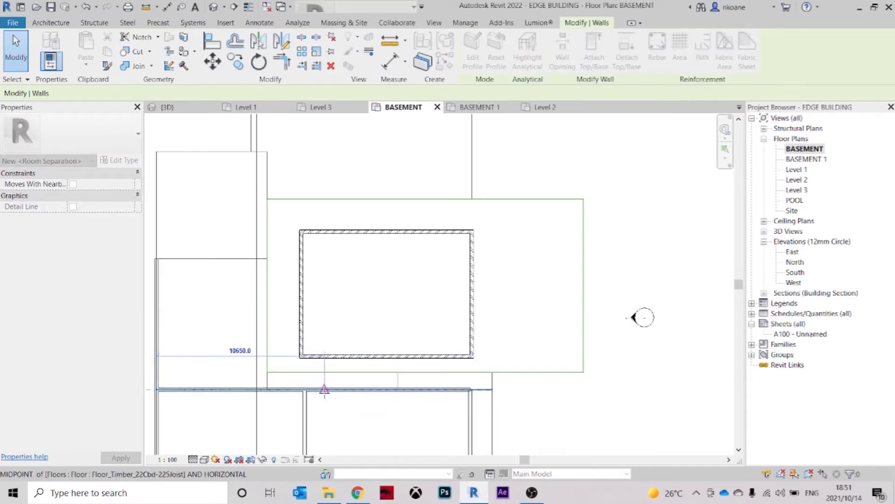
pyautogui.moveTo(324, 390); pyautogui.dragTo(325, 390)
pyautogui.scroll(4, 326, 388)
pyautogui.moveTo(326, 388); pyautogui.dragTo(525, 331, button='middle')
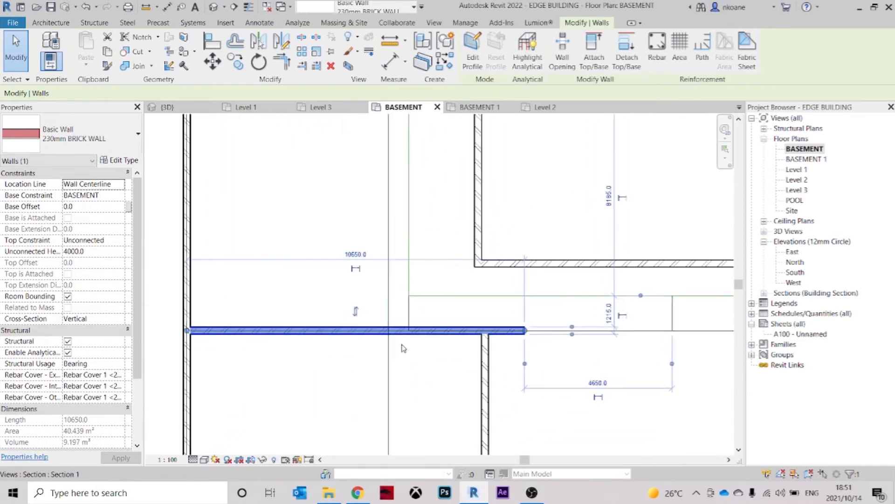
pyautogui.press('c')
pyautogui.press('s')
pyautogui.press('Escape')
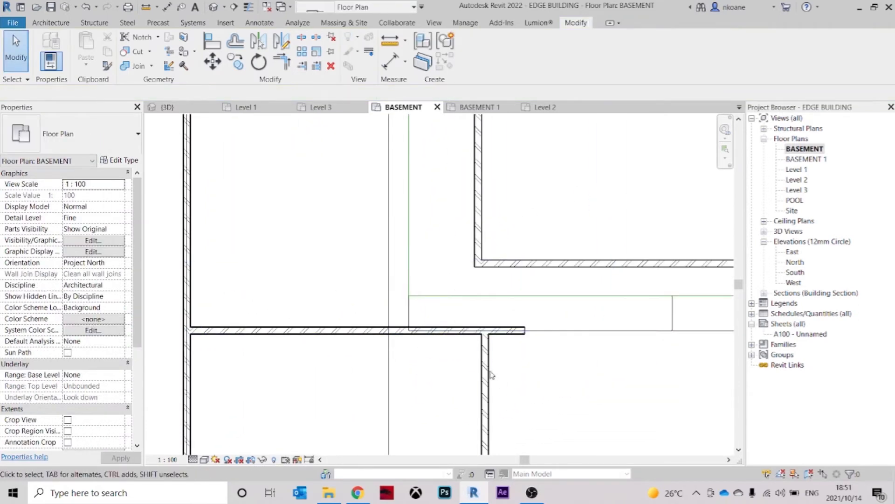
# Copy the cross wall to the shortened wall's free end and resize the copy to 2115 mm, linking that end to the rectangular enclosure
pyautogui.click(489, 374)
pyautogui.moveTo(489, 374); pyautogui.dragTo(463, 282, button='middle')
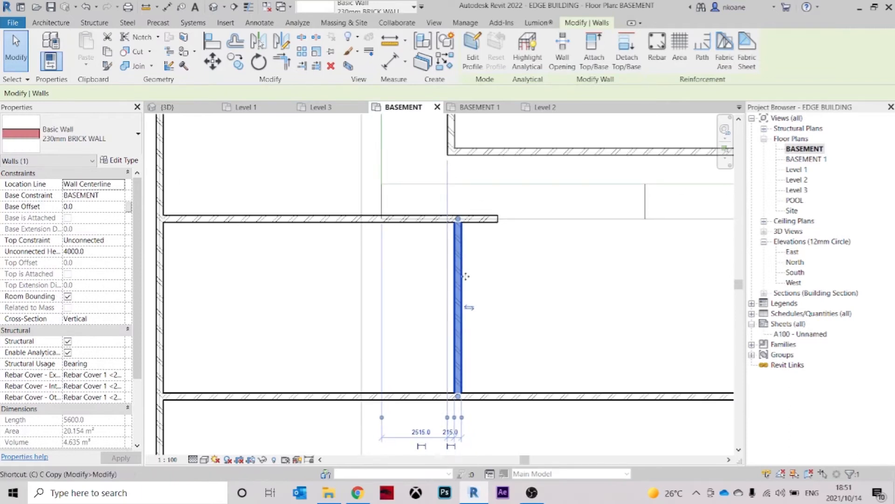
pyautogui.press('c')
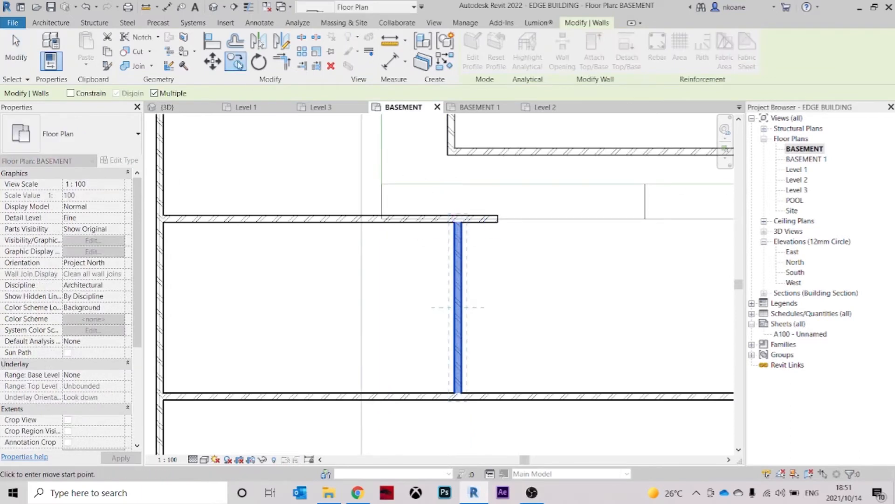
pyautogui.click(502, 156)
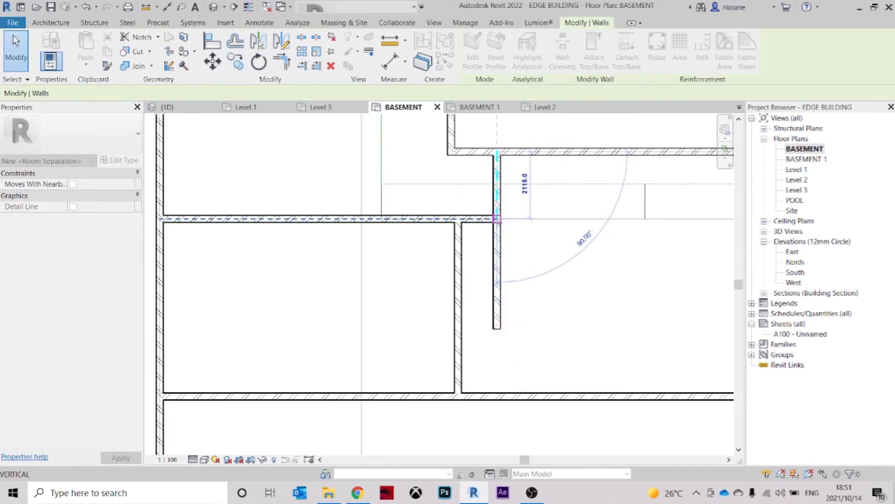
pyautogui.moveTo(497, 219); pyautogui.dragTo(497, 219)
pyautogui.scroll(-1, 535, 266)
pyautogui.moveTo(537, 268); pyautogui.dragTo(410, 318, button='middle')
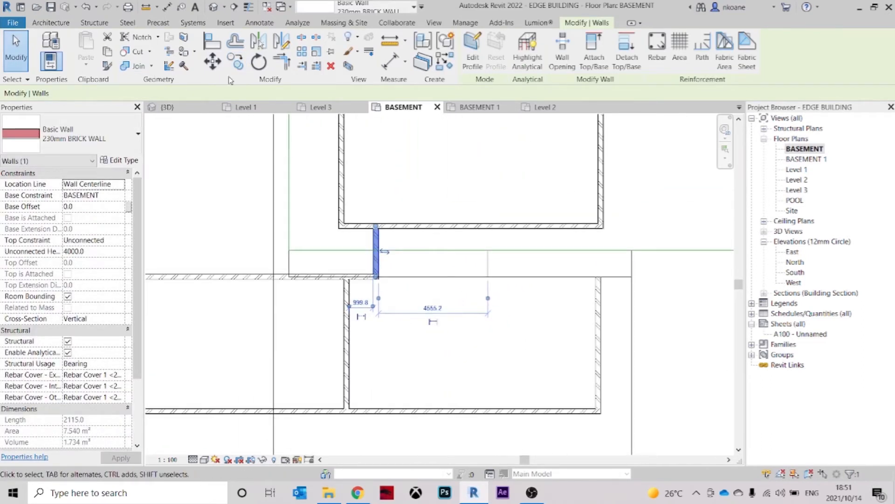
pyautogui.press('m')
pyautogui.press('v')
pyautogui.press('Escape')
pyautogui.click(599, 299)
pyautogui.press('Escape')
# Extend the outer end wall of the basement wing until it meets the rectangular enclosure's near wall
pyautogui.scroll(1, 612, 361)
pyautogui.click(593, 276)
pyautogui.moveTo(586, 242); pyautogui.dragTo(613, 218)
pyautogui.press('Escape')
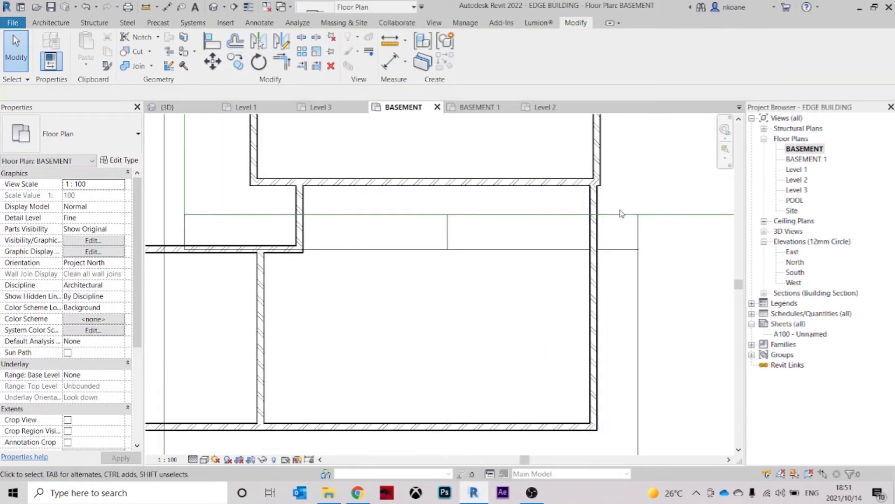
# Align the outer face of the rectangular enclosure's end wall with the outer face of the extended wing wall
pyautogui.moveTo(616, 205); pyautogui.dragTo(595, 347, button='middle')
pyautogui.scroll(1, 582, 326)
pyautogui.scroll(1, 580, 348)
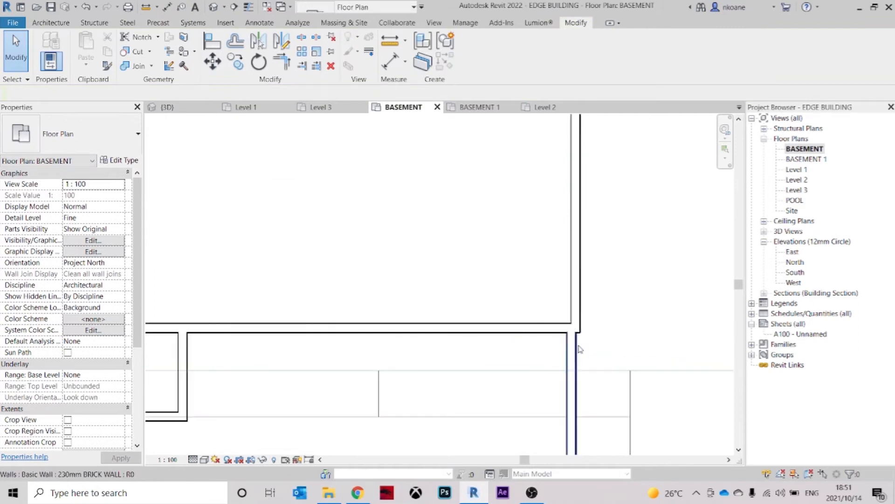
pyautogui.click(579, 317)
pyautogui.scroll(1, 579, 315)
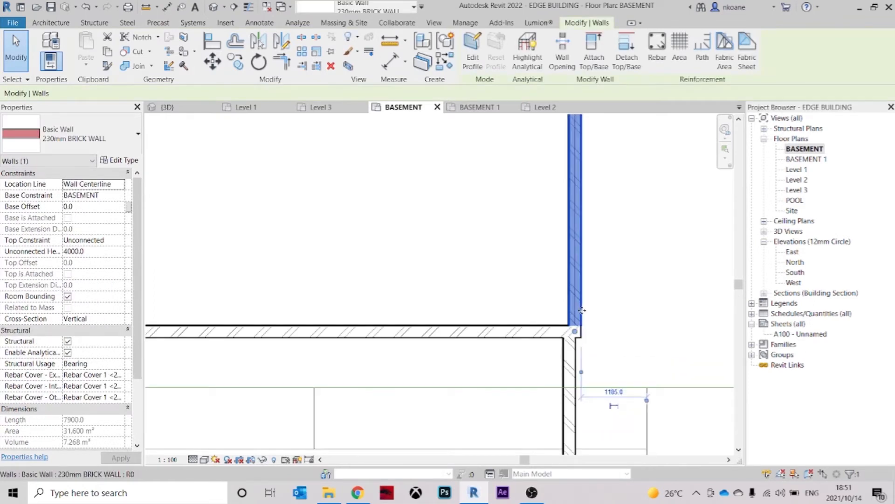
pyautogui.click(587, 362)
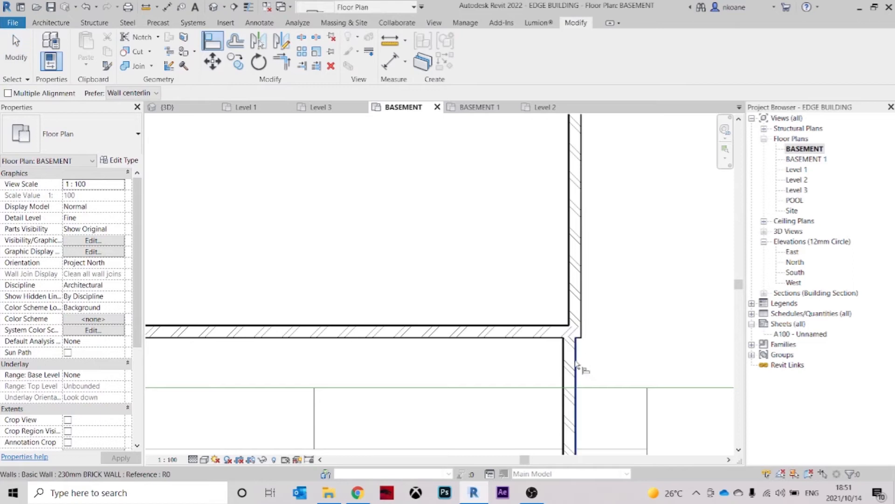
pyautogui.click(583, 305)
pyautogui.press('Escape')
pyautogui.press('Escape')
# Join the geometry of the Level 1 floor and the basement brick wall where they overlap at the outer corner in 3D
pyautogui.scroll(-3, 563, 320)
pyautogui.moveTo(594, 312); pyautogui.dragTo(594, 321, button='middle')
pyautogui.click(199, 107)
pyautogui.keyDown('shift'); pyautogui.moveTo(667, 359); pyautogui.dragTo(258, 289, button='middle'); pyautogui.keyUp('shift')
pyautogui.scroll(5, 346, 301)
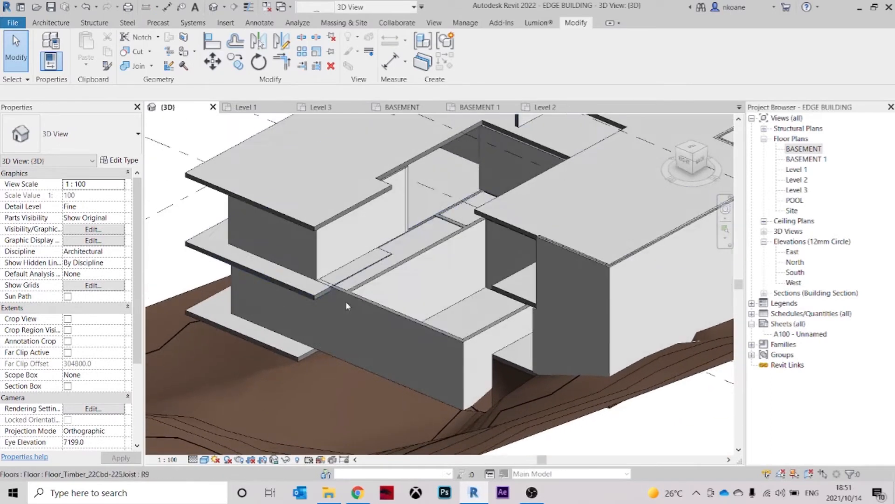
pyautogui.click(136, 68)
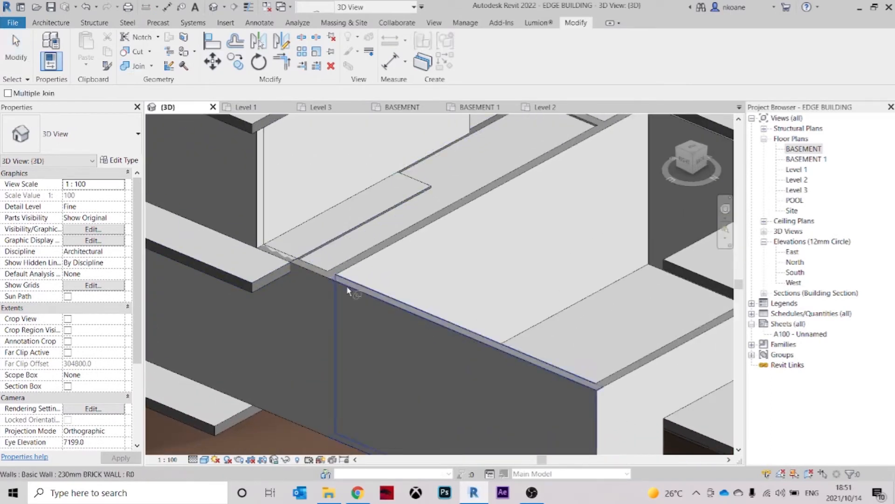
pyautogui.click(274, 270)
pyautogui.click(305, 267)
pyautogui.scroll(-2, 421, 243)
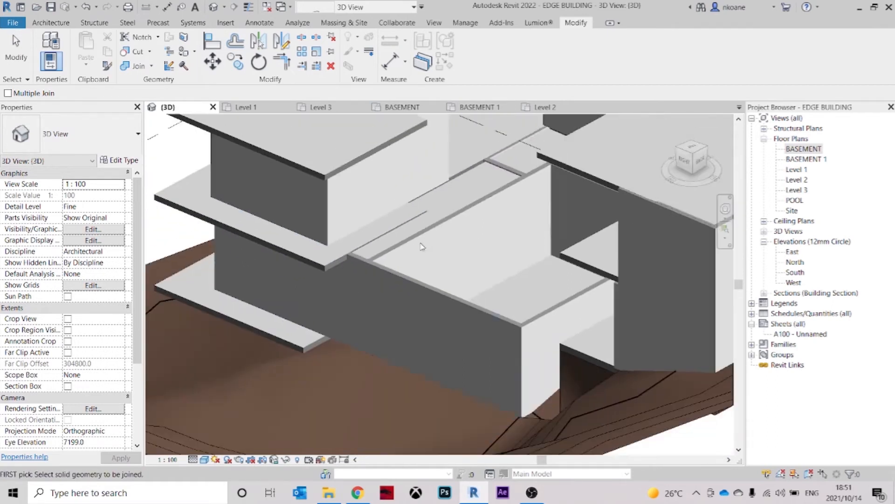
pyautogui.press('Escape')
# Edit the U-shaped Level 1 floor's boundary, picking lines from the adjoining wall's edge and along the neighbouring floor's long edge
pyautogui.scroll(4, 421, 245)
pyautogui.moveTo(343, 276); pyautogui.dragTo(394, 346, button='middle')
pyautogui.moveTo(593, 169); pyautogui.dragTo(538, 234, button='middle')
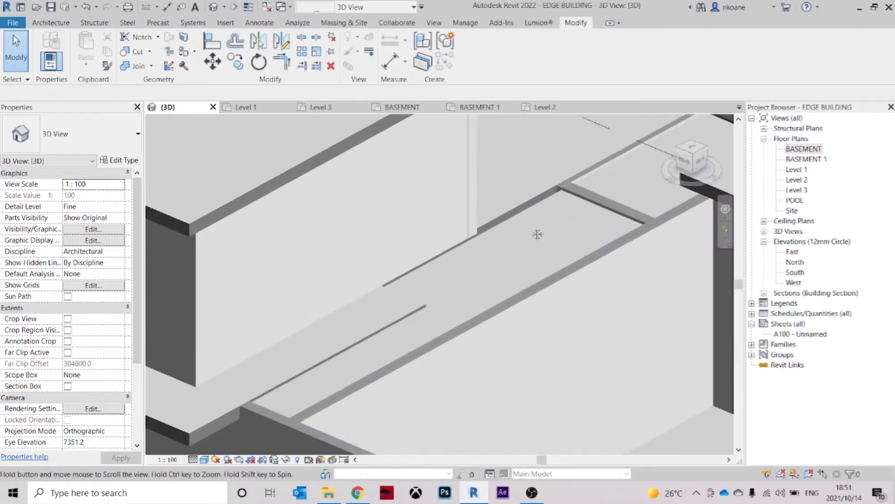
pyautogui.scroll(-4, 537, 235)
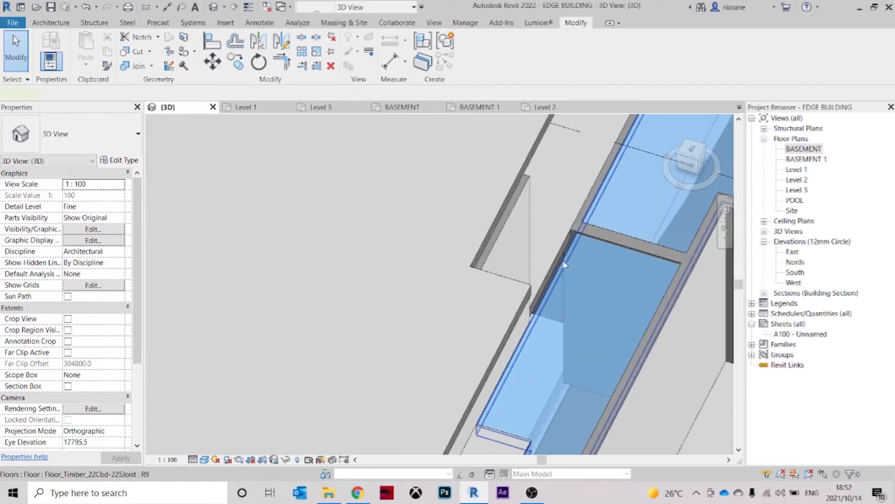
pyautogui.click(564, 264)
pyautogui.scroll(4, 588, 260)
pyautogui.moveTo(604, 361); pyautogui.dragTo(422, 461, button='middle')
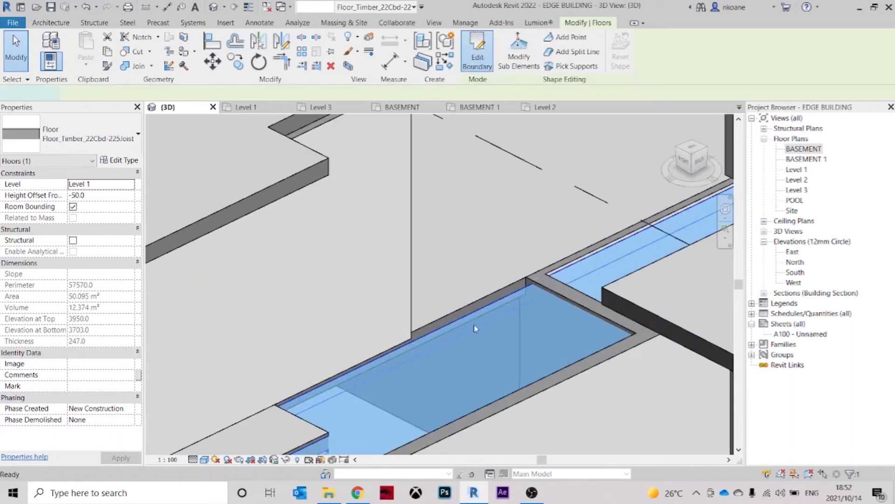
pyautogui.scroll(-2, 478, 322)
pyautogui.keyDown('shift'); pyautogui.moveTo(479, 320); pyautogui.dragTo(378, 359, button='middle'); pyautogui.keyUp('shift')
pyautogui.moveTo(578, 327)
pyautogui.mouseDown(button='middle')
pyautogui.moveTo(366, 294)
pyautogui.moveTo(292, 306)
pyautogui.moveTo(521, 260)
pyautogui.moveTo(487, 279)
pyautogui.moveTo(499, 261)
pyautogui.mouseUp(button='middle')
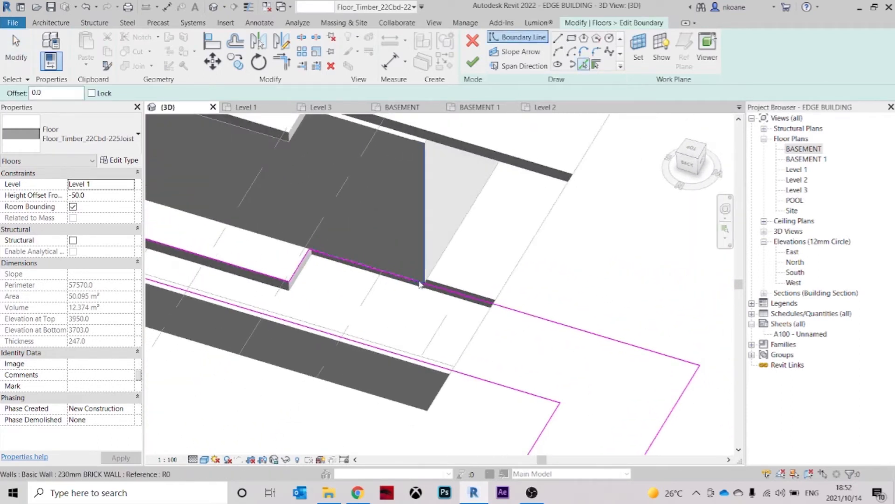
pyautogui.scroll(3, 437, 263)
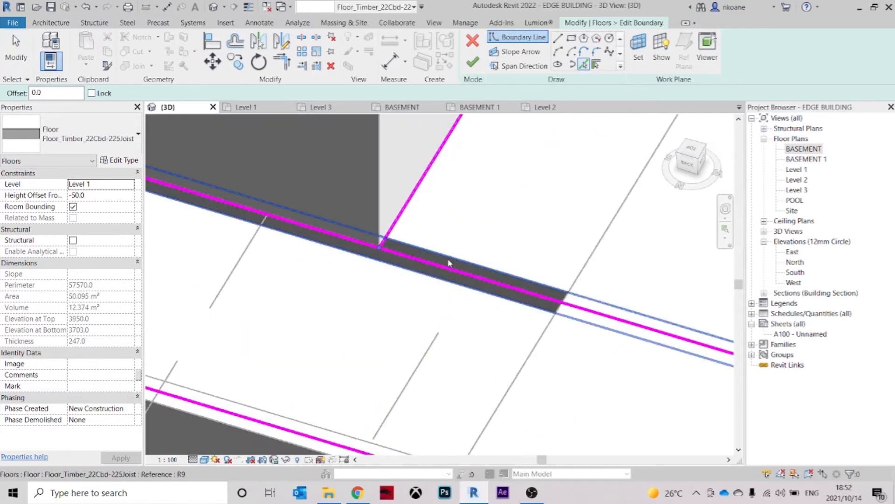
pyautogui.scroll(-4, 425, 310)
pyautogui.keyDown('shift'); pyautogui.moveTo(399, 352); pyautogui.dragTo(545, 355, button='middle'); pyautogui.keyUp('shift')
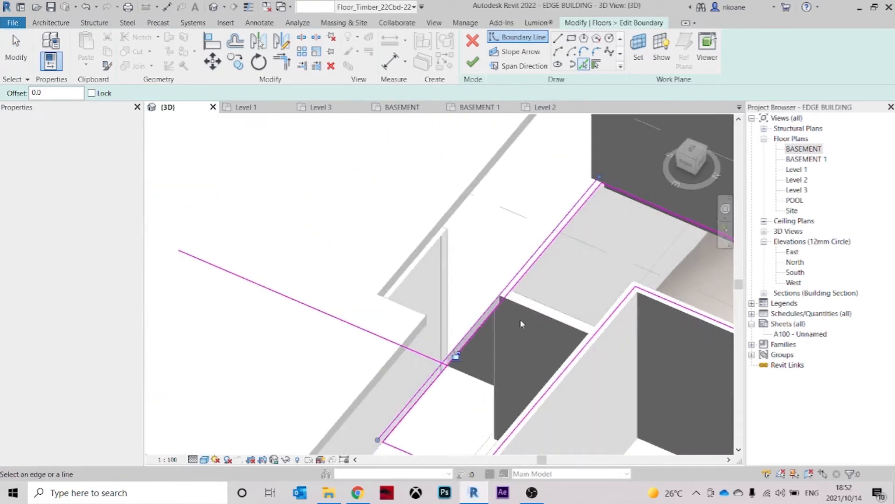
# Add a boundary line along the short cross wall's edge to the Level 1 floor sketch
pyautogui.scroll(2, 519, 320)
pyautogui.click(514, 303)
pyautogui.press('Escape')
pyautogui.press('Escape')
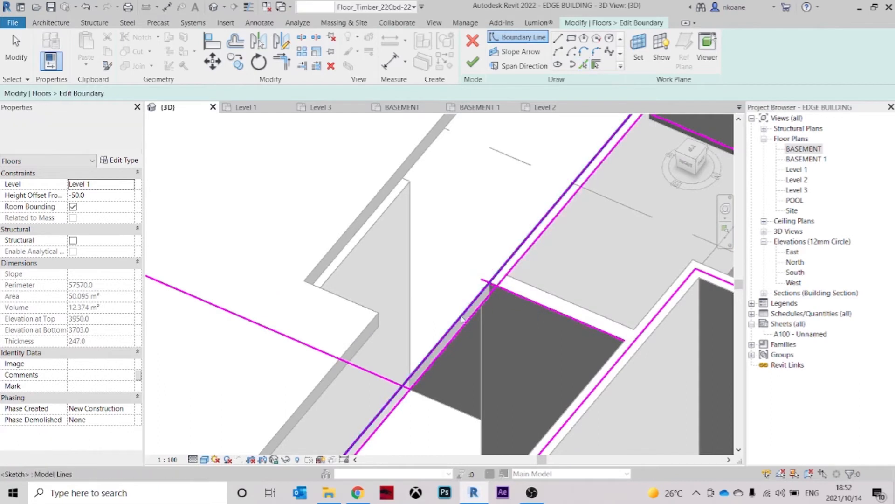
pyautogui.click(453, 337)
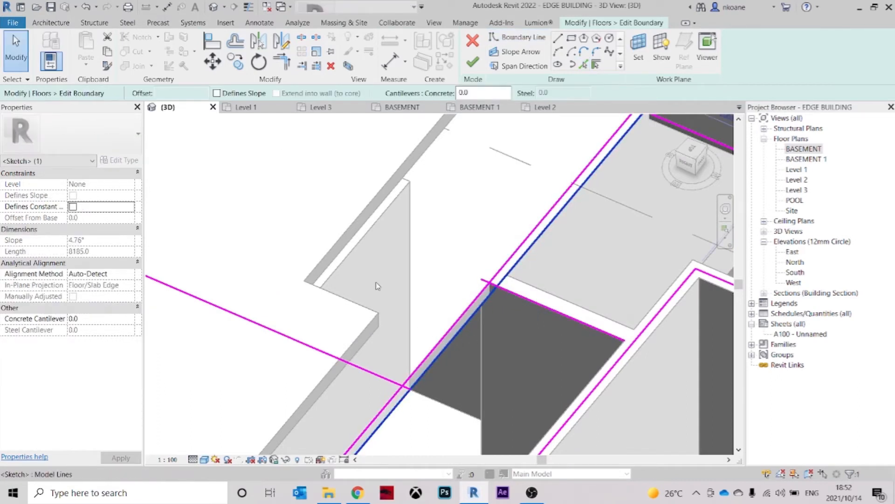
pyautogui.press('Escape')
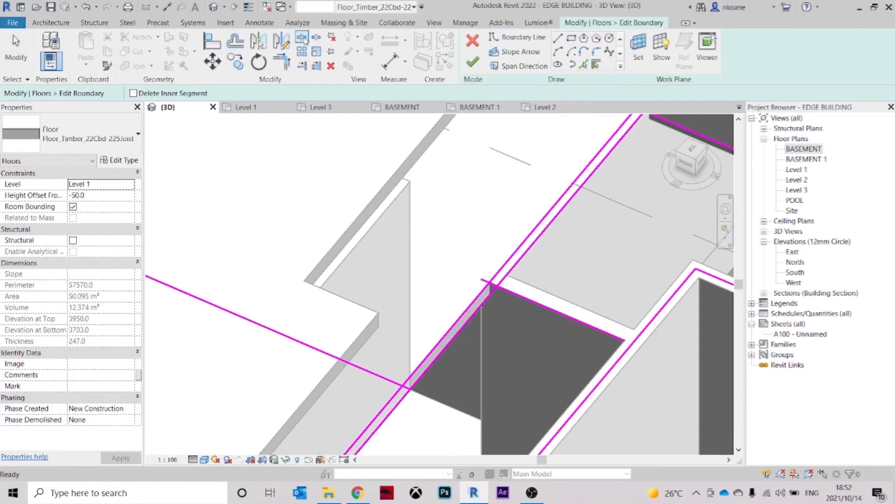
# Split the long inner boundary line, trim the crossing lines at both corners so the boundary steps to the outer line, and finish the sketch
pyautogui.moveTo(488, 339); pyautogui.dragTo(486, 300, button='middle')
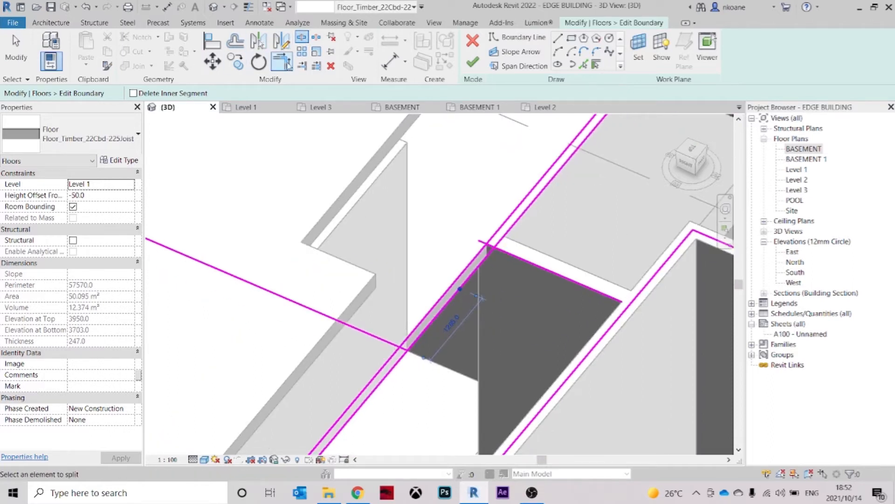
pyautogui.scroll(4, 401, 366)
pyautogui.click(409, 337)
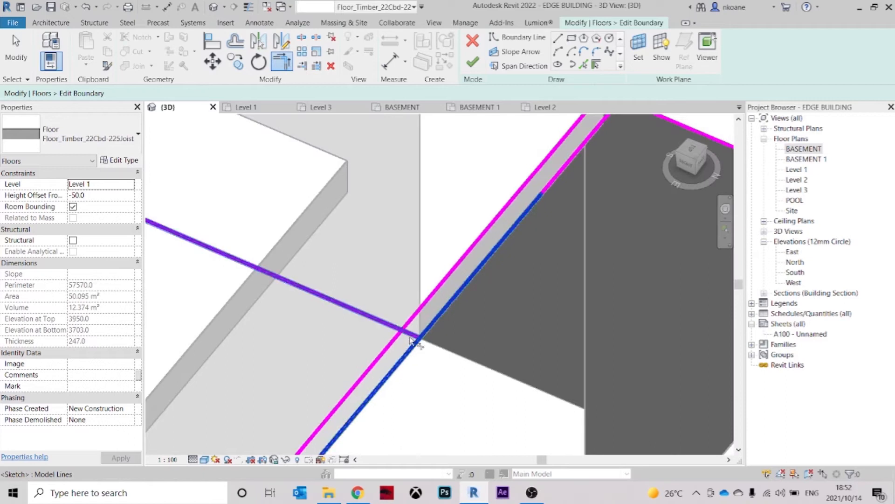
pyautogui.click(411, 335)
pyautogui.scroll(3, 420, 343)
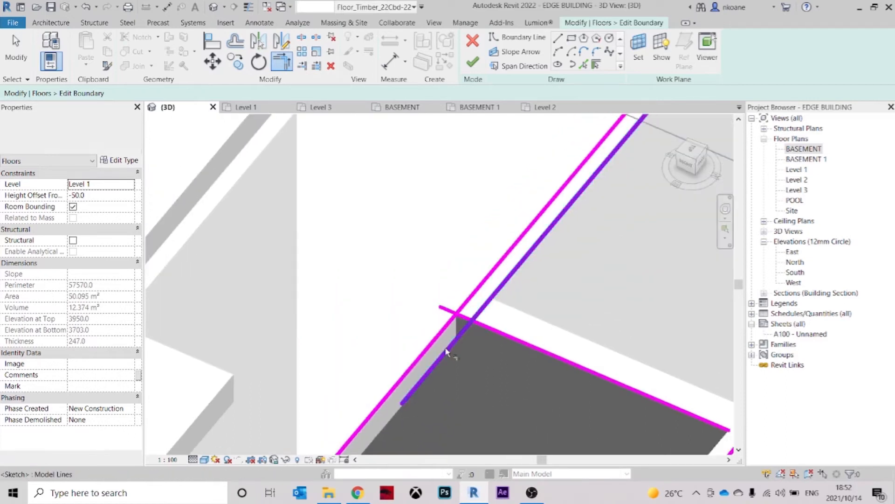
pyautogui.click(445, 327)
pyautogui.click(468, 320)
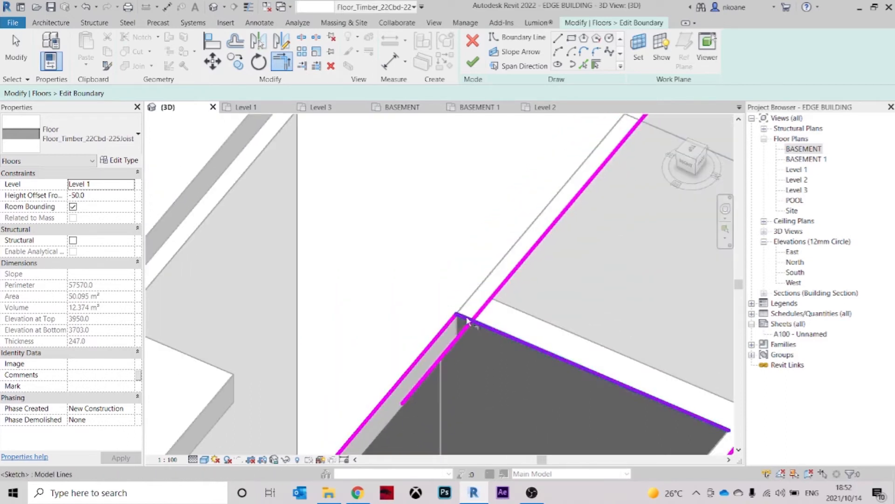
pyautogui.scroll(-5, 482, 295)
pyautogui.press('Escape')
pyautogui.click(472, 62)
pyautogui.press('Escape')
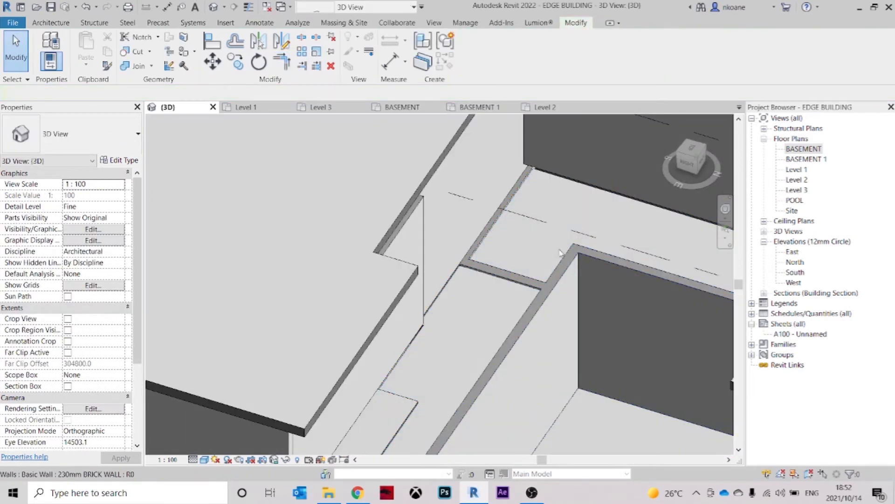
# Lower the tops of the short cross wall and the long basement wall beneath the Level 1 floor, giving the long wall a height of 3753.0
pyautogui.click(516, 287)
pyautogui.scroll(2, 515, 287)
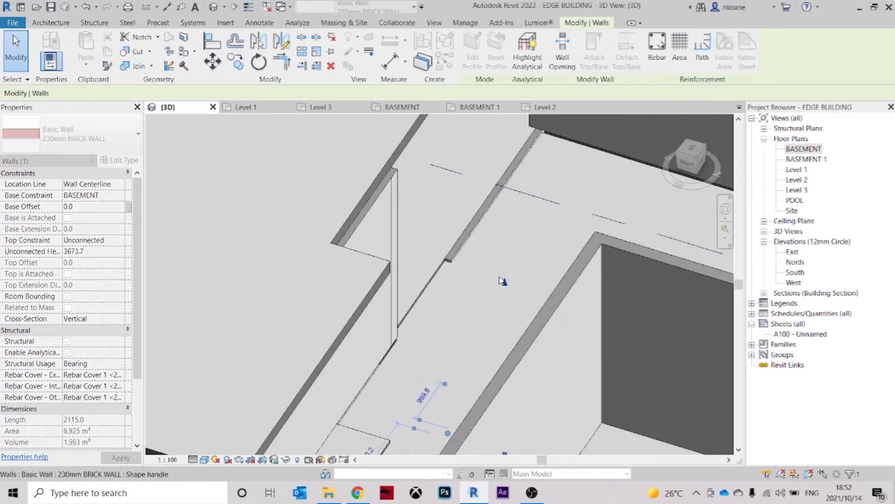
pyautogui.press('Escape')
pyautogui.click(464, 242)
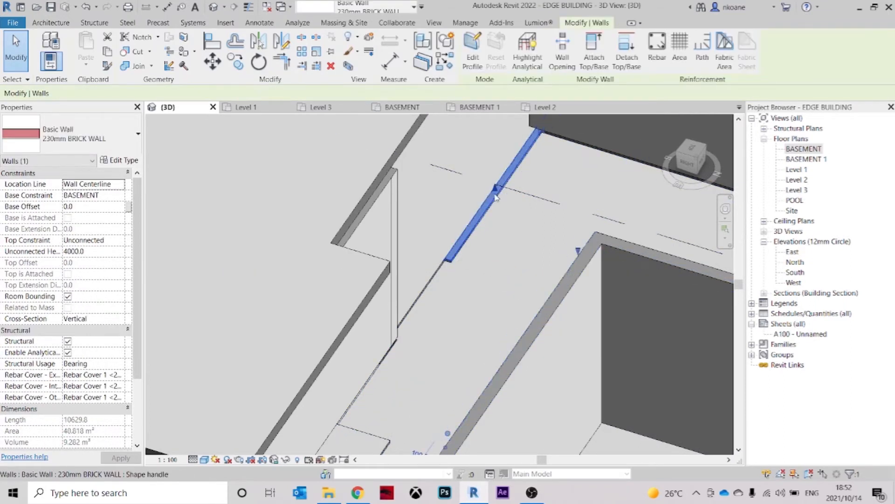
pyautogui.moveTo(486, 199); pyautogui.dragTo(500, 207)
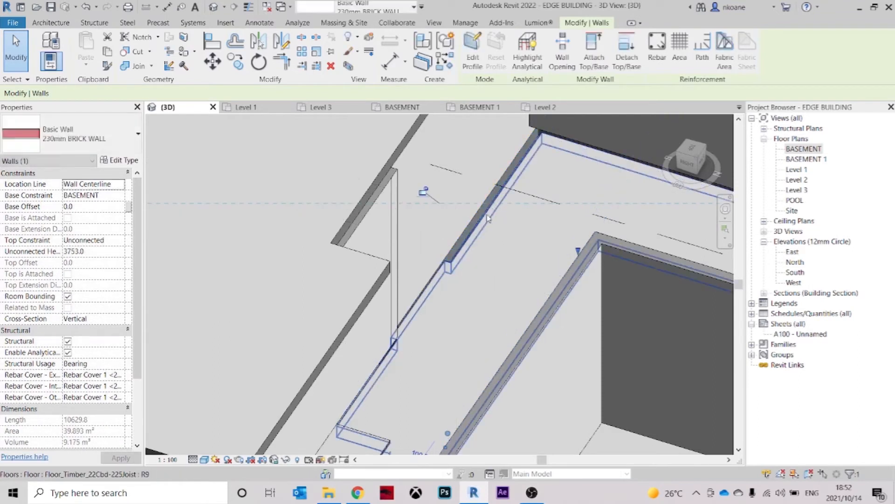
pyautogui.press('Escape')
# Edit the Level 1 floor boundary, delete the inner line and jog, trim the outer line to the back boundary, and finish the sketch
pyautogui.doubleClick(461, 266)
pyautogui.moveTo(461, 266); pyautogui.dragTo(450, 323, button='middle')
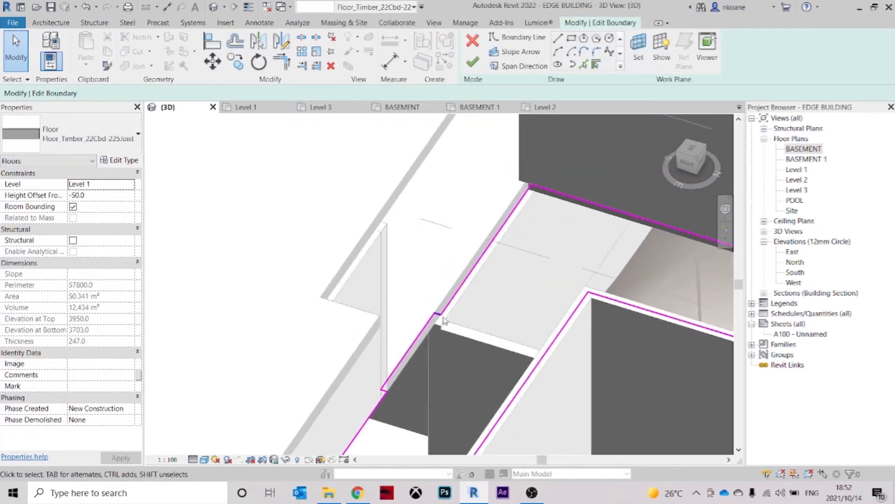
pyautogui.scroll(2, 448, 321)
pyautogui.click(449, 296)
pyautogui.moveTo(484, 294); pyautogui.dragTo(470, 380, button='middle')
pyautogui.moveTo(442, 426); pyautogui.dragTo(423, 386)
pyautogui.press('Delete')
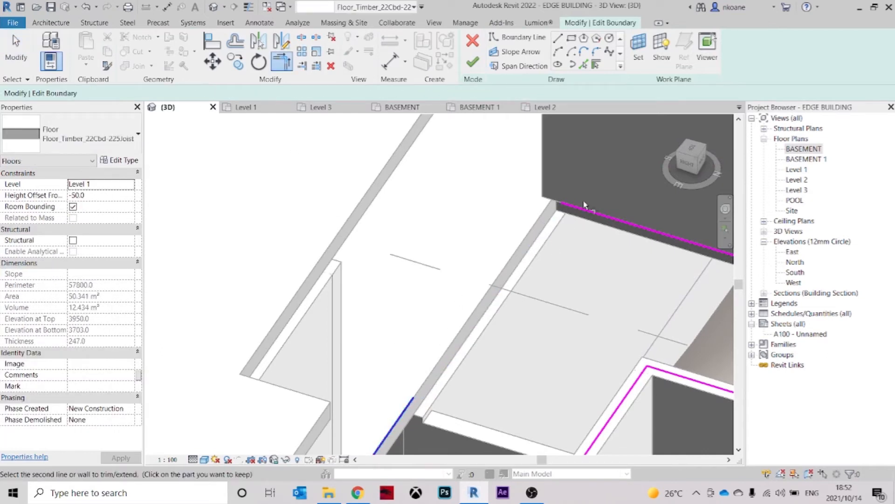
pyautogui.click(466, 56)
pyautogui.click(499, 202)
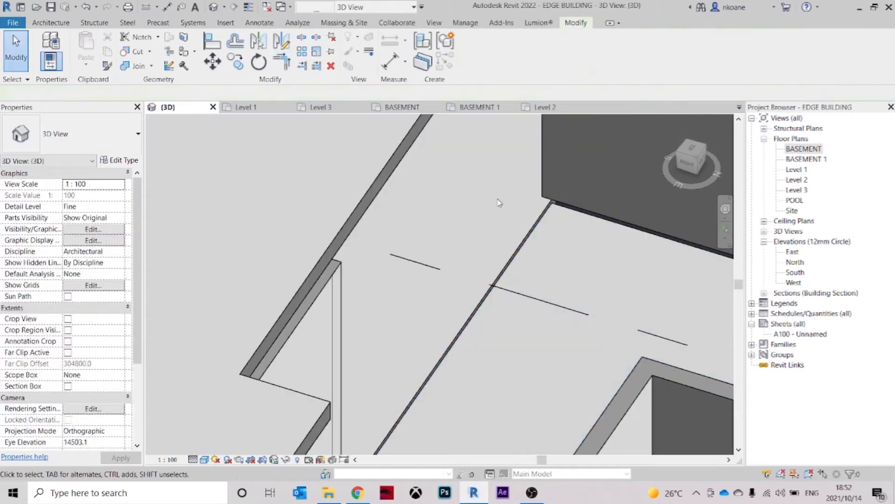
# Lower the top of the basement wall along the Level 1 floor's long back edge so it sits beneath the floor
pyautogui.scroll(-3, 498, 203)
pyautogui.moveTo(480, 219)
pyautogui.keyDown('shift'); pyautogui.mouseDown(button='middle')
pyautogui.moveTo(460, 224)
pyautogui.moveTo(483, 210)
pyautogui.mouseUp(button='middle'); pyautogui.keyUp('shift')
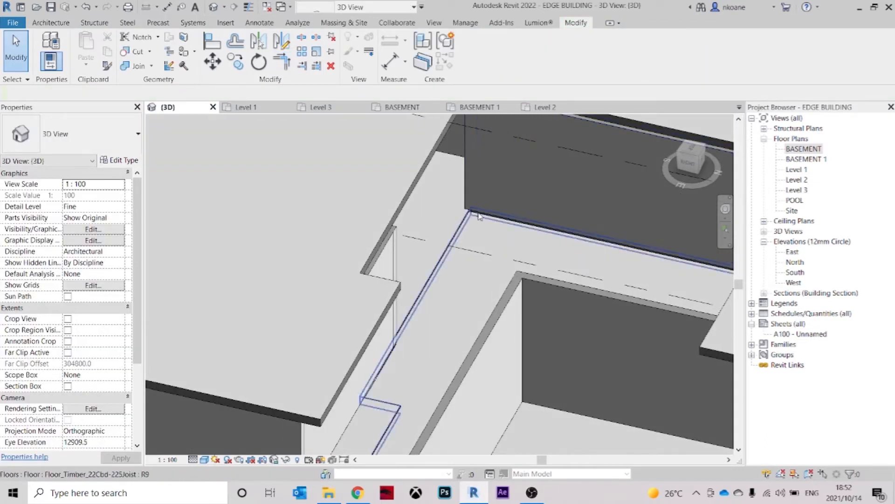
pyautogui.click(479, 213)
pyautogui.moveTo(573, 246); pyautogui.dragTo(551, 256, button='middle')
pyautogui.scroll(2, 680, 280)
pyautogui.moveTo(674, 279); pyautogui.dragTo(674, 285)
pyautogui.click(538, 319)
pyautogui.keyDown('shift'); pyautogui.moveTo(538, 319); pyautogui.dragTo(487, 306, button='middle'); pyautogui.keyUp('shift')
pyautogui.scroll(2, 255, 186)
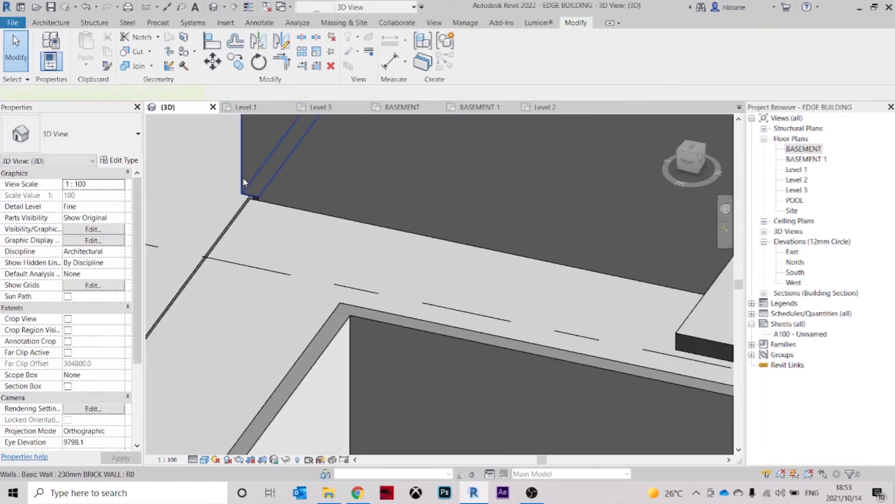
# Extend the base of the Level 1 brick end wall down at the corner of the floor
pyautogui.click(244, 179)
pyautogui.moveTo(309, 194); pyautogui.dragTo(326, 343, button='middle')
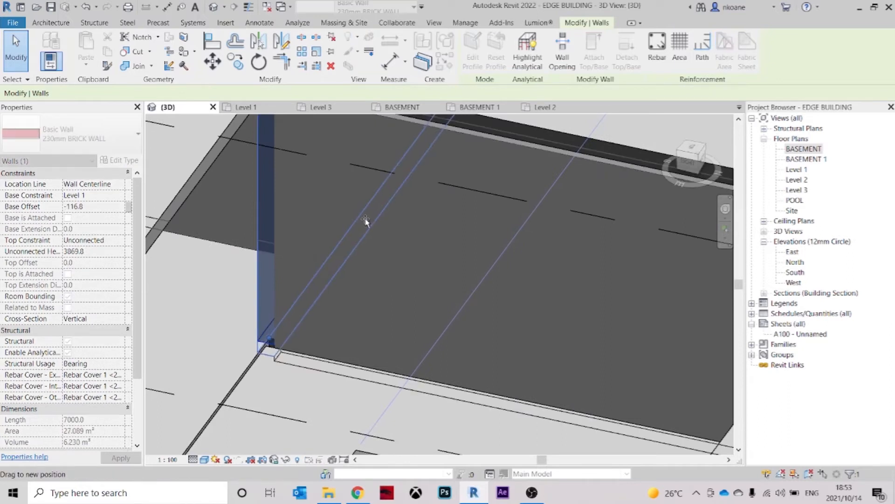
pyautogui.press('Escape')
# Edit the Level 1 floor boundary, moving its short end line beside the enclosure to about 1445 mm from the enclosure's corner, and finish the sketch
pyautogui.keyDown('shift'); pyautogui.moveTo(293, 279); pyautogui.dragTo(488, 307, button='middle'); pyautogui.keyUp('shift')
pyautogui.keyDown('shift'); pyautogui.moveTo(659, 354); pyautogui.dragTo(397, 267, button='middle'); pyautogui.keyUp('shift')
pyautogui.scroll(-2, 396, 267)
pyautogui.moveTo(422, 298); pyautogui.dragTo(527, 269, button='middle')
pyautogui.doubleClick(554, 250)
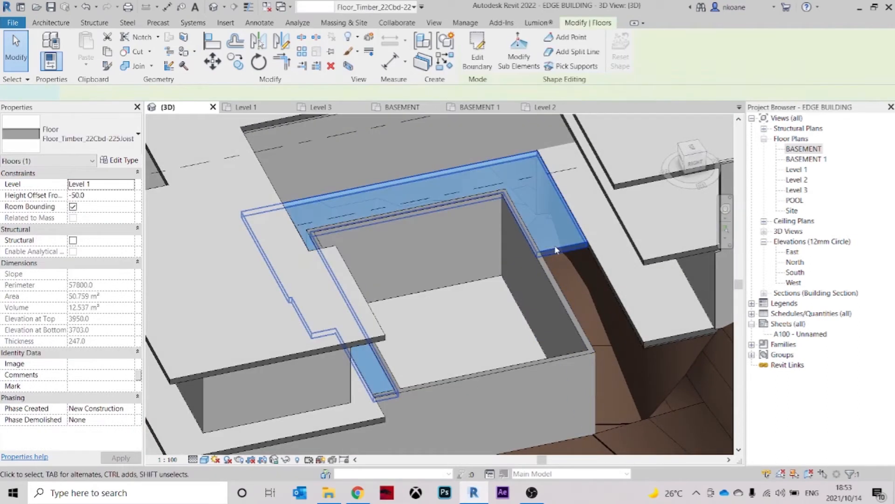
pyautogui.scroll(2, 555, 249)
pyautogui.click(532, 198)
pyautogui.moveTo(532, 197); pyautogui.dragTo(529, 194)
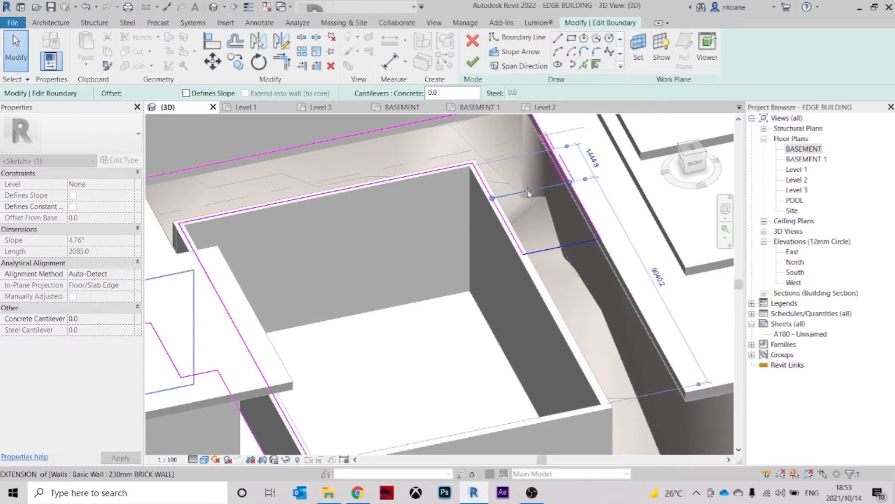
pyautogui.click(472, 62)
pyautogui.scroll(-5, 483, 197)
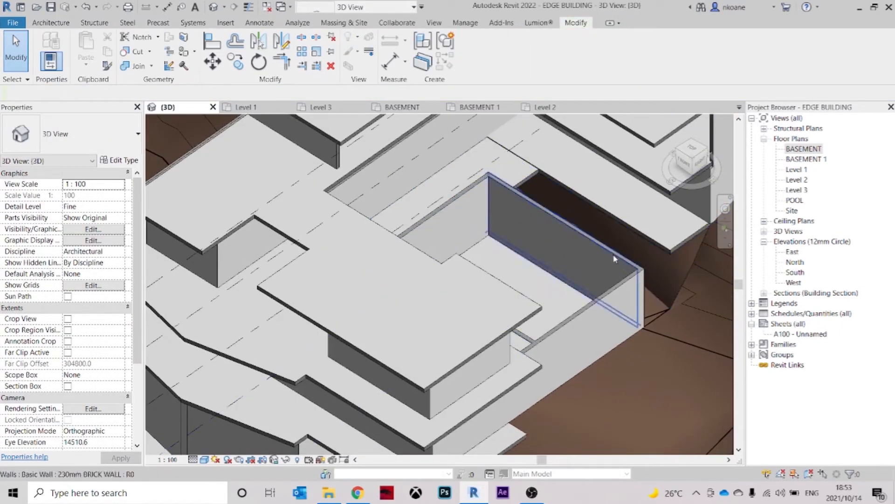
# Examine how the walls, floors and terrain meet from several sides of the building in 3D
pyautogui.keyDown('shift'); pyautogui.moveTo(676, 334); pyautogui.dragTo(467, 224, button='middle'); pyautogui.keyUp('shift')
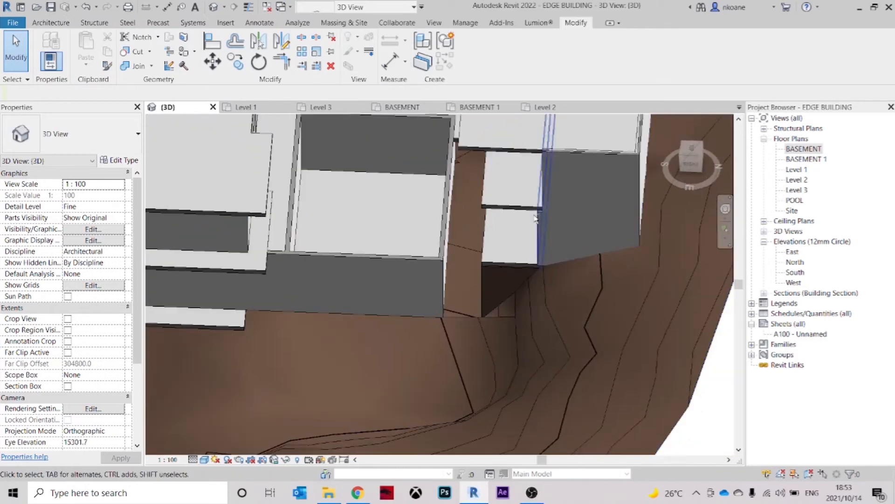
pyautogui.keyDown('shift'); pyautogui.moveTo(332, 374); pyautogui.dragTo(476, 290, button='middle'); pyautogui.keyUp('shift')
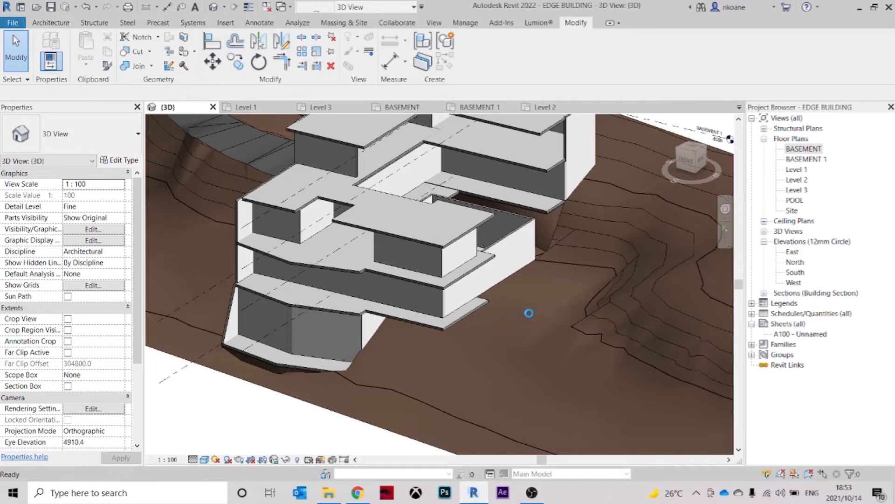
pyautogui.moveTo(522, 337)
pyautogui.keyDown('shift'); pyautogui.mouseDown(button='middle')
pyautogui.moveTo(597, 200)
pyautogui.moveTo(524, 202)
pyautogui.moveTo(580, 259)
pyautogui.moveTo(516, 202)
pyautogui.moveTo(502, 214)
pyautogui.moveTo(521, 250)
pyautogui.moveTo(594, 264)
pyautogui.moveTo(552, 280)
pyautogui.moveTo(489, 242)
pyautogui.moveTo(531, 239)
pyautogui.moveTo(586, 252)
pyautogui.moveTo(586, 336)
pyautogui.moveTo(511, 334)
pyautogui.mouseUp(button='middle'); pyautogui.keyUp('shift')
pyautogui.scroll(1, 423, 294)
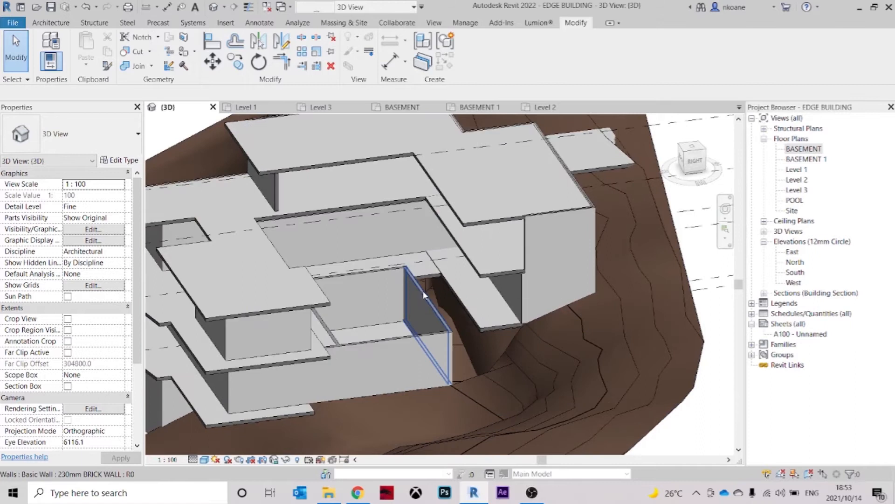
pyautogui.click(422, 295)
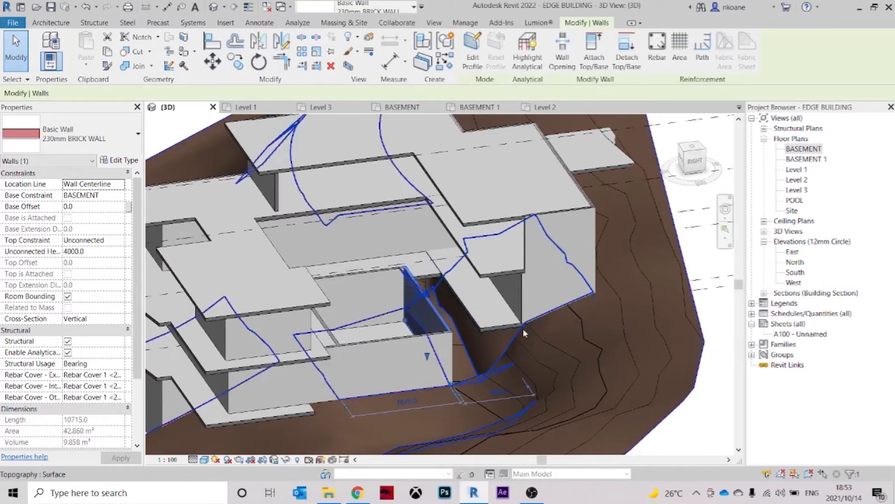
pyautogui.press('Escape')
pyautogui.keyDown('shift'); pyautogui.moveTo(523, 332); pyautogui.dragTo(577, 355, button='middle'); pyautogui.keyUp('shift')
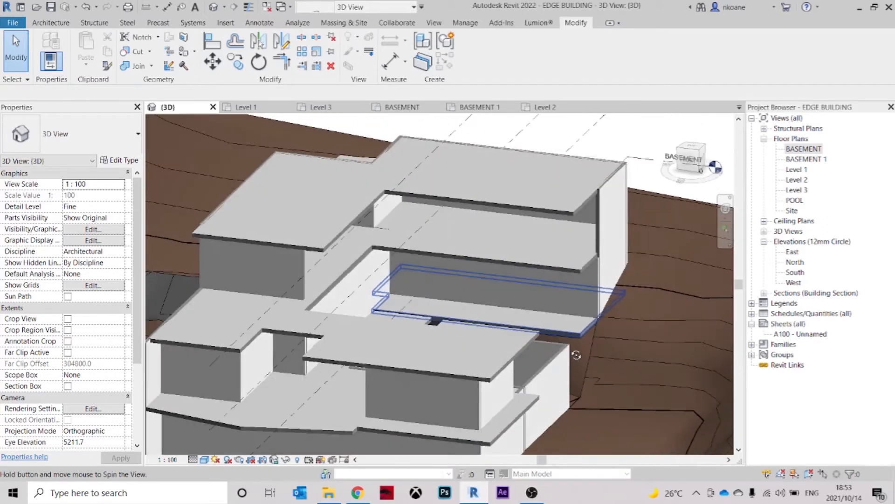
pyautogui.scroll(1, 414, 234)
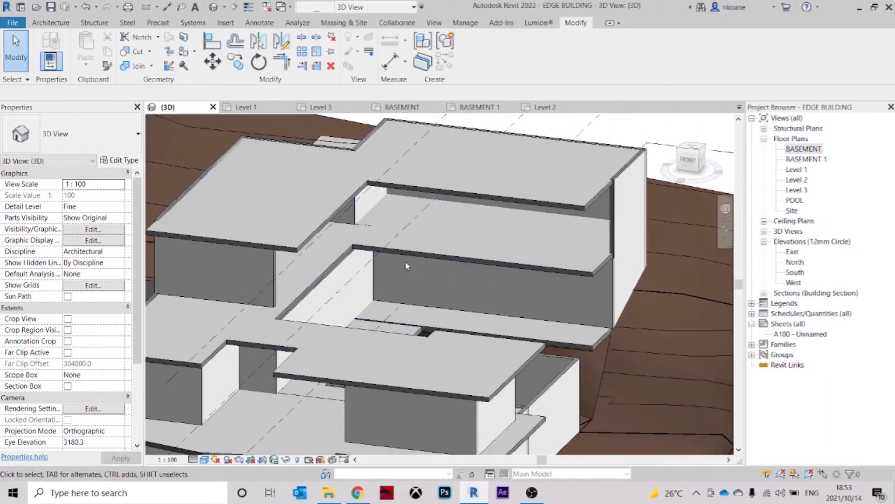
pyautogui.scroll(-2, 407, 268)
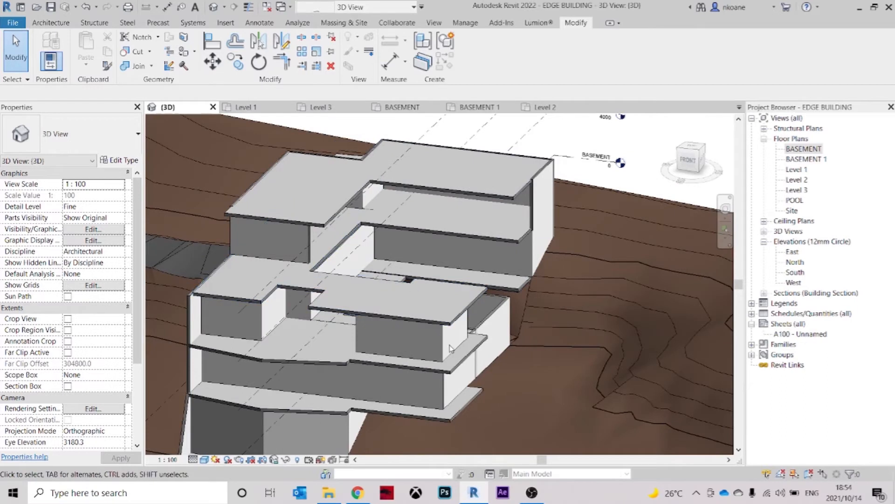
pyautogui.moveTo(399, 377); pyautogui.dragTo(437, 337, button='middle')
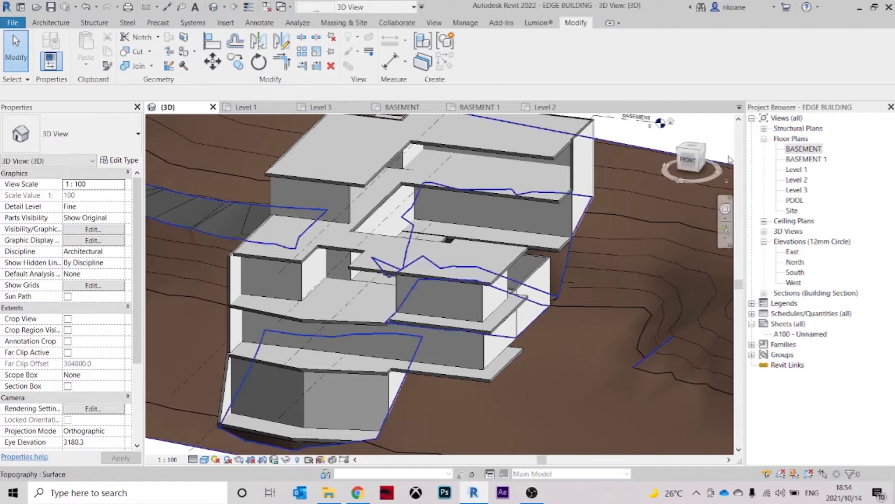
pyautogui.scroll(-1, 600, 150)
pyautogui.moveTo(612, 169); pyautogui.dragTo(597, 226, button='middle')
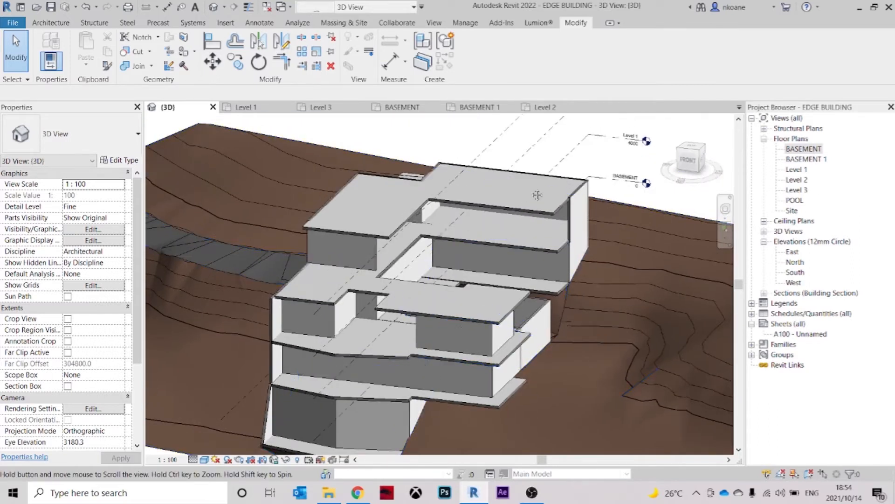
# View the Level 3 floor plan and close it to return to the 3D view
pyautogui.moveTo(538, 194); pyautogui.dragTo(536, 289, button='middle')
pyautogui.click(547, 174)
pyautogui.moveTo(607, 192); pyautogui.dragTo(540, 219, button='middle')
pyautogui.click(608, 209)
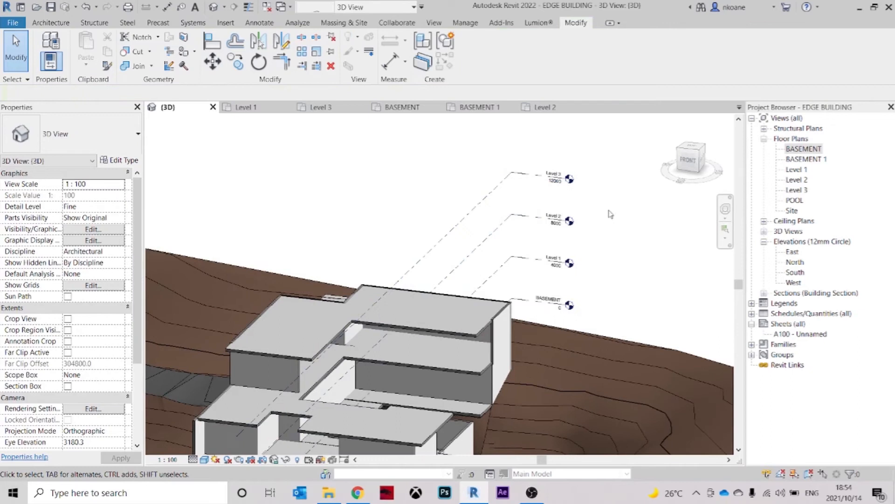
pyautogui.scroll(2, 582, 182)
pyautogui.doubleClick(571, 180)
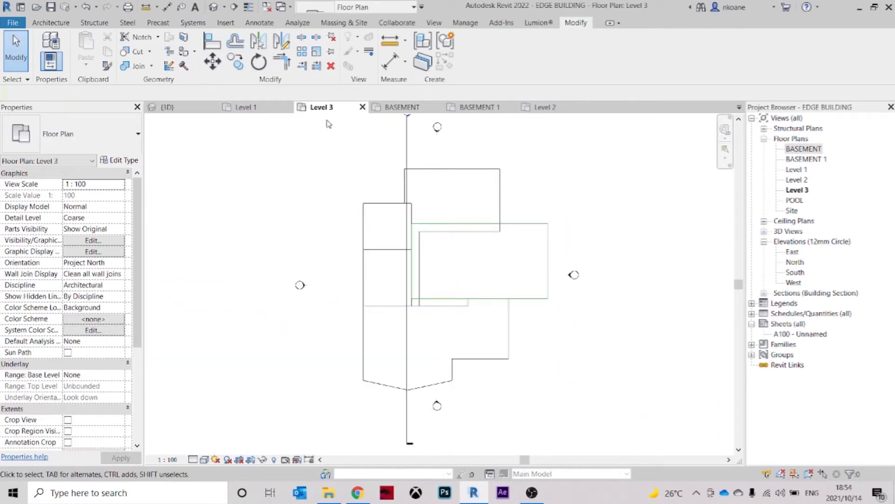
pyautogui.click(362, 107)
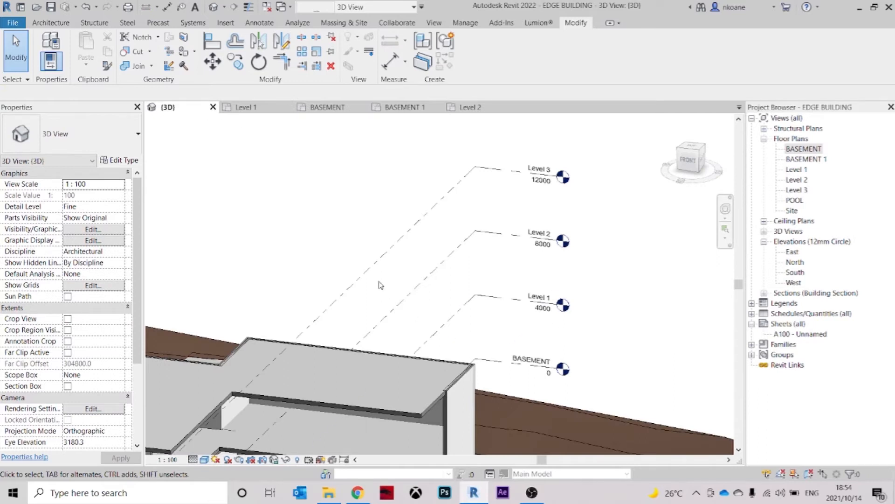
# Open the Level 2 floor plan at the upper wing where the brick wall stops short of the floor edge
pyautogui.click(383, 263)
pyautogui.keyDown('shift'); pyautogui.moveTo(412, 326); pyautogui.dragTo(436, 375, button='middle'); pyautogui.keyUp('shift')
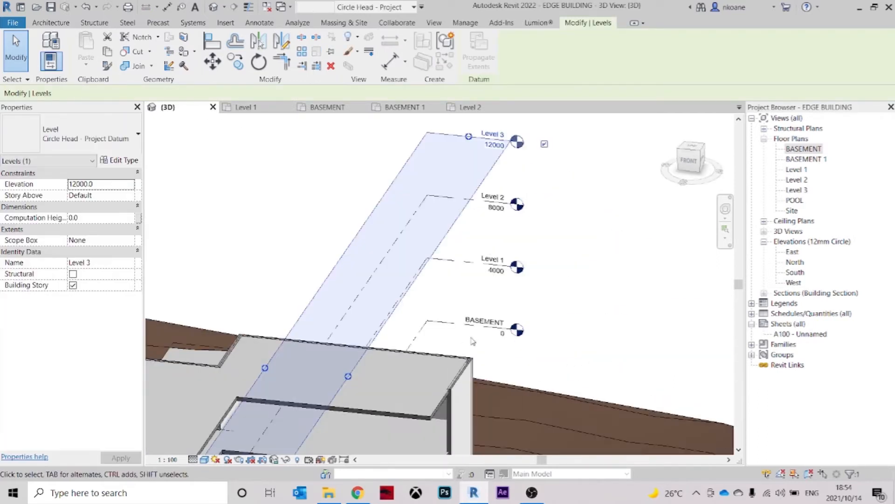
pyautogui.moveTo(471, 338); pyautogui.dragTo(425, 323, button='middle')
pyautogui.doubleClick(476, 193)
pyautogui.doubleClick(470, 190)
pyautogui.scroll(-2, 468, 194)
pyautogui.moveTo(548, 192); pyautogui.dragTo(508, 234, button='middle')
pyautogui.scroll(2, 570, 233)
pyautogui.click(562, 218)
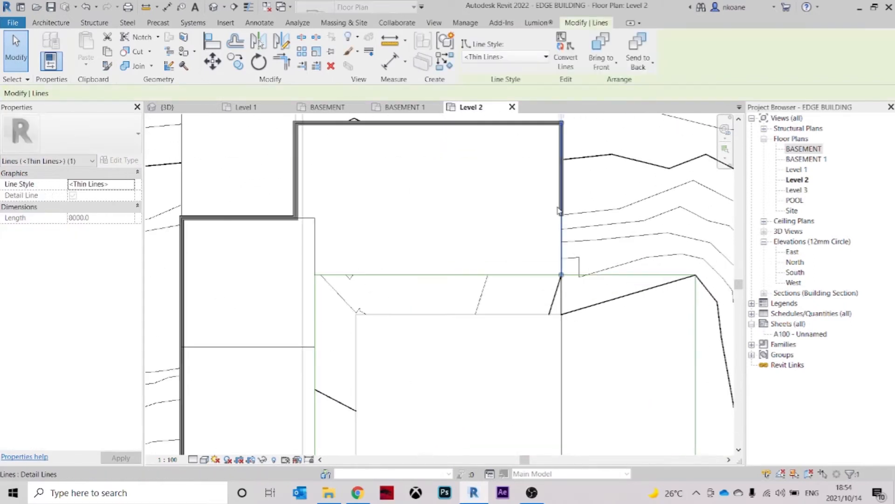
pyautogui.click(554, 234)
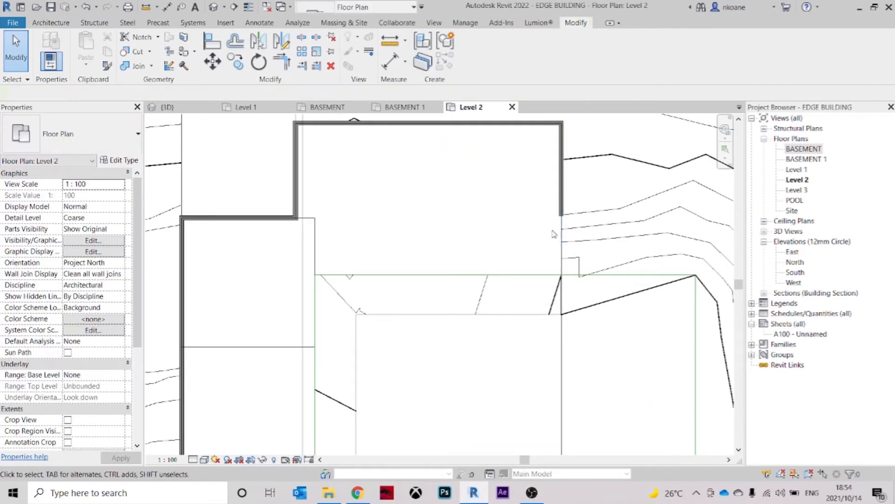
pyautogui.click(556, 193)
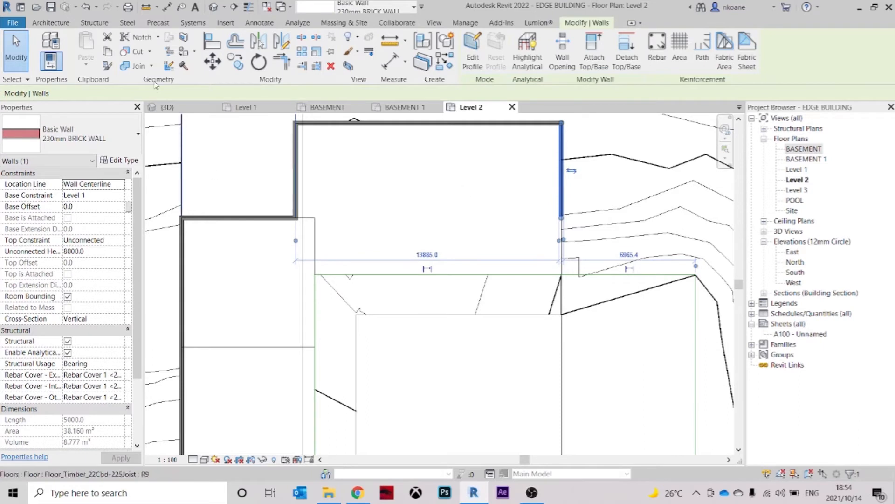
pyautogui.click(451, 65)
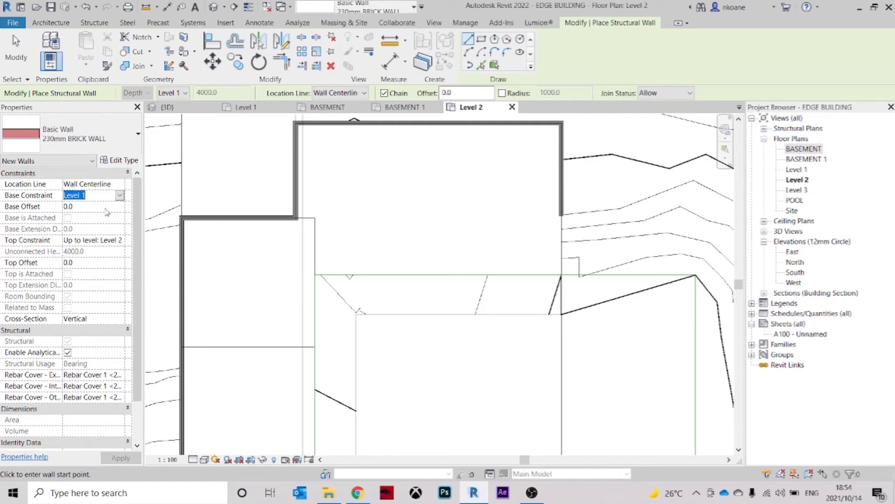
pyautogui.click(120, 196)
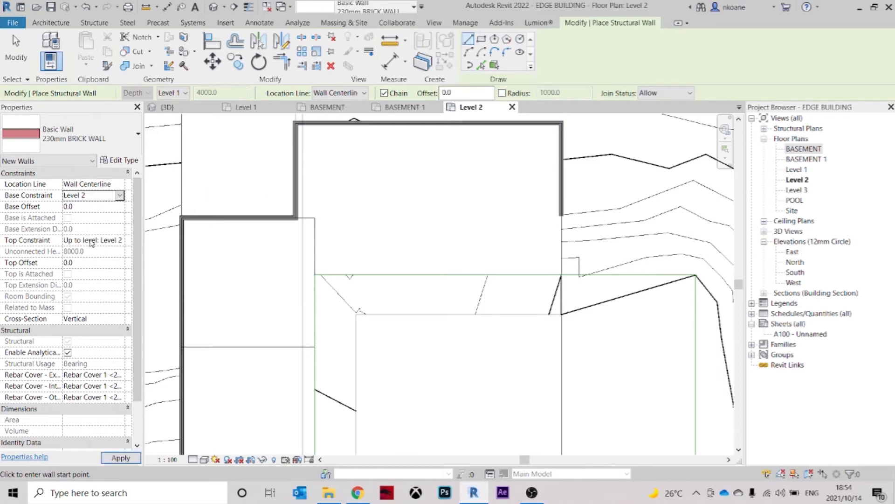
pyautogui.click(121, 240)
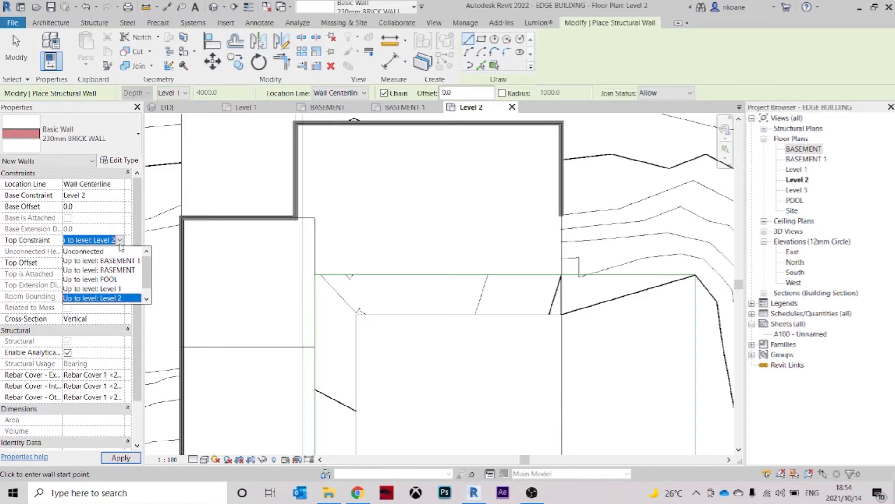
pyautogui.click(102, 252)
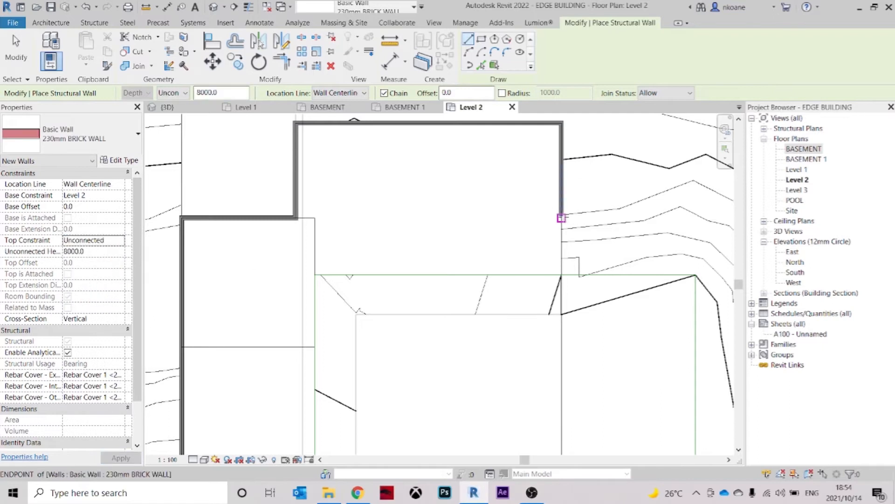
pyautogui.scroll(2, 561, 218)
pyautogui.scroll(-1, 521, 243)
pyautogui.moveTo(520, 243); pyautogui.dragTo(530, 289, button='middle')
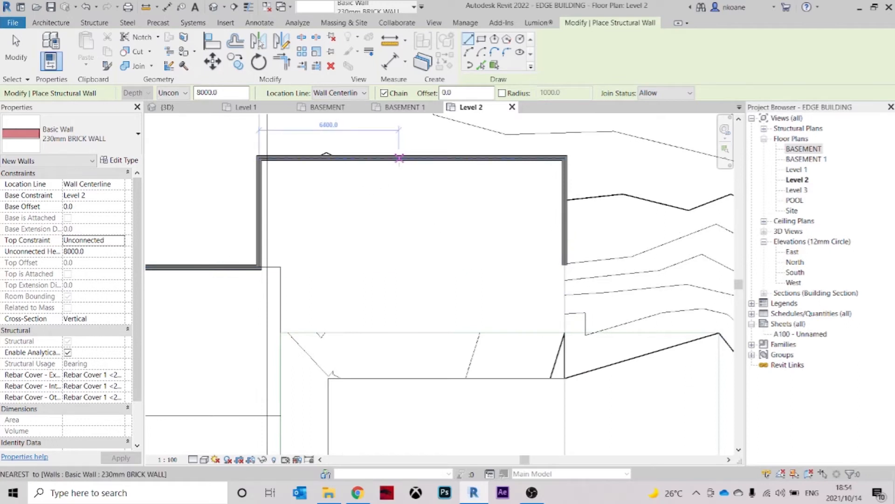
pyautogui.click(399, 158)
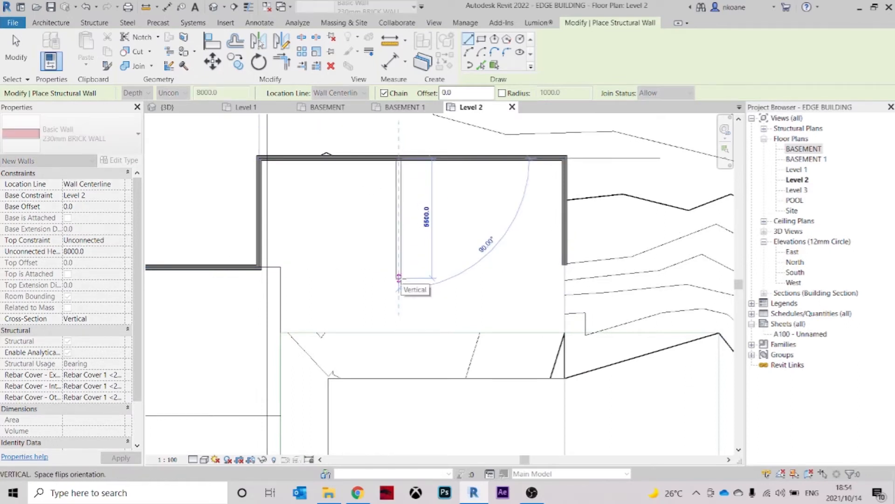
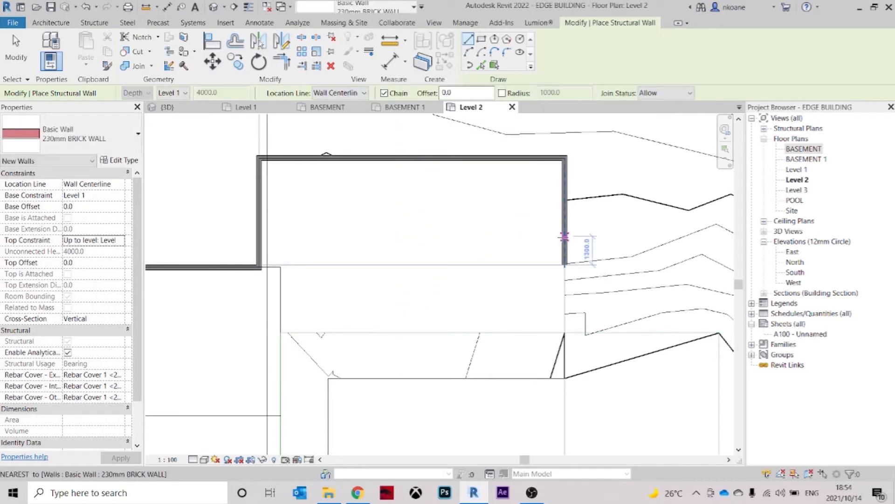
pyautogui.click(564, 233)
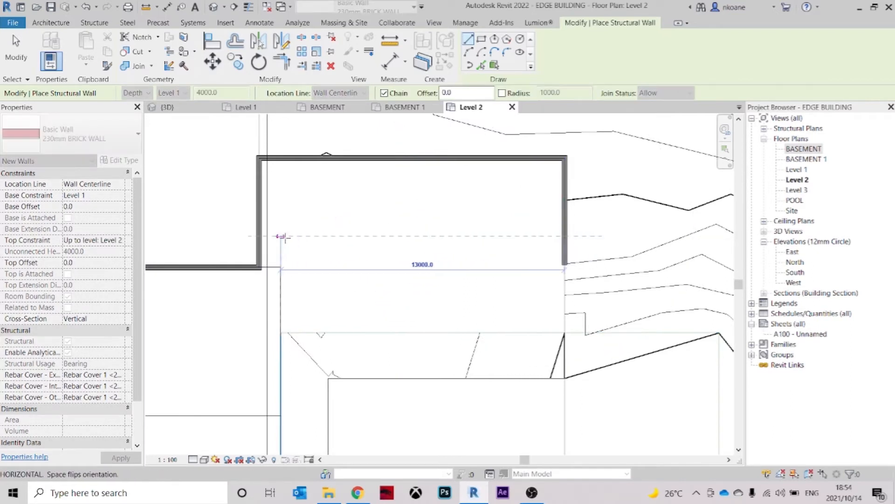
pyautogui.press('Escape')
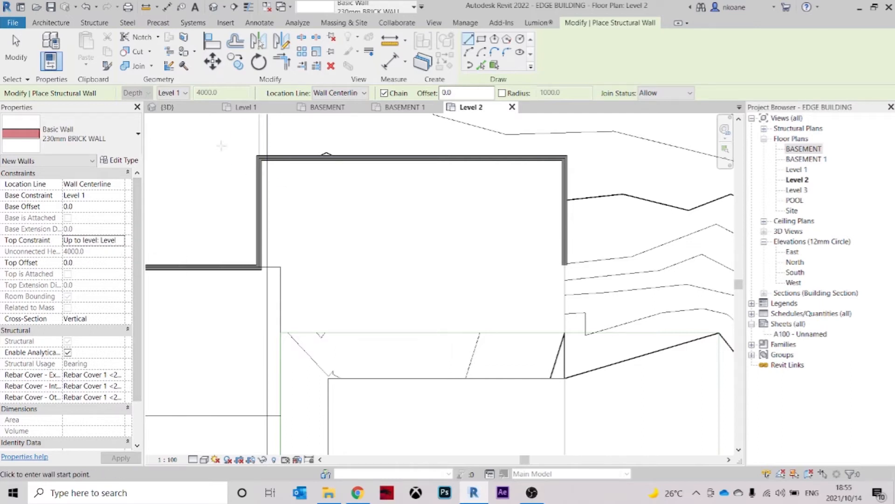
# Try to start a brick wall inside the upper wing, based on Level 2 with zero offset and unconnected top, and undo it
pyautogui.click(181, 94)
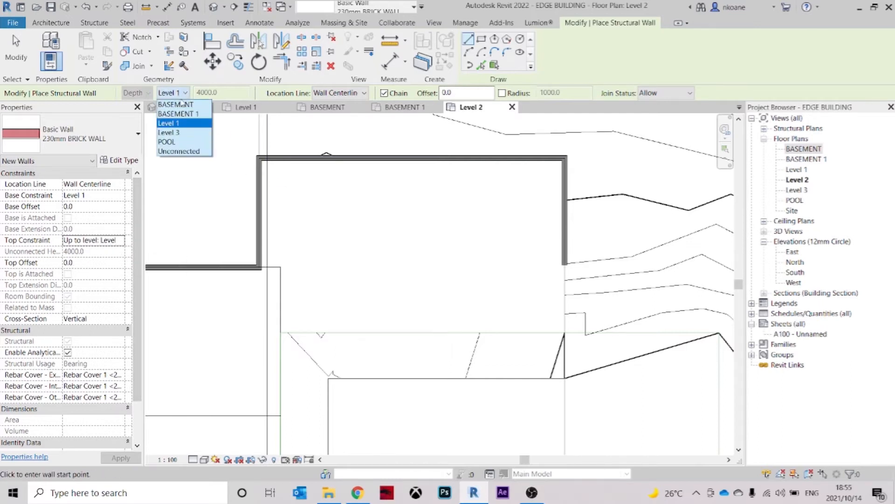
pyautogui.click(178, 151)
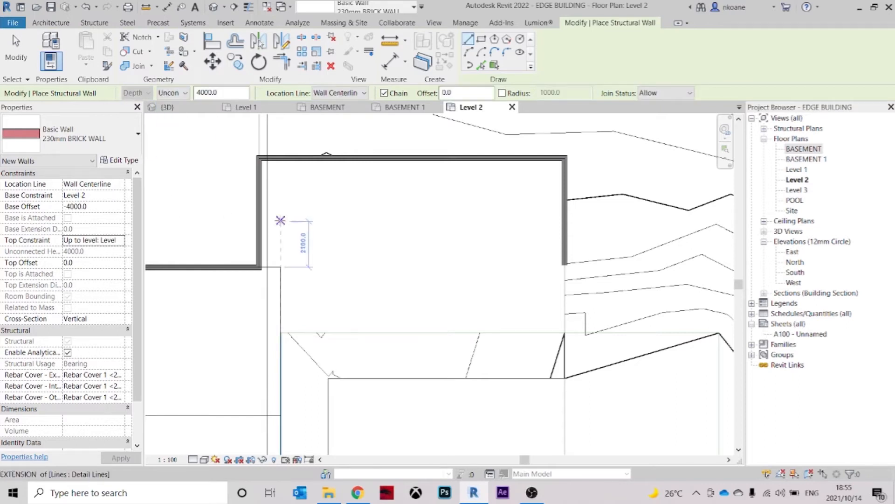
pyautogui.moveTo(324, 246); pyautogui.dragTo(307, 248, button='middle')
pyautogui.press('Escape')
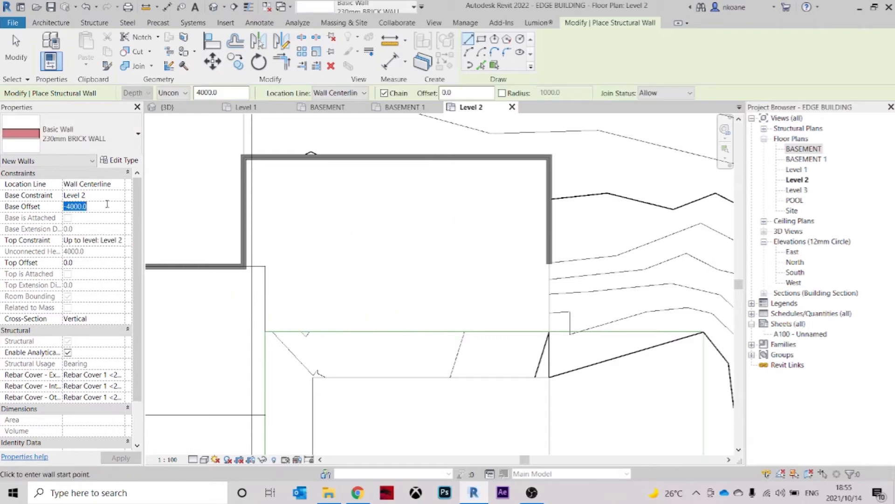
pyautogui.write('0')
pyautogui.click(354, 284)
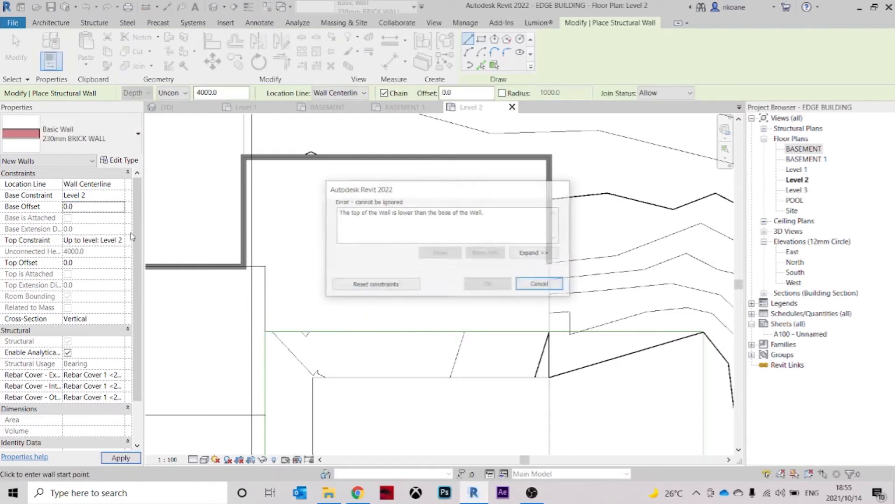
pyautogui.click(93, 239)
pyautogui.click(120, 240)
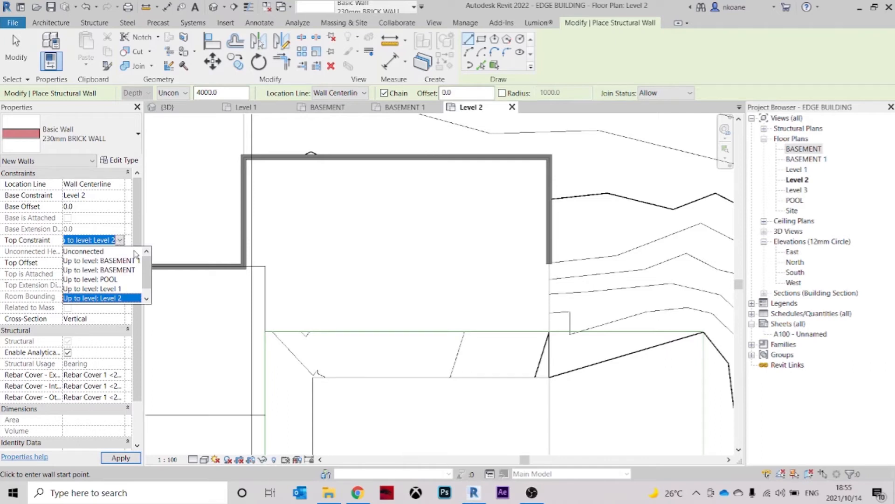
pyautogui.click(135, 252)
pyautogui.click(360, 282)
pyautogui.click(377, 194)
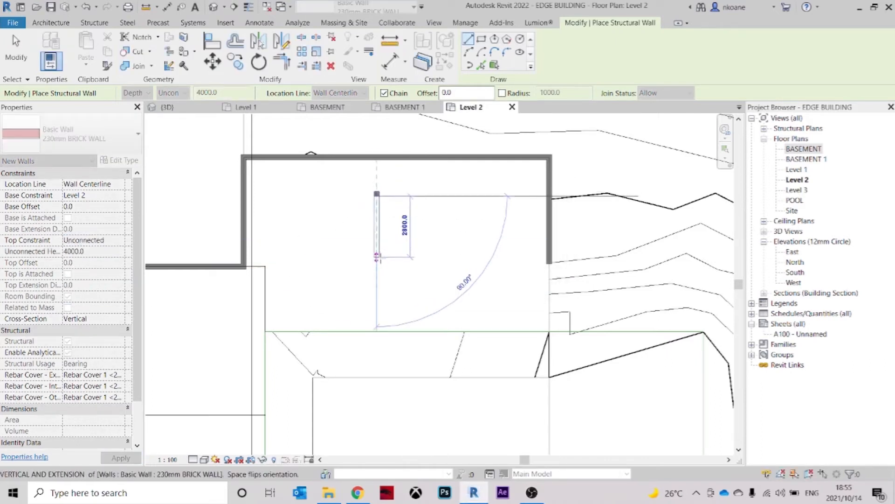
pyautogui.press('Escape')
pyautogui.hotkey('ctrl', 'z')
pyautogui.click(364, 175)
pyautogui.press('Escape')
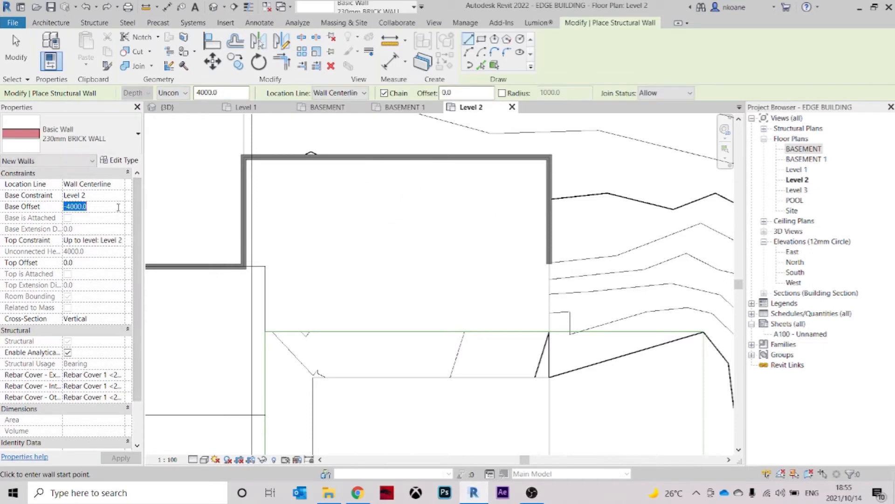
# Draw a 230mm brick wall based on Level 2, unconnected and 4000 high, along the short floor edge where the wings meet
pyautogui.click(120, 241)
pyautogui.click(104, 252)
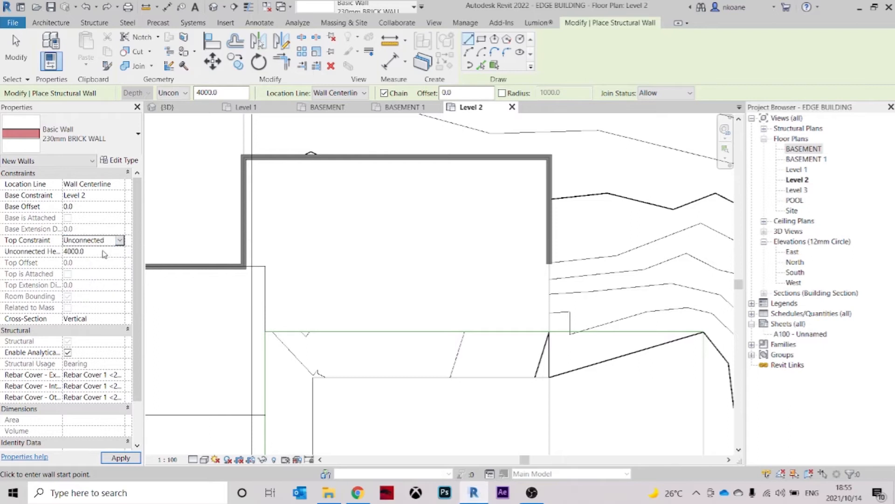
pyautogui.moveTo(352, 248); pyautogui.dragTo(441, 165, button='middle')
pyautogui.scroll(-1, 347, 245)
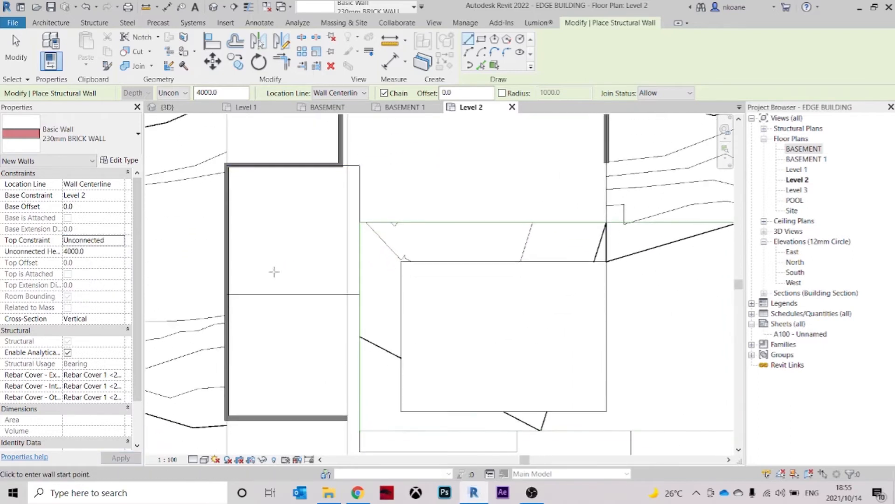
pyautogui.scroll(2, 359, 186)
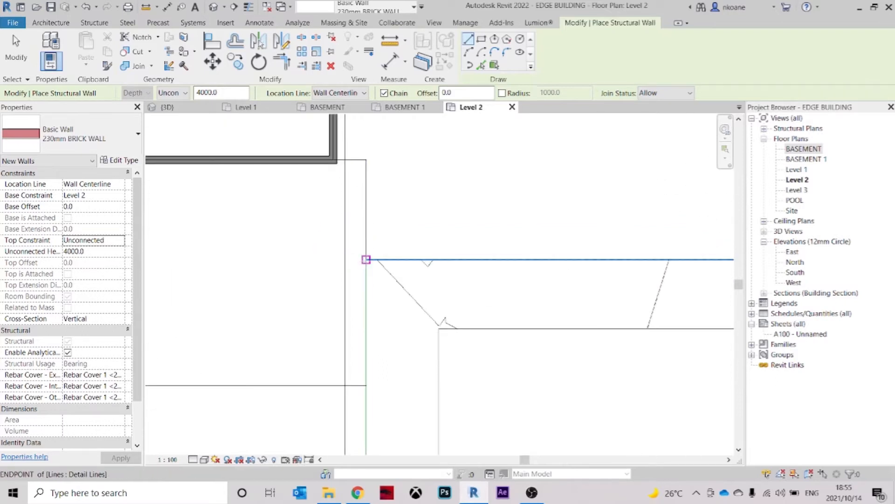
pyautogui.click(366, 259)
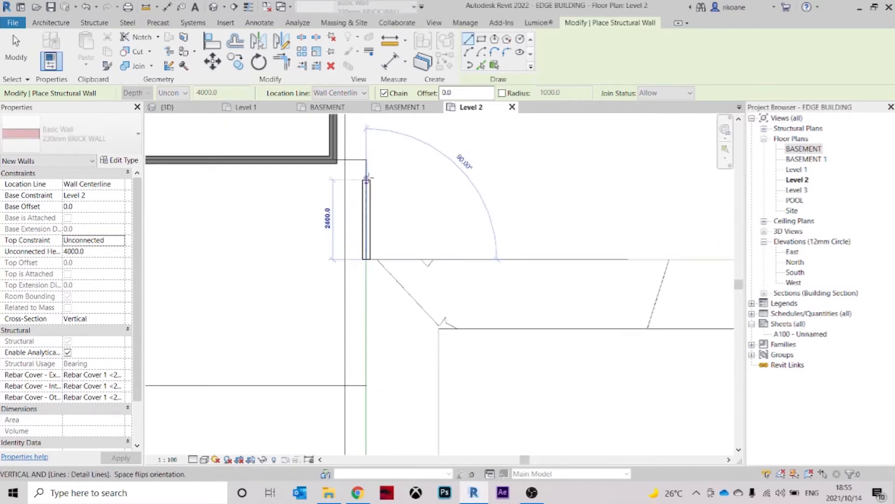
pyautogui.click(366, 160)
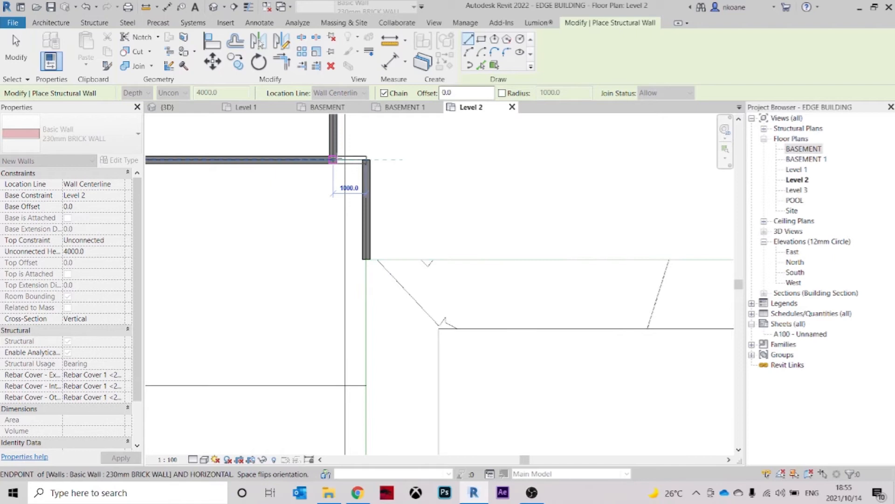
pyautogui.press('Escape')
# Draw three brick walls forming an enclosure about 3270 mm wide inside, against the upper wing's back wall on Level 2
pyautogui.scroll(-3, 349, 211)
pyautogui.moveTo(422, 224); pyautogui.dragTo(366, 255, button='middle')
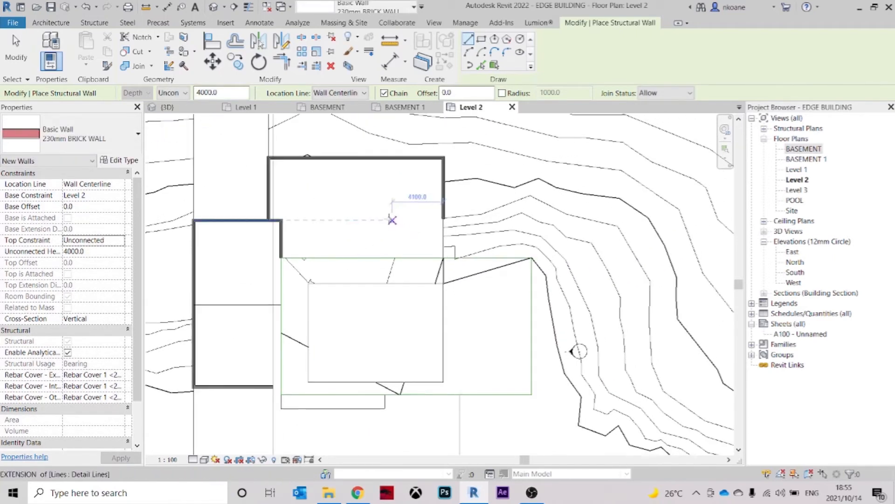
pyautogui.moveTo(390, 219); pyautogui.dragTo(383, 244, button='middle')
pyautogui.scroll(1, 313, 179)
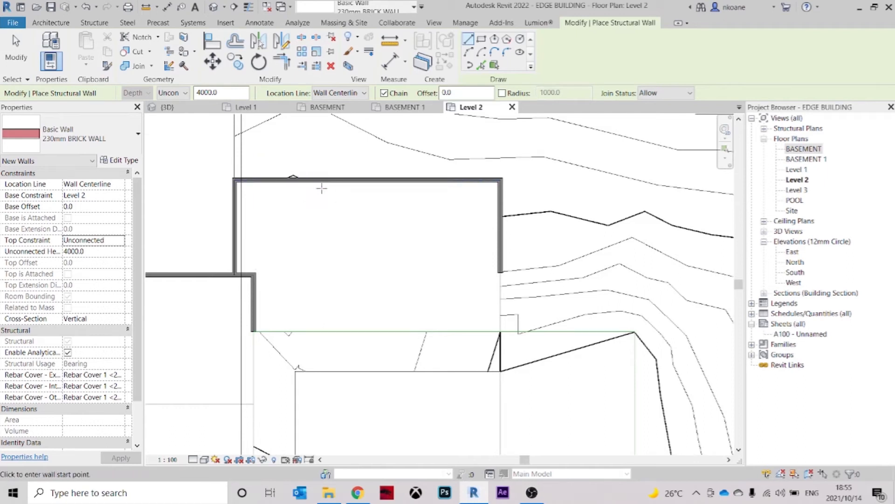
pyautogui.click(307, 182)
pyautogui.click(307, 243)
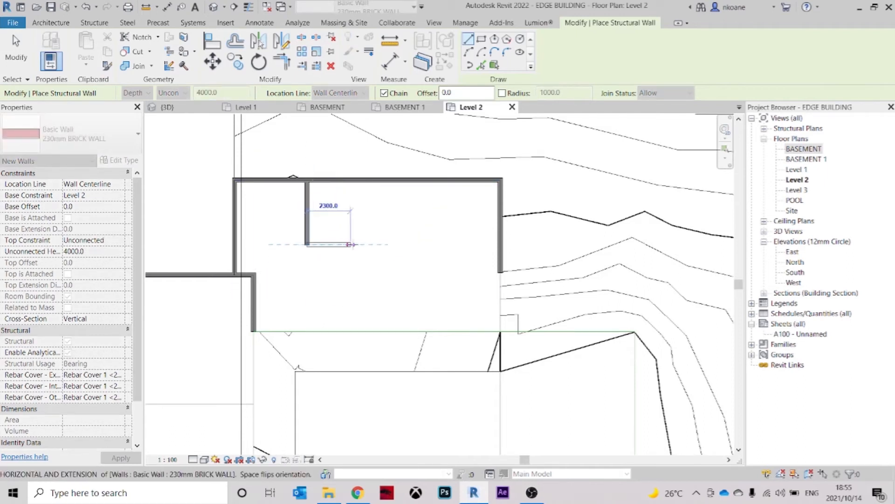
pyautogui.click(373, 244)
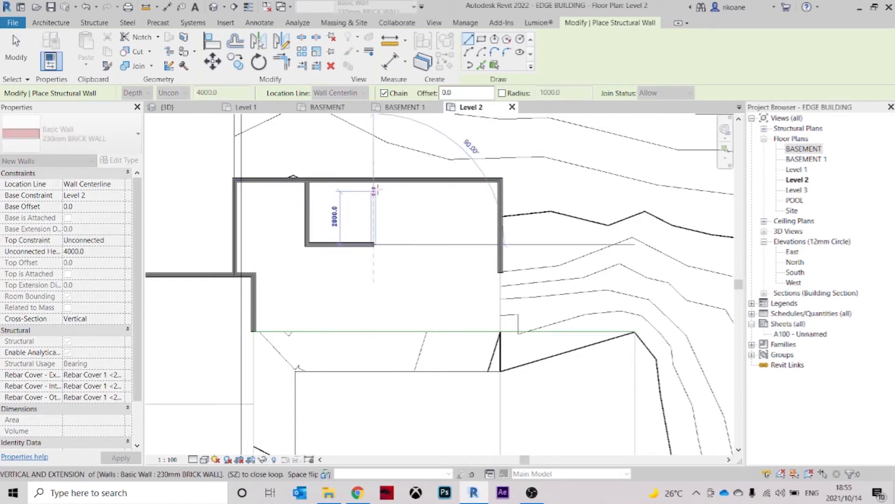
pyautogui.click(374, 183)
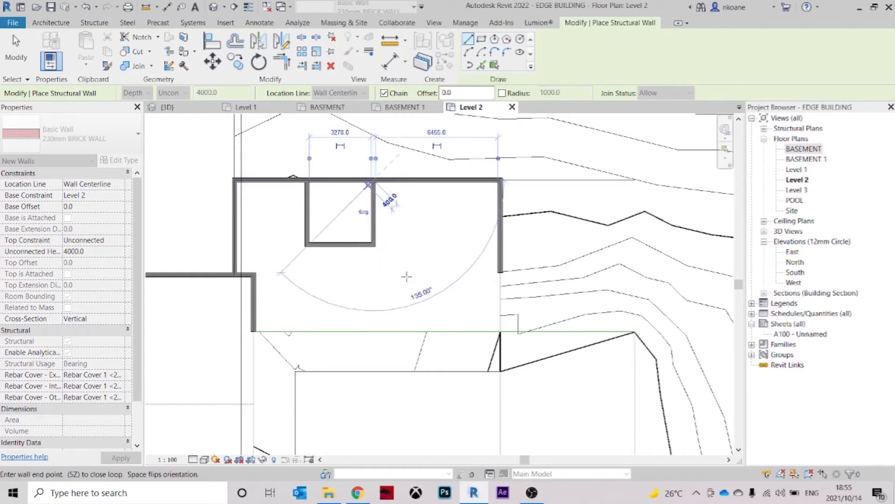
pyautogui.press('Escape')
pyautogui.press('Escape')
pyautogui.moveTo(469, 291); pyautogui.dragTo(462, 251, button='middle')
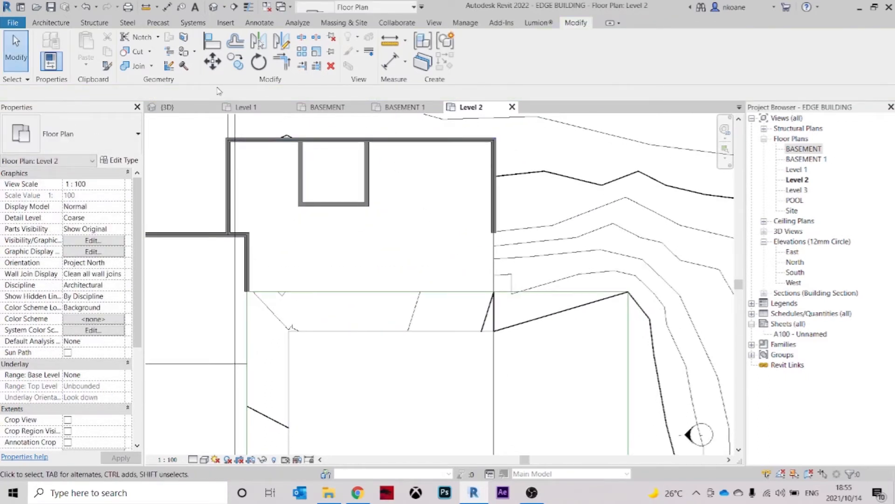
# Delete the thin detail line that crosses the side wing on the Level 2 plan
pyautogui.moveTo(333, 287); pyautogui.dragTo(374, 242, button='middle')
pyautogui.scroll(-1, 396, 203)
pyautogui.moveTo(397, 202); pyautogui.dragTo(406, 246, button='middle')
pyautogui.scroll(-1, 489, 217)
pyautogui.moveTo(465, 218); pyautogui.dragTo(452, 175, button='middle')
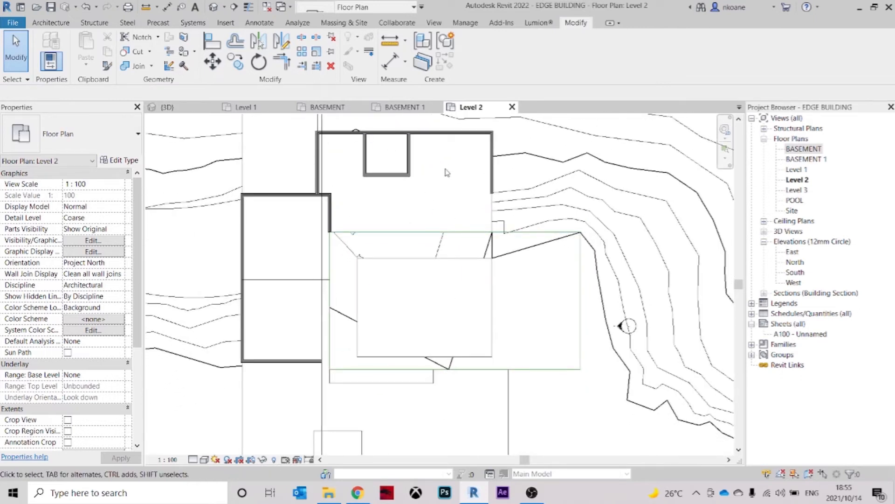
pyautogui.click(294, 280)
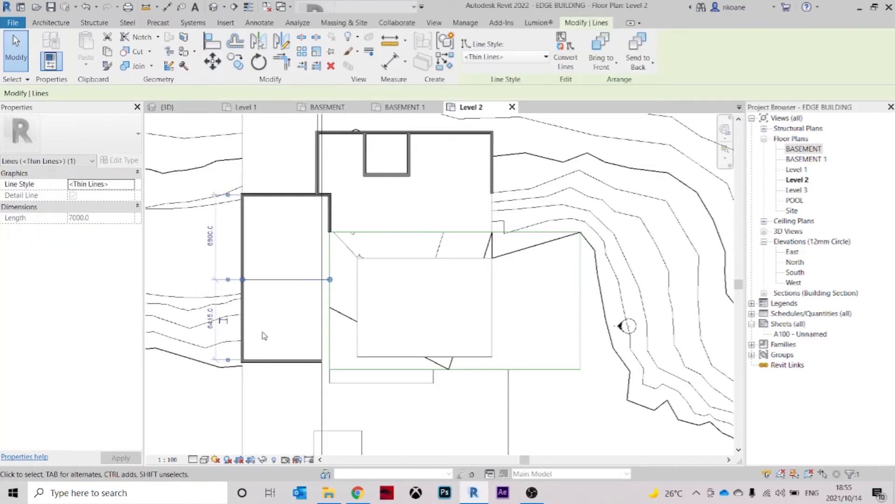
pyautogui.press('Delete')
# Examine the three new enclosure walls in the 3D view by selecting them as one chain
pyautogui.moveTo(300, 282); pyautogui.dragTo(289, 231, button='middle')
pyautogui.moveTo(308, 341); pyautogui.dragTo(432, 174, button='middle')
pyautogui.click(195, 110)
pyautogui.scroll(-1, 322, 252)
pyautogui.scroll(2, 425, 254)
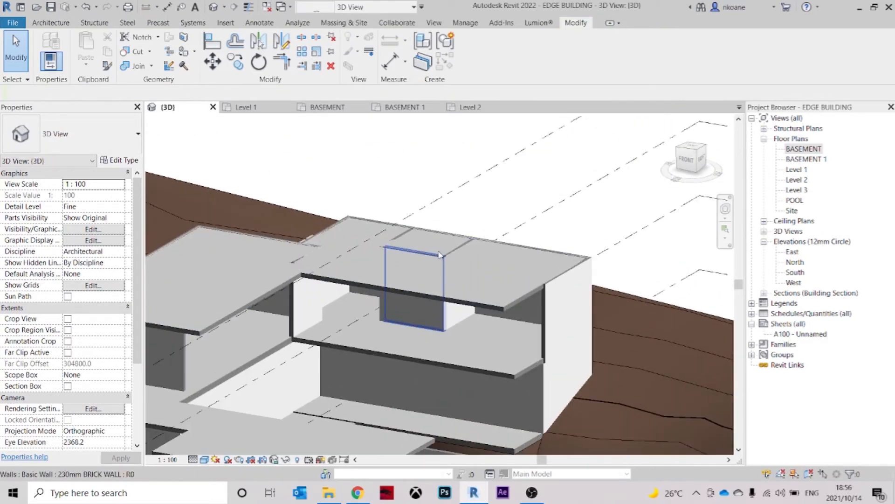
pyautogui.press('Tab')
pyautogui.click(441, 251)
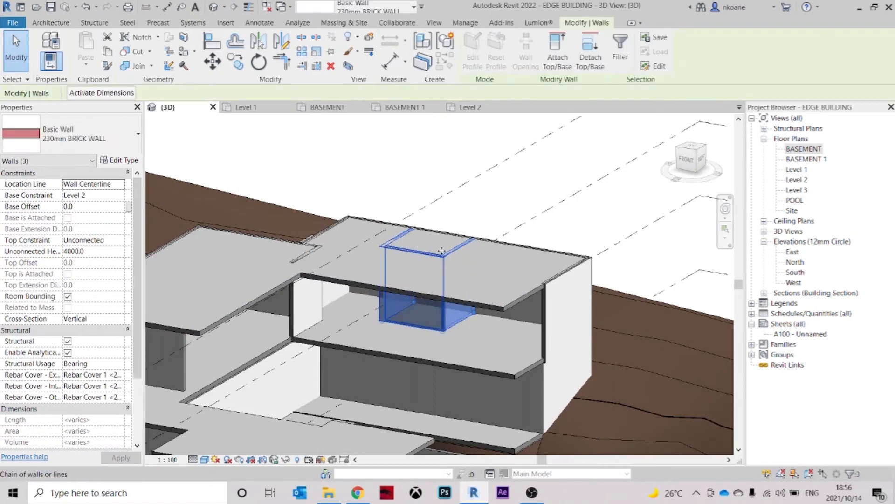
pyautogui.click(467, 215)
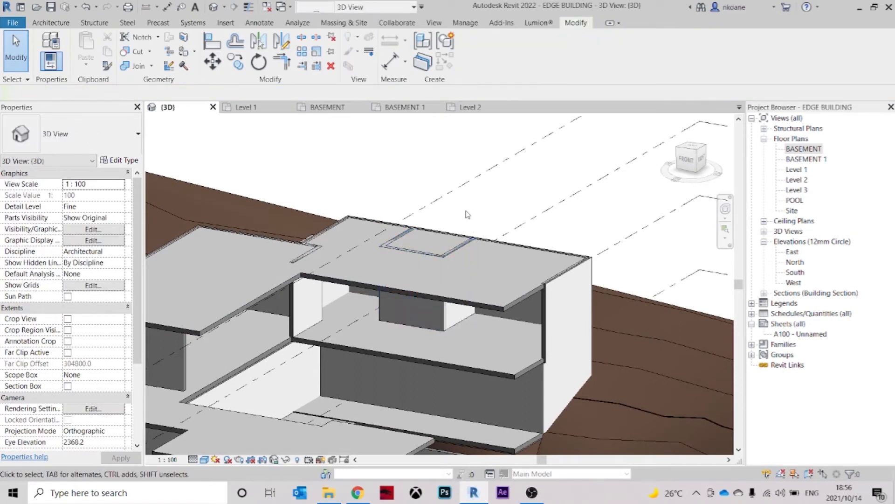
# Join the three enclosure walls to the upper timber floor with Join Geometry
pyautogui.click(125, 66)
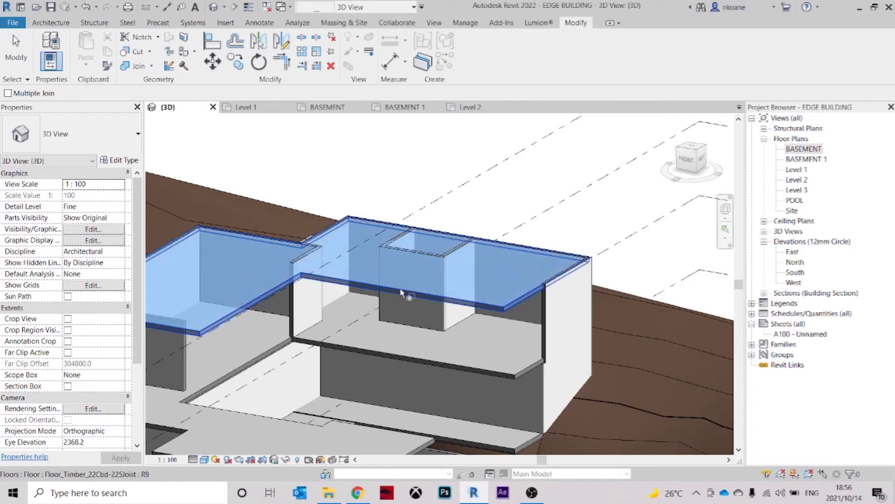
pyautogui.click(456, 255)
pyautogui.click(426, 259)
pyautogui.click(401, 292)
pyautogui.click(397, 240)
pyautogui.click(359, 286)
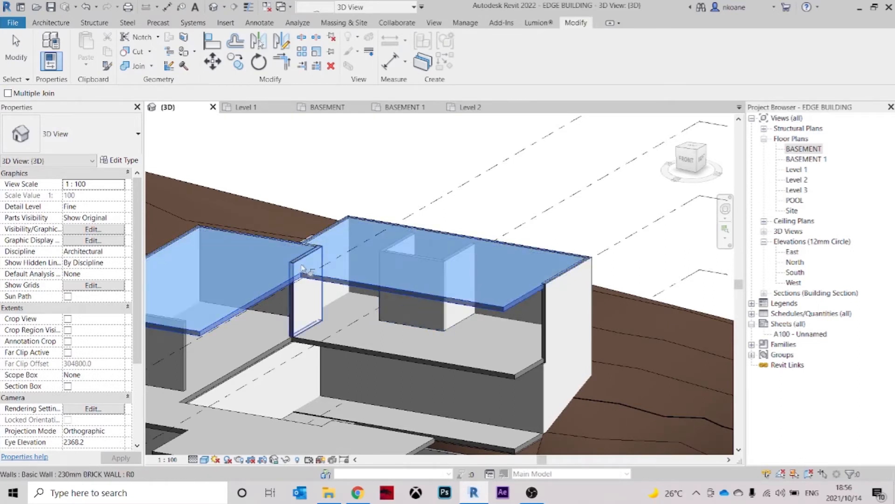
# Join the walls at the step between the two upper wings to the top floor slab with Join Geometry
pyautogui.click(314, 254)
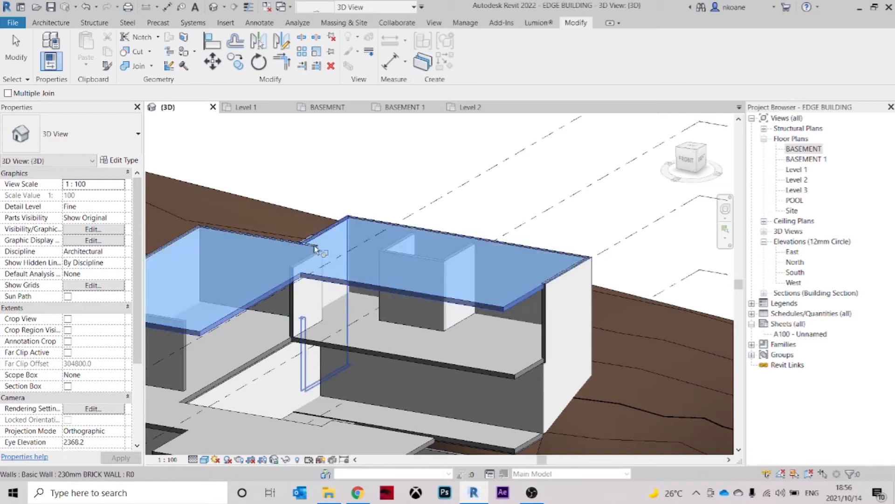
pyautogui.click(307, 295)
pyautogui.press('Escape')
# Examine the building from several angles in the 3D view against the Level 1 floor plan
pyautogui.scroll(-1, 312, 342)
pyautogui.moveTo(380, 322); pyautogui.dragTo(369, 302, button='middle')
pyautogui.keyDown('shift'); pyautogui.moveTo(401, 137); pyautogui.dragTo(453, 125, button='middle'); pyautogui.keyUp('shift')
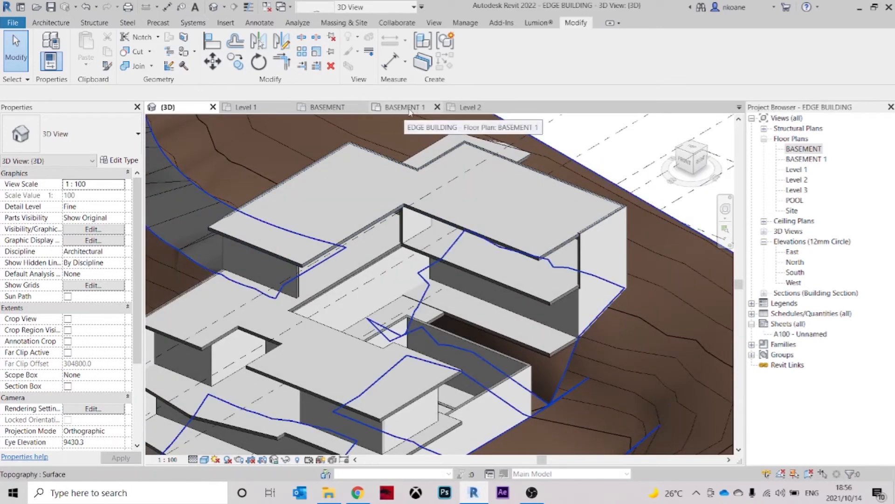
pyautogui.keyDown('shift'); pyautogui.moveTo(411, 175); pyautogui.dragTo(426, 142, button='middle'); pyautogui.keyUp('shift')
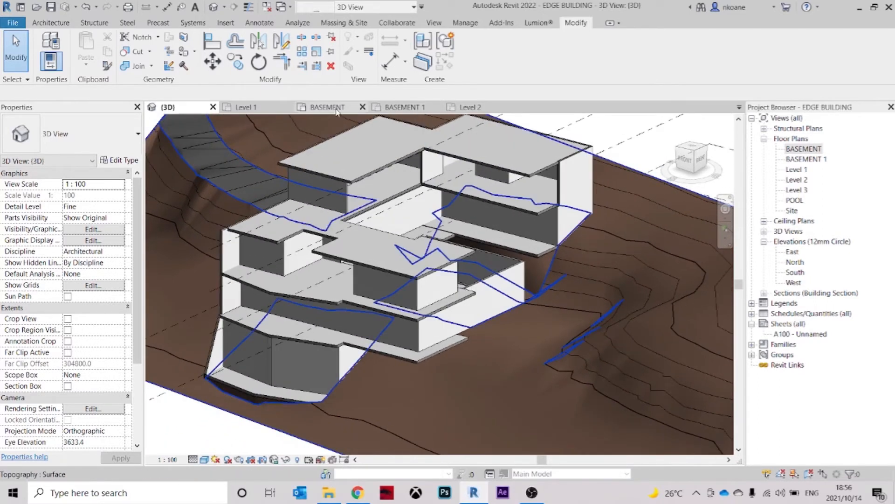
pyautogui.doubleClick(797, 169)
pyautogui.scroll(-2, 368, 240)
pyautogui.moveTo(370, 242); pyautogui.dragTo(381, 226, button='middle')
pyautogui.click(192, 107)
pyautogui.keyDown('shift'); pyautogui.moveTo(458, 318); pyautogui.dragTo(507, 212, button='middle'); pyautogui.keyUp('shift')
pyautogui.keyDown('shift'); pyautogui.moveTo(404, 225); pyautogui.dragTo(329, 149, button='middle'); pyautogui.keyUp('shift')
pyautogui.click(263, 110)
# Examine the Level 1 wall layout from the back wing to the two front rooms
pyautogui.moveTo(366, 273); pyautogui.dragTo(402, 304, button='middle')
pyautogui.scroll(1, 404, 207)
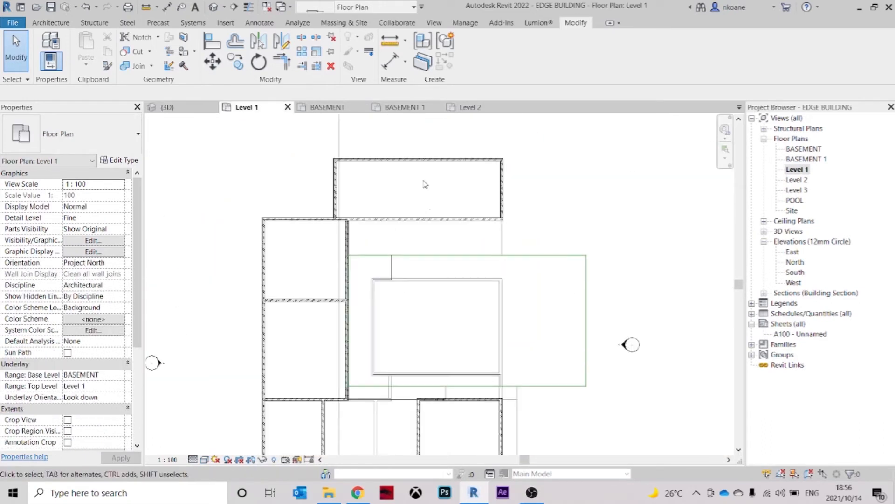
pyautogui.moveTo(412, 246); pyautogui.dragTo(427, 228, button='middle')
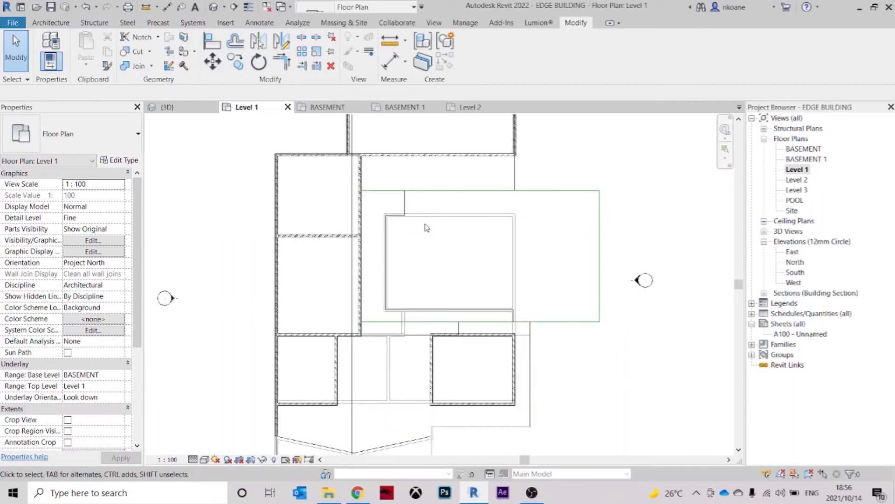
pyautogui.moveTo(450, 271); pyautogui.dragTo(450, 288, button='middle')
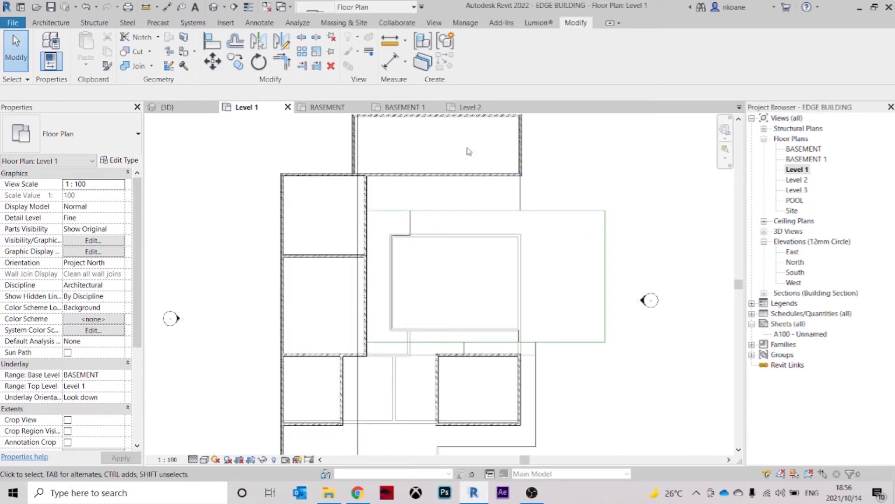
pyautogui.moveTo(459, 153); pyautogui.dragTo(453, 189, button='middle')
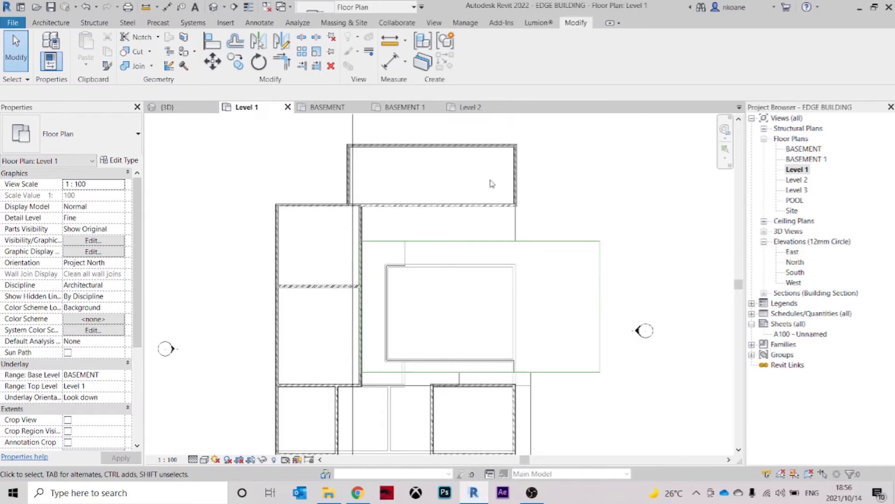
pyautogui.moveTo(465, 330); pyautogui.dragTo(468, 309, button='middle')
pyautogui.moveTo(457, 163); pyautogui.dragTo(452, 195, button='middle')
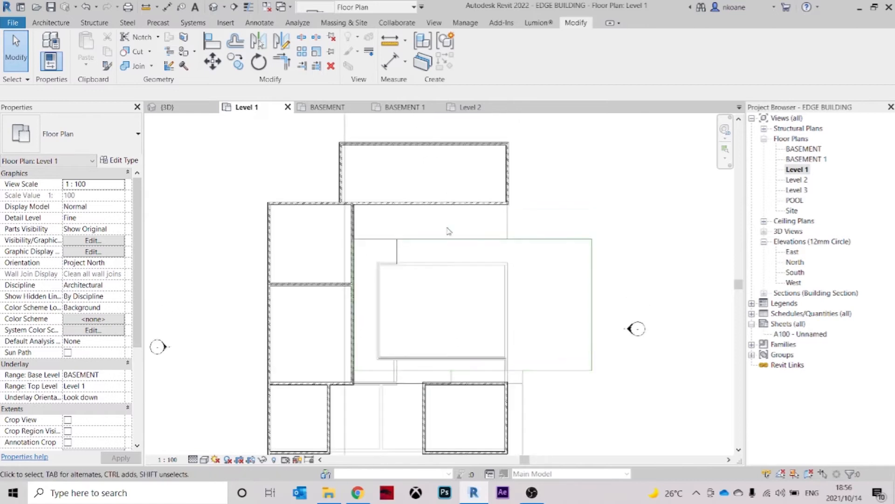
pyautogui.moveTo(477, 312); pyautogui.dragTo(476, 305, button='middle')
pyautogui.moveTo(421, 302); pyautogui.dragTo(432, 223, button='middle')
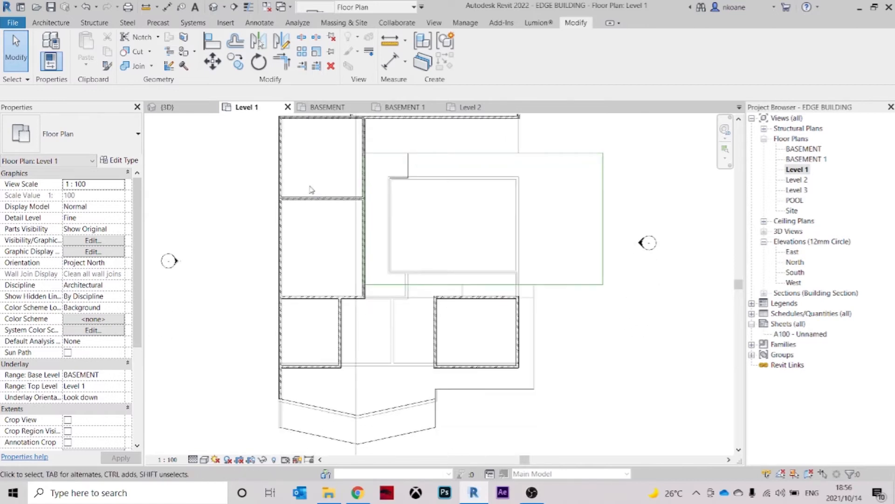
pyautogui.moveTo(339, 267); pyautogui.dragTo(314, 205, button='middle')
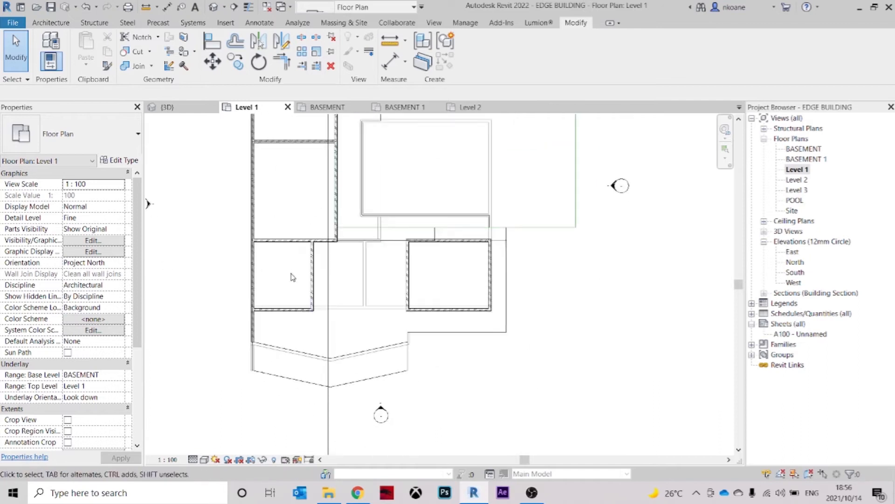
pyautogui.scroll(2, 290, 276)
pyautogui.scroll(-1, 547, 282)
pyautogui.moveTo(548, 283); pyautogui.dragTo(533, 288, button='middle')
pyautogui.scroll(2, 548, 304)
pyautogui.scroll(-2, 558, 276)
pyautogui.moveTo(584, 263); pyautogui.dragTo(566, 282, button='middle')
pyautogui.moveTo(546, 313); pyautogui.dragTo(495, 270, button='middle')
pyautogui.scroll(1, 506, 254)
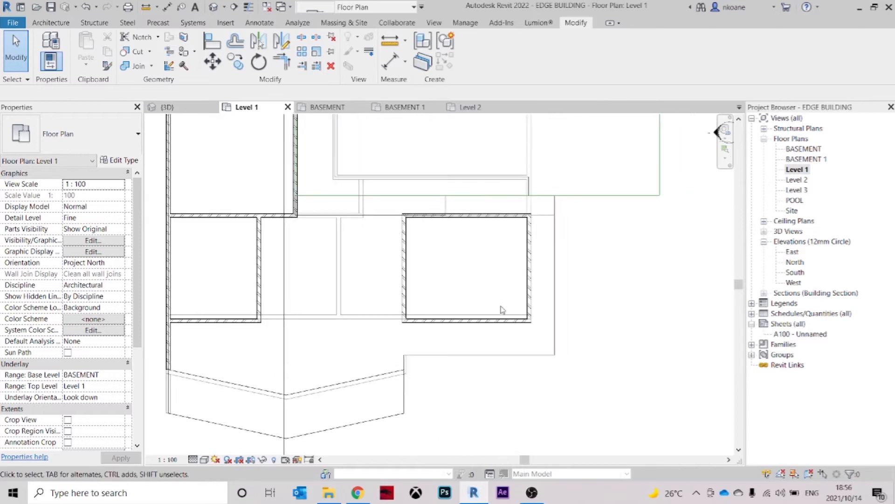
pyautogui.scroll(1, 502, 309)
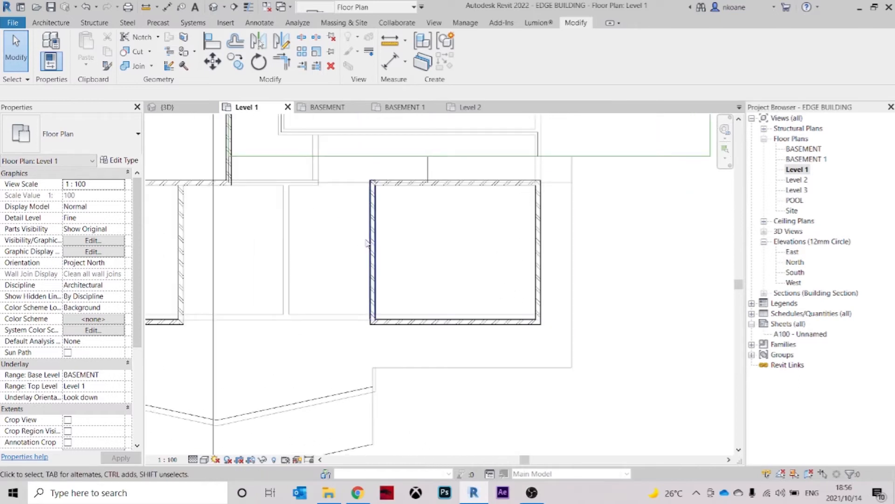
pyautogui.click(445, 187)
pyautogui.keyDown('ctrl'); pyautogui.click(372, 280); pyautogui.keyUp('ctrl')
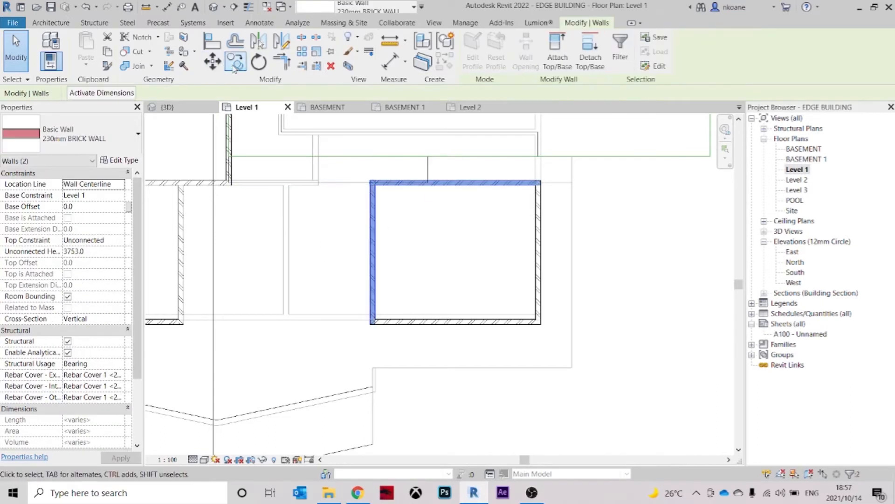
pyautogui.click(234, 68)
pyautogui.click(373, 186)
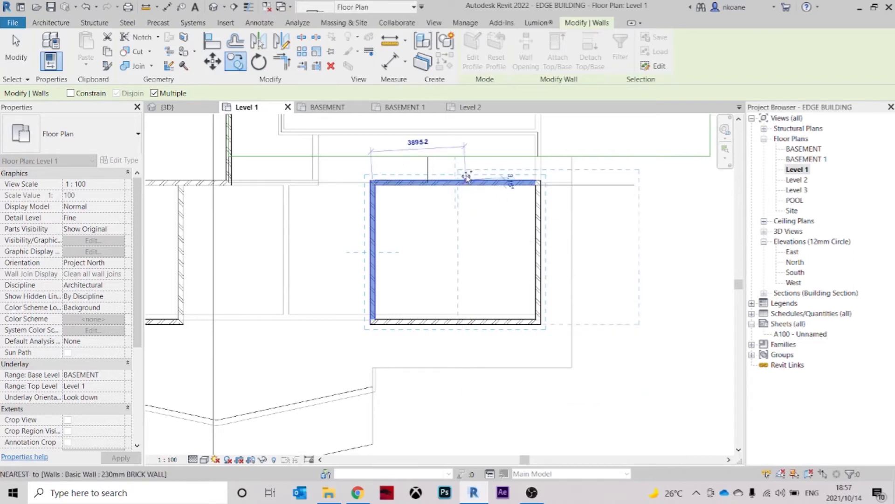
pyautogui.press('Escape')
# Copy the front and left walls of the Level 1 front-right room toward its back-right corner as partitions
pyautogui.click(423, 321)
pyautogui.keyDown('ctrl'); pyautogui.click(373, 289); pyautogui.keyUp('ctrl')
pyautogui.press('c')
pyautogui.press('o')
pyautogui.click(393, 321)
pyautogui.click(480, 252)
pyautogui.press('Escape')
# Shorten the two copied walls so they end at the room's existing walls and enclose its back-right corner
pyautogui.click(479, 160)
pyautogui.moveTo(492, 194); pyautogui.dragTo(499, 269, button='middle')
pyautogui.moveTo(483, 193); pyautogui.dragTo(483, 257)
pyautogui.click(625, 329)
pyautogui.moveTo(649, 328); pyautogui.dragTo(545, 329)
pyautogui.click(496, 342)
pyautogui.scroll(2, 518, 338)
# Make the corner enclosure shallower and wider by moving its front wall backward and its side wall left
pyautogui.click(519, 327)
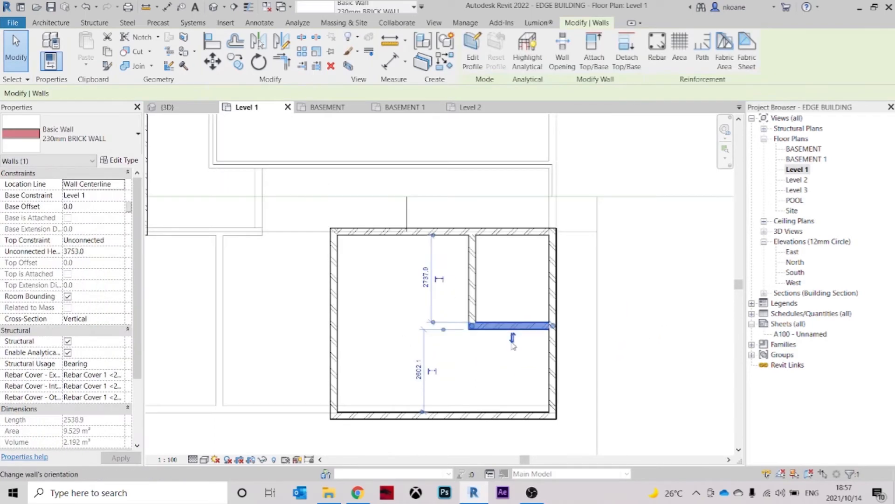
pyautogui.scroll(1, 511, 335)
pyautogui.moveTo(519, 322); pyautogui.dragTo(519, 307)
pyautogui.click(467, 292)
pyautogui.moveTo(467, 292); pyautogui.dragTo(458, 292)
pyautogui.scroll(-2, 494, 253)
pyautogui.scroll(-1, 483, 323)
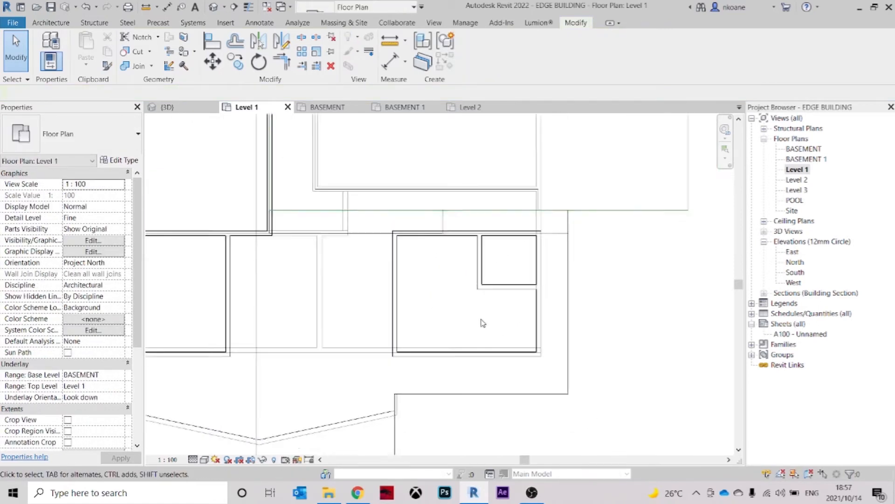
# Examine the remaining Level 1 rooms on the plan and the lower front walls in the 3D view
pyautogui.moveTo(483, 323); pyautogui.dragTo(524, 303, button='middle')
pyautogui.scroll(-1, 369, 286)
pyautogui.moveTo(384, 300); pyautogui.dragTo(476, 334, button='middle')
pyautogui.moveTo(337, 313); pyautogui.dragTo(312, 227, button='middle')
pyautogui.click(198, 108)
pyautogui.keyDown('shift'); pyautogui.moveTo(337, 315); pyautogui.dragTo(420, 360, button='middle'); pyautogui.keyUp('shift')
pyautogui.moveTo(345, 380); pyautogui.dragTo(437, 316, button='middle')
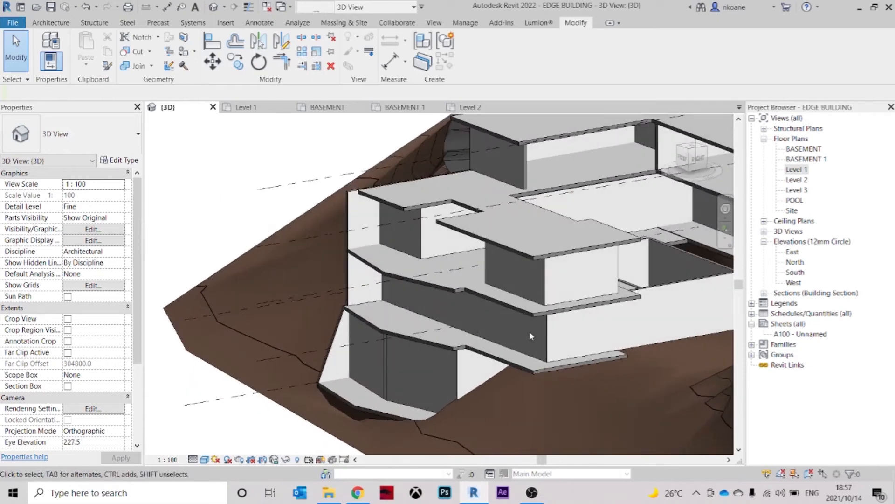
pyautogui.click(549, 329)
pyautogui.keyDown('shift'); pyautogui.moveTo(548, 329); pyautogui.dragTo(468, 318, button='middle'); pyautogui.keyUp('shift')
pyautogui.press('Escape')
pyautogui.click(447, 281)
pyautogui.press('Escape')
# Open the POOL floor plan and compare it with the building and level lines in the 3D view
pyautogui.doubleClick(795, 201)
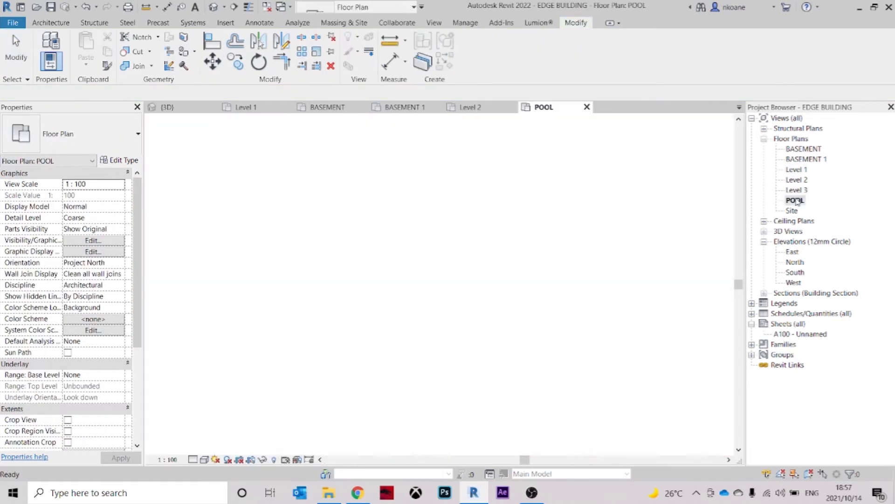
pyautogui.scroll(6, 385, 369)
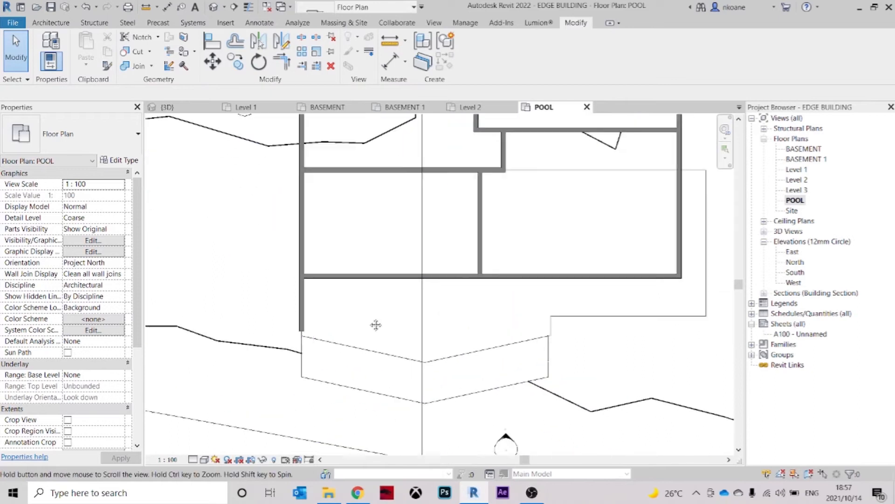
pyautogui.click(168, 108)
pyautogui.scroll(-5, 472, 308)
pyautogui.scroll(5, 649, 240)
pyautogui.keyDown('shift'); pyautogui.moveTo(641, 265); pyautogui.dragTo(710, 281, button='middle'); pyautogui.keyUp('shift')
pyautogui.moveTo(440, 356); pyautogui.dragTo(540, 323, button='middle')
pyautogui.keyDown('shift'); pyautogui.moveTo(537, 327); pyautogui.dragTo(558, 291, button='middle'); pyautogui.keyUp('shift')
pyautogui.click(793, 201)
pyautogui.keyDown('shift'); pyautogui.moveTo(659, 257); pyautogui.dragTo(650, 285, button='middle'); pyautogui.keyUp('shift')
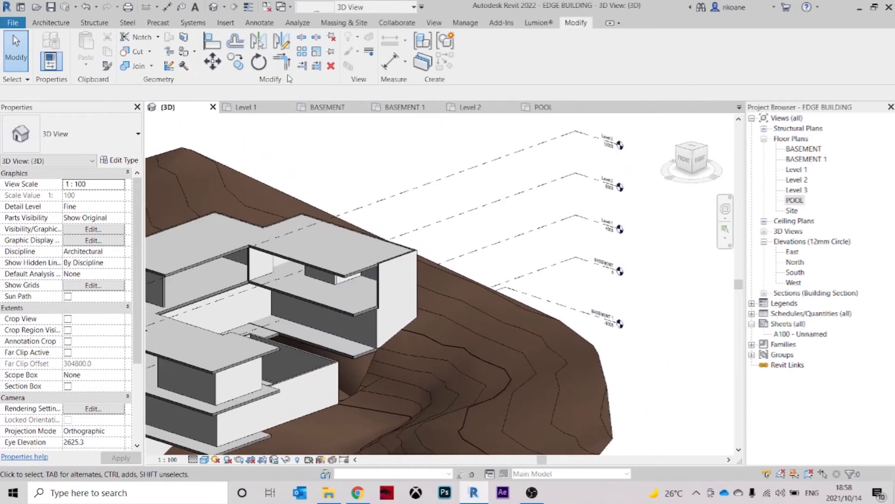
# Check the POOL level's height against the other levels on the East elevation and close that view
pyautogui.click(791, 252)
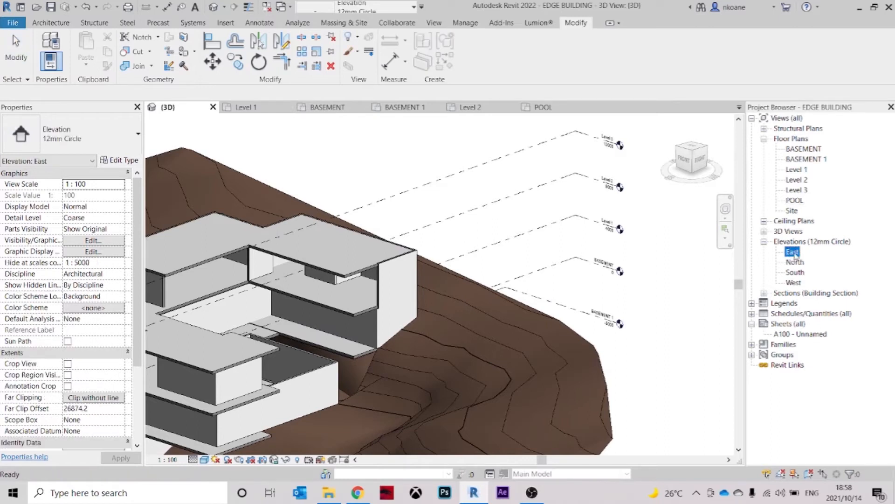
pyautogui.doubleClick(793, 253)
pyautogui.scroll(4, 175, 301)
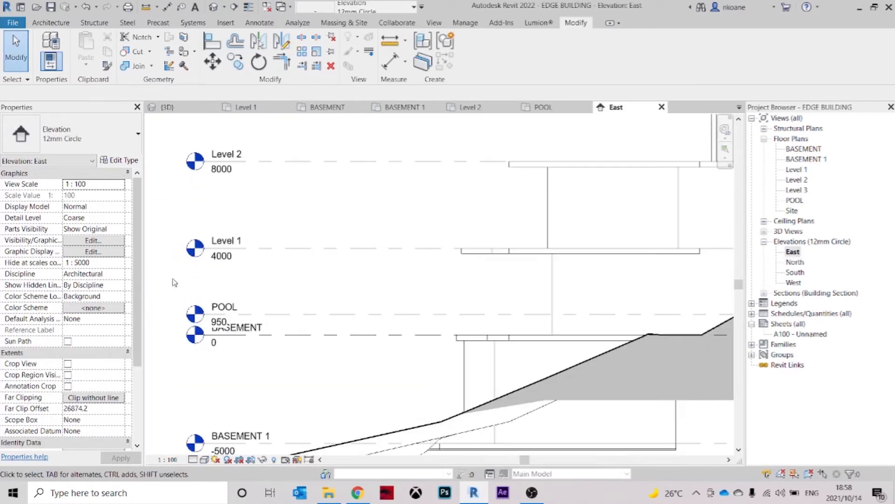
pyautogui.scroll(2, 280, 326)
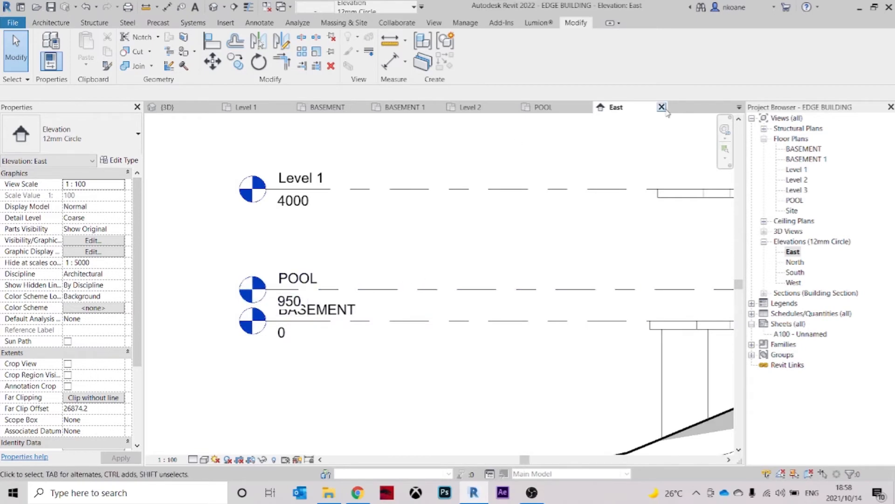
pyautogui.click(661, 107)
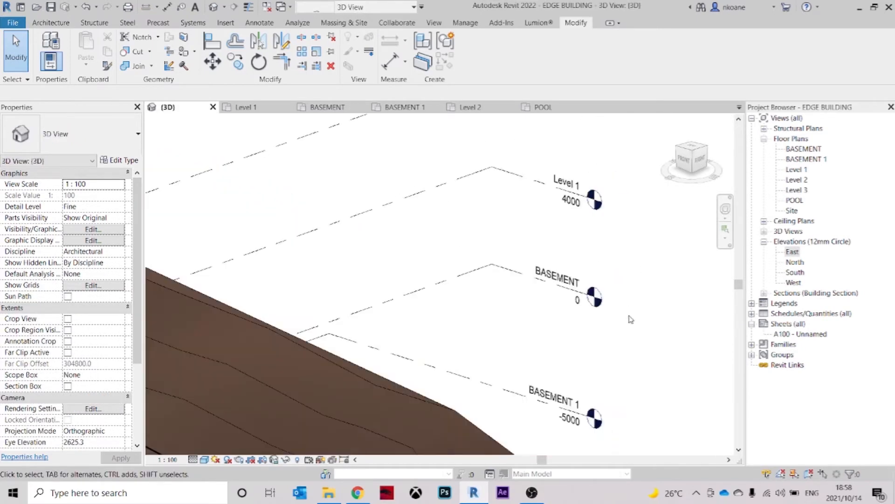
# Look for the POOL level among the 3D view's level lines using Reveal Hidden Elements
pyautogui.scroll(-3, 630, 319)
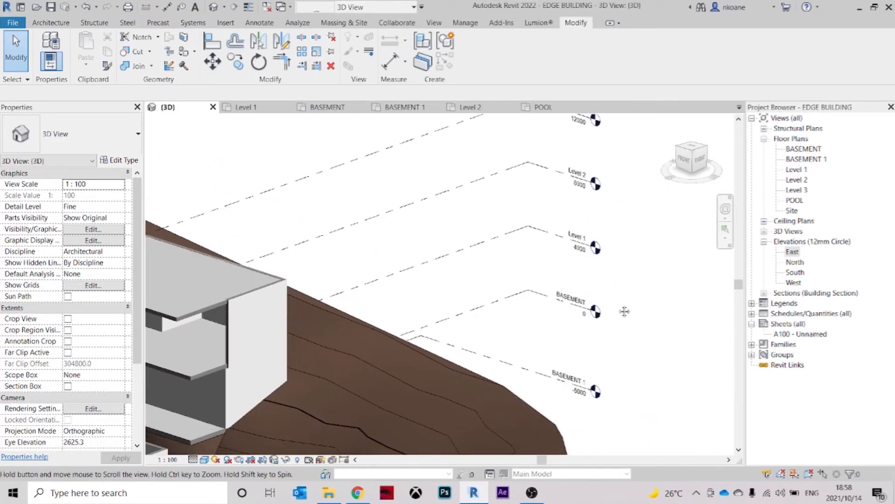
pyautogui.click(285, 460)
pyautogui.click(297, 460)
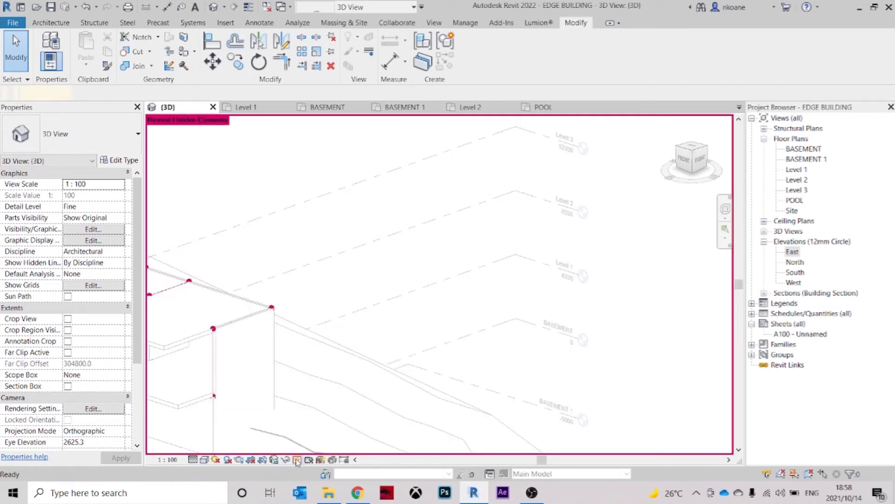
pyautogui.click(297, 460)
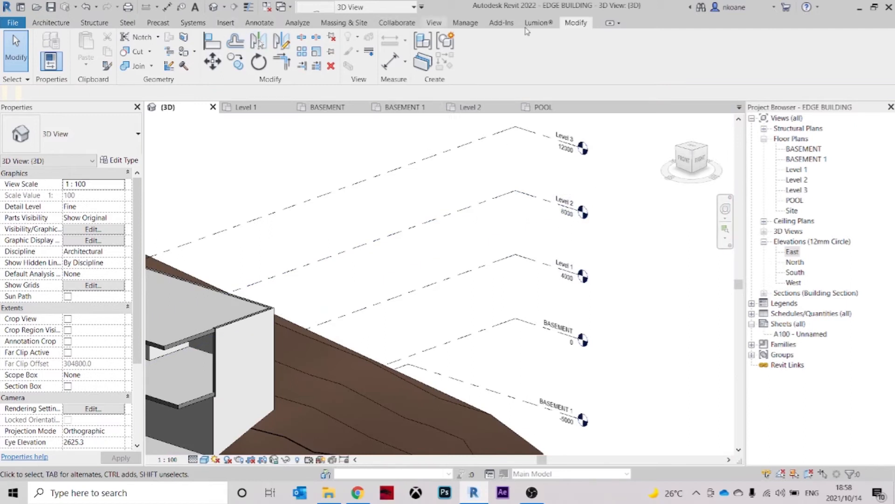
# Create an additional floor plan view of the BASEMENT level, allowing existing views to be duplicated
pyautogui.click(434, 23)
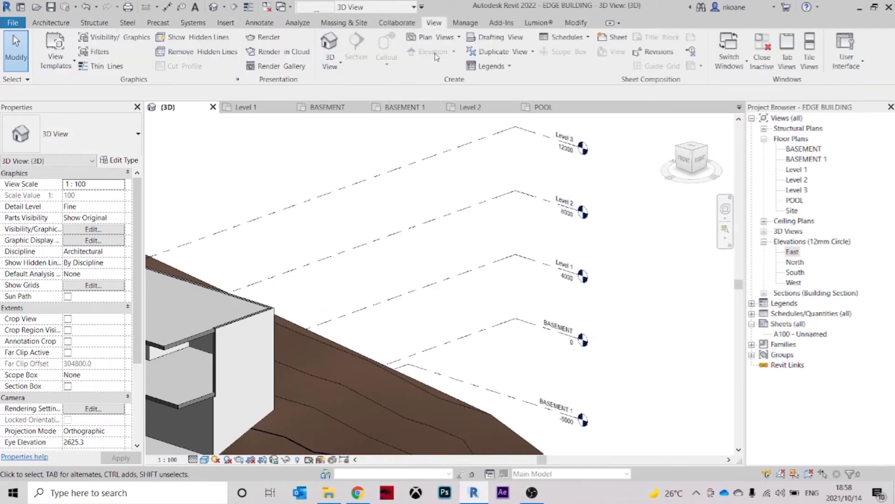
pyautogui.click(452, 40)
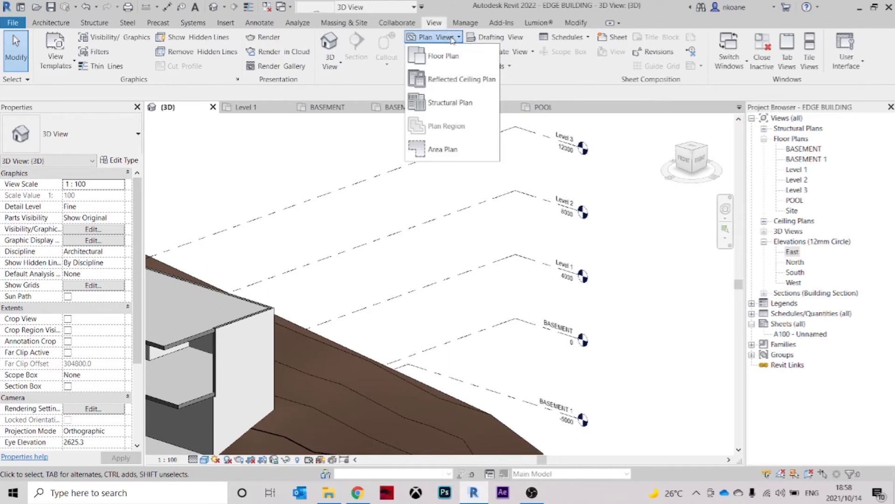
pyautogui.click(446, 56)
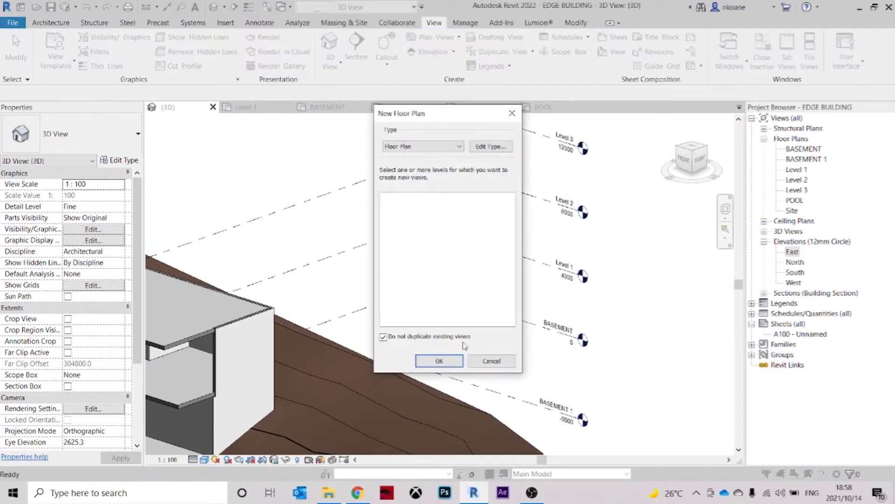
pyautogui.click(383, 336)
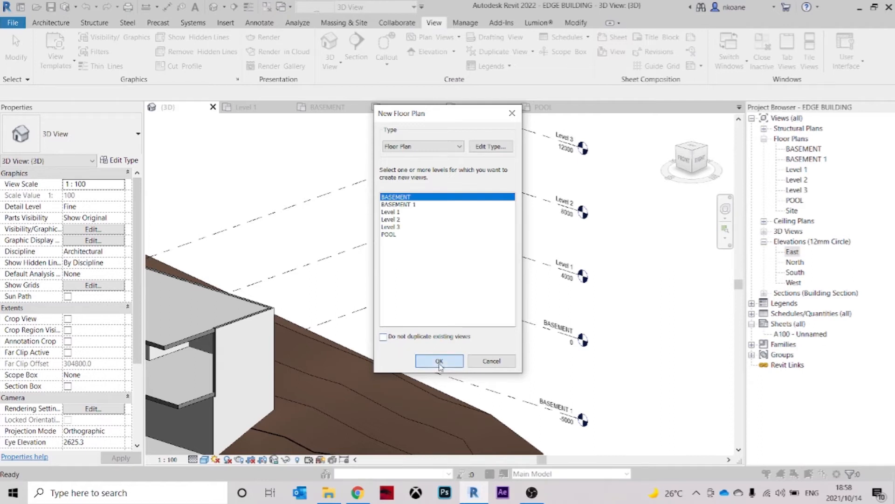
pyautogui.click(439, 362)
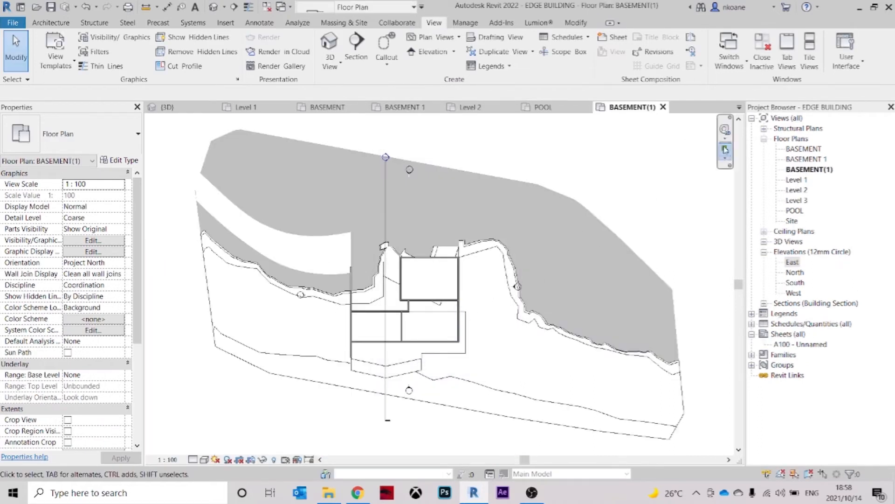
# Check the level markers in the 3D view again for the POOL level
pyautogui.click(178, 107)
pyautogui.scroll(-2, 515, 293)
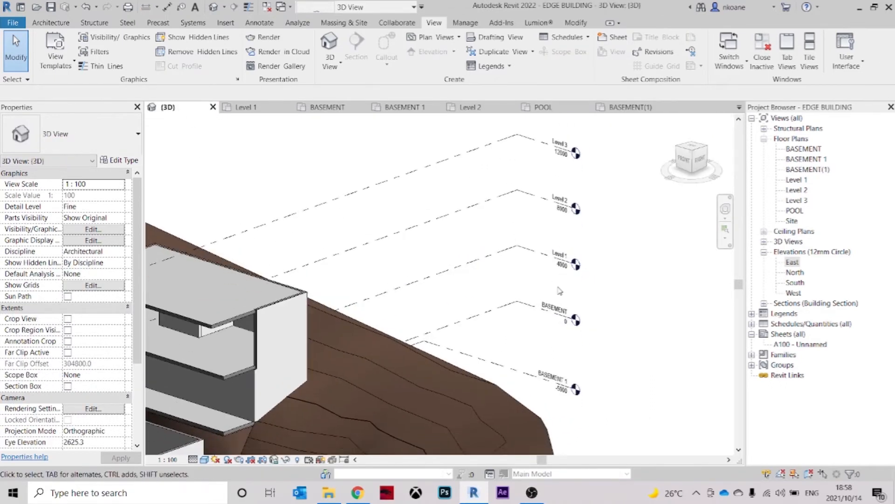
pyautogui.scroll(-3, 559, 290)
pyautogui.scroll(2, 610, 268)
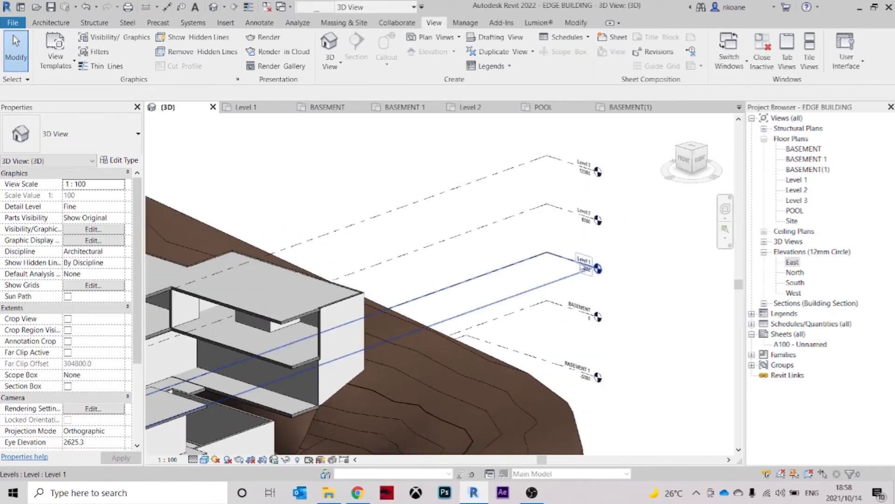
pyautogui.scroll(1, 595, 256)
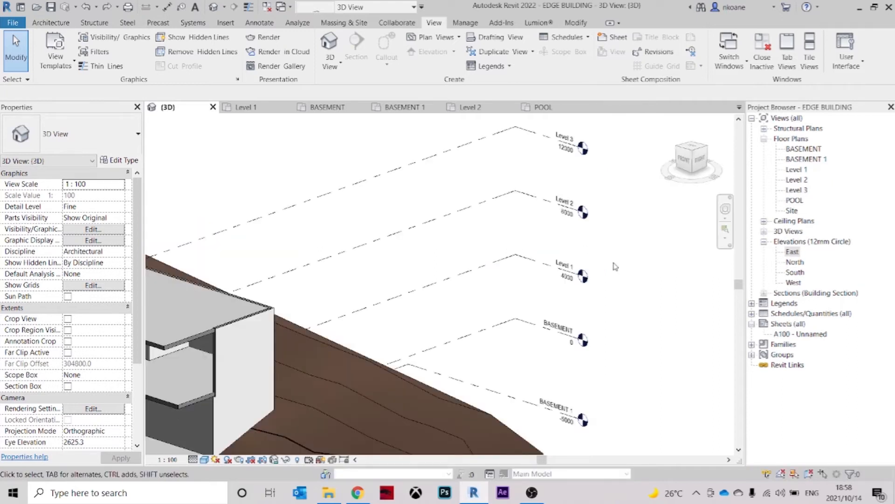
# Open the POOL floor plan view
pyautogui.scroll(-3, 615, 266)
pyautogui.doubleClick(794, 200)
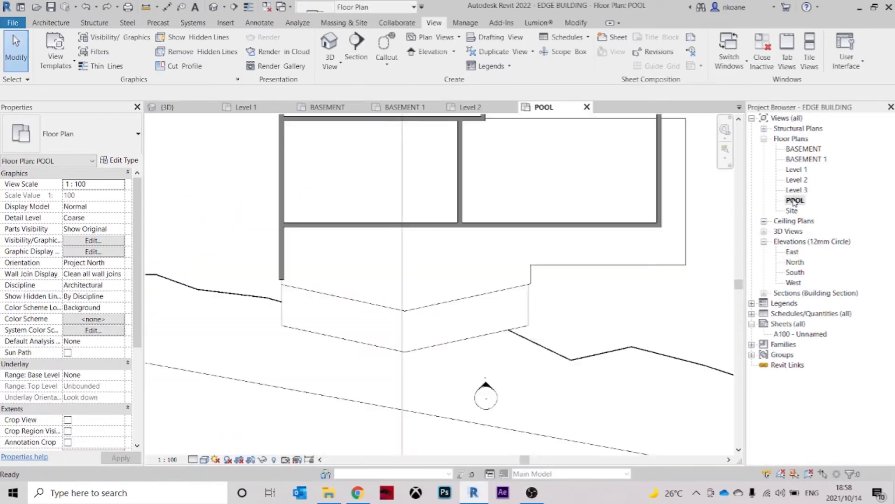
pyautogui.click(424, 225)
pyautogui.press('Escape')
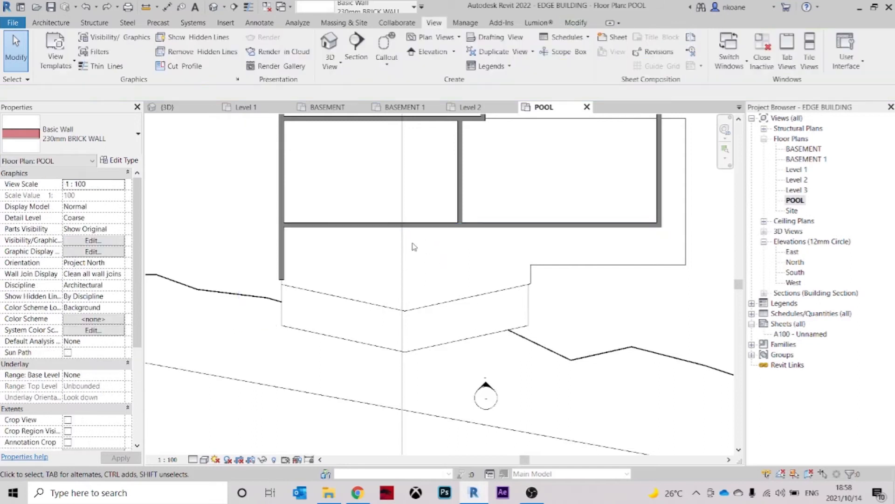
pyautogui.press('w')
pyautogui.press('a')
pyautogui.scroll(1, 368, 287)
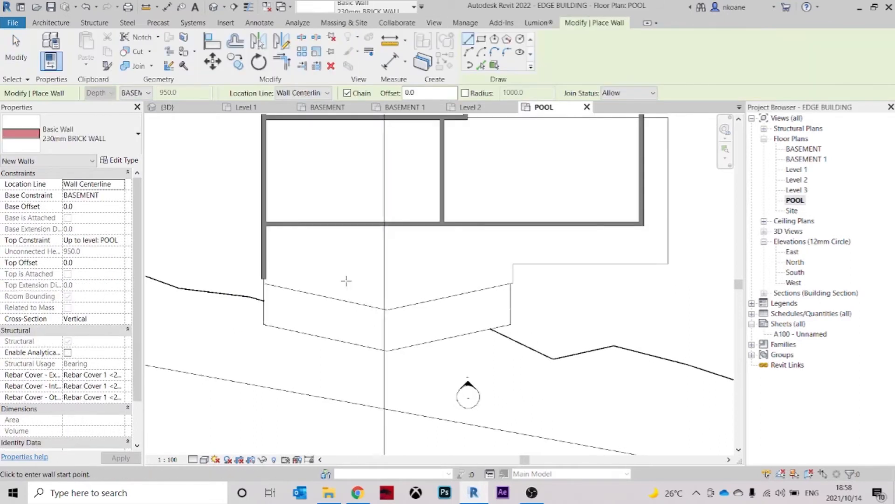
pyautogui.scroll(1, 346, 280)
pyautogui.scroll(1, 283, 298)
pyautogui.press('Escape')
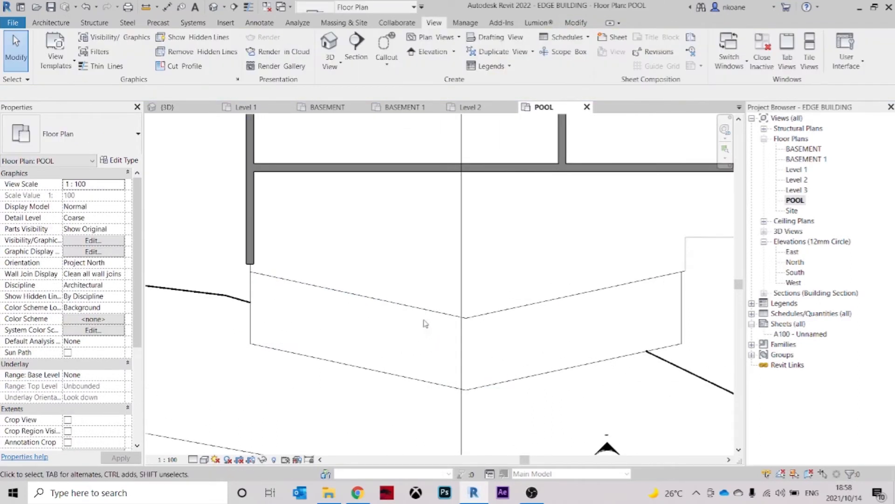
# Start a POOL floor of the basement's Floor_Timber_22Cbd-225Joist type and pick the basement floor's V-shaped front and short side edges as boundary
pyautogui.click(303, 284)
pyautogui.click(263, 215)
pyautogui.click(326, 289)
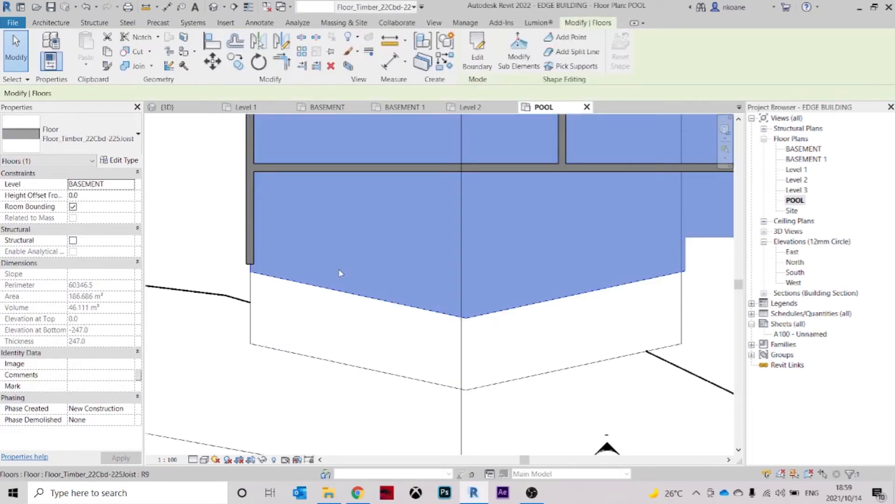
pyautogui.click(443, 67)
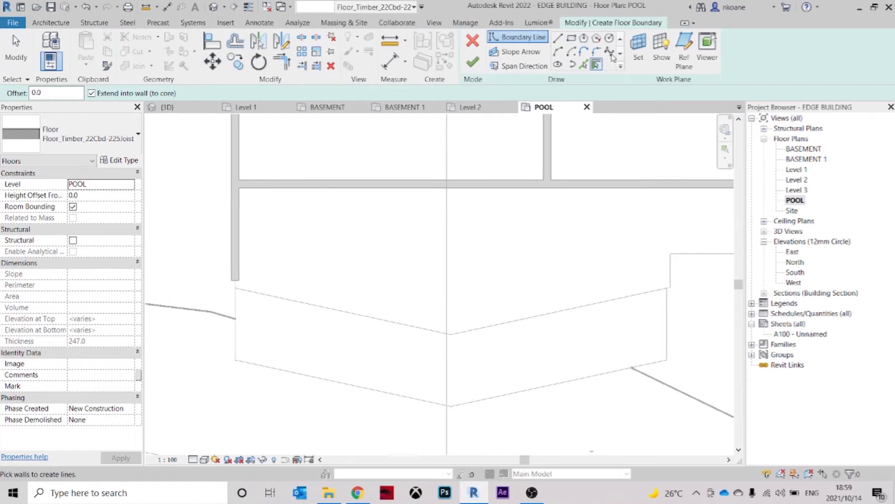
pyautogui.click(583, 66)
pyautogui.click(629, 296)
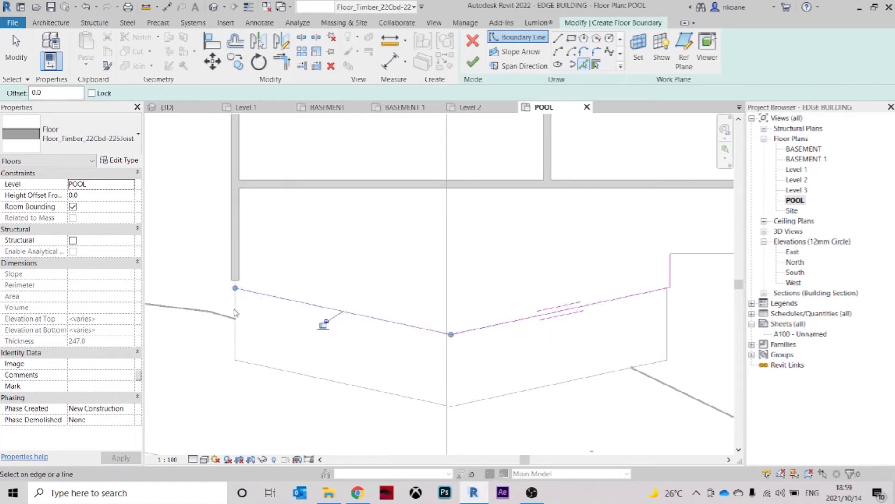
# Add the west side wall and the outer face of the wall behind the terrace to the floor boundary
pyautogui.scroll(3, 236, 313)
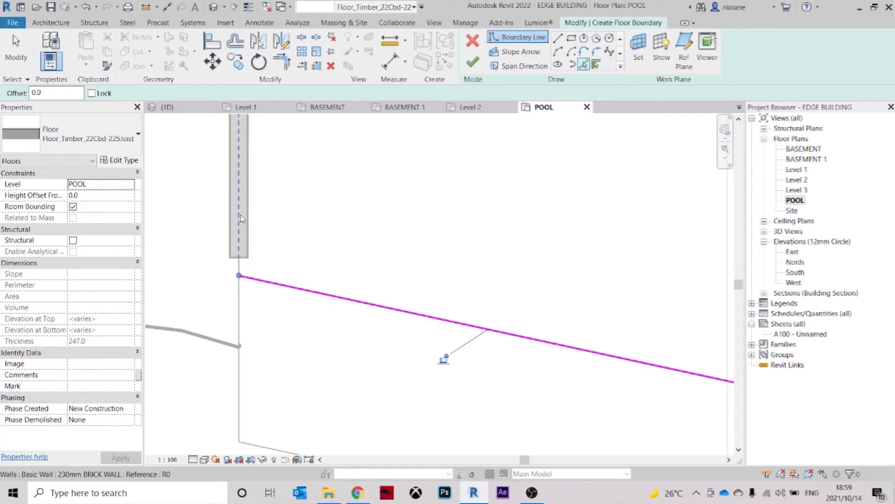
pyautogui.scroll(-3, 326, 241)
pyautogui.moveTo(326, 241); pyautogui.dragTo(286, 290, button='middle')
pyautogui.scroll(-2, 422, 181)
pyautogui.click(423, 179)
# Trim the picked boundary lines to each other at the corners to form a closed floor outline
pyautogui.press('Escape')
pyautogui.press('t')
pyautogui.press('r')
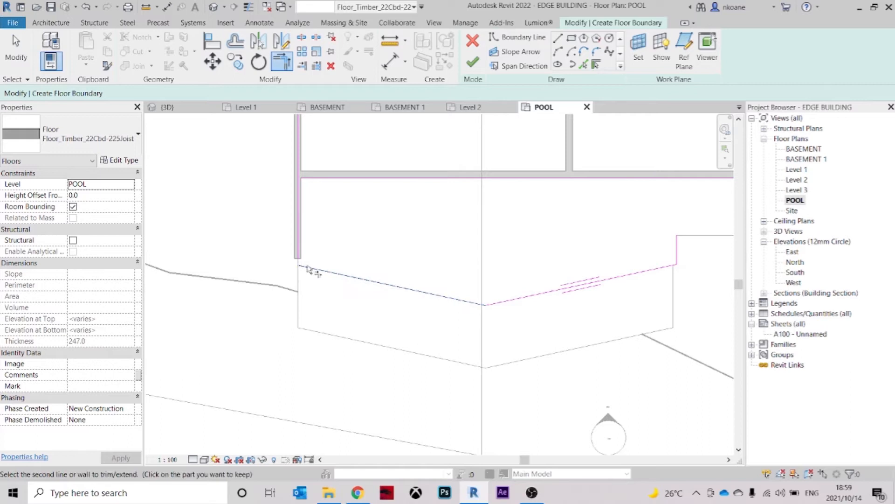
pyautogui.click(308, 198)
pyautogui.click(320, 179)
pyautogui.click(580, 179)
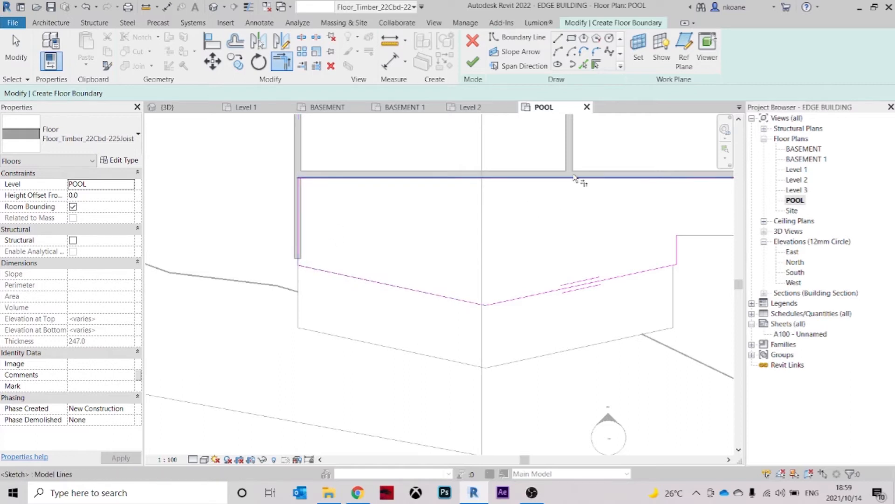
pyautogui.click(681, 253)
pyautogui.press('Escape')
pyautogui.click(629, 179)
pyautogui.press('Escape')
# Move the whole floor outline straight forward from its V-shaped tip, towards the basement 1 floor's front edge
pyautogui.moveTo(678, 302); pyautogui.dragTo(253, 198)
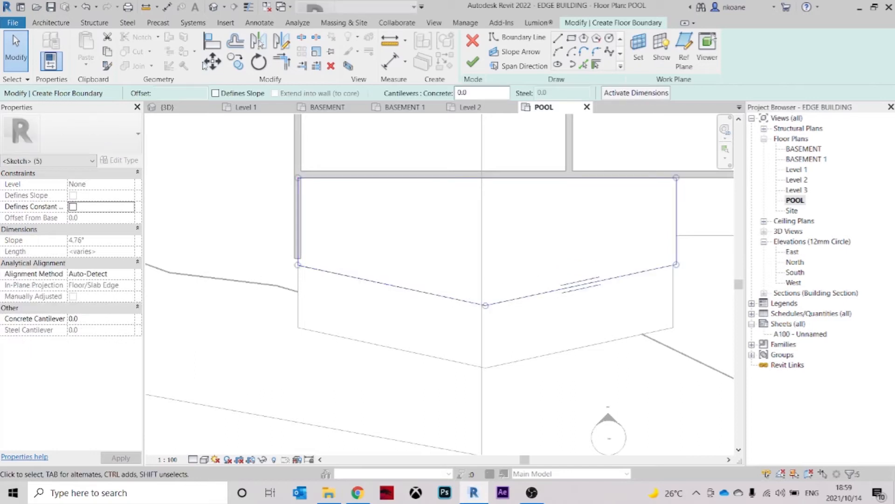
pyautogui.press('m')
pyautogui.press('v')
pyautogui.click(485, 306)
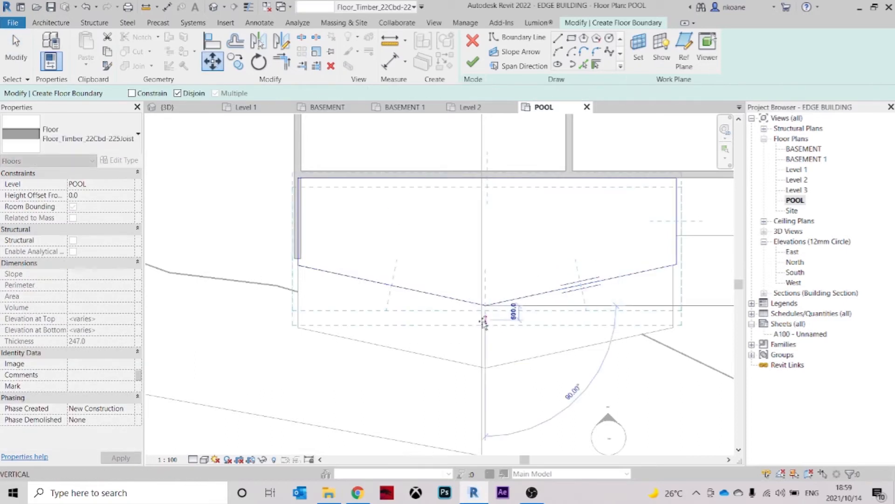
pyautogui.click(486, 355)
pyautogui.click(484, 265)
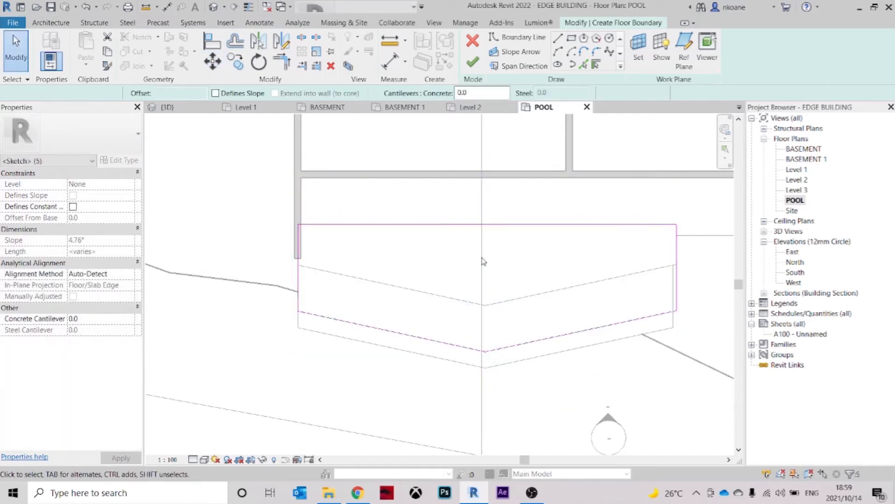
# Replace the straight rear boundary line with lines picked along the basement floor's V-shaped front edge
pyautogui.moveTo(495, 225); pyautogui.dragTo(483, 258)
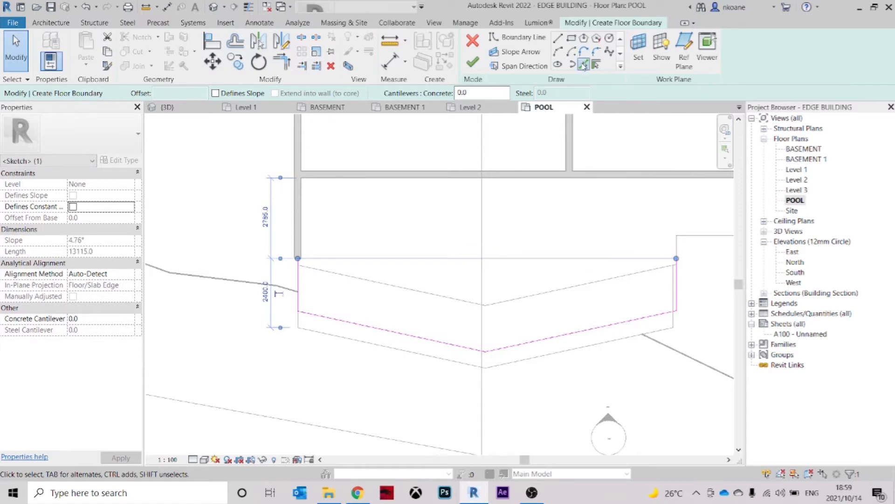
pyautogui.click(583, 65)
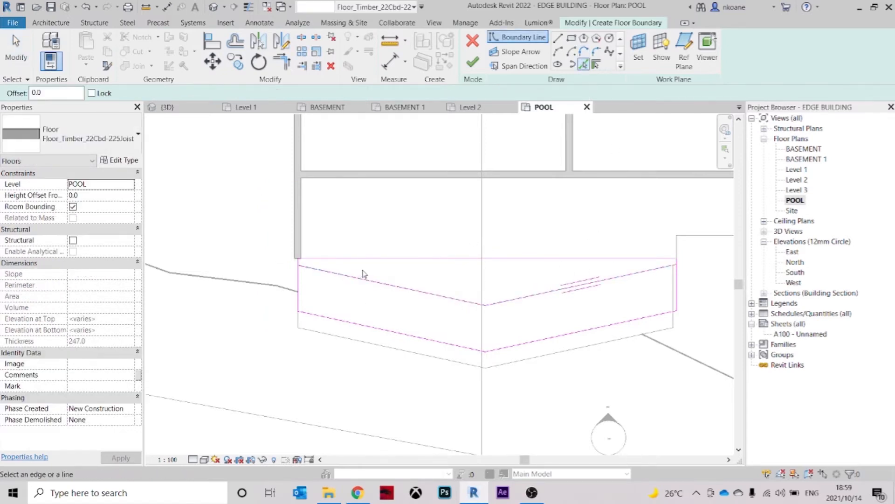
pyautogui.press('Escape')
pyautogui.press('t')
pyautogui.press('r')
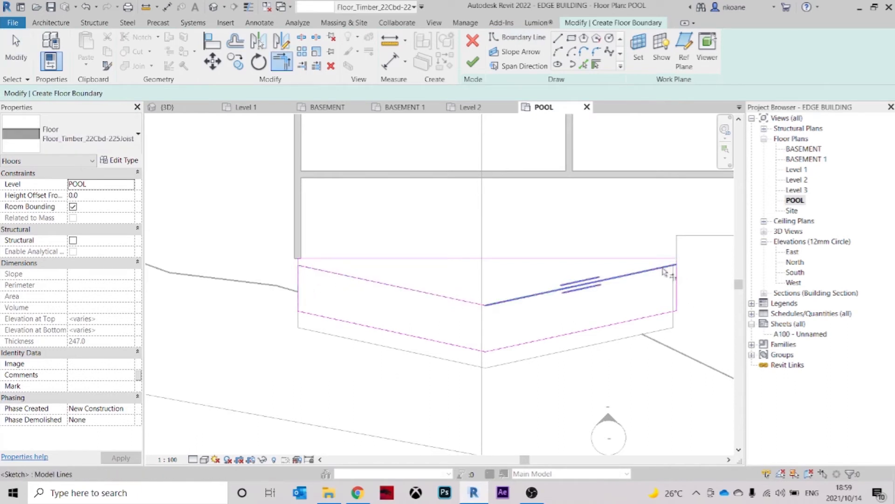
pyautogui.press('Escape')
pyautogui.click(650, 260)
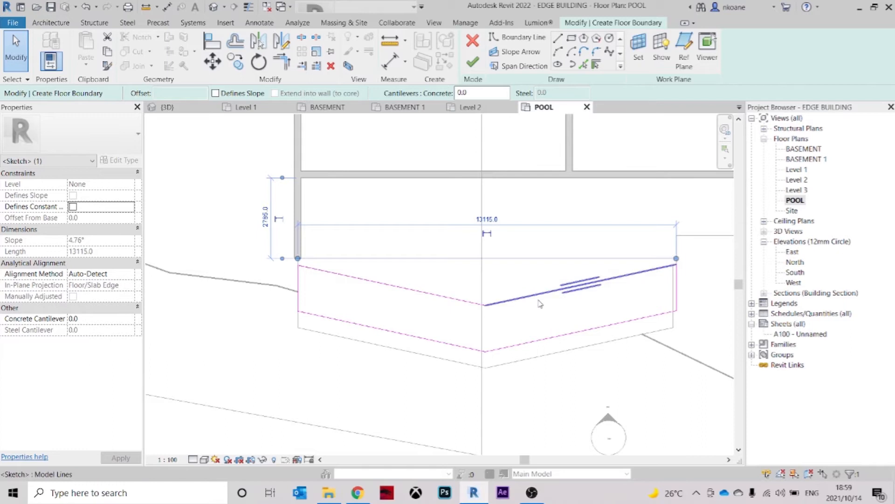
pyautogui.press('Delete')
# Move the two V-shaped rear boundary lines about 300 mm straight back towards the building
pyautogui.moveTo(506, 324); pyautogui.dragTo(481, 300)
pyautogui.press('m')
pyautogui.press('v')
pyautogui.scroll(4, 491, 308)
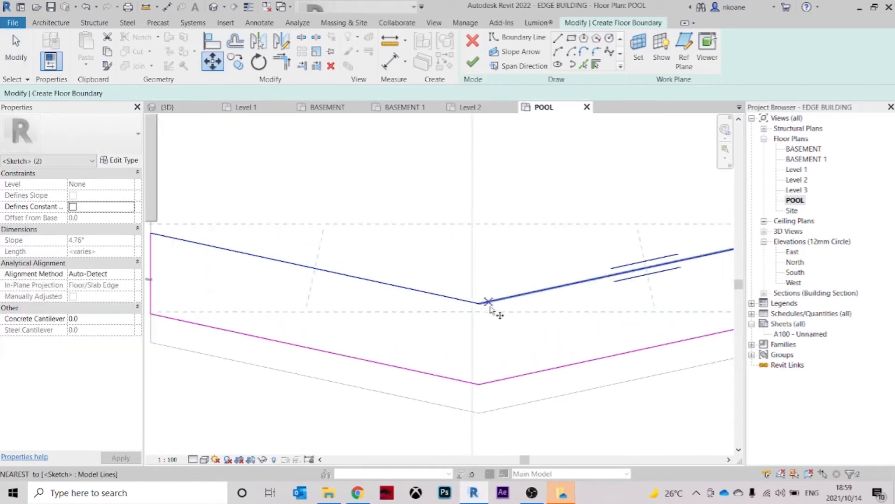
pyautogui.press('Escape')
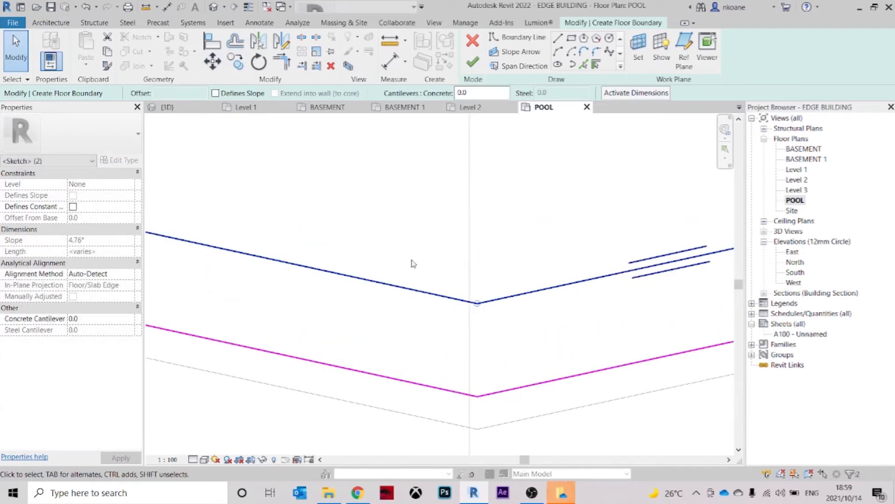
pyautogui.press('m')
pyautogui.press('v')
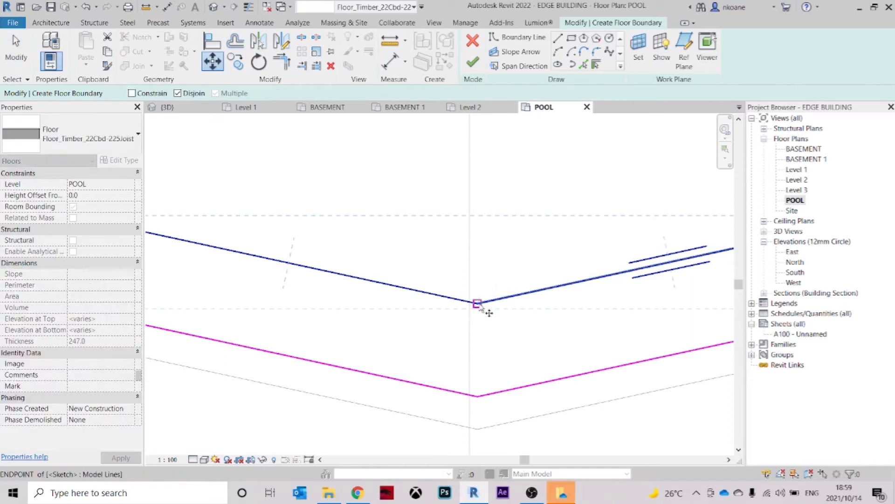
pyautogui.click(478, 303)
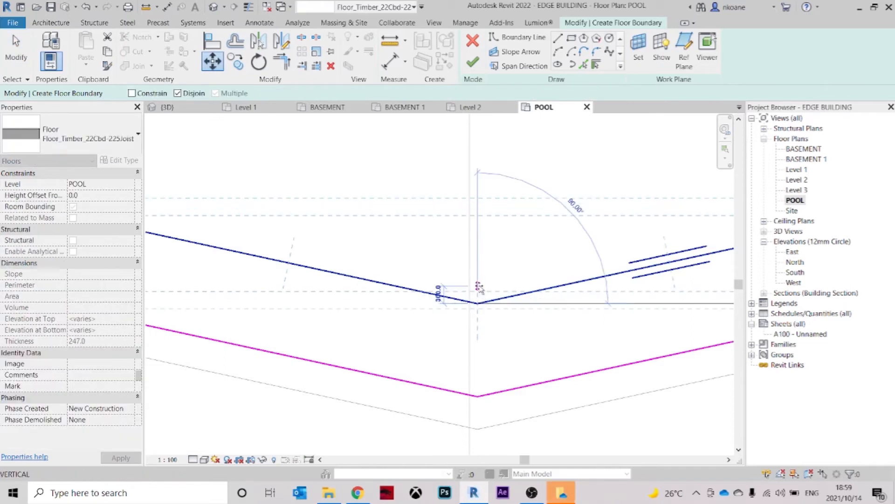
pyautogui.click(478, 279)
pyautogui.scroll(-3, 420, 326)
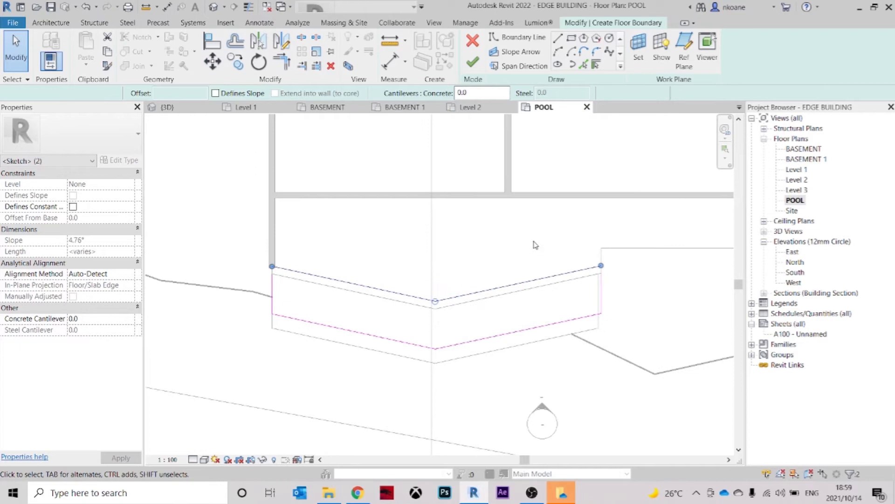
pyautogui.click(380, 252)
# Trim both side lines to the V-shaped rear boundary to close the loop and finish the floor sketch
pyautogui.click(472, 62)
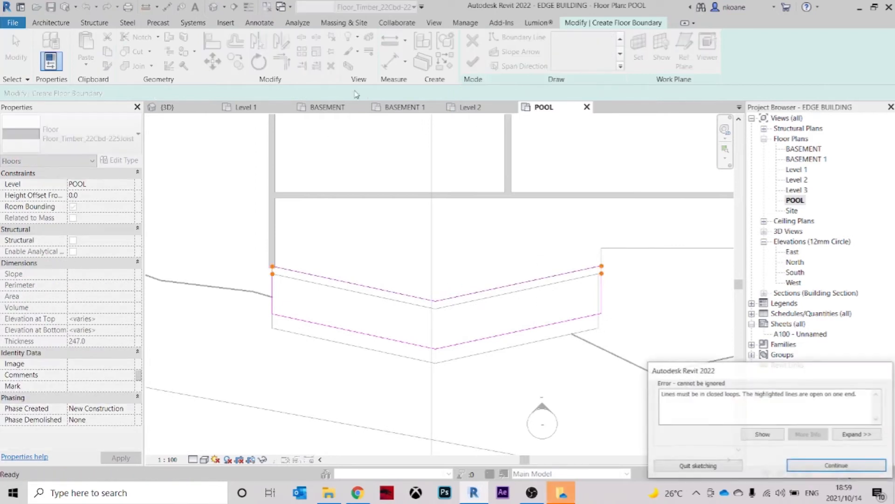
pyautogui.press('Return')
pyautogui.scroll(1, 603, 291)
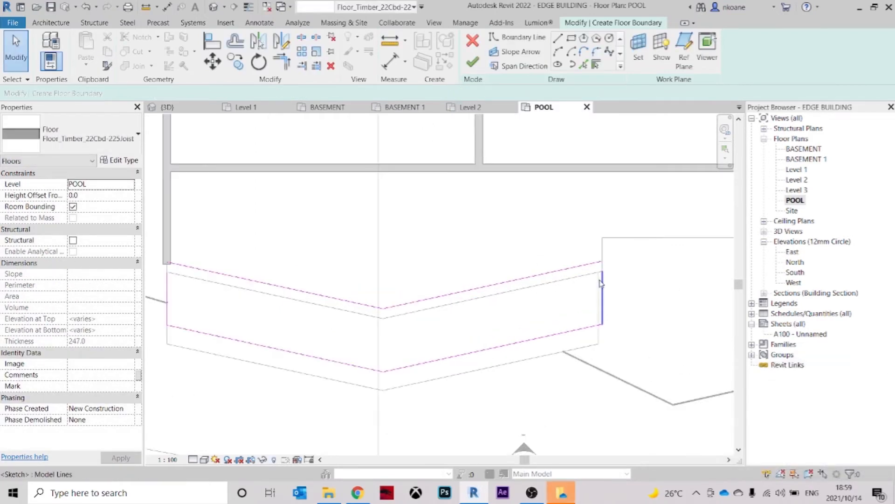
pyautogui.press('t')
pyautogui.press('r')
pyautogui.click(603, 289)
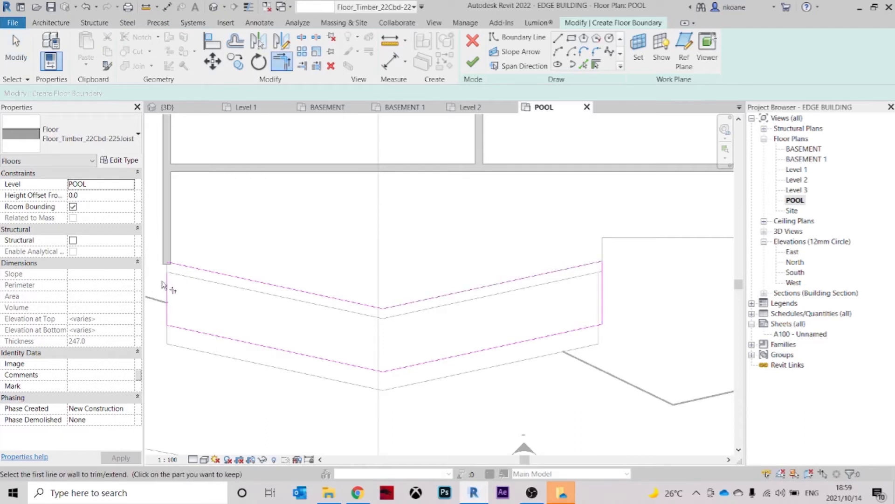
pyautogui.click(185, 267)
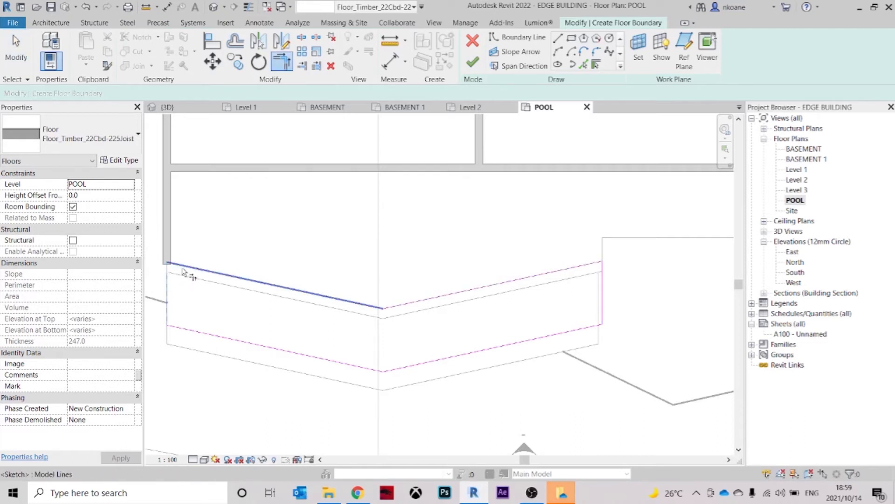
pyautogui.click(471, 62)
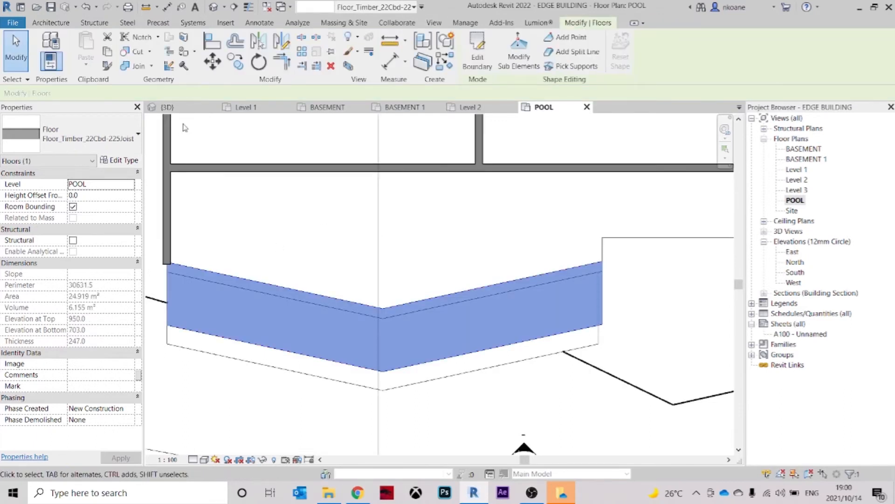
# Raise the new V-shaped floor 2000 mm in the 3D view's right side view and inspect it from several angles
pyautogui.click(165, 106)
pyautogui.keyDown('shift'); pyautogui.moveTo(299, 275); pyautogui.dragTo(370, 361, button='middle'); pyautogui.keyUp('shift')
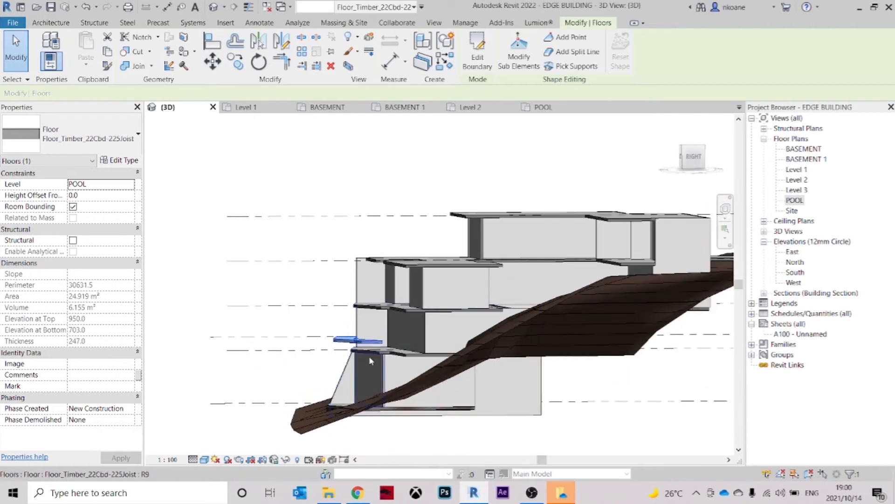
pyautogui.click(695, 158)
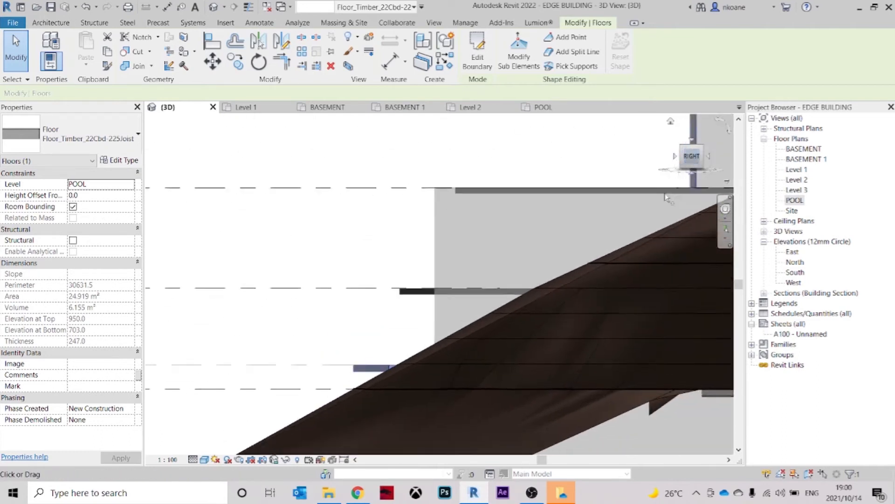
pyautogui.click(212, 61)
pyautogui.click(415, 286)
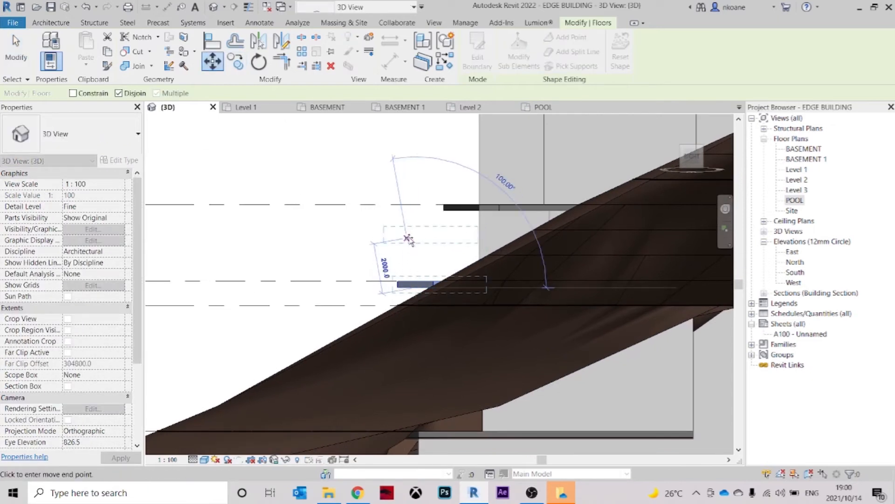
pyautogui.click(415, 239)
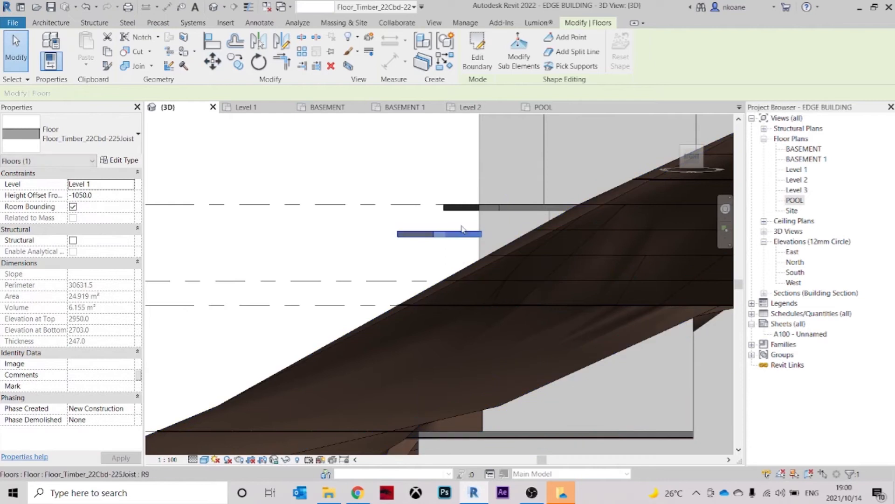
pyautogui.keyDown('shift'); pyautogui.moveTo(434, 226); pyautogui.dragTo(495, 301, button='middle'); pyautogui.keyUp('shift')
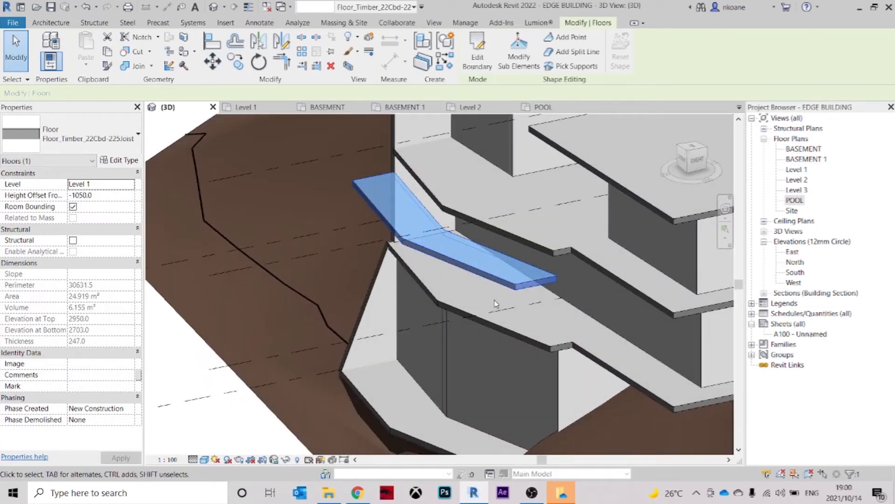
pyautogui.press('Escape')
pyautogui.keyDown('shift'); pyautogui.moveTo(600, 312); pyautogui.dragTo(379, 188, button='middle'); pyautogui.keyUp('shift')
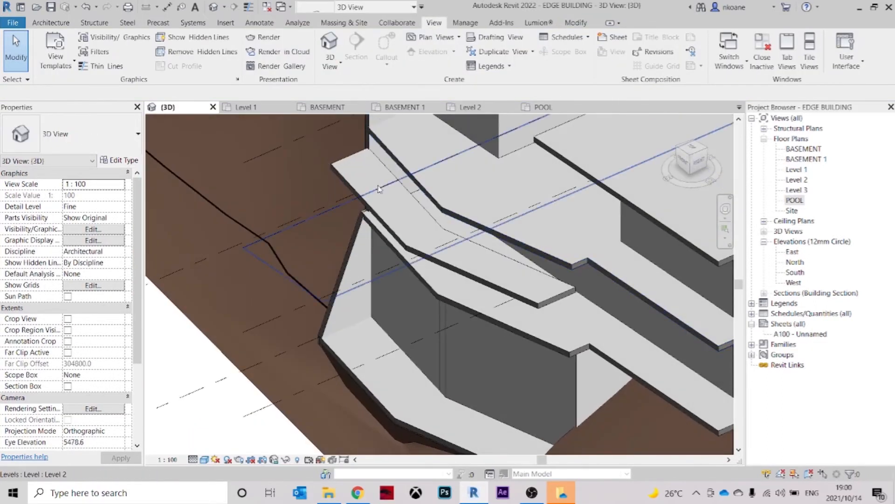
pyautogui.moveTo(418, 243); pyautogui.dragTo(474, 277, button='middle')
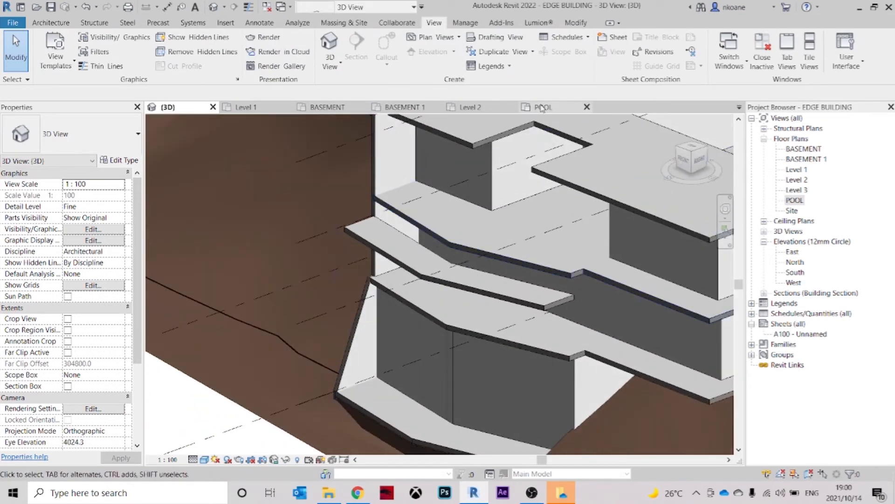
# Start a wall in the POOL plan using the GLASS WALL type and set its structure layer thickness to 100 mm
pyautogui.click(541, 107)
pyautogui.click(54, 24)
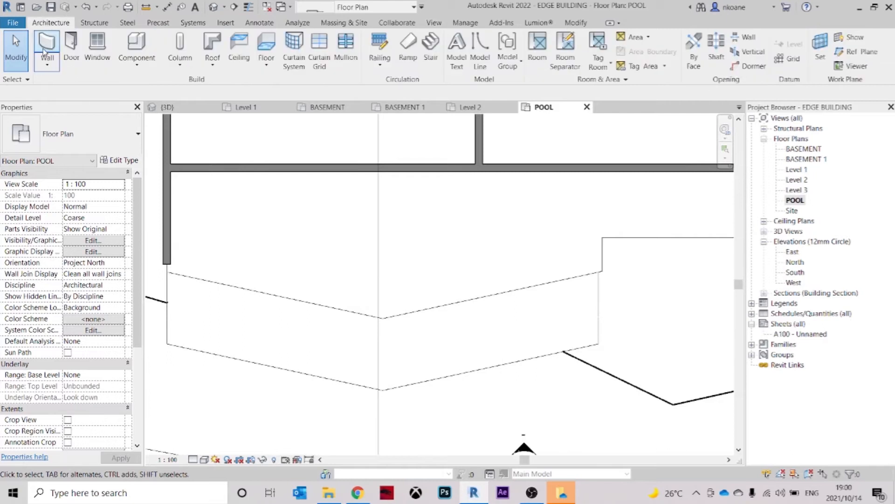
pyautogui.click(46, 47)
pyautogui.click(82, 139)
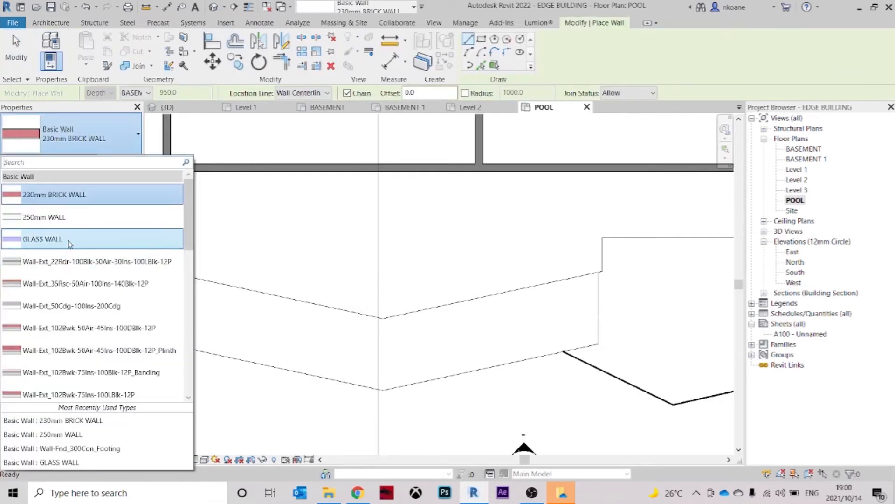
pyautogui.click(69, 240)
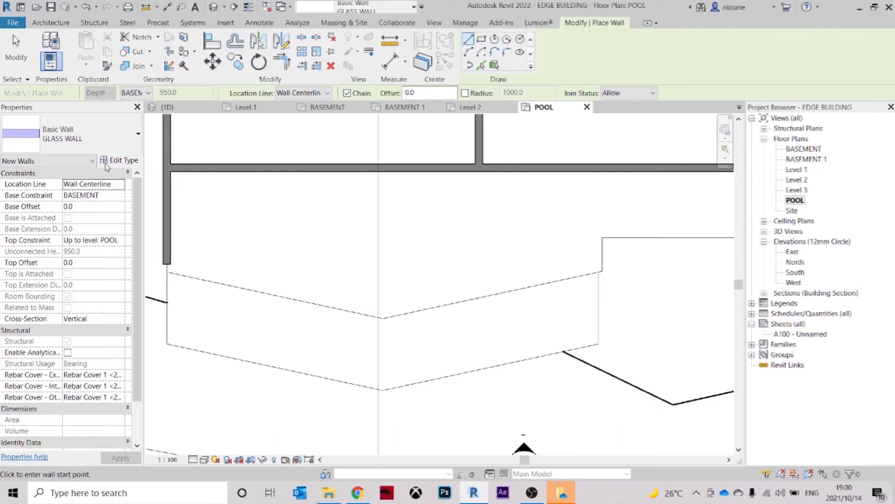
pyautogui.click(121, 161)
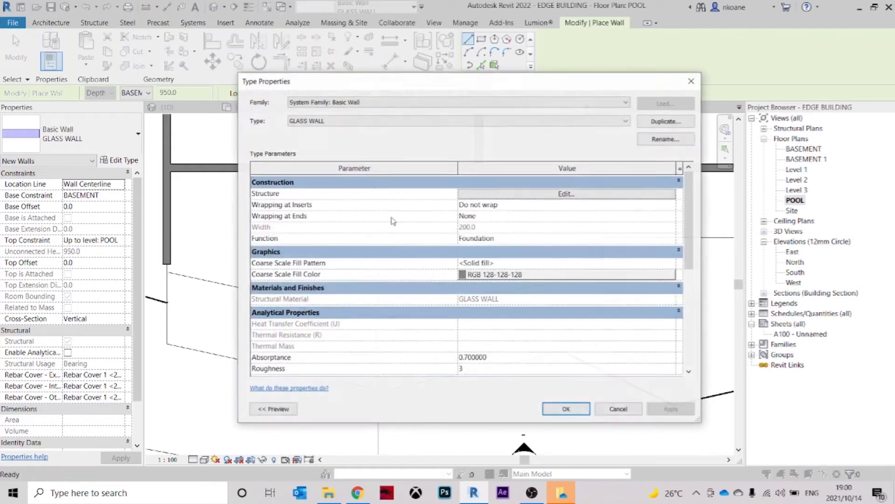
pyautogui.click(567, 194)
pyautogui.click(470, 193)
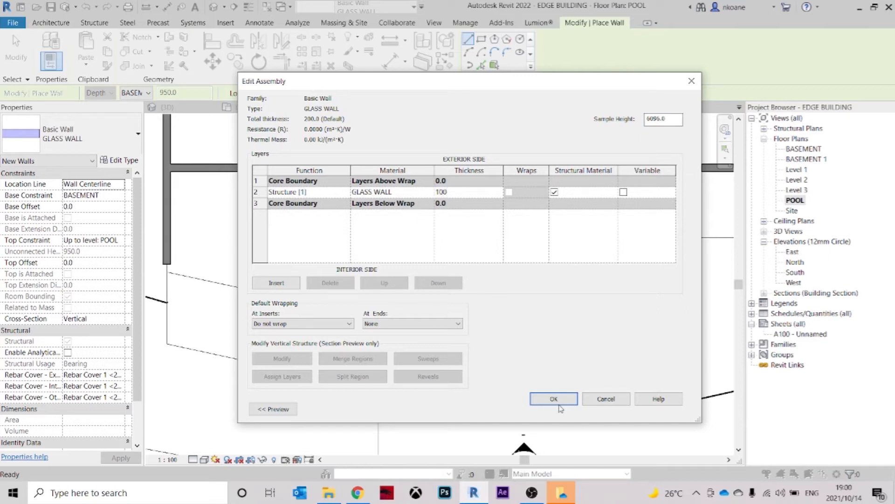
pyautogui.click(558, 404)
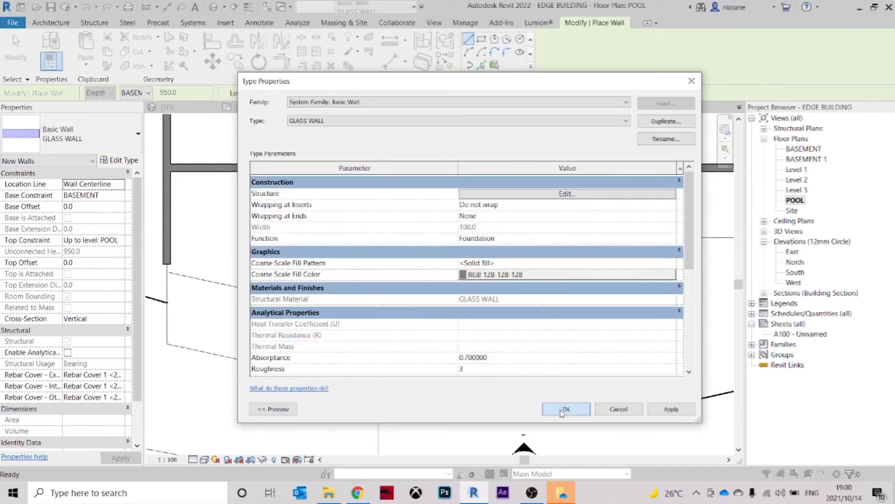
pyautogui.click(562, 414)
# Set the new glass walls' base constraint to POOL and their top constraint to Unconnected
pyautogui.moveTo(451, 270); pyautogui.dragTo(463, 280, button='middle')
pyautogui.scroll(1, 583, 288)
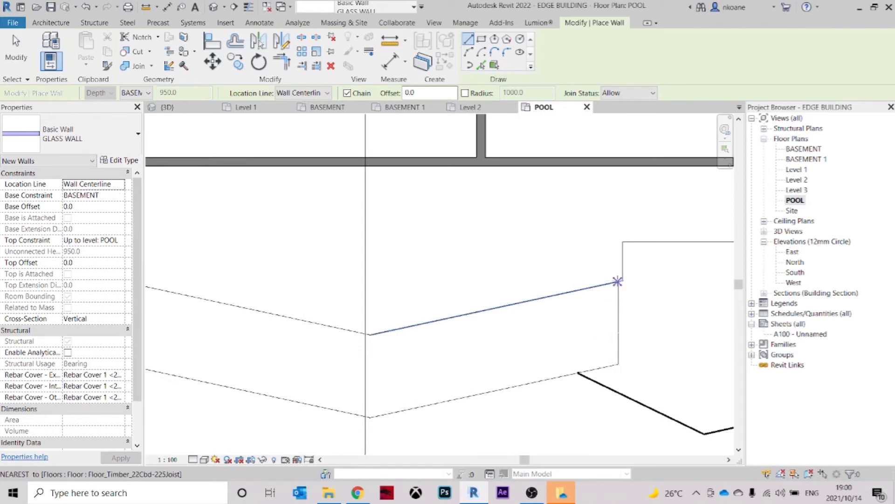
pyautogui.click(617, 281)
pyautogui.press('Escape')
pyautogui.click(93, 195)
pyautogui.click(120, 195)
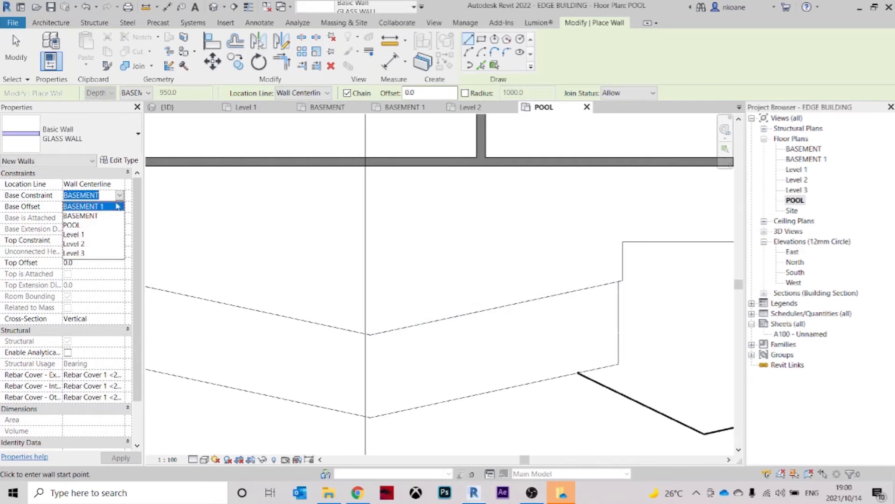
pyautogui.click(72, 225)
pyautogui.click(119, 240)
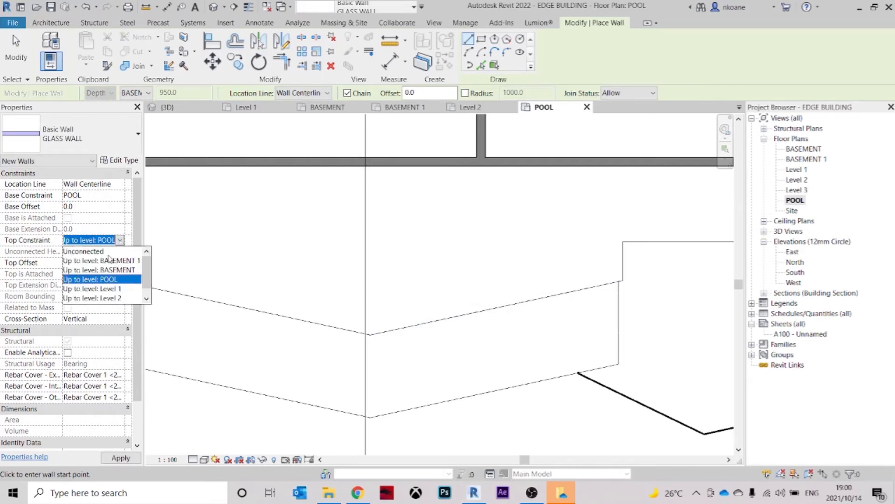
pyautogui.click(84, 250)
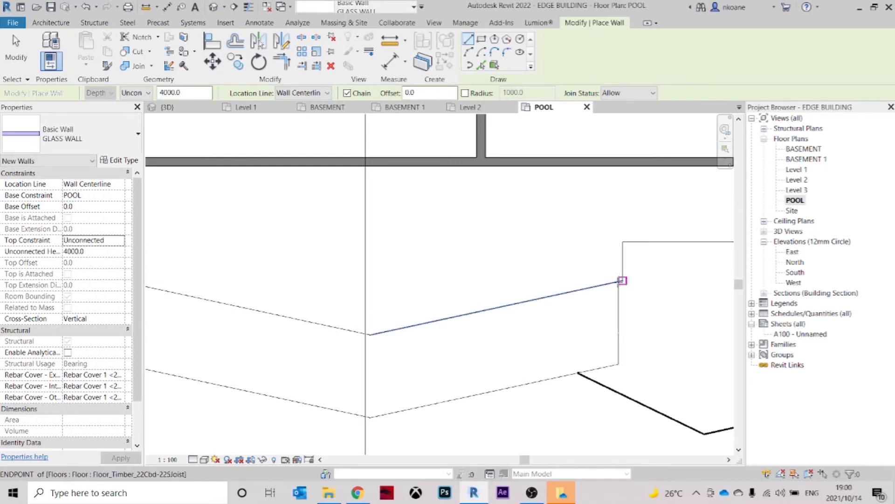
# Draw chained glass walls along the V-shaped pool floor's rear edges, left side and left front edge, ending at the front tip
pyautogui.click(623, 280)
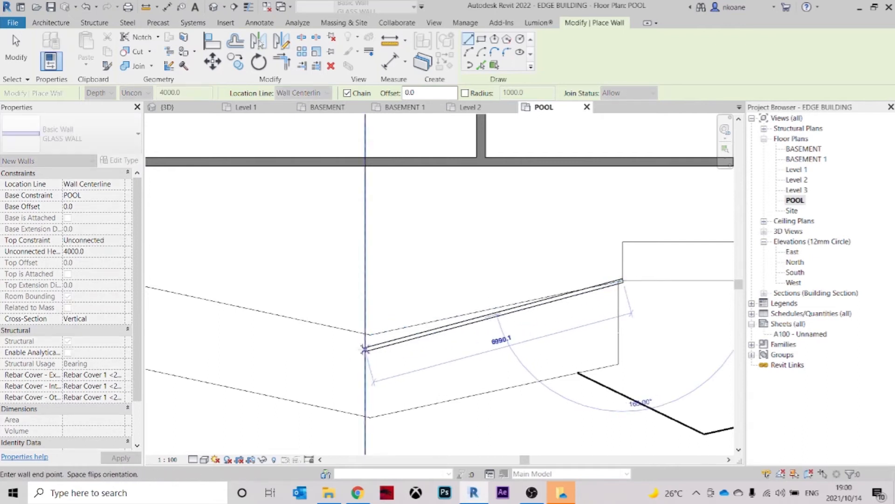
pyautogui.click(370, 334)
pyautogui.moveTo(370, 335); pyautogui.dragTo(537, 335, button='middle')
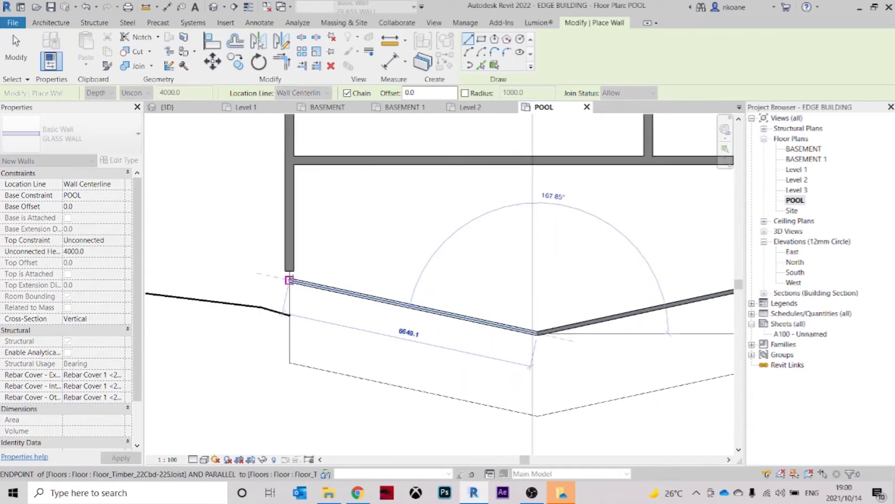
pyautogui.click(289, 280)
pyautogui.click(290, 362)
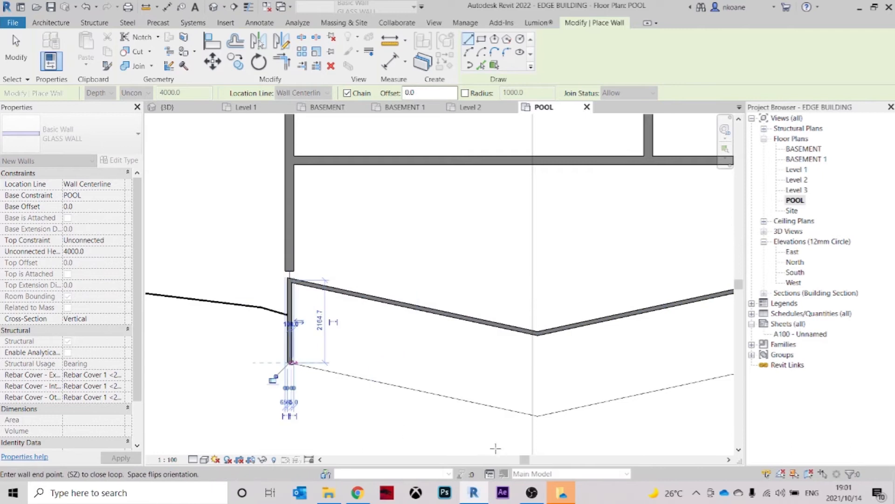
pyautogui.click(532, 415)
pyautogui.moveTo(537, 415); pyautogui.dragTo(254, 345, button='middle')
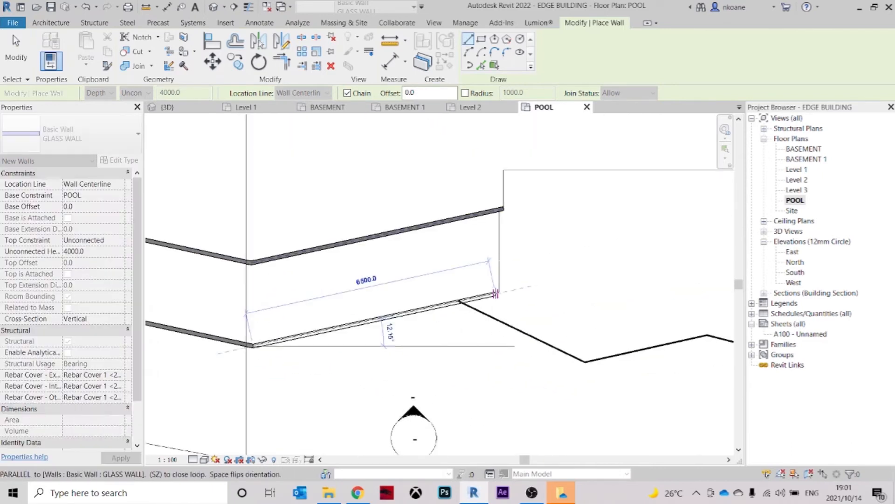
# End the wall chain and draw a separate 2200 mm glass wall along the pool floor's right side from the rear right corner
pyautogui.scroll(2, 499, 293)
pyautogui.press('Escape')
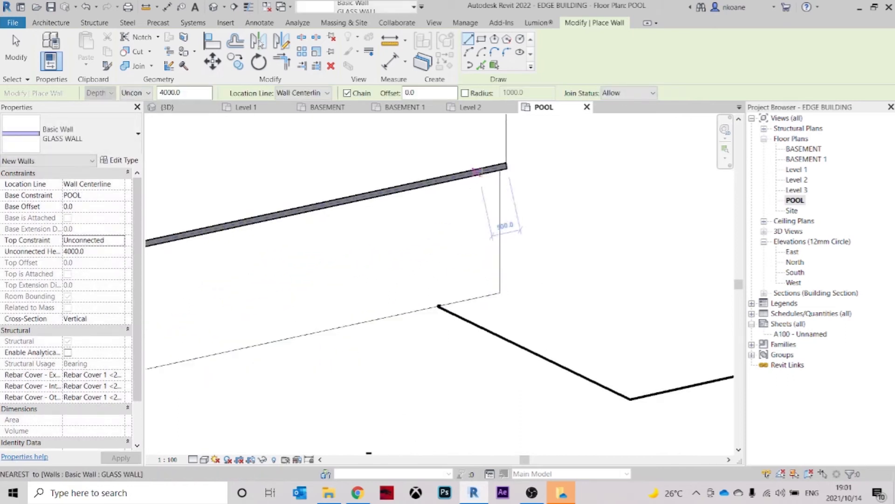
pyautogui.click(506, 165)
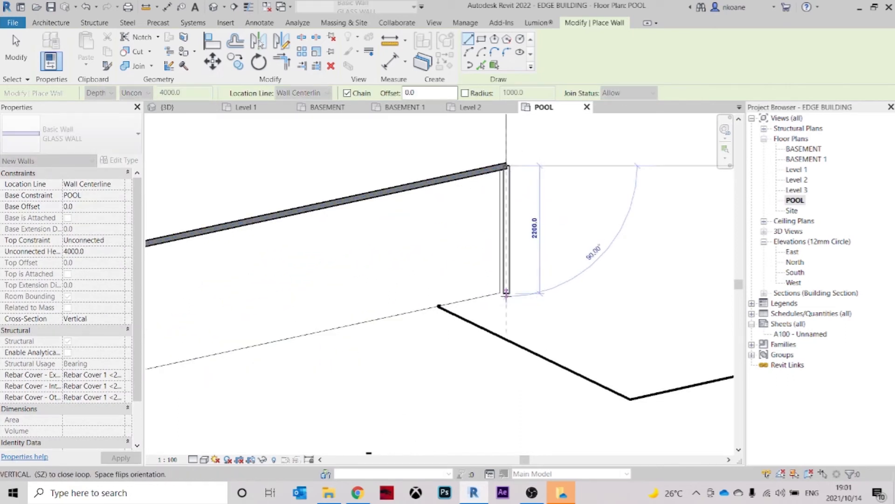
pyautogui.press('Escape')
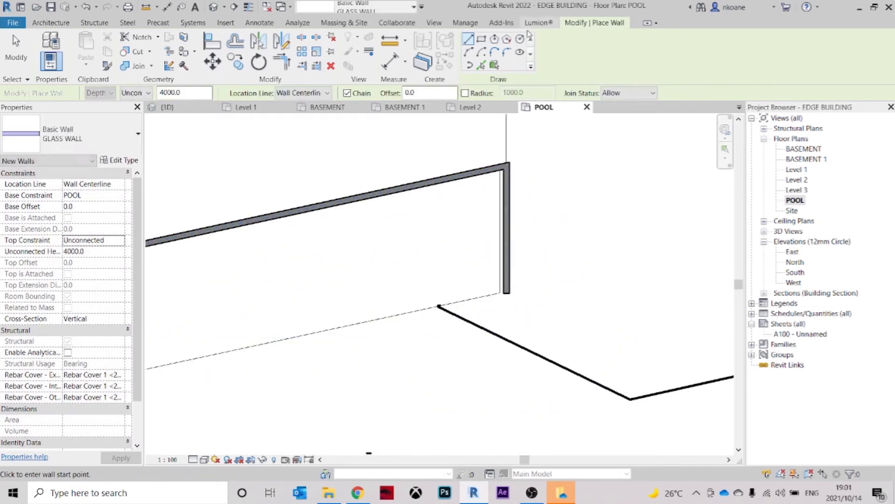
pyautogui.click(481, 66)
pyautogui.scroll(-3, 418, 324)
pyautogui.moveTo(417, 323); pyautogui.dragTo(518, 312, button='middle')
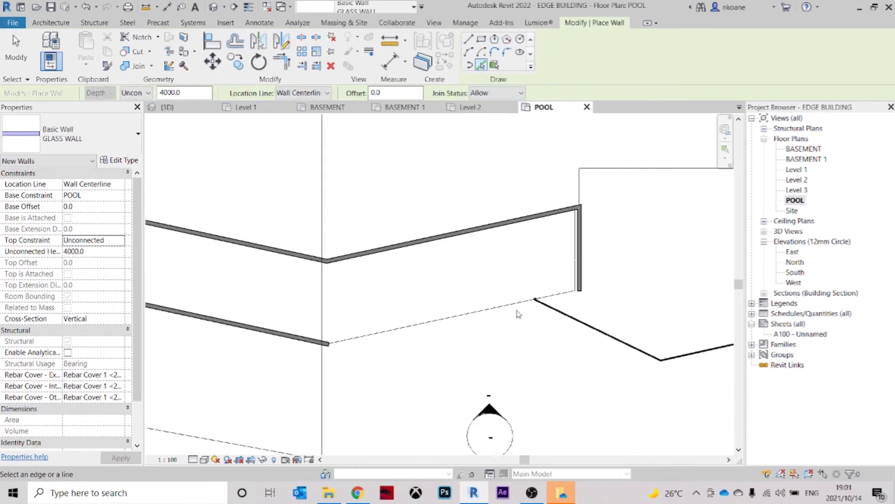
pyautogui.scroll(1, 352, 328)
pyautogui.press('Escape')
# Copy the right rear glass wall to the pool's right front edge and nudge it to meet the left front wall at the tip
pyautogui.click(348, 252)
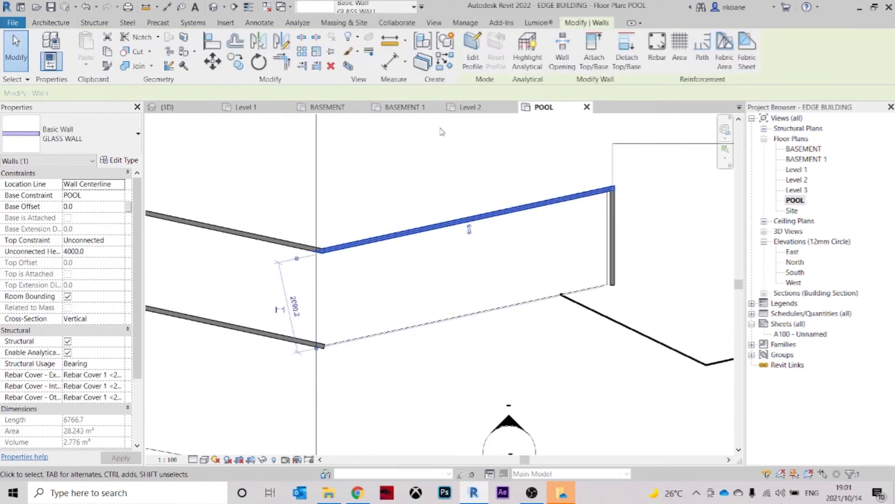
pyautogui.press('c')
pyautogui.press('o')
pyautogui.scroll(3, 353, 248)
pyautogui.click(359, 237)
pyautogui.scroll(-1, 361, 242)
pyautogui.click(364, 404)
pyautogui.scroll(3, 365, 412)
pyautogui.press('Down')
pyautogui.press('Down')
pyautogui.press('Down')
pyautogui.press('Up')
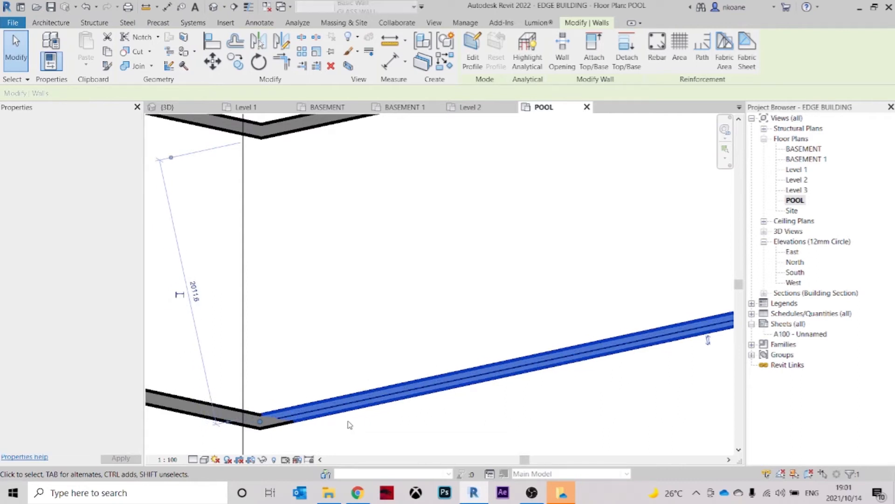
# In the 3D view's right side view, raise one front glass wall's base 2000 mm to the top of the V-shaped floor
pyautogui.keyDown('shift'); pyautogui.moveTo(485, 325); pyautogui.dragTo(456, 255, button='middle'); pyautogui.keyUp('shift')
pyautogui.press('Escape')
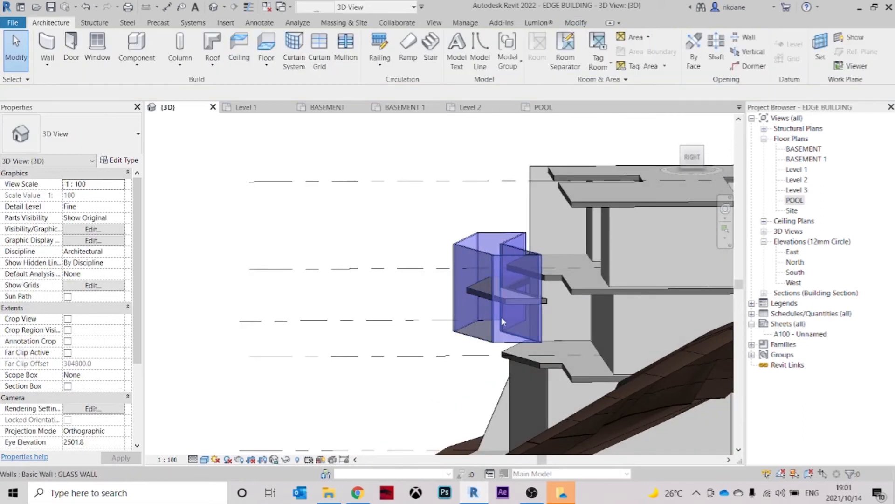
pyautogui.click(698, 165)
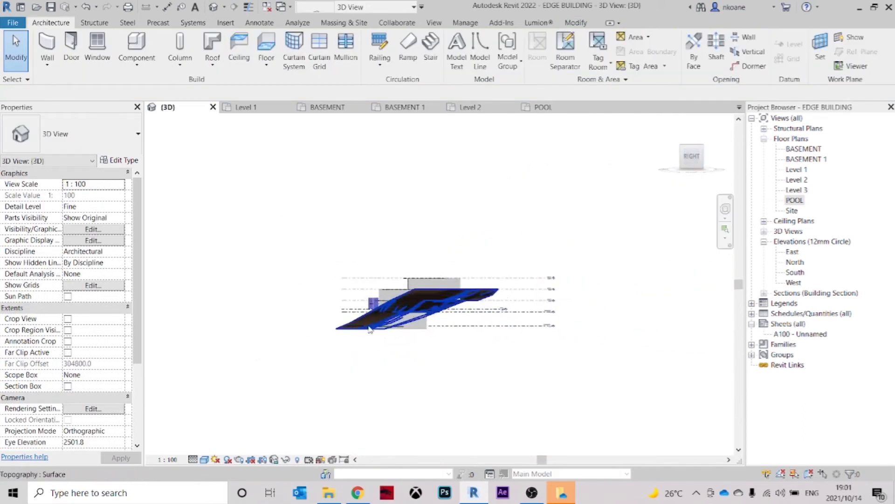
pyautogui.scroll(4, 454, 301)
pyautogui.scroll(3, 242, 294)
pyautogui.scroll(2, 298, 340)
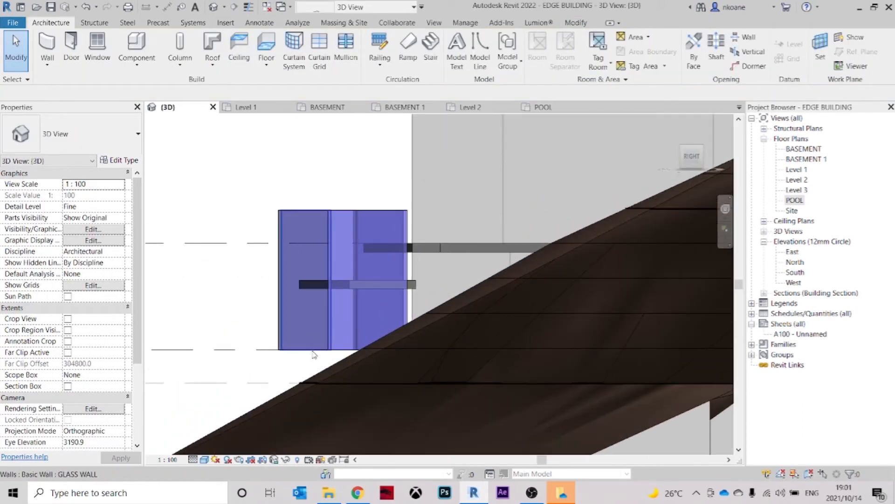
pyautogui.click(310, 357)
pyautogui.scroll(3, 310, 359)
pyautogui.click(324, 241)
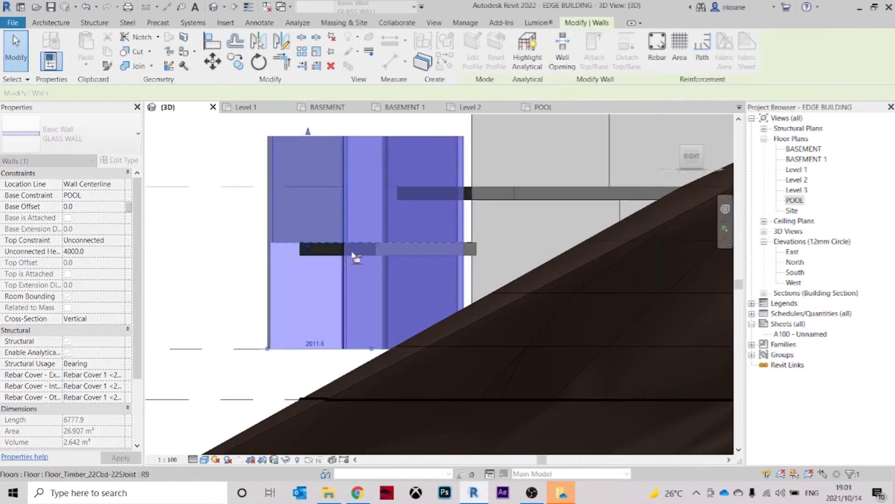
pyautogui.scroll(-1, 373, 232)
# Lower the top of the same front glass wall to give it a height of about 800 mm
pyautogui.moveTo(373, 232); pyautogui.dragTo(388, 299, button='middle')
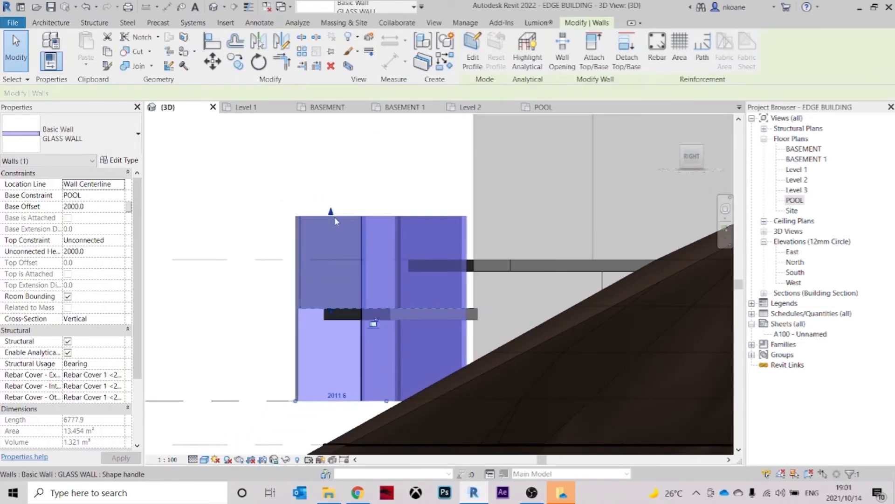
pyautogui.moveTo(332, 213); pyautogui.dragTo(342, 235)
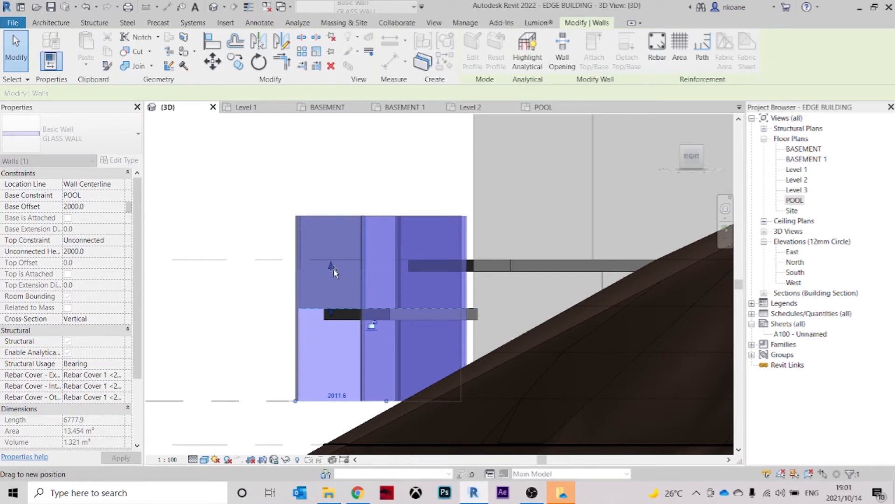
pyautogui.moveTo(343, 279); pyautogui.dragTo(344, 281)
pyautogui.scroll(3, 368, 276)
pyautogui.click(371, 153)
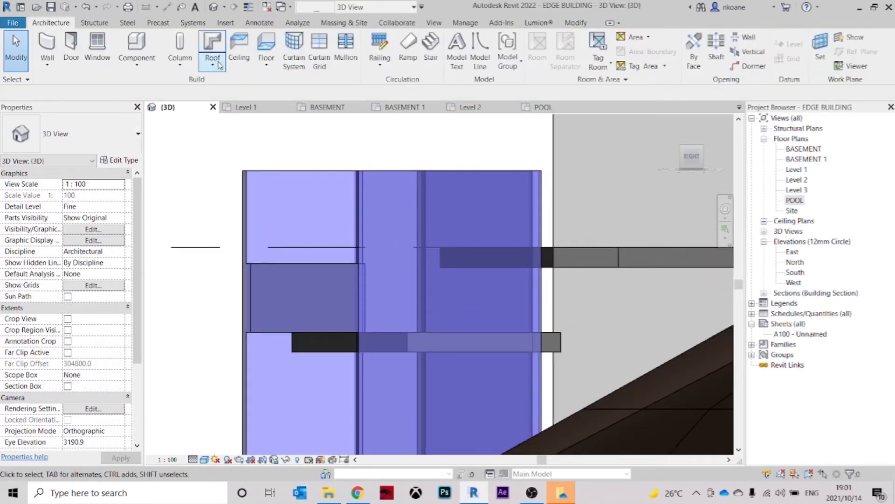
pyautogui.click(576, 24)
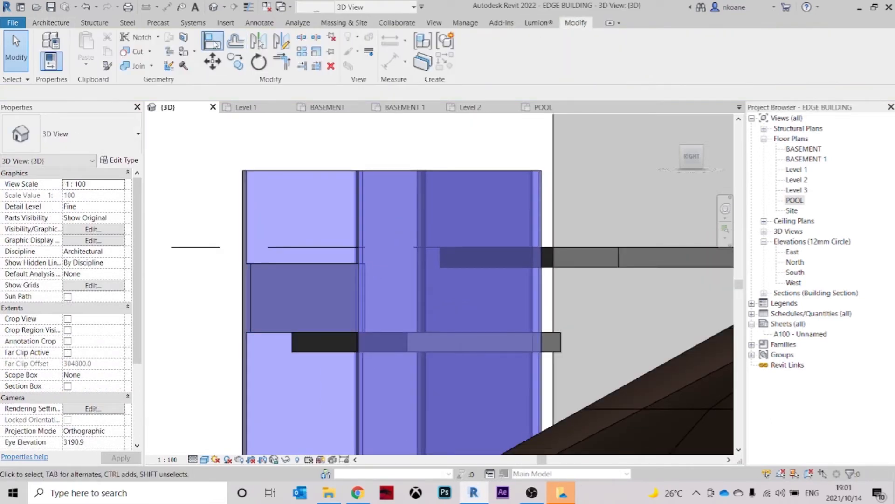
pyautogui.click(214, 43)
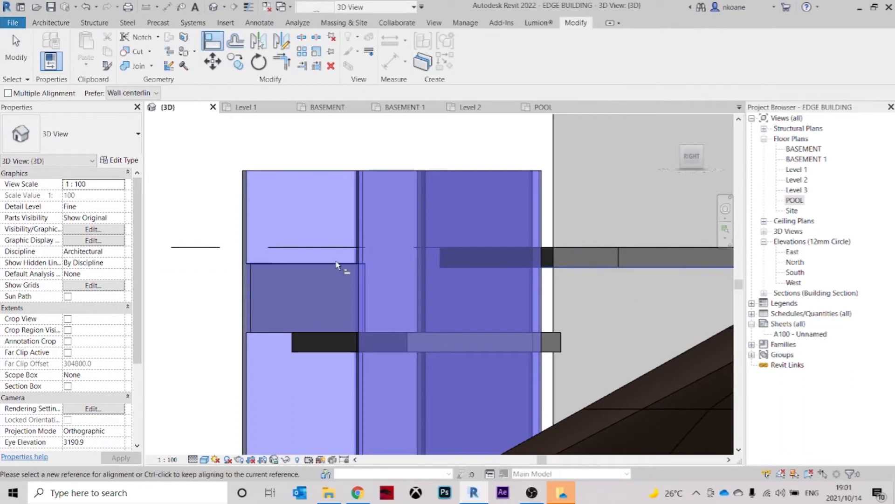
pyautogui.press('Escape')
# Match the remaining glass walls around the pool to the shortened front wall with Match Type, and inspect the pool from the side
pyautogui.keyDown('shift'); pyautogui.moveTo(332, 280); pyautogui.dragTo(452, 330, button='middle'); pyautogui.keyUp('shift')
pyautogui.press('m')
pyautogui.press('a')
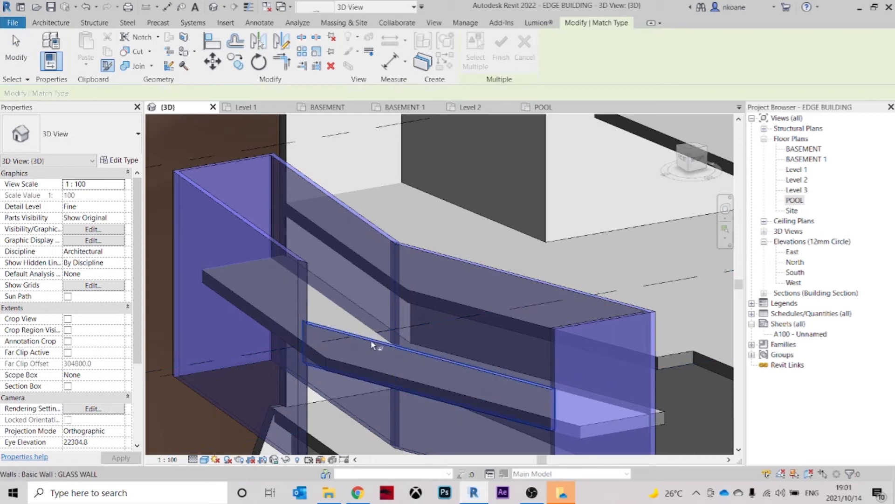
pyautogui.click(287, 254)
pyautogui.click(259, 163)
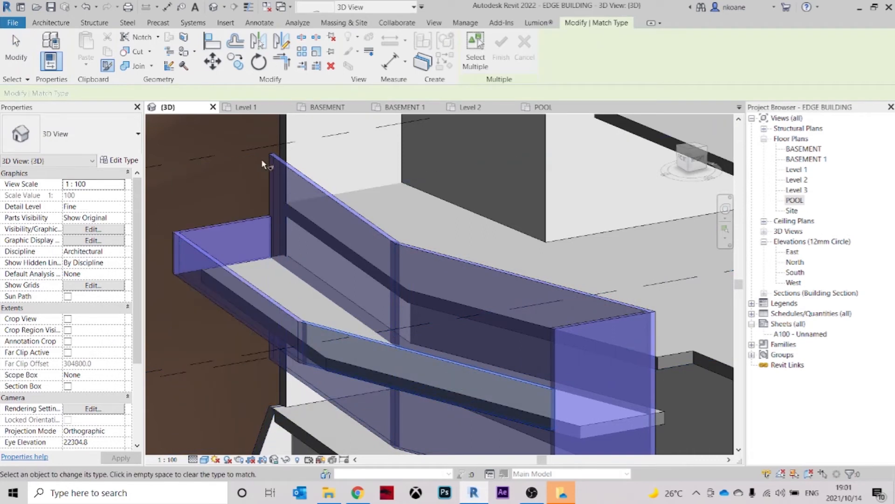
pyautogui.click(449, 266)
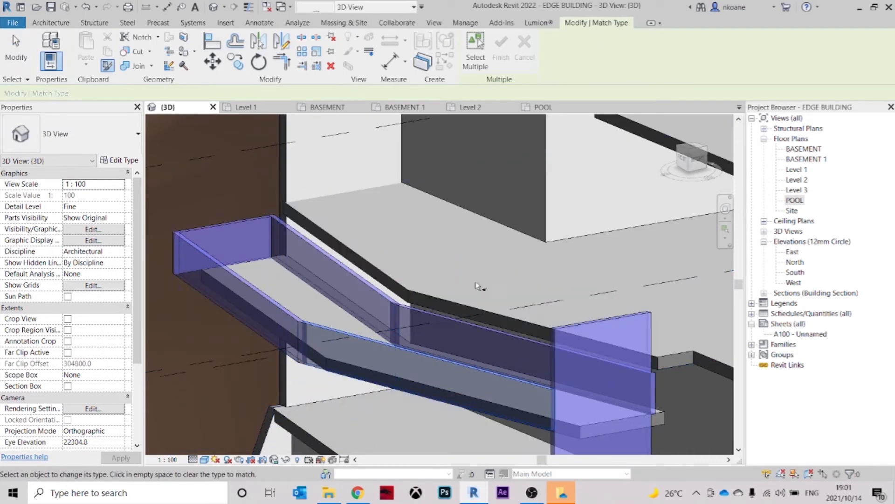
pyautogui.click(578, 334)
pyautogui.press('Escape')
pyautogui.keyDown('shift'); pyautogui.moveTo(599, 441); pyautogui.dragTo(368, 173, button='middle'); pyautogui.keyUp('shift')
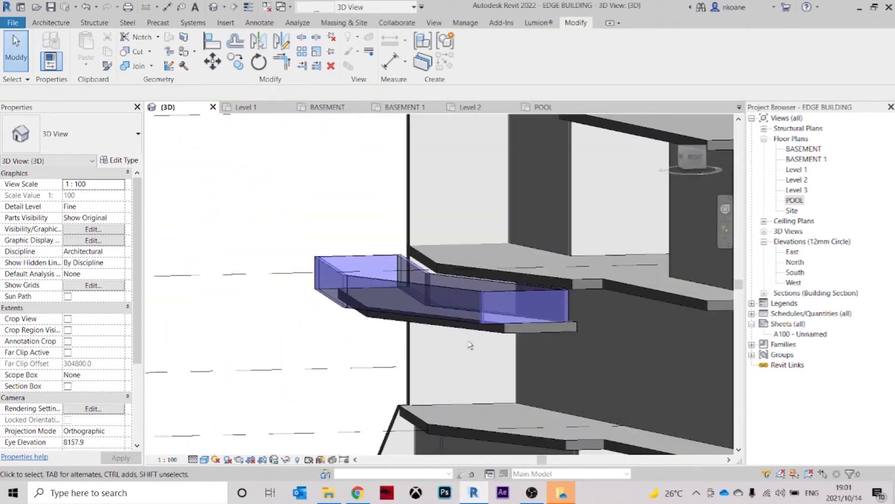
pyautogui.click(541, 107)
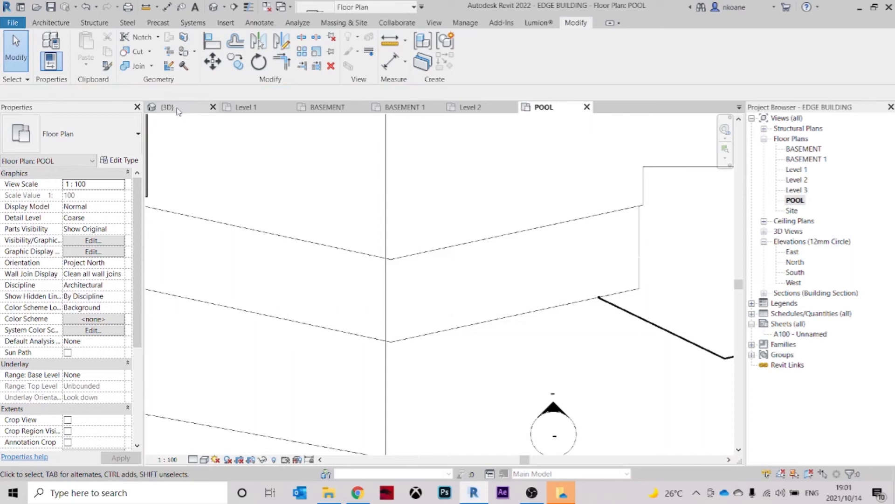
pyautogui.click(167, 107)
pyautogui.scroll(5, 507, 296)
# In the 3D top view, select both rear glass walls and move their shared corner to the V-shaped edge behind the pool
pyautogui.click(394, 408)
pyautogui.keyDown('shift'); pyautogui.moveTo(394, 408); pyautogui.dragTo(346, 375, button='middle'); pyautogui.keyUp('shift')
pyautogui.click(694, 157)
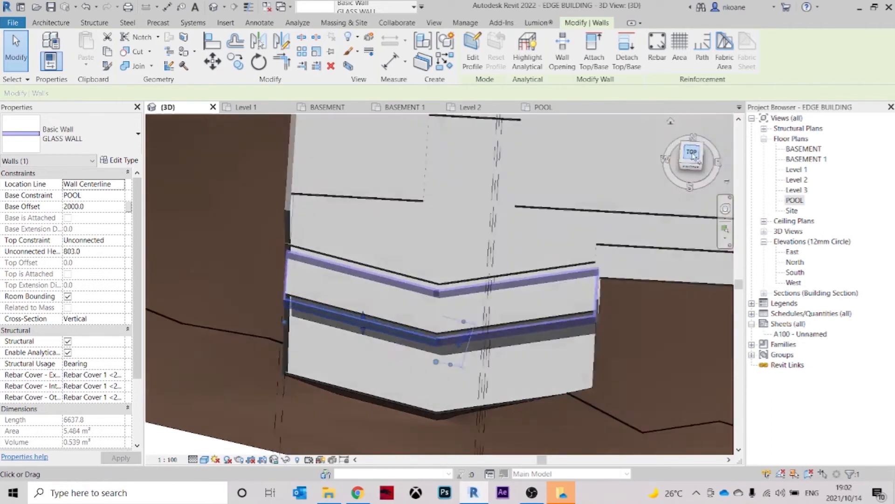
pyautogui.moveTo(592, 253); pyautogui.dragTo(368, 286, button='middle')
pyautogui.click(618, 214)
pyautogui.click(617, 208)
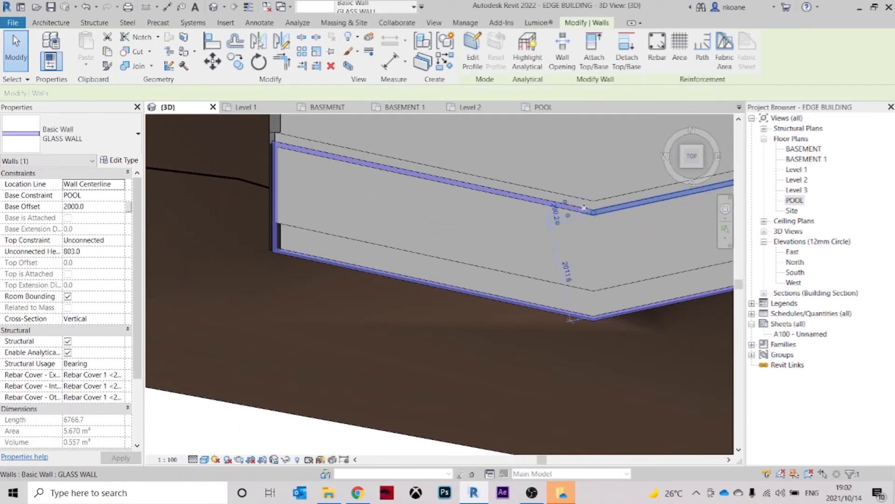
pyautogui.keyDown('ctrl'); pyautogui.click(578, 211); pyautogui.keyUp('ctrl')
pyautogui.scroll(3, 578, 211)
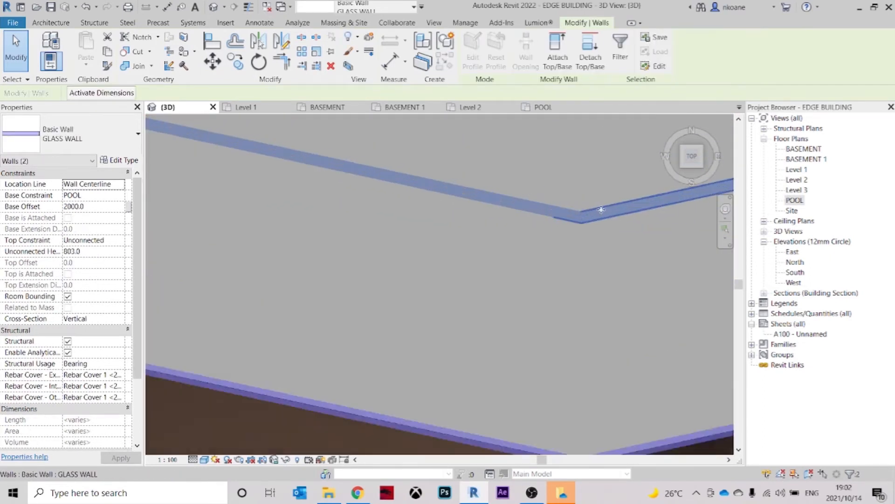
pyautogui.click(213, 60)
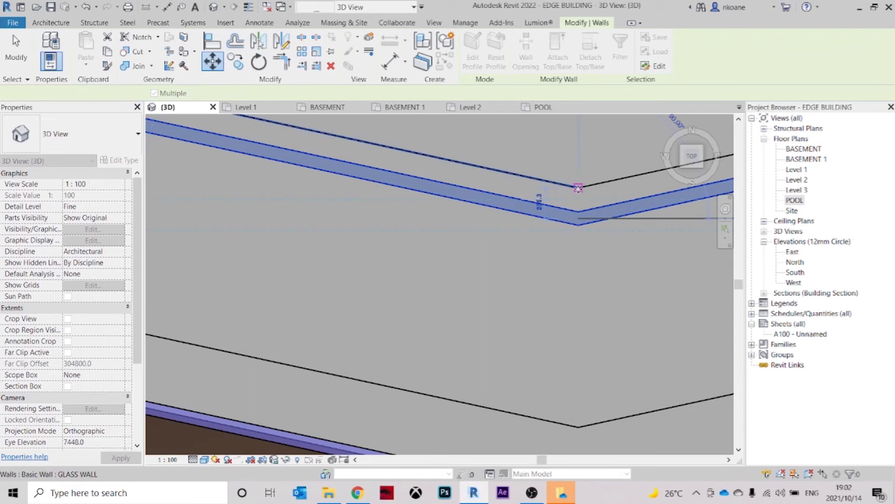
pyautogui.click(578, 188)
pyautogui.scroll(2, 580, 191)
# Move the two rear glass walls back by one wall thickness, placing their outer corner where the inner corner was
pyautogui.press('m')
pyautogui.press('v')
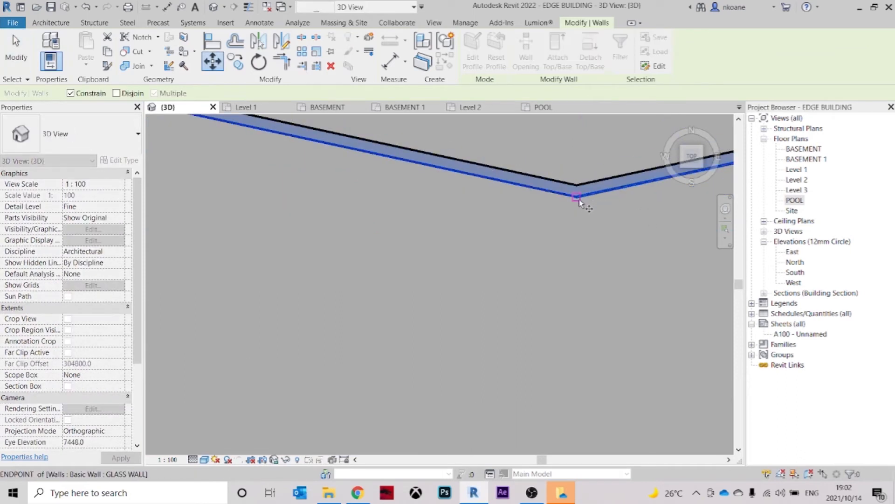
pyautogui.click(578, 186)
pyautogui.scroll(-3, 595, 216)
pyautogui.moveTo(600, 302); pyautogui.dragTo(583, 296, button='middle')
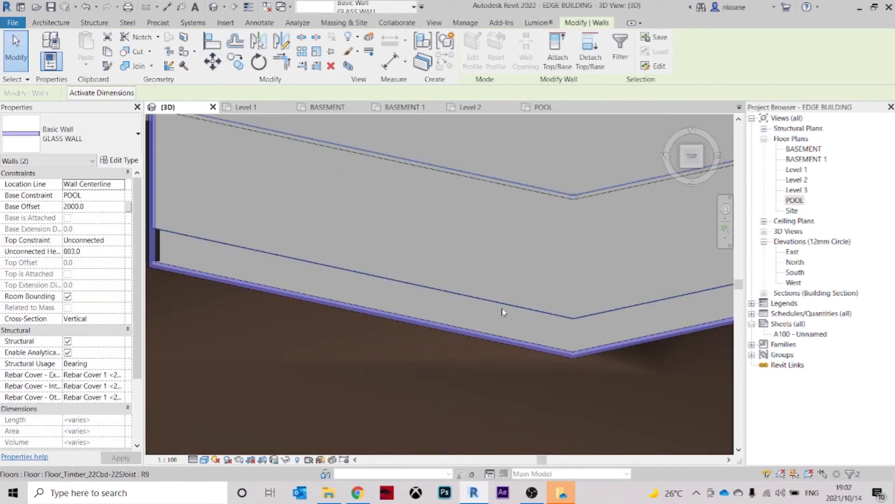
# Select both front glass walls and move their outer tip to the tip of the pool floor's front edge
pyautogui.scroll(-3, 472, 284)
pyautogui.scroll(3, 526, 312)
pyautogui.click(526, 312)
pyautogui.keyDown('ctrl'); pyautogui.click(466, 302); pyautogui.keyUp('ctrl')
pyautogui.click(212, 60)
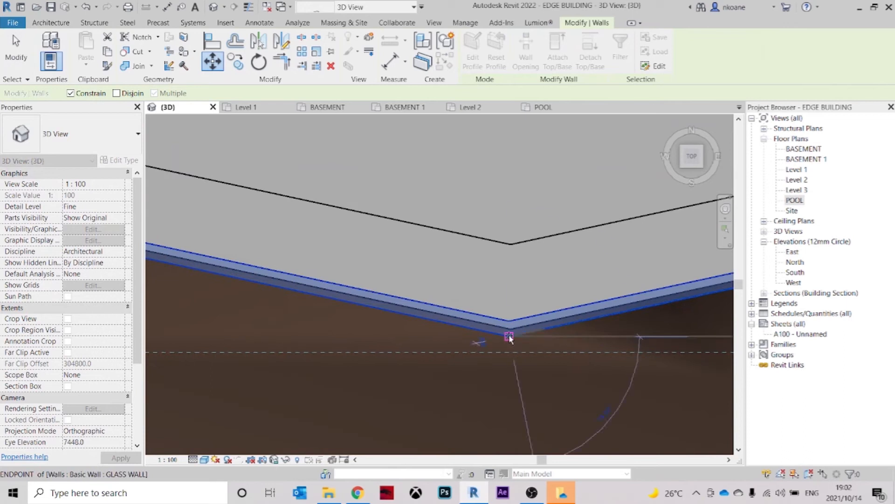
pyautogui.click(511, 243)
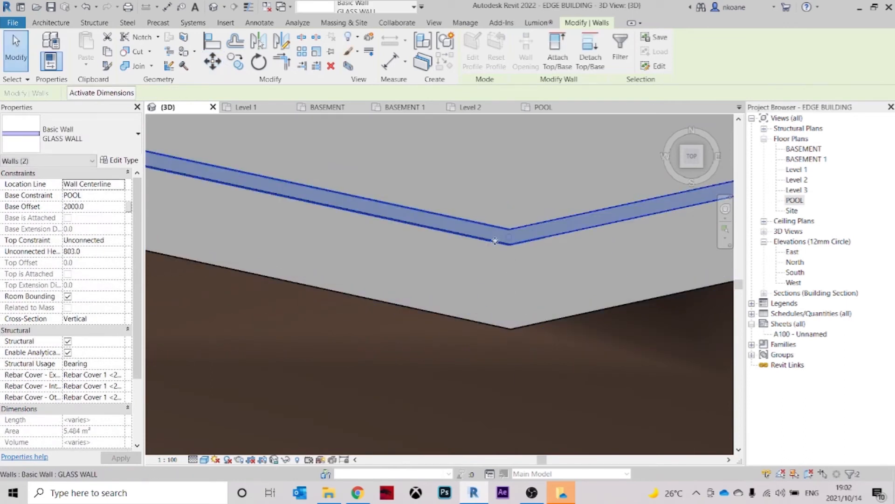
pyautogui.scroll(3, 495, 241)
pyautogui.press('Escape')
# Nudge the left front glass wall slightly inward to line it up with the pool floor's front edge
pyautogui.click(480, 251)
pyautogui.scroll(3, 486, 247)
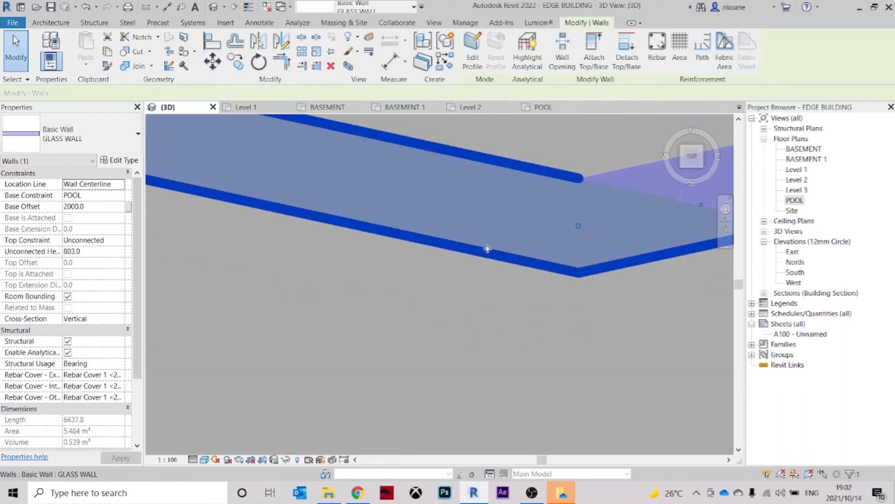
pyautogui.press('m')
pyautogui.press('v')
pyautogui.click(508, 259)
pyautogui.click(508, 253)
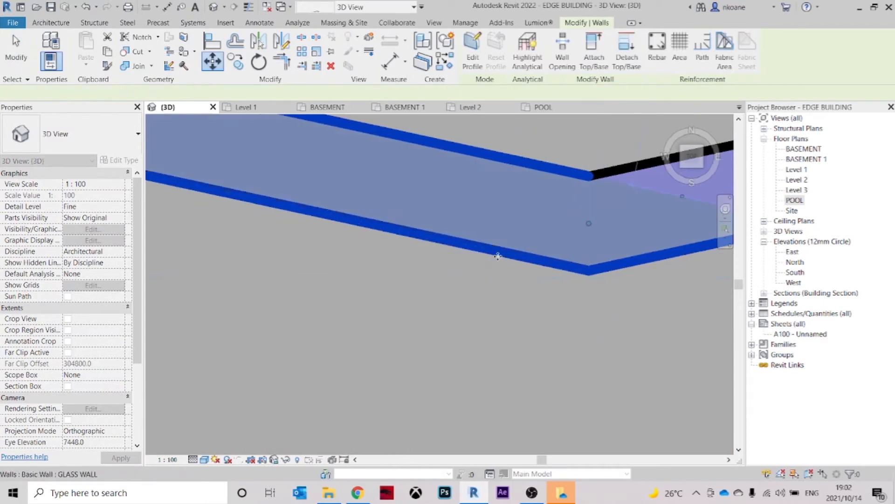
pyautogui.scroll(-3, 510, 261)
pyautogui.press('Escape')
# Edit the pool floor's boundary, align its left end line with the 230mm brick wall's outer face, and finish the sketch
pyautogui.keyDown('shift'); pyautogui.moveTo(531, 305); pyautogui.dragTo(563, 234, button='middle'); pyautogui.keyUp('shift')
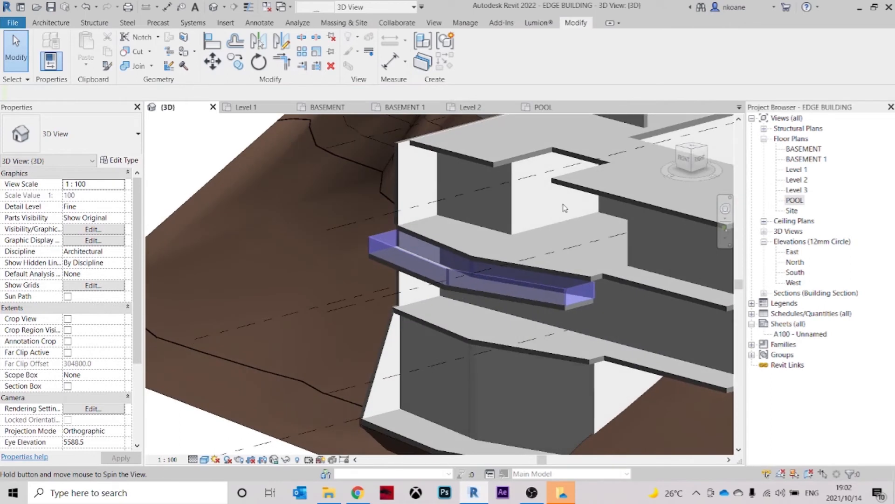
pyautogui.scroll(3, 545, 279)
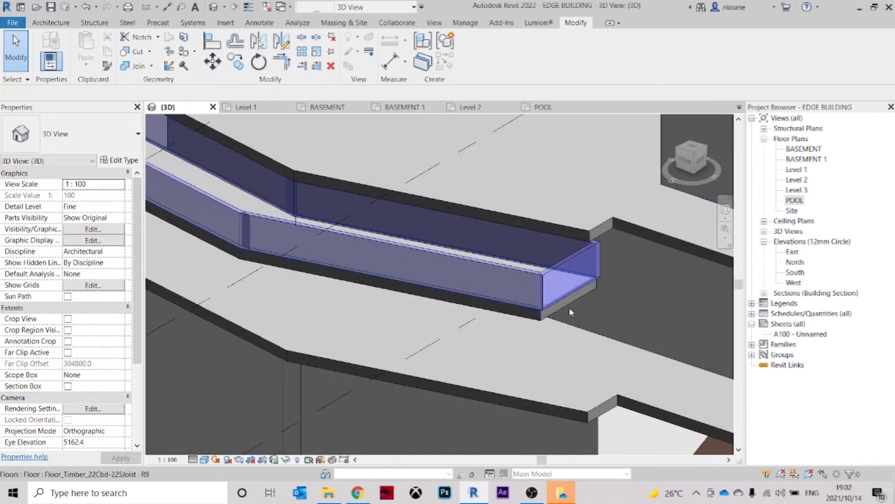
pyautogui.doubleClick(569, 307)
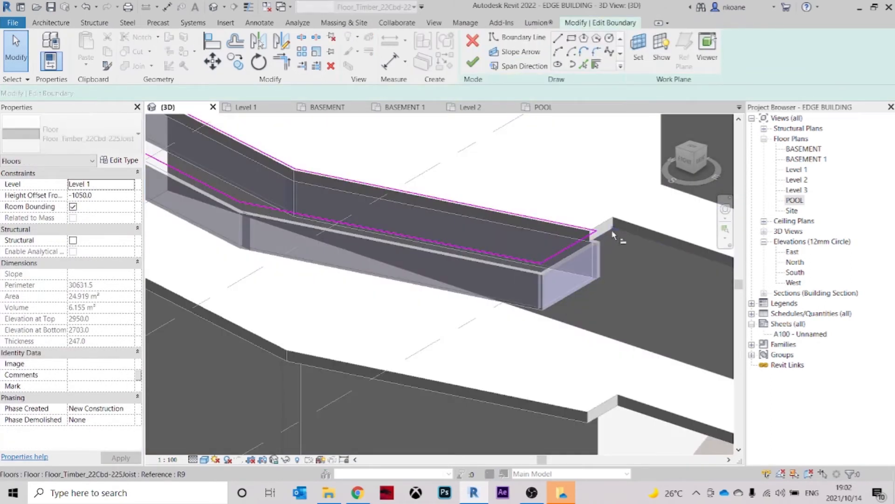
pyautogui.press('l')
pyautogui.moveTo(438, 260); pyautogui.dragTo(460, 294, button='middle')
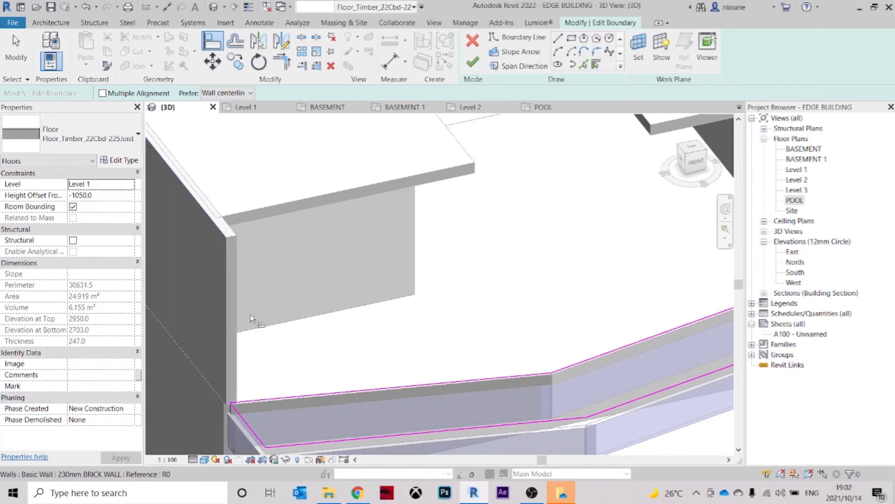
pyautogui.click(226, 268)
pyautogui.moveTo(312, 372); pyautogui.dragTo(337, 303, button='middle')
pyautogui.click(295, 358)
pyautogui.click(473, 65)
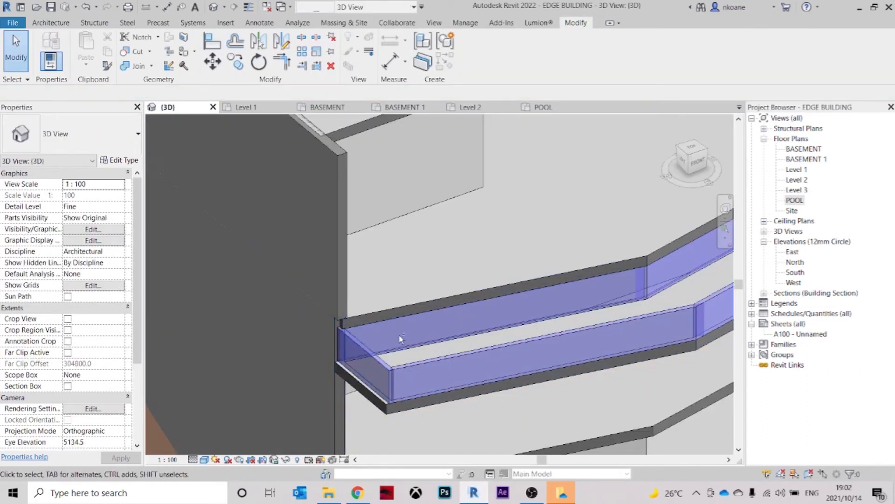
# Select the pool's left end glass wall and examine where it meets the brick wall in the POOL and BASEMENT plans
pyautogui.keyDown('shift'); pyautogui.moveTo(383, 302); pyautogui.dragTo(420, 241, button='middle'); pyautogui.keyUp('shift')
pyautogui.scroll(2, 425, 254)
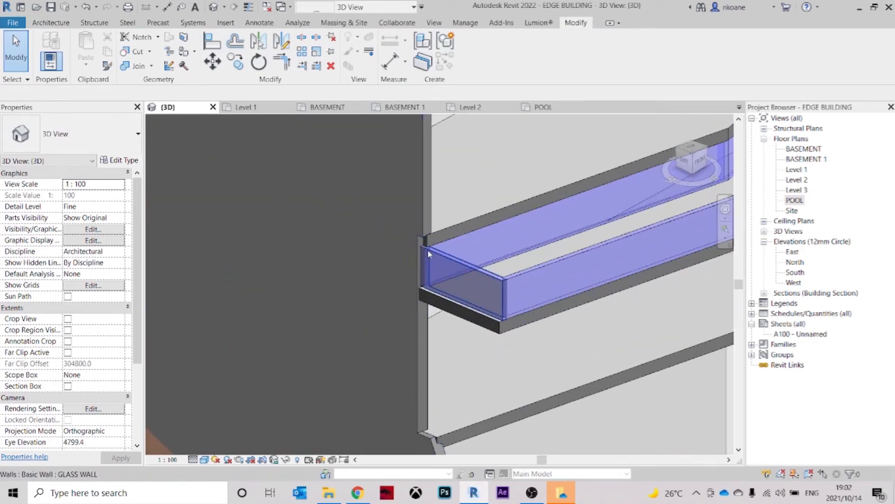
pyautogui.click(446, 259)
pyautogui.keyDown('shift'); pyautogui.moveTo(446, 258); pyautogui.dragTo(429, 257, button='middle'); pyautogui.keyUp('shift')
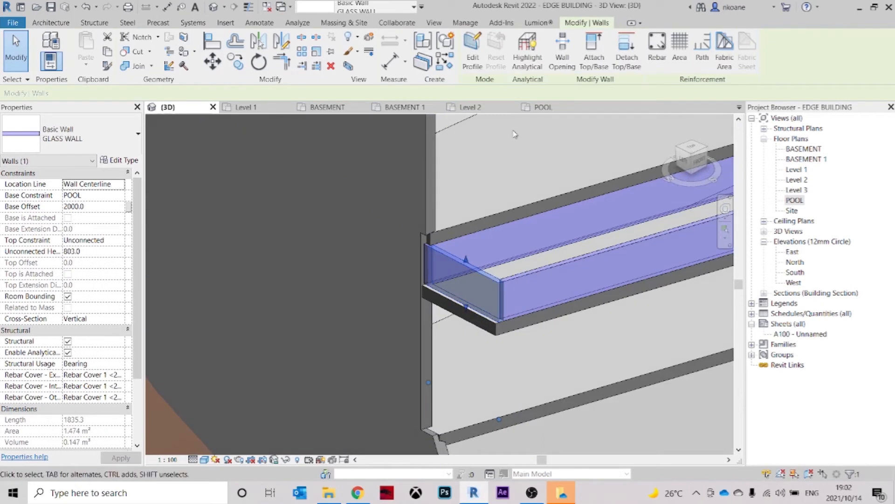
pyautogui.click(543, 108)
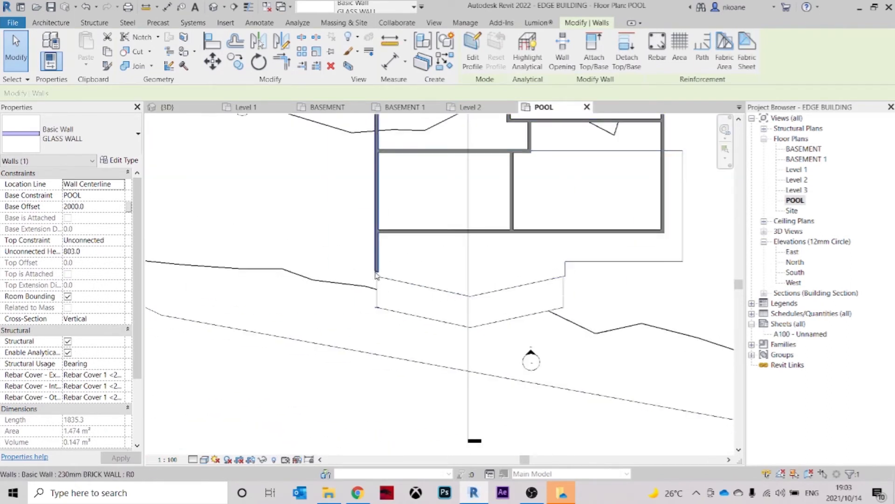
pyautogui.click(403, 108)
pyautogui.click(339, 109)
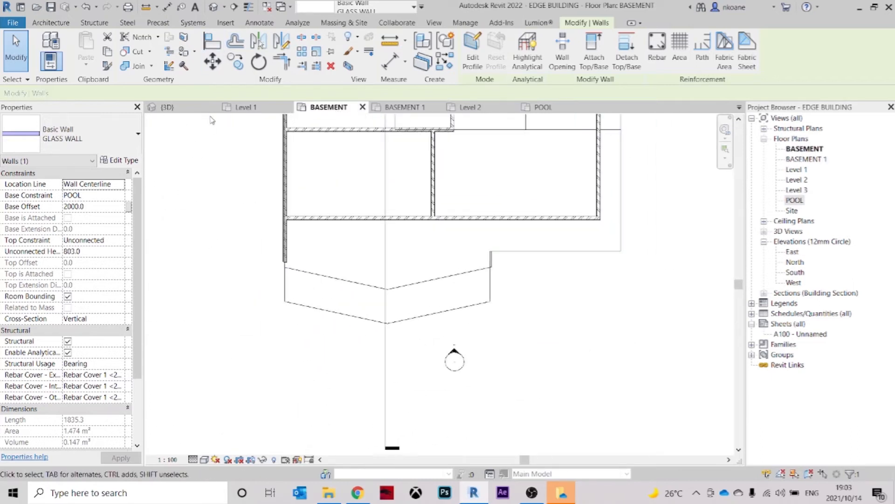
# In the 3D top view, shorten the left end glass wall to about 1640 mm by pulling back its brick wall end
pyautogui.click(187, 108)
pyautogui.keyDown('shift'); pyautogui.moveTo(583, 261); pyautogui.dragTo(692, 203, button='middle'); pyautogui.keyUp('shift')
pyautogui.click(690, 157)
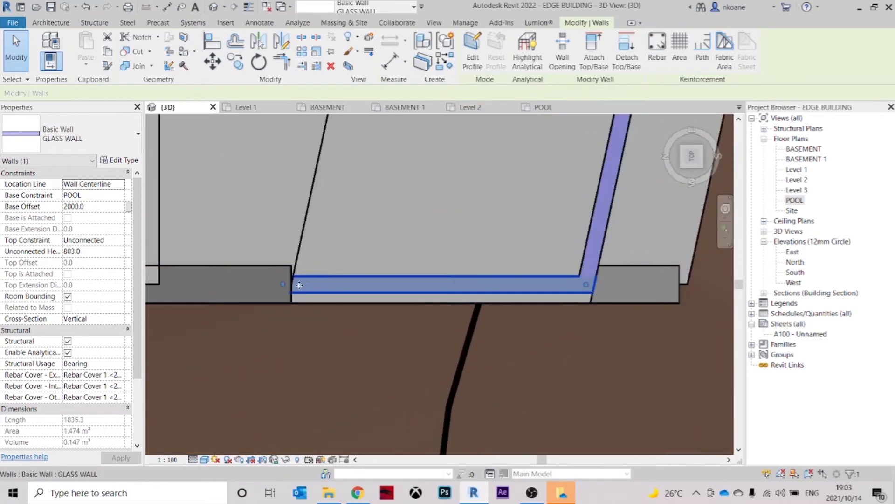
pyautogui.scroll(3, 299, 285)
pyautogui.press('r')
pyautogui.press('s')
pyautogui.moveTo(344, 283); pyautogui.dragTo(383, 308)
pyautogui.scroll(-2, 347, 283)
pyautogui.keyDown('shift'); pyautogui.moveTo(384, 309); pyautogui.dragTo(421, 228, button='middle'); pyautogui.keyUp('shift')
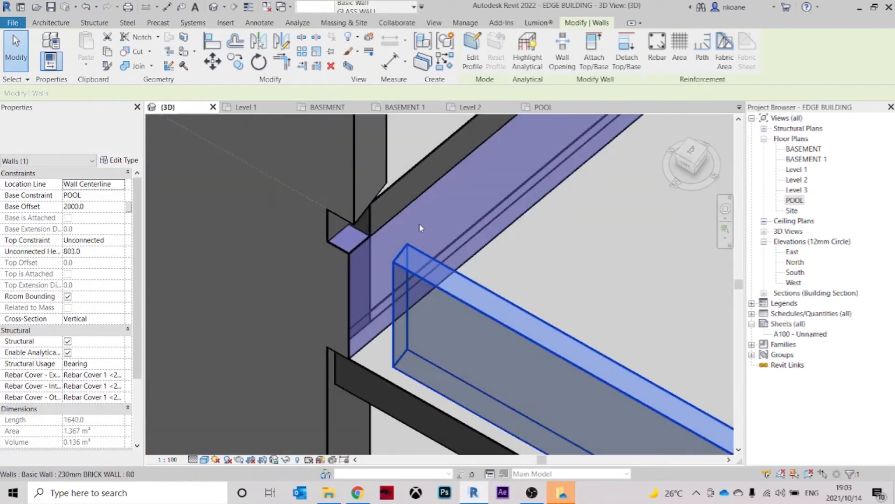
# Select the left rear glass wall and shorten its left end so it clears the brick wall
pyautogui.click(439, 188)
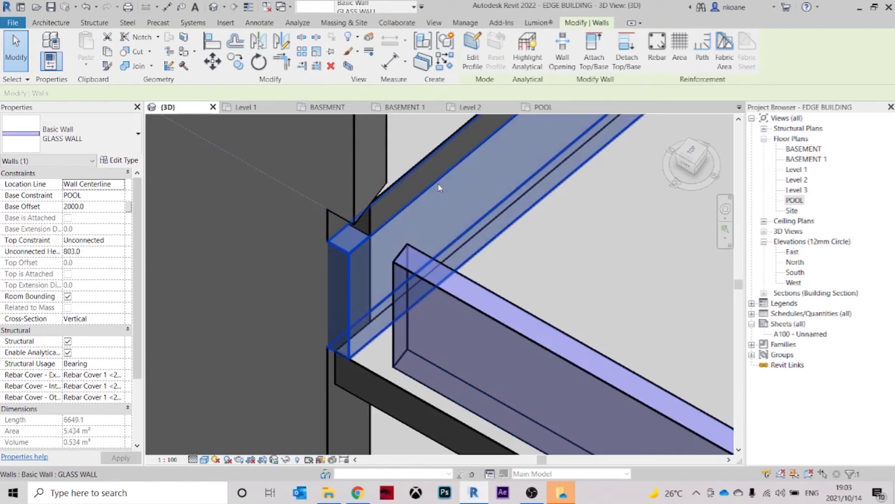
pyautogui.scroll(-2, 368, 304)
pyautogui.moveTo(368, 304); pyautogui.dragTo(353, 209, button='middle')
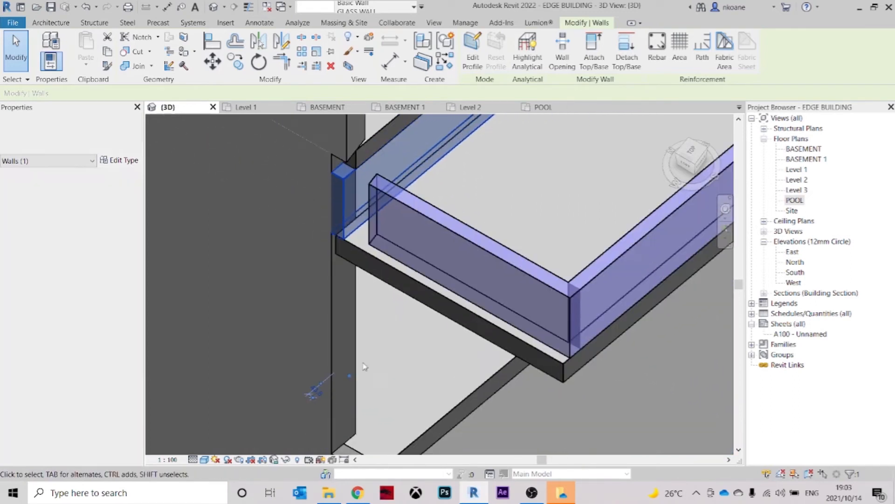
pyautogui.moveTo(349, 376); pyautogui.dragTo(373, 353)
pyautogui.moveTo(452, 320)
pyautogui.keyDown('shift'); pyautogui.mouseDown(button='middle')
pyautogui.moveTo(443, 330)
pyautogui.moveTo(427, 301)
pyautogui.moveTo(453, 386)
pyautogui.mouseUp(button='middle'); pyautogui.keyUp('shift')
pyautogui.scroll(-1, 425, 298)
pyautogui.keyDown('shift'); pyautogui.moveTo(453, 386); pyautogui.dragTo(454, 369, button='middle'); pyautogui.keyUp('shift')
# Open the profile of the lower 230mm brick wall beside the pool for editing
pyautogui.click(392, 255)
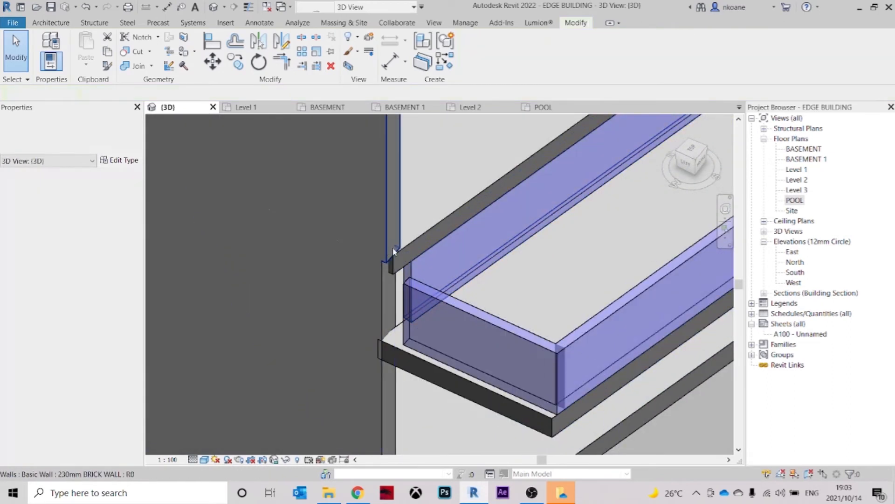
pyautogui.click(384, 286)
pyautogui.scroll(-2, 392, 290)
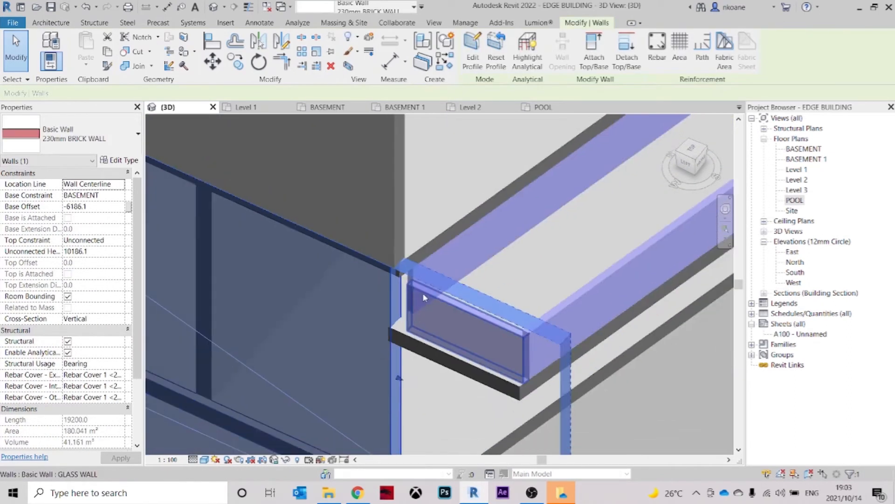
pyautogui.click(474, 51)
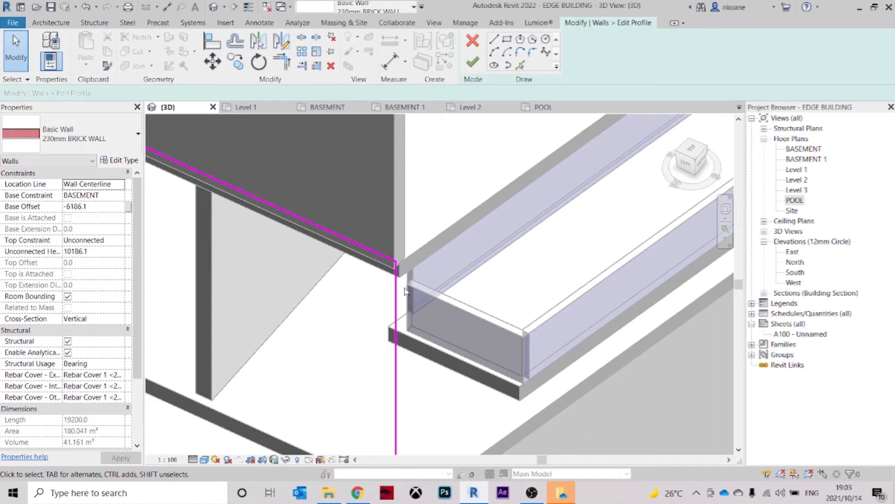
pyautogui.press('l')
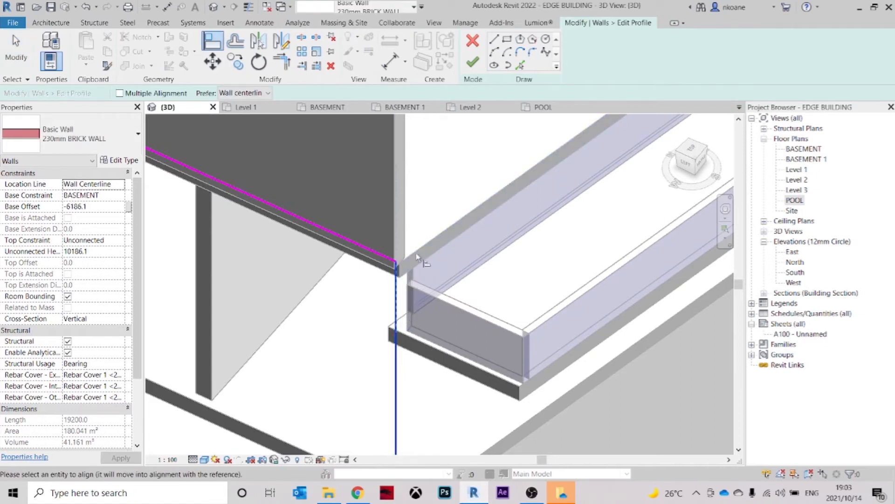
pyautogui.press('Escape')
pyautogui.keyDown('shift'); pyautogui.moveTo(429, 314); pyautogui.dragTo(532, 282, button='middle'); pyautogui.keyUp('shift')
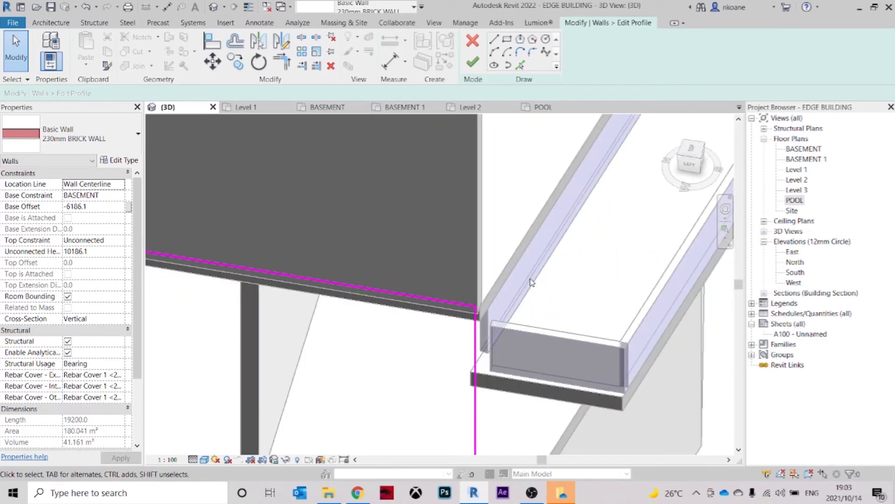
pyautogui.press('l')
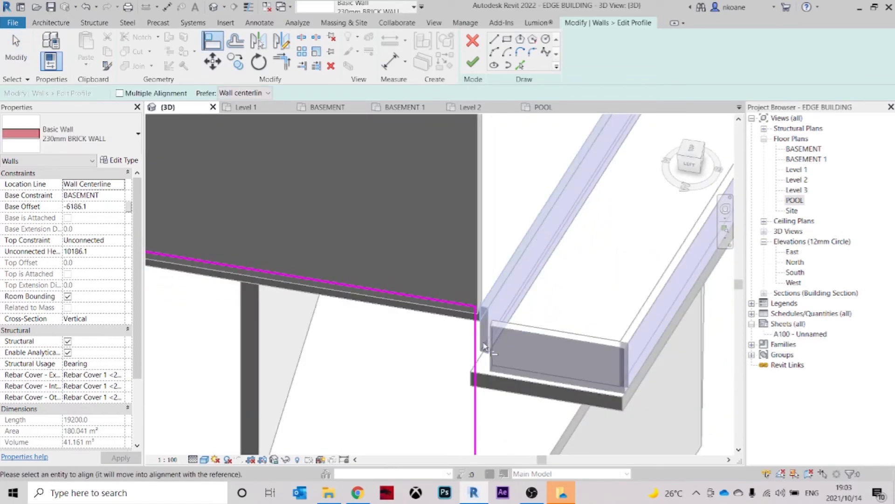
pyautogui.press('Escape')
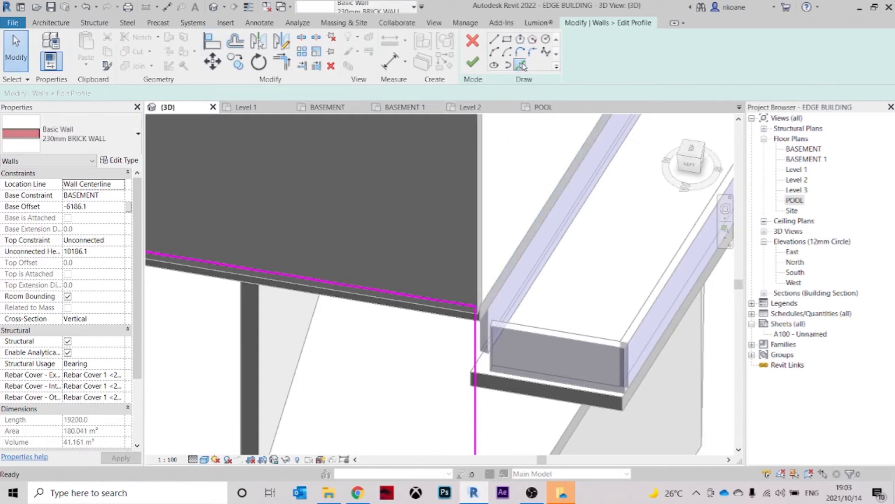
# Pick the upper brick wall's vertical end edge as a profile line, and delete the two stray lines picked across the pool
pyautogui.click(523, 67)
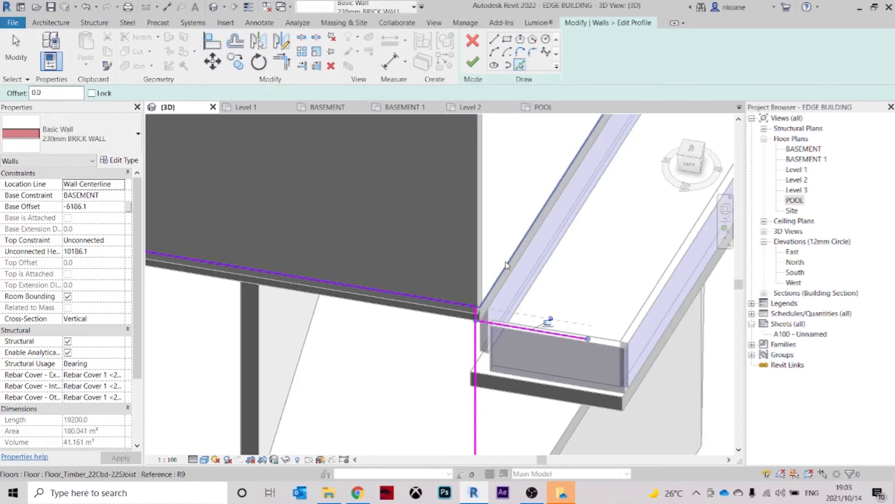
pyautogui.press('Tab')
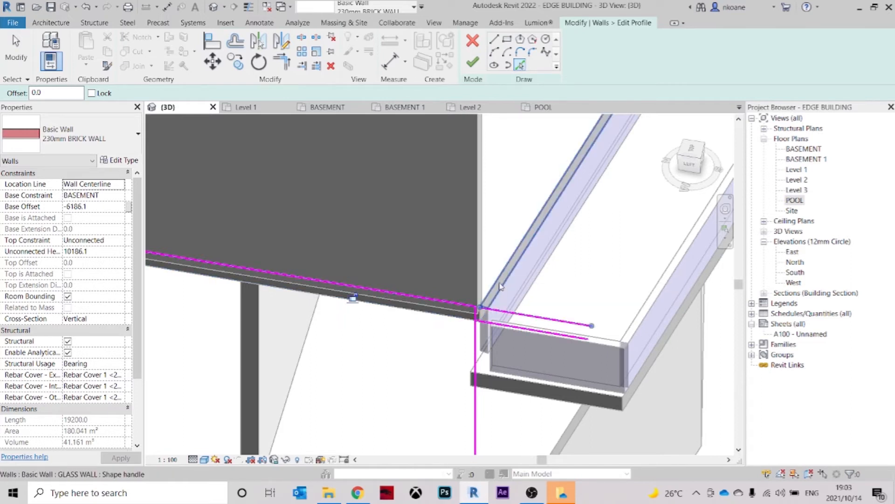
pyautogui.press('Escape')
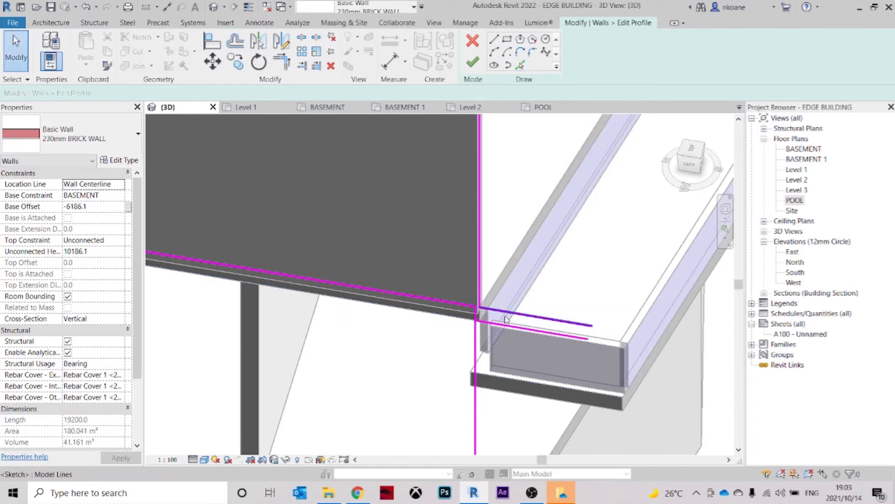
pyautogui.moveTo(511, 290); pyautogui.dragTo(511, 290)
pyautogui.press('Delete')
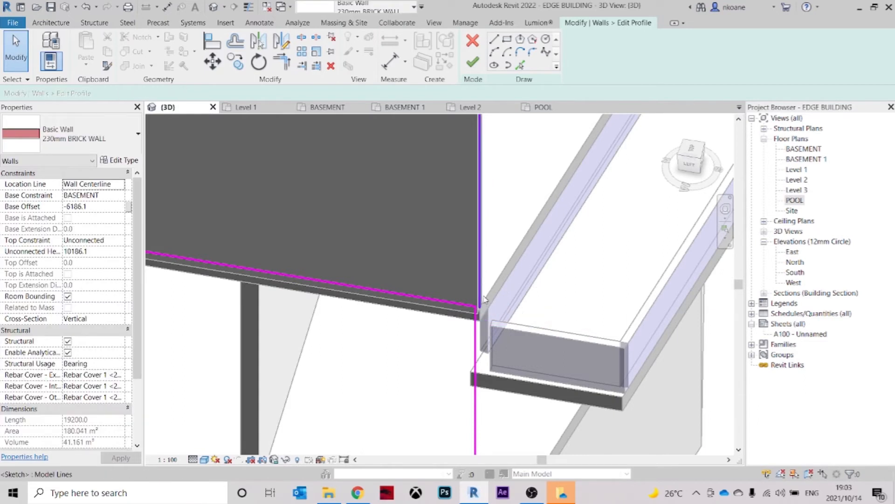
# Trim the picked vertical line to the profile's upper edge and the lines at the lower floor corner, and delete the old vertical line beside it
pyautogui.press('t')
pyautogui.press('r')
pyautogui.click(483, 292)
pyautogui.scroll(-3, 495, 308)
pyautogui.moveTo(502, 332); pyautogui.dragTo(503, 176, button='middle')
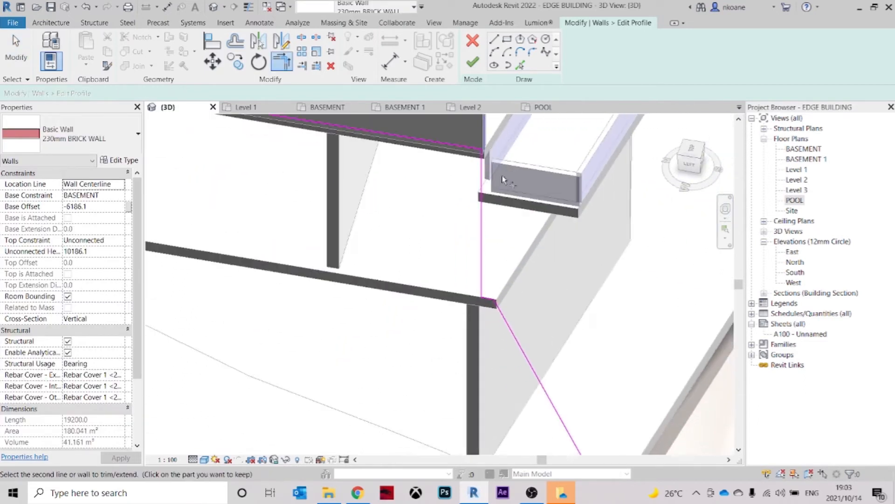
pyautogui.click(495, 310)
pyautogui.scroll(3, 498, 250)
pyautogui.click(485, 232)
pyautogui.press('Escape')
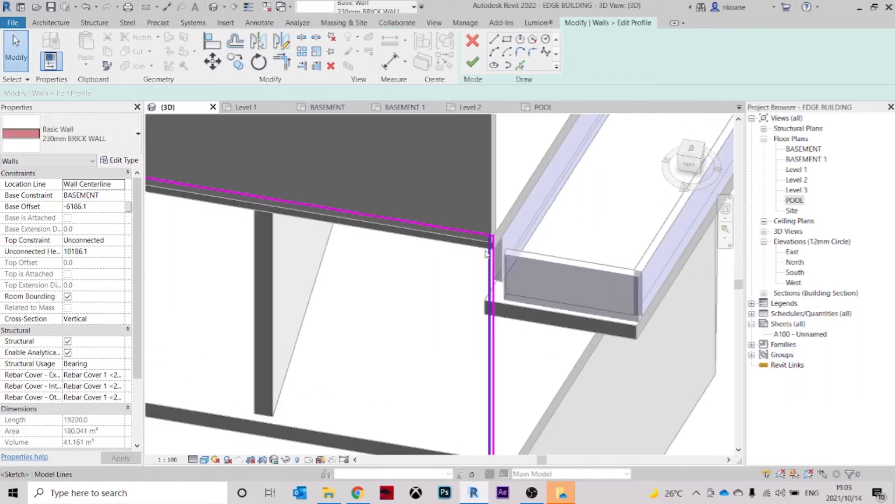
pyautogui.click(490, 255)
pyautogui.press('Delete')
# Trim the short horizontal profile line at the floor corner back to the vertical line
pyautogui.moveTo(540, 333); pyautogui.dragTo(490, 132, button='middle')
pyautogui.scroll(2, 451, 277)
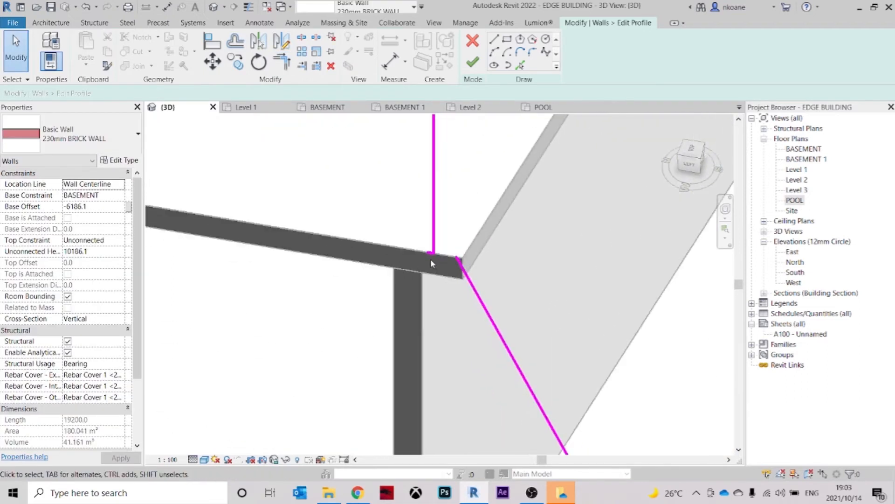
pyautogui.scroll(2, 431, 259)
pyautogui.press('t')
pyautogui.press('r')
pyautogui.click(427, 253)
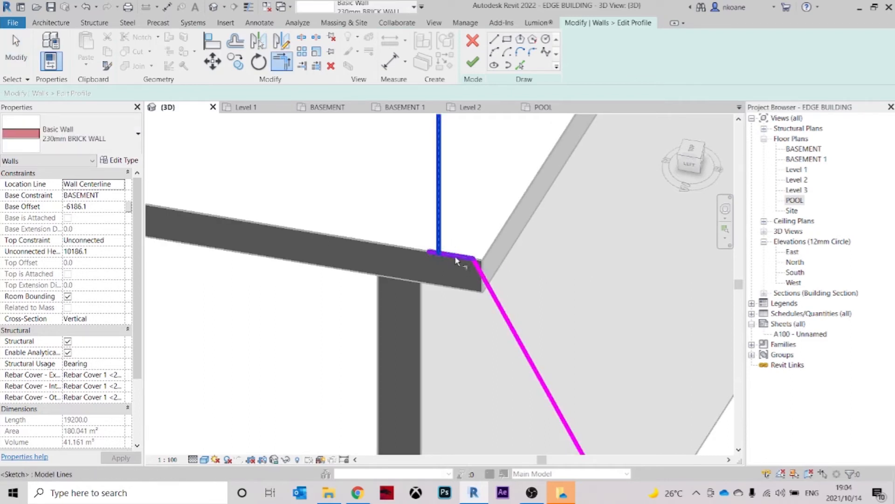
pyautogui.press('Escape')
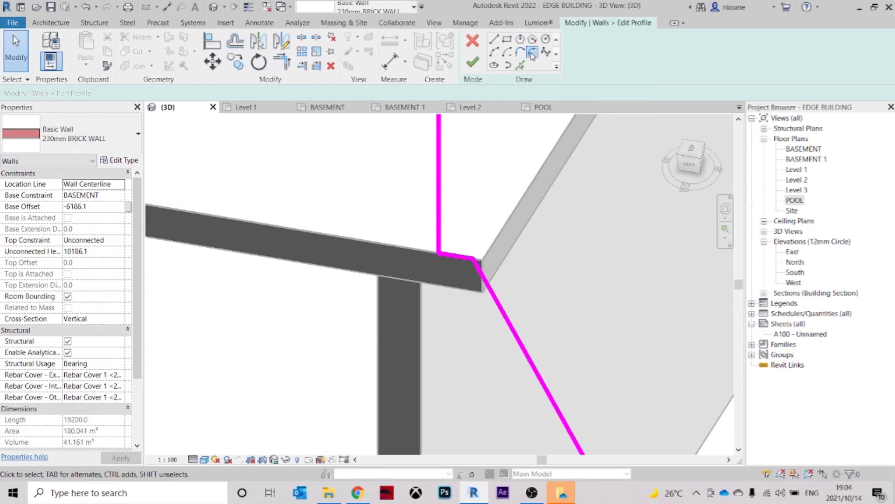
# Replace the short horizontal line with a fillet arc of about 2170 mm radius between the vertical and sloping lines, and finish the wall profile
pyautogui.click(445, 178)
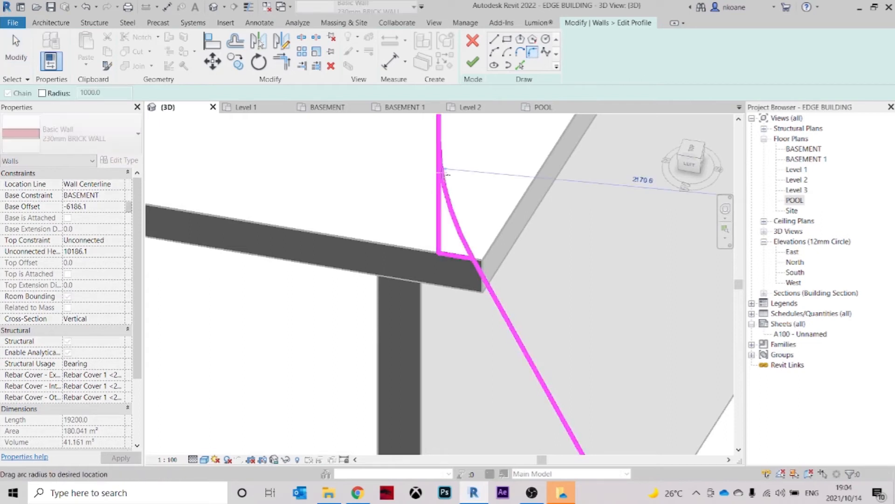
pyautogui.click(458, 225)
pyautogui.press('Escape')
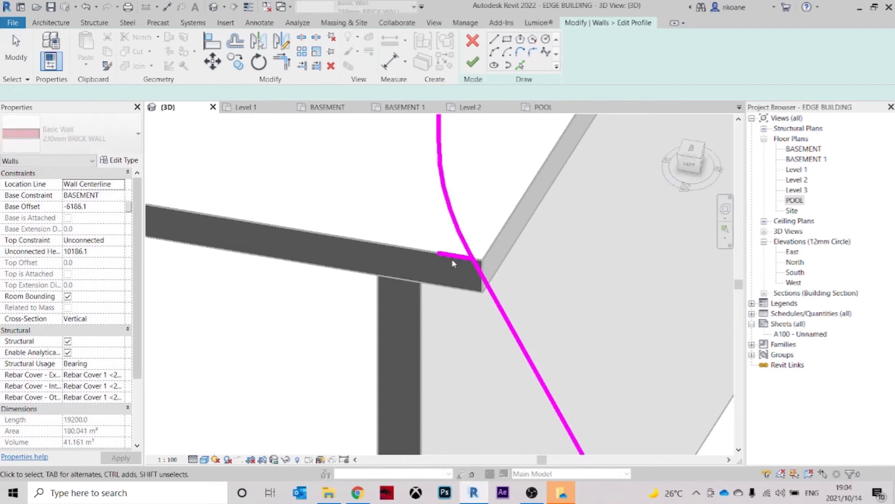
pyautogui.click(613, 92)
pyautogui.press('Delete')
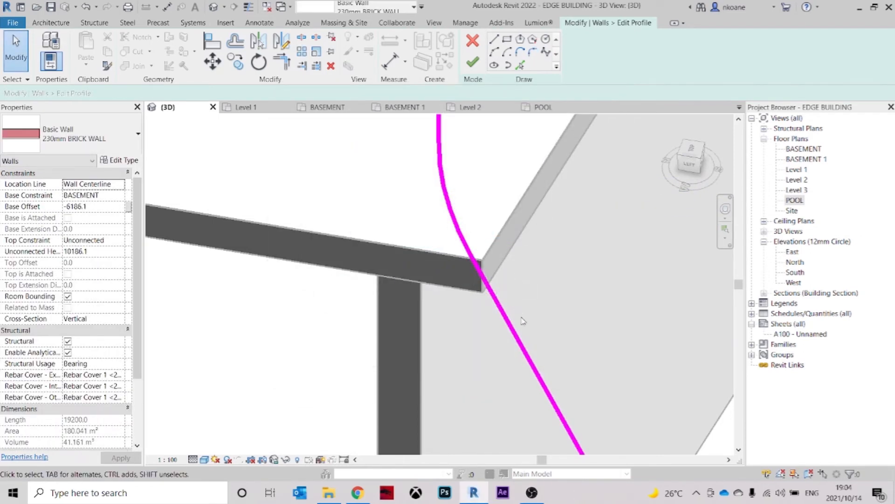
pyautogui.scroll(-4, 522, 321)
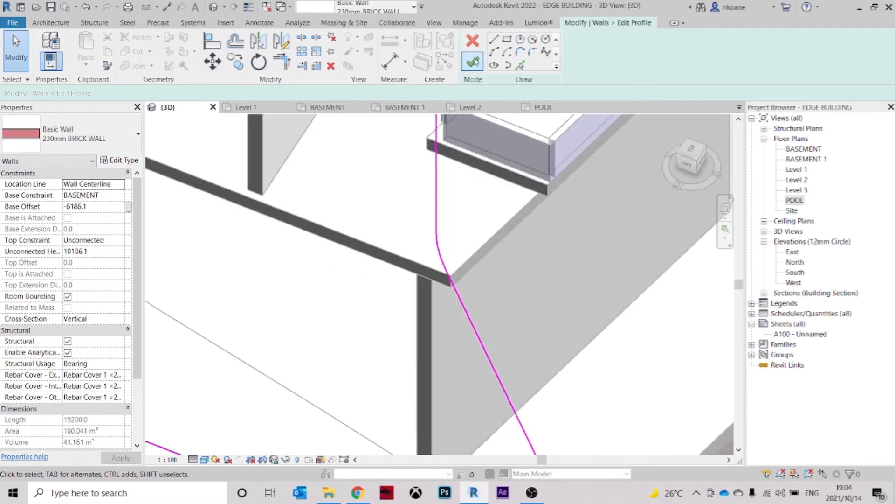
pyautogui.click(473, 61)
pyautogui.press('Escape')
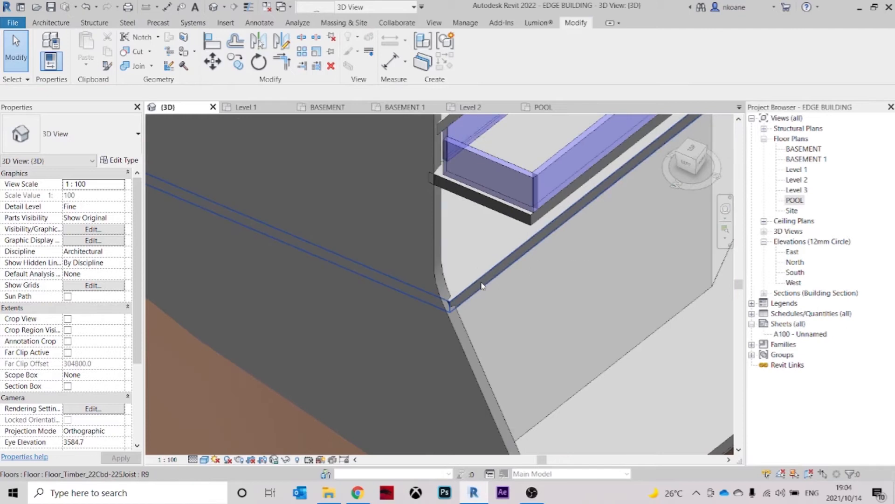
# Edit the boundary of the BASEMENT timber floor so its side edge stops at the inner face of the side brick wall, and finish it
pyautogui.doubleClick(482, 286)
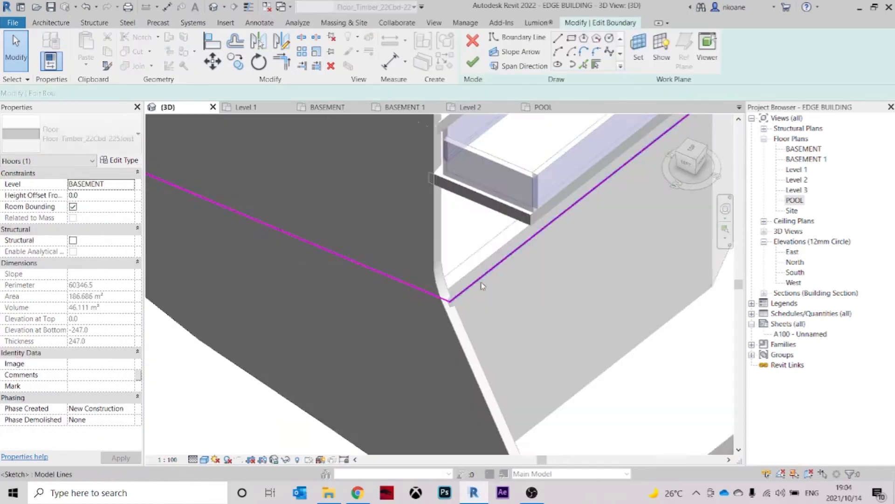
pyautogui.scroll(-2, 483, 286)
pyautogui.moveTo(562, 206); pyautogui.dragTo(558, 209)
pyautogui.scroll(1, 548, 233)
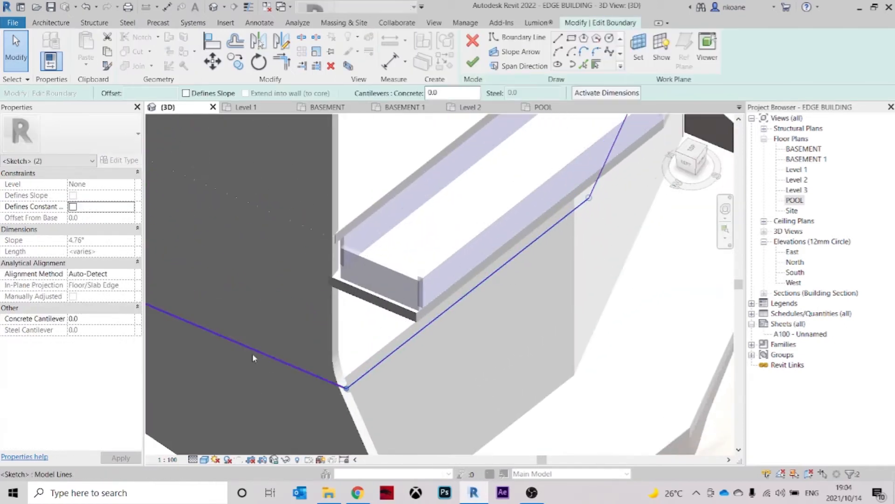
pyautogui.scroll(1, 346, 375)
pyautogui.moveTo(346, 376); pyautogui.dragTo(352, 379)
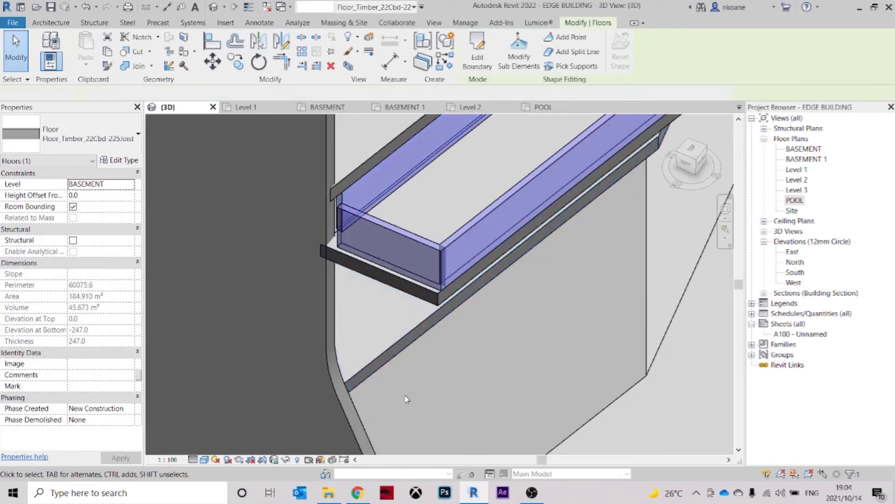
pyautogui.click(408, 399)
pyautogui.scroll(-2, 412, 380)
pyautogui.keyDown('shift'); pyautogui.moveTo(418, 356); pyautogui.dragTo(415, 327, button='middle'); pyautogui.keyUp('shift')
pyautogui.scroll(3, 384, 330)
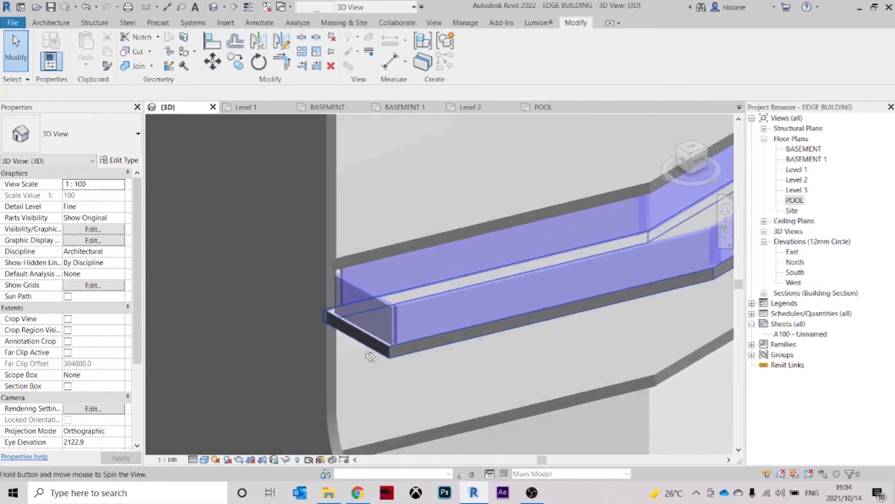
pyautogui.click(341, 302)
pyautogui.keyDown('shift'); pyautogui.moveTo(341, 302); pyautogui.dragTo(333, 331, button='middle'); pyautogui.keyUp('shift')
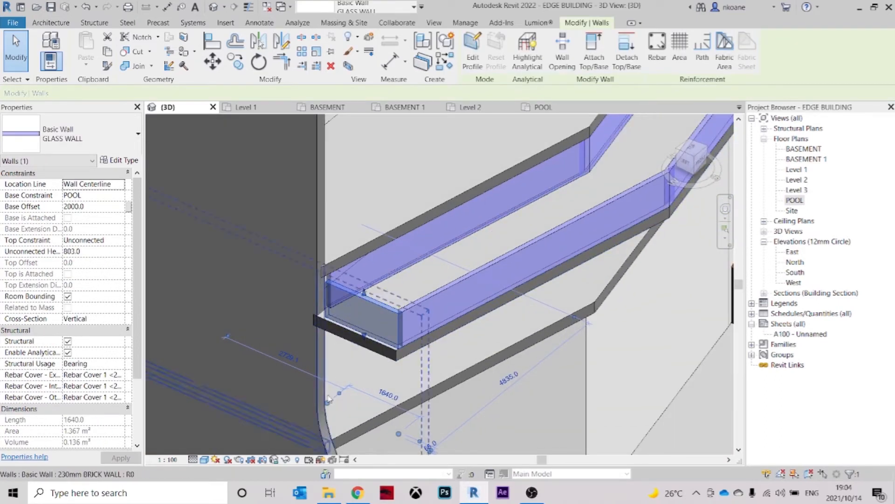
pyautogui.press('Escape')
pyautogui.press('l')
pyautogui.scroll(1, 323, 286)
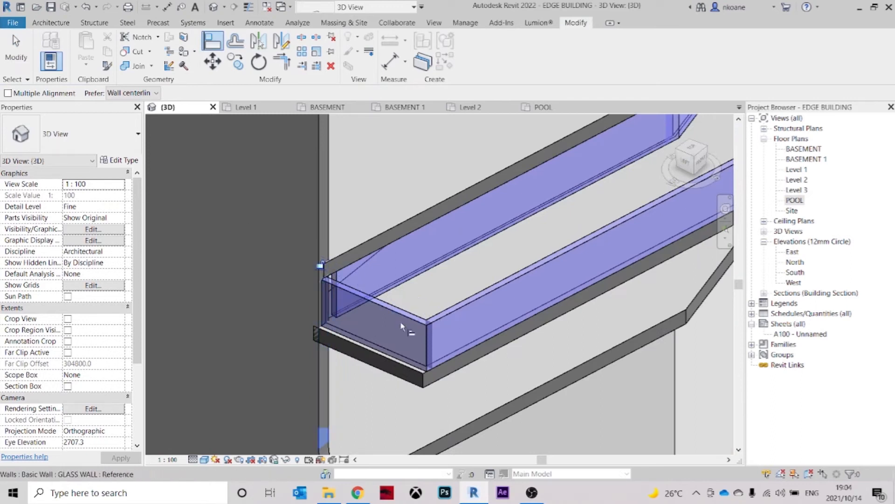
pyautogui.press('Escape')
# Extend the left end of the rear glass wall toward the brick wall, to a length of 6500 mm
pyautogui.keyDown('shift'); pyautogui.moveTo(429, 321); pyautogui.dragTo(398, 310, button='middle'); pyautogui.keyUp('shift')
pyautogui.click(398, 309)
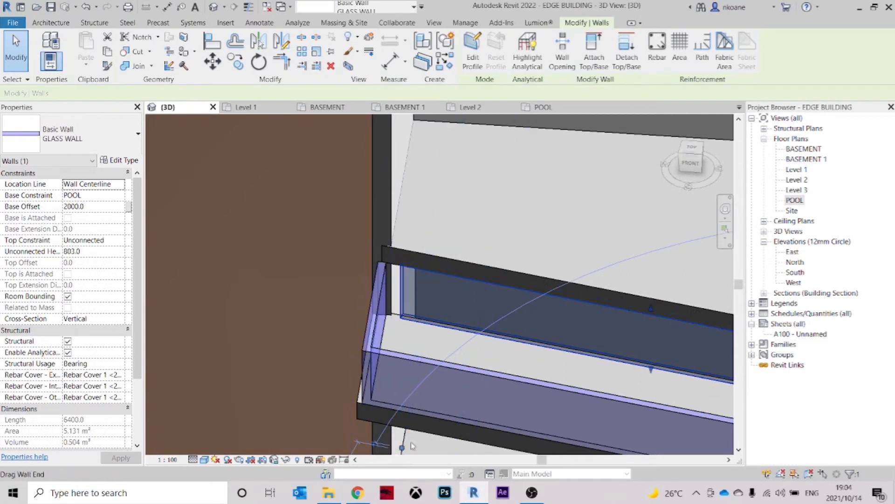
pyautogui.press('r')
pyautogui.press('s')
pyautogui.press('Escape')
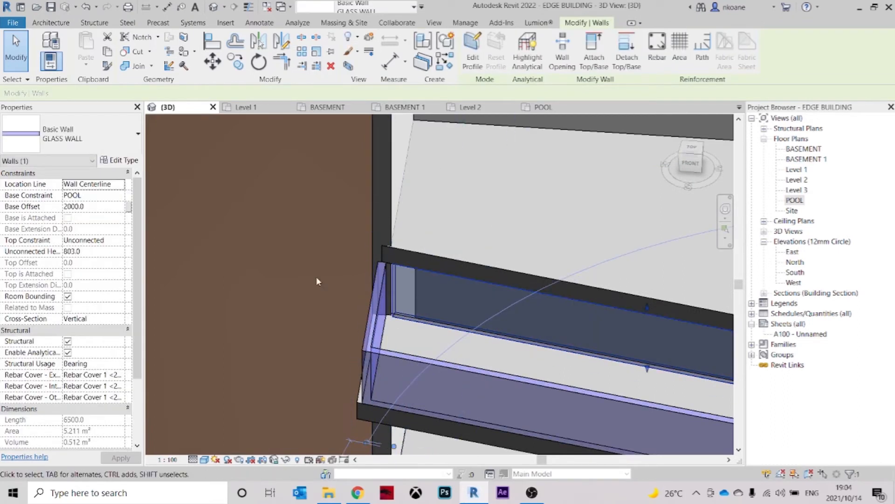
pyautogui.keyDown('shift'); pyautogui.moveTo(327, 272); pyautogui.dragTo(462, 271, button='middle'); pyautogui.keyUp('shift')
pyautogui.keyDown('shift'); pyautogui.moveTo(659, 312); pyautogui.dragTo(351, 271, button='middle'); pyautogui.keyUp('shift')
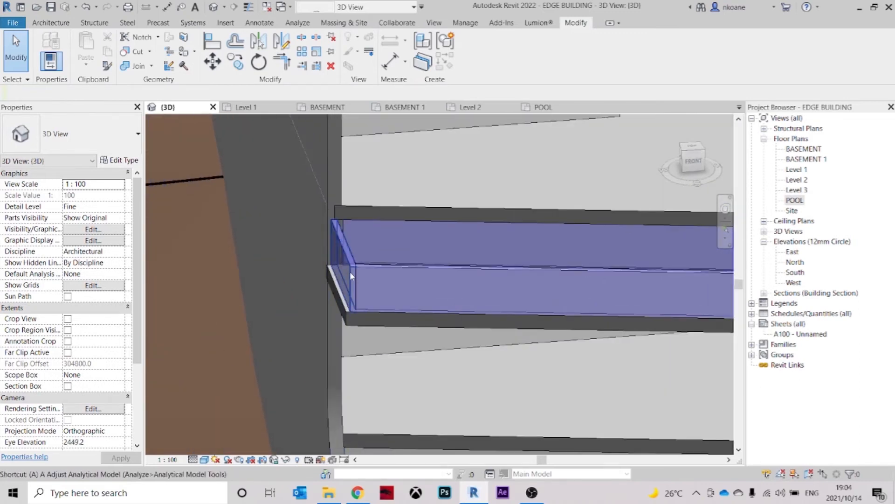
pyautogui.press('a')
pyautogui.press('l')
pyautogui.scroll(3, 349, 273)
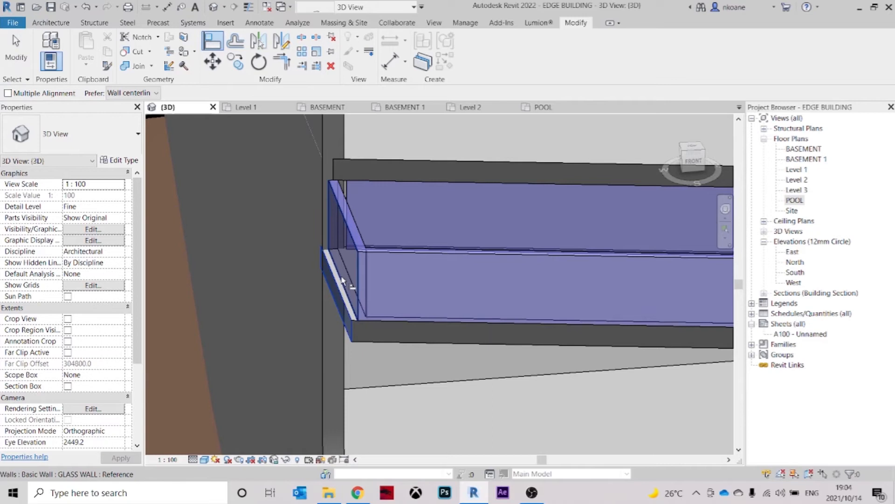
pyautogui.press('Escape')
pyautogui.keyDown('shift'); pyautogui.moveTo(343, 280); pyautogui.dragTo(625, 180, button='middle'); pyautogui.keyUp('shift')
pyautogui.scroll(-2, 357, 239)
pyautogui.scroll(3, 566, 276)
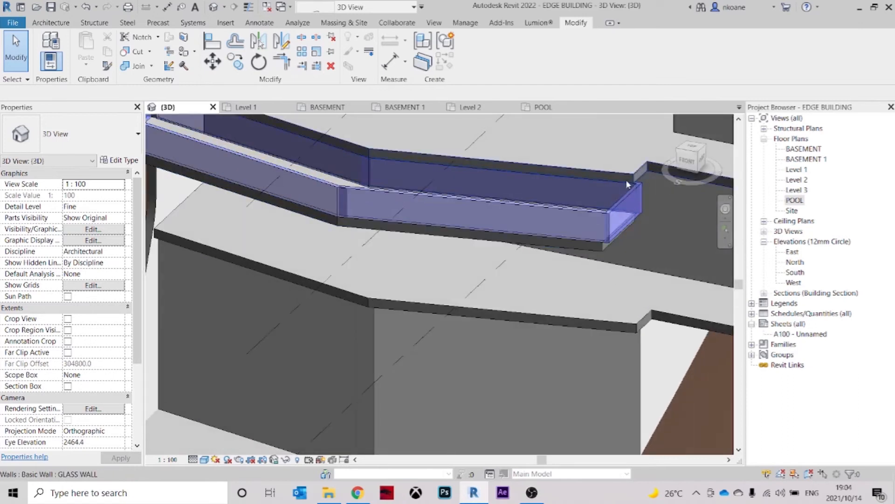
pyautogui.scroll(2, 625, 180)
pyautogui.press('a')
pyautogui.press('l')
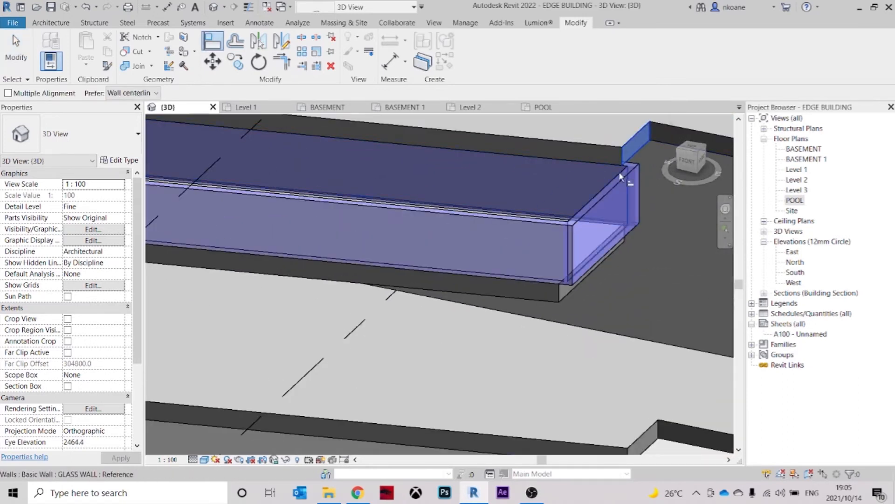
pyautogui.press('Escape')
# Review the building in 3D and open the BASEMENT floor plan from its level marker
pyautogui.keyDown('shift'); pyautogui.moveTo(623, 183); pyautogui.dragTo(448, 214, button='middle'); pyautogui.keyUp('shift')
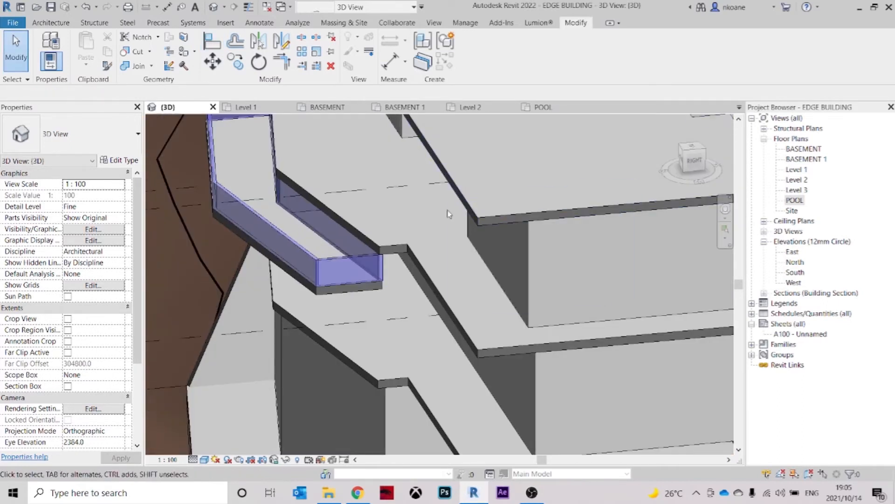
pyautogui.keyDown('shift'); pyautogui.moveTo(393, 283); pyautogui.dragTo(327, 157, button='middle'); pyautogui.keyUp('shift')
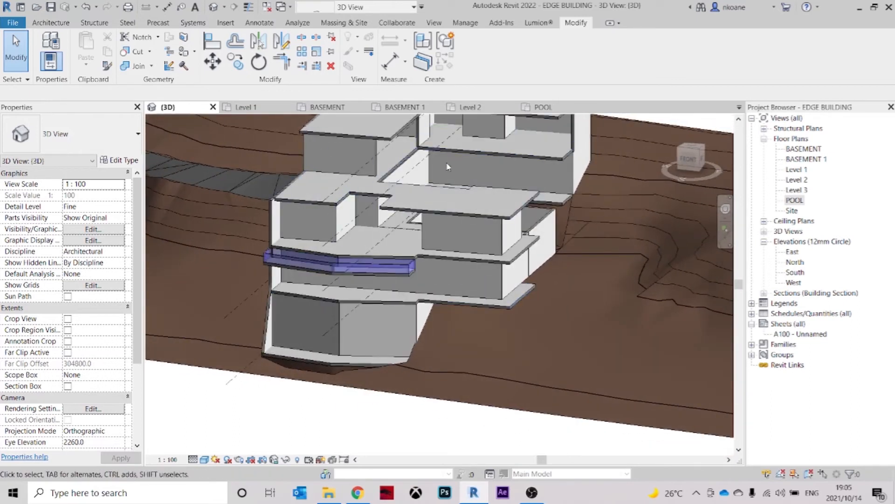
pyautogui.keyDown('shift'); pyautogui.moveTo(449, 306); pyautogui.dragTo(363, 255, button='middle'); pyautogui.keyUp('shift')
pyautogui.scroll(-2, 247, 323)
pyautogui.moveTo(487, 288); pyautogui.dragTo(327, 264, button='middle')
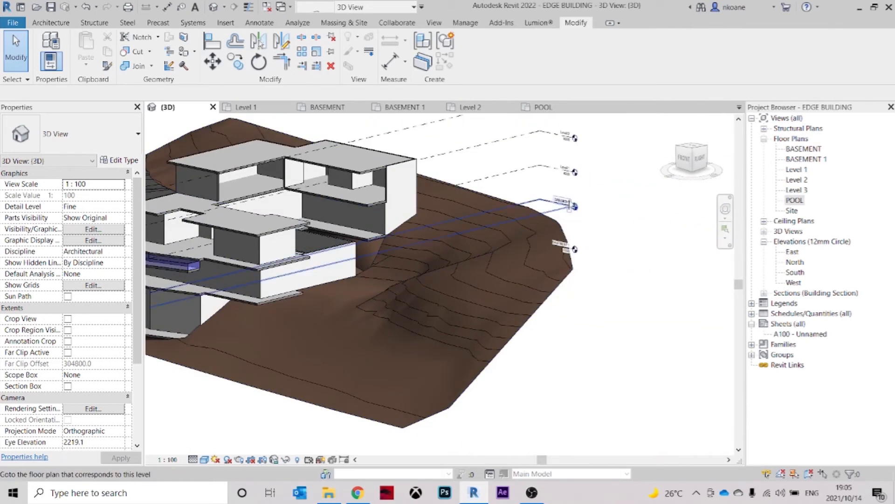
pyautogui.moveTo(564, 208); pyautogui.dragTo(656, 227, button='middle')
pyautogui.click(656, 227)
pyautogui.doubleClick(635, 224)
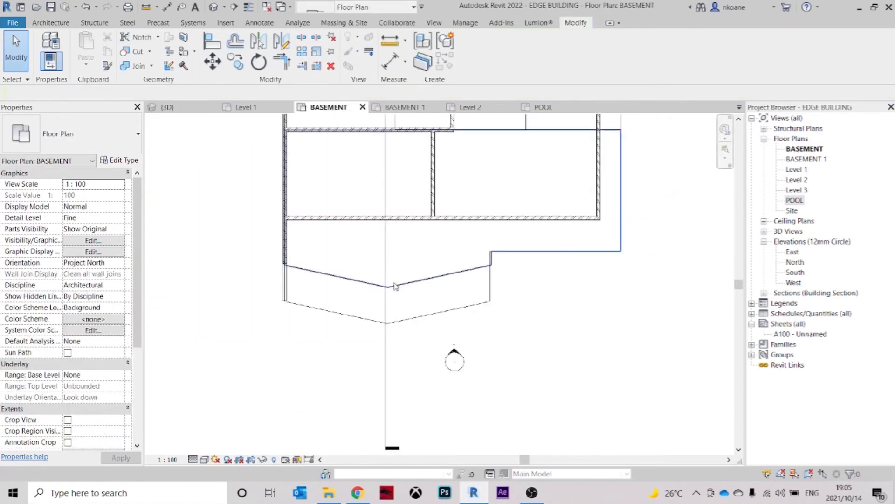
# Examine the brick-walled rooms and floor edges in the BASEMENT floor plan
pyautogui.scroll(-2, 395, 286)
pyautogui.moveTo(394, 286); pyautogui.dragTo(427, 325, button='middle')
pyautogui.scroll(1, 419, 264)
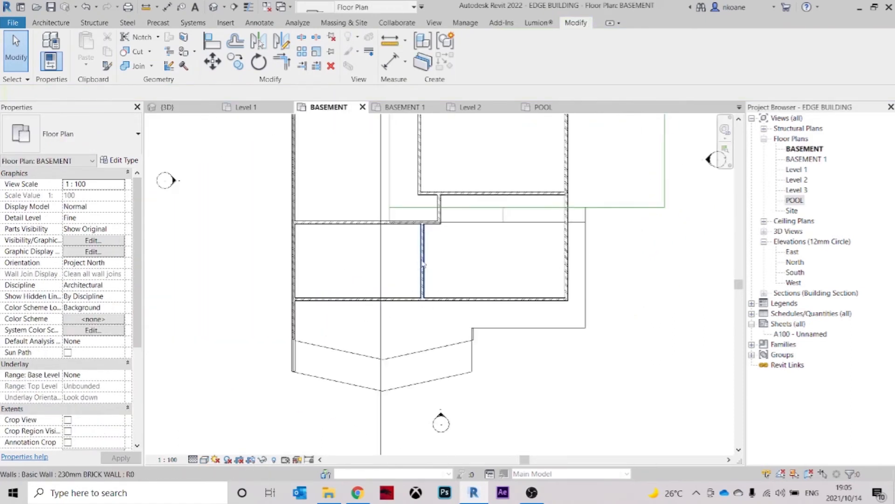
pyautogui.scroll(-1, 435, 256)
pyautogui.moveTo(440, 258); pyautogui.dragTo(427, 299, button='middle')
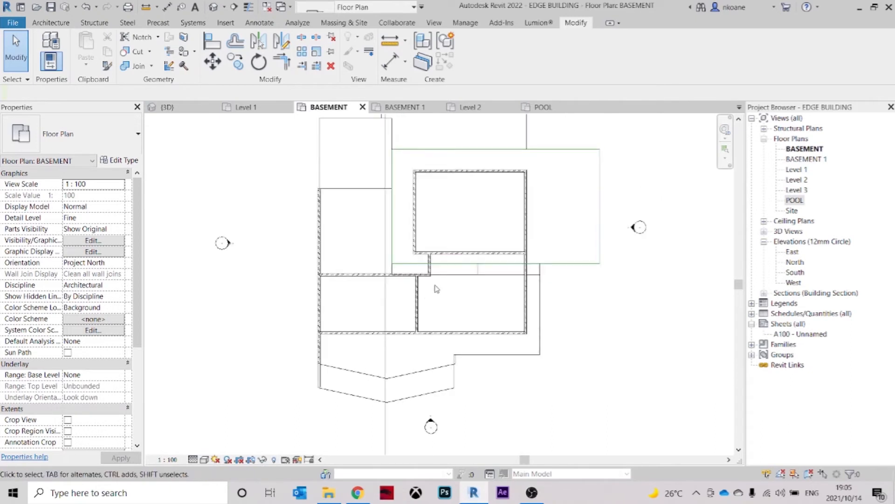
pyautogui.scroll(2, 468, 278)
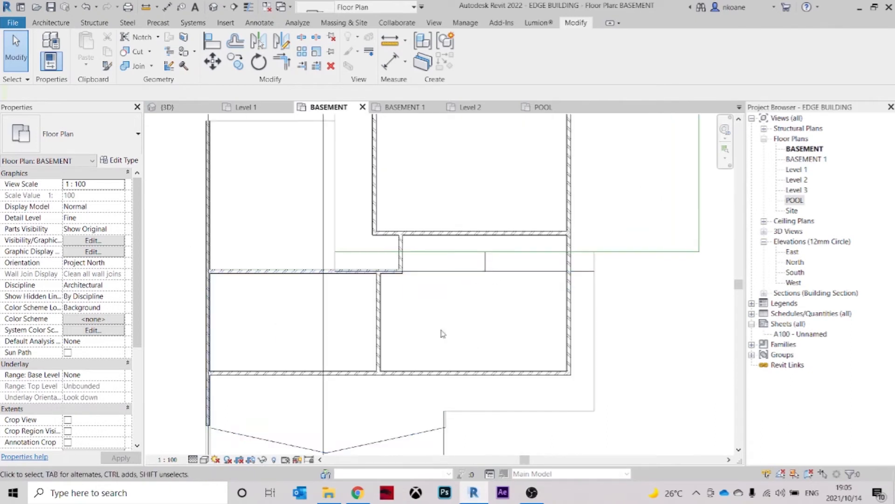
pyautogui.scroll(-1, 443, 331)
pyautogui.moveTo(450, 329); pyautogui.dragTo(461, 431, button='middle')
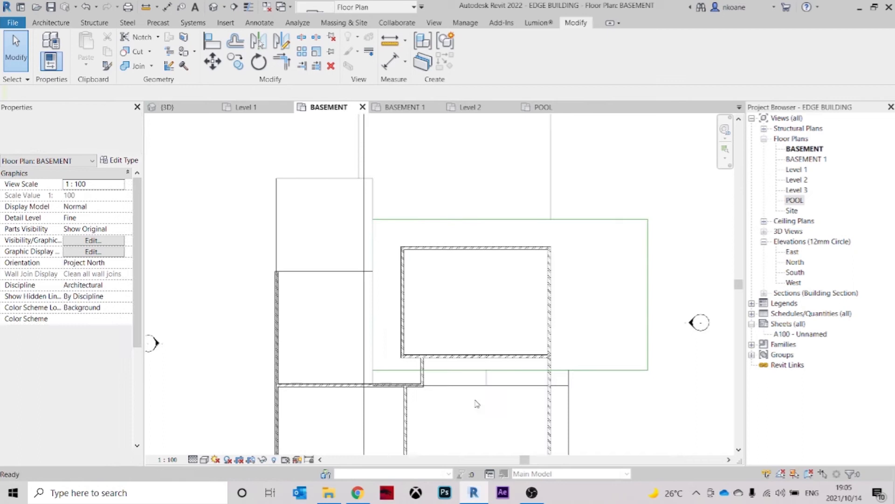
pyautogui.scroll(1, 285, 297)
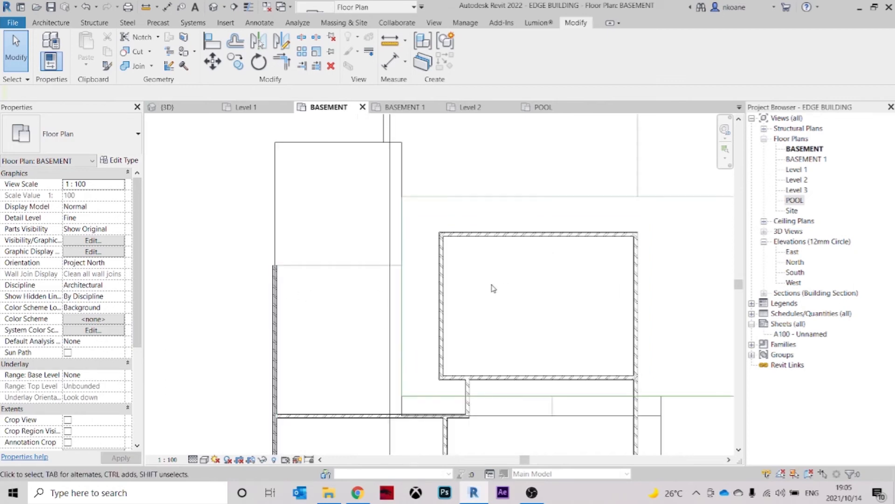
pyautogui.moveTo(486, 398); pyautogui.dragTo(494, 351, button='middle')
# Draw a 9185 mm structural 230mm BRICK WALL, base at BASEMENT and top unconnected, from the side wall's end to the enclosed room's facing wall
pyautogui.click(467, 372)
pyautogui.moveTo(403, 319); pyautogui.dragTo(391, 214, button='middle')
pyautogui.click(445, 63)
pyautogui.moveTo(353, 238); pyautogui.dragTo(347, 331, button='middle')
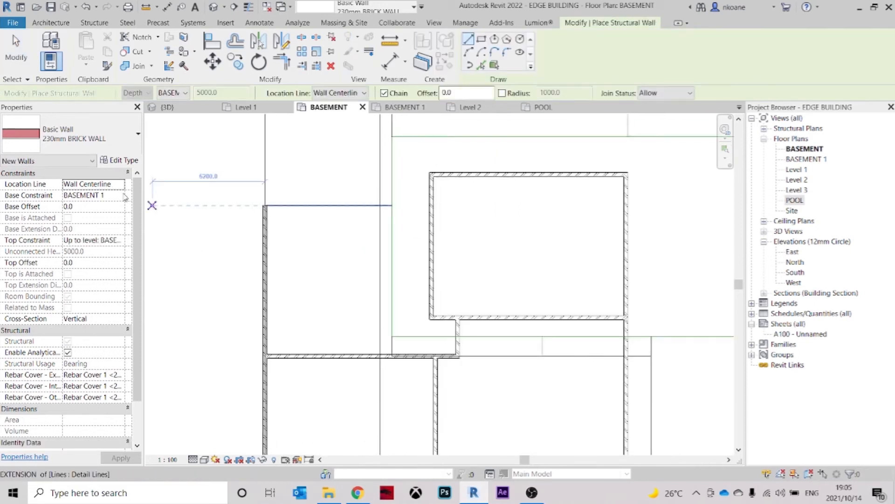
pyautogui.click(118, 196)
pyautogui.click(89, 216)
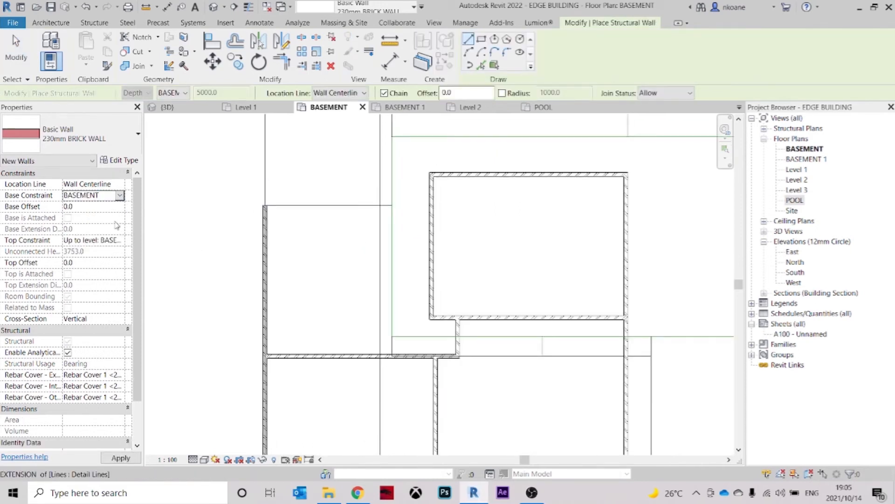
pyautogui.click(119, 242)
pyautogui.click(102, 252)
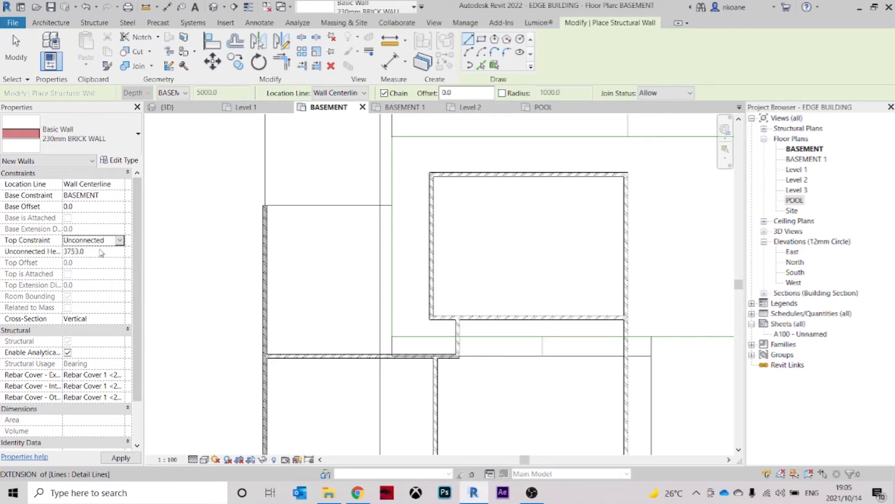
pyautogui.scroll(3, 264, 208)
pyautogui.click(266, 202)
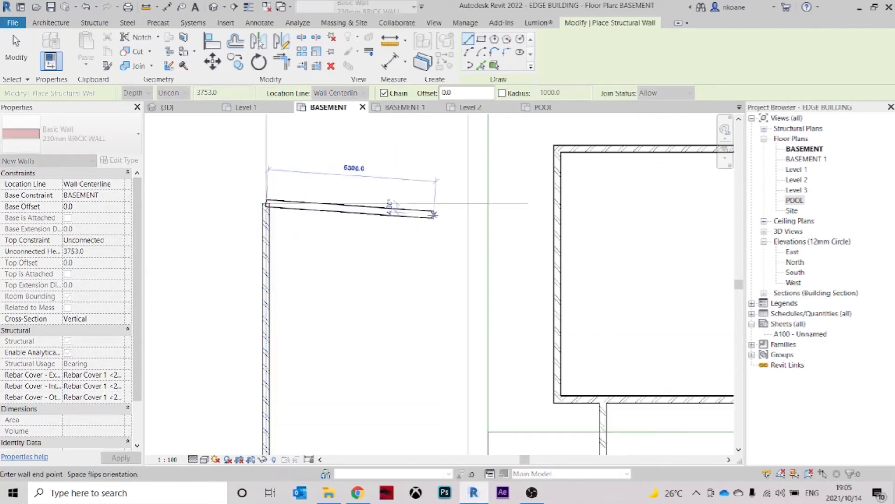
pyautogui.scroll(-2, 488, 203)
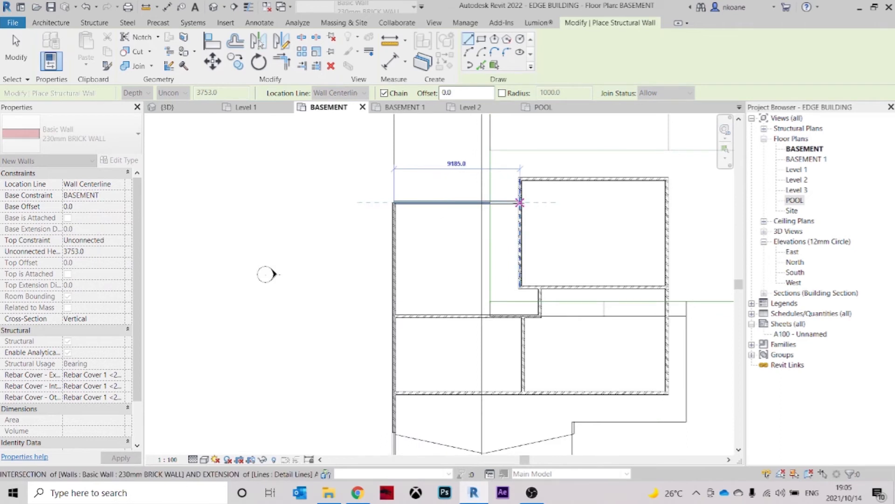
pyautogui.click(519, 202)
pyautogui.press('Escape')
pyautogui.press('Escape')
# Examine the new BASEMENT wall in the 3D view and compare its position with the POOL and BASEMENT floor plans
pyautogui.click(464, 203)
pyautogui.press('Escape')
pyautogui.click(503, 202)
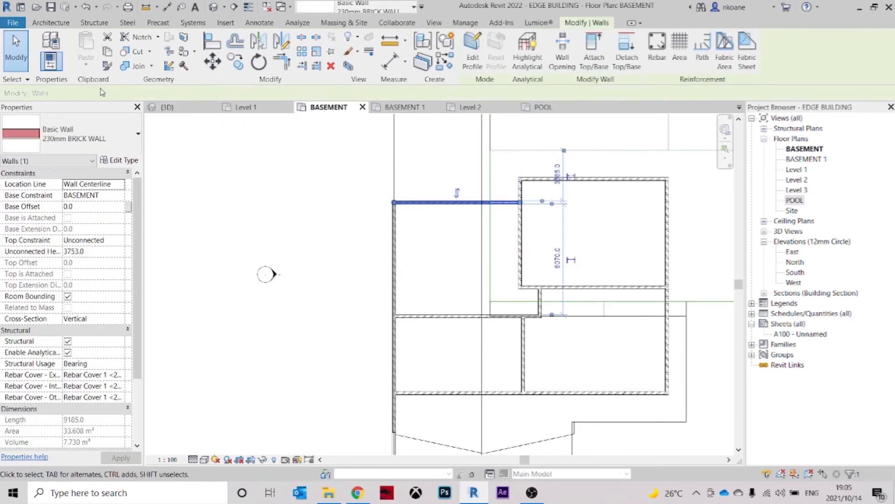
pyautogui.click(168, 108)
pyautogui.keyDown('shift'); pyautogui.moveTo(405, 272); pyautogui.dragTo(7, 301, button='middle'); pyautogui.keyUp('shift')
pyautogui.keyDown('shift'); pyautogui.moveTo(314, 274); pyautogui.dragTo(446, 229, button='middle'); pyautogui.keyUp('shift')
pyautogui.scroll(2, 324, 280)
pyautogui.keyDown('shift'); pyautogui.moveTo(325, 280); pyautogui.dragTo(397, 332, button='middle'); pyautogui.keyUp('shift')
pyautogui.press('Escape')
pyautogui.click(549, 108)
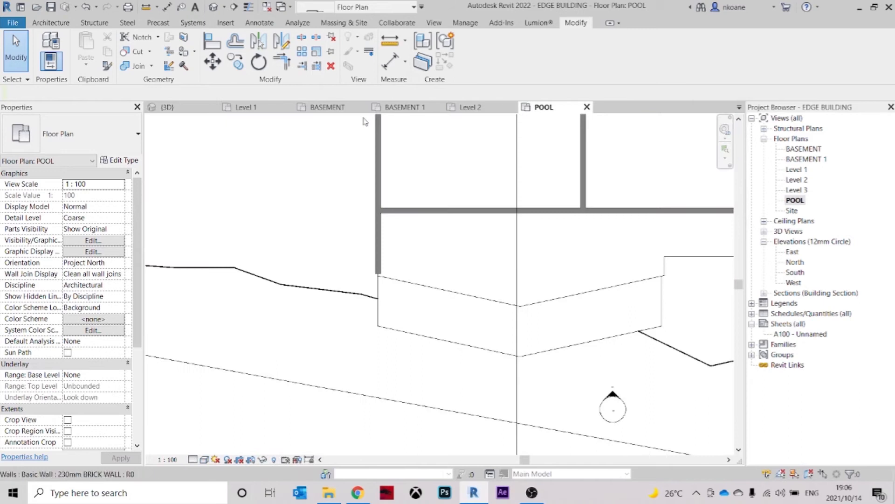
pyautogui.click(350, 110)
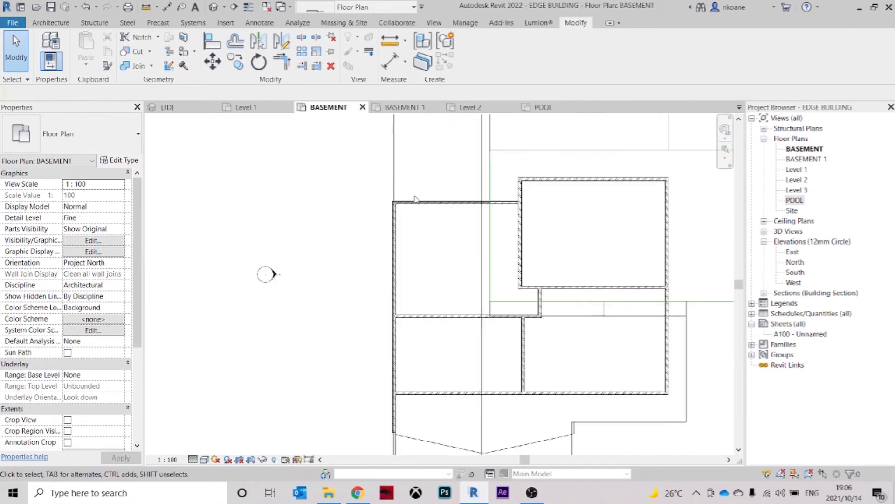
pyautogui.click(506, 201)
pyautogui.click(161, 107)
pyautogui.keyDown('shift'); pyautogui.moveTo(332, 230); pyautogui.dragTo(244, 129, button='middle'); pyautogui.keyUp('shift')
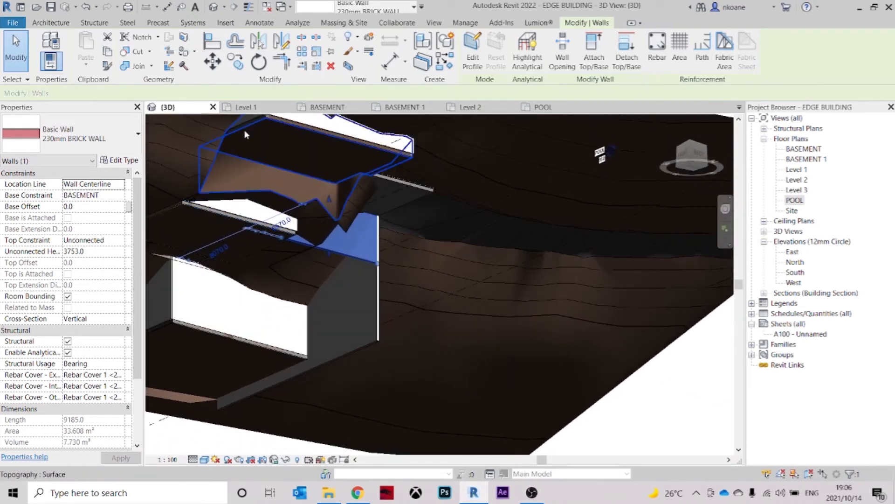
pyautogui.click(351, 110)
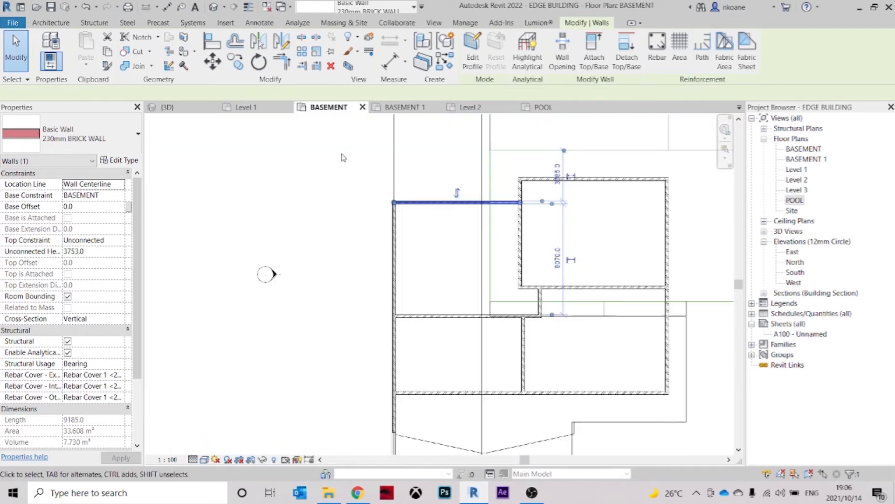
# Sketch a rectangular Floor_Timber_22Cbd-225Joist boundary on BASEMENT along the wall centrelines, enclosing the newly walled room and the smaller room below it
pyautogui.click(47, 23)
pyautogui.click(266, 47)
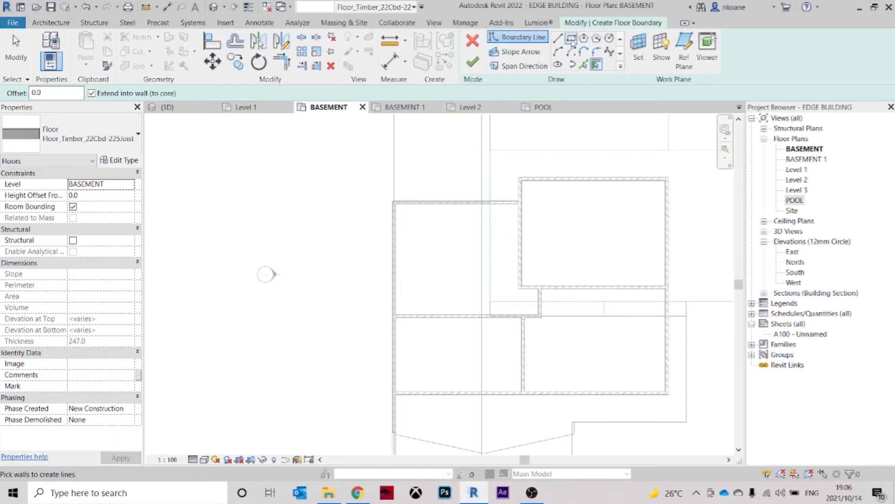
pyautogui.scroll(5, 557, 180)
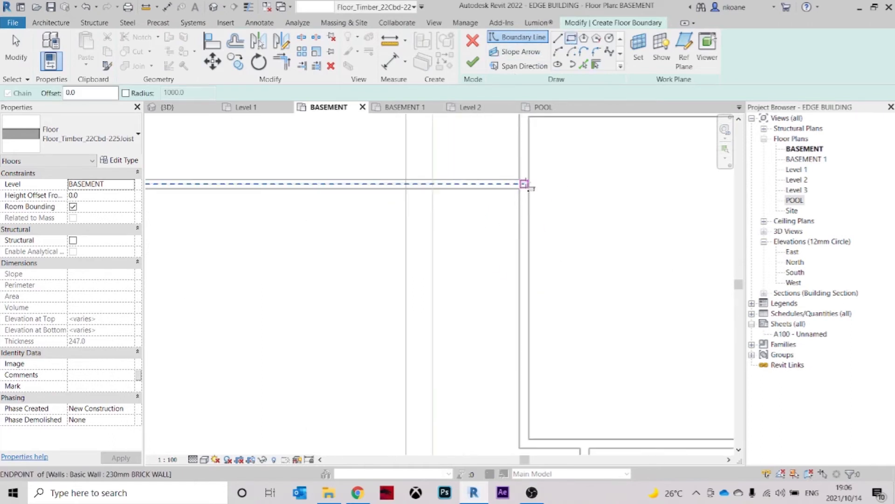
pyautogui.click(523, 184)
pyautogui.scroll(-3, 485, 208)
pyautogui.scroll(3, 373, 338)
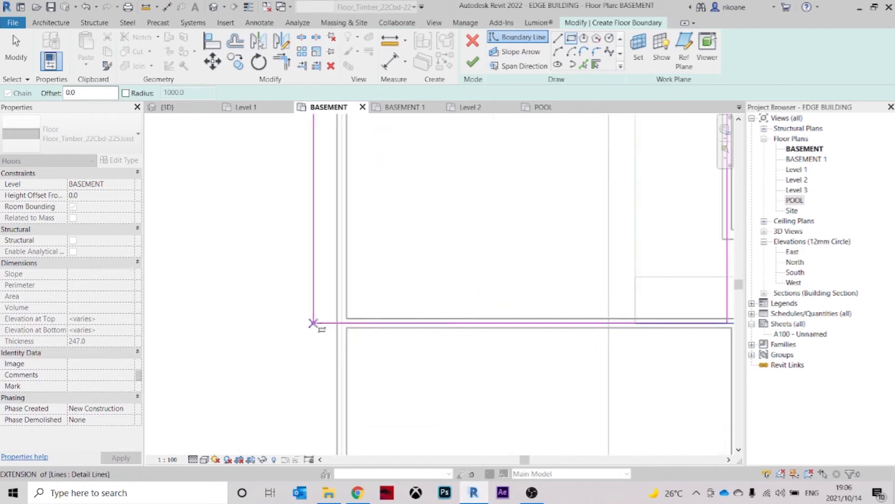
pyautogui.scroll(-3, 342, 318)
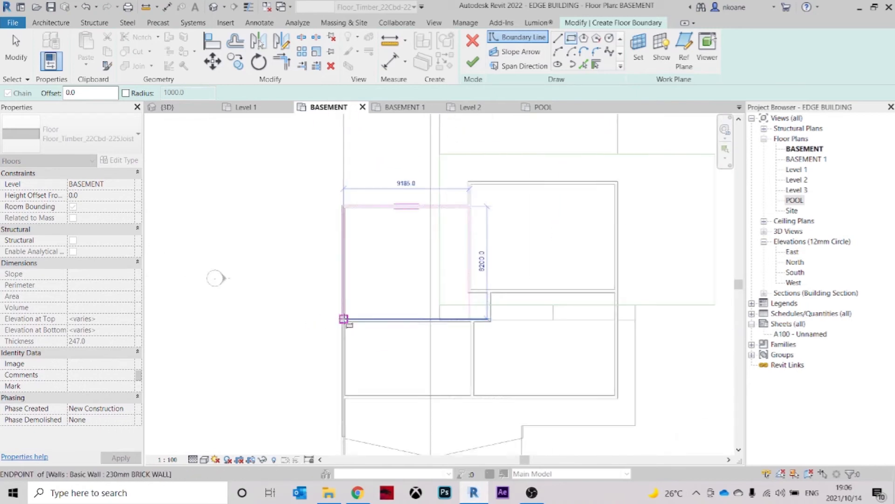
pyautogui.scroll(3, 344, 319)
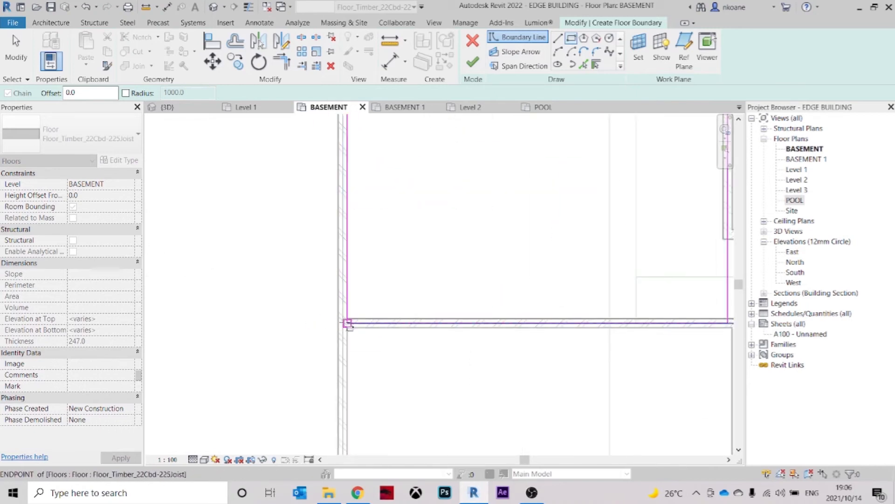
pyautogui.scroll(-3, 348, 329)
pyautogui.scroll(3, 354, 401)
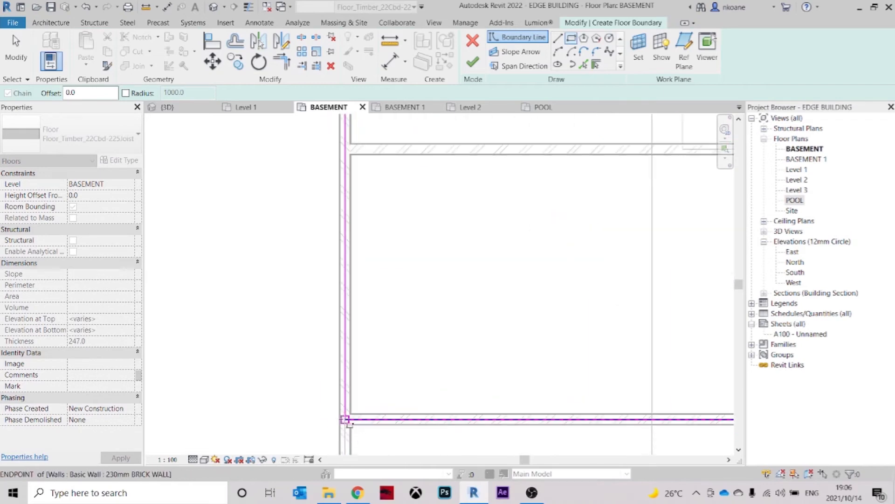
pyautogui.click(355, 427)
pyautogui.scroll(-3, 355, 427)
pyautogui.scroll(2, 526, 289)
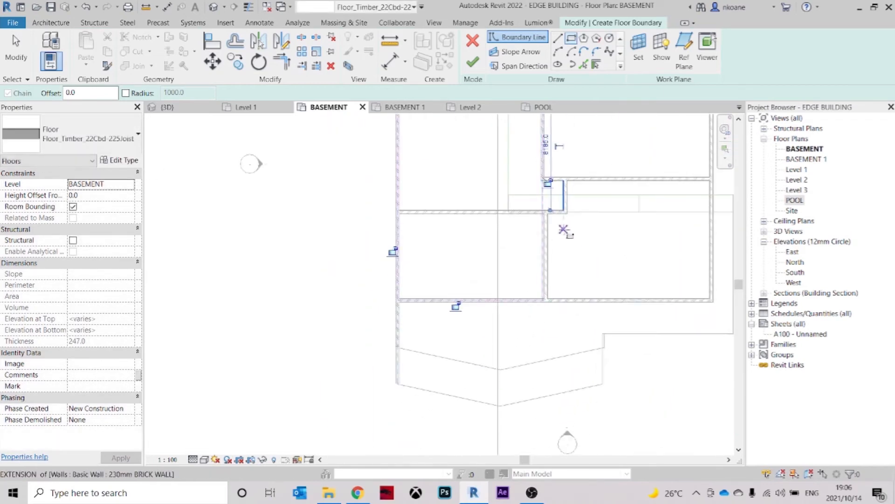
pyautogui.moveTo(563, 229); pyautogui.dragTo(521, 298, button='middle')
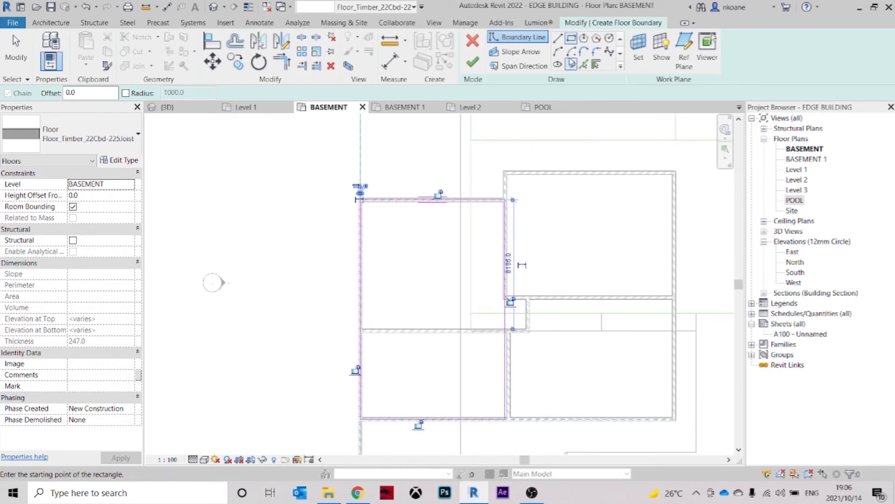
# Sketch a second boundary rectangle around the small recess beside the two rooms, overlapping the main floor outline
pyautogui.scroll(3, 533, 363)
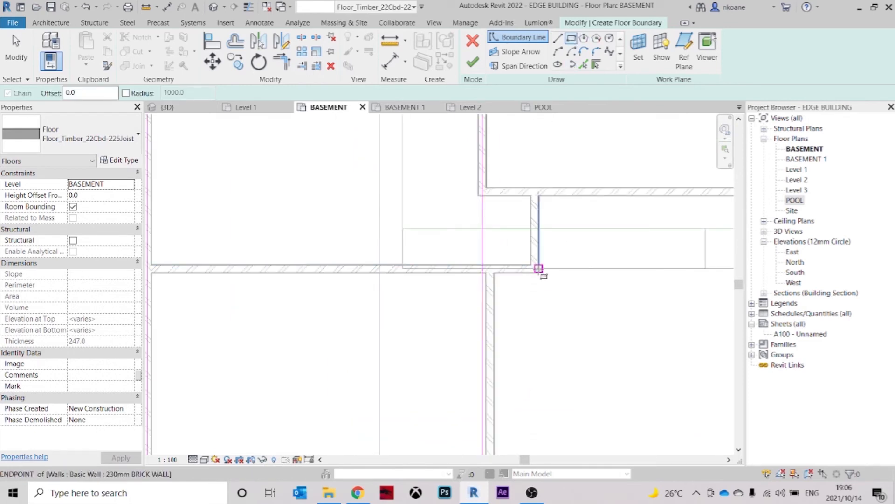
pyautogui.click(535, 268)
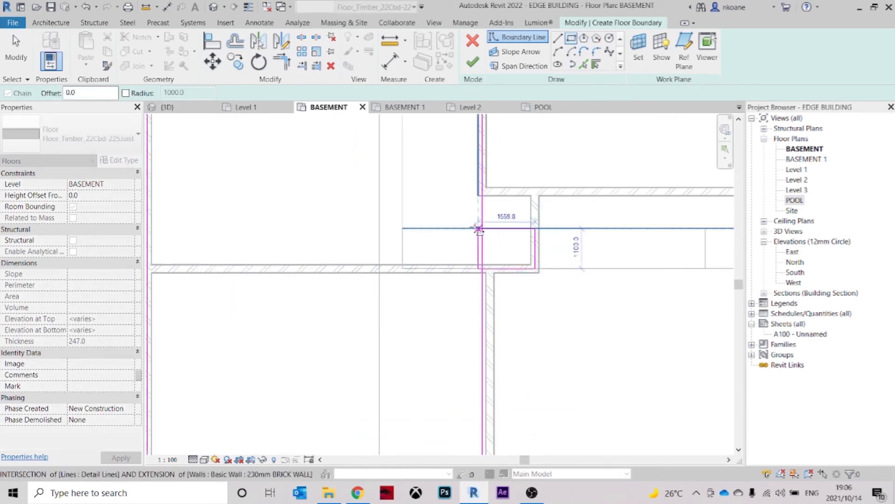
pyautogui.scroll(3, 439, 196)
pyautogui.click(439, 193)
pyautogui.press('Escape')
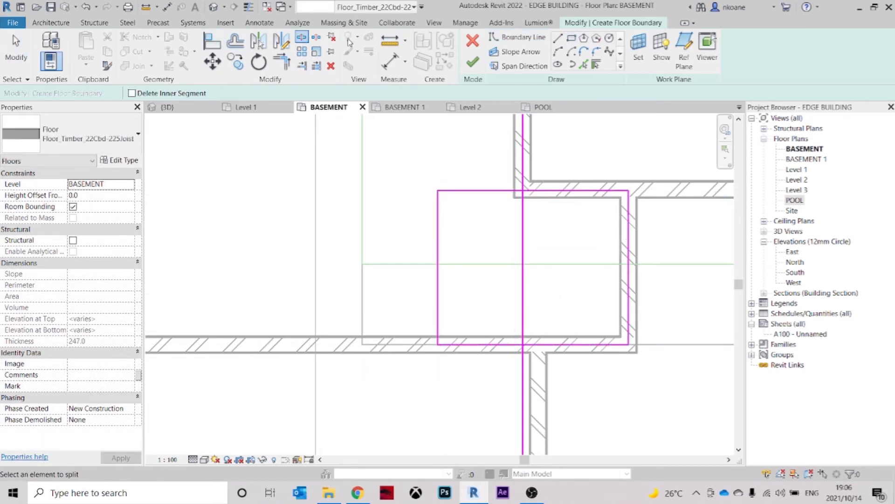
# Split the main outline at the recess, trim both rectangles into one continuous boundary, and delete the leftover inner line
pyautogui.click(302, 38)
pyautogui.click(523, 249)
pyautogui.press('Escape')
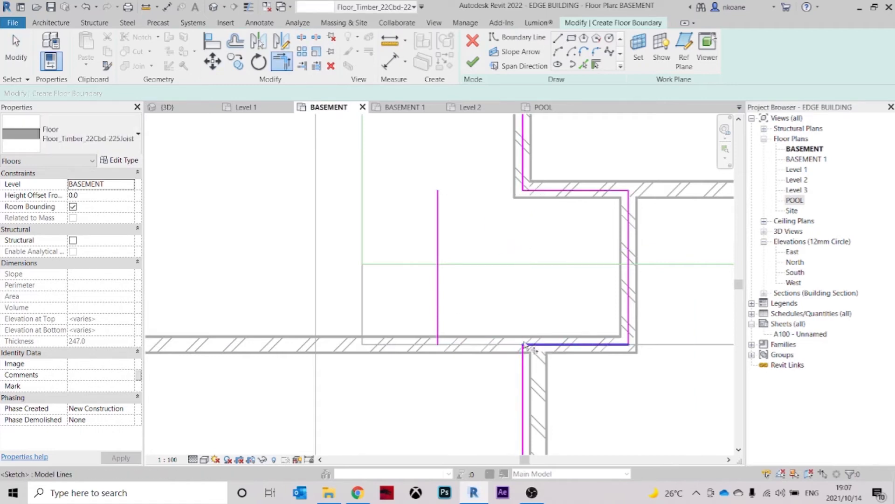
pyautogui.click(437, 292)
pyautogui.press('Delete')
pyautogui.scroll(-2, 442, 167)
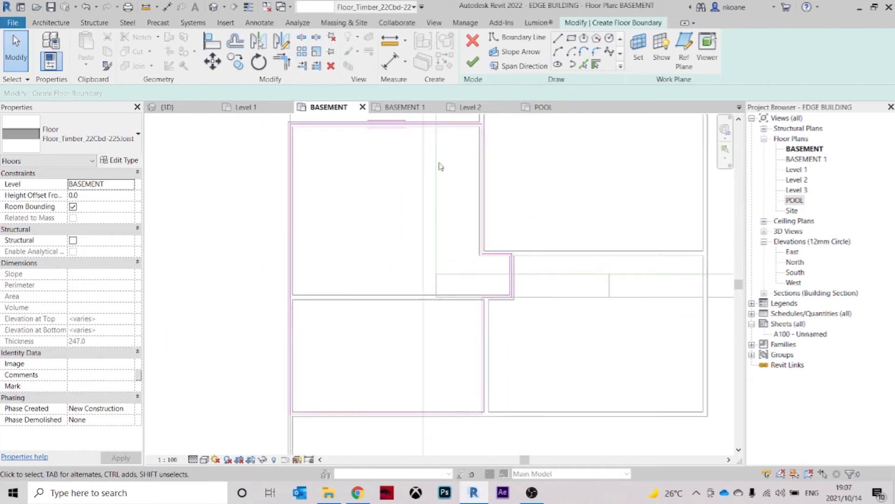
# Finish the basement timber floor, trimming its boundary to the stepped room's lower wall and deleting the leftover lines around the room below
pyautogui.click(473, 64)
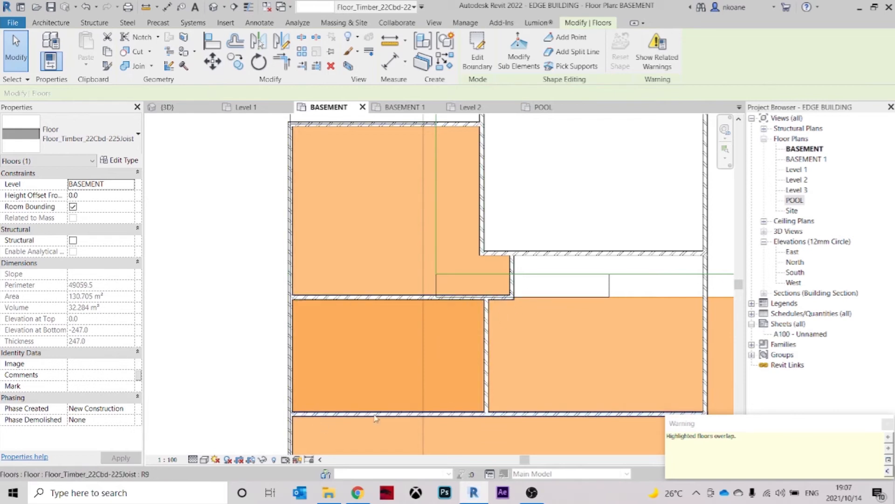
pyautogui.click(477, 41)
pyautogui.scroll(1, 487, 302)
pyautogui.click(493, 298)
pyautogui.moveTo(482, 297)
pyautogui.mouseDown()
pyautogui.moveTo(258, 283)
pyautogui.moveTo(260, 296)
pyautogui.mouseUp()
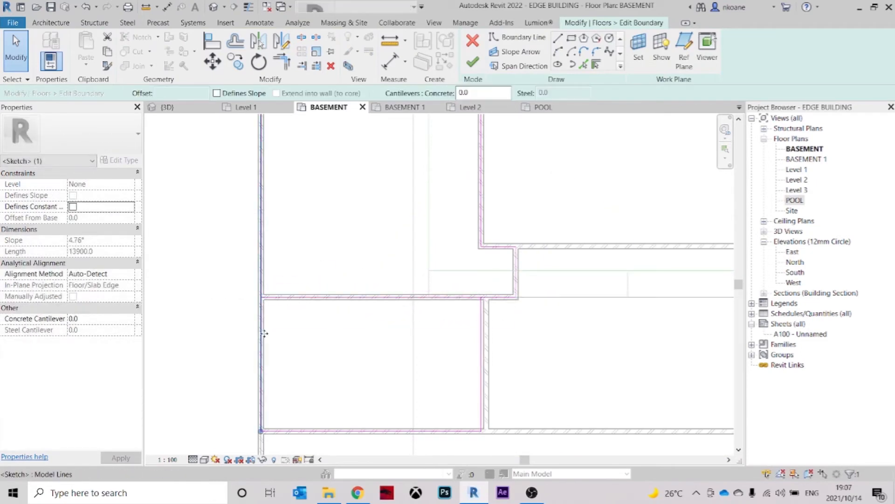
pyautogui.moveTo(264, 434); pyautogui.dragTo(264, 418)
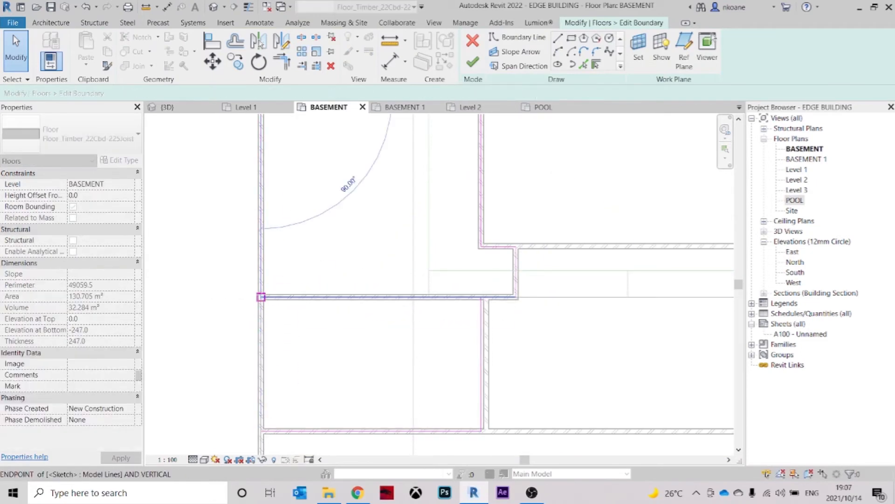
pyautogui.moveTo(260, 297); pyautogui.dragTo(261, 297)
pyautogui.moveTo(436, 394); pyautogui.dragTo(435, 392)
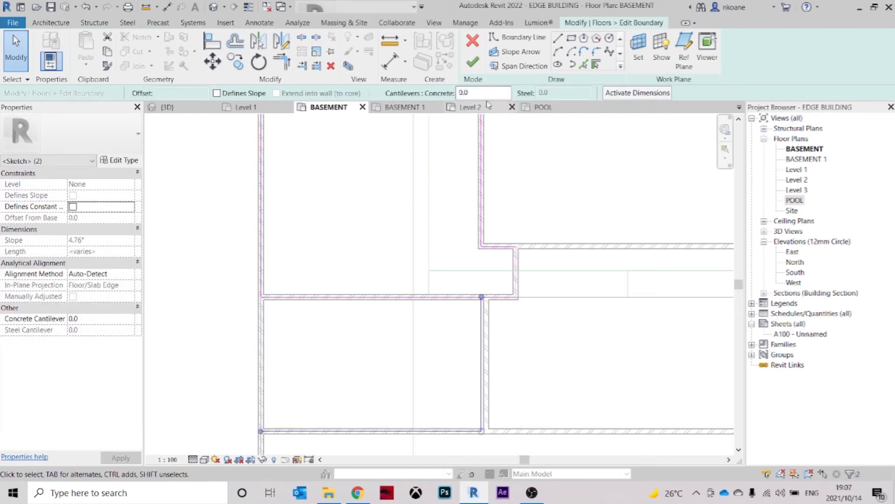
pyautogui.click(332, 67)
pyautogui.click(472, 65)
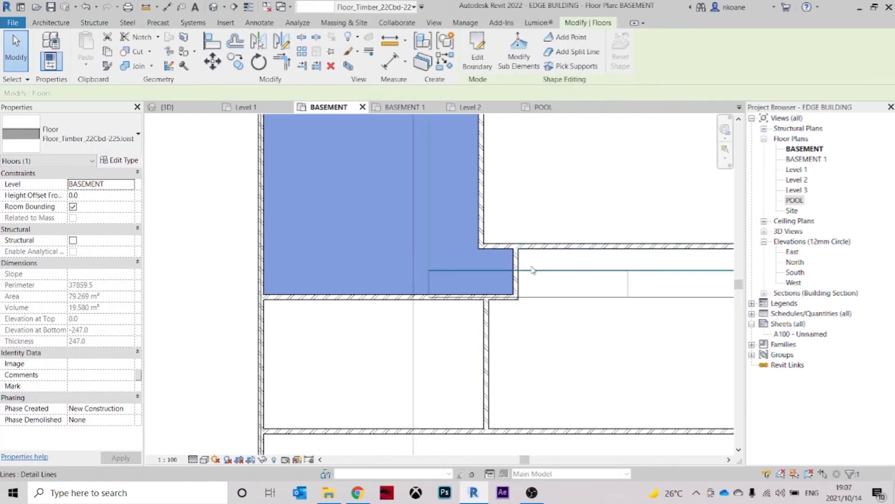
# Examine the trimmed basement floor in the 3D view from below and from the front
pyautogui.scroll(-3, 438, 327)
pyautogui.click(188, 111)
pyautogui.keyDown('shift'); pyautogui.moveTo(423, 329); pyautogui.dragTo(458, 332, button='middle'); pyautogui.keyUp('shift')
pyautogui.keyDown('shift'); pyautogui.moveTo(443, 229); pyautogui.dragTo(373, 210, button='middle'); pyautogui.keyUp('shift')
pyautogui.scroll(2, 298, 255)
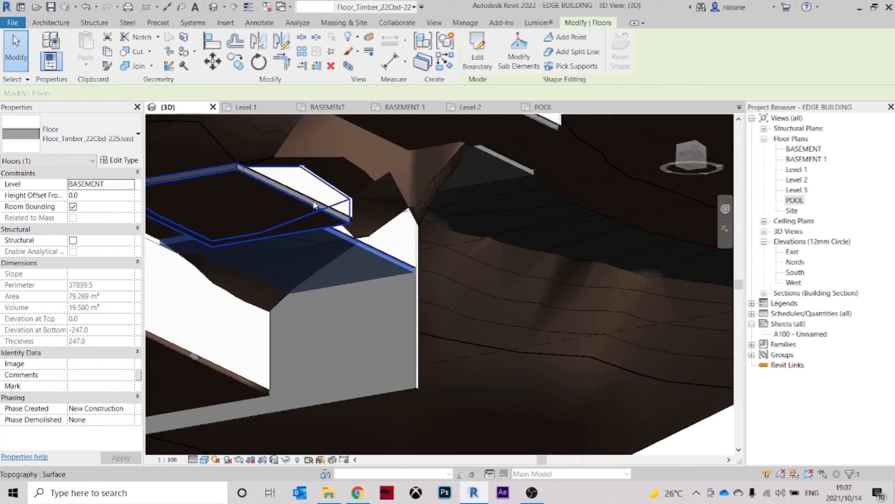
pyautogui.keyDown('shift'); pyautogui.moveTo(313, 206); pyautogui.dragTo(374, 277, button='middle'); pyautogui.keyUp('shift')
pyautogui.moveTo(290, 288); pyautogui.dragTo(577, 376, button='middle')
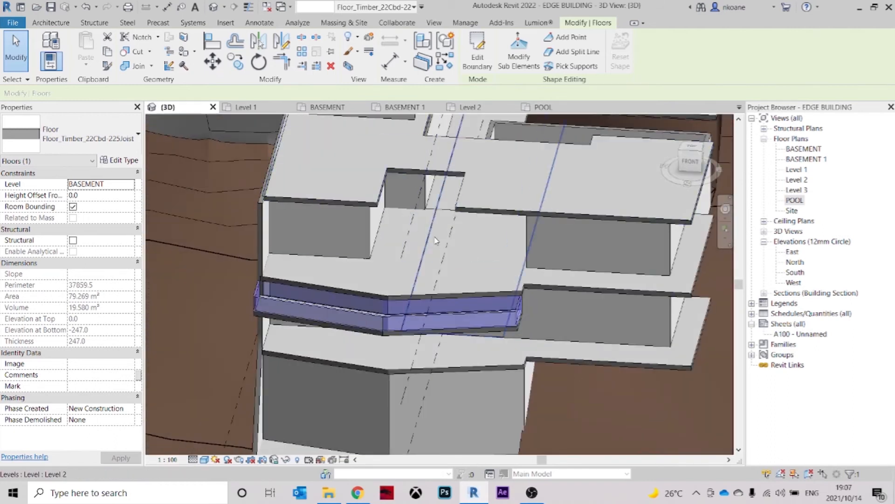
# Start a building pad in the BASEMENT plan and sketch a rectangle along the wall centrelines of the stepped room
pyautogui.click(321, 107)
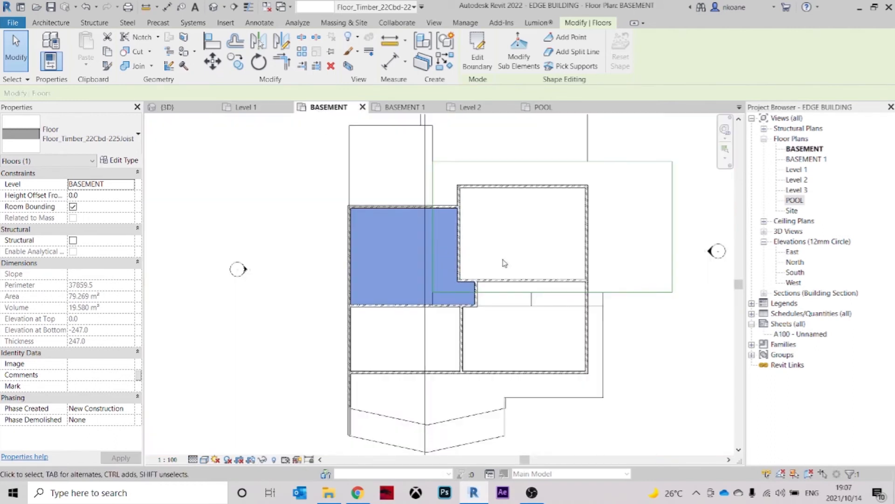
pyautogui.scroll(2, 510, 250)
pyautogui.press('Escape')
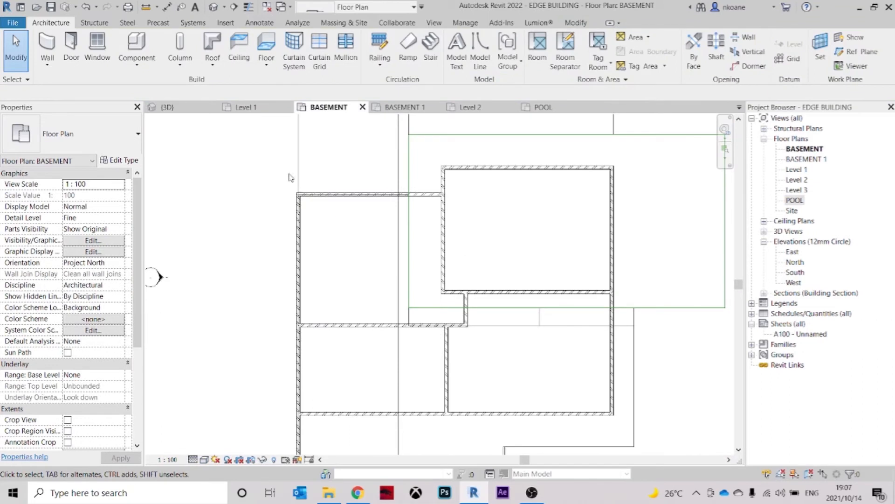
pyautogui.click(326, 24)
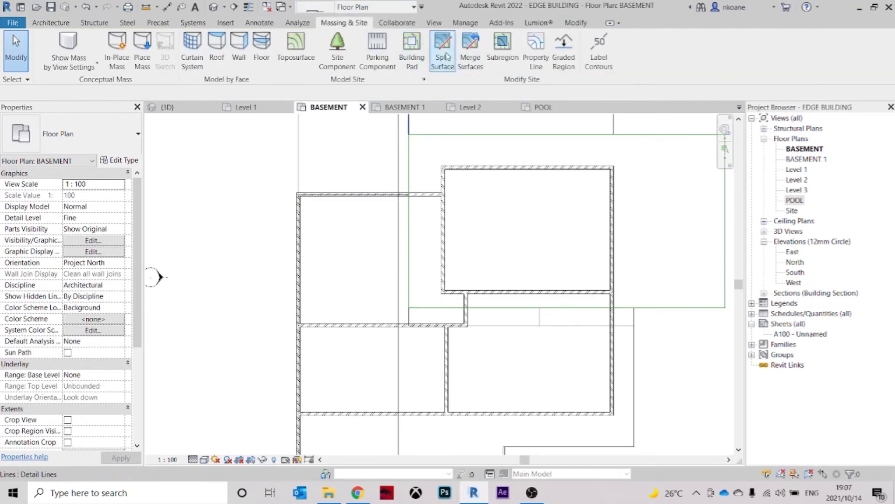
pyautogui.click(410, 58)
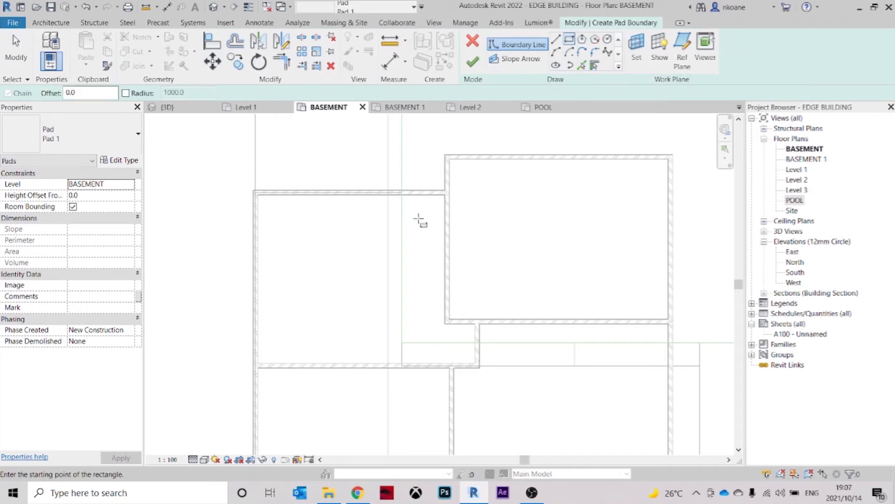
pyautogui.scroll(3, 464, 224)
pyautogui.click(464, 224)
pyautogui.scroll(-2, 526, 125)
pyautogui.scroll(3, 288, 291)
pyautogui.click(346, 265)
pyautogui.scroll(-2, 345, 266)
# Add a rectangle over the room's corner recess, trim it into the pad outline, delete the spare lines and finish the pad
pyautogui.moveTo(410, 271); pyautogui.dragTo(260, 298, button='middle')
pyautogui.scroll(1, 565, 219)
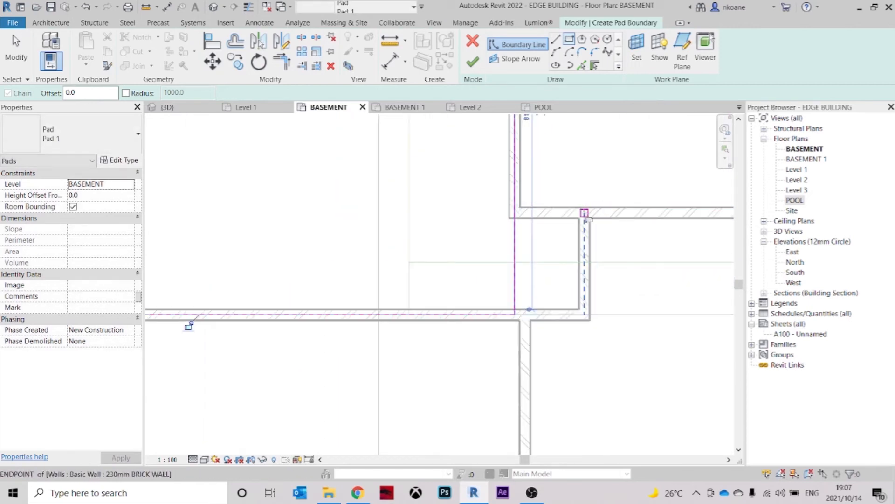
pyautogui.click(585, 213)
pyautogui.click(465, 292)
pyautogui.press('Escape')
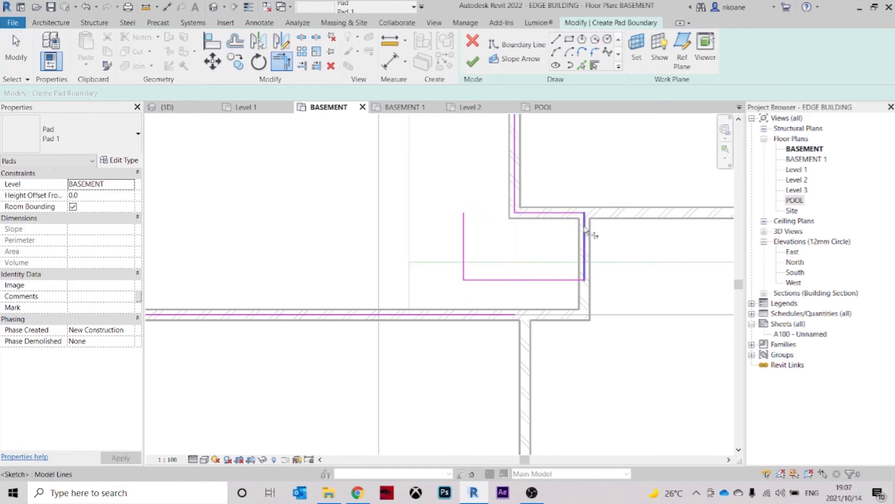
pyautogui.moveTo(421, 255); pyautogui.dragTo(422, 254)
pyautogui.press('Delete')
pyautogui.click(473, 62)
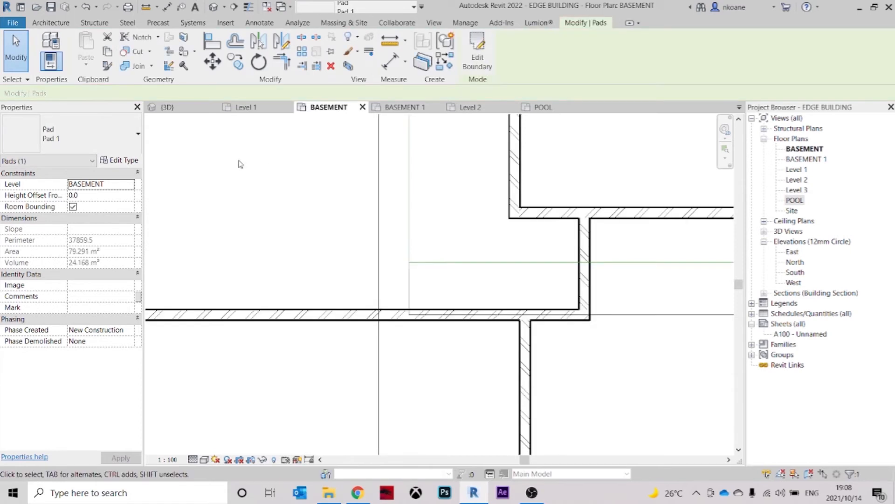
# Examine the building around the new pad in the 3D view from several angles
pyautogui.click(167, 108)
pyautogui.keyDown('shift'); pyautogui.moveTo(443, 279); pyautogui.dragTo(565, 230, button='middle'); pyautogui.keyUp('shift')
pyautogui.keyDown('shift'); pyautogui.moveTo(457, 193); pyautogui.dragTo(499, 237, button='middle'); pyautogui.keyUp('shift')
pyautogui.scroll(-2, 498, 237)
pyautogui.keyDown('shift'); pyautogui.moveTo(406, 243); pyautogui.dragTo(531, 401, button='middle'); pyautogui.keyUp('shift')
pyautogui.click(151, 287)
pyautogui.keyDown('shift'); pyautogui.moveTo(223, 313); pyautogui.dragTo(247, 317, button='middle'); pyautogui.keyUp('shift')
pyautogui.moveTo(623, 285); pyautogui.dragTo(552, 361, button='middle')
pyautogui.keyDown('shift'); pyautogui.moveTo(552, 361); pyautogui.dragTo(570, 330, button='middle'); pyautogui.keyUp('shift')
pyautogui.scroll(3, 464, 164)
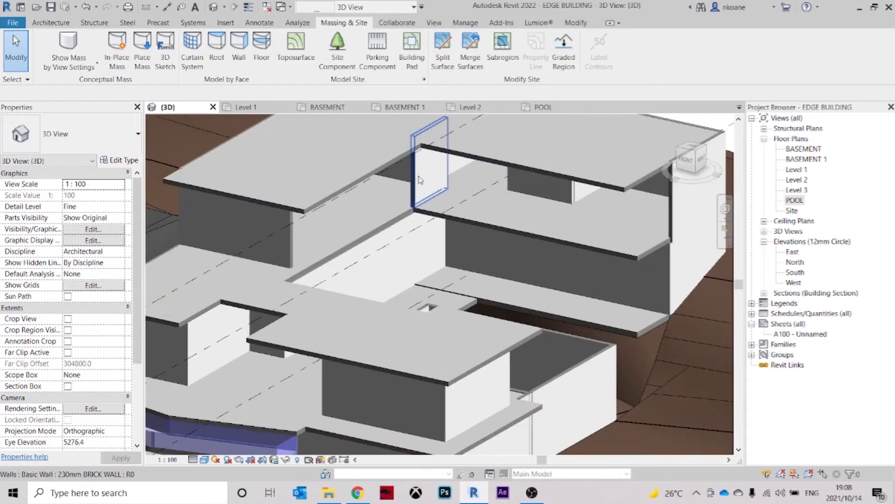
# Inspect the short Level 2 brick wall and the open floor edges around it in the 3D view
pyautogui.click(429, 163)
pyautogui.keyDown('shift'); pyautogui.moveTo(429, 163); pyautogui.dragTo(463, 228, button='middle'); pyautogui.keyUp('shift')
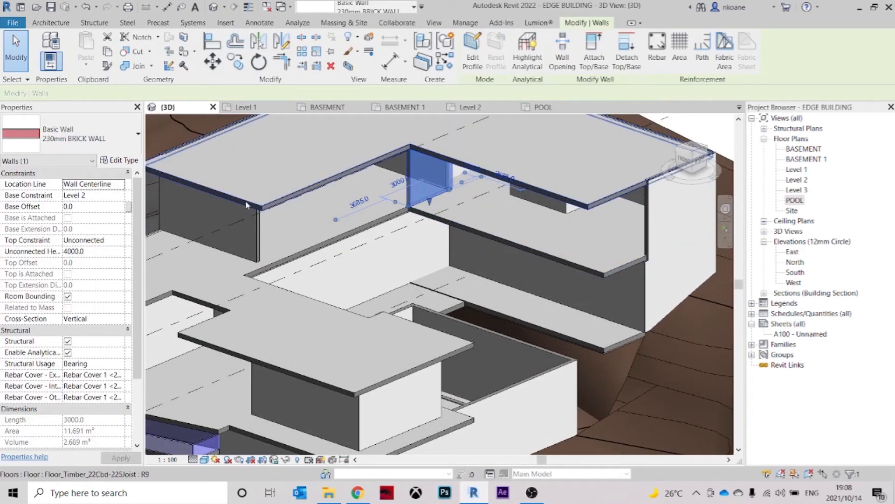
pyautogui.keyDown('shift'); pyautogui.moveTo(280, 198); pyautogui.dragTo(309, 292, button='middle'); pyautogui.keyUp('shift')
pyautogui.press('Escape')
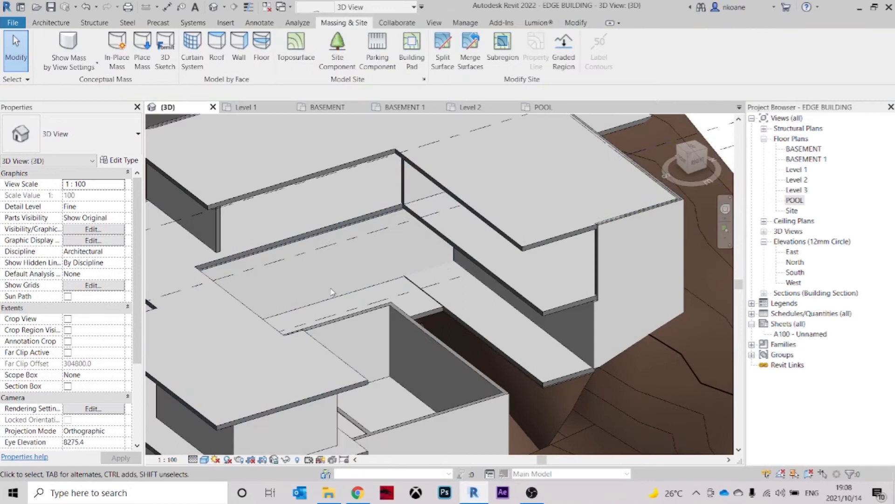
pyautogui.keyDown('shift'); pyautogui.moveTo(350, 261); pyautogui.dragTo(601, 250, button='middle'); pyautogui.keyUp('shift')
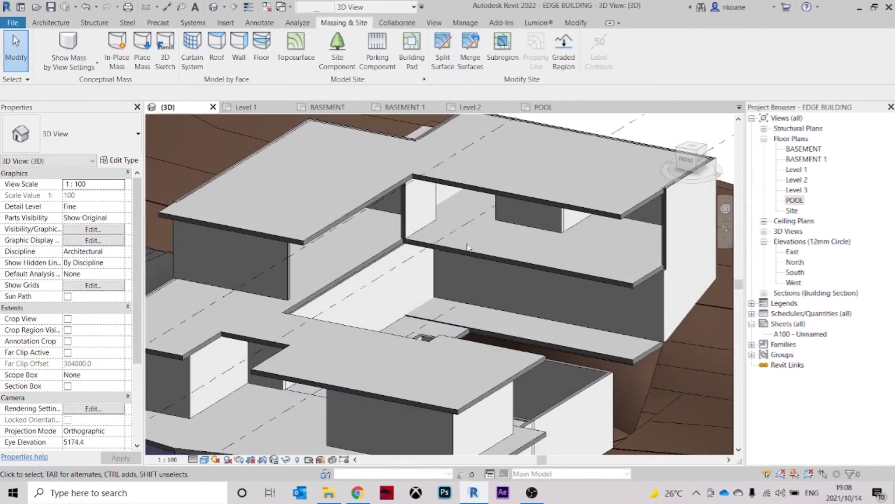
pyautogui.scroll(3, 468, 246)
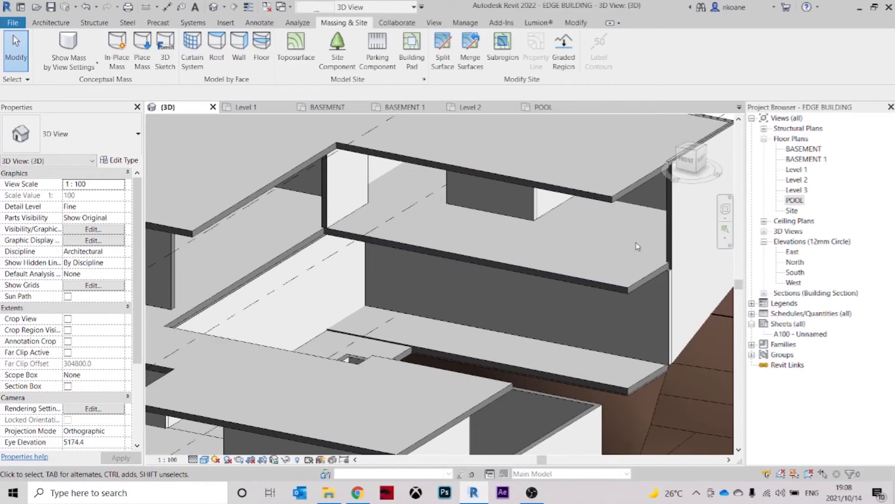
pyautogui.moveTo(497, 254); pyautogui.dragTo(503, 291, button='middle')
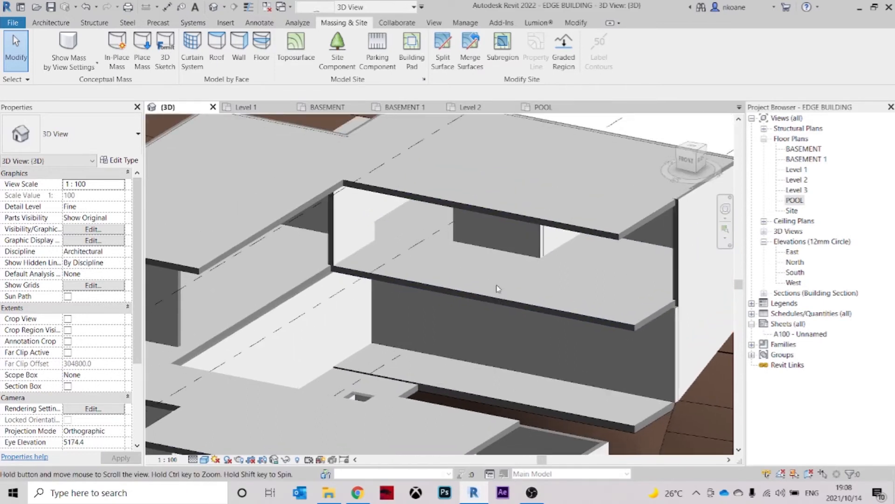
# Join the long Level 1 brick wall with the timber floor above it
pyautogui.click(678, 322)
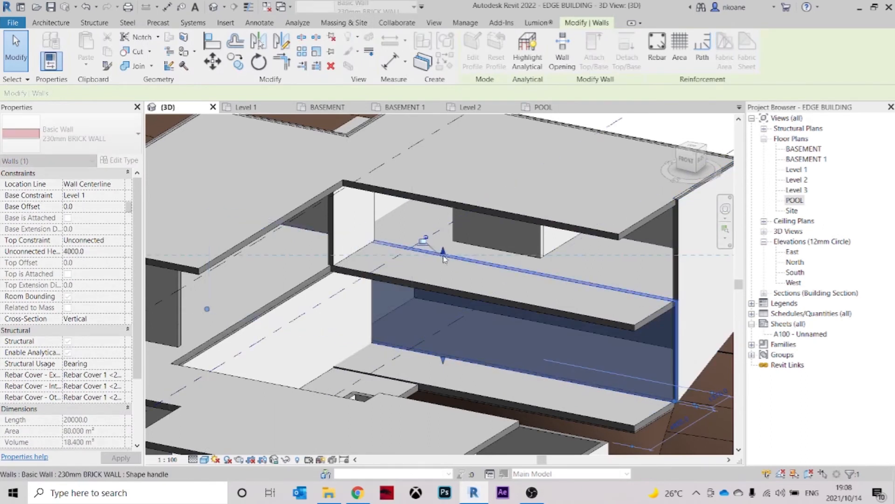
pyautogui.press('Escape')
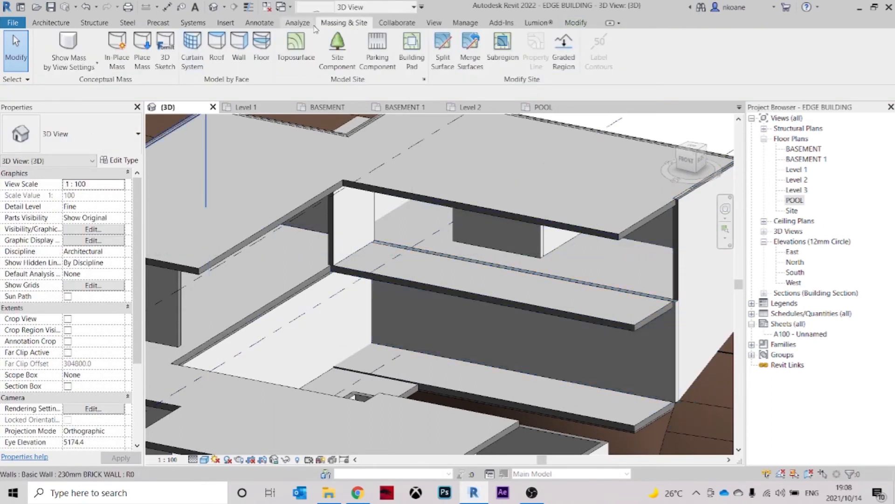
pyautogui.click(576, 24)
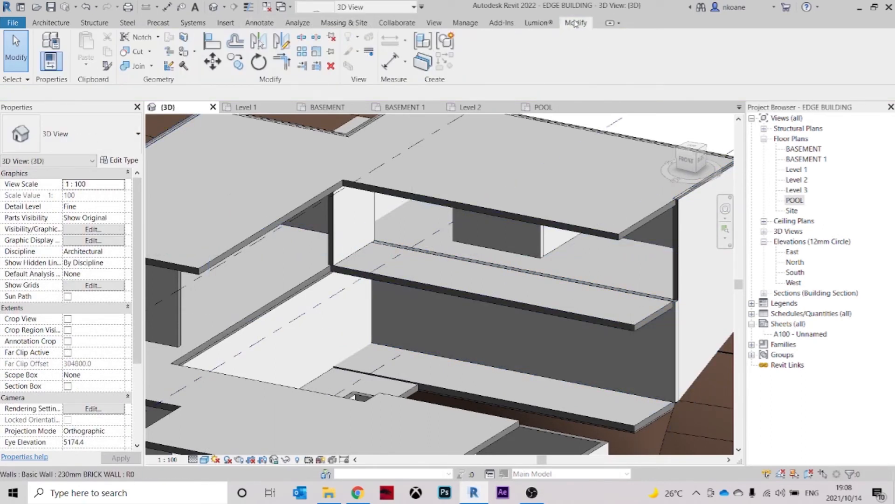
pyautogui.click(150, 68)
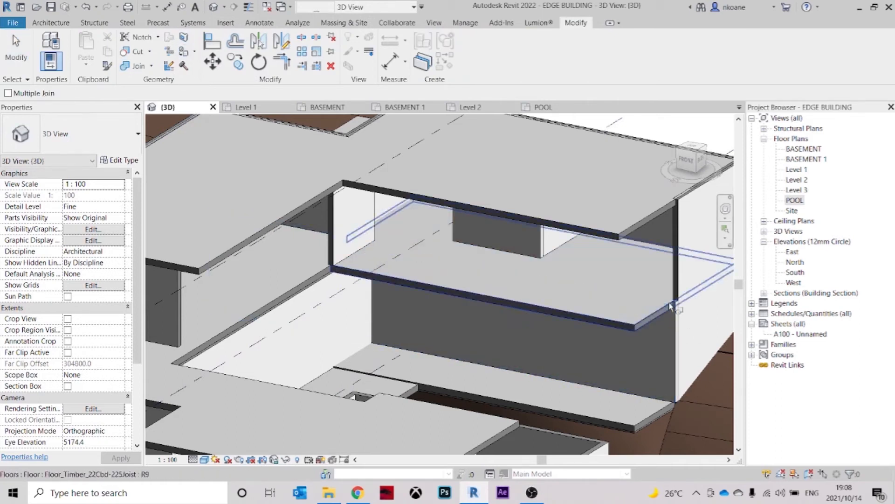
pyautogui.press('Escape')
pyautogui.moveTo(479, 312); pyautogui.dragTo(529, 306, button='middle')
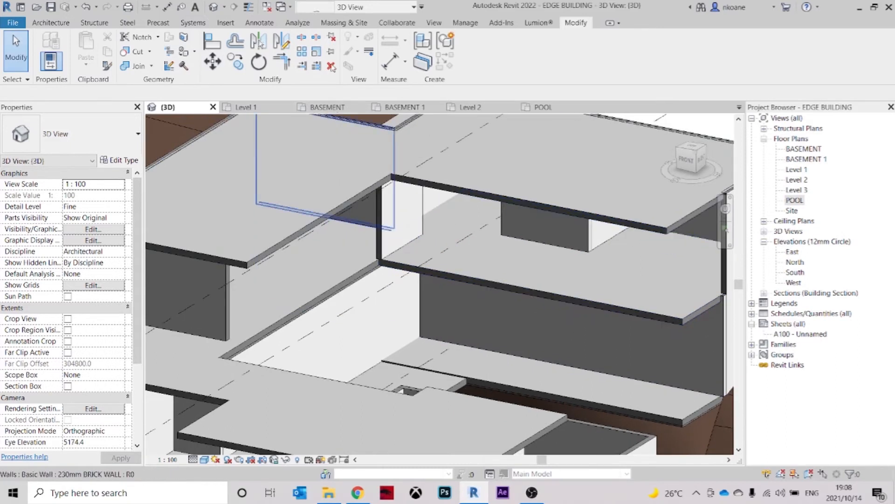
# Start an in-place mass and set the Pick Lines placement plane to Level 2
pyautogui.click(343, 23)
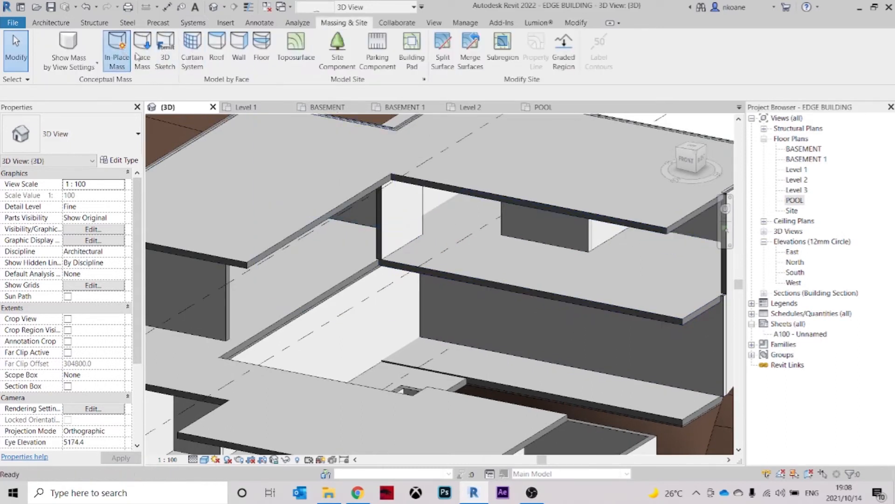
pyautogui.click(442, 267)
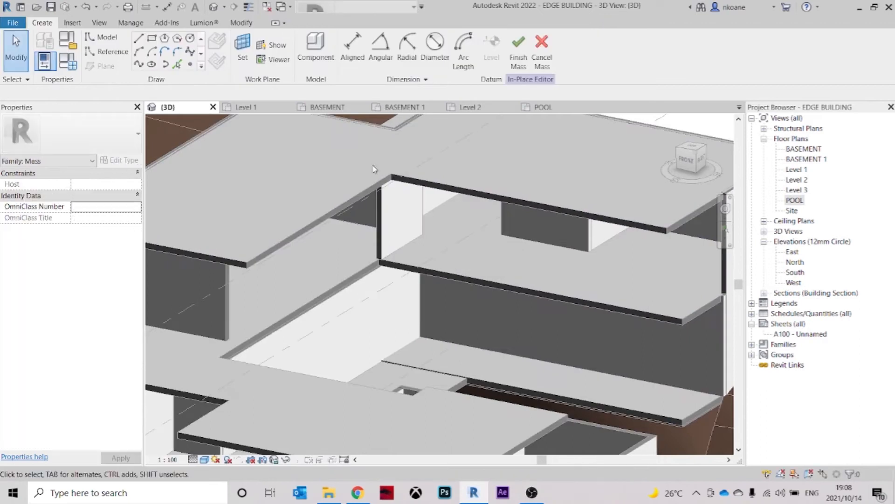
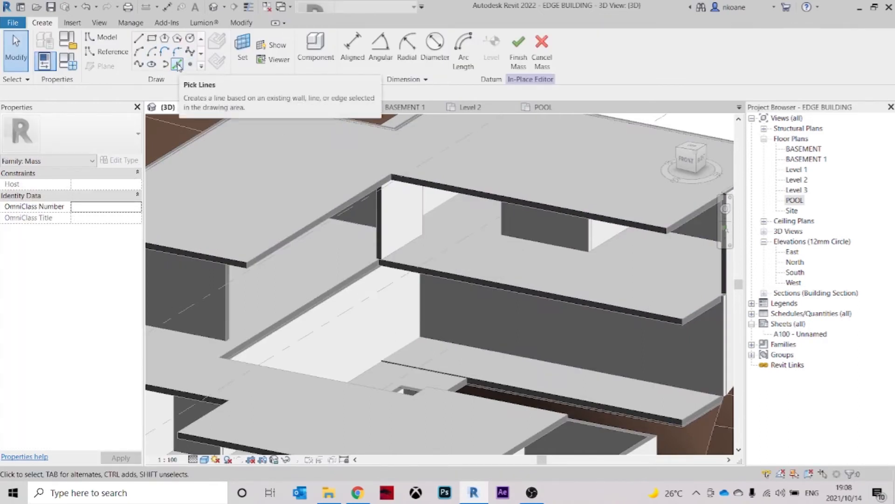
pyautogui.click(178, 65)
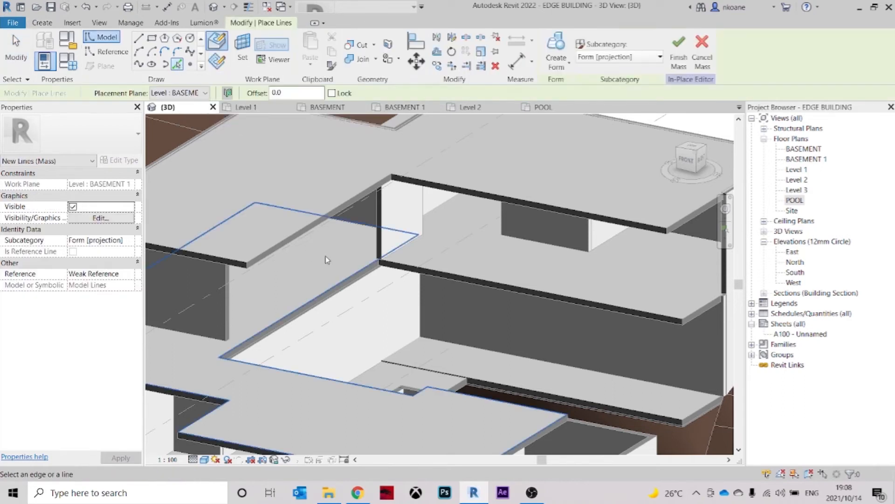
pyautogui.scroll(-2, 382, 263)
pyautogui.moveTo(384, 266); pyautogui.dragTo(309, 304, button='middle')
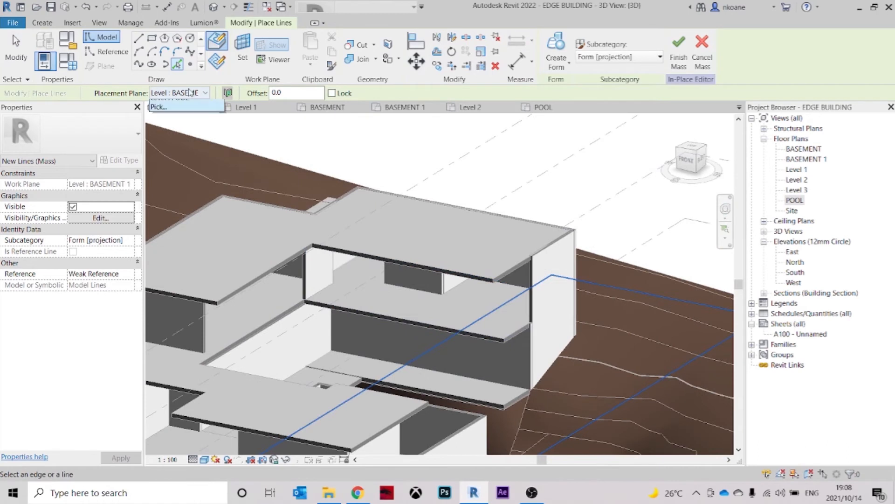
pyautogui.click(194, 124)
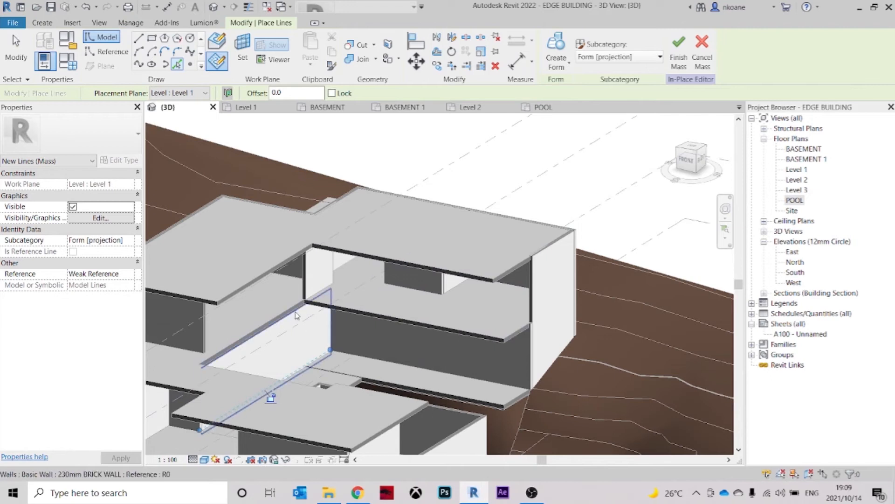
pyautogui.click(187, 93)
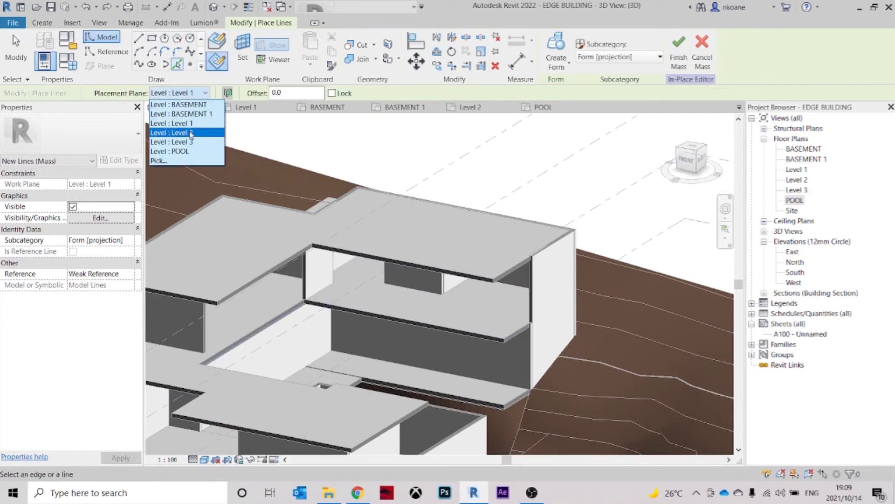
pyautogui.click(190, 133)
# Pick the front edge and the short side edge of the Level 2 floor as mass lines
pyautogui.scroll(3, 289, 310)
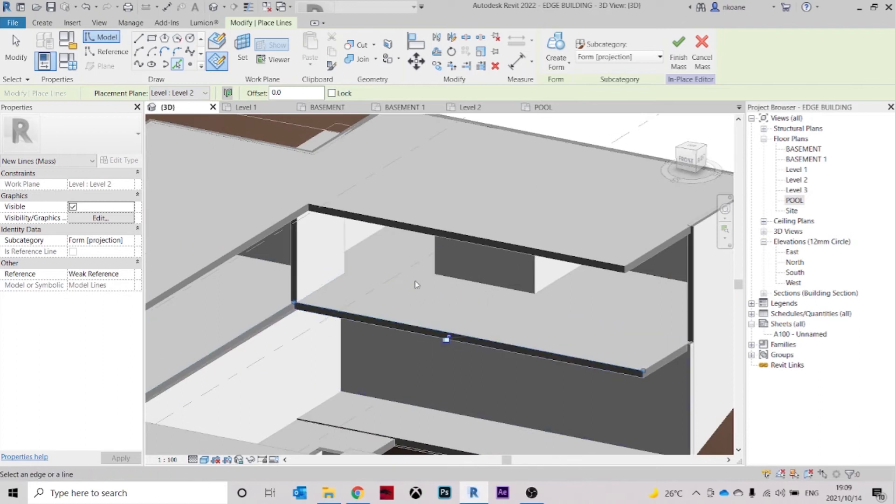
pyautogui.scroll(2, 684, 352)
pyautogui.scroll(-3, 643, 362)
pyautogui.moveTo(643, 362); pyautogui.dragTo(430, 336, button='middle')
pyautogui.press('Escape')
pyautogui.press('Escape')
# Shorten the Level 2 mass line on the floor's short side edge so it ends at the side wall's front edge
pyautogui.scroll(2, 467, 326)
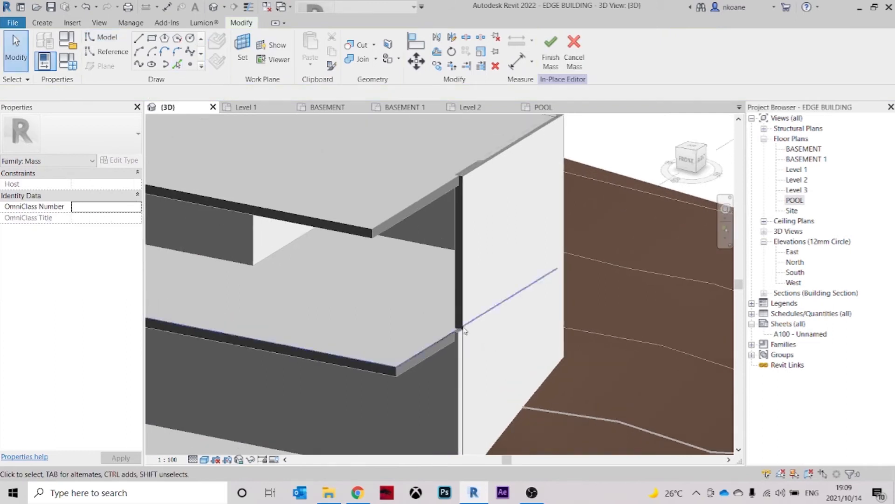
pyautogui.press('Tab')
pyautogui.click(466, 326)
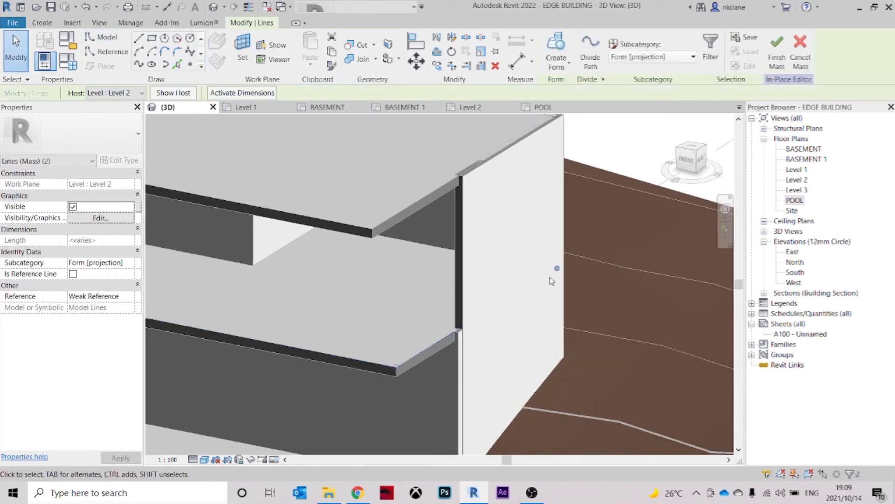
pyautogui.moveTo(554, 270); pyautogui.dragTo(459, 328)
# Pick the long inner edge of the Level 2 floor and the base of the adjacent brick wall as mass lines
pyautogui.scroll(-2, 459, 328)
pyautogui.moveTo(386, 328); pyautogui.dragTo(676, 244, button='middle')
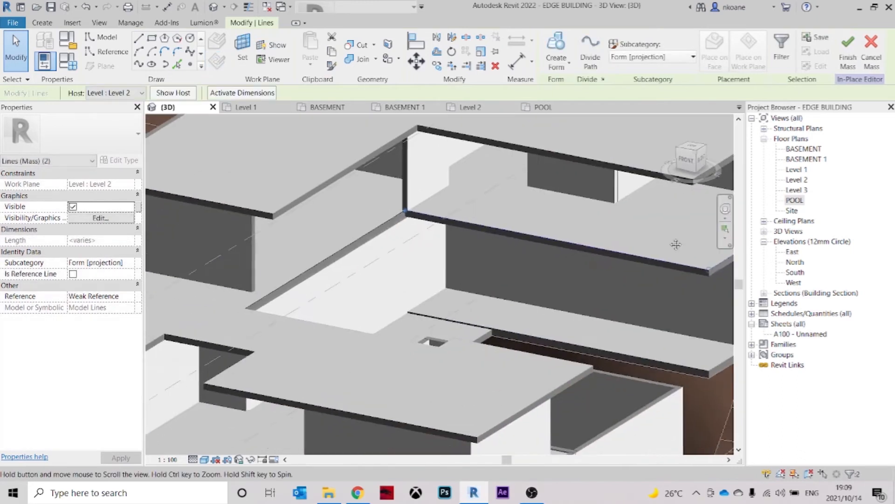
pyautogui.scroll(2, 256, 311)
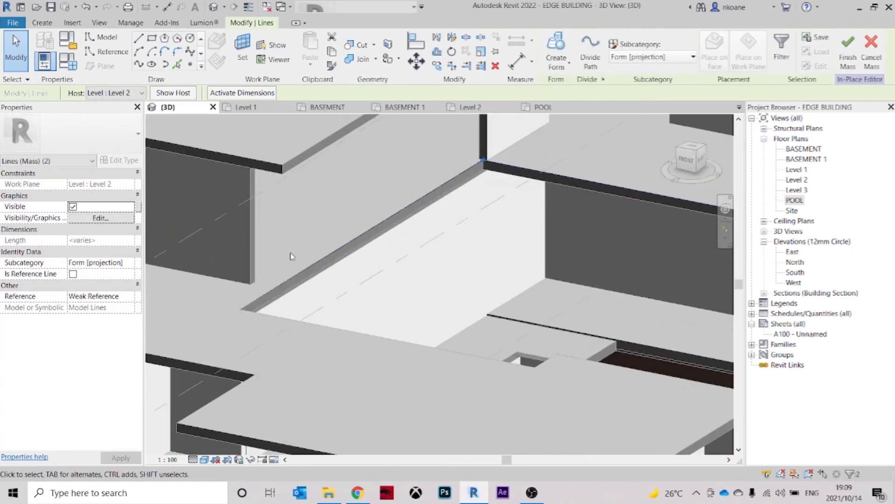
pyautogui.press('Escape')
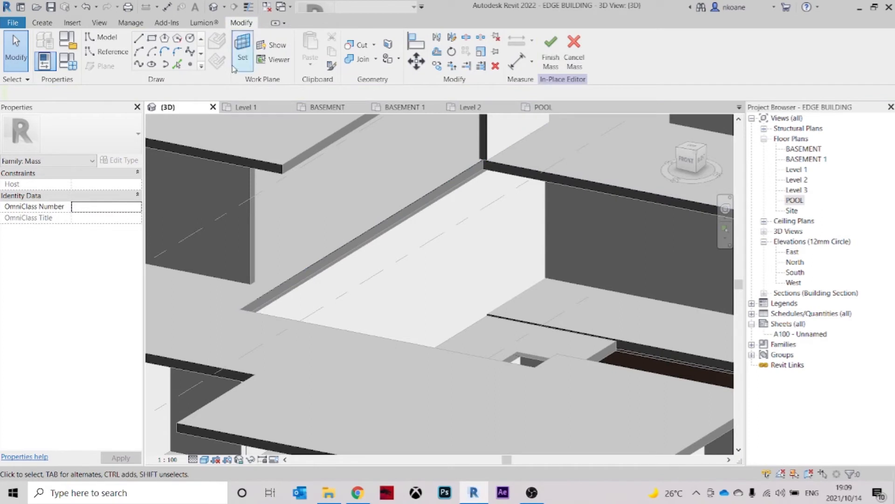
pyautogui.click(177, 65)
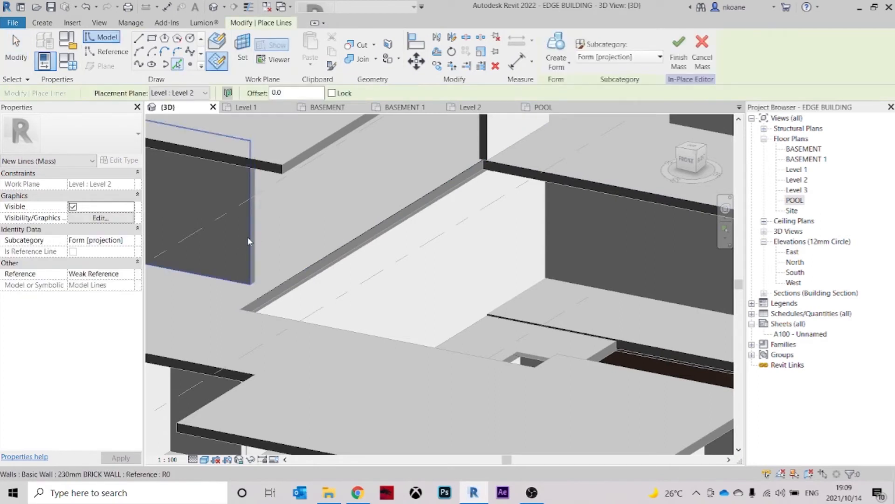
pyautogui.press('Escape')
# Adjust both ends of the wall-base mass line so it spans only from the brick wall's end to the inner floor edge
pyautogui.click(247, 285)
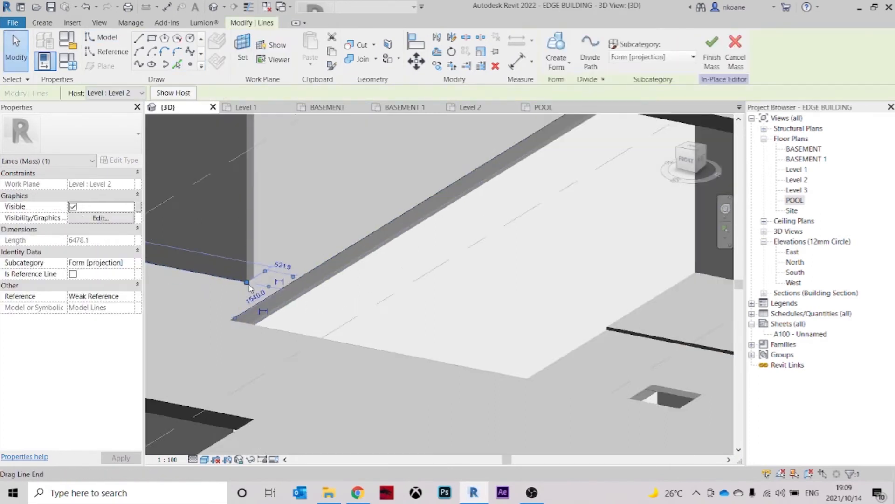
pyautogui.scroll(2, 248, 286)
pyautogui.moveTo(280, 291); pyautogui.dragTo(281, 291)
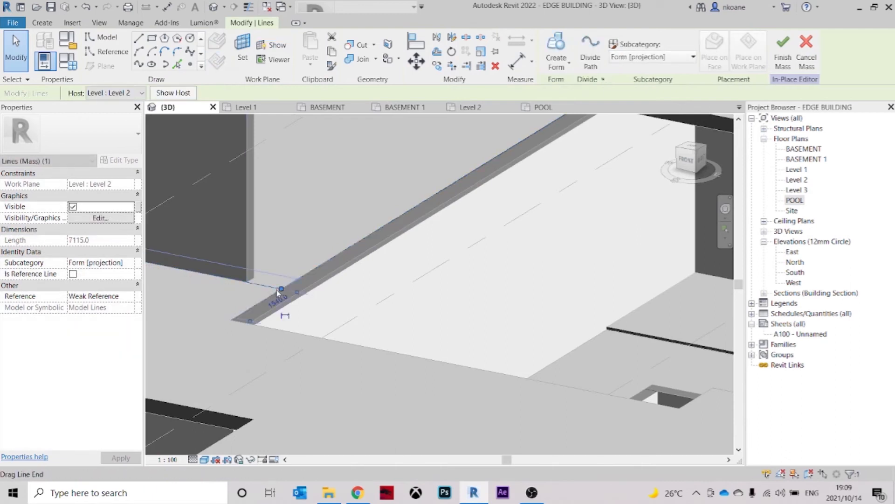
pyautogui.moveTo(281, 291); pyautogui.dragTo(528, 362, button='middle')
pyautogui.moveTo(299, 327); pyautogui.dragTo(376, 337, button='middle')
pyautogui.moveTo(219, 294); pyautogui.dragTo(569, 362)
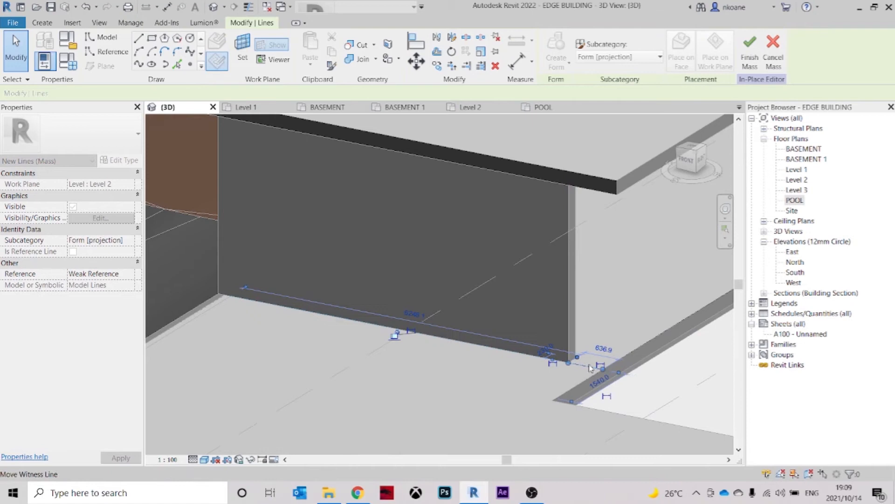
pyautogui.click(633, 369)
# Trim the inner floor edge line to the short wall-end line and check the connected Level 2 line chain
pyautogui.click(604, 368)
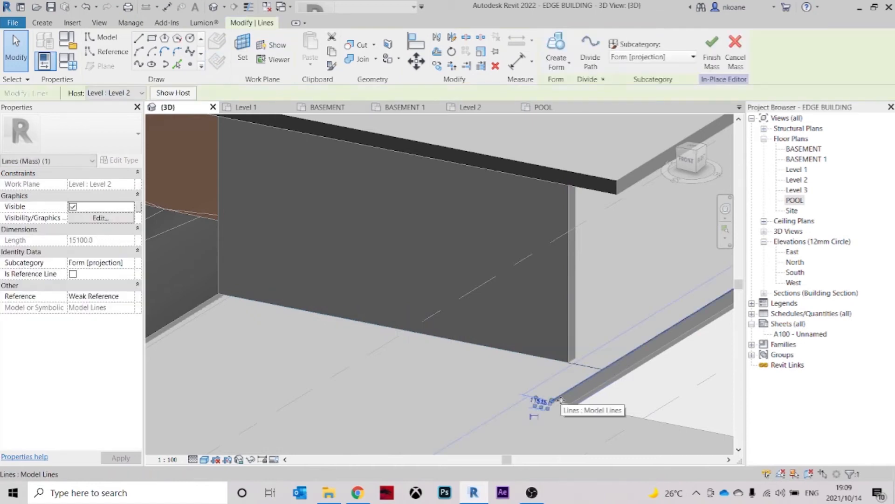
pyautogui.moveTo(602, 370); pyautogui.dragTo(406, 321, button='middle')
pyautogui.press('Escape')
pyautogui.press('t')
pyautogui.press('r')
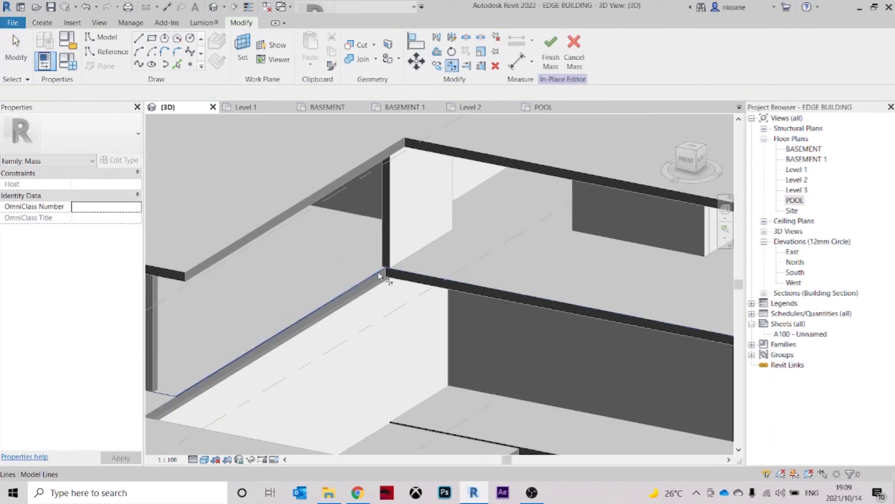
pyautogui.press('Escape')
pyautogui.scroll(-3, 380, 282)
pyautogui.click(367, 283)
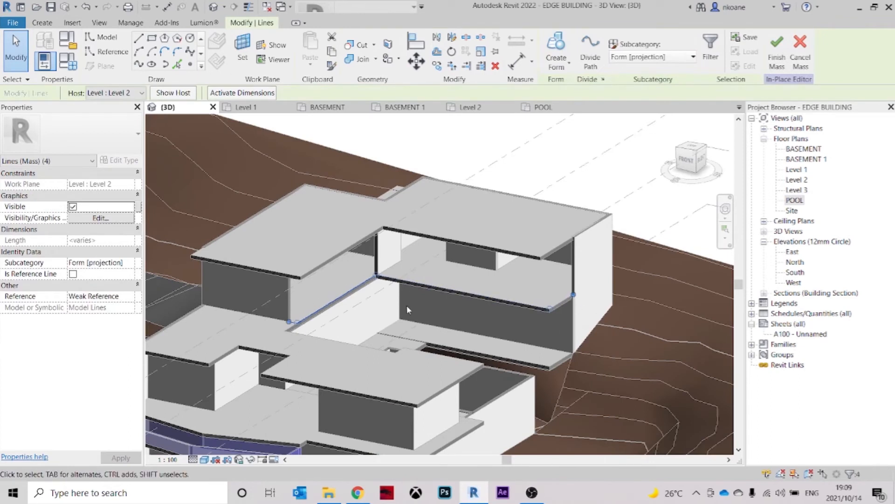
pyautogui.press('Escape')
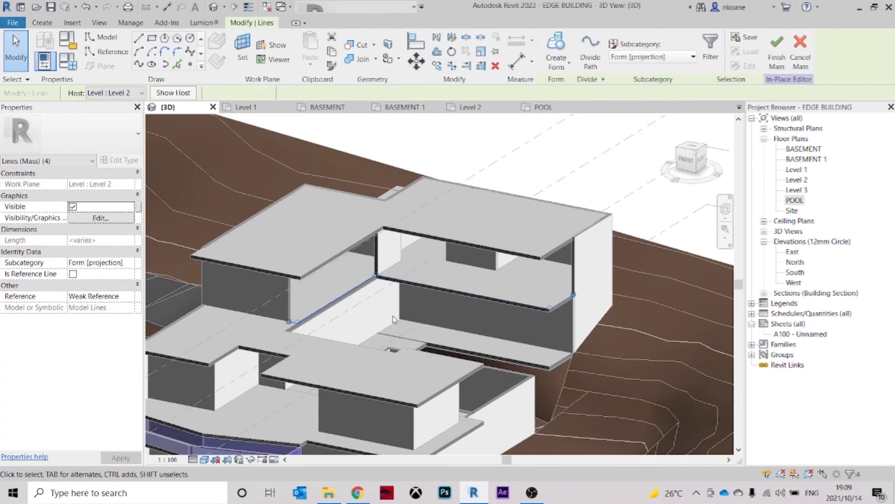
# Set the Pick Lines placement plane to Level 3 and pick the brick wall face and the upper floor edges as mass lines
pyautogui.click(179, 66)
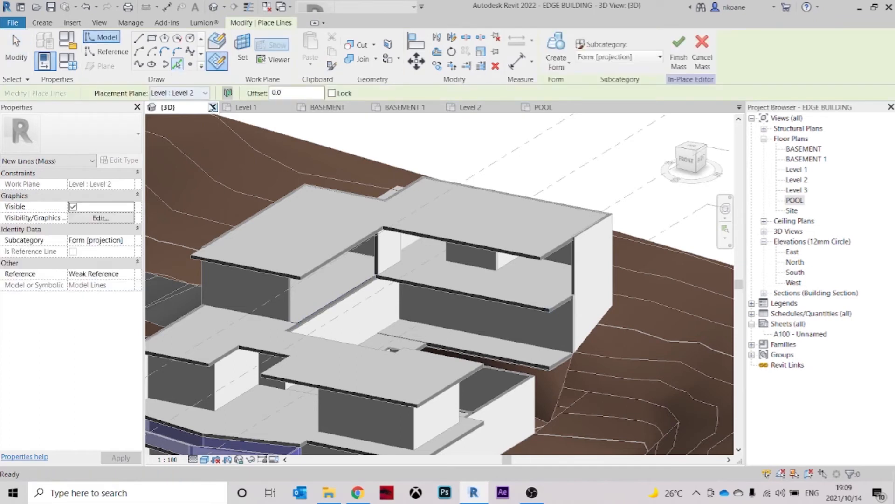
pyautogui.click(193, 94)
pyautogui.click(191, 134)
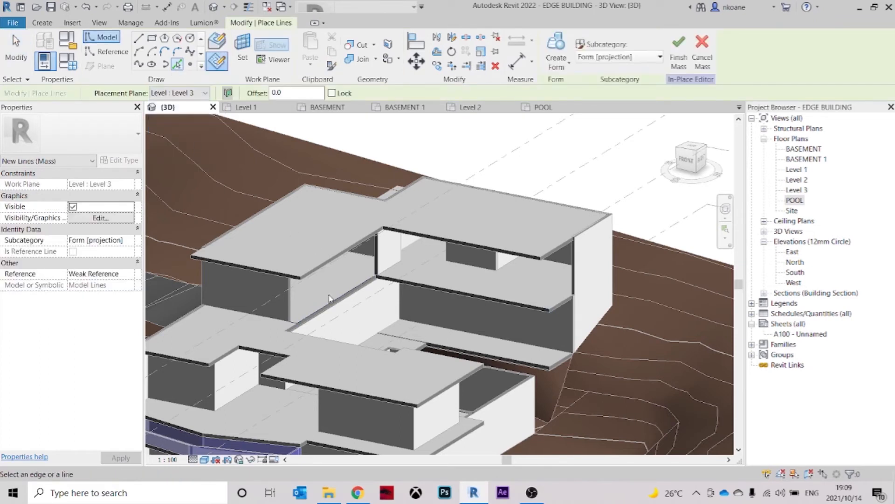
pyautogui.scroll(4, 329, 299)
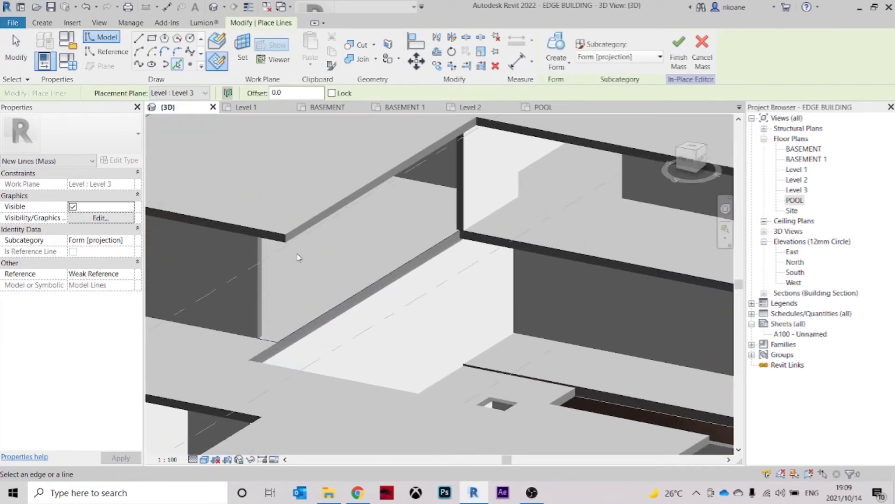
pyautogui.click(255, 251)
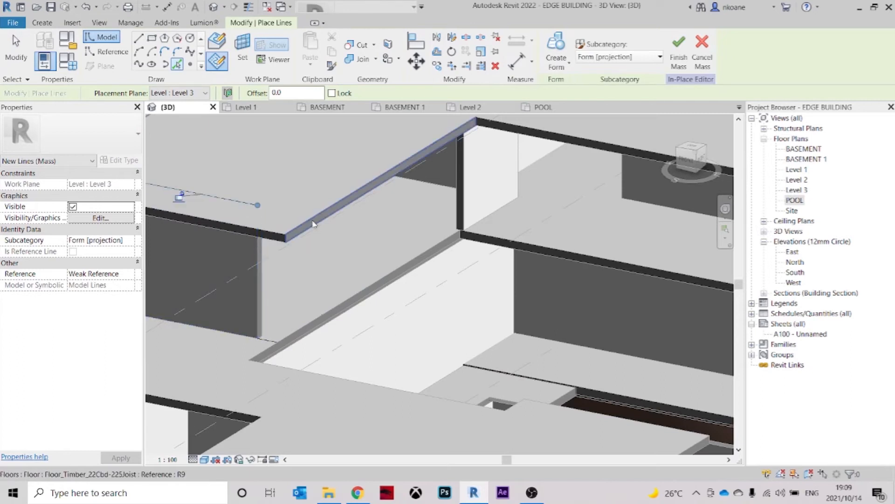
pyautogui.moveTo(474, 174); pyautogui.dragTo(362, 178, button='middle')
pyautogui.moveTo(605, 232); pyautogui.dragTo(388, 272, button='middle')
# Shorten the Level 3 mass line on the short side edge so it ends at the side wall's front edge
pyautogui.press('Escape')
pyautogui.click(403, 232)
pyautogui.moveTo(468, 193); pyautogui.dragTo(381, 241)
pyautogui.scroll(3, 379, 247)
pyautogui.scroll(-4, 411, 238)
# Trim the Level 3 brick wall line and the inner floor edge line to a shared corner
pyautogui.moveTo(303, 279); pyautogui.dragTo(621, 275, button='middle')
pyautogui.moveTo(187, 305); pyautogui.dragTo(393, 303, button='middle')
pyautogui.scroll(1, 333, 307)
pyautogui.scroll(1, 333, 307)
pyautogui.press('Escape')
pyautogui.click(379, 272)
pyautogui.press('Escape')
pyautogui.press('t')
pyautogui.press('r')
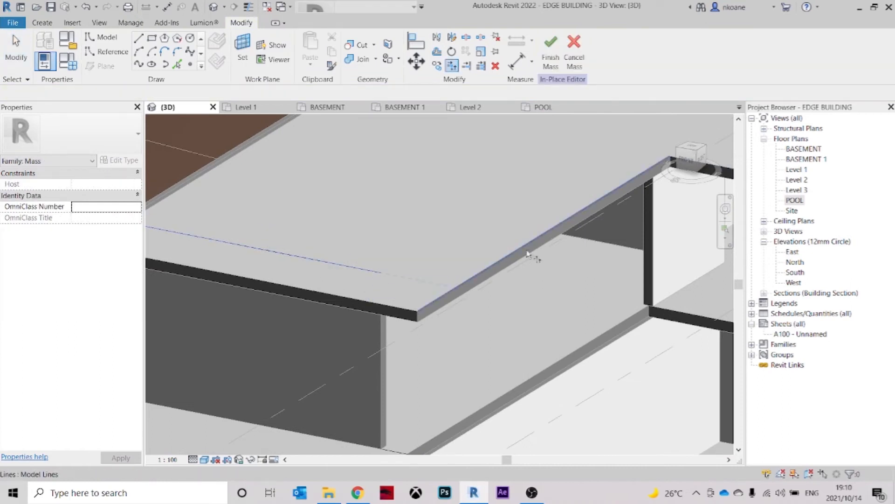
pyautogui.moveTo(383, 280); pyautogui.dragTo(482, 311, button='middle')
pyautogui.press('Escape')
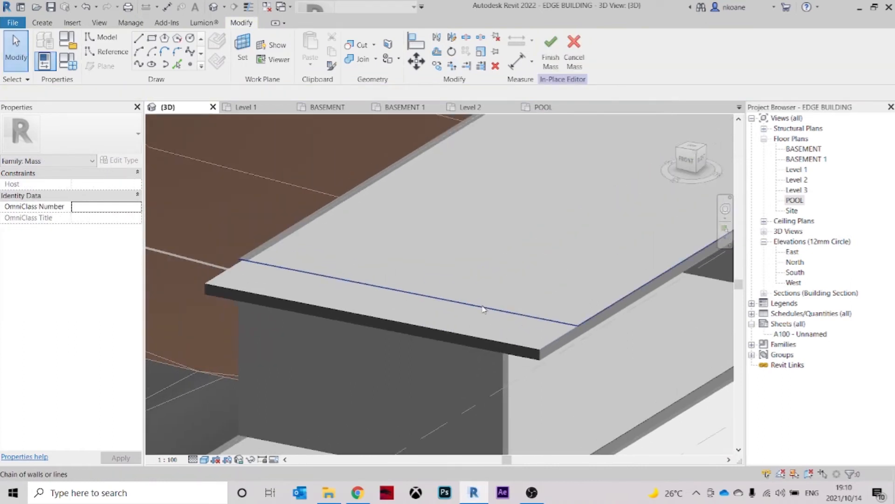
# Shorten the Level 3 brick wall line back to the wall's end and check the connected Level 3 line chain
pyautogui.click(483, 309)
pyautogui.moveTo(238, 259); pyautogui.dragTo(503, 311)
pyautogui.scroll(-1, 583, 286)
pyautogui.moveTo(583, 285); pyautogui.dragTo(373, 270, button='middle')
pyautogui.scroll(-1, 373, 269)
pyautogui.press('Escape')
pyautogui.click(429, 255)
pyautogui.scroll(-1, 429, 255)
pyautogui.moveTo(429, 256); pyautogui.dragTo(324, 246, button='middle')
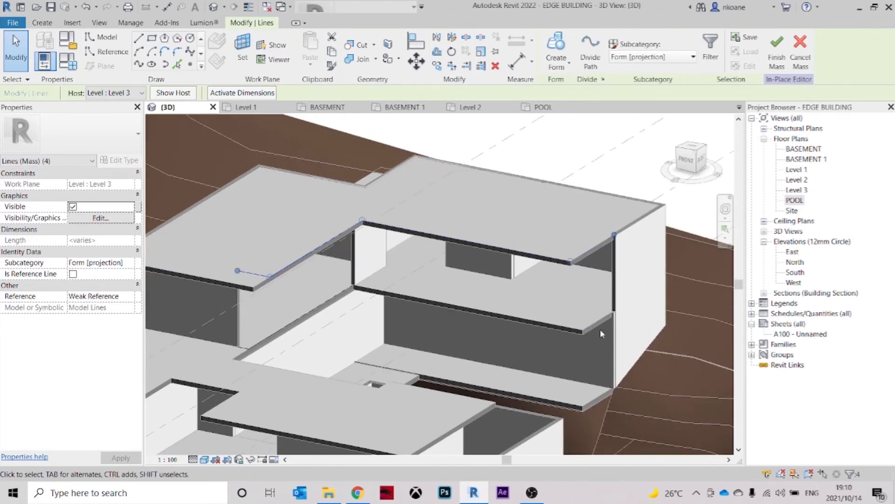
pyautogui.press('Escape')
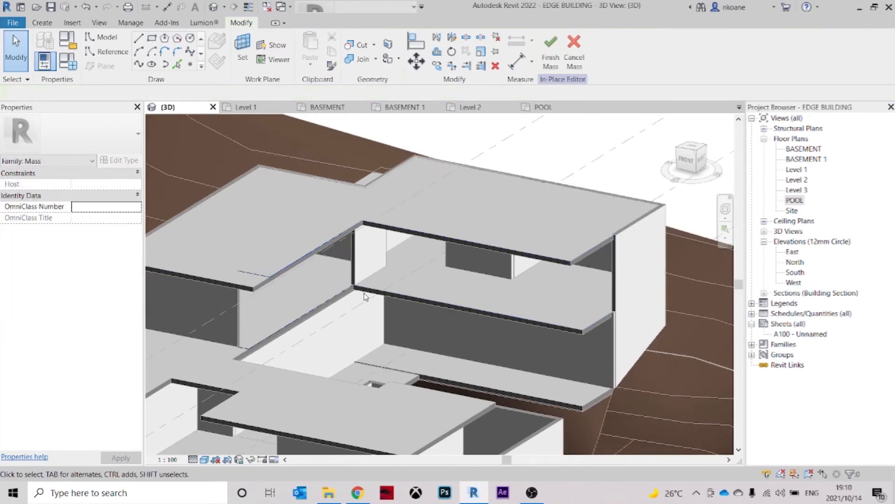
# Select the Level 2 and Level 3 line chains together and create a mass form between them
pyautogui.click(364, 293)
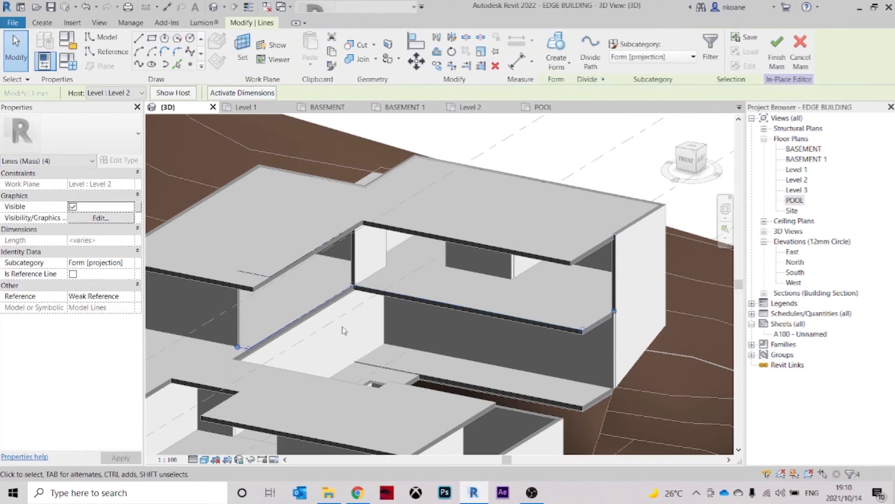
pyautogui.keyDown('ctrl'); pyautogui.click(550, 258); pyautogui.keyUp('ctrl')
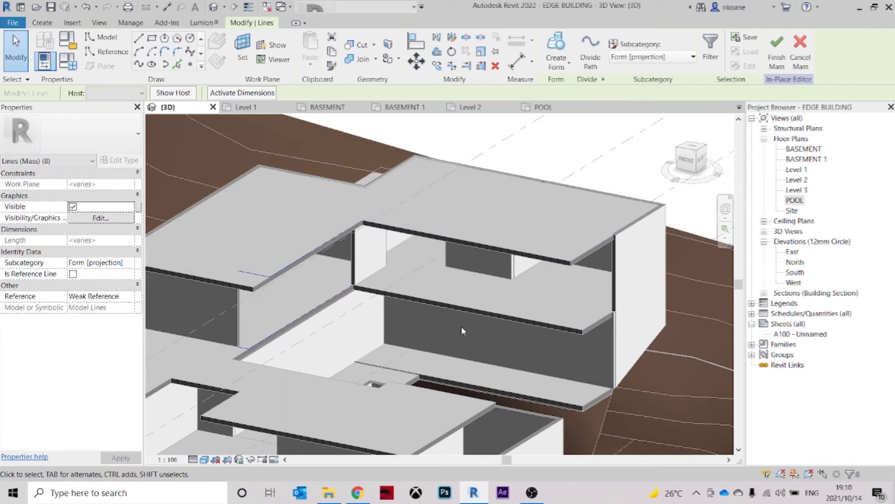
pyautogui.click(556, 47)
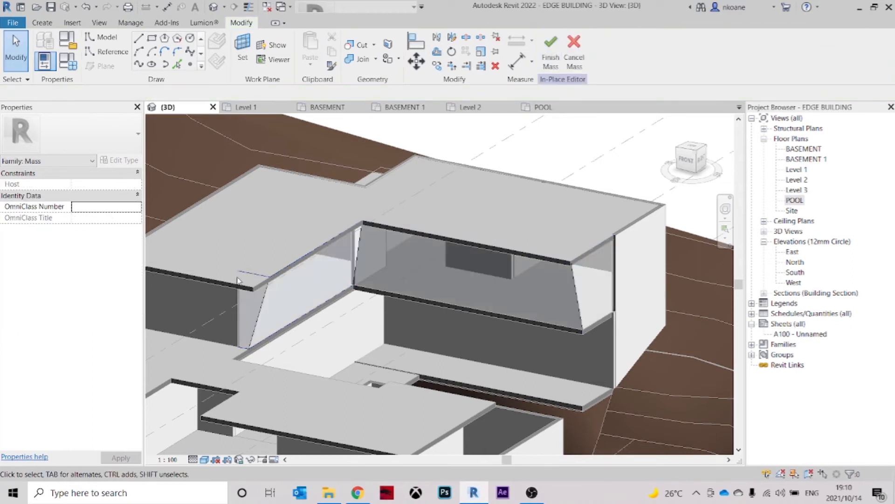
pyautogui.keyDown('shift'); pyautogui.moveTo(607, 257); pyautogui.dragTo(594, 326, button='middle'); pyautogui.keyUp('shift')
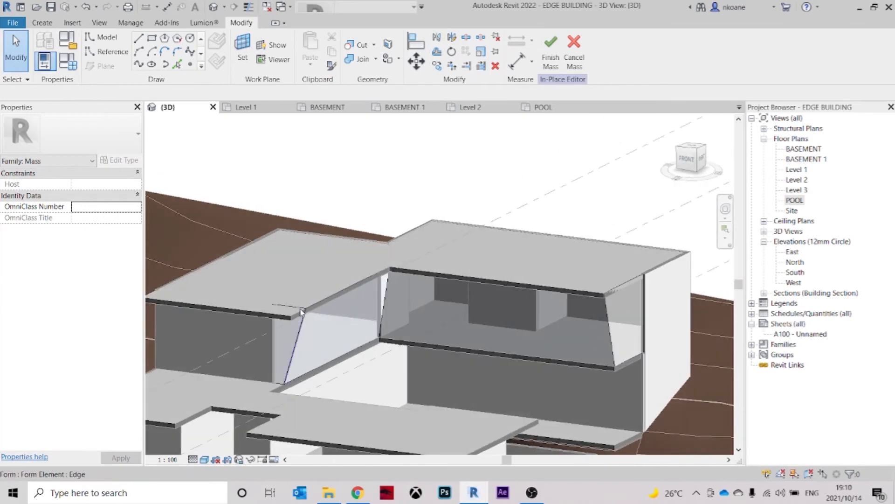
pyautogui.press('Tab')
pyautogui.click(324, 300)
pyautogui.click(479, 249)
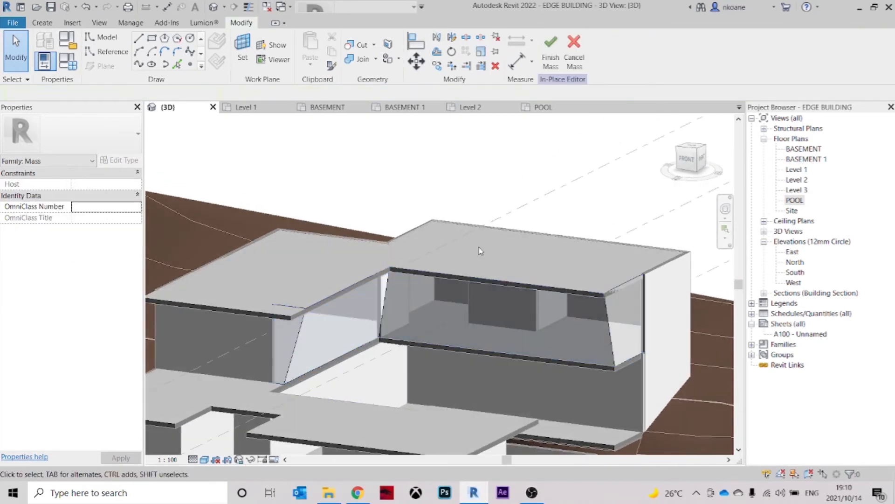
# Finish the in-place mass and reopen it for in-place editing
pyautogui.click(550, 63)
pyautogui.click(443, 171)
pyautogui.keyDown('shift'); pyautogui.moveTo(543, 280); pyautogui.dragTo(279, 332, button='middle'); pyautogui.keyUp('shift')
pyautogui.click(282, 356)
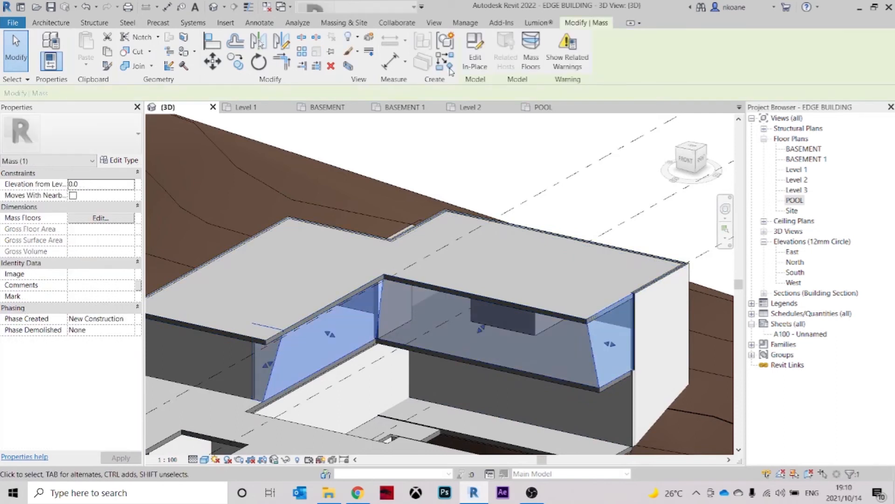
pyautogui.click(476, 61)
pyautogui.keyDown('shift'); pyautogui.moveTo(420, 242); pyautogui.dragTo(412, 264, button='middle'); pyautogui.keyUp('shift')
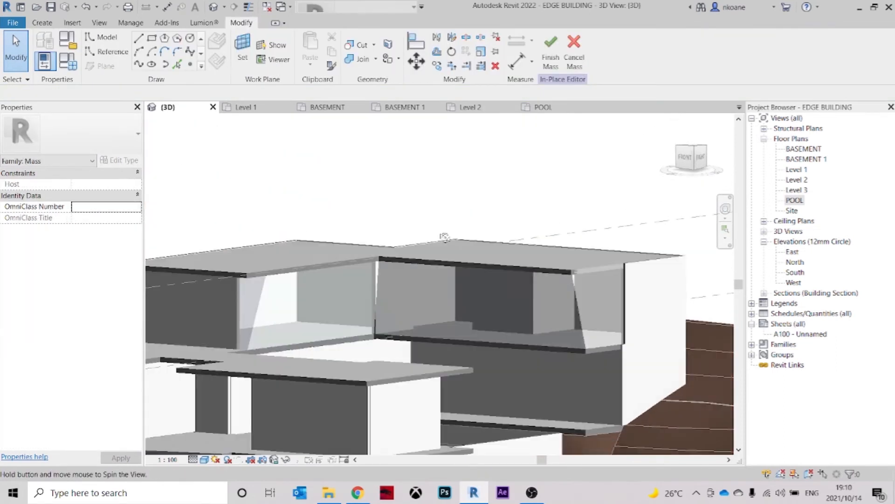
pyautogui.click(412, 262)
# Try to lower the top side edge and top front edge of the mass form along the Level 3 slab
pyautogui.keyDown('shift'); pyautogui.moveTo(525, 276); pyautogui.dragTo(536, 335, button='middle'); pyautogui.keyUp('shift')
pyautogui.press('Escape')
pyautogui.press('Tab')
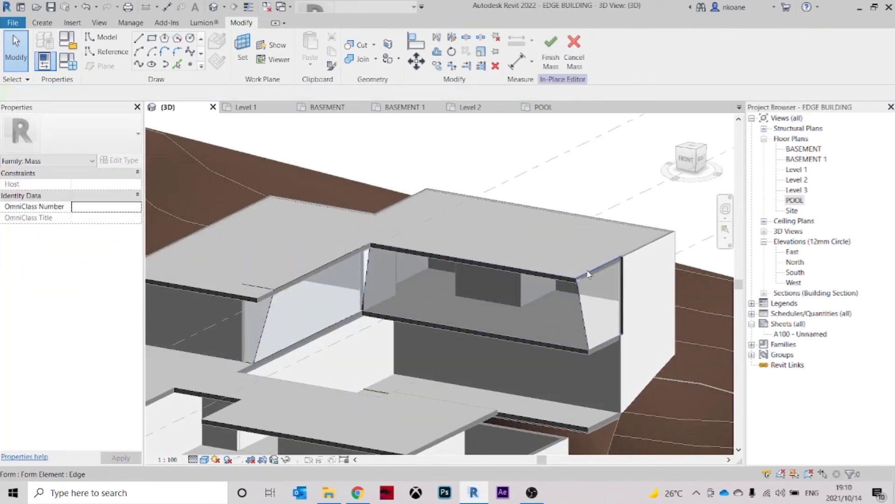
pyautogui.click(586, 275)
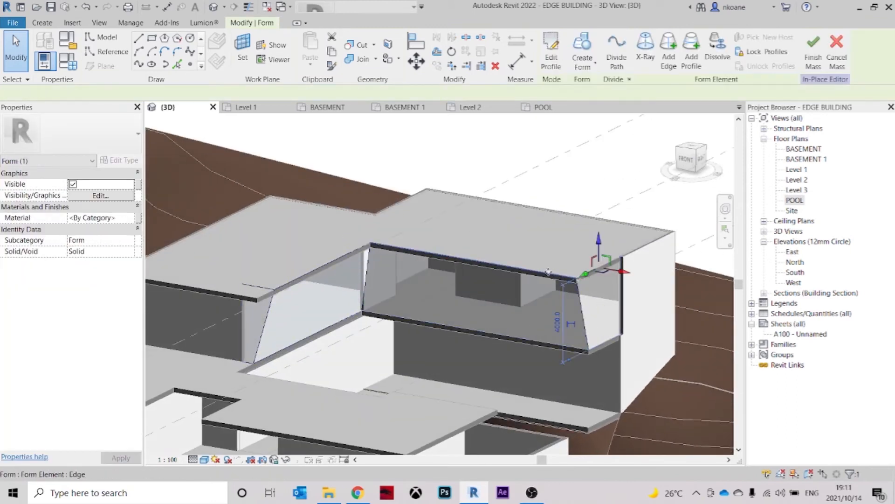
pyautogui.scroll(2, 599, 259)
pyautogui.moveTo(602, 257); pyautogui.dragTo(559, 265)
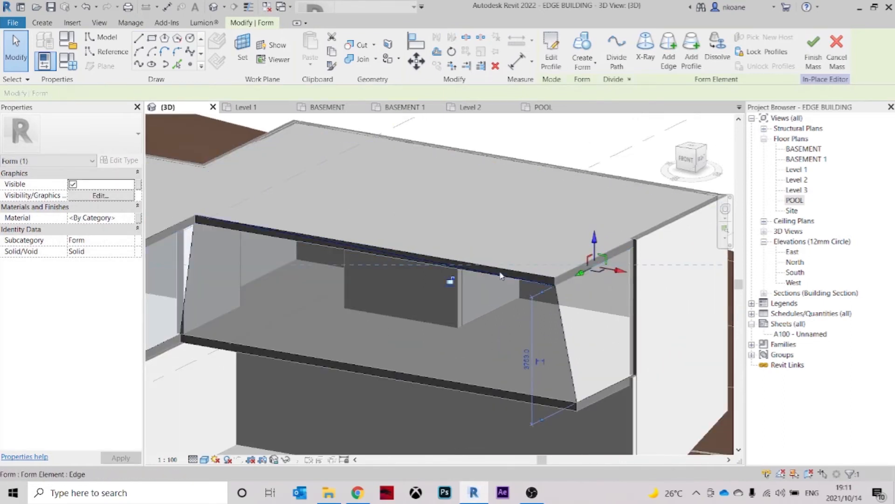
pyautogui.keyDown('shift'); pyautogui.moveTo(257, 278); pyautogui.dragTo(541, 264, button='middle'); pyautogui.keyUp('shift')
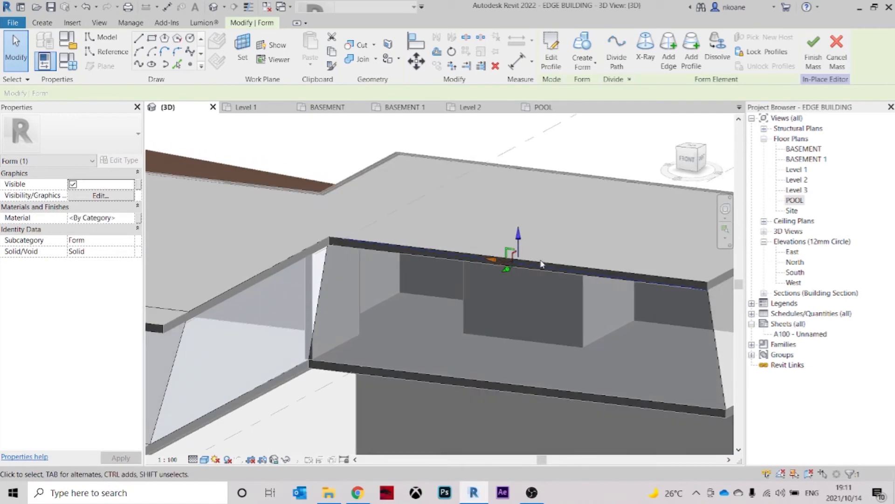
pyautogui.moveTo(521, 250); pyautogui.dragTo(523, 254)
pyautogui.keyDown('shift'); pyautogui.moveTo(559, 285); pyautogui.dragTo(586, 224, button='middle'); pyautogui.keyUp('shift')
# Undo the moves of the mass form's top edges
pyautogui.hotkey('ctrl', 'z')
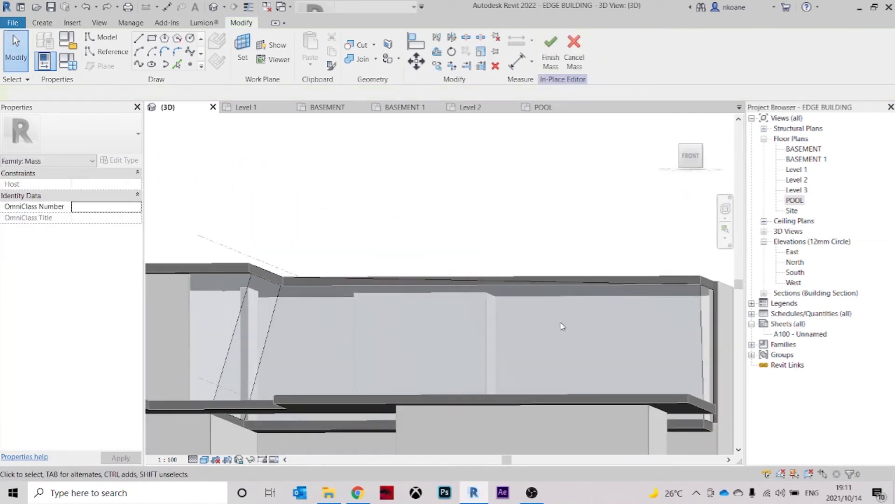
pyautogui.hotkey('ctrl', 'z')
pyautogui.moveTo(463, 275); pyautogui.dragTo(653, 340, button='middle')
pyautogui.scroll(-2, 322, 289)
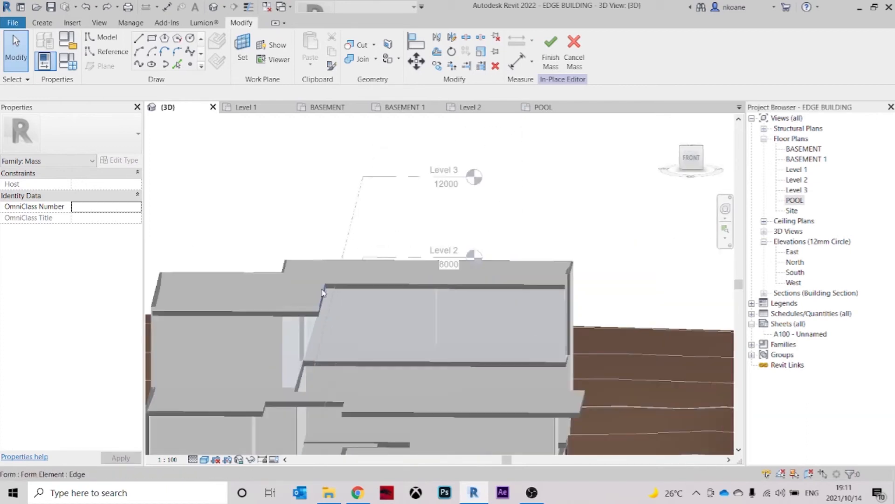
pyautogui.keyDown('shift'); pyautogui.moveTo(405, 320); pyautogui.dragTo(368, 341, button='middle'); pyautogui.keyUp('shift')
pyautogui.moveTo(201, 246); pyautogui.dragTo(586, 422)
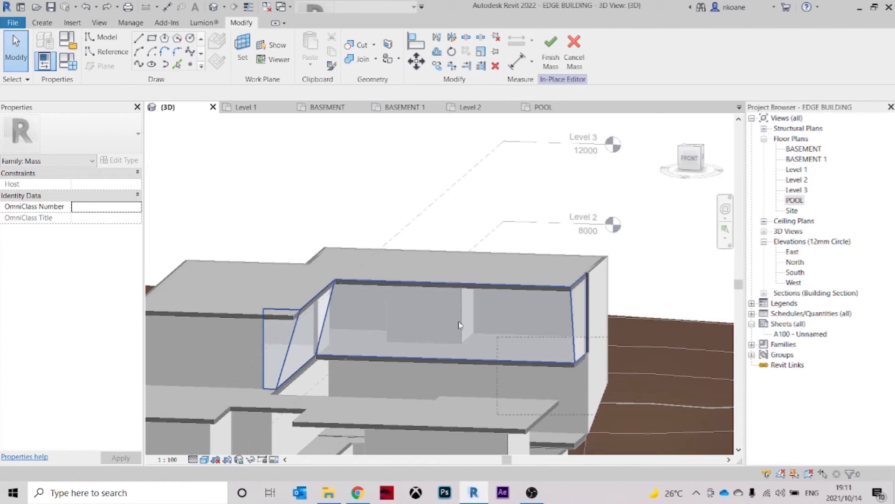
pyautogui.moveTo(182, 207); pyautogui.dragTo(181, 207)
pyautogui.press('Escape')
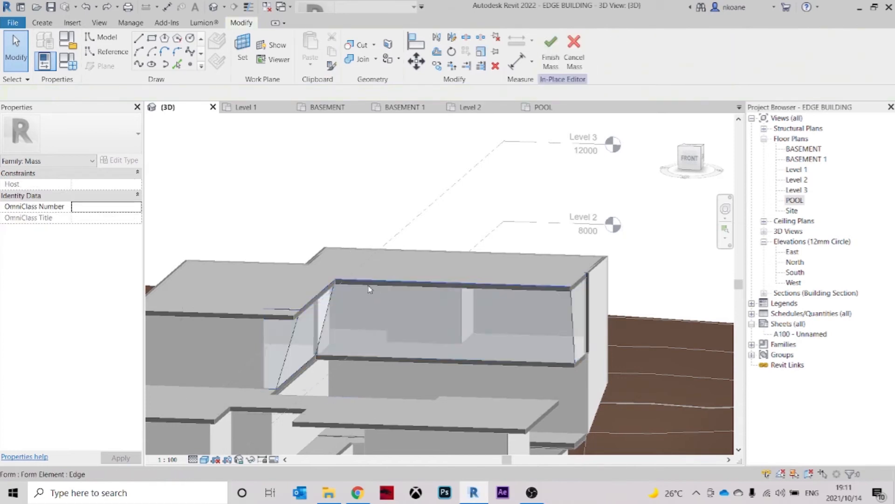
pyautogui.click(358, 286)
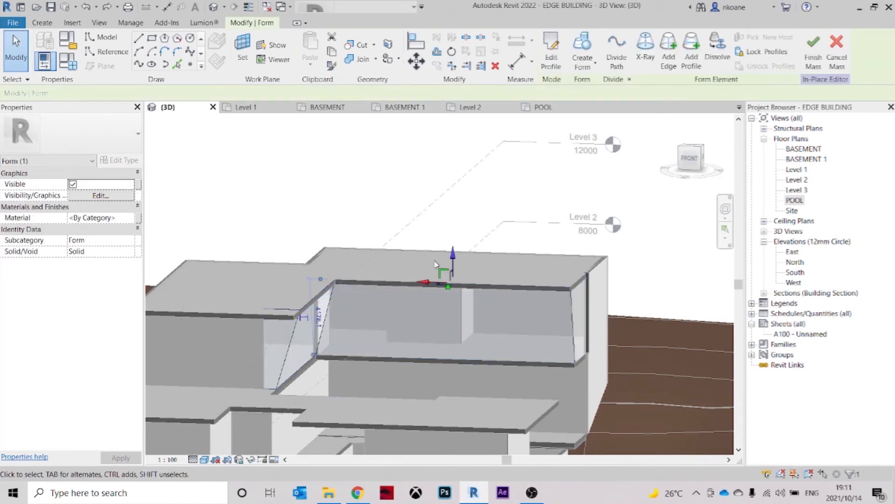
pyautogui.keyDown('shift'); pyautogui.moveTo(441, 276); pyautogui.dragTo(406, 293, button='middle'); pyautogui.keyUp('shift')
pyautogui.press('Escape')
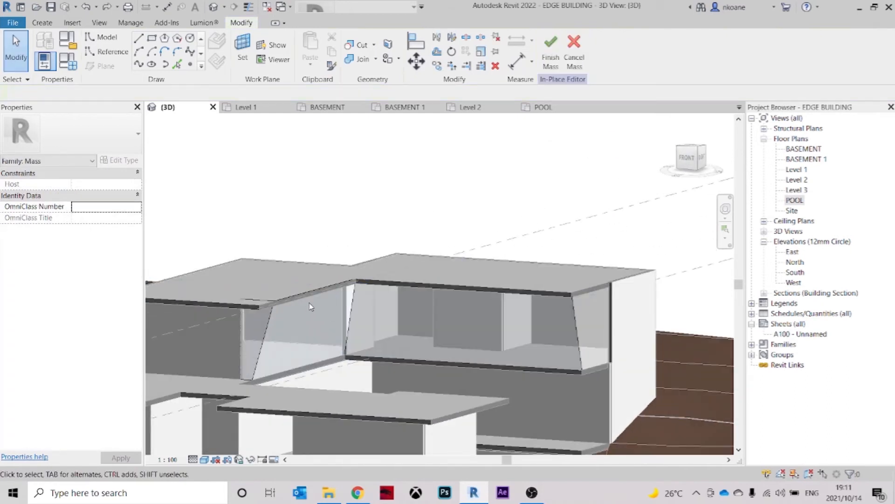
pyautogui.click(311, 295)
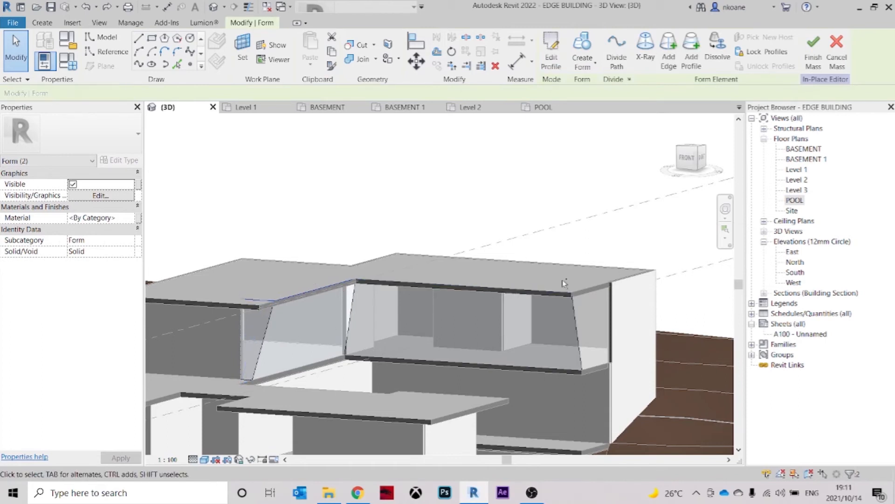
pyautogui.keyDown('ctrl'); pyautogui.click(576, 335); pyautogui.keyUp('ctrl')
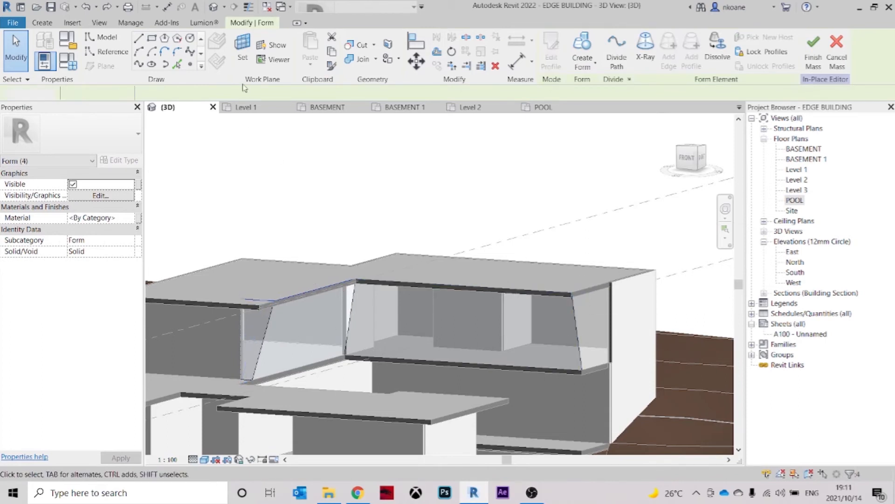
pyautogui.press('Escape')
# Undo the creation of the mass form, going back to the separate Level 2 and Level 3 line chains
pyautogui.click(86, 7)
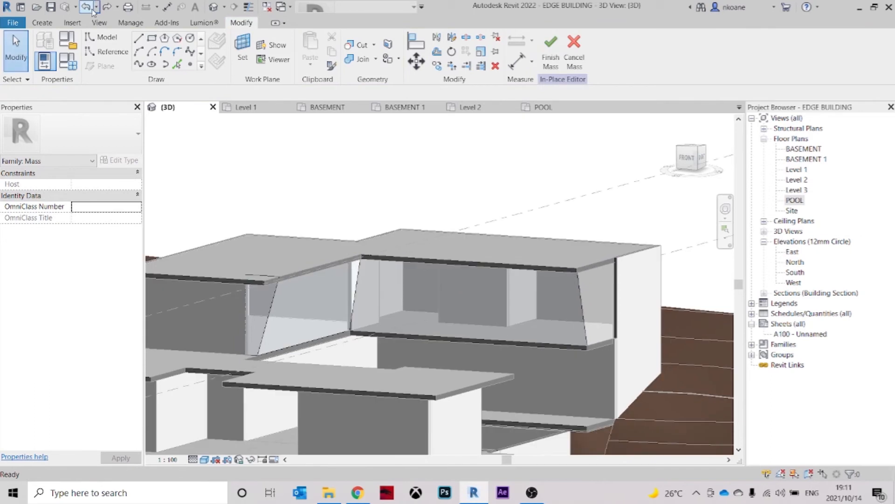
pyautogui.click(86, 8)
pyautogui.click(87, 8)
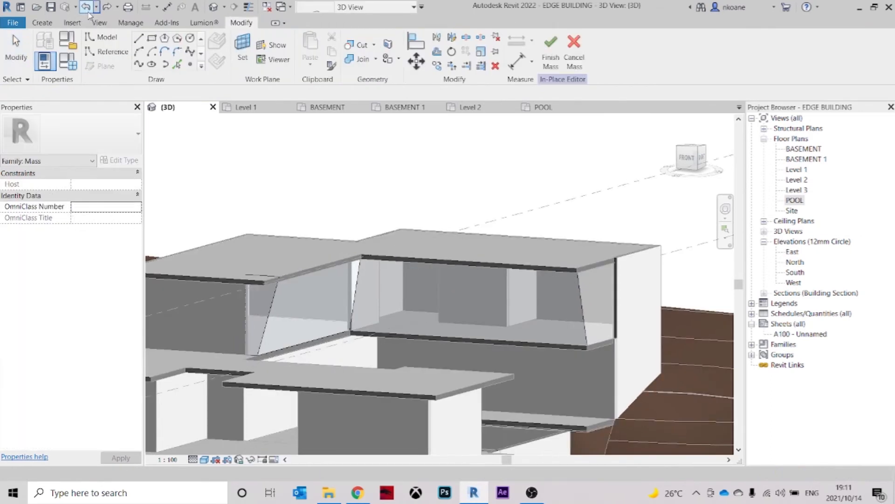
pyautogui.click(86, 8)
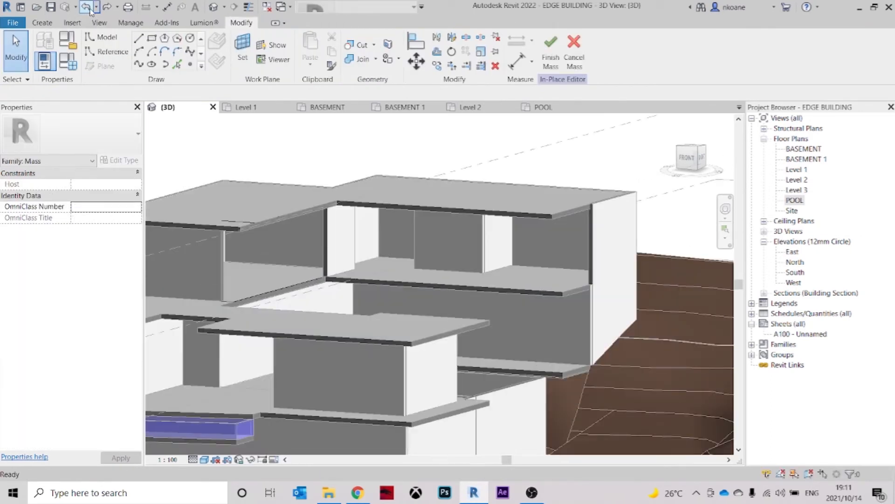
# Move the Level 3 line chain vertically down to the underside of the Level 3 floor slab
pyautogui.click(241, 220)
pyautogui.keyDown('shift'); pyautogui.moveTo(307, 236); pyautogui.dragTo(533, 194, button='middle'); pyautogui.keyUp('shift')
pyautogui.click(689, 158)
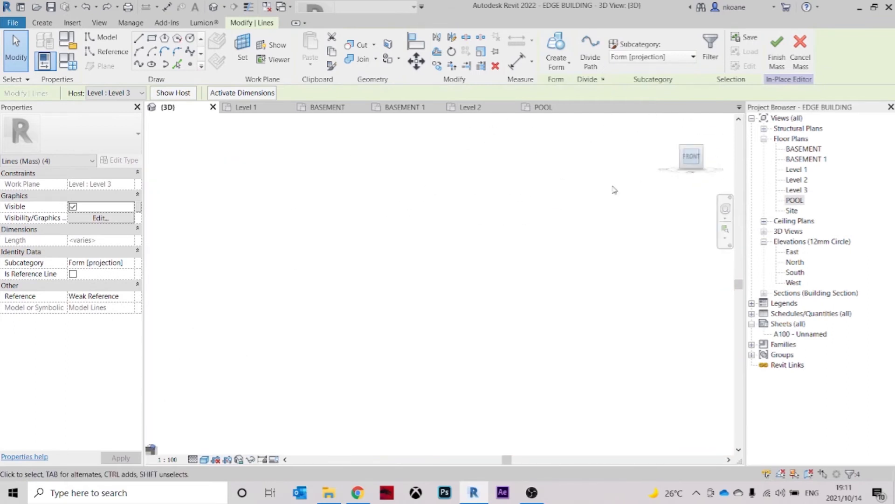
pyautogui.scroll(5, 261, 202)
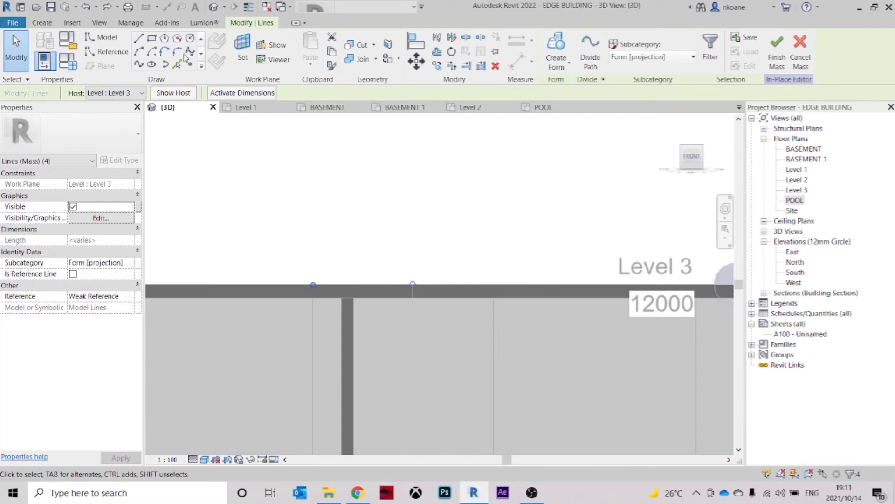
pyautogui.click(420, 65)
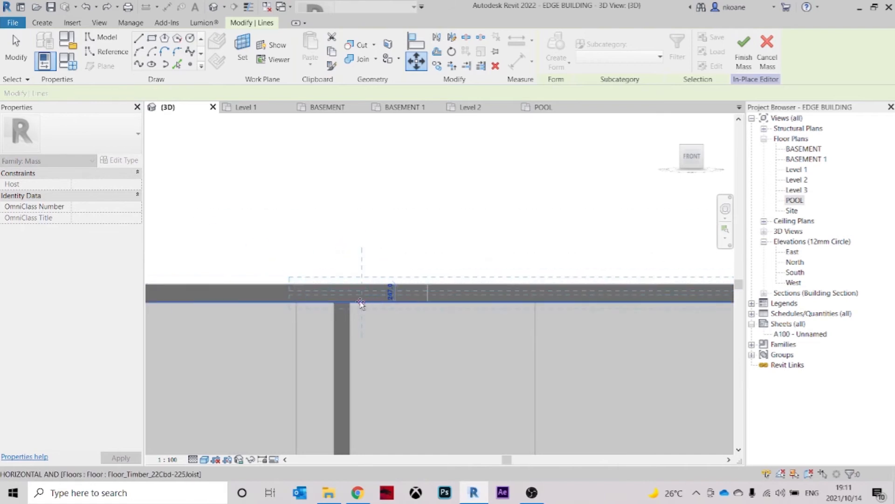
pyautogui.click(362, 303)
pyautogui.keyDown('shift'); pyautogui.moveTo(368, 238); pyautogui.dragTo(475, 308, button='middle'); pyautogui.keyUp('shift')
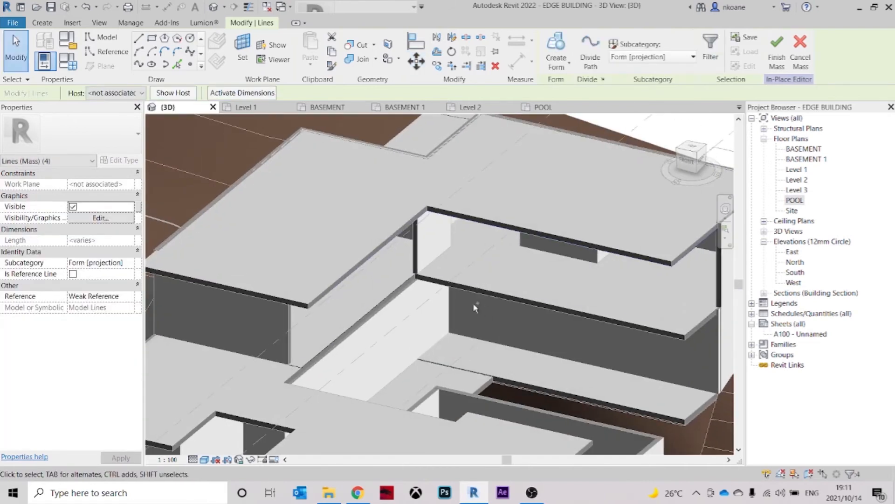
# Create the mass form between the lowered upper line chain and the Level 2 line chain, and finish the in-place mass
pyautogui.click(551, 51)
pyautogui.keyDown('shift'); pyautogui.moveTo(449, 326); pyautogui.dragTo(471, 304, button='middle'); pyautogui.keyUp('shift')
pyautogui.keyDown('shift'); pyautogui.moveTo(402, 301); pyautogui.dragTo(534, 340, button='middle'); pyautogui.keyUp('shift')
pyautogui.keyDown('shift'); pyautogui.moveTo(596, 317); pyautogui.dragTo(489, 163, button='middle'); pyautogui.keyUp('shift')
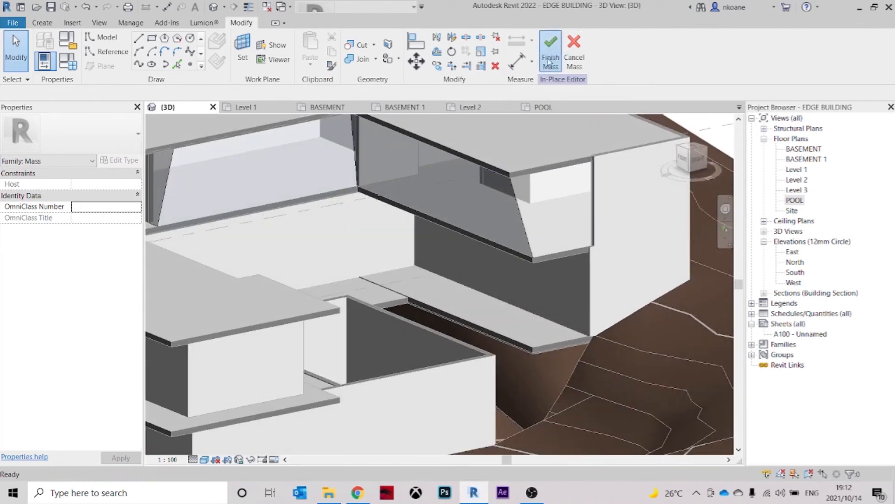
pyautogui.click(549, 62)
pyautogui.keyDown('shift'); pyautogui.moveTo(559, 298); pyautogui.dragTo(560, 263, button='middle'); pyautogui.keyUp('shift')
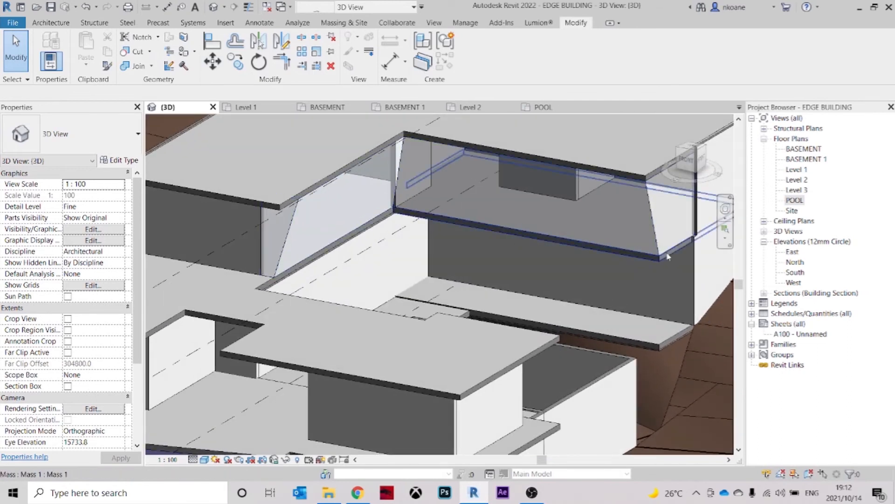
# Edit the boundary of the Level 2 floor under the front facade and add boundary lines picked from the brick walls' front and side faces
pyautogui.click(665, 260)
pyautogui.keyDown('shift'); pyautogui.moveTo(665, 260); pyautogui.dragTo(648, 308, button='middle'); pyautogui.keyUp('shift')
pyautogui.doubleClick(645, 314)
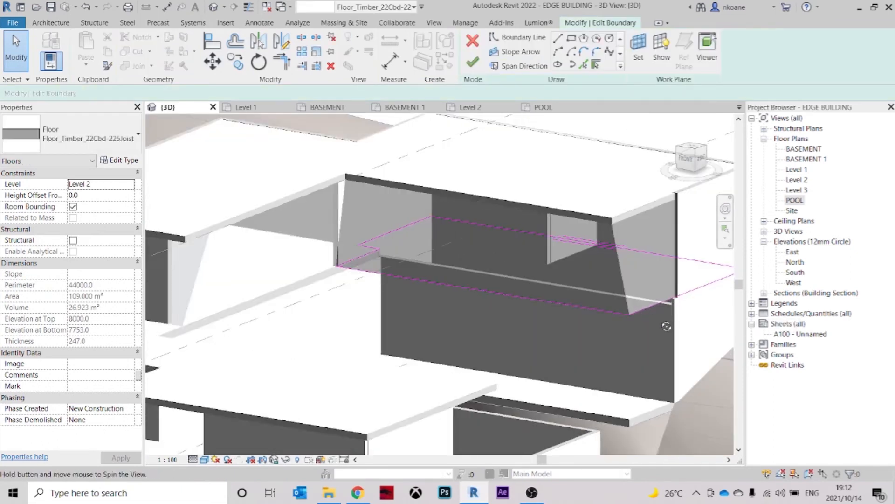
pyautogui.click(584, 65)
pyautogui.scroll(5, 667, 322)
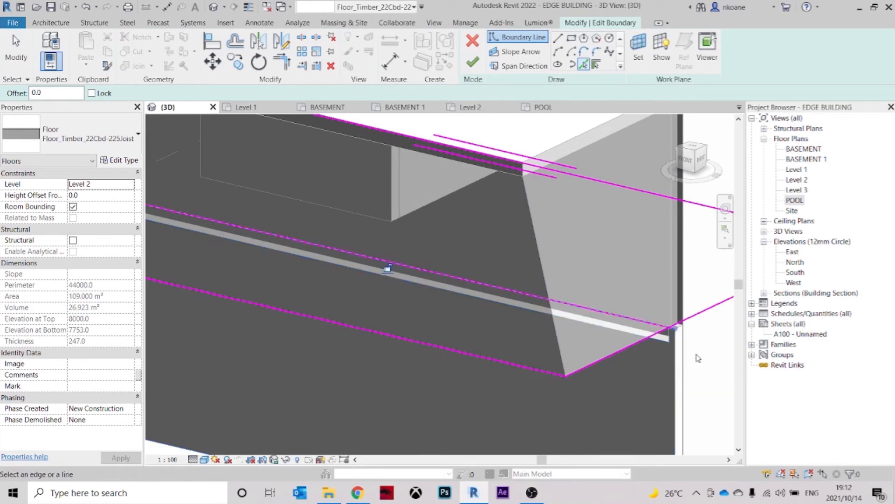
pyautogui.moveTo(698, 358); pyautogui.dragTo(616, 325, button='middle')
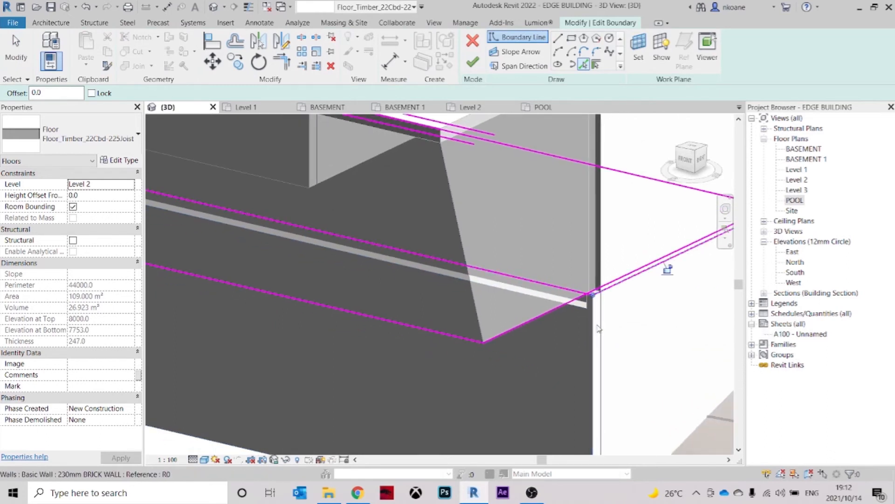
pyautogui.scroll(-5, 590, 308)
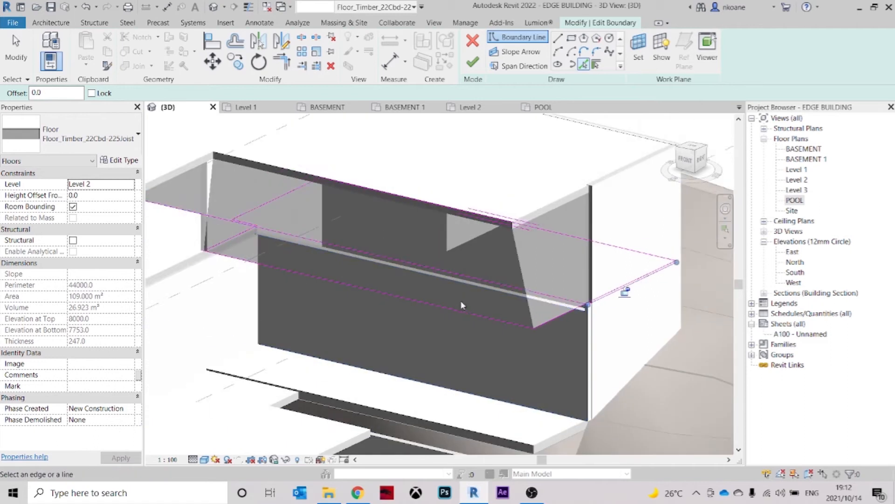
pyautogui.moveTo(586, 303); pyautogui.dragTo(452, 277, button='middle')
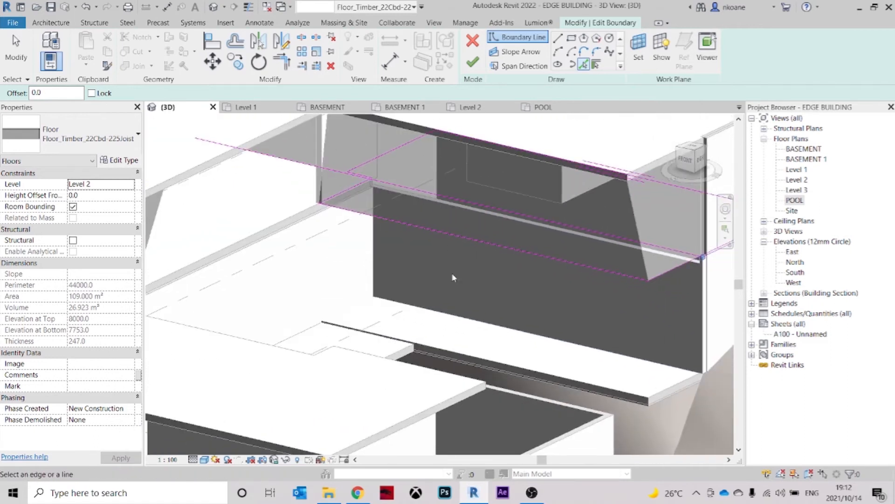
pyautogui.press('Escape')
# Change the distance of the new side boundary line so it lies farther outside the original slab side edge
pyautogui.scroll(1, 721, 276)
pyautogui.moveTo(722, 275); pyautogui.dragTo(470, 327, button='middle')
pyautogui.scroll(5, 455, 300)
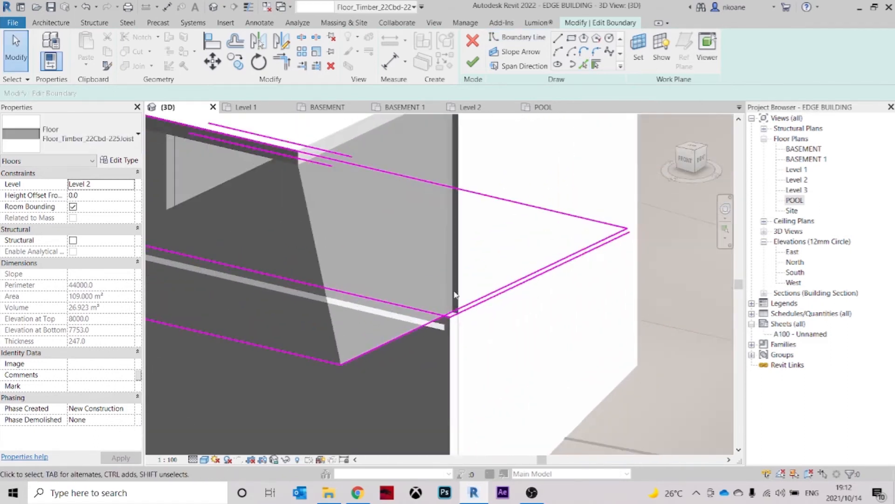
pyautogui.click(465, 313)
pyautogui.scroll(2, 465, 316)
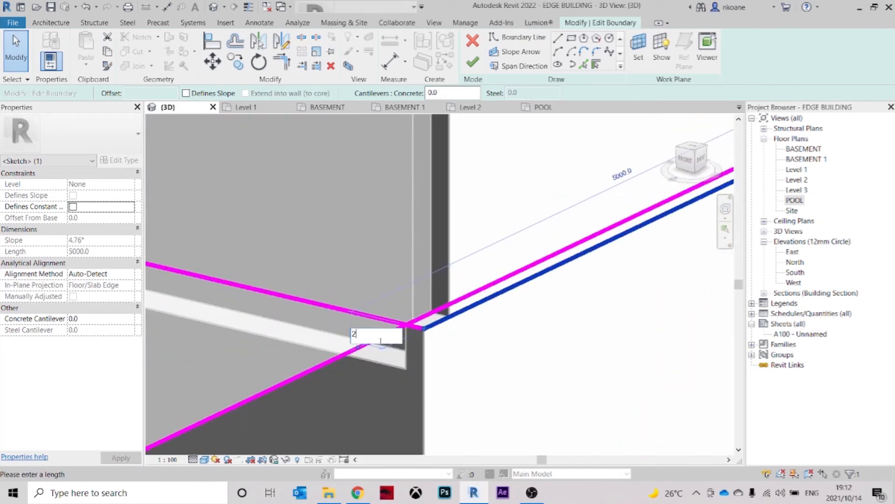
pyautogui.press('Return')
pyautogui.click(593, 351)
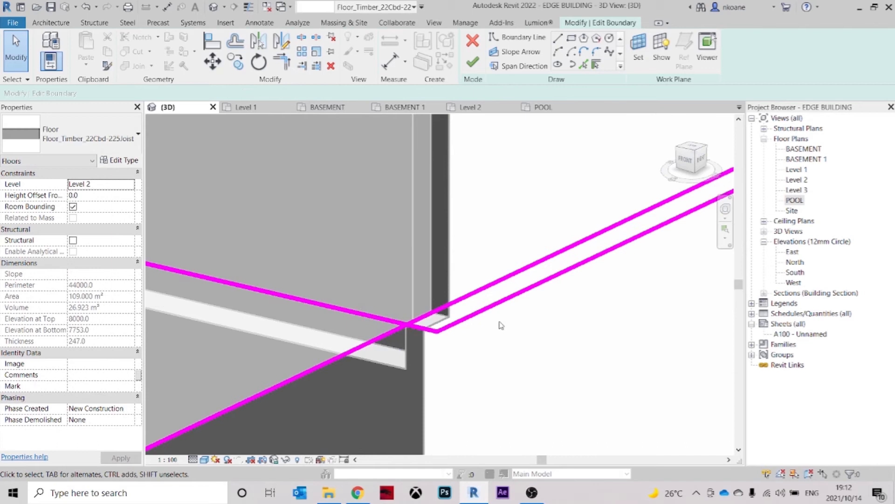
# Offset a copy of the floor's front boundary line outward by 100 mm
pyautogui.scroll(-3, 502, 324)
pyautogui.scroll(-2, 426, 356)
pyautogui.moveTo(425, 357); pyautogui.dragTo(565, 353, button='middle')
pyautogui.scroll(1, 442, 371)
pyautogui.scroll(1, 443, 371)
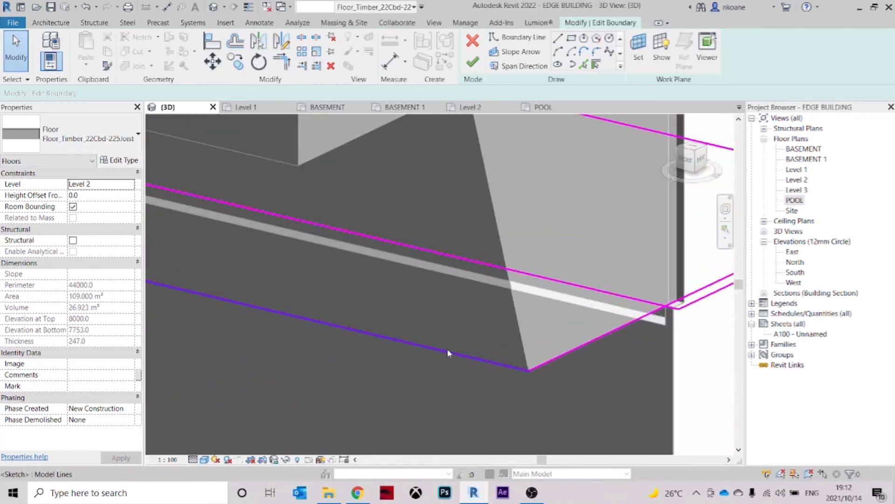
pyautogui.click(235, 42)
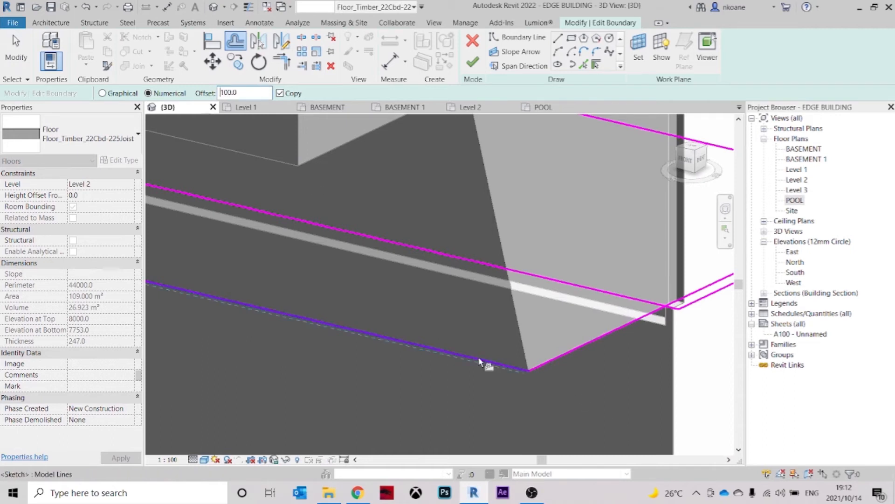
pyautogui.click(492, 368)
pyautogui.press('Escape')
# Trim the offset front line to the outer side line, and the side lines to the wall-face line to form a notch at the wall
pyautogui.press('t')
pyautogui.press('r')
pyautogui.click(511, 370)
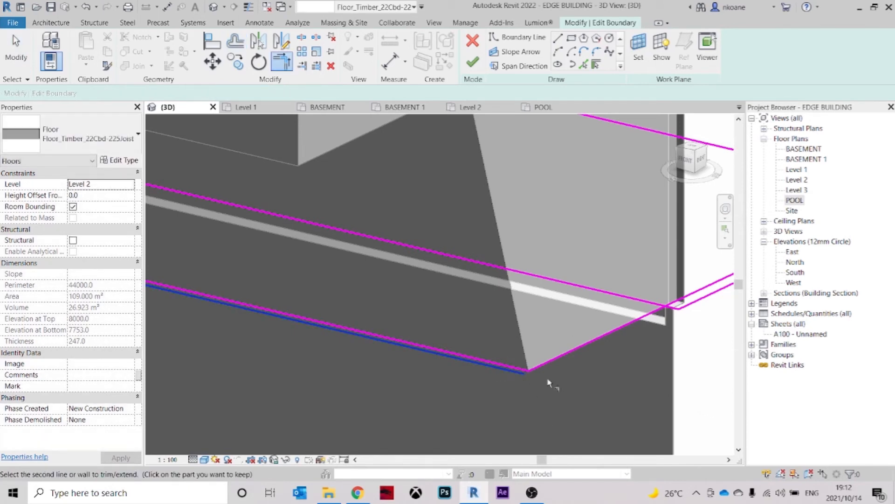
pyautogui.scroll(2, 667, 315)
pyautogui.click(666, 315)
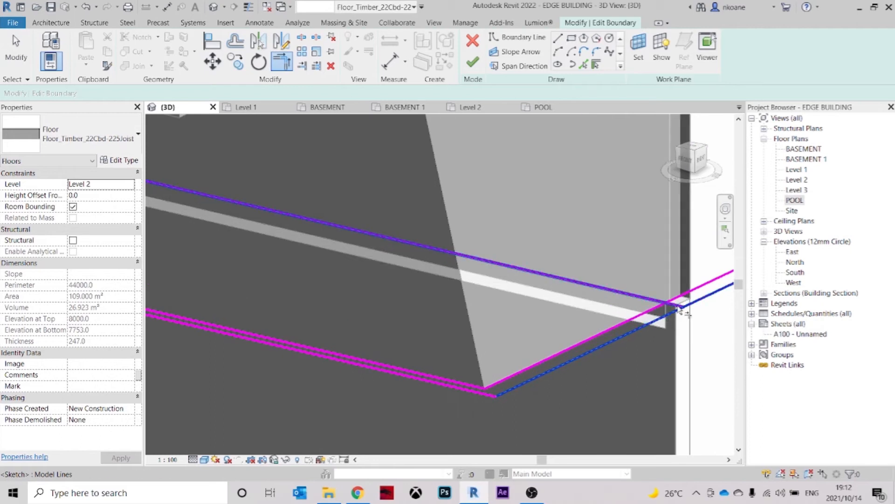
pyautogui.click(679, 307)
pyautogui.scroll(2, 677, 306)
pyautogui.click(675, 306)
pyautogui.click(677, 308)
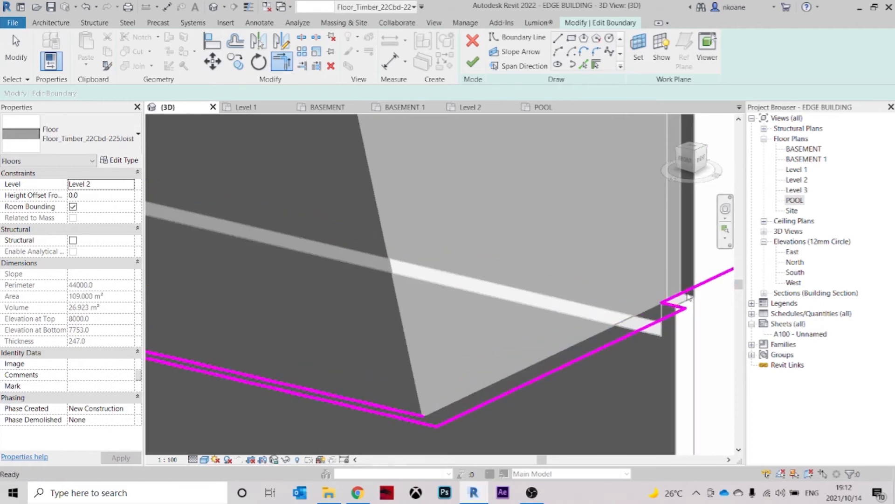
# Align the short notch line of the floor boundary with the face of the 230 mm brick wall
pyautogui.press('a')
pyautogui.press('l')
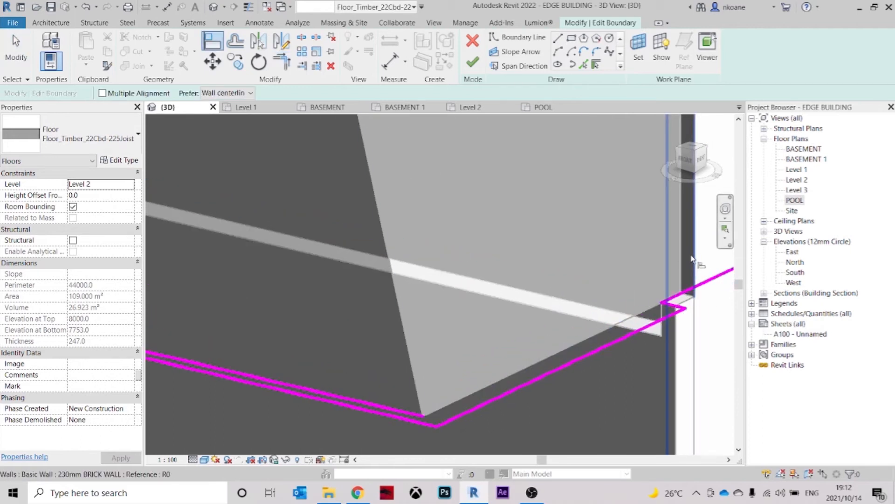
pyautogui.click(692, 259)
pyautogui.click(675, 306)
pyautogui.scroll(-4, 704, 303)
pyautogui.press('Escape')
pyautogui.press('Escape')
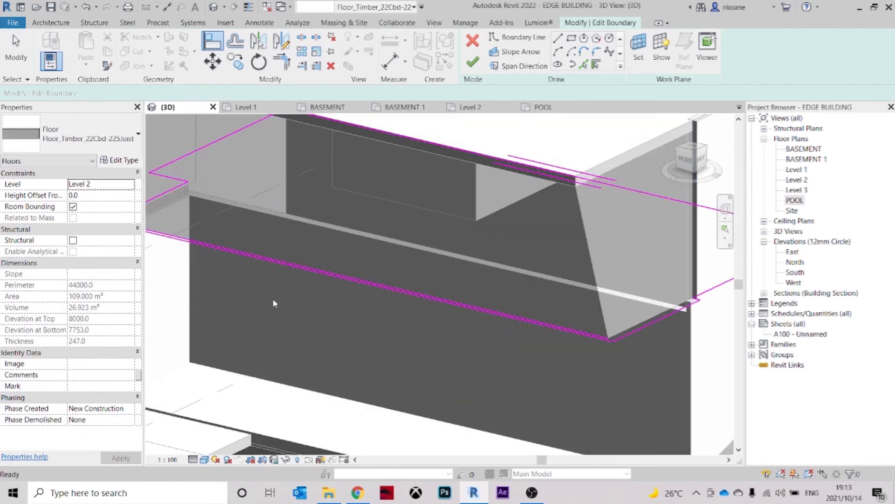
# Close the floor boundary at the inner corner beside the adjoining slab and finish the boundary edit
pyautogui.moveTo(273, 303); pyautogui.dragTo(598, 387, button='middle')
pyautogui.scroll(2, 508, 327)
pyautogui.scroll(2, 455, 322)
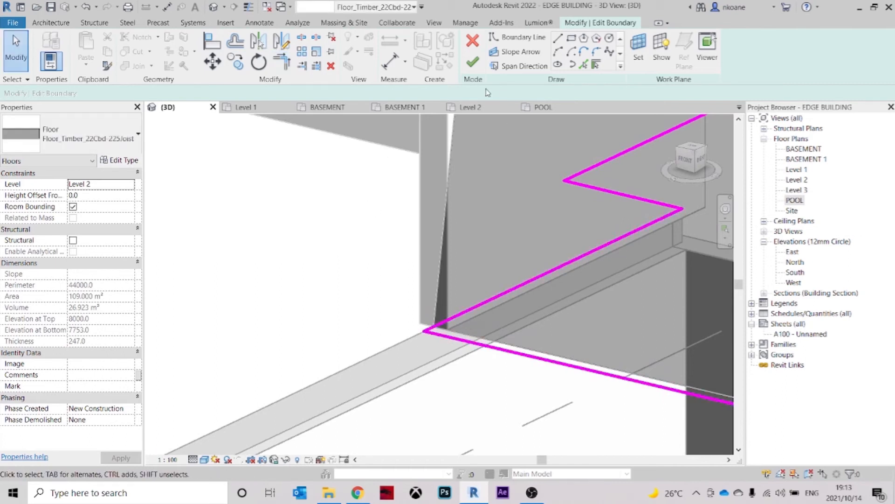
pyautogui.click(474, 65)
pyautogui.click(376, 272)
# Inspect the extended slab edge around the slanted mass and where it meets the neighbouring Level 2 floor
pyautogui.scroll(-4, 367, 280)
pyautogui.moveTo(536, 380)
pyautogui.keyDown('shift'); pyautogui.mouseDown(button='middle')
pyautogui.moveTo(530, 396)
pyautogui.moveTo(533, 388)
pyautogui.moveTo(407, 347)
pyautogui.mouseUp(button='middle'); pyautogui.keyUp('shift')
pyautogui.keyDown('shift'); pyautogui.moveTo(406, 347); pyautogui.dragTo(393, 342, button='middle'); pyautogui.keyUp('shift')
pyautogui.scroll(3, 672, 328)
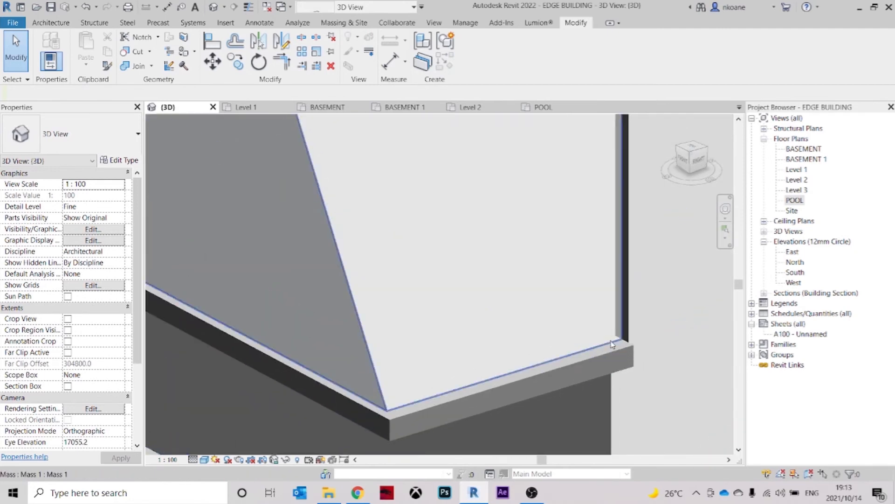
pyautogui.scroll(-4, 628, 308)
pyautogui.keyDown('shift'); pyautogui.moveTo(594, 334); pyautogui.dragTo(610, 354, button='middle'); pyautogui.keyUp('shift')
pyautogui.scroll(2, 313, 228)
pyautogui.moveTo(313, 228); pyautogui.dragTo(558, 277, button='middle')
pyautogui.scroll(2, 373, 415)
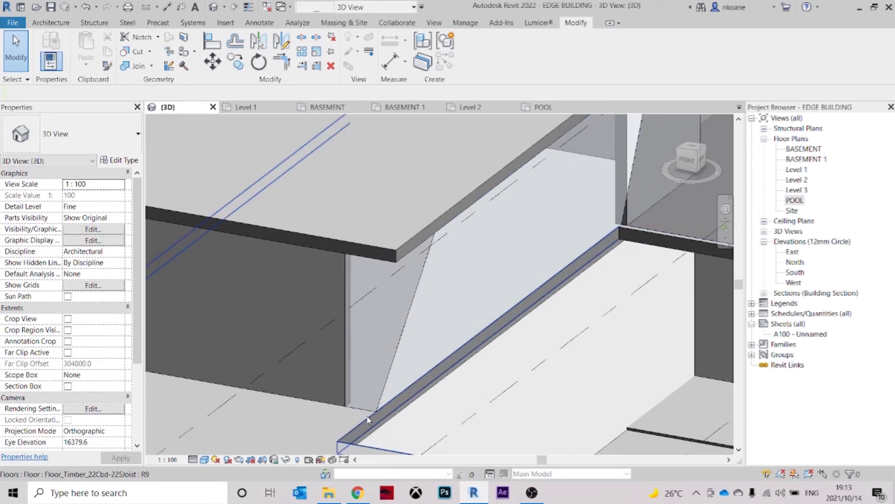
# Edit the large Level 2 floor's boundary and offset a copy of its edge along the slanted mass outward by 110 mm
pyautogui.click(367, 418)
pyautogui.doubleClick(367, 418)
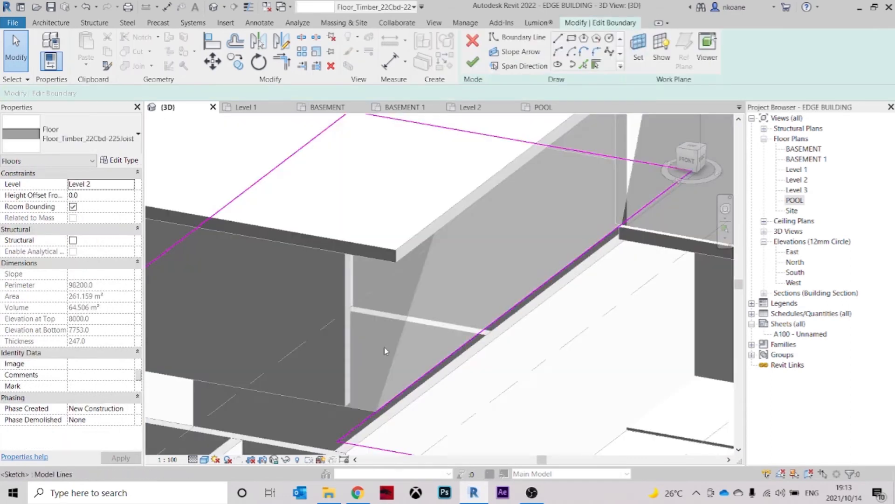
pyautogui.click(583, 66)
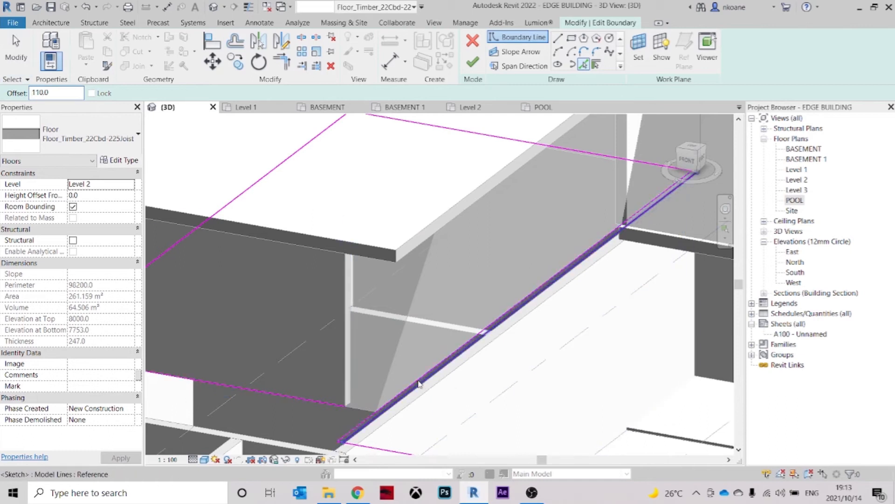
pyautogui.press('Escape')
pyautogui.moveTo(578, 310); pyautogui.dragTo(543, 308, button='middle')
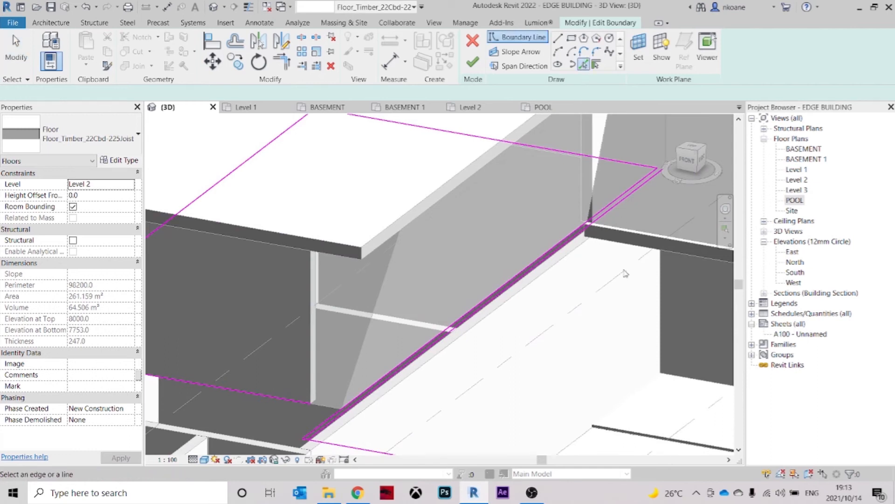
pyautogui.press('Escape')
# Trim the offset boundary line to the adjoining boundary lines at both ends of the slanted mass
pyautogui.press('t')
pyautogui.press('r')
pyautogui.scroll(4, 583, 233)
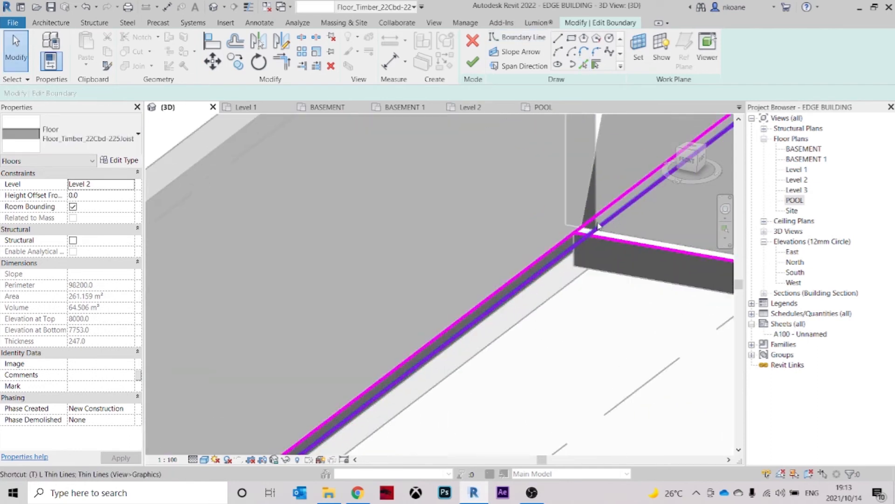
pyautogui.click(565, 244)
pyautogui.click(572, 233)
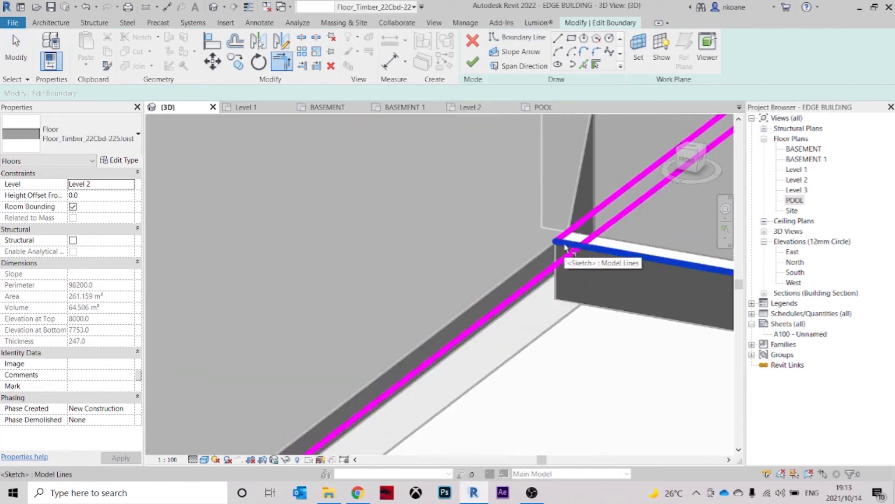
pyautogui.scroll(-3, 537, 327)
pyautogui.scroll(4, 487, 405)
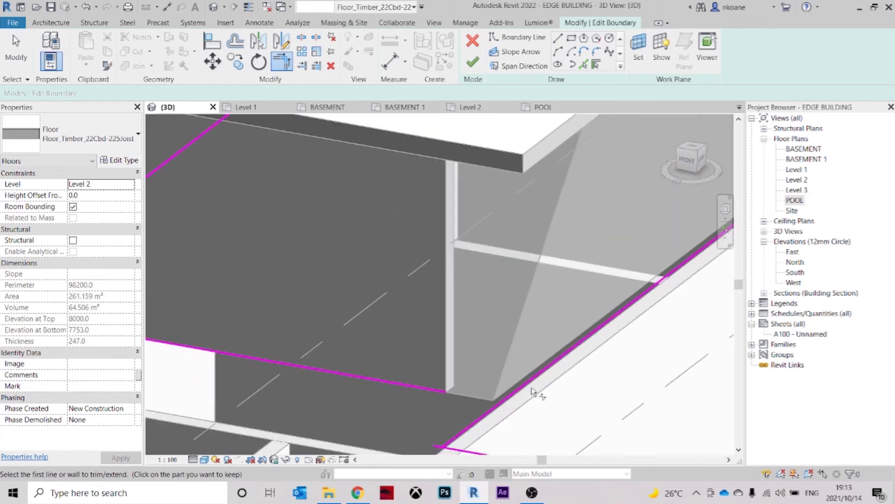
pyautogui.scroll(-3, 449, 389)
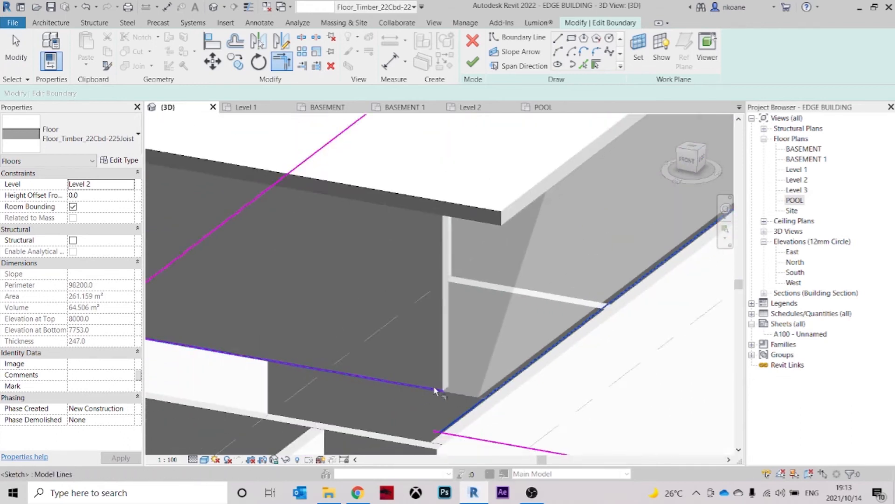
pyautogui.scroll(-3, 470, 353)
pyautogui.moveTo(470, 353); pyautogui.dragTo(443, 346, button='middle')
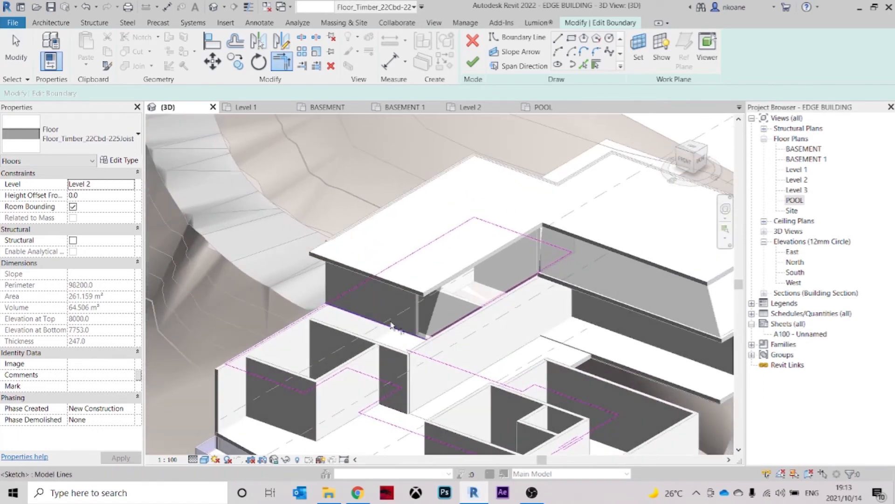
pyautogui.scroll(5, 391, 325)
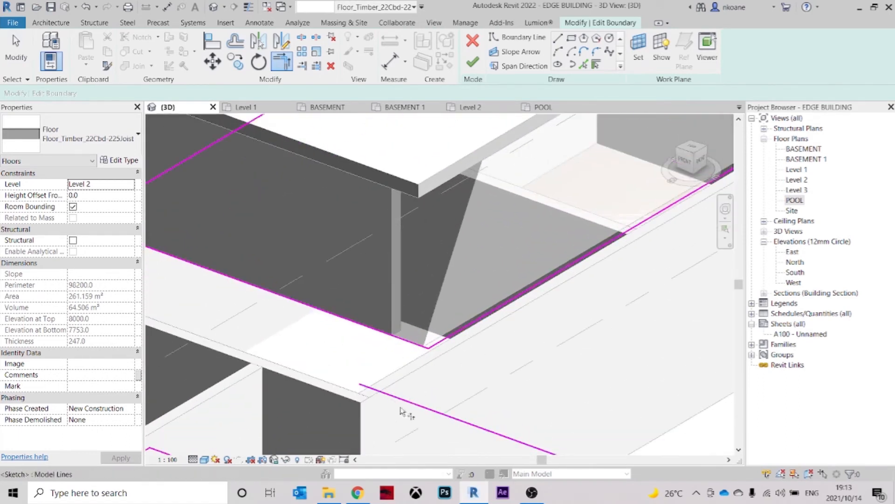
pyautogui.scroll(-3, 445, 351)
pyautogui.press('Escape')
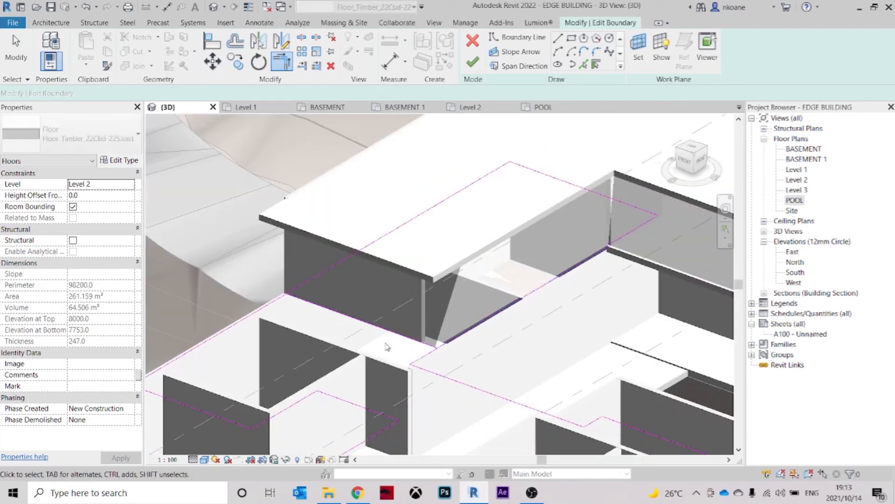
# Delete the stray boundary line along the base of the brick wall and finish the floor boundary edit
pyautogui.click(385, 333)
pyautogui.press('Delete')
pyautogui.moveTo(508, 354); pyautogui.dragTo(494, 369, button='middle')
pyautogui.click(475, 69)
pyautogui.press('Escape')
# Shift the Level 2 230 mm brick wall beside the slanted mass slightly outward toward the open slab
pyautogui.moveTo(566, 374)
pyautogui.keyDown('shift'); pyautogui.mouseDown(button='middle')
pyautogui.moveTo(558, 376)
pyautogui.moveTo(565, 356)
pyautogui.mouseUp(button='middle'); pyautogui.keyUp('shift')
pyautogui.scroll(3, 465, 371)
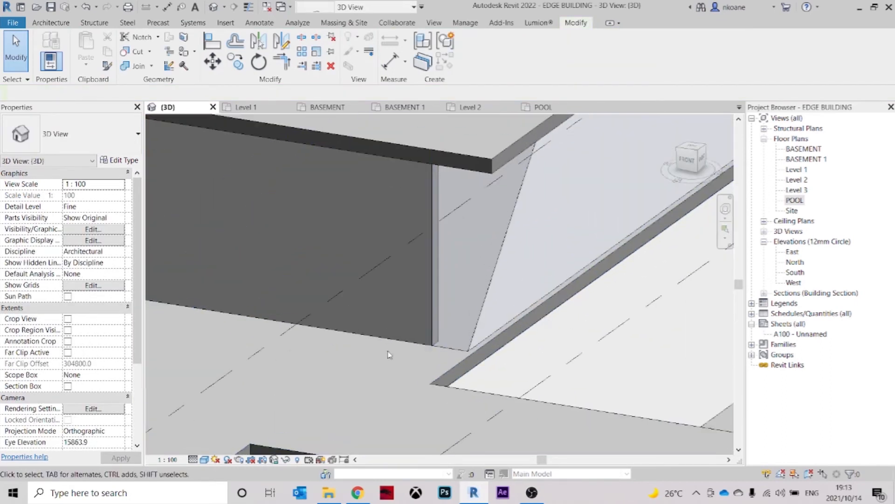
pyautogui.scroll(-3, 417, 329)
pyautogui.keyDown('shift'); pyautogui.moveTo(491, 328); pyautogui.dragTo(438, 355, button='middle'); pyautogui.keyUp('shift')
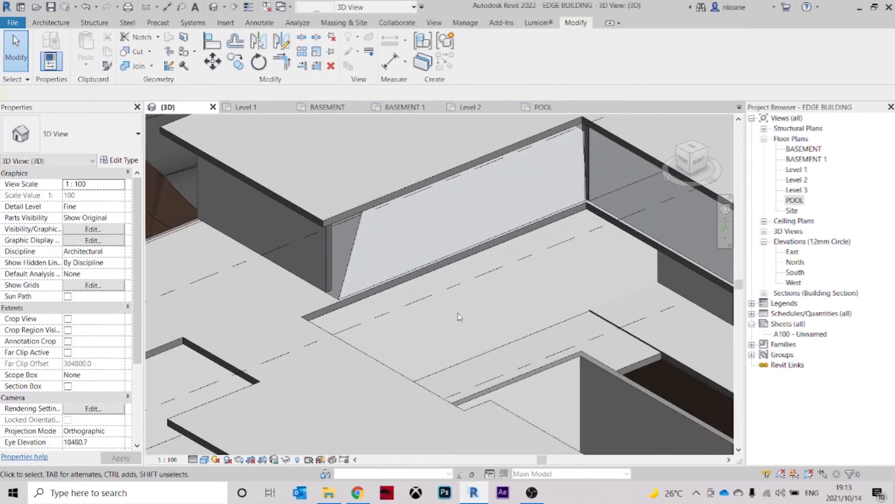
pyautogui.scroll(5, 322, 310)
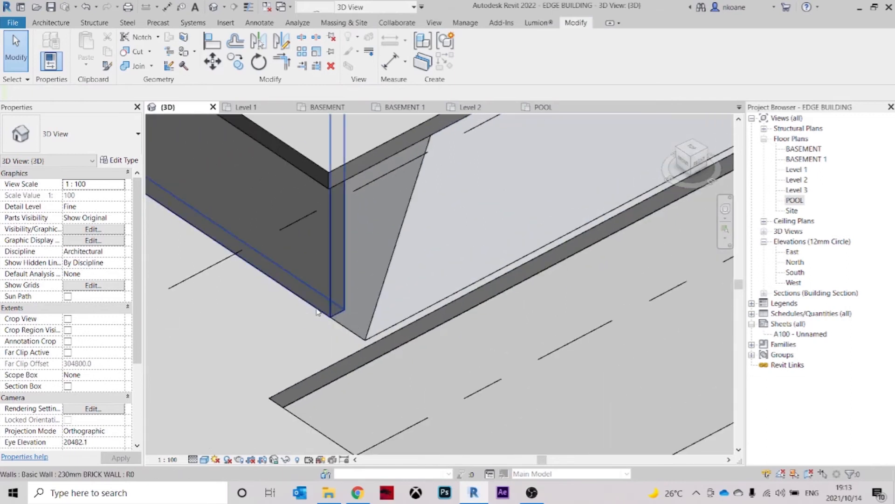
pyautogui.click(315, 309)
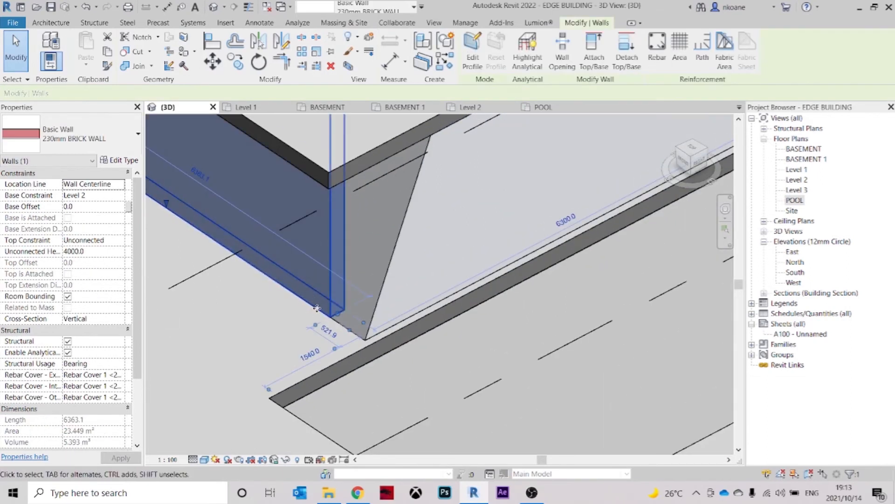
pyautogui.scroll(2, 318, 313)
pyautogui.moveTo(306, 314); pyautogui.dragTo(307, 314)
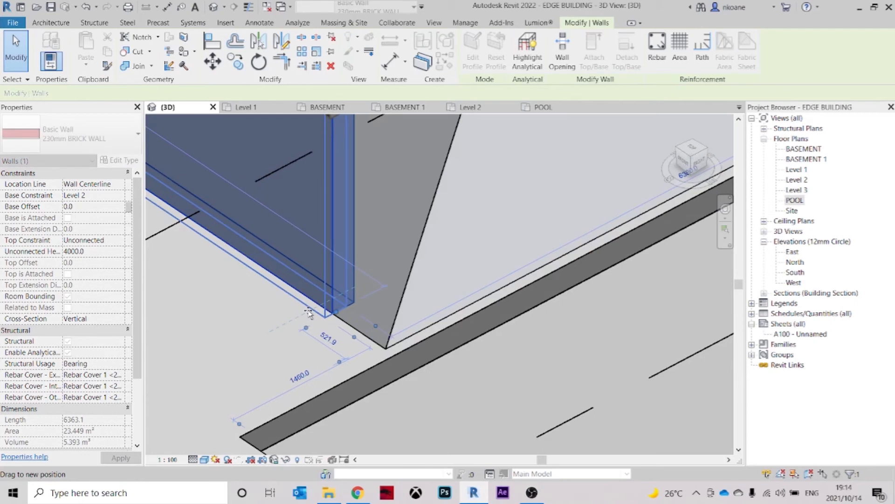
pyautogui.click(285, 307)
# Examine the slanted facade masses, slab edges and overall building form from several sides
pyautogui.scroll(-4, 285, 307)
pyautogui.scroll(-5, 513, 334)
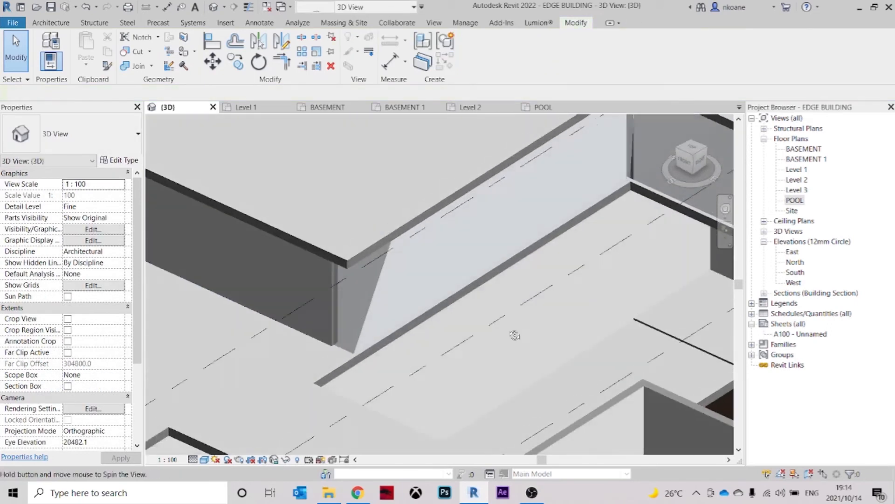
pyautogui.scroll(5, 489, 334)
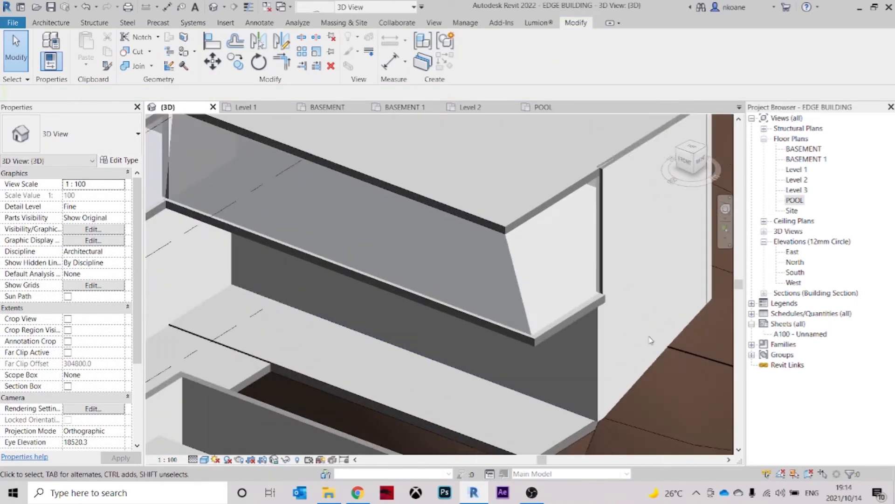
pyautogui.keyDown('shift'); pyautogui.moveTo(573, 239); pyautogui.dragTo(586, 349, button='middle'); pyautogui.keyUp('shift')
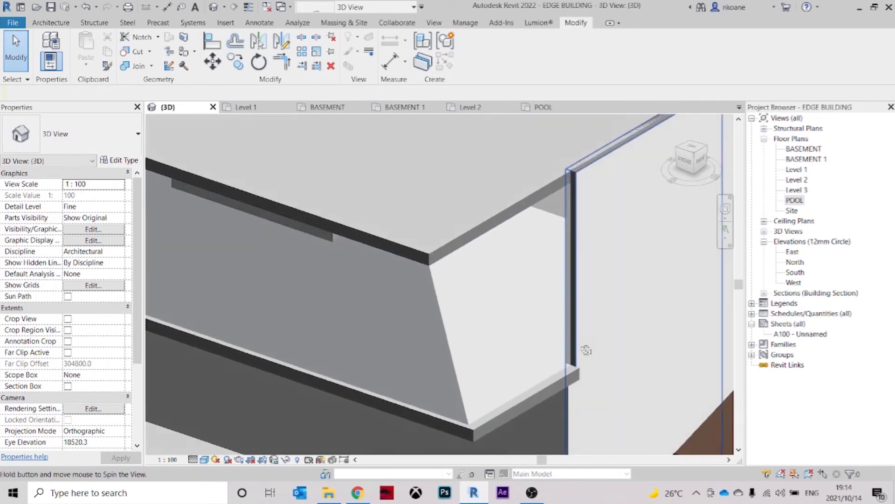
pyautogui.scroll(-5, 606, 217)
pyautogui.keyDown('shift'); pyautogui.moveTo(606, 217); pyautogui.dragTo(503, 219, button='middle'); pyautogui.keyUp('shift')
pyautogui.keyDown('shift'); pyautogui.moveTo(578, 266); pyautogui.dragTo(468, 220, button='middle'); pyautogui.keyUp('shift')
pyautogui.keyDown('shift'); pyautogui.moveTo(312, 343); pyautogui.dragTo(432, 337, button='middle'); pyautogui.keyUp('shift')
pyautogui.keyDown('shift'); pyautogui.moveTo(428, 274); pyautogui.dragTo(407, 346, button='middle'); pyautogui.keyUp('shift')
pyautogui.scroll(3, 566, 287)
pyautogui.keyDown('shift'); pyautogui.moveTo(575, 298); pyautogui.dragTo(454, 387, button='middle'); pyautogui.keyUp('shift')
pyautogui.scroll(-3, 440, 330)
# Select the 230 mm brick wall closing the front of the basement pool area
pyautogui.click(471, 347)
pyautogui.scroll(3, 485, 298)
pyautogui.scroll(-5, 492, 299)
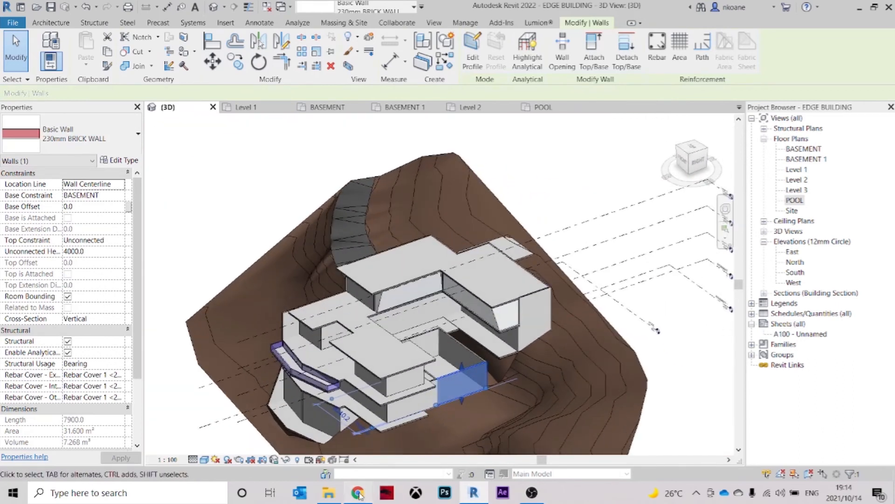
# Switch to Chrome and search Pinterest for infinity pool
pyautogui.click(358, 493)
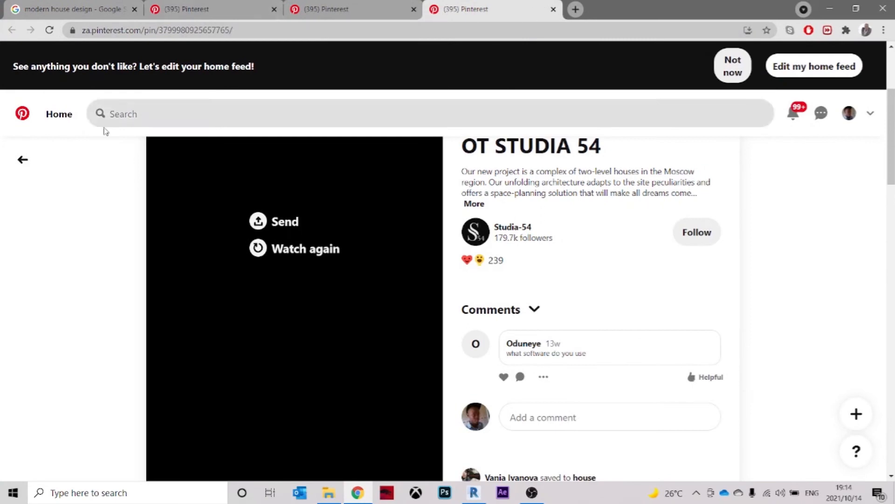
pyautogui.click(156, 117)
pyautogui.write('IN')
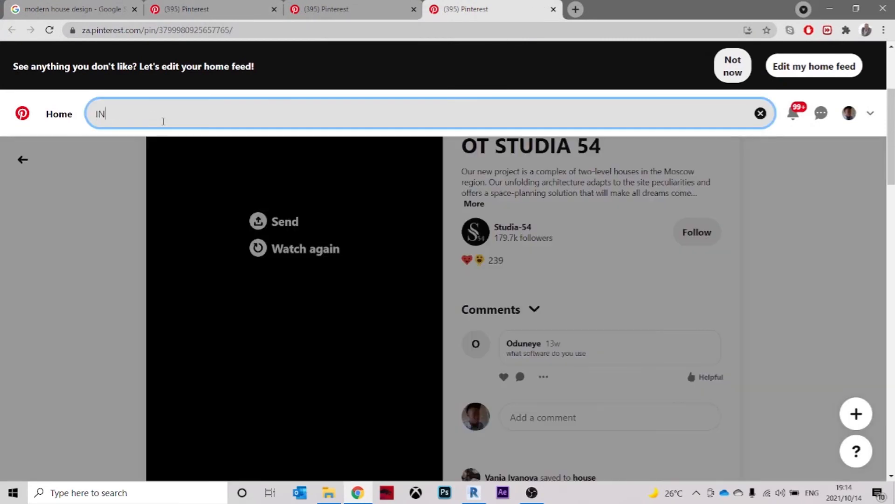
pyautogui.write('FINITY')
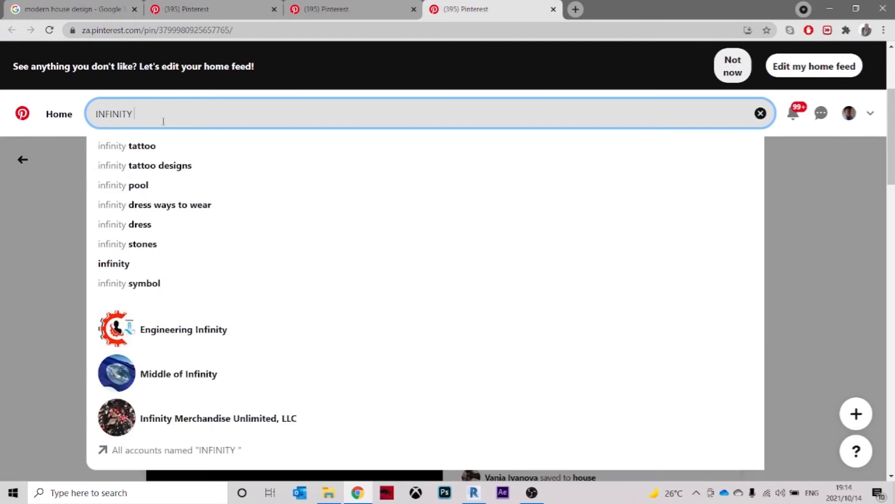
pyautogui.click(145, 185)
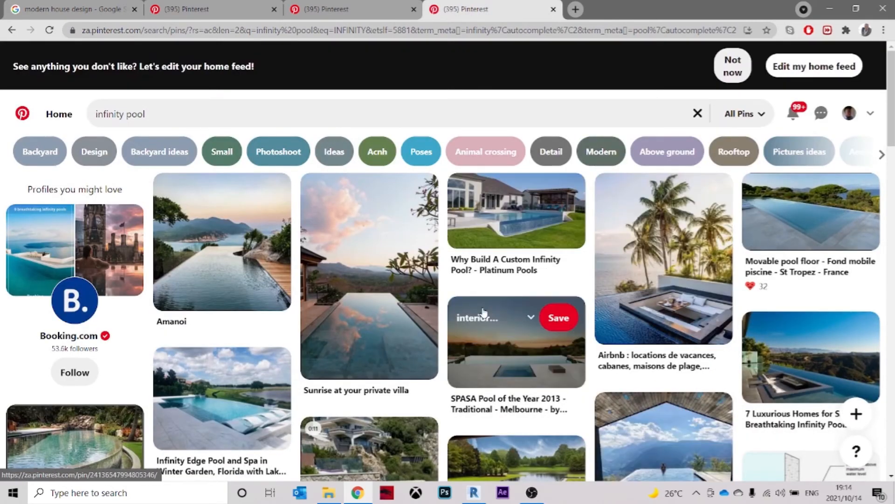
# View the pin on luxurious homes with infinity pools and a related overflow-edge pool pin, then return to Revit
pyautogui.scroll(-1, 784, 314)
pyautogui.click(813, 319)
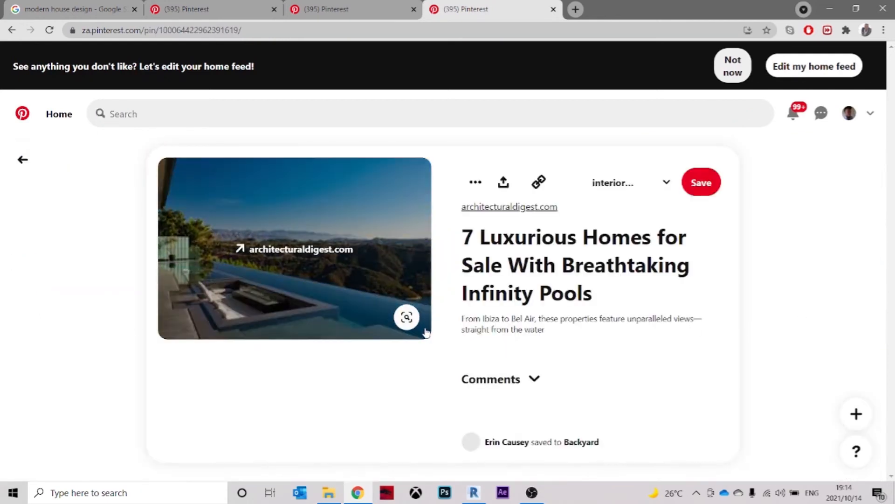
pyautogui.scroll(-8, 407, 317)
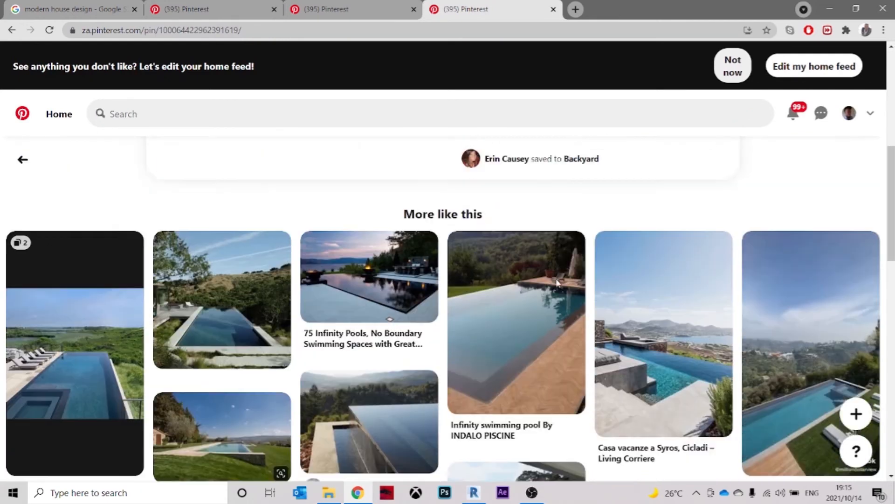
pyautogui.click(382, 392)
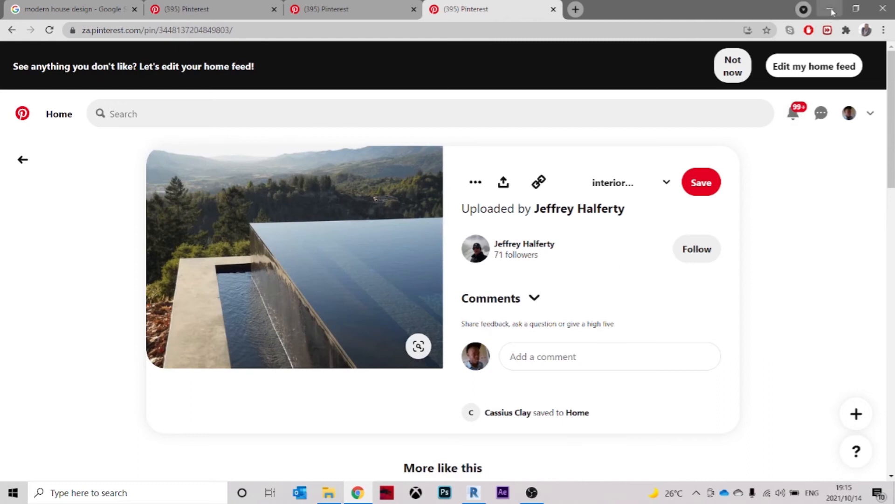
pyautogui.click(831, 12)
# From the top view, copy the selected 230 mm brick wall about 1300 mm inward into the pool area
pyautogui.keyDown('shift'); pyautogui.moveTo(582, 298); pyautogui.dragTo(531, 396, button='middle'); pyautogui.keyUp('shift')
pyautogui.click(693, 152)
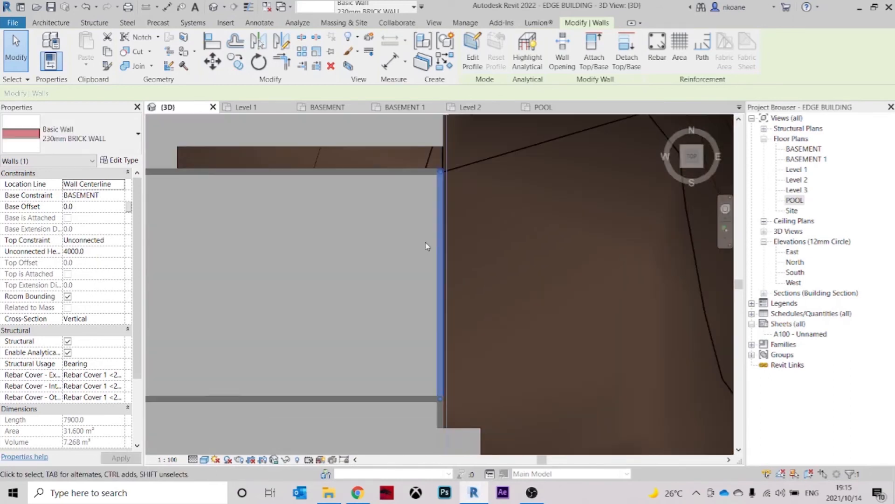
pyautogui.scroll(3, 578, 183)
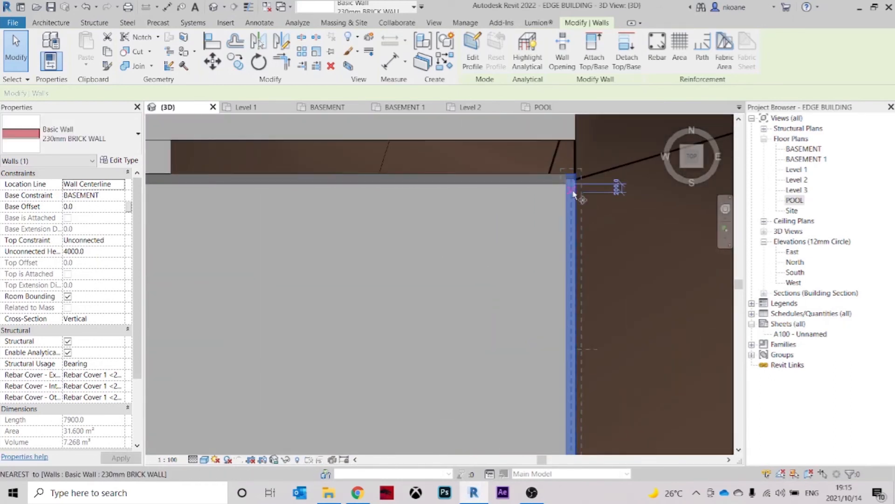
pyautogui.press('c')
pyautogui.press('o')
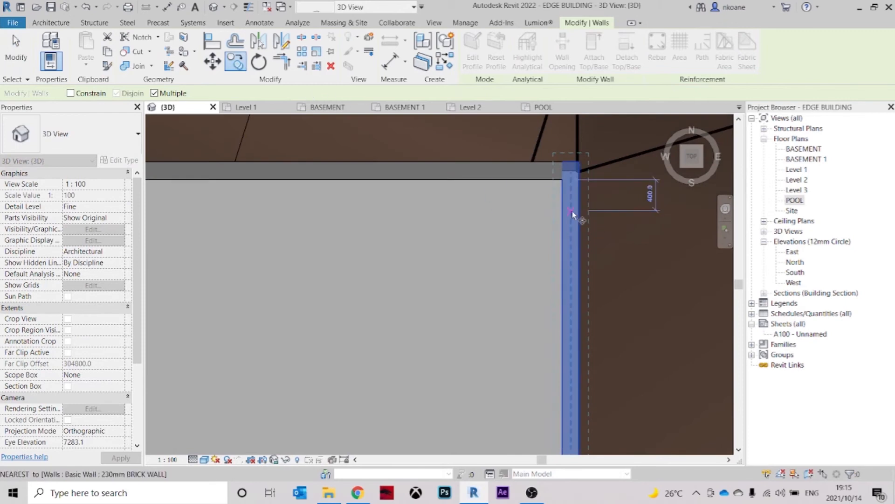
pyautogui.click(471, 213)
pyautogui.press('Escape')
# Nudge the copied inner pool wall slightly within the pool area
pyautogui.scroll(-4, 506, 205)
pyautogui.keyDown('shift'); pyautogui.moveTo(541, 307); pyautogui.dragTo(517, 290, button='middle'); pyautogui.keyUp('shift')
pyautogui.click(520, 288)
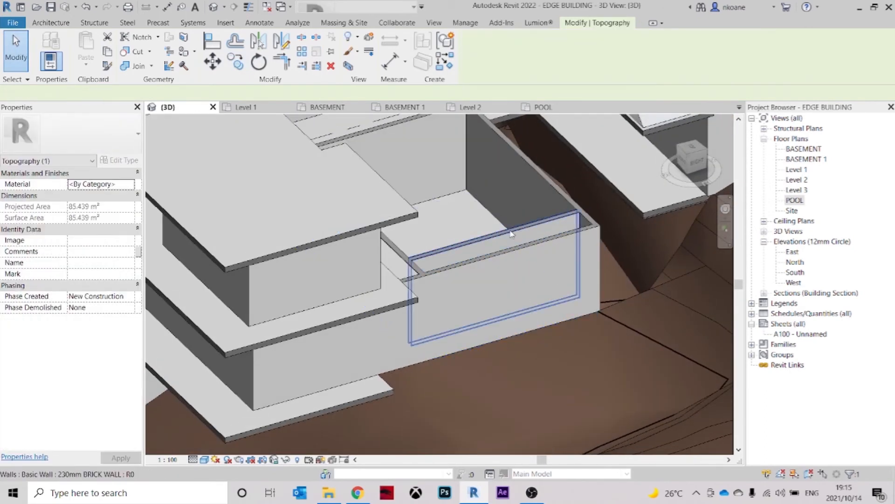
pyautogui.click(512, 234)
pyautogui.keyDown('shift'); pyautogui.moveTo(512, 234); pyautogui.dragTo(501, 254, button='middle'); pyautogui.keyUp('shift')
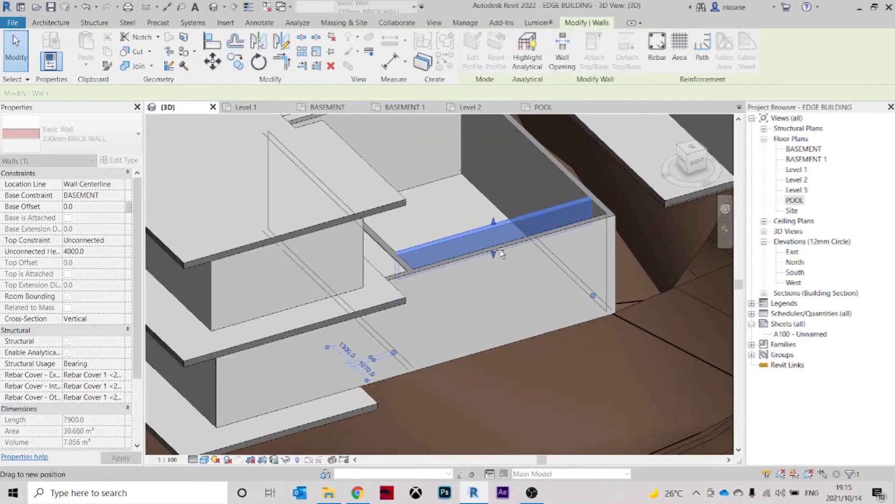
pyautogui.moveTo(502, 256); pyautogui.dragTo(502, 255)
pyautogui.keyDown('shift'); pyautogui.moveTo(528, 292); pyautogui.dragTo(573, 358, button='middle'); pyautogui.keyUp('shift')
pyautogui.press('Escape')
# Lower the top of the outer front pool wall below the inner wall to form the infinity edge
pyautogui.scroll(-1, 530, 222)
pyautogui.moveTo(530, 221)
pyautogui.keyDown('shift'); pyautogui.mouseDown(button='middle')
pyautogui.moveTo(516, 183)
pyautogui.moveTo(531, 225)
pyautogui.moveTo(514, 226)
pyautogui.mouseUp(button='middle'); pyautogui.keyUp('shift')
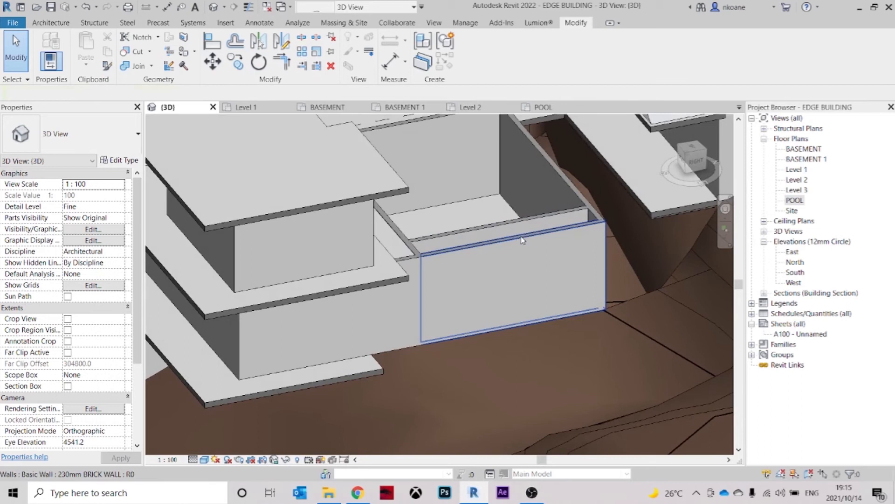
pyautogui.click(523, 240)
pyautogui.scroll(2, 513, 240)
pyautogui.moveTo(512, 257); pyautogui.dragTo(515, 284)
pyautogui.scroll(1, 525, 280)
pyautogui.keyDown('shift'); pyautogui.moveTo(525, 280); pyautogui.dragTo(541, 212, button='middle'); pyautogui.keyUp('shift')
pyautogui.click(600, 264)
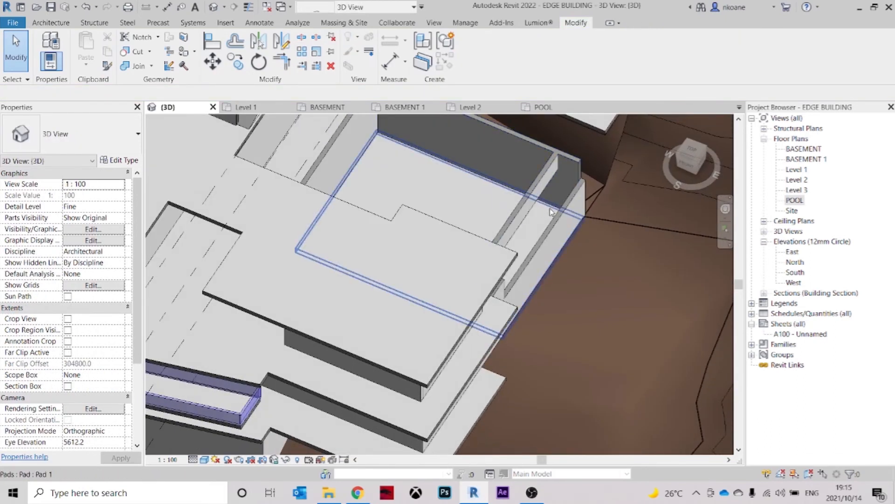
# Examine the pad, walls and floors around the overflow channel between the inner and outer front pool walls
pyautogui.press('Escape')
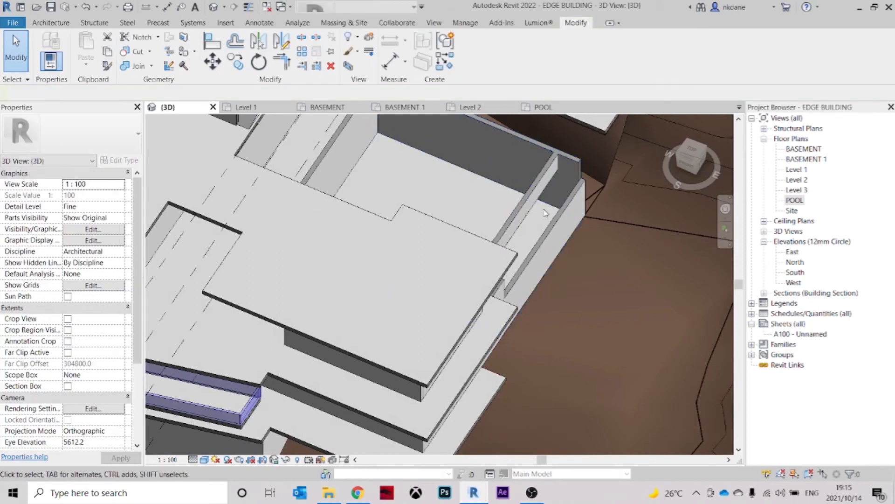
pyautogui.click(550, 208)
pyautogui.keyDown('shift'); pyautogui.moveTo(550, 209); pyautogui.dragTo(531, 276, button='middle'); pyautogui.keyUp('shift')
pyautogui.press('Escape')
pyautogui.click(469, 277)
pyautogui.press('Escape')
pyautogui.click(499, 208)
pyautogui.press('Escape')
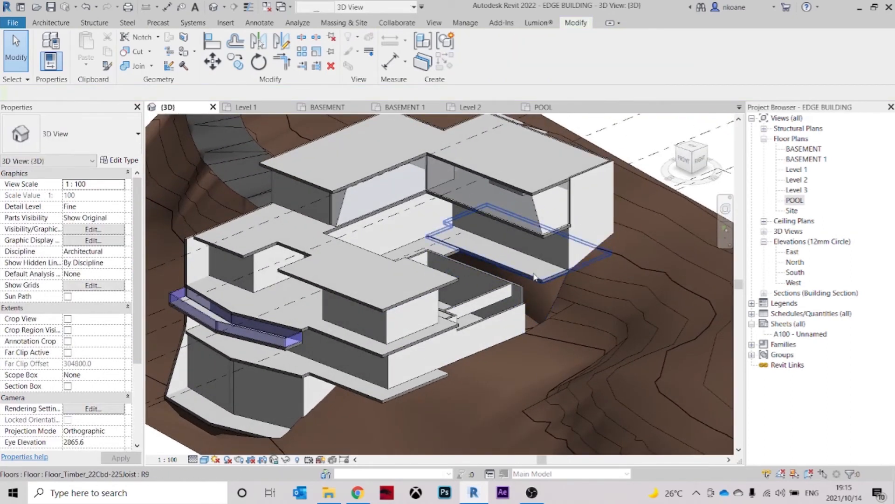
# Copy the Level 1 timber floor beside the pool to a free position over the pool area
pyautogui.click(449, 254)
pyautogui.keyDown('shift'); pyautogui.moveTo(567, 322); pyautogui.dragTo(429, 201, button='middle'); pyautogui.keyUp('shift')
pyautogui.click(242, 69)
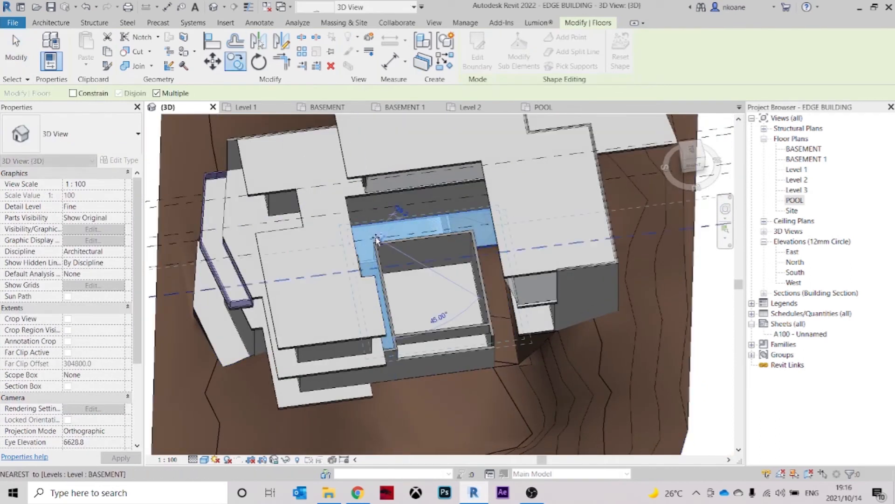
pyautogui.click(418, 276)
pyautogui.press('Escape')
pyautogui.keyDown('shift'); pyautogui.moveTo(480, 352); pyautogui.dragTo(506, 291, button='middle'); pyautogui.keyUp('shift')
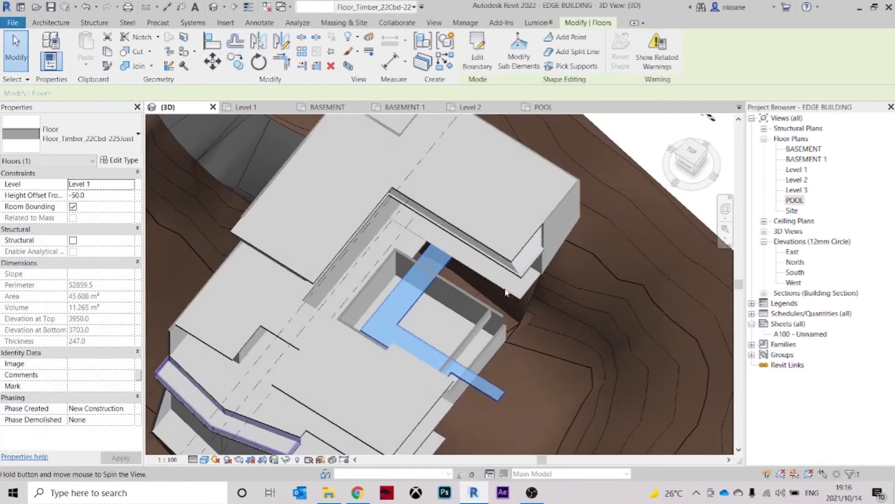
# Open the copied floor's boundary for editing in the top view and delete its existing outline
pyautogui.click(477, 50)
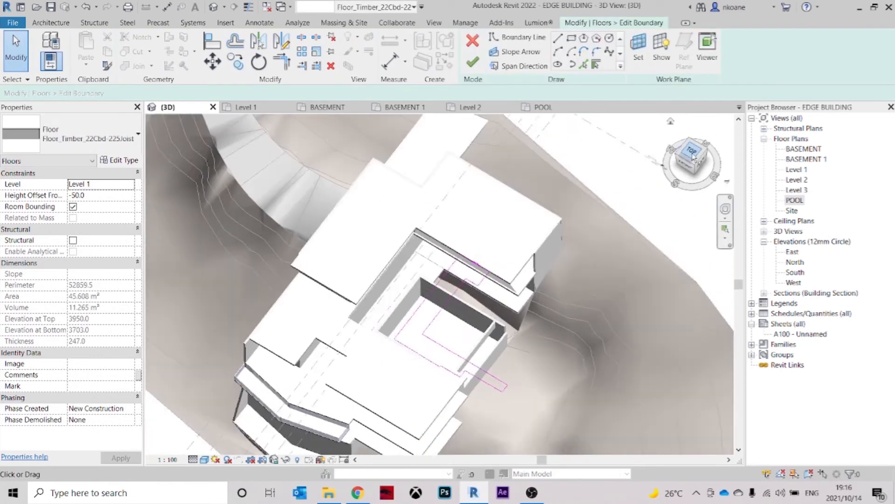
pyautogui.click(693, 154)
pyautogui.scroll(3, 467, 334)
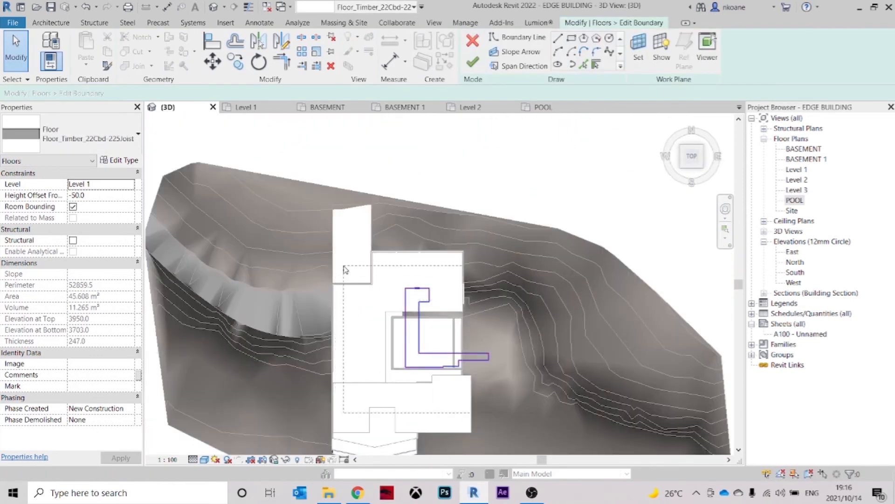
pyautogui.scroll(4, 447, 353)
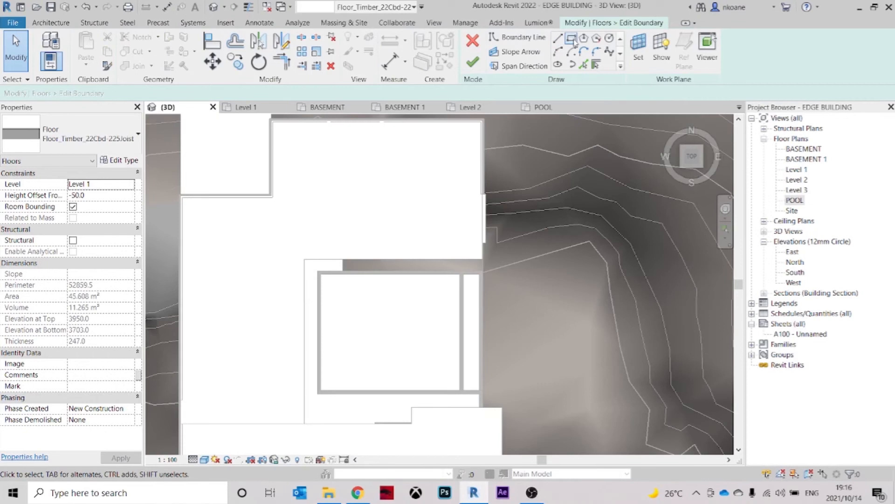
# Sketch a rectangular floor boundary over the channel between the inner and outer front pool walls and finish the sketch
pyautogui.scroll(4, 484, 296)
pyautogui.click(476, 221)
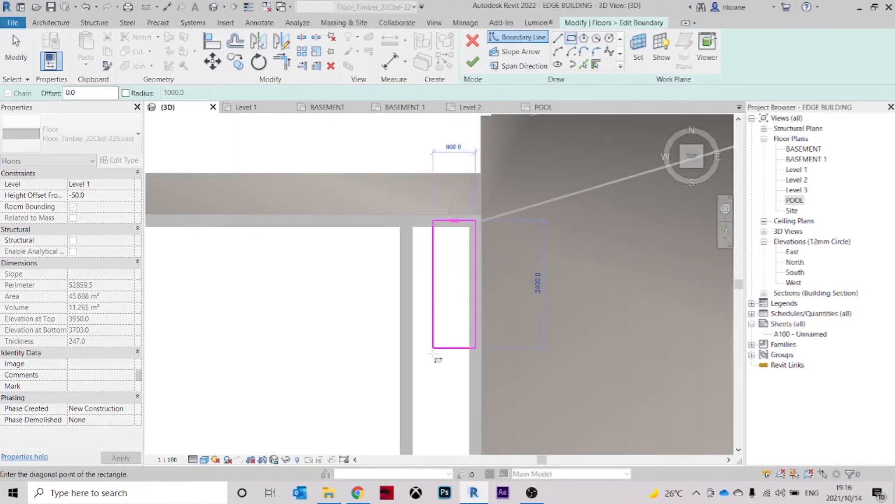
pyautogui.scroll(-1, 437, 368)
pyautogui.moveTo(457, 443); pyautogui.dragTo(472, 217, button='middle')
pyautogui.scroll(3, 447, 275)
pyautogui.click(420, 332)
pyautogui.scroll(-3, 483, 330)
pyautogui.keyDown('shift'); pyautogui.moveTo(487, 330); pyautogui.dragTo(404, 142, button='middle'); pyautogui.keyUp('shift')
pyautogui.click(472, 62)
# Try to align the channel floor's top with the bottom of the inner pool wall
pyautogui.keyDown('shift'); pyautogui.moveTo(621, 253); pyautogui.dragTo(554, 245, button='middle'); pyautogui.keyUp('shift')
pyautogui.scroll(3, 554, 246)
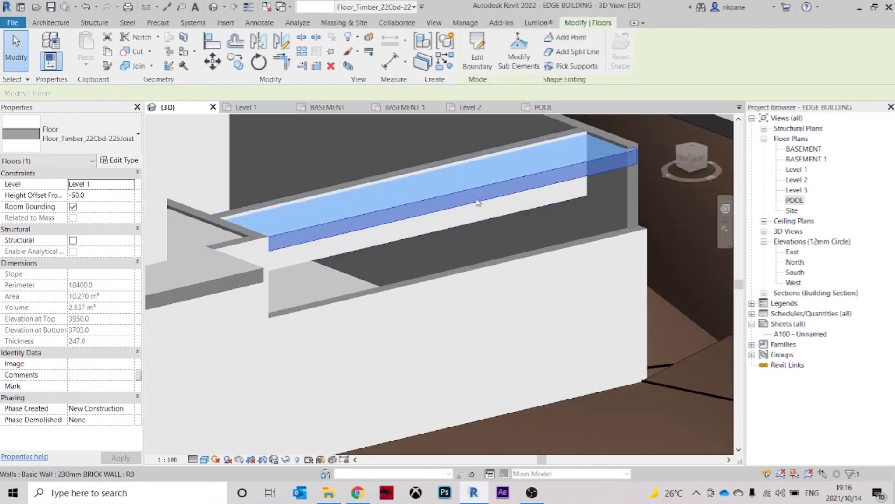
pyautogui.click(214, 46)
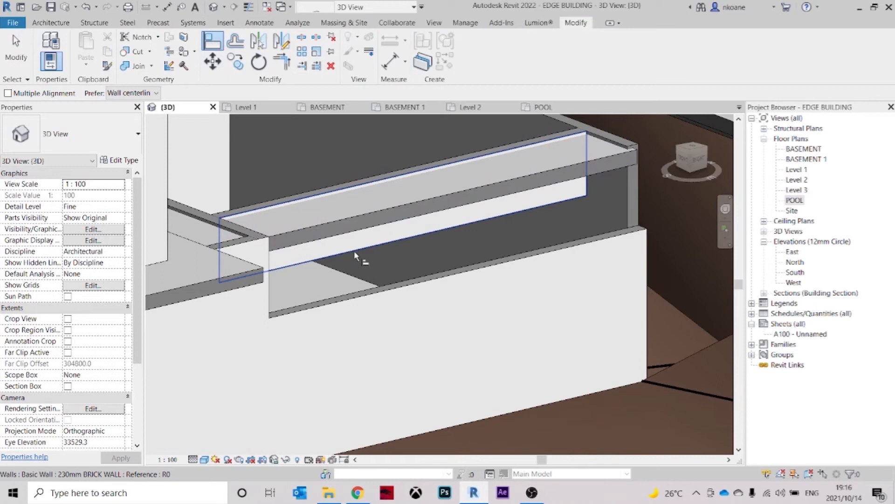
pyautogui.click(368, 220)
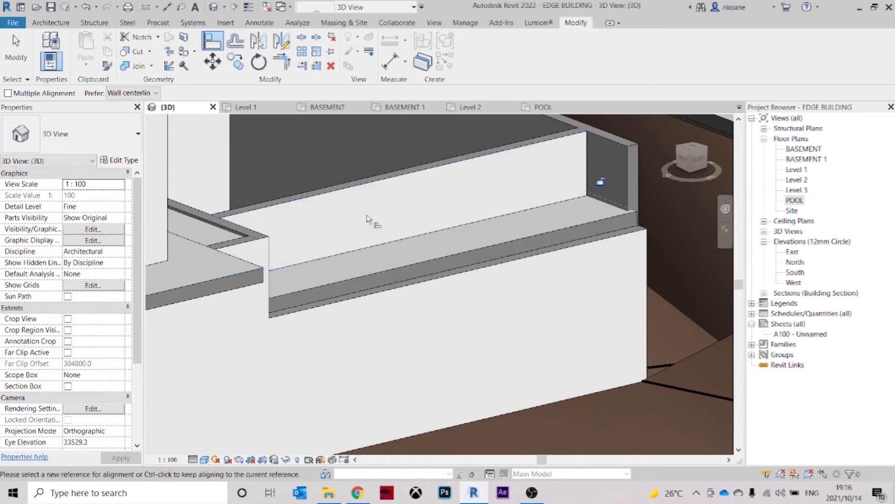
pyautogui.keyDown('shift'); pyautogui.moveTo(476, 255); pyautogui.dragTo(407, 231, button='middle'); pyautogui.keyUp('shift')
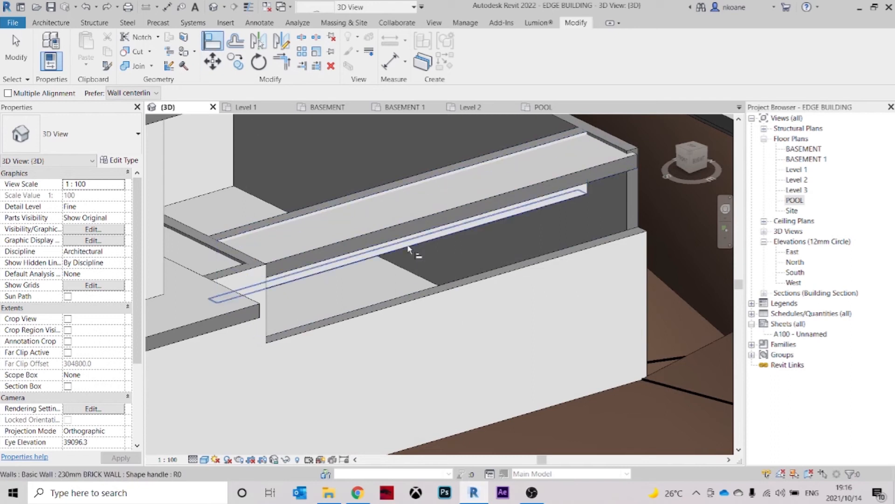
# Align the underside of the channel floor with the underside of the inner pool wall
pyautogui.click(408, 248)
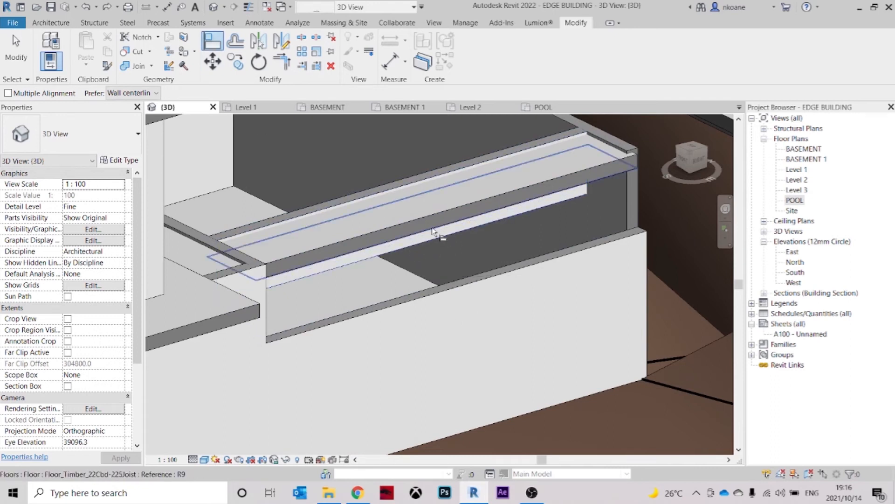
pyautogui.moveTo(607, 261)
pyautogui.keyDown('shift'); pyautogui.mouseDown(button='middle')
pyautogui.moveTo(565, 309)
pyautogui.moveTo(614, 249)
pyautogui.mouseUp(button='middle'); pyautogui.keyUp('shift')
pyautogui.keyDown('shift'); pyautogui.moveTo(574, 288); pyautogui.dragTo(459, 259, button='middle'); pyautogui.keyUp('shift')
pyautogui.press('Escape')
pyautogui.press('Escape')
pyautogui.keyDown('shift'); pyautogui.moveTo(520, 306); pyautogui.dragTo(509, 320, button='middle'); pyautogui.keyUp('shift')
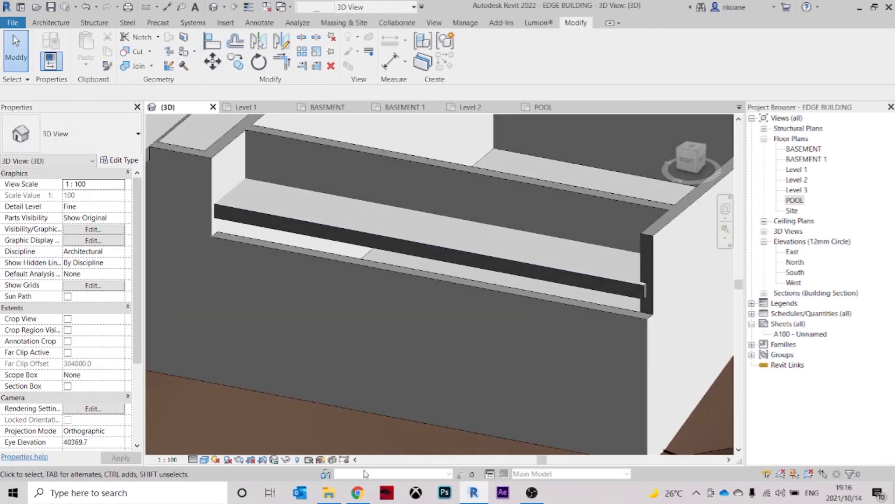
# Check the overflow-edge pool pin in Chrome, return to Revit and raise the outer front pool wall to cover the channel floor's edge
pyautogui.click(357, 494)
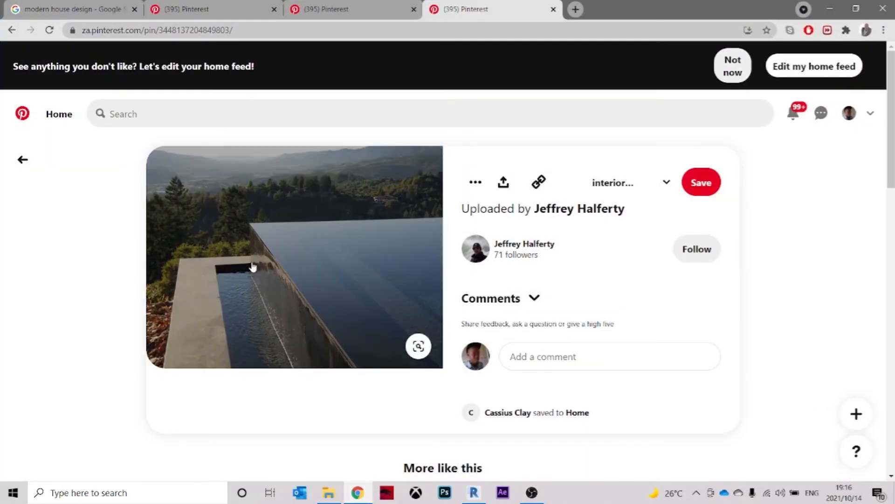
pyautogui.click(358, 495)
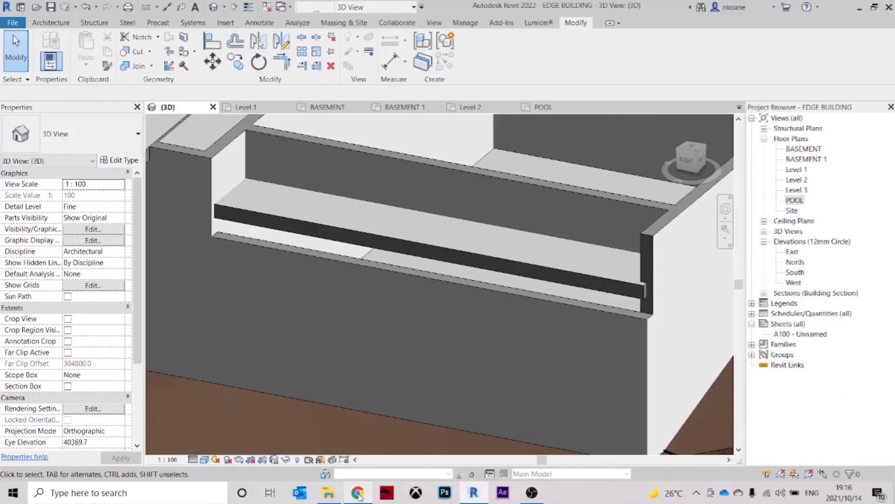
pyautogui.click(600, 306)
pyautogui.moveTo(430, 272); pyautogui.dragTo(428, 238)
pyautogui.press('Escape')
pyautogui.keyDown('shift'); pyautogui.moveTo(442, 332); pyautogui.dragTo(407, 294, button='middle'); pyautogui.keyUp('shift')
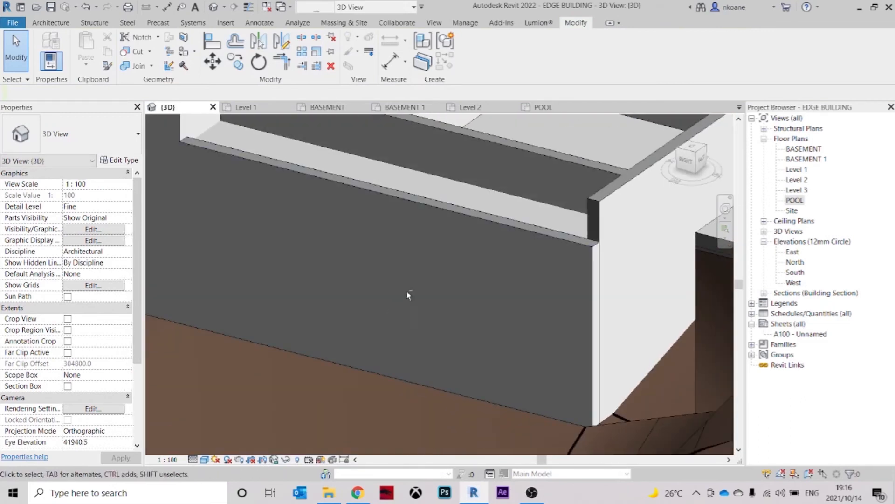
# Extend the free end of the pool's side wall slightly to meet the outer face of the front wall
pyautogui.click(605, 201)
pyautogui.scroll(-2, 602, 267)
pyautogui.keyDown('shift'); pyautogui.moveTo(602, 275); pyautogui.dragTo(664, 363, button='middle'); pyautogui.keyUp('shift')
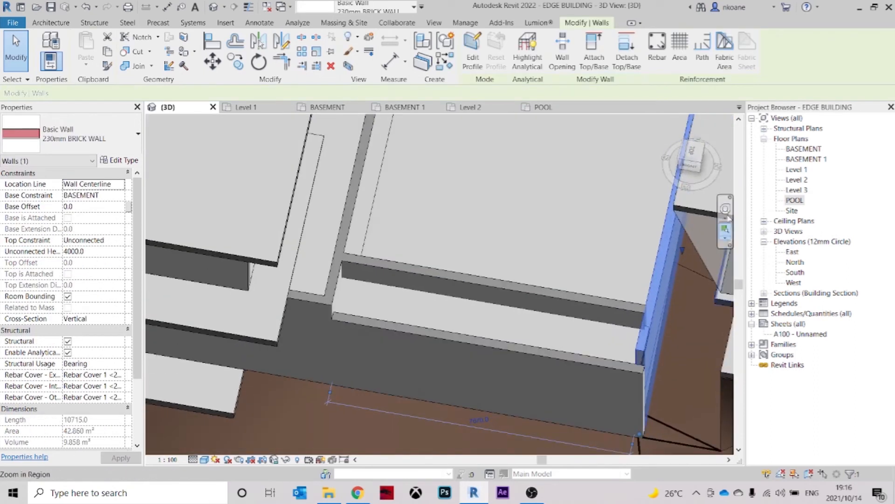
pyautogui.click(691, 153)
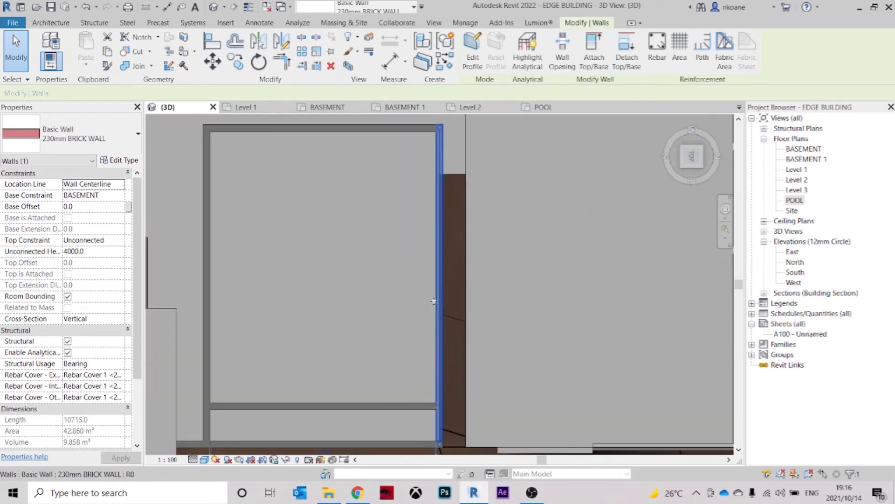
pyautogui.moveTo(491, 415); pyautogui.dragTo(496, 264, button='middle')
pyautogui.scroll(5, 447, 296)
pyautogui.moveTo(464, 303); pyautogui.dragTo(462, 314)
pyautogui.scroll(-2, 514, 341)
pyautogui.keyDown('shift'); pyautogui.moveTo(514, 340); pyautogui.dragTo(469, 205, button='middle'); pyautogui.keyUp('shift')
pyautogui.click(449, 278)
# Lower the top of the inner pool wall slightly
pyautogui.scroll(-3, 437, 366)
pyautogui.keyDown('shift'); pyautogui.moveTo(440, 367); pyautogui.dragTo(408, 234, button='middle'); pyautogui.keyUp('shift')
pyautogui.scroll(2, 410, 254)
pyautogui.scroll(1, 371, 246)
pyautogui.click(382, 230)
pyautogui.moveTo(415, 235); pyautogui.dragTo(413, 245)
pyautogui.click(318, 282)
pyautogui.scroll(-2, 314, 284)
pyautogui.keyDown('shift'); pyautogui.moveTo(340, 308); pyautogui.dragTo(422, 311, button='middle'); pyautogui.keyUp('shift')
pyautogui.keyDown('shift'); pyautogui.moveTo(530, 318); pyautogui.dragTo(570, 358, button='middle'); pyautogui.keyUp('shift')
pyautogui.scroll(5, 538, 250)
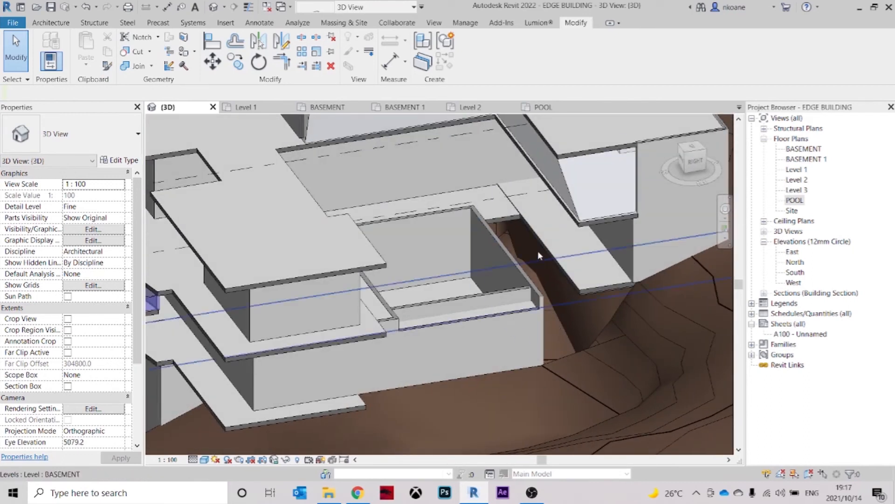
# Examine the open gap between the pool's side wall and the neighbouring wing's slab
pyautogui.click(530, 226)
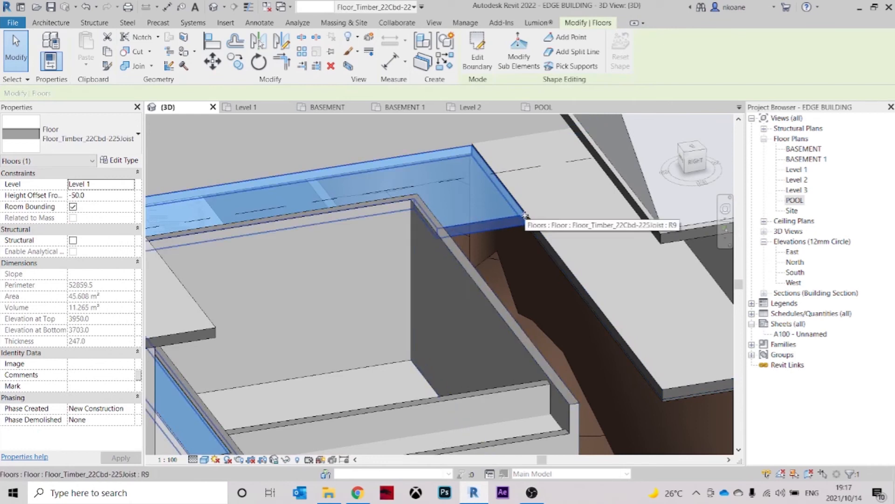
pyautogui.moveTo(659, 394); pyautogui.dragTo(489, 265, button='middle')
pyautogui.scroll(-4, 499, 294)
pyautogui.click(499, 294)
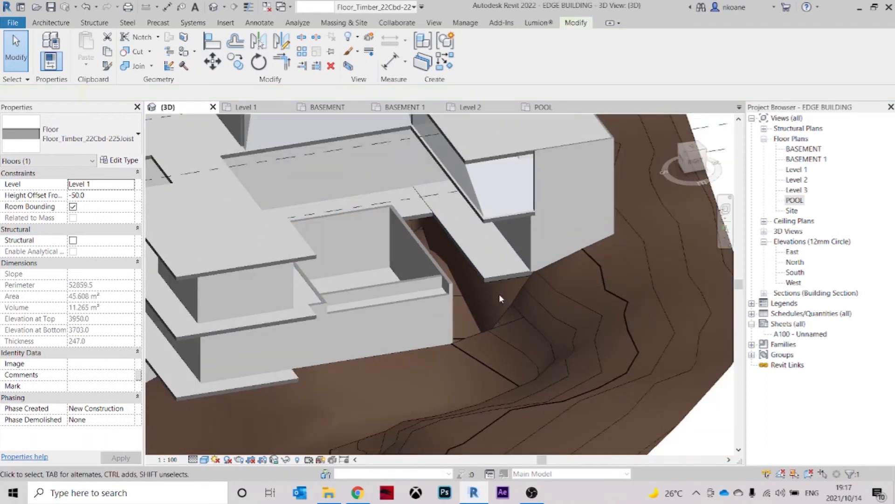
pyautogui.keyDown('shift'); pyautogui.moveTo(487, 312); pyautogui.dragTo(534, 232, button='middle'); pyautogui.keyUp('shift')
pyautogui.scroll(-3, 408, 212)
pyautogui.click(635, 249)
pyautogui.keyDown('shift'); pyautogui.moveTo(635, 249); pyautogui.dragTo(460, 342, button='middle'); pyautogui.keyUp('shift')
# Open the BASEMENT floor plan from its level marker, framed on the pool walls
pyautogui.scroll(1, 655, 272)
pyautogui.click(655, 272)
pyautogui.scroll(3, 644, 219)
pyautogui.doubleClick(642, 210)
pyautogui.scroll(-4, 634, 242)
pyautogui.scroll(2, 485, 221)
# Draw 230 mm brick walls with unconnected tops from the pool's north wall up to the slab edge, east along it, ending in a 1200 mm return
pyautogui.click(438, 215)
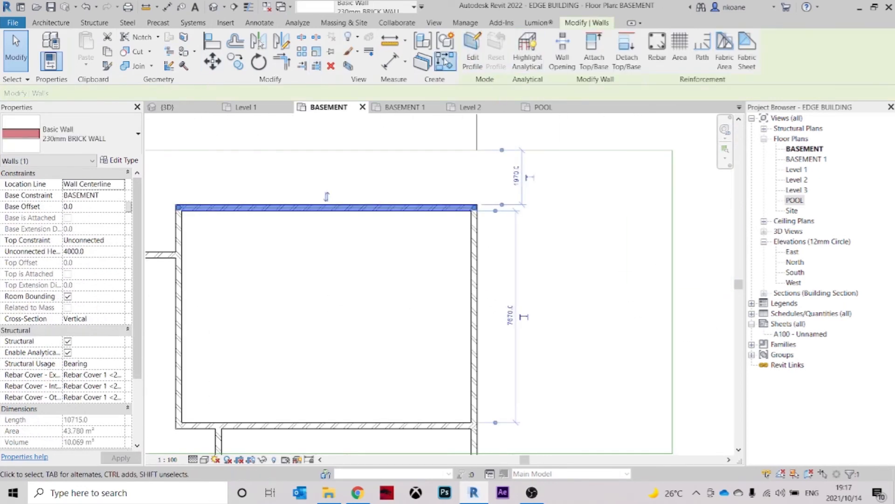
pyautogui.click(446, 62)
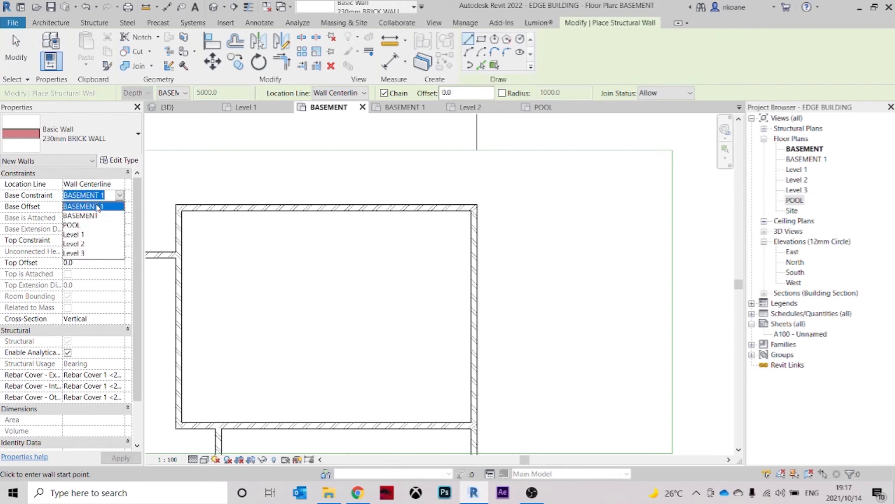
pyautogui.click(119, 240)
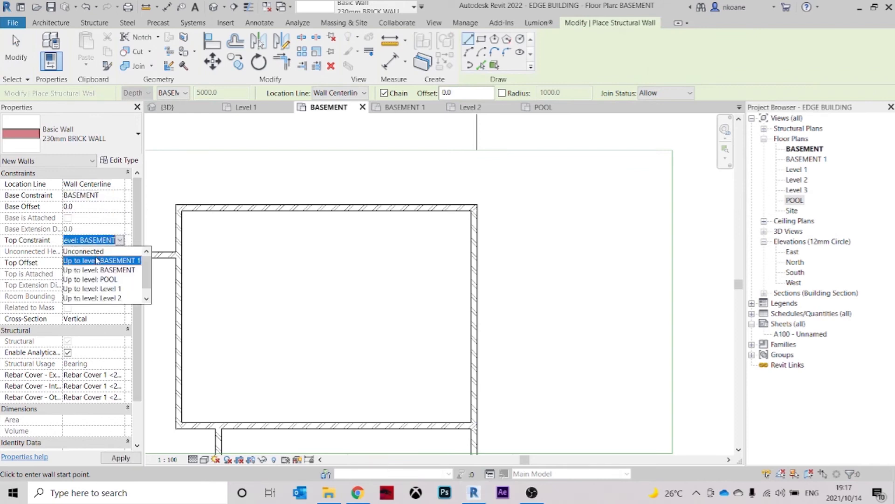
pyautogui.click(84, 251)
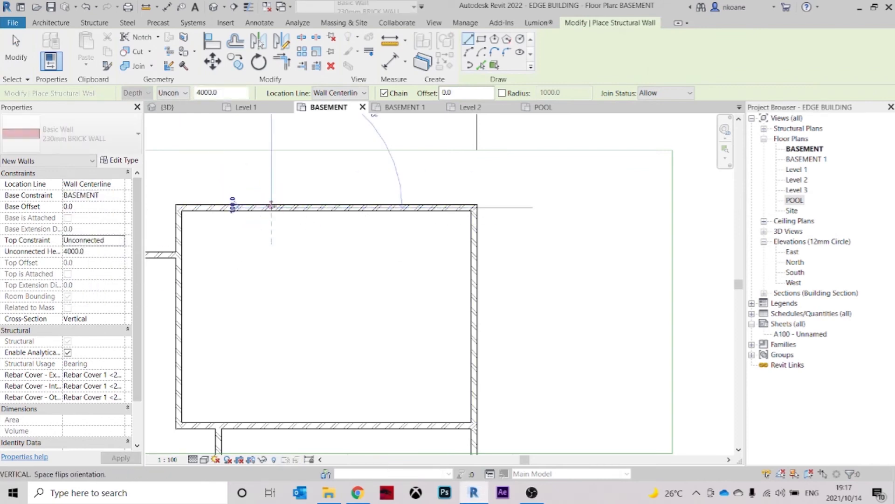
pyautogui.click(269, 205)
pyautogui.click(272, 150)
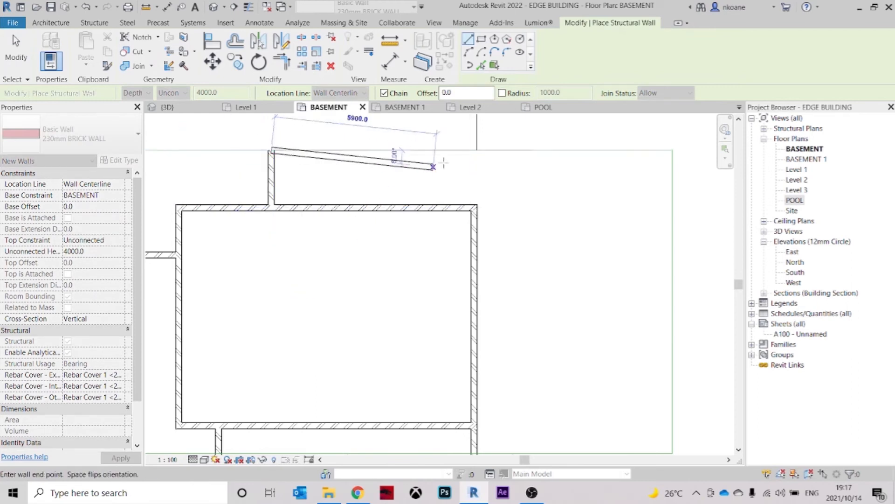
pyautogui.moveTo(477, 150); pyautogui.dragTo(479, 303, button='middle')
pyautogui.click(481, 302)
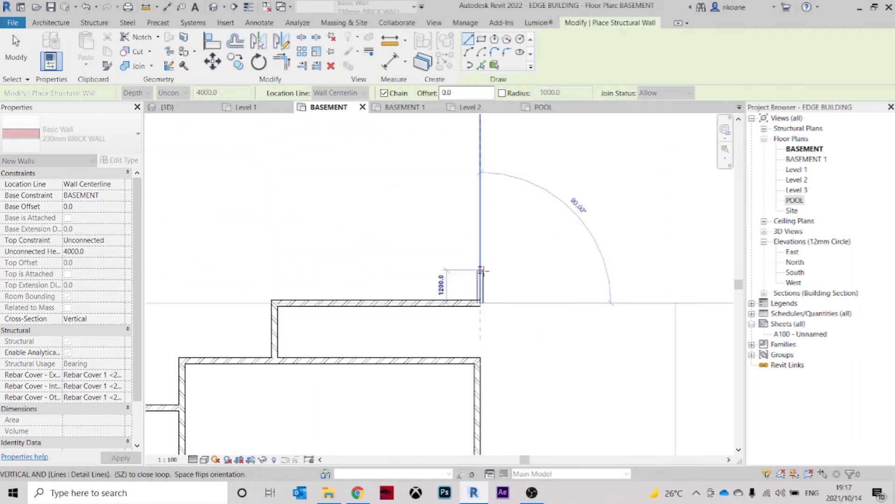
pyautogui.press('Escape')
pyautogui.press('Escape')
# Check the new walls in 3D, then set the BASEMENT plan's underlay base level to Level 1
pyautogui.click(186, 108)
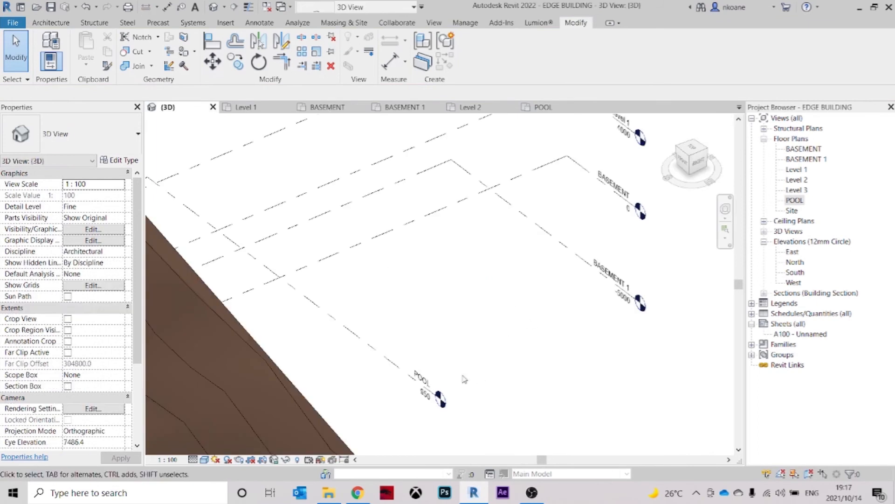
pyautogui.scroll(-5, 465, 379)
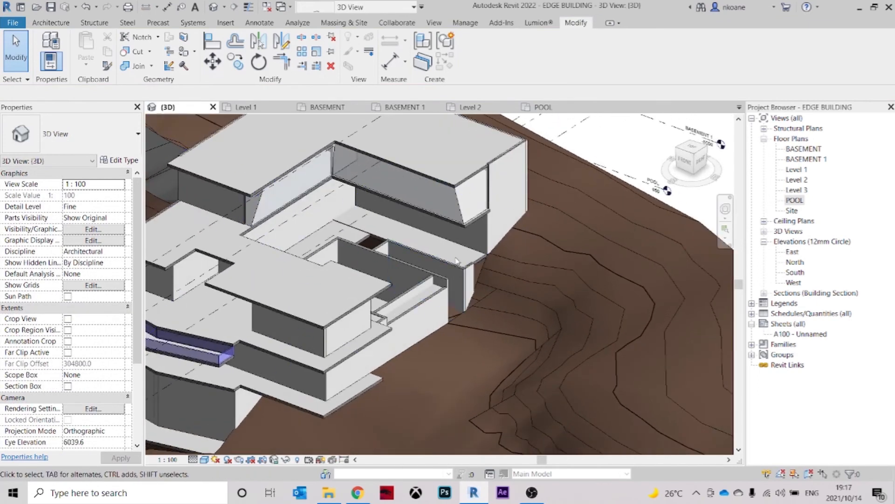
pyautogui.scroll(4, 456, 262)
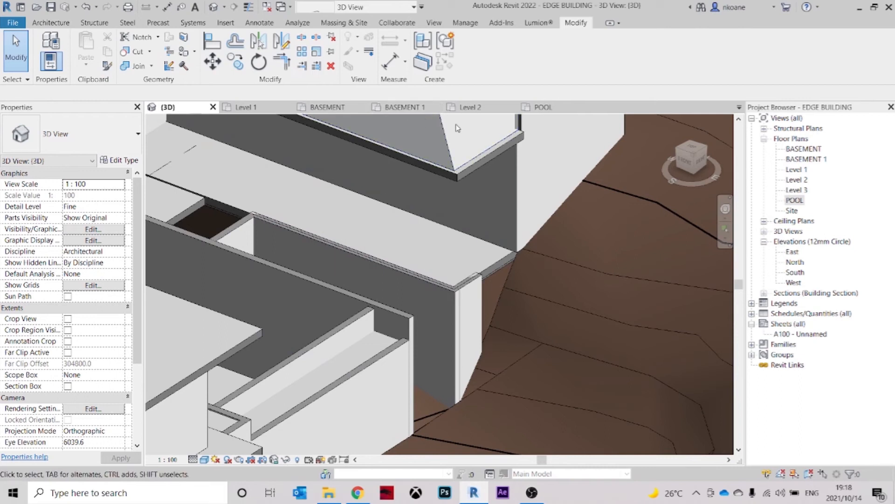
pyautogui.click(340, 108)
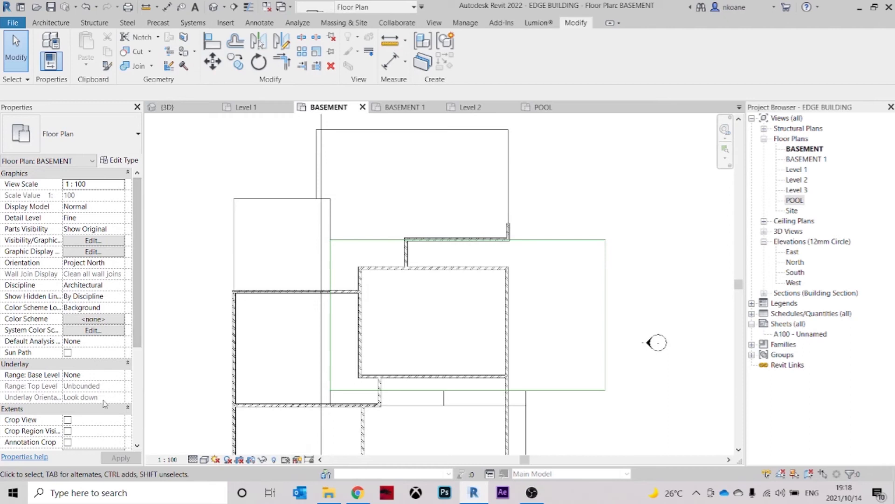
pyautogui.scroll(-2, 57, 376)
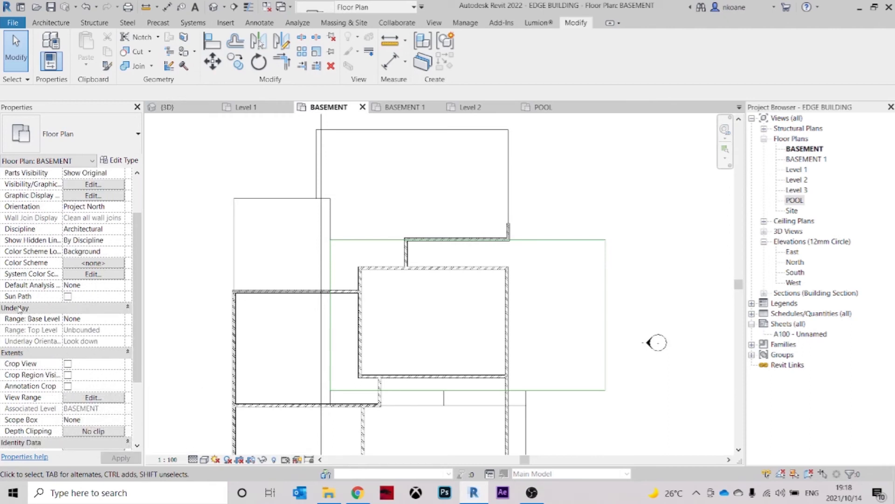
pyautogui.click(124, 321)
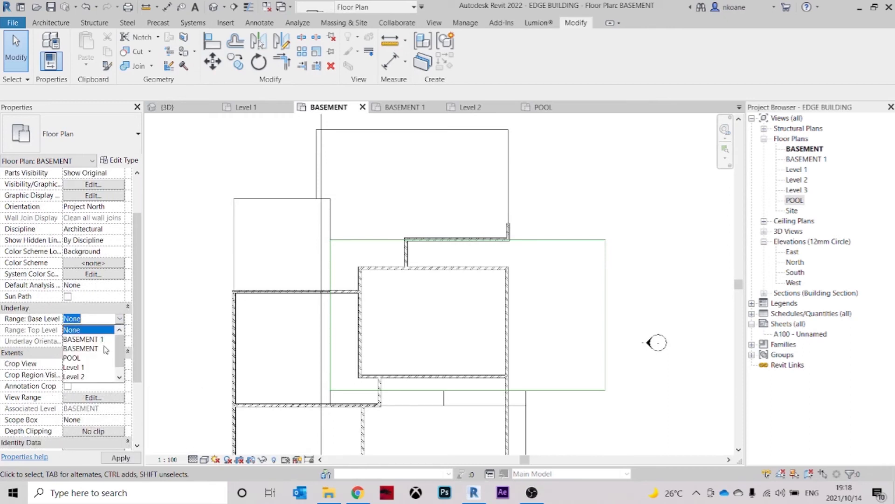
pyautogui.click(75, 367)
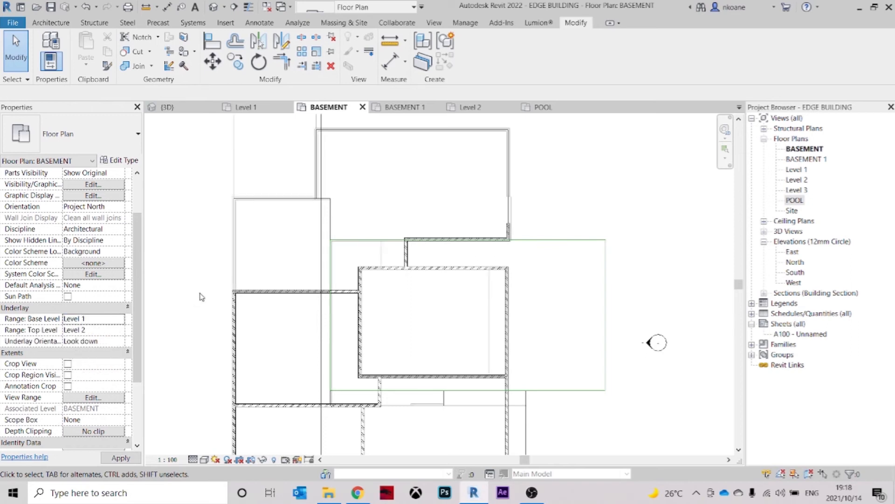
# Extend the north end of the east return wall to the end of the underlaid wall, for a length of 3115 mm
pyautogui.scroll(3, 521, 195)
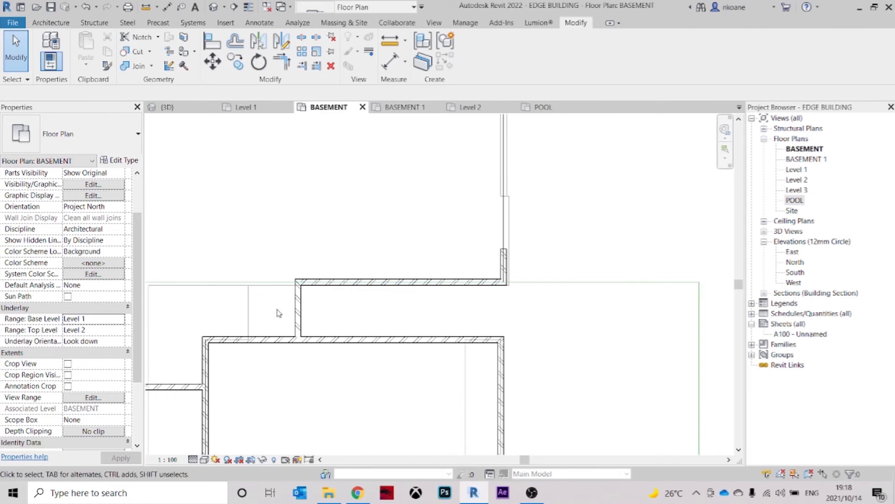
pyautogui.scroll(3, 509, 205)
pyautogui.click(498, 330)
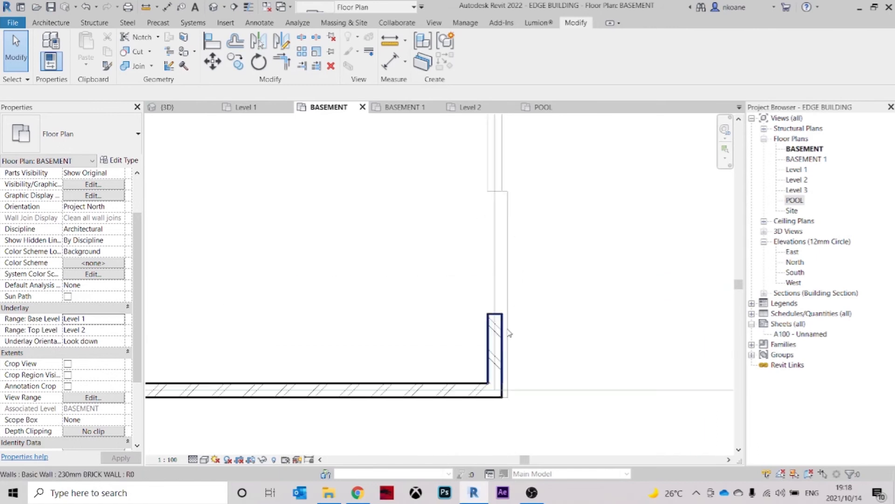
pyautogui.moveTo(496, 315); pyautogui.dragTo(495, 193)
pyautogui.scroll(-1, 496, 214)
pyautogui.moveTo(455, 305); pyautogui.dragTo(706, 238, button='middle')
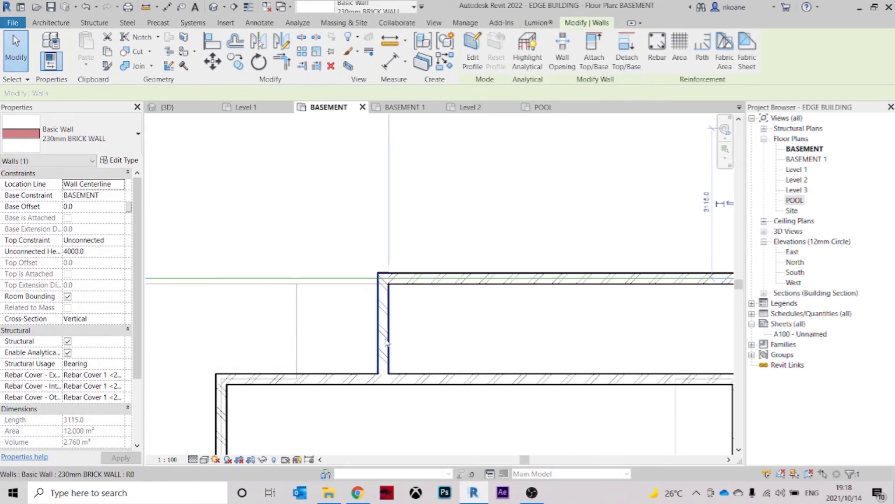
# Move the short connecting wall north of the pool westward onto the underlaid vertical edge line
pyautogui.click(387, 344)
pyautogui.scroll(1, 383, 341)
pyautogui.moveTo(395, 306); pyautogui.dragTo(296, 310)
pyautogui.click(320, 314)
pyautogui.scroll(-4, 331, 312)
pyautogui.middleClick(429, 310)
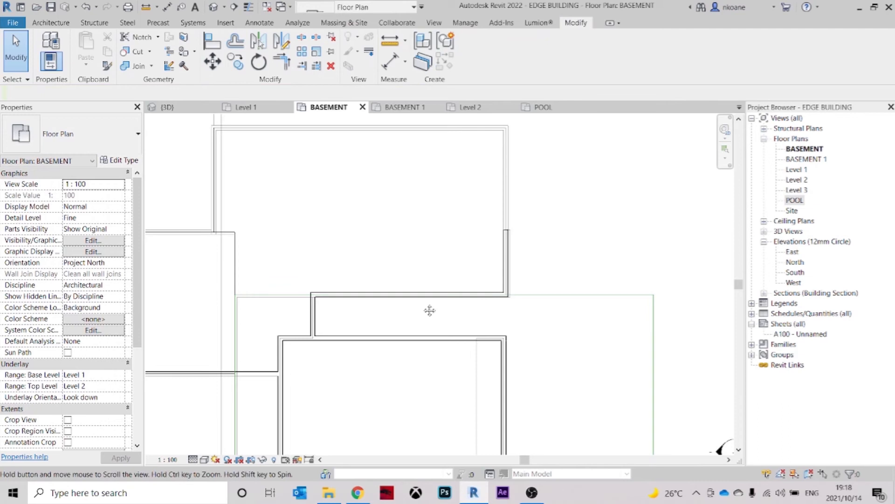
# Inspect in 3D where the return wall meets the Level 1 timber floor and the pad
pyautogui.click(189, 110)
pyautogui.scroll(5, 410, 310)
pyautogui.scroll(3, 433, 294)
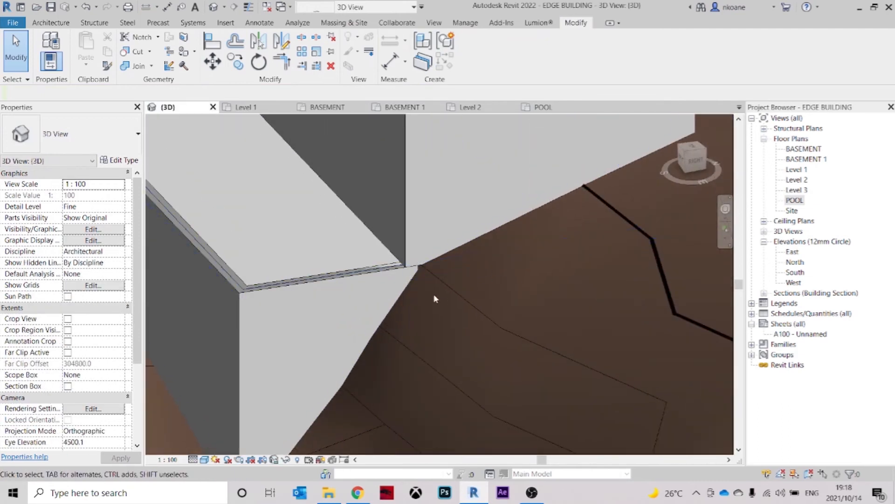
pyautogui.click(451, 299)
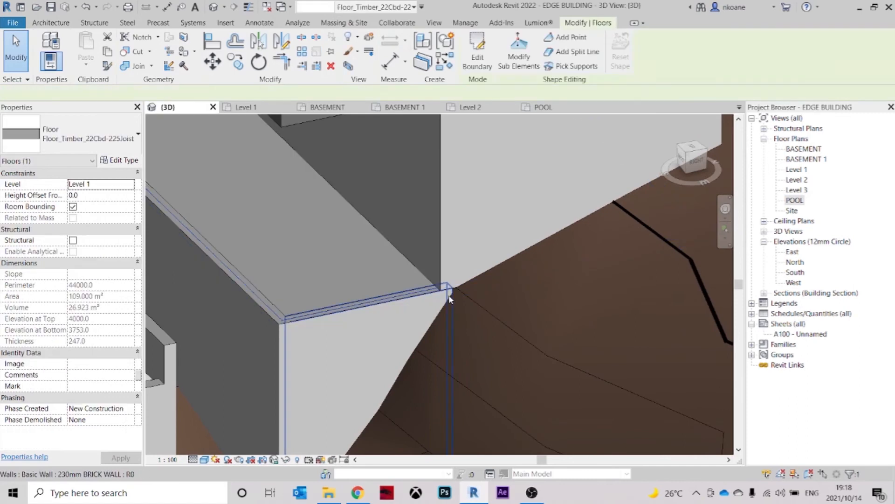
pyautogui.click(451, 300)
pyautogui.scroll(-2, 438, 264)
pyautogui.moveTo(423, 404); pyautogui.dragTo(435, 402)
pyautogui.press('Escape')
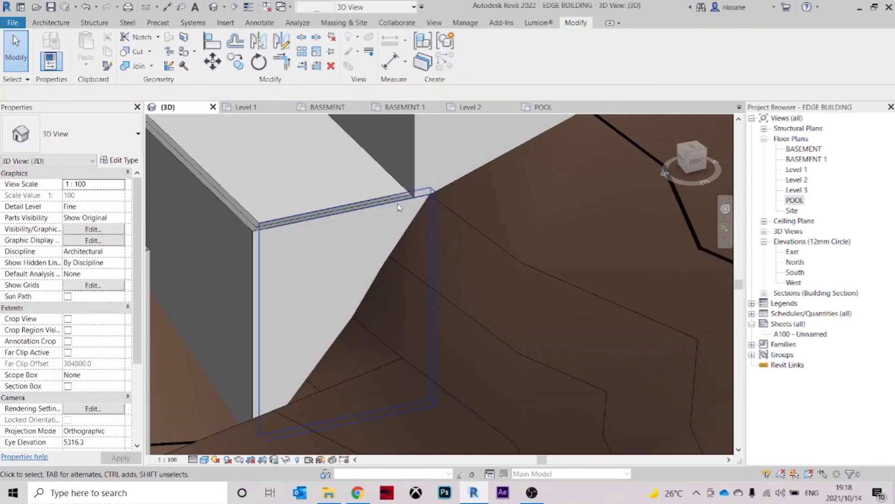
# Join the geometry of the new basement walls with the Level 1 floor
pyautogui.click(138, 65)
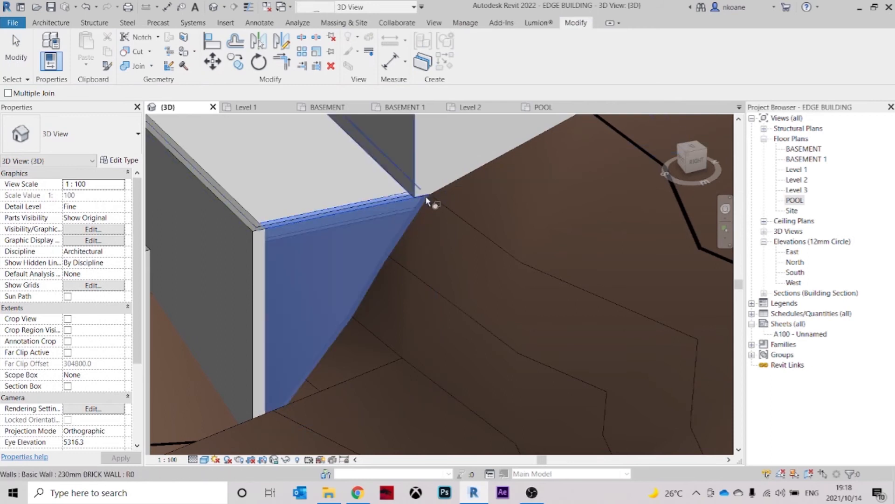
pyautogui.click(410, 202)
pyautogui.keyDown('shift'); pyautogui.moveTo(386, 201); pyautogui.dragTo(371, 281, button='middle'); pyautogui.keyUp('shift')
pyautogui.click(373, 282)
pyautogui.keyDown('shift'); pyautogui.moveTo(373, 284); pyautogui.dragTo(362, 229, button='middle'); pyautogui.keyUp('shift')
pyautogui.scroll(2, 345, 205)
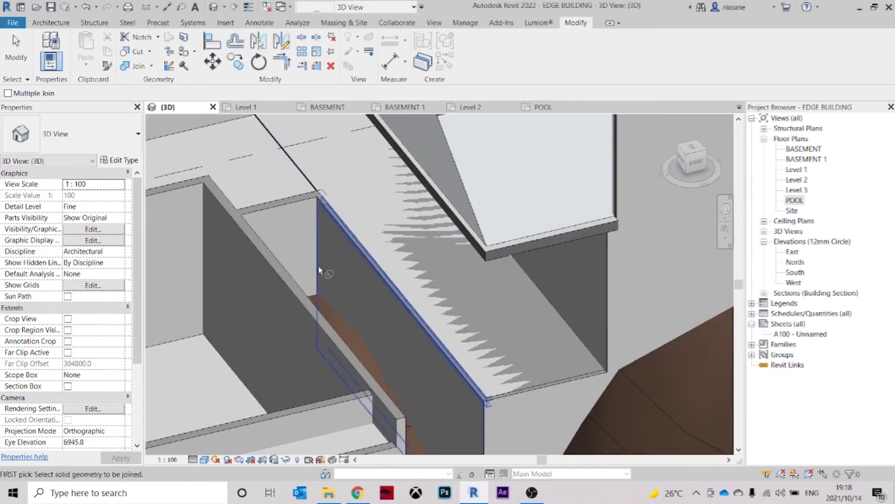
pyautogui.keyDown('shift'); pyautogui.moveTo(483, 344); pyautogui.dragTo(536, 324, button='middle'); pyautogui.keyUp('shift')
pyautogui.press('Escape')
# Lower the long basement wall's top below the Level 1 floor to an unconnected height of about 3483 mm and unjoin the elements
pyautogui.click(343, 188)
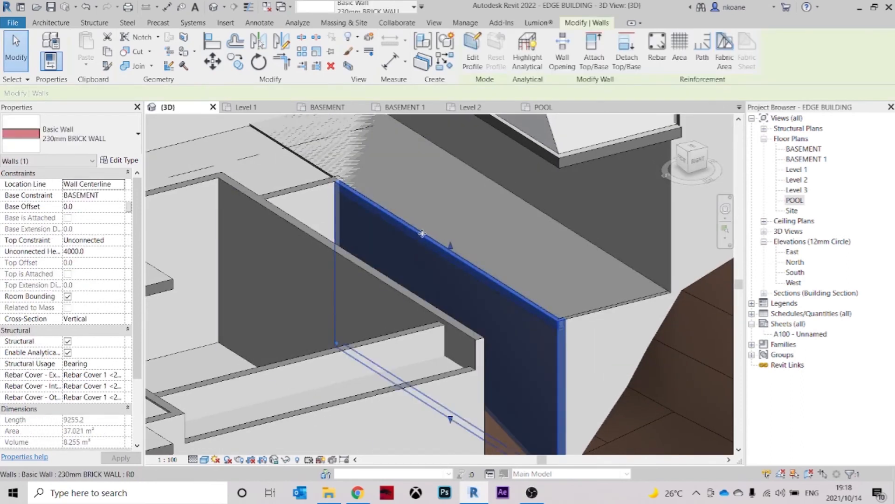
pyautogui.moveTo(453, 259); pyautogui.dragTo(457, 276)
pyautogui.press('Escape')
pyautogui.click(491, 285)
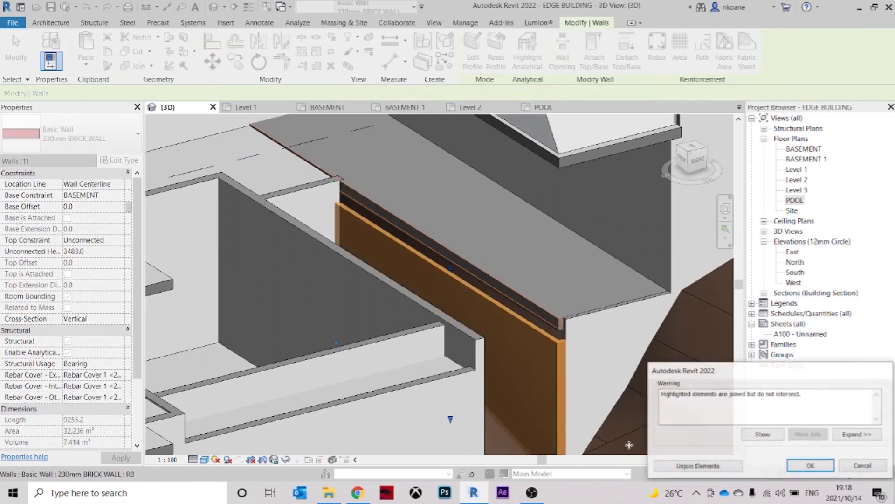
pyautogui.click(698, 466)
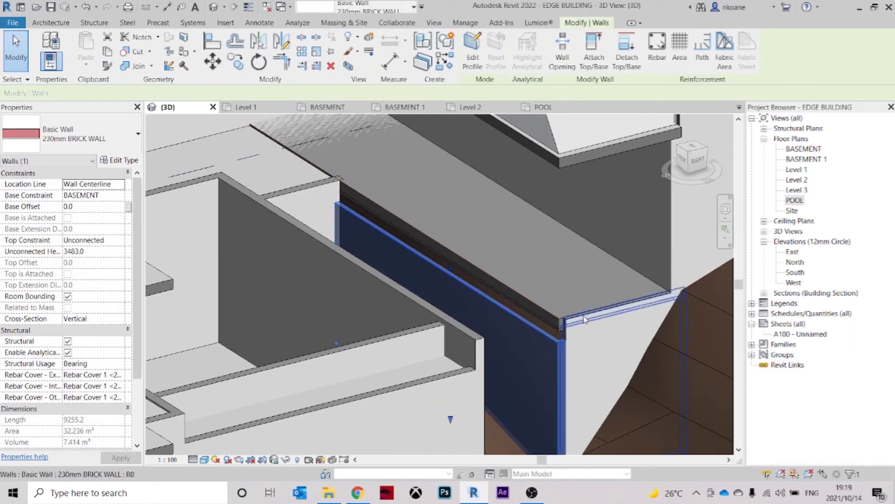
# Lower the return wall's top to an unconnected height of about 3664 mm and unjoin it from the floor
pyautogui.click(578, 318)
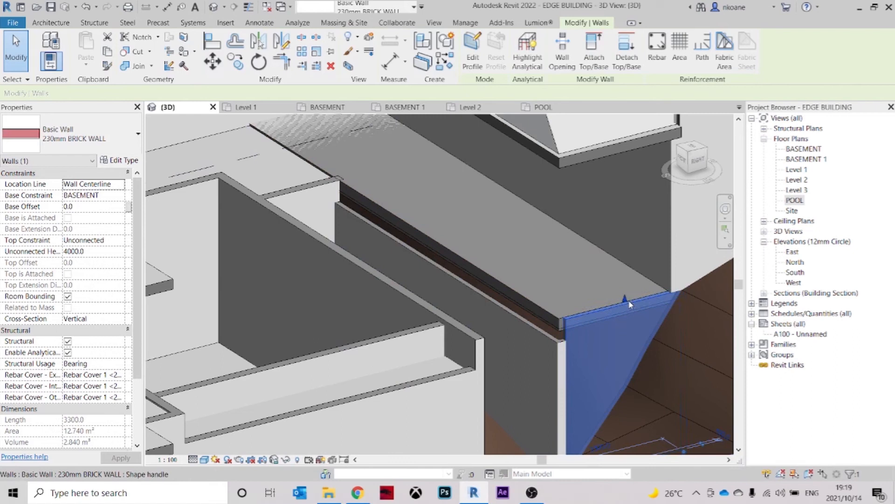
pyautogui.moveTo(629, 304); pyautogui.dragTo(626, 312)
pyautogui.click(696, 466)
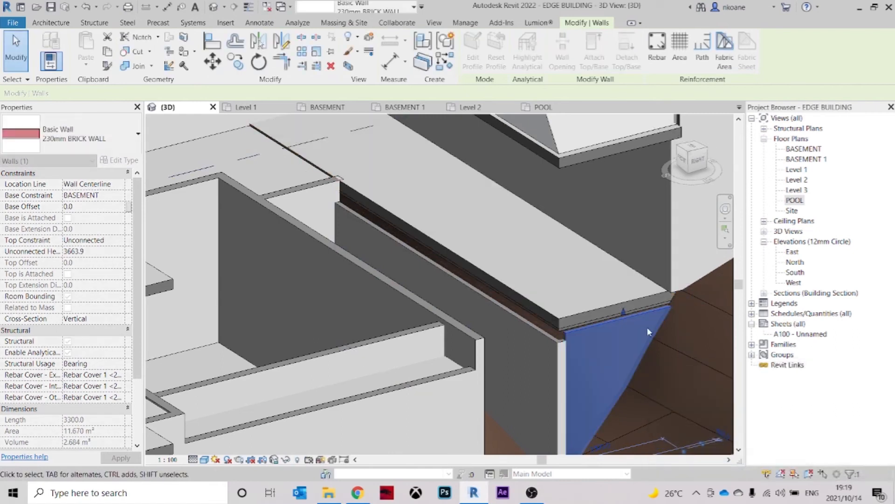
pyautogui.press('Escape')
# Align the tops of the long wall and the return wall to the underside of the Level 1 floor
pyautogui.click(212, 41)
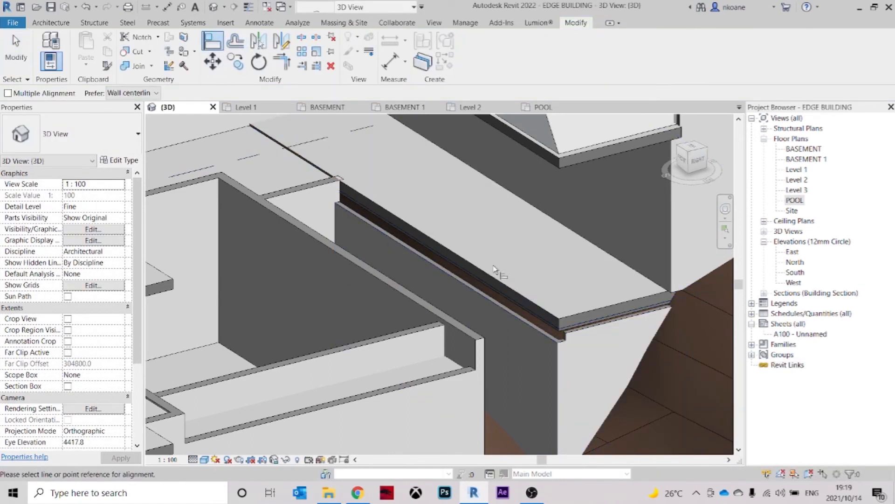
pyautogui.scroll(3, 576, 360)
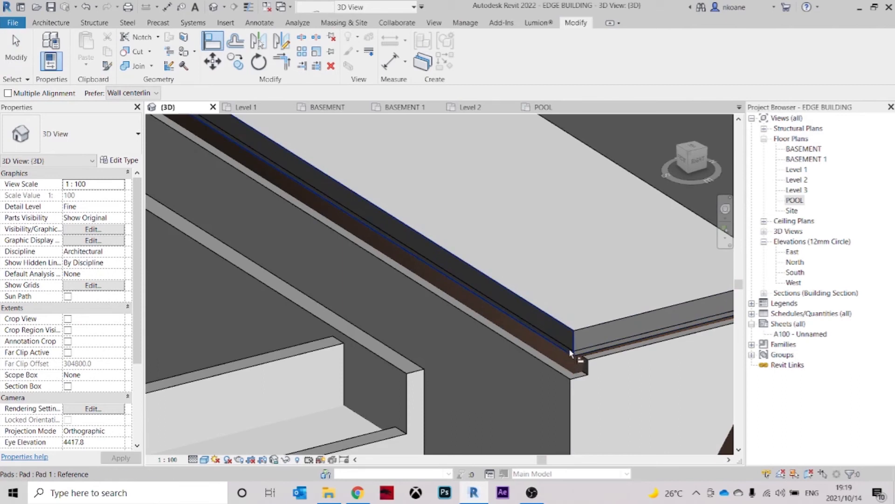
pyautogui.press('Tab')
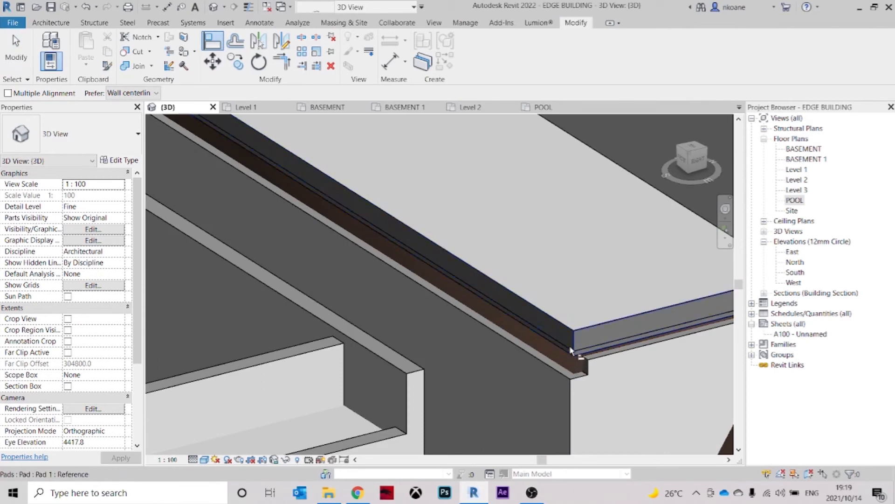
pyautogui.click(565, 337)
pyautogui.click(555, 365)
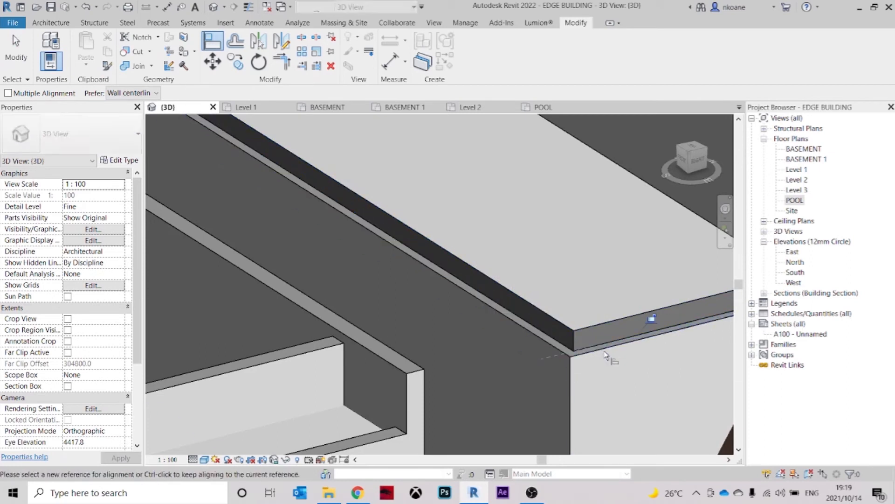
pyautogui.press('Escape')
# Edit the boundary of the Level 1 timber floor and pick the outer edges of the new basement walls as boundary lines
pyautogui.click(582, 332)
pyautogui.doubleClick(582, 332)
pyautogui.scroll(-3, 578, 321)
pyautogui.moveTo(579, 321)
pyautogui.mouseDown(button='middle')
pyautogui.moveTo(586, 323)
pyautogui.moveTo(549, 325)
pyautogui.mouseUp(button='middle')
pyautogui.scroll(1, 641, 283)
pyautogui.click(586, 64)
pyautogui.click(604, 299)
pyautogui.scroll(2, 498, 350)
pyautogui.click(520, 360)
pyautogui.click(486, 357)
pyautogui.scroll(-3, 485, 357)
pyautogui.scroll(1, 305, 229)
pyautogui.moveTo(304, 229); pyautogui.dragTo(378, 282, button='middle')
pyautogui.scroll(2, 378, 283)
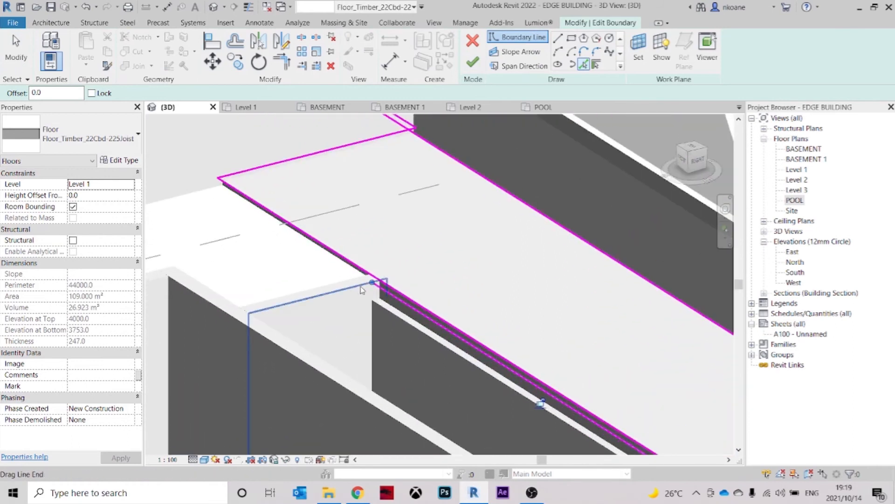
pyautogui.click(355, 287)
pyautogui.press('Escape')
# Trim the picked boundary lines into a closed outline at the corners and finish the timber floor's sketch
pyautogui.scroll(1, 381, 287)
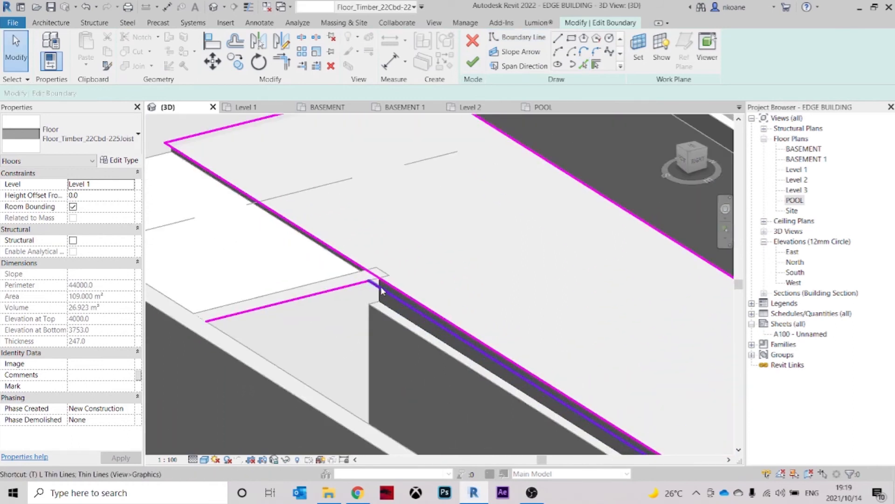
pyautogui.press('t')
pyautogui.press('r')
pyautogui.scroll(1, 386, 285)
pyautogui.click(372, 277)
pyautogui.click(379, 289)
pyautogui.scroll(-3, 383, 280)
pyautogui.moveTo(685, 392); pyautogui.dragTo(504, 287, button='middle')
pyautogui.scroll(2, 560, 299)
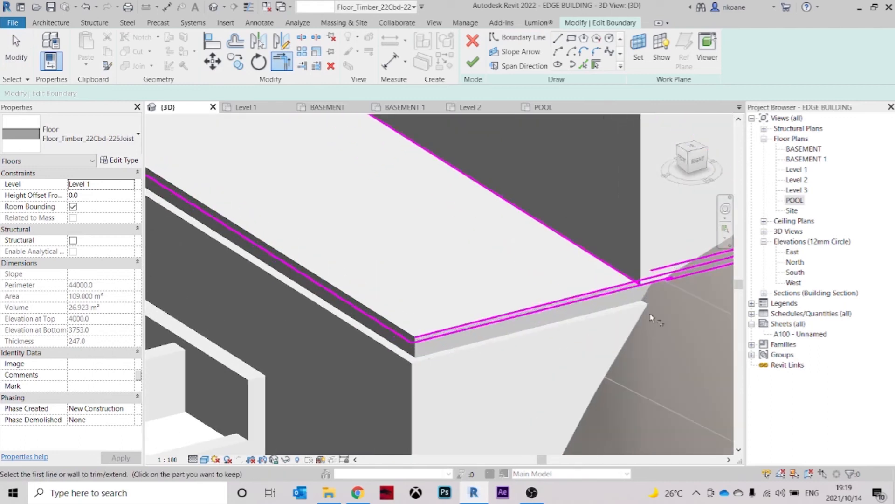
pyautogui.click(614, 289)
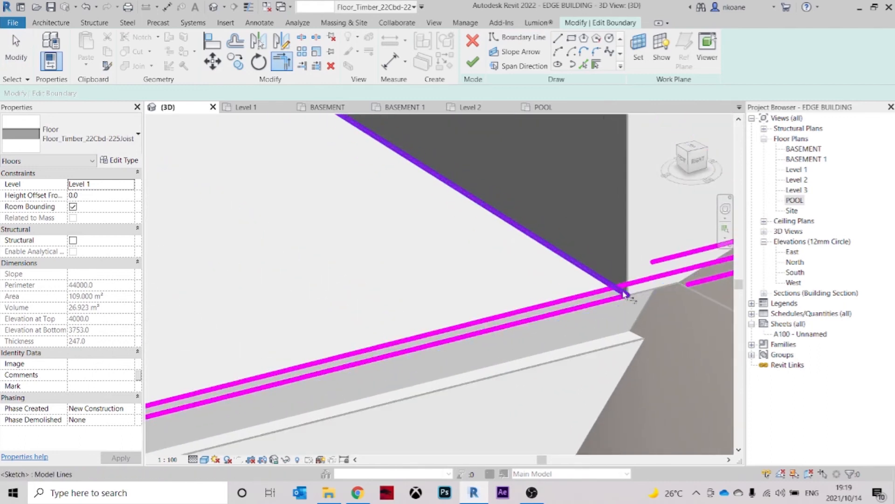
pyautogui.scroll(-2, 611, 287)
pyautogui.scroll(-3, 540, 258)
pyautogui.moveTo(540, 259); pyautogui.dragTo(579, 313, button='middle')
pyautogui.click(473, 62)
pyautogui.press('Escape')
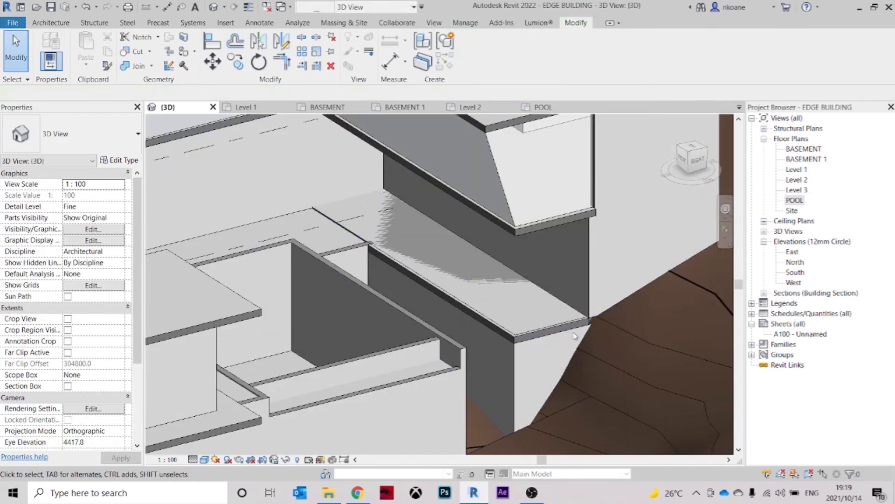
# Set the structure layer of the Pad 1 type overlapping the timber floor to a thickness of 50 mm
pyautogui.scroll(4, 595, 346)
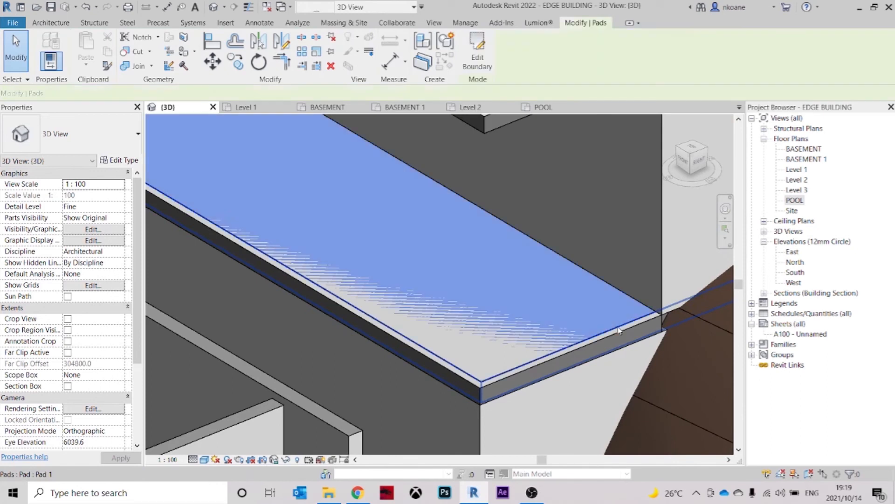
pyautogui.click(620, 330)
pyautogui.scroll(-4, 589, 394)
pyautogui.keyDown('shift'); pyautogui.moveTo(589, 395); pyautogui.dragTo(523, 354, button='middle'); pyautogui.keyUp('shift')
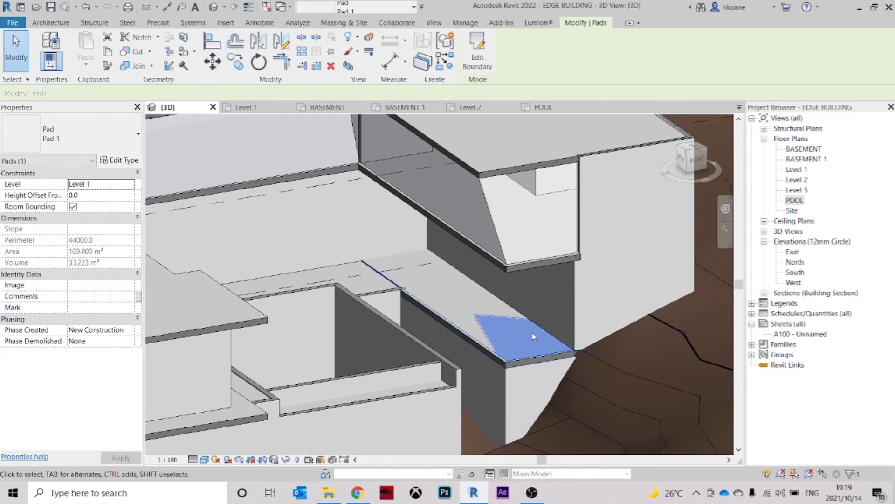
pyautogui.press('Escape')
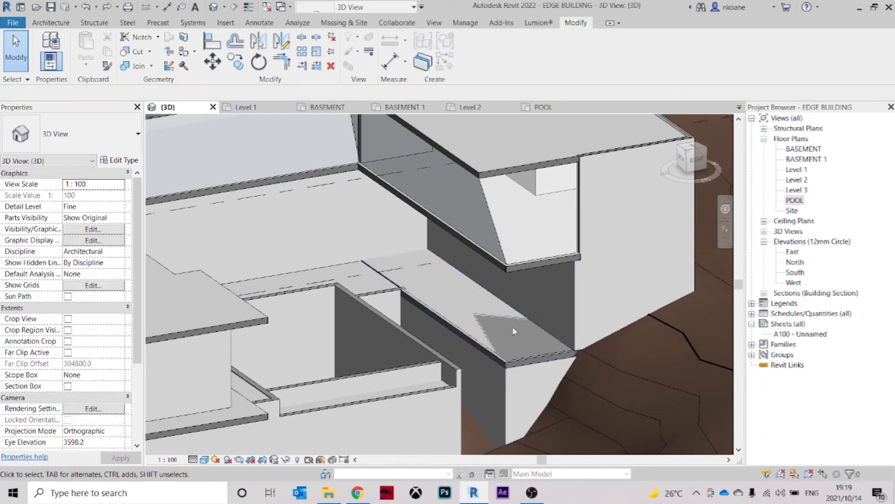
pyautogui.scroll(3, 518, 336)
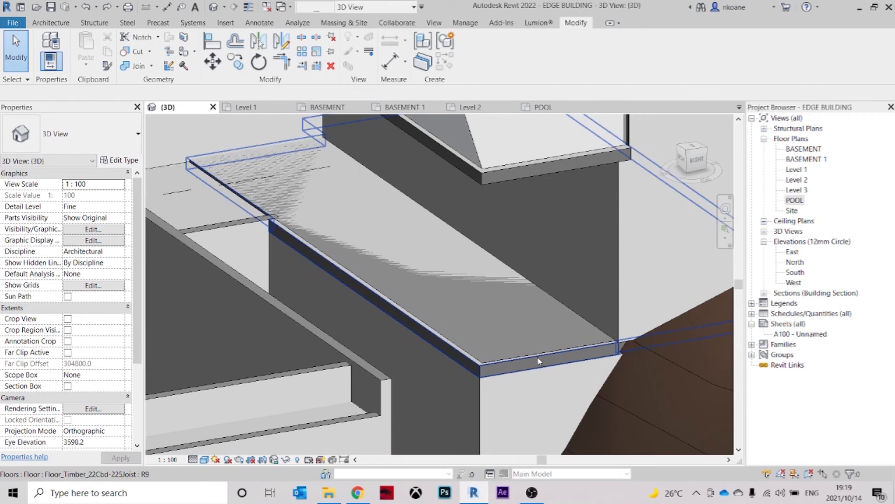
pyautogui.click(539, 358)
pyautogui.moveTo(540, 358)
pyautogui.keyDown('shift'); pyautogui.mouseDown(button='middle')
pyautogui.moveTo(541, 347)
pyautogui.moveTo(551, 359)
pyautogui.mouseUp(button='middle'); pyautogui.keyUp('shift')
pyautogui.click(120, 160)
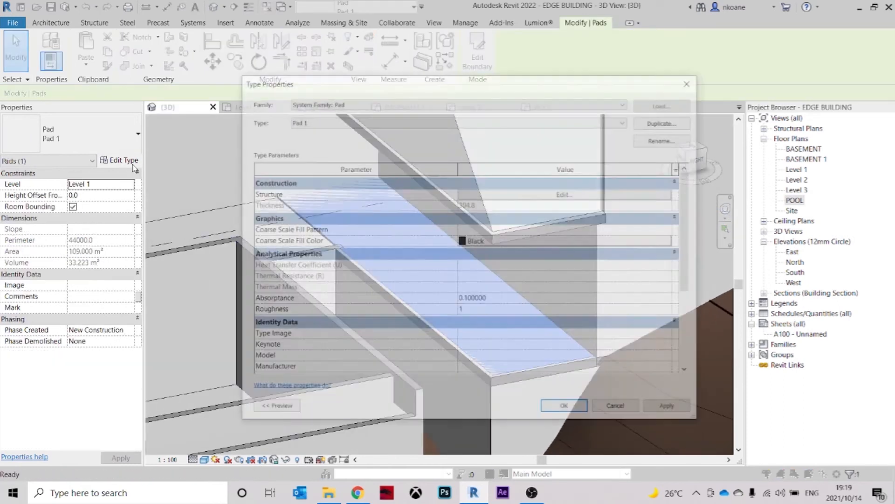
pyautogui.click(520, 194)
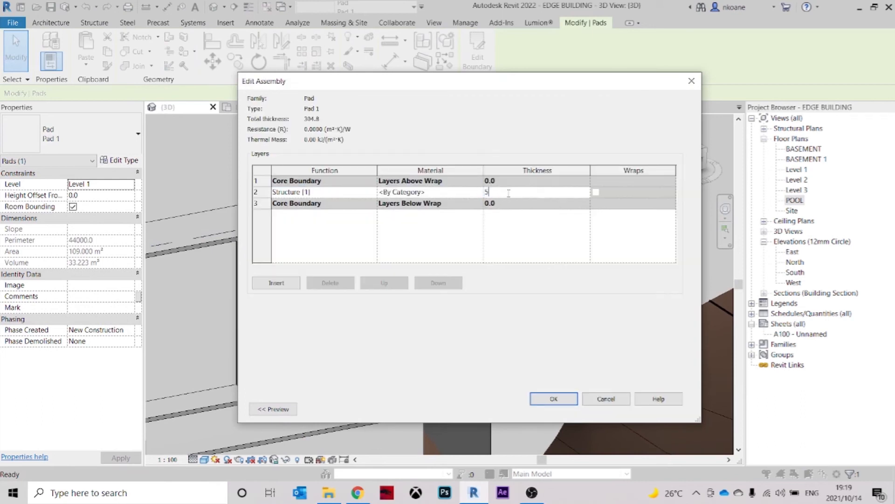
pyautogui.click(554, 399)
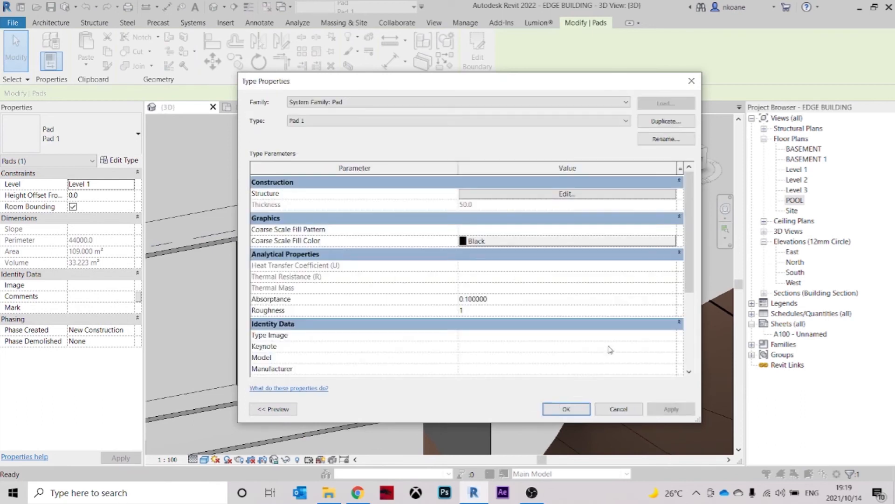
pyautogui.click(567, 409)
# Set the pad's height offset from Level 1 to -50 mm
pyautogui.moveTo(452, 333); pyautogui.dragTo(486, 333, button='middle')
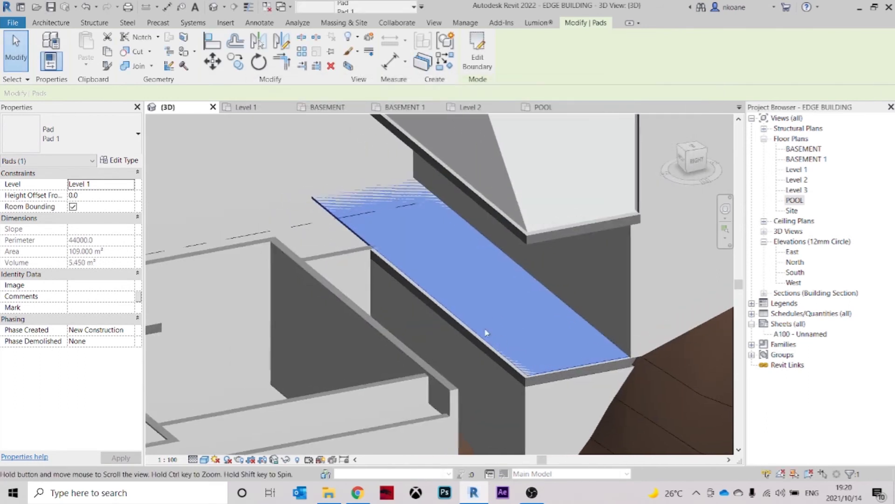
pyautogui.click(112, 195)
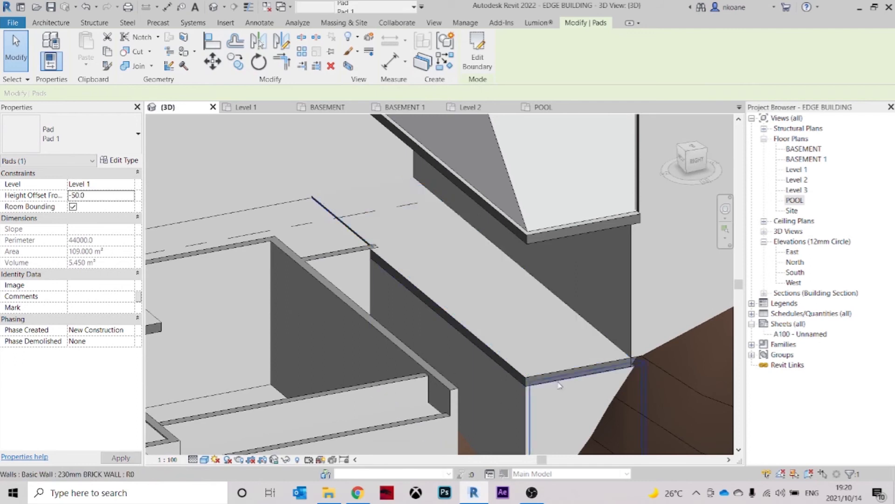
pyautogui.scroll(5, 630, 376)
pyautogui.press('Escape')
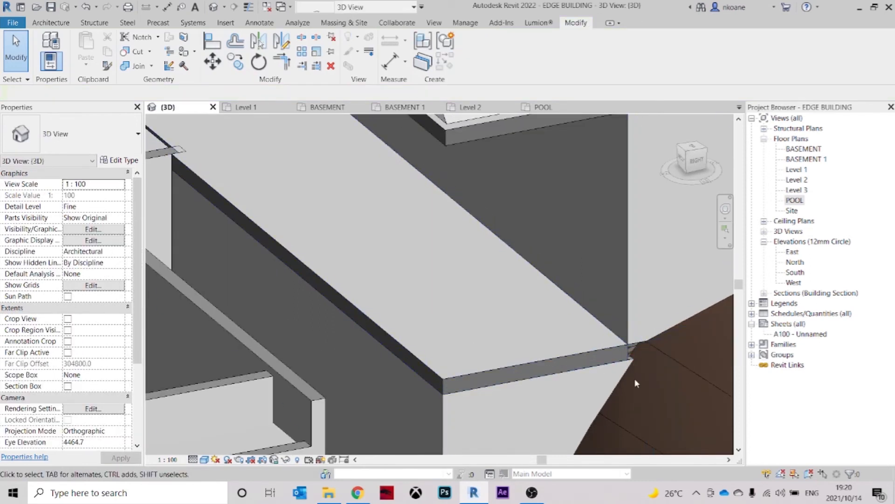
# Inspect the return wall's end where it meets the floor corner and the terrain
pyautogui.click(634, 359)
pyautogui.scroll(-2, 633, 361)
pyautogui.moveTo(632, 361); pyautogui.dragTo(466, 364, button='middle')
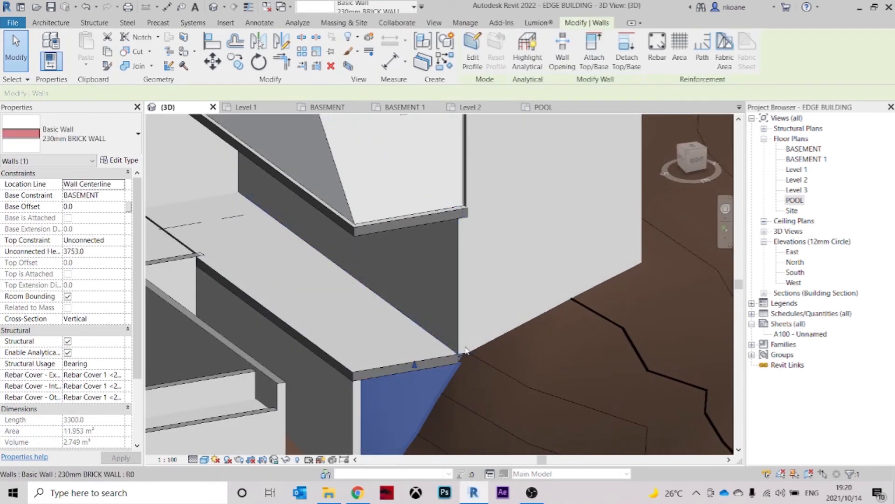
pyautogui.press('Escape')
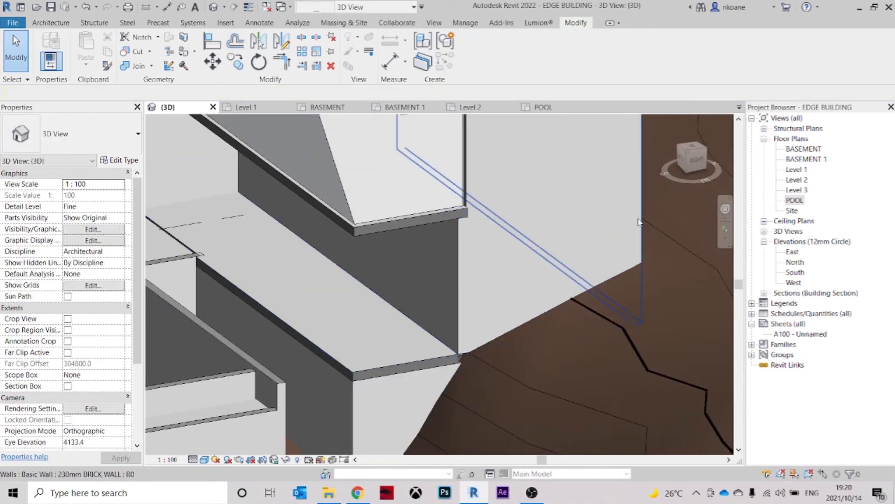
# Extend the base of the tall 5000 mm brick wall downward to a base offset of about -565 mm from Level 1
pyautogui.moveTo(620, 233); pyautogui.dragTo(538, 368, button='middle')
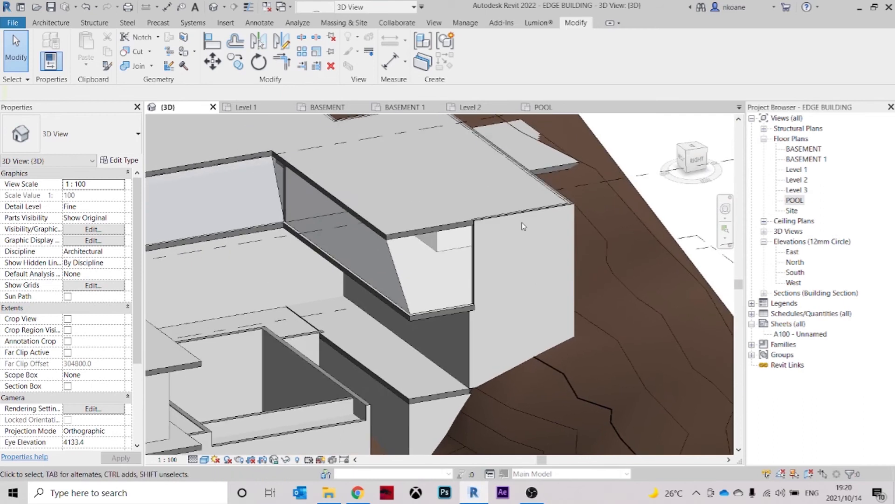
pyautogui.click(521, 215)
pyautogui.scroll(3, 520, 394)
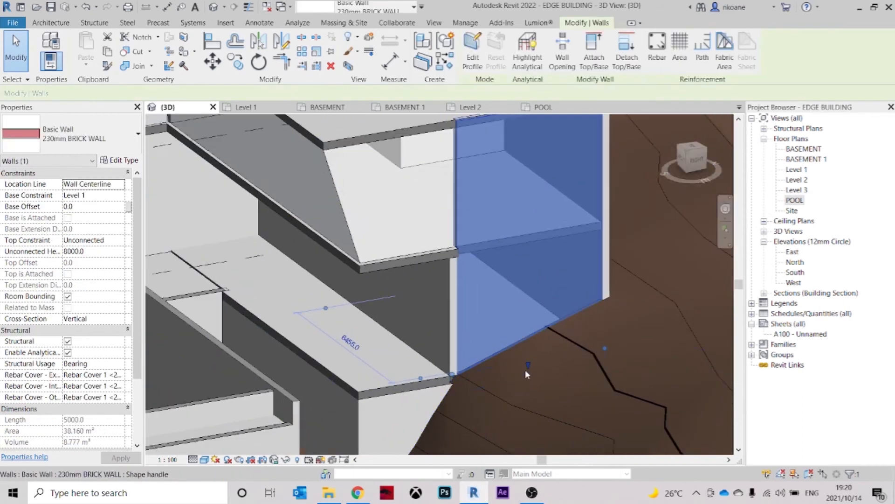
pyautogui.moveTo(526, 368); pyautogui.dragTo(526, 387)
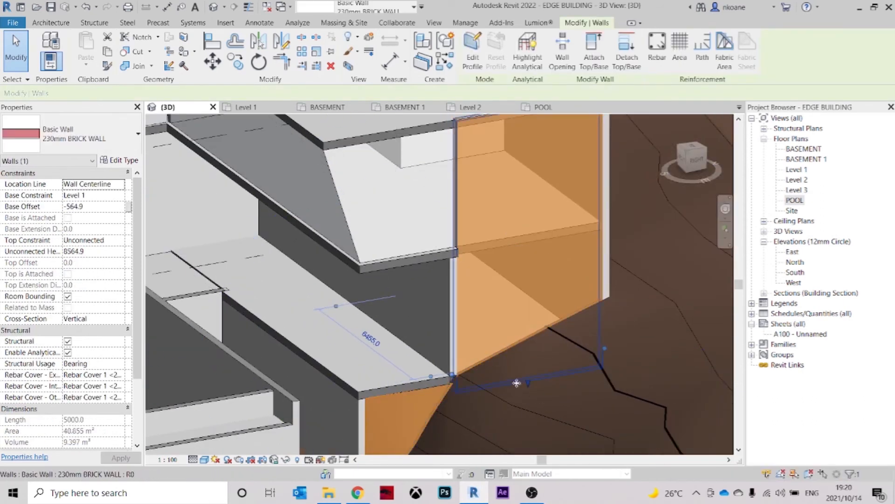
pyautogui.press('Escape')
# Join the overlapping wall geometry at the outer corner of the Level 1 floor, where it meets the terrain
pyautogui.scroll(4, 443, 359)
pyautogui.click(442, 359)
pyautogui.scroll(-2, 438, 359)
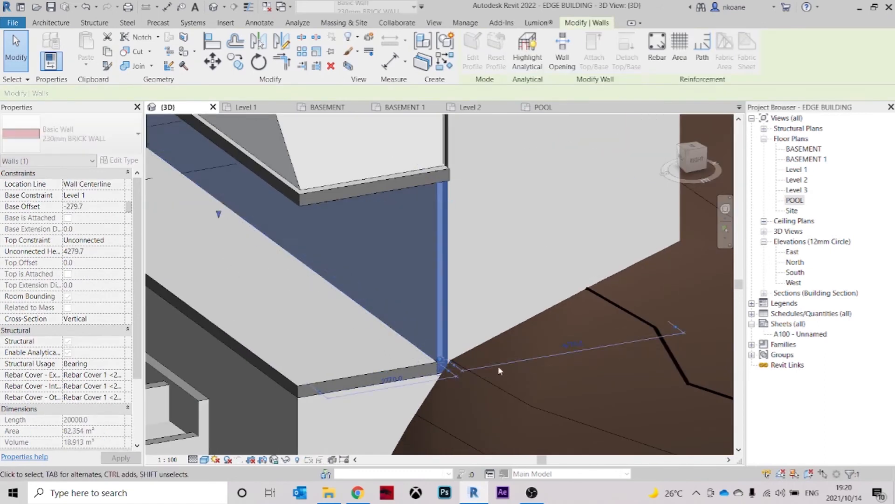
pyautogui.press('Escape')
pyautogui.scroll(3, 473, 387)
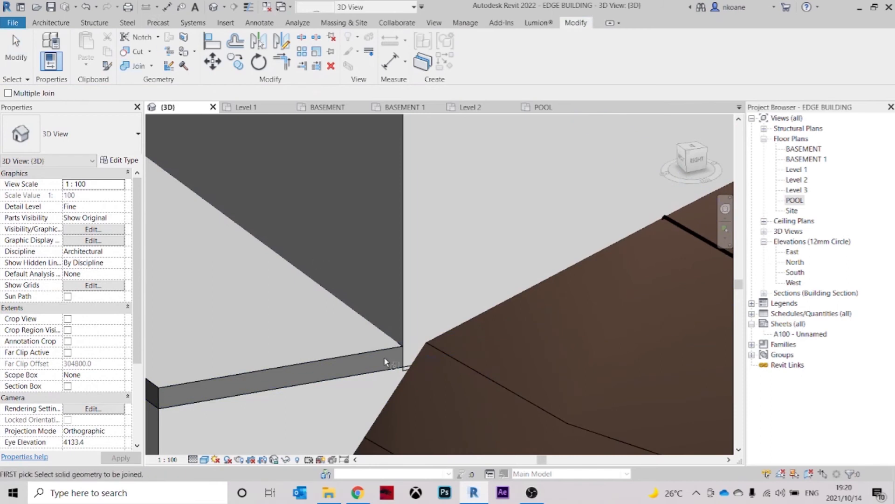
pyautogui.click(408, 370)
pyautogui.click(408, 369)
pyautogui.press('Escape')
# Examine how the floor slab, the retaining walls and the terrain meet beside the pool
pyautogui.scroll(-4, 489, 292)
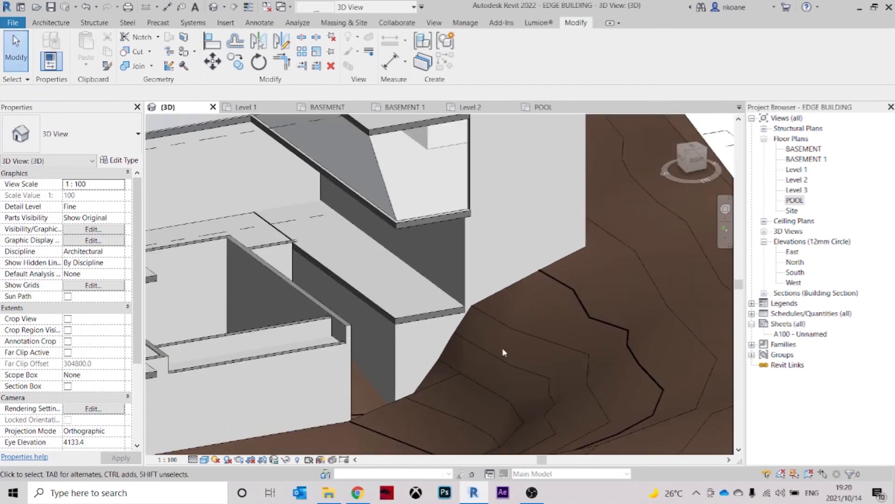
pyautogui.keyDown('shift'); pyautogui.moveTo(502, 348); pyautogui.dragTo(465, 381, button='middle'); pyautogui.keyUp('shift')
pyautogui.moveTo(412, 365); pyautogui.dragTo(450, 358, button='middle')
pyautogui.scroll(3, 476, 310)
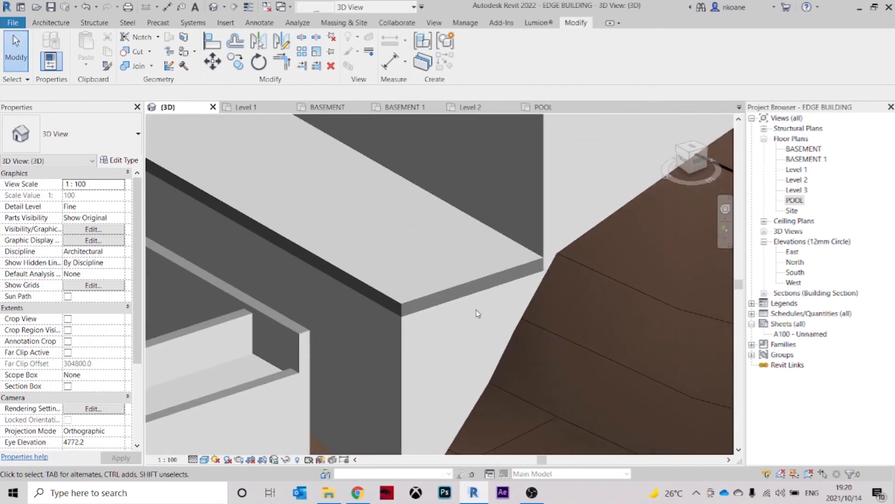
pyautogui.scroll(-5, 374, 291)
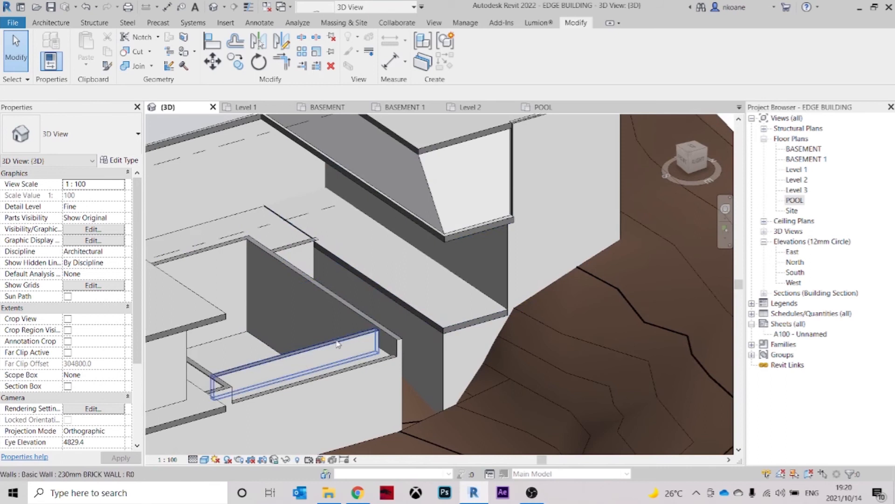
pyautogui.scroll(5, 338, 344)
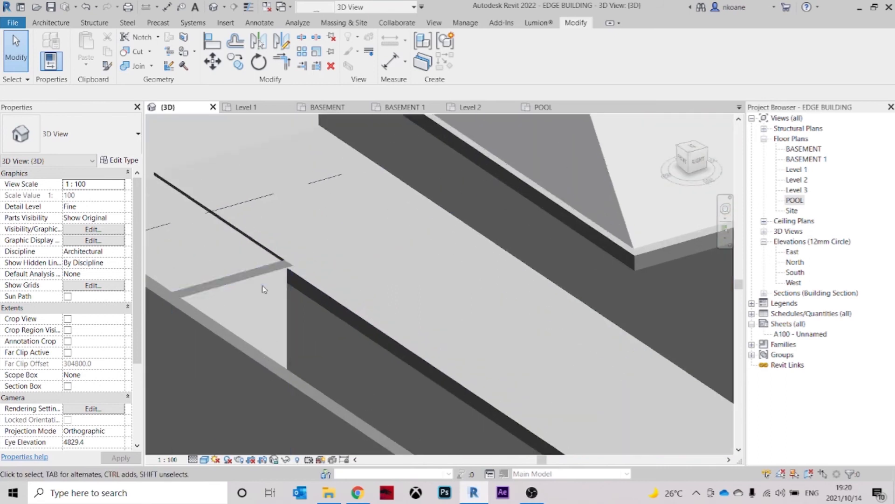
pyautogui.click(126, 66)
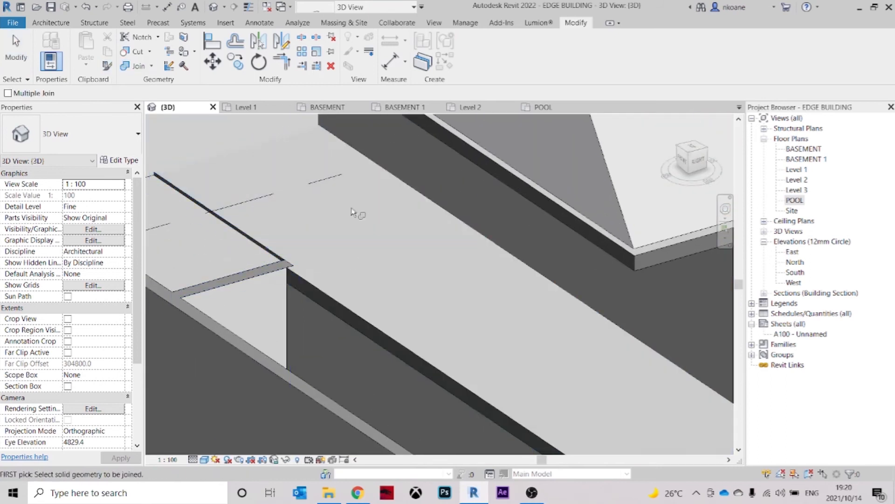
pyautogui.press('Escape')
pyautogui.scroll(-5, 352, 212)
pyautogui.keyDown('shift'); pyautogui.moveTo(406, 287); pyautogui.dragTo(280, 235, button='middle'); pyautogui.keyUp('shift')
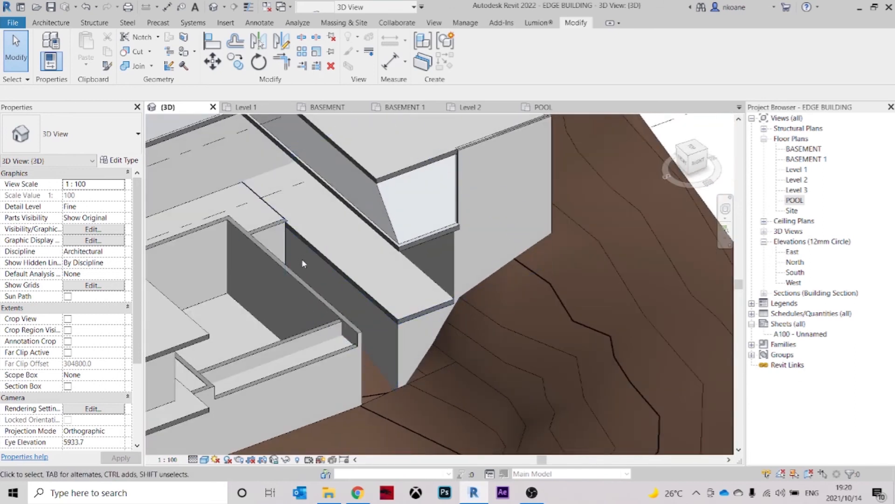
# Open the profile of the basement brick wall beneath the pool's outer edge for editing
pyautogui.keyDown('shift'); pyautogui.moveTo(399, 404); pyautogui.dragTo(446, 383, button='middle'); pyautogui.keyUp('shift')
pyautogui.scroll(-3, 405, 428)
pyautogui.keyDown('shift'); pyautogui.moveTo(413, 410); pyautogui.dragTo(476, 368, button='middle'); pyautogui.keyUp('shift')
pyautogui.scroll(3, 419, 332)
pyautogui.click(442, 347)
pyautogui.scroll(3, 422, 382)
pyautogui.moveTo(421, 382); pyautogui.dragTo(502, 301, button='middle')
pyautogui.click(474, 52)
pyautogui.moveTo(523, 258)
pyautogui.mouseDown(button='middle')
pyautogui.moveTo(443, 265)
pyautogui.moveTo(513, 268)
pyautogui.mouseUp(button='middle')
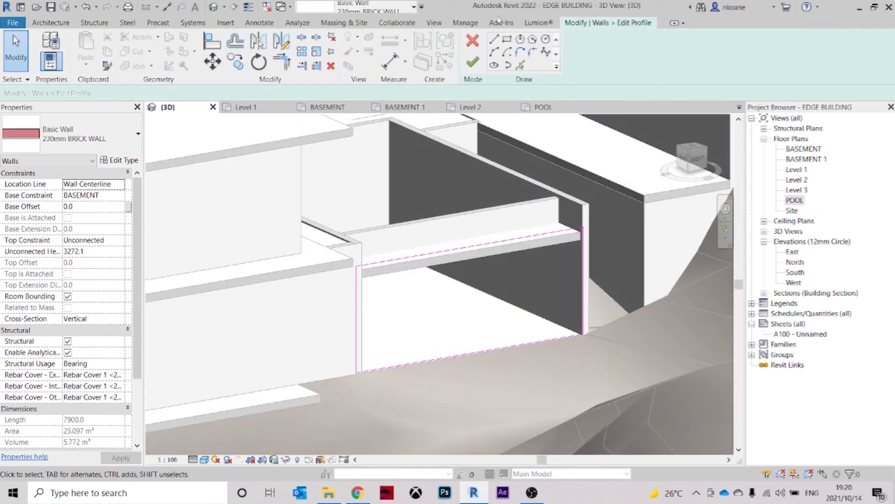
# Sketch a rectangular opening inset 250 mm from the basement wall's outline and finish the profile
pyautogui.click(507, 40)
pyautogui.keyDown('shift'); pyautogui.moveTo(559, 332); pyautogui.dragTo(633, 248, button='middle'); pyautogui.keyUp('shift')
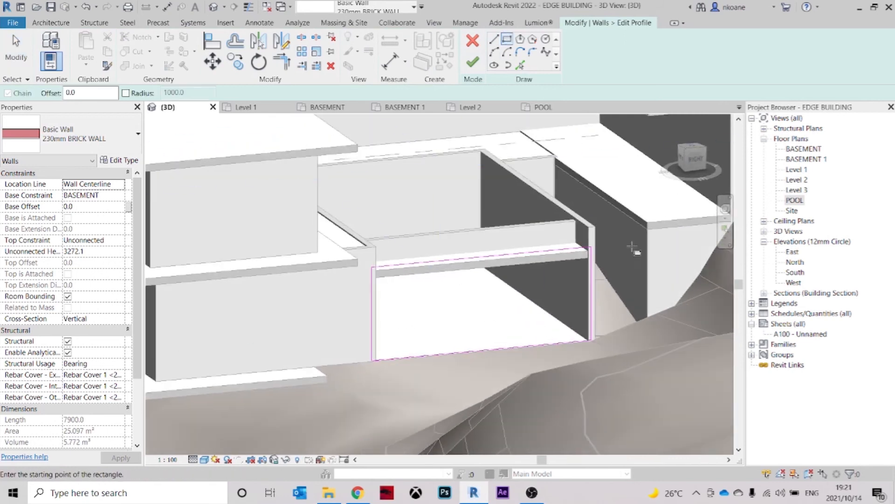
pyautogui.click(698, 161)
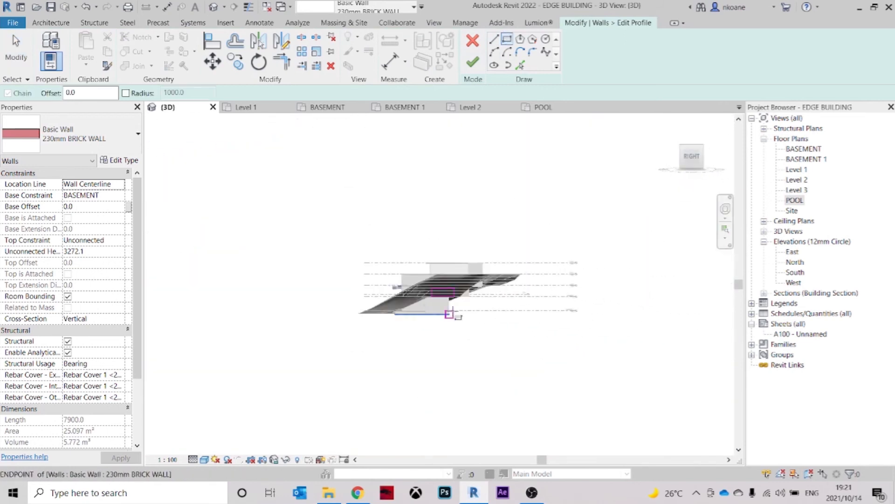
pyautogui.scroll(8, 346, 267)
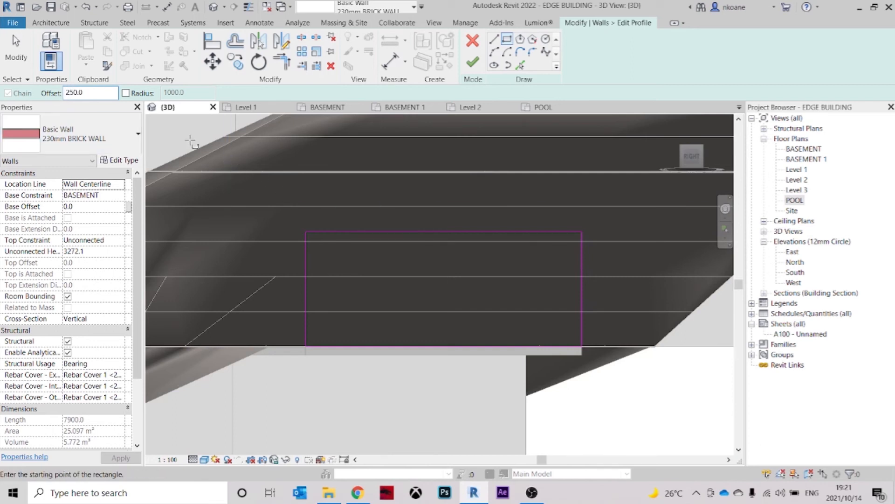
pyautogui.moveTo(511, 157); pyautogui.dragTo(512, 161, button='middle')
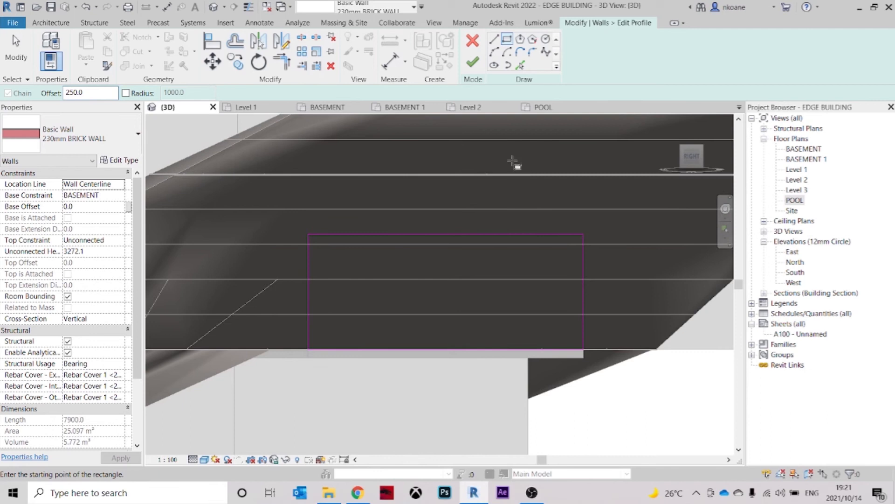
pyautogui.click(308, 234)
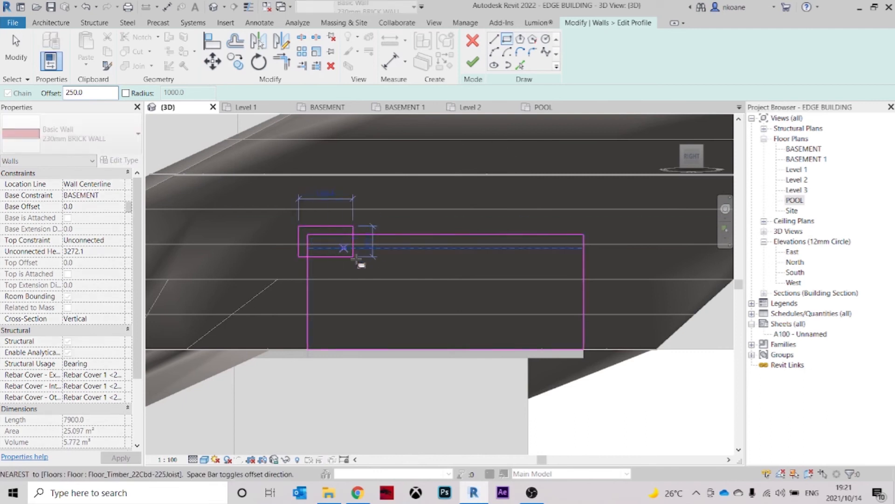
pyautogui.press('space')
pyautogui.click(583, 350)
pyautogui.click(583, 350)
pyautogui.press('Escape')
pyautogui.scroll(-1, 318, 250)
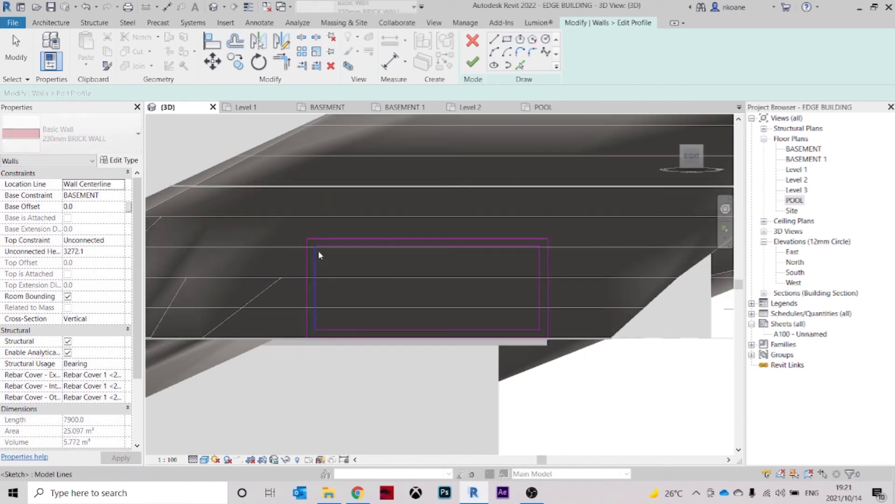
pyautogui.keyDown('shift'); pyautogui.moveTo(318, 250); pyautogui.dragTo(393, 343, button='middle'); pyautogui.keyUp('shift')
pyautogui.click(472, 65)
# Examine the framed opening in the basement wall and its junction with the pool ledge floor
pyautogui.keyDown('shift'); pyautogui.moveTo(652, 298); pyautogui.dragTo(640, 326, button='middle'); pyautogui.keyUp('shift')
pyautogui.keyDown('shift'); pyautogui.moveTo(637, 275); pyautogui.dragTo(578, 396, button='middle'); pyautogui.keyUp('shift')
pyautogui.scroll(5, 561, 409)
pyautogui.click(558, 323)
pyautogui.scroll(-2, 573, 324)
pyautogui.keyDown('shift'); pyautogui.moveTo(572, 325); pyautogui.dragTo(580, 312, button='middle'); pyautogui.keyUp('shift')
pyautogui.click(629, 254)
pyautogui.press('Escape')
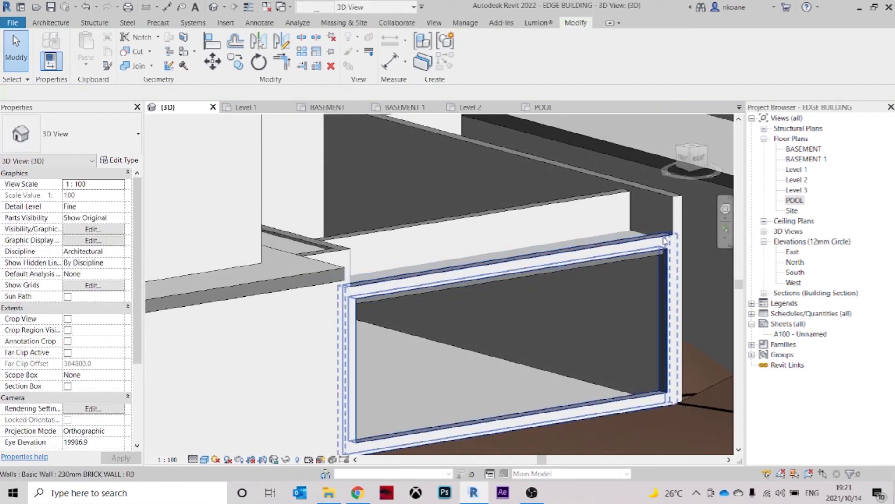
pyautogui.click(644, 249)
pyautogui.keyDown('shift'); pyautogui.moveTo(635, 372); pyautogui.dragTo(646, 272, button='middle'); pyautogui.keyUp('shift')
pyautogui.press('Escape')
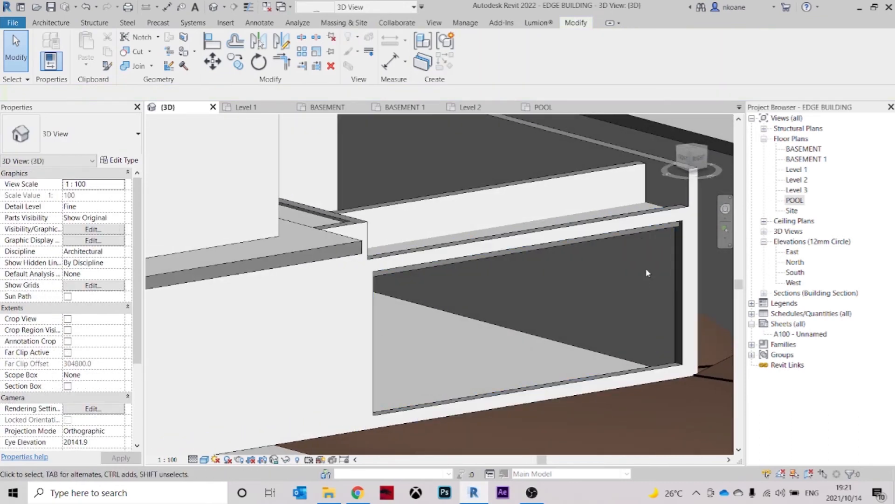
pyautogui.press('l')
pyautogui.scroll(3, 643, 229)
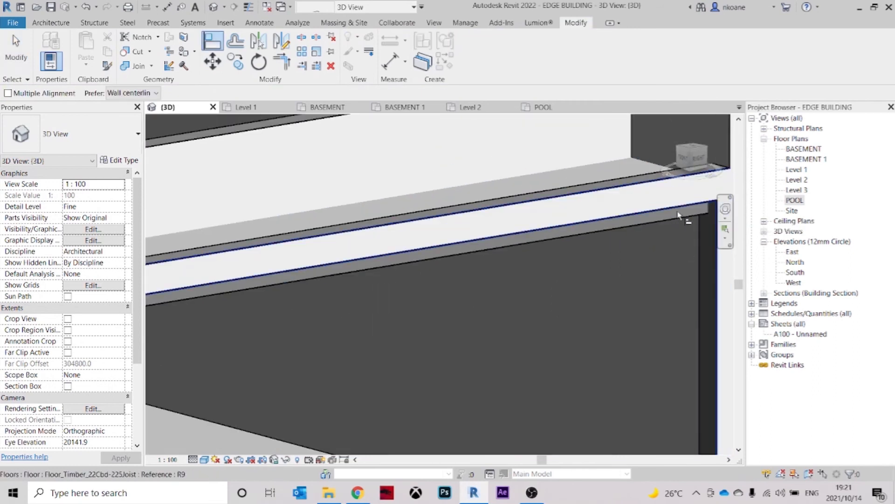
pyautogui.moveTo(670, 224)
pyautogui.keyDown('shift'); pyautogui.mouseDown(button='middle')
pyautogui.moveTo(653, 261)
pyautogui.moveTo(648, 247)
pyautogui.moveTo(620, 276)
pyautogui.mouseUp(button='middle'); pyautogui.keyUp('shift')
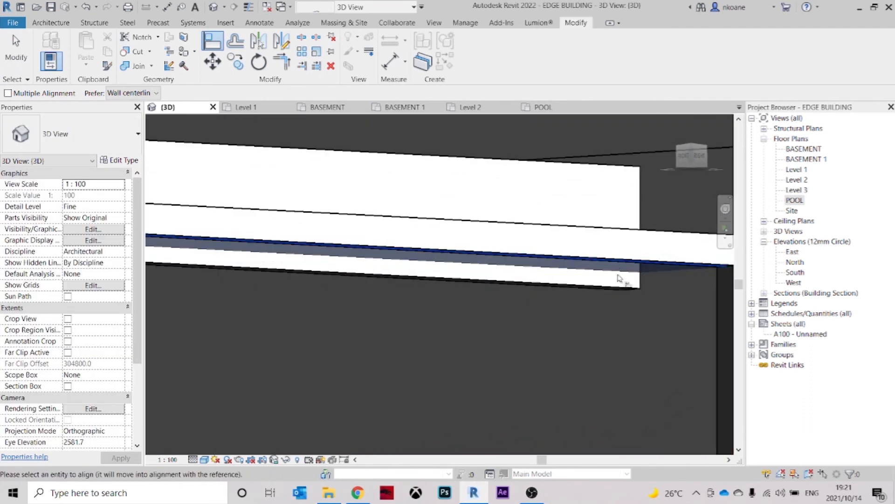
pyautogui.press('Escape')
pyautogui.keyDown('shift'); pyautogui.moveTo(613, 282); pyautogui.dragTo(695, 314, button='middle'); pyautogui.keyUp('shift')
pyautogui.keyDown('shift'); pyautogui.moveTo(510, 259); pyautogui.dragTo(573, 281, button='middle'); pyautogui.keyUp('shift')
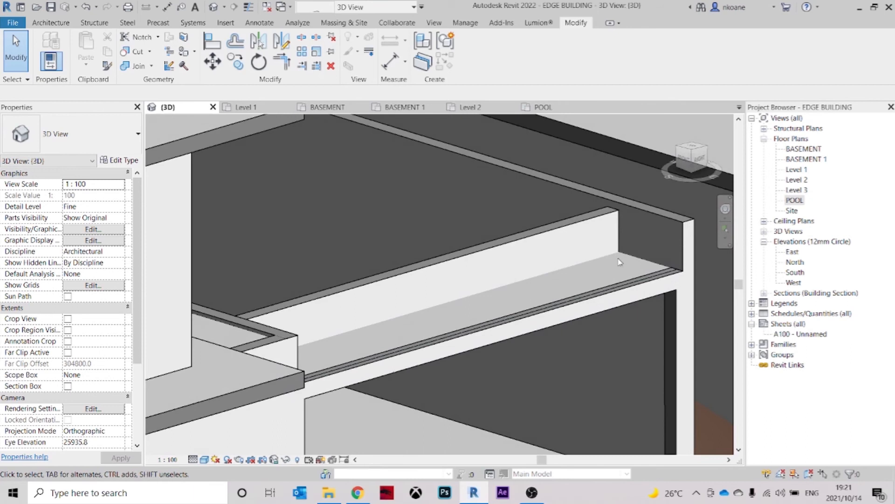
# Duplicate the floor type of the ledge outside the low pool wall under the name POOL WALL
pyautogui.click(618, 256)
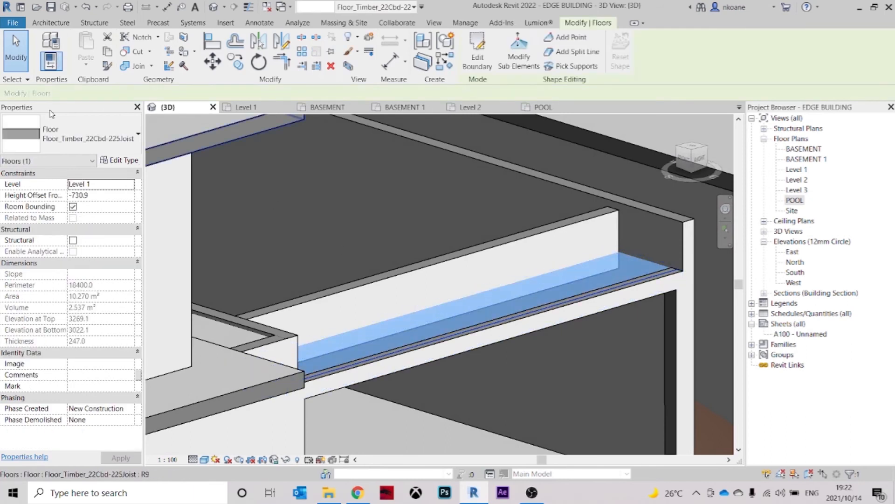
pyautogui.click(117, 159)
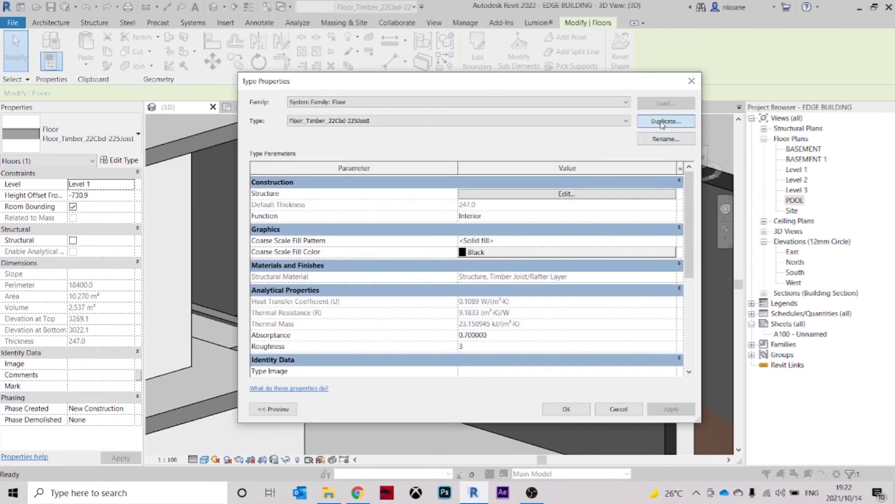
pyautogui.click(662, 121)
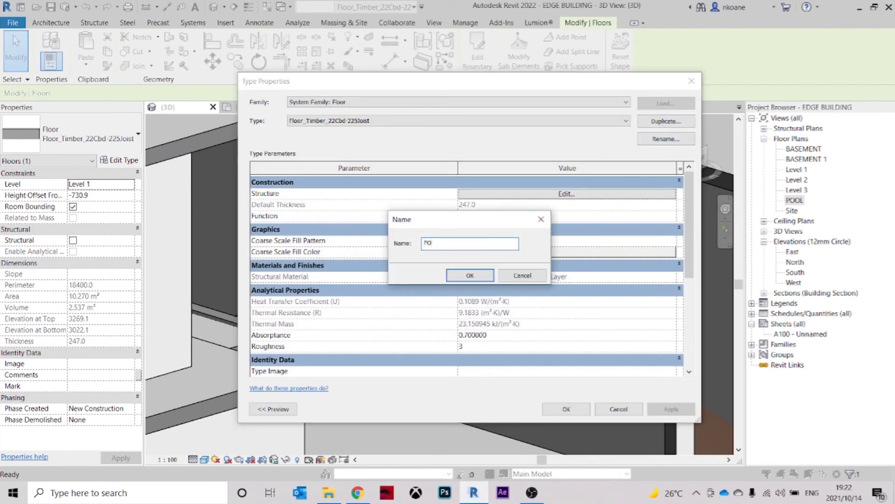
pyautogui.write('POOL WALL')
pyautogui.press('Return')
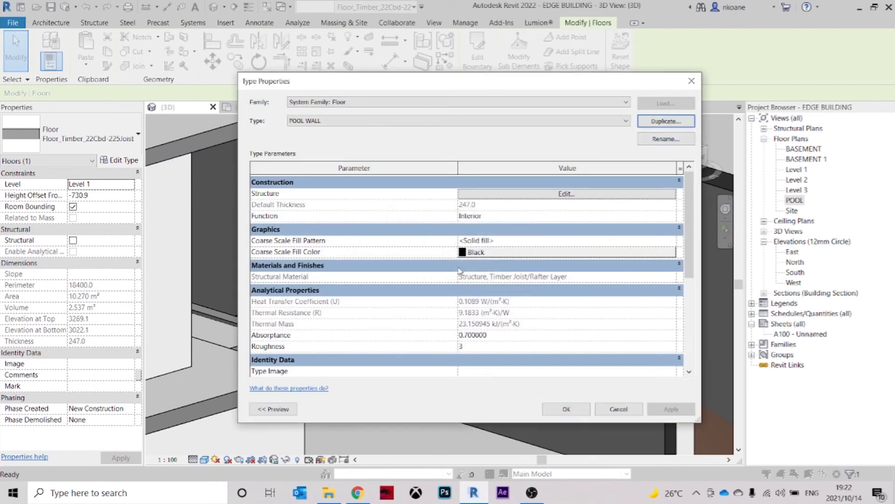
# Thin the structure layer of the POOL WALL floor type to give a total floor thickness of 172 mm
pyautogui.click(566, 194)
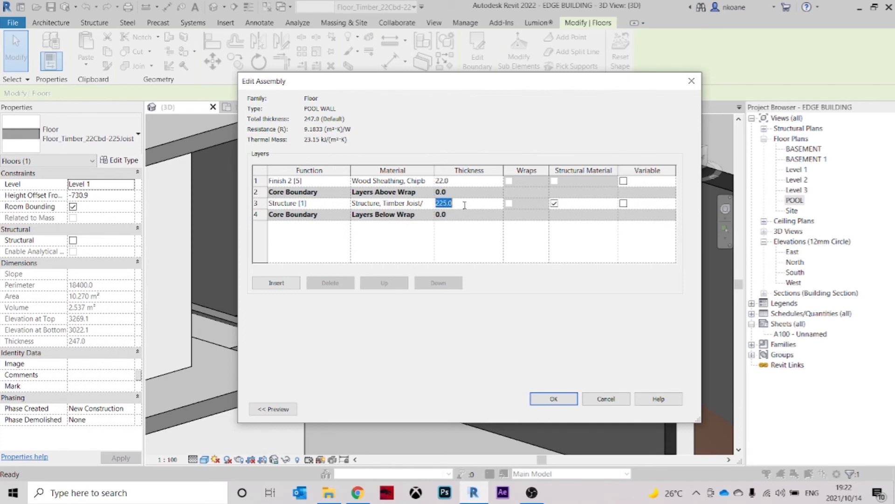
pyautogui.click(550, 400)
pyautogui.click(566, 409)
# Align the underside of the POOL WALL floor with the bottom face of the low pool wall
pyautogui.keyDown('shift'); pyautogui.moveTo(695, 284); pyautogui.dragTo(540, 230, button='middle'); pyautogui.keyUp('shift')
pyautogui.scroll(3, 575, 373)
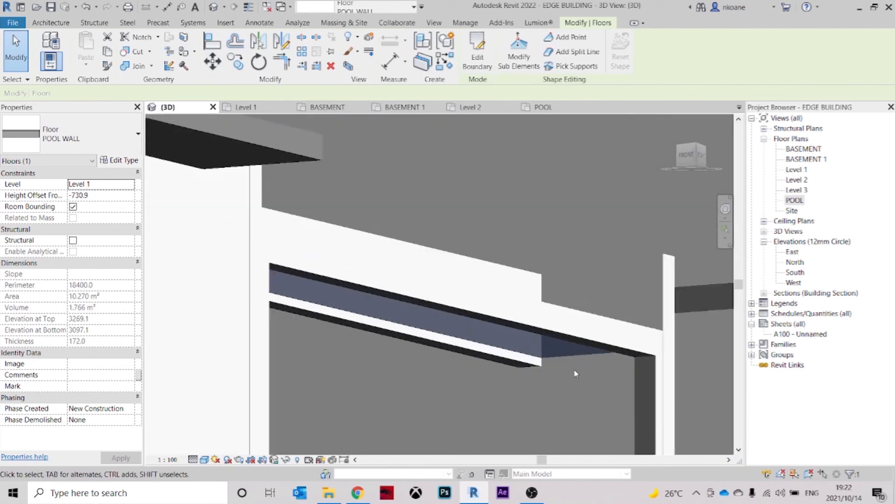
pyautogui.click(207, 47)
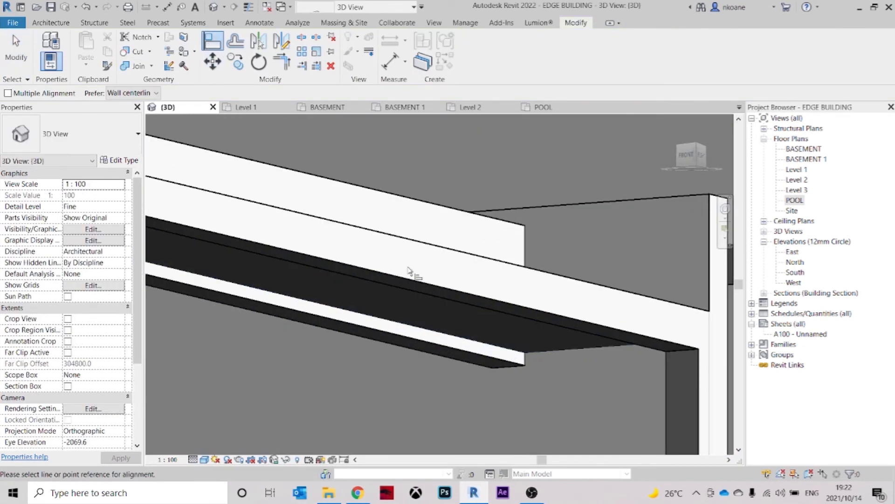
pyautogui.click(471, 354)
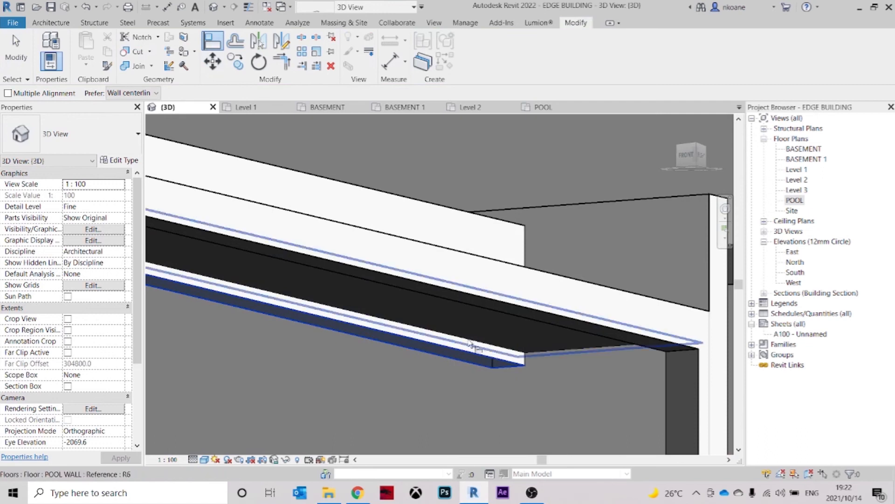
pyautogui.keyDown('shift'); pyautogui.moveTo(466, 337); pyautogui.dragTo(635, 382, button='middle'); pyautogui.keyUp('shift')
pyautogui.scroll(3, 605, 332)
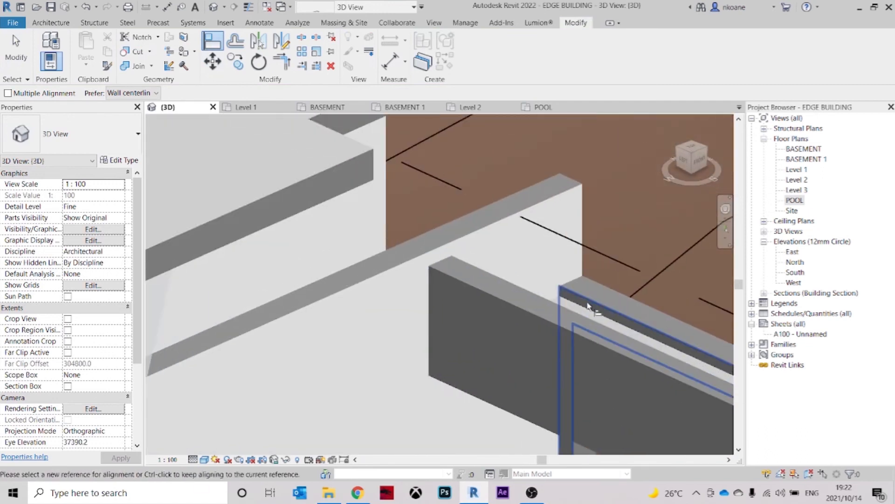
pyautogui.press('Escape')
pyautogui.press('Escape')
# Start a new wall of the GLASS WALL type on the BASEMENT floor plan
pyautogui.keyDown('shift'); pyautogui.moveTo(568, 300); pyautogui.dragTo(353, 150, button='middle'); pyautogui.keyUp('shift')
pyautogui.scroll(-5, 640, 277)
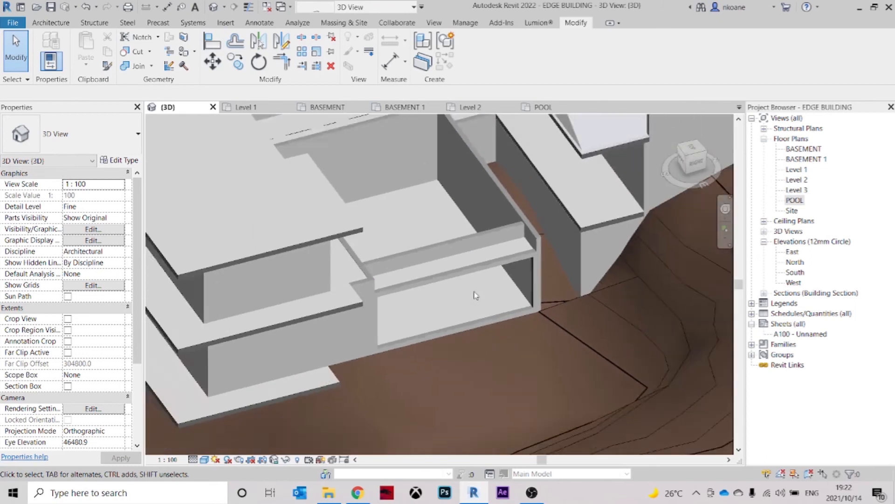
pyautogui.click(464, 292)
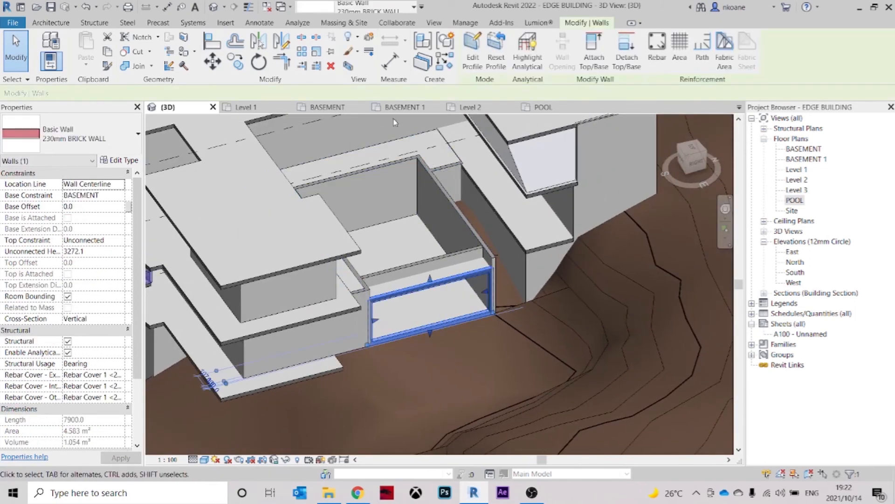
pyautogui.click(343, 111)
pyautogui.scroll(-3, 492, 291)
pyautogui.click(516, 352)
pyautogui.scroll(2, 517, 353)
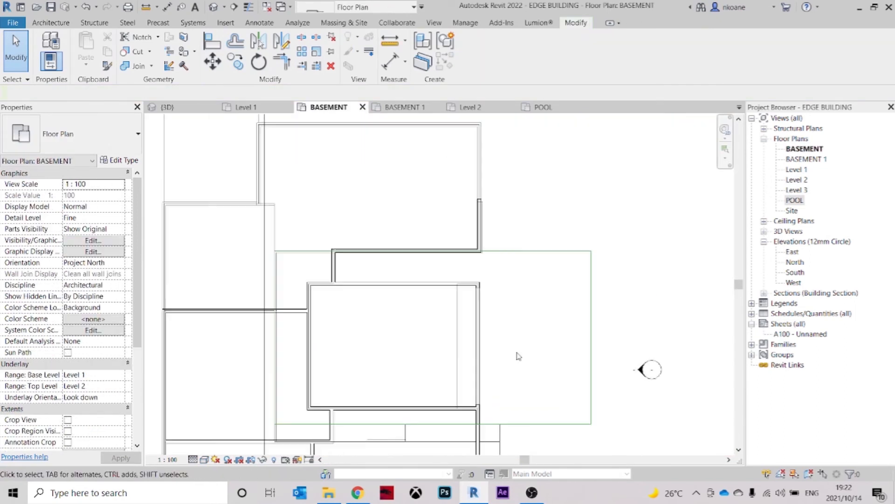
pyautogui.moveTo(511, 337); pyautogui.dragTo(471, 280, button='middle')
pyautogui.click(48, 24)
pyautogui.click(49, 44)
pyautogui.click(77, 139)
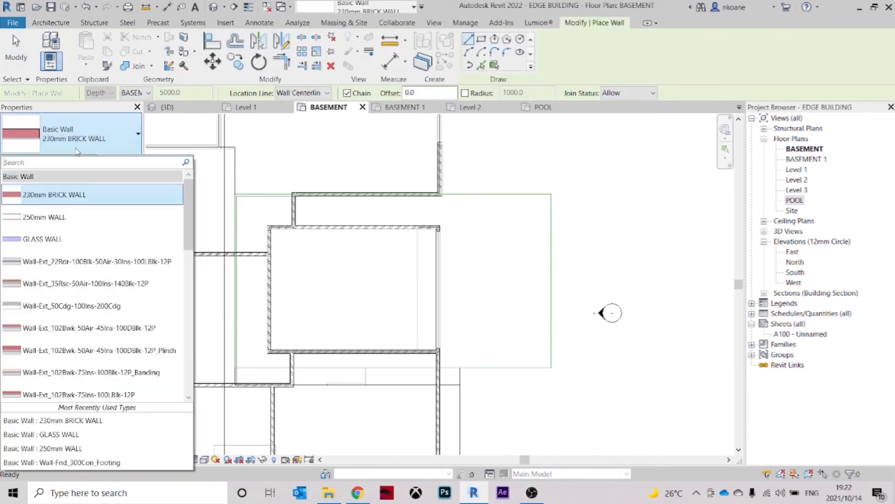
pyautogui.click(50, 238)
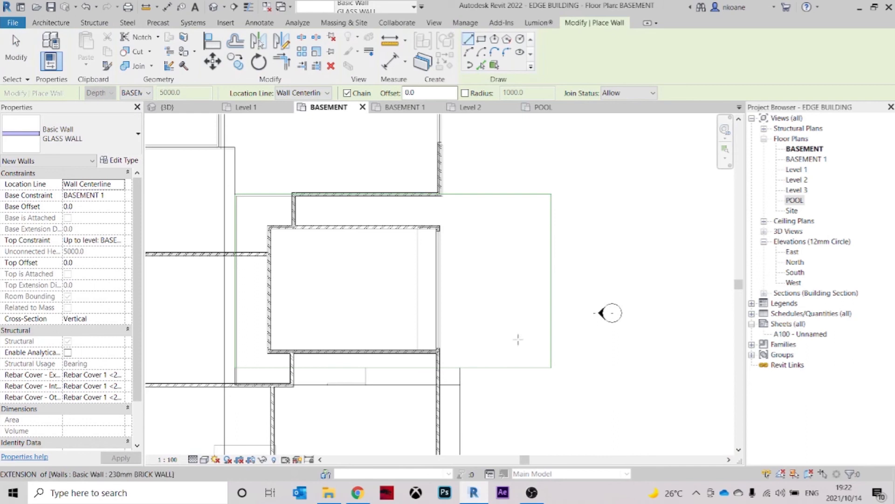
# Set the new glass wall's base constraint to BASEMENT and its top constraint to Unconnected
pyautogui.scroll(5, 517, 340)
pyautogui.click(431, 189)
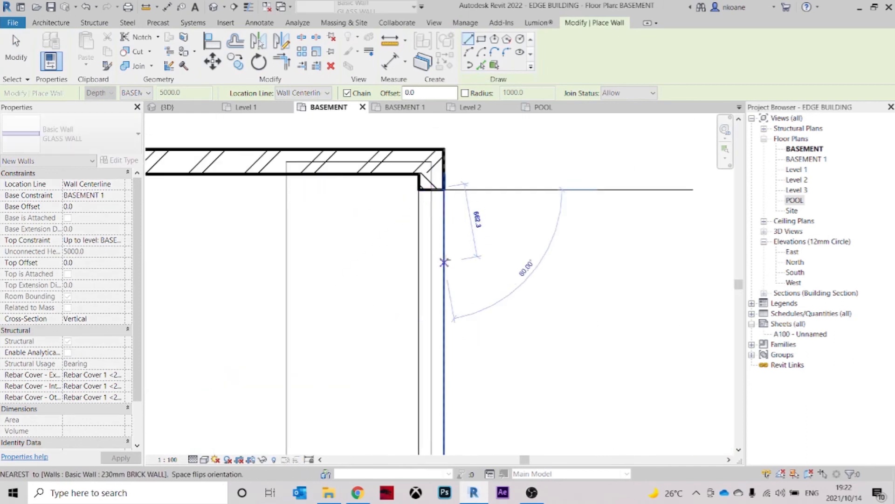
pyautogui.press('Escape')
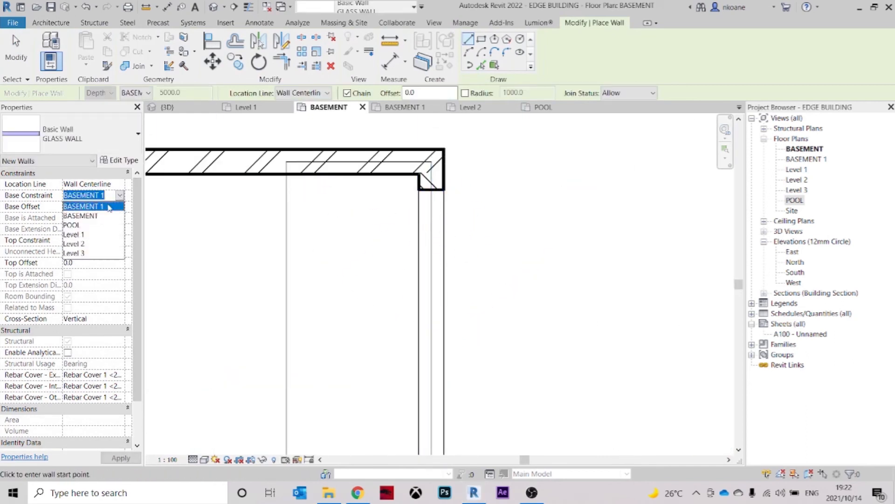
pyautogui.click(120, 241)
pyautogui.click(84, 250)
# Draw the glass wall along the basement wall opening below the pool, ending at the midpoint of the brick wall stub
pyautogui.scroll(-3, 434, 251)
pyautogui.moveTo(447, 415); pyautogui.dragTo(410, 214, button='middle')
pyautogui.scroll(3, 405, 402)
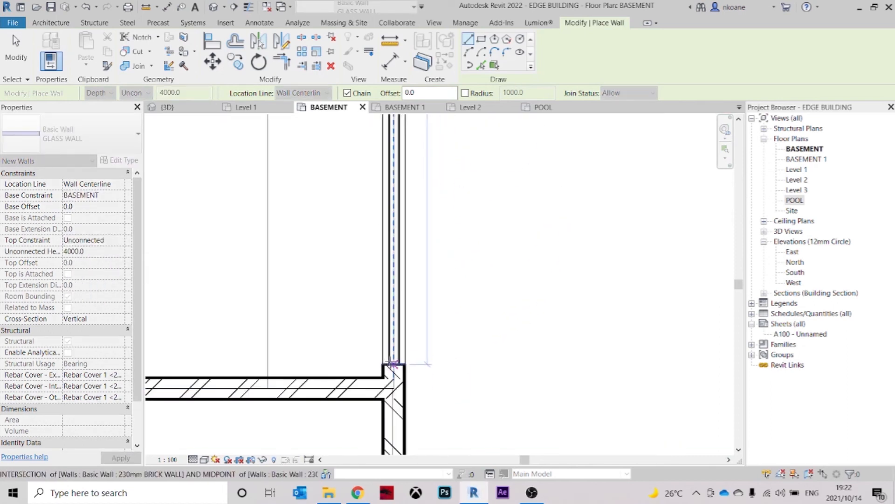
pyautogui.click(393, 362)
pyautogui.press('Escape')
pyautogui.scroll(-3, 521, 248)
pyautogui.press('Escape')
# Examine the brick side wall of the room below the pool and the adjoining rooms on the basement plan
pyautogui.moveTo(417, 329); pyautogui.dragTo(689, 374, button='middle')
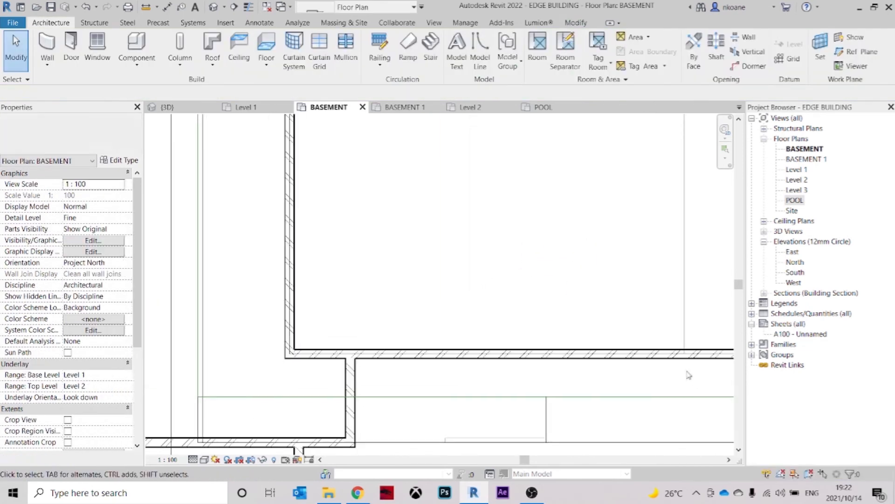
pyautogui.scroll(-5, 414, 375)
pyautogui.moveTo(439, 375); pyautogui.dragTo(440, 334, button='middle')
pyautogui.scroll(4, 499, 334)
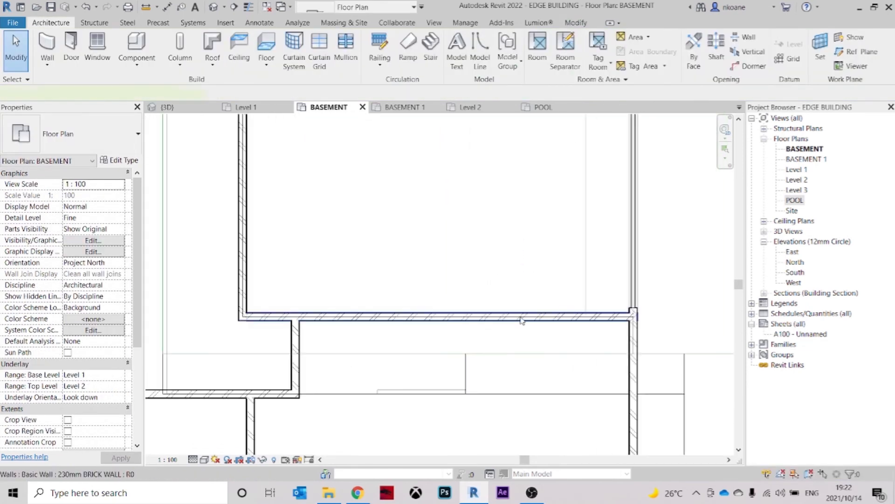
pyautogui.click(521, 319)
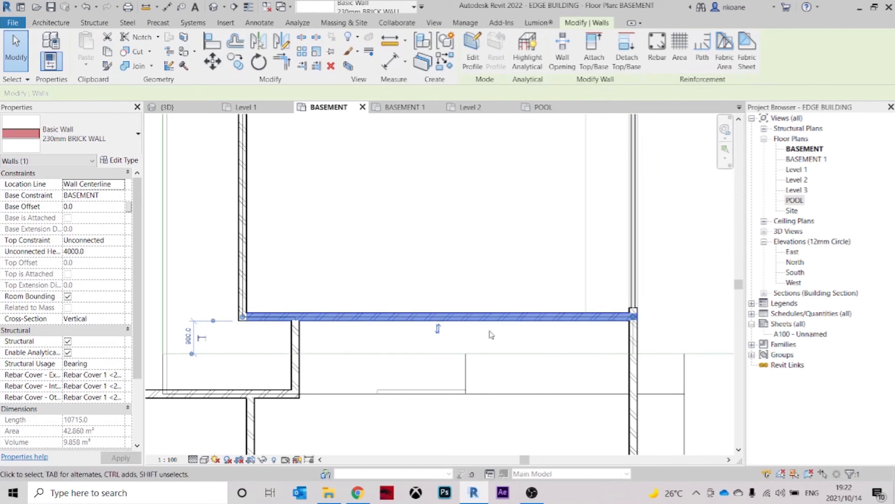
pyautogui.scroll(-3, 582, 336)
pyautogui.scroll(-1, 566, 269)
pyautogui.moveTo(574, 268); pyautogui.dragTo(633, 154, button='middle')
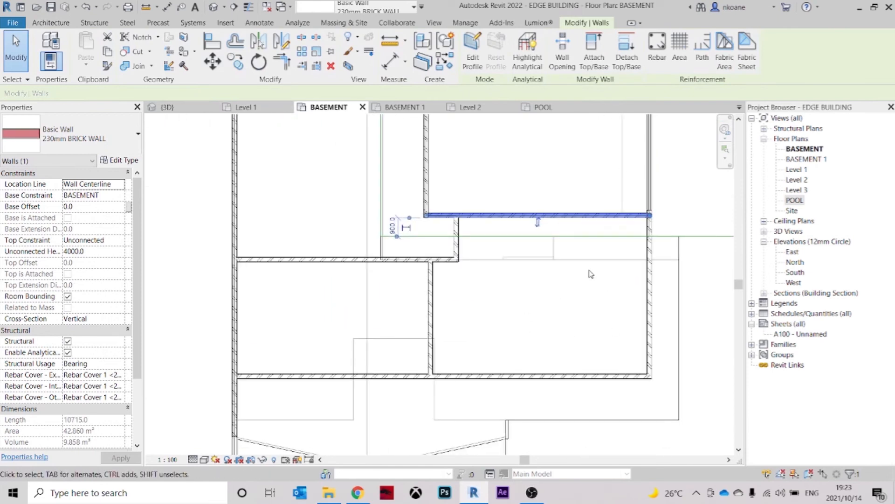
pyautogui.moveTo(591, 273); pyautogui.dragTo(585, 373, button='middle')
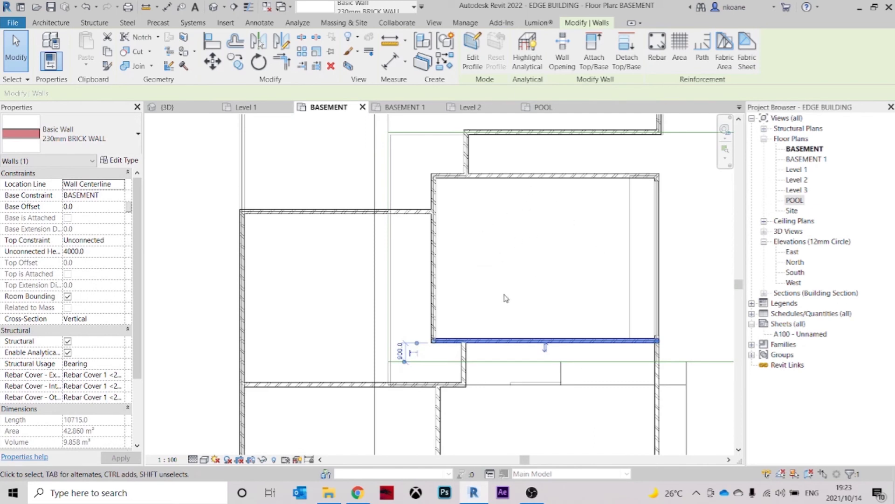
# Align the top of the new glass wall in the 3D view so that it stops below the pool ledge
pyautogui.click(188, 108)
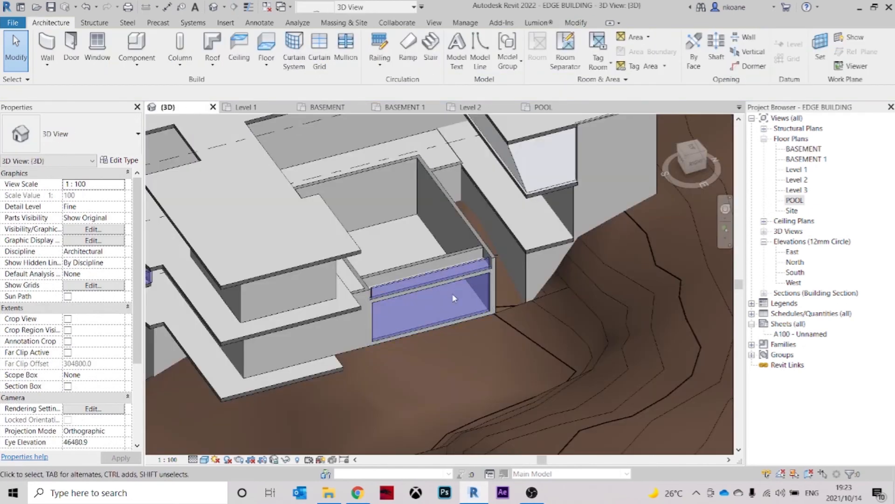
pyautogui.scroll(5, 454, 298)
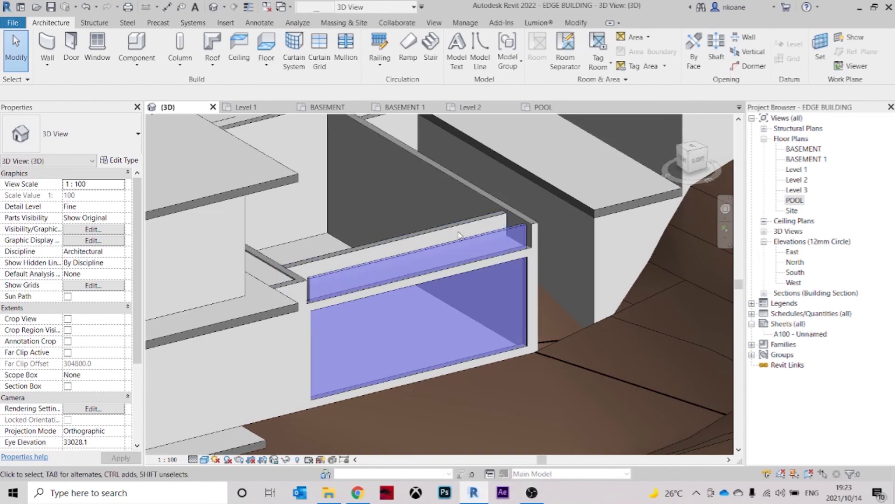
pyautogui.click(459, 234)
pyautogui.scroll(3, 475, 270)
pyautogui.press('Escape')
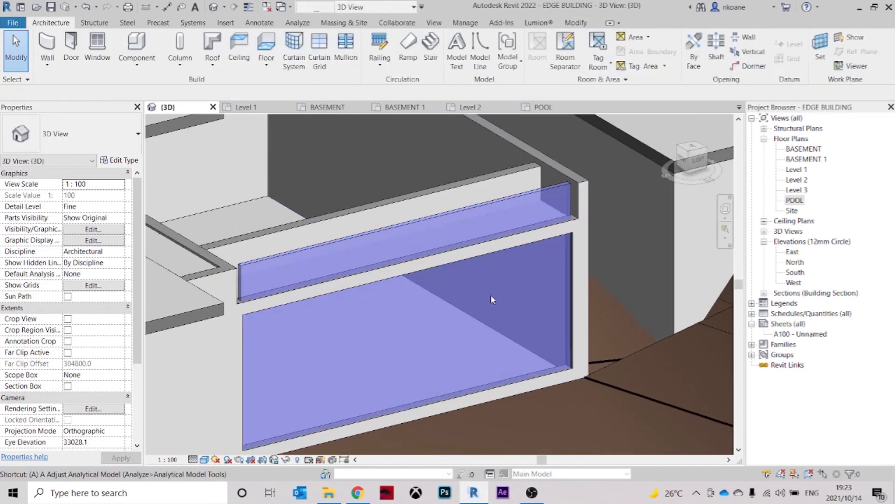
pyautogui.press('l')
pyautogui.scroll(2, 510, 248)
pyautogui.click(510, 249)
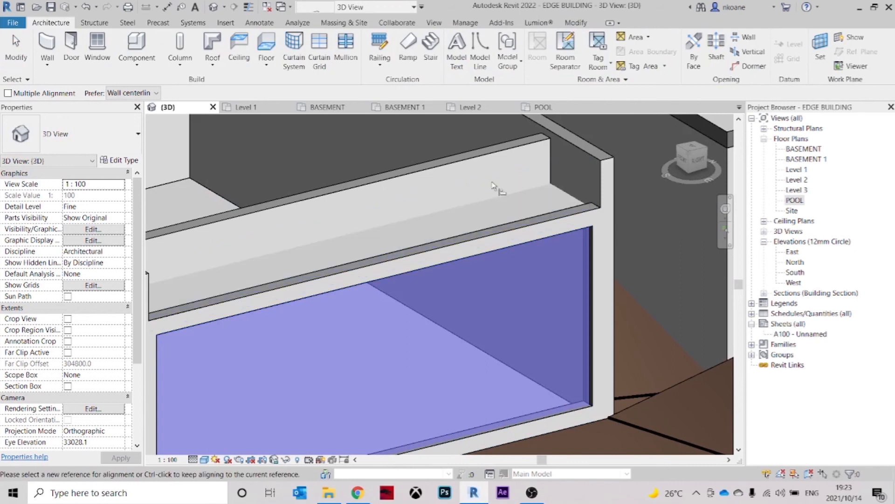
pyautogui.press('Escape')
pyautogui.press('Escape')
# Edit the profile of the brick basement wall beside the glass, sketching a line about 2400 mm long below its bottom edge
pyautogui.scroll(-1, 521, 211)
pyautogui.keyDown('shift'); pyautogui.moveTo(522, 211); pyautogui.dragTo(423, 226, button='middle'); pyautogui.keyUp('shift')
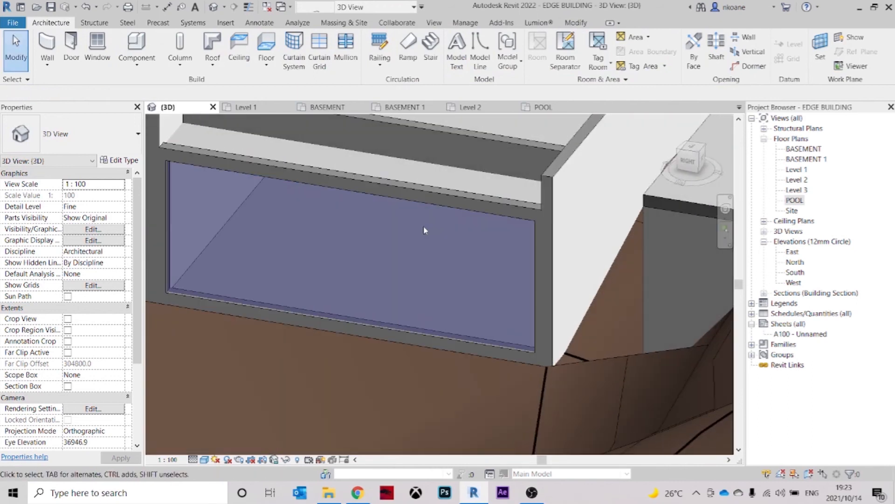
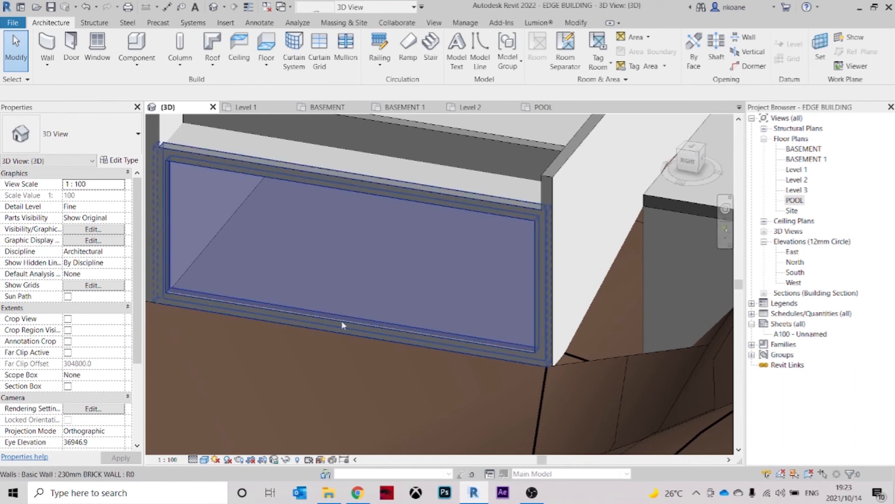
pyautogui.scroll(-3, 502, 281)
pyautogui.keyDown('shift'); pyautogui.moveTo(502, 281); pyautogui.dragTo(447, 254, button='middle'); pyautogui.keyUp('shift')
pyautogui.click(448, 254)
pyautogui.keyDown('shift'); pyautogui.moveTo(466, 306); pyautogui.dragTo(515, 270, button='middle'); pyautogui.keyUp('shift')
pyautogui.click(472, 55)
pyautogui.keyDown('shift'); pyautogui.moveTo(433, 220); pyautogui.dragTo(436, 228, button='middle'); pyautogui.keyUp('shift')
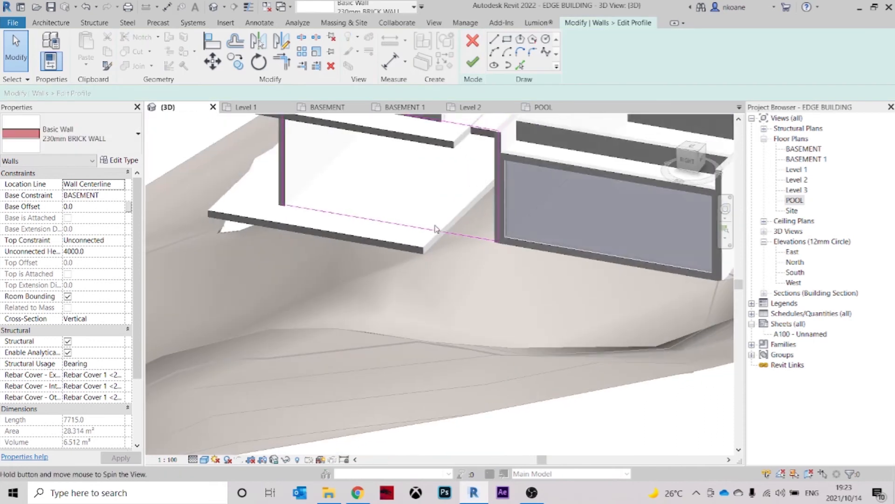
pyautogui.click(521, 66)
pyautogui.scroll(4, 432, 229)
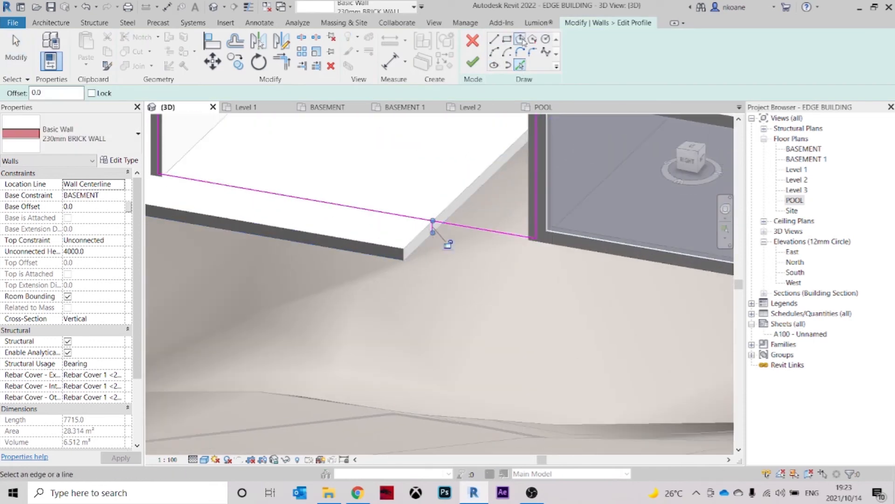
pyautogui.click(531, 300)
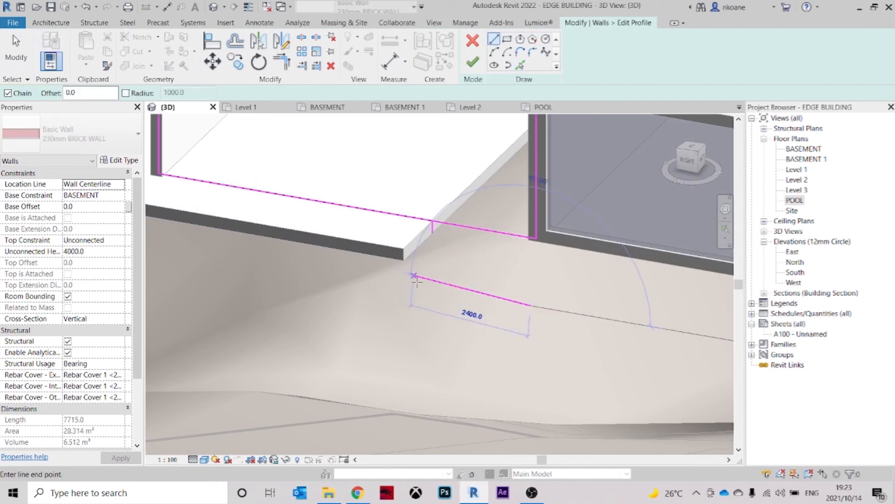
# Trim the sketched lines into a closed, lowered wall profile and finish the profile edit
pyautogui.press('t')
pyautogui.press('r')
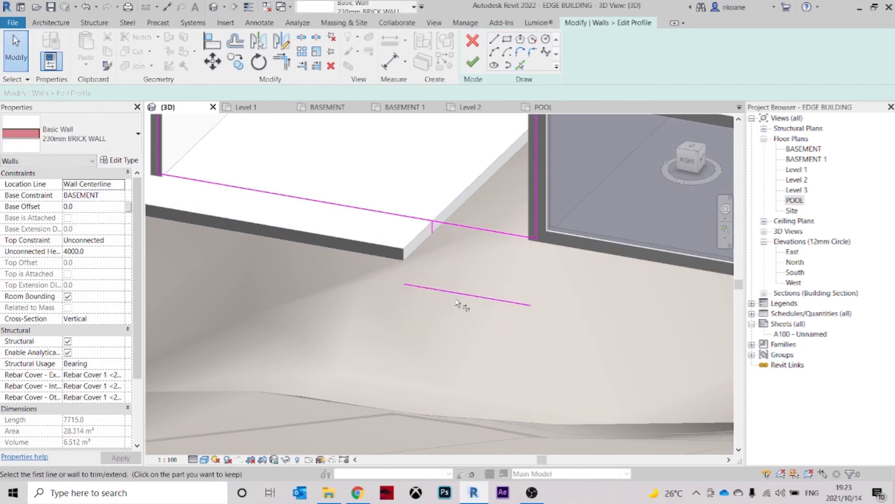
pyautogui.click(464, 294)
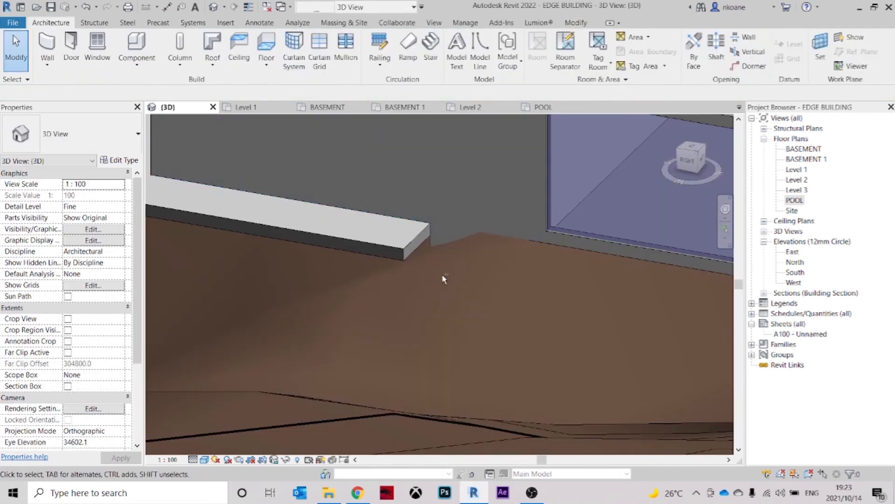
# Create a similar 230mm BRICK WALL 1100 mm long near the end of the lowest floor slab
pyautogui.keyDown('shift'); pyautogui.moveTo(443, 279); pyautogui.dragTo(547, 274, button='middle'); pyautogui.keyUp('shift')
pyautogui.scroll(-1, 474, 284)
pyautogui.scroll(3, 443, 224)
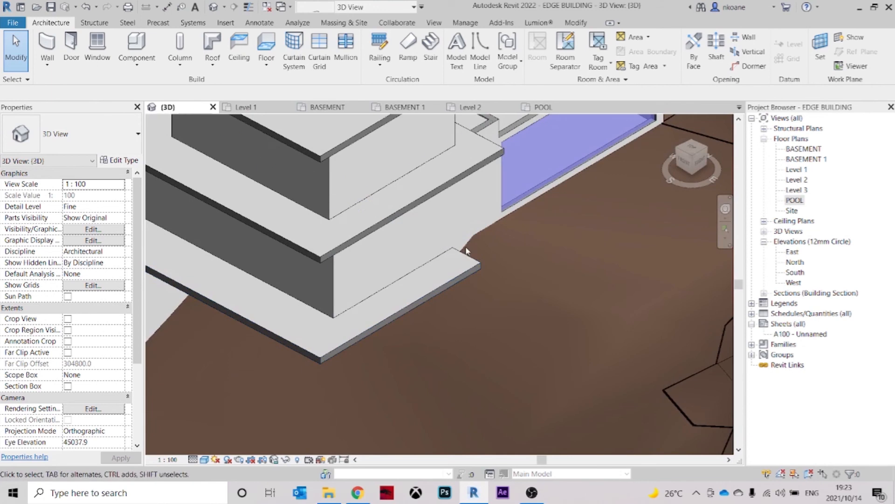
pyautogui.click(464, 267)
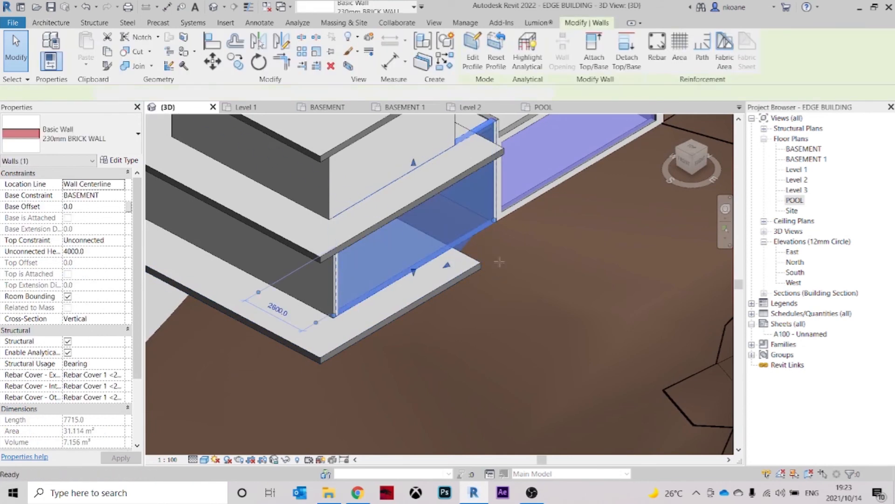
pyautogui.press('c')
pyautogui.press('s')
pyautogui.press('Escape')
pyautogui.press('Escape')
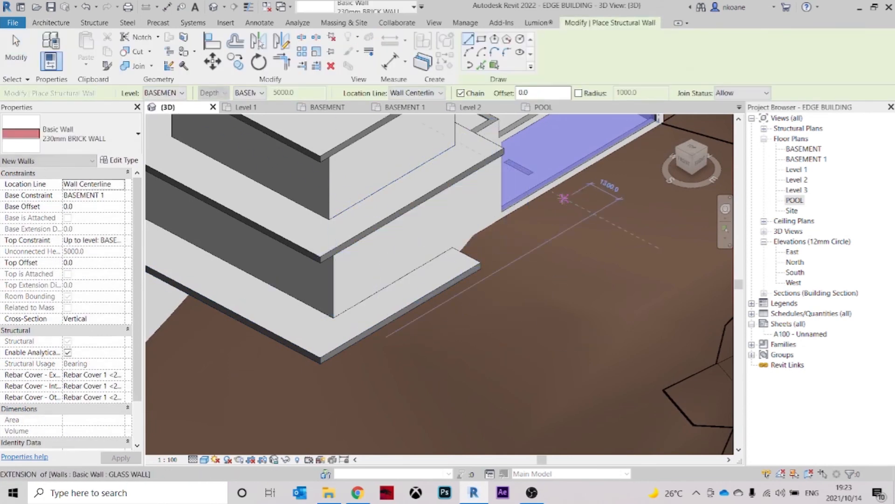
pyautogui.click(535, 176)
pyautogui.keyDown('shift'); pyautogui.moveTo(535, 196); pyautogui.dragTo(538, 246, button='middle'); pyautogui.keyUp('shift')
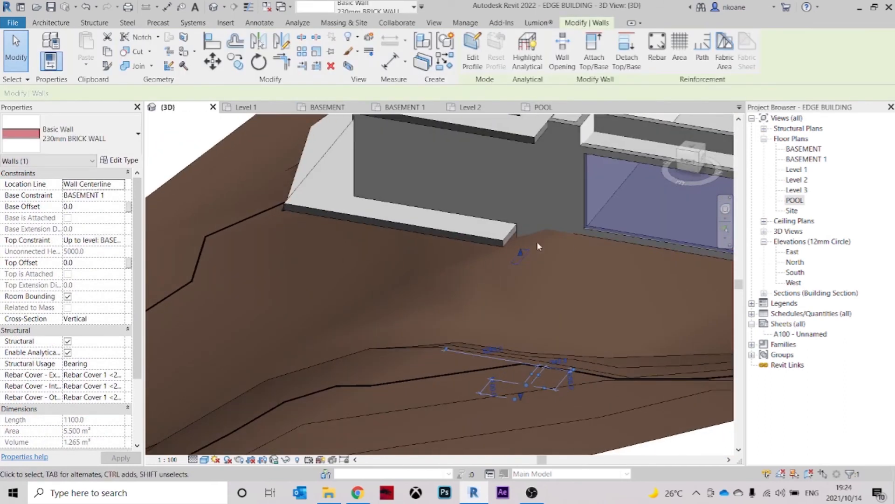
# Stretch the short brick wall to a top offset of 548 and raise its base to an offset of 4547.9
pyautogui.moveTo(517, 245); pyautogui.dragTo(526, 394)
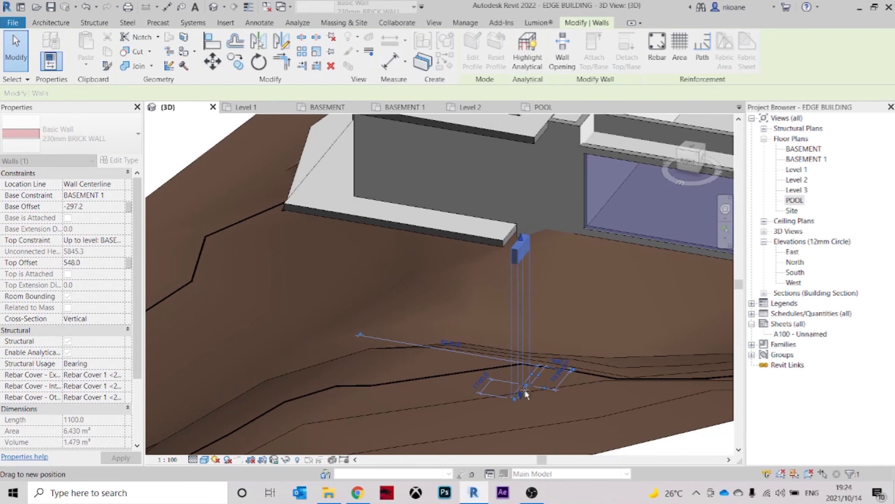
pyautogui.moveTo(533, 267); pyautogui.dragTo(533, 266)
pyautogui.scroll(1, 530, 252)
pyautogui.keyDown('shift'); pyautogui.moveTo(530, 249); pyautogui.dragTo(508, 277, button='middle'); pyautogui.keyUp('shift')
pyautogui.scroll(2, 508, 277)
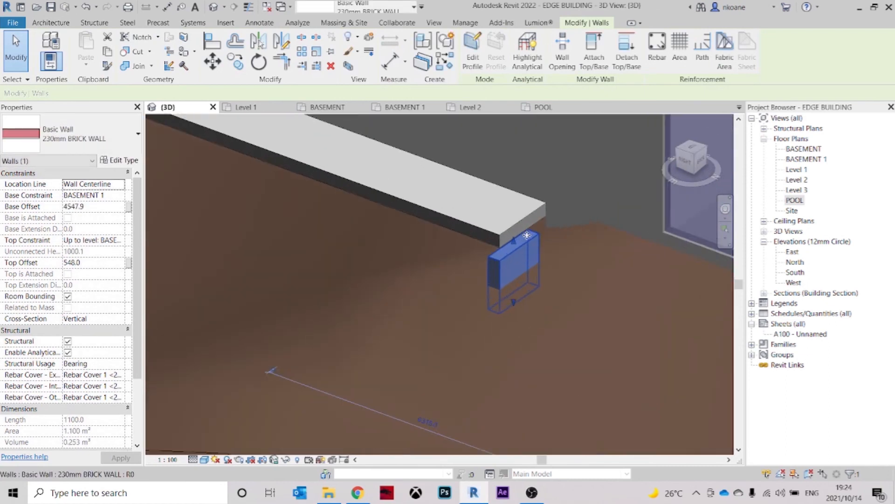
# Try to align the short brick wall with the lower edge of the floor slab and undo the alignment
pyautogui.press('Escape')
pyautogui.click(526, 253)
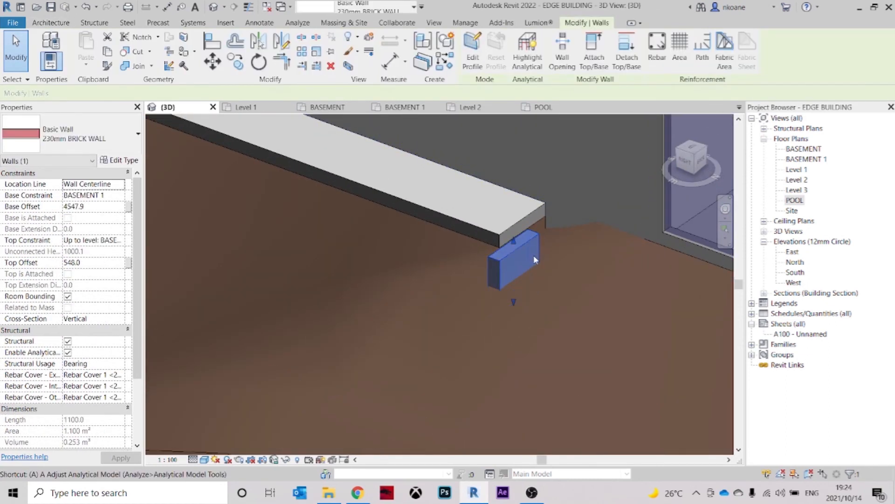
pyautogui.press('a')
pyautogui.press('l')
pyautogui.keyDown('shift'); pyautogui.moveTo(534, 255); pyautogui.dragTo(547, 224, button='middle'); pyautogui.keyUp('shift')
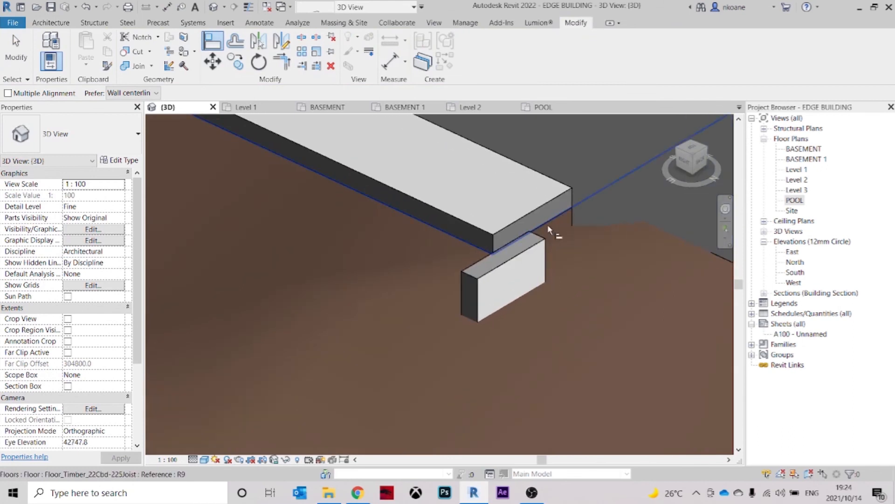
pyautogui.click(532, 252)
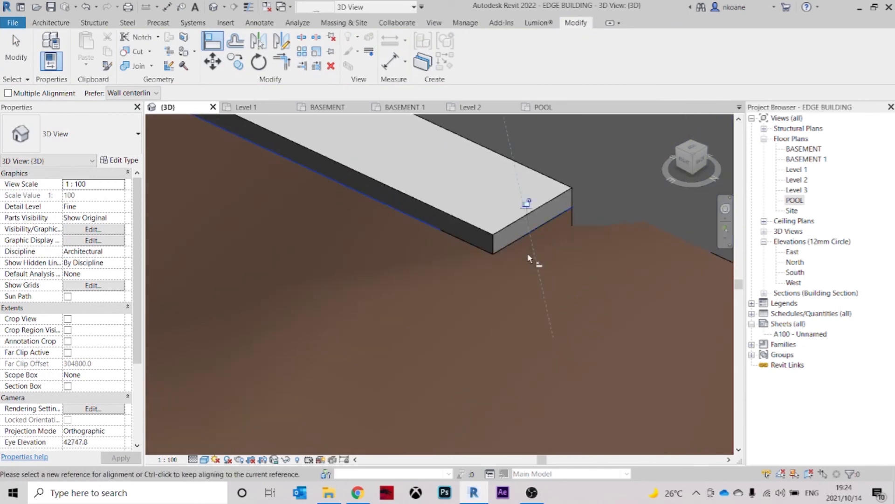
pyautogui.keyDown('shift'); pyautogui.moveTo(529, 258); pyautogui.dragTo(535, 256, button='middle'); pyautogui.keyUp('shift')
pyautogui.hotkey('ctrl', 'z')
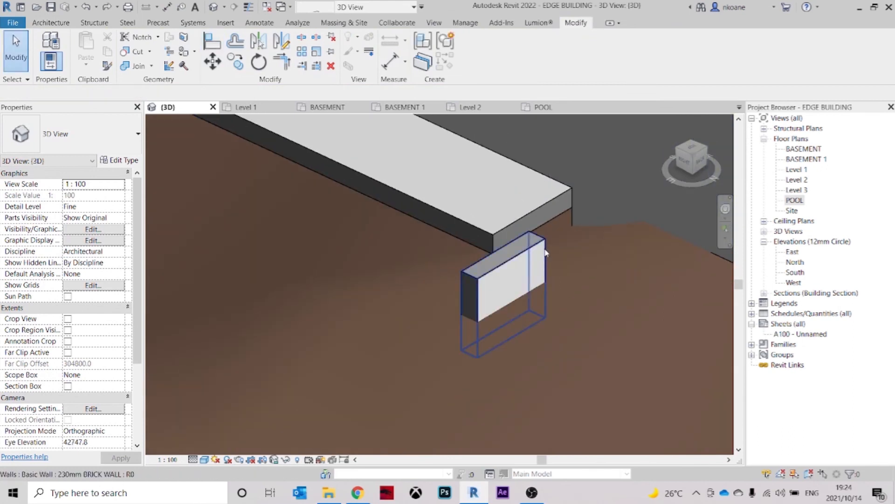
# Align the short brick wall's outer face with the end face of the lowest floor slab
pyautogui.click(533, 281)
pyautogui.press('a')
pyautogui.press('l')
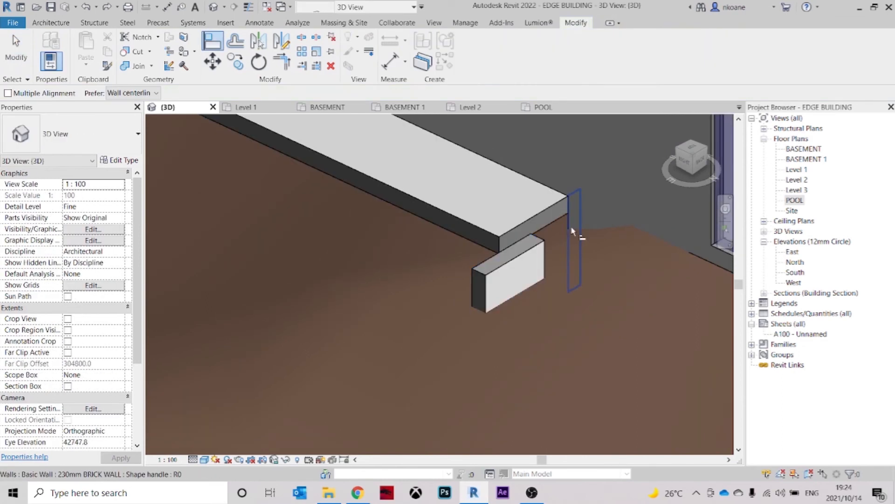
pyautogui.keyDown('shift'); pyautogui.moveTo(562, 251); pyautogui.dragTo(650, 273, button='middle'); pyautogui.keyUp('shift')
pyautogui.click(388, 289)
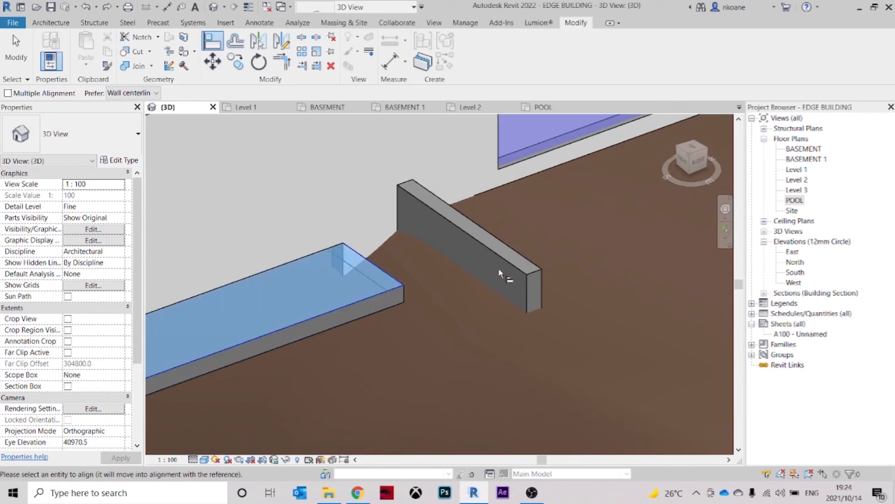
pyautogui.press('Escape')
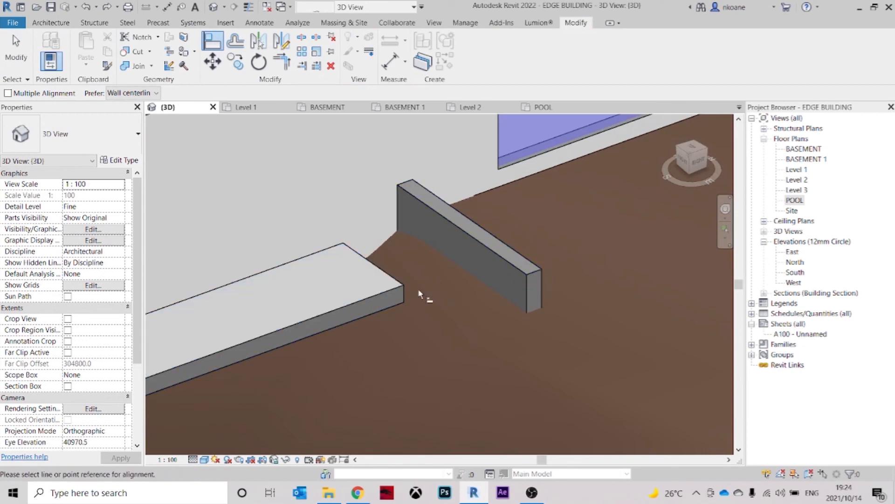
pyautogui.click(402, 298)
pyautogui.press('Escape')
pyautogui.click(404, 298)
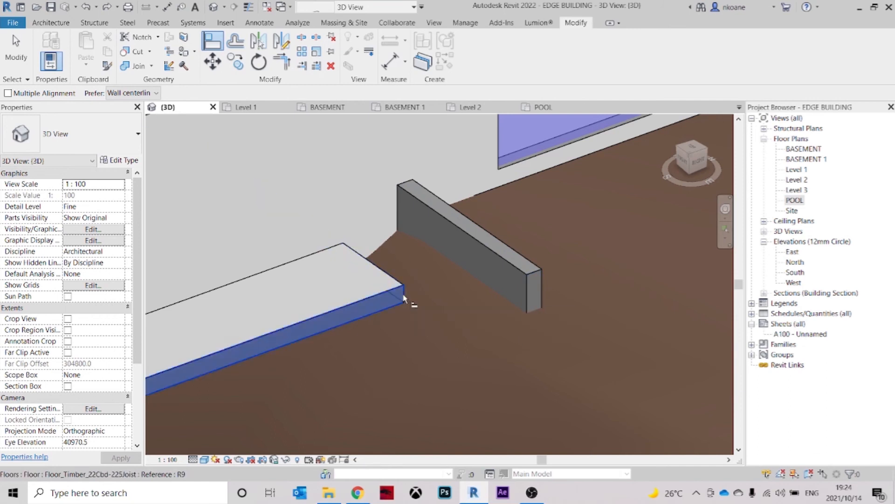
pyautogui.click(537, 289)
pyautogui.keyDown('shift'); pyautogui.moveTo(487, 293); pyautogui.dragTo(508, 353, button='middle'); pyautogui.keyUp('shift')
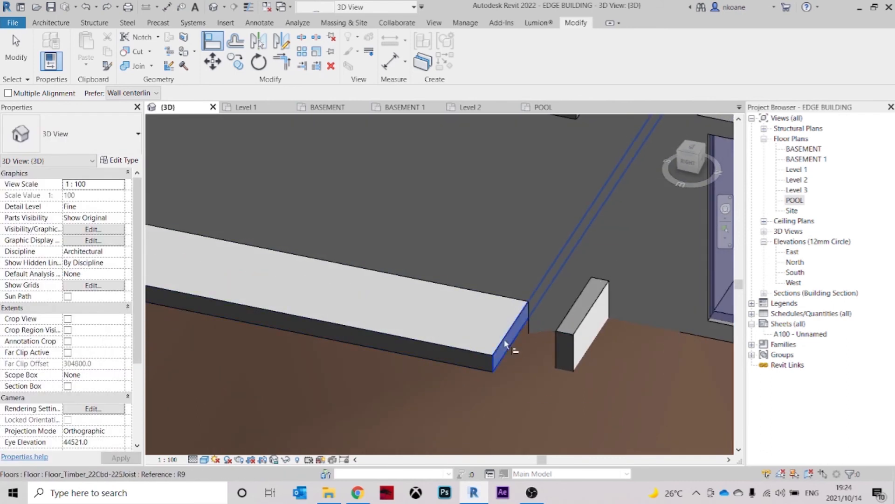
pyautogui.click(583, 332)
# Align the top of the short brick wall with the slab's underside and dismiss the save reminder
pyautogui.click(467, 369)
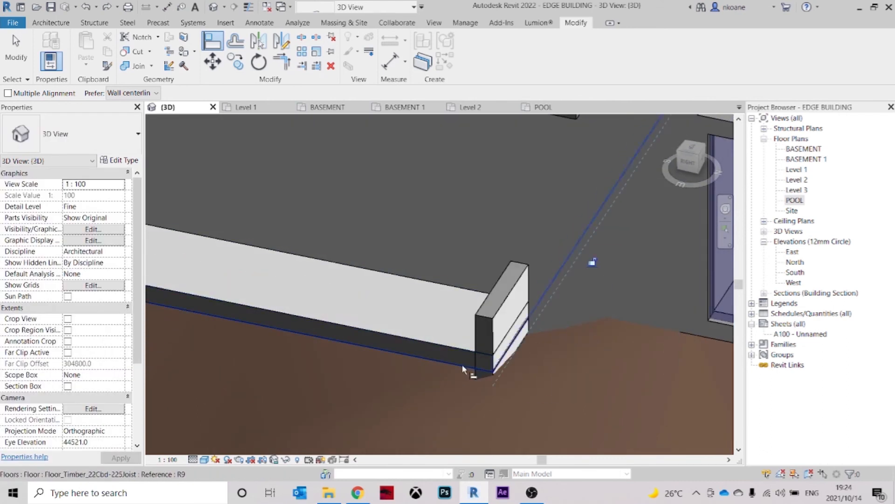
pyautogui.click(498, 308)
pyautogui.press('Escape')
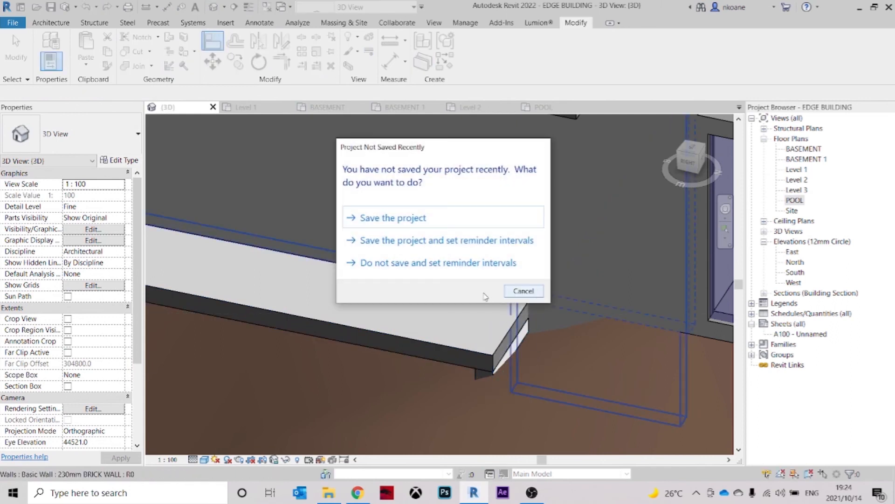
pyautogui.click(522, 291)
# Hide the two 230mm BRICK WALL elements standing on the lowest slab in the 3D view
pyautogui.scroll(-2, 511, 284)
pyautogui.keyDown('shift'); pyautogui.moveTo(511, 284); pyautogui.dragTo(441, 275, button='middle'); pyautogui.keyUp('shift')
pyautogui.keyDown('shift'); pyautogui.moveTo(332, 283); pyautogui.dragTo(503, 256, button='middle'); pyautogui.keyUp('shift')
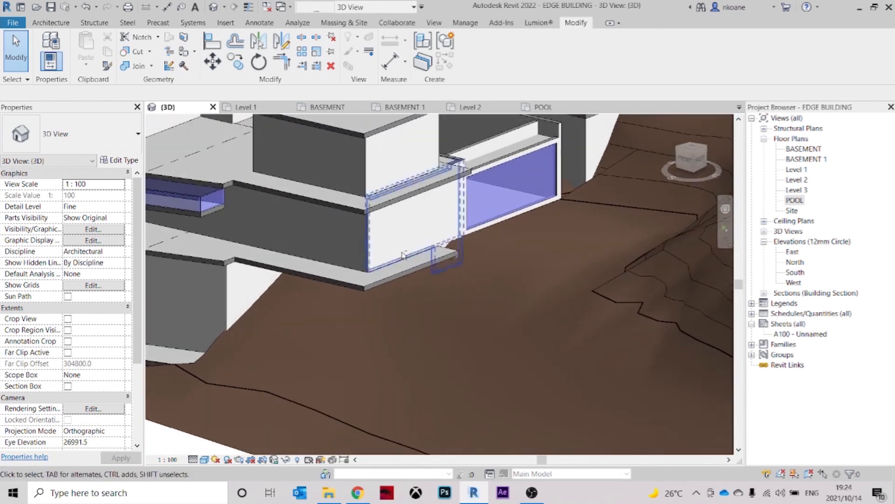
pyautogui.scroll(1, 376, 242)
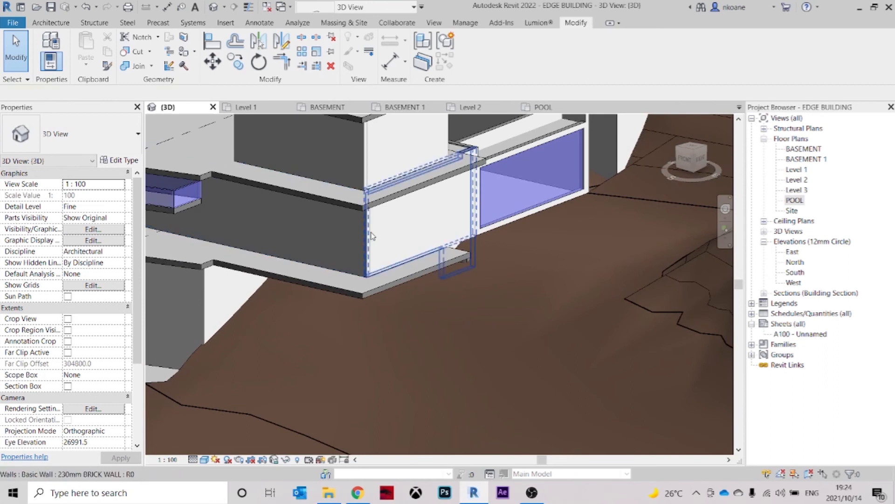
pyautogui.click(371, 235)
pyautogui.keyDown('ctrl'); pyautogui.click(366, 272); pyautogui.keyUp('ctrl')
pyautogui.keyDown('shift'); pyautogui.moveTo(388, 314); pyautogui.dragTo(426, 299, button='middle'); pyautogui.keyUp('shift')
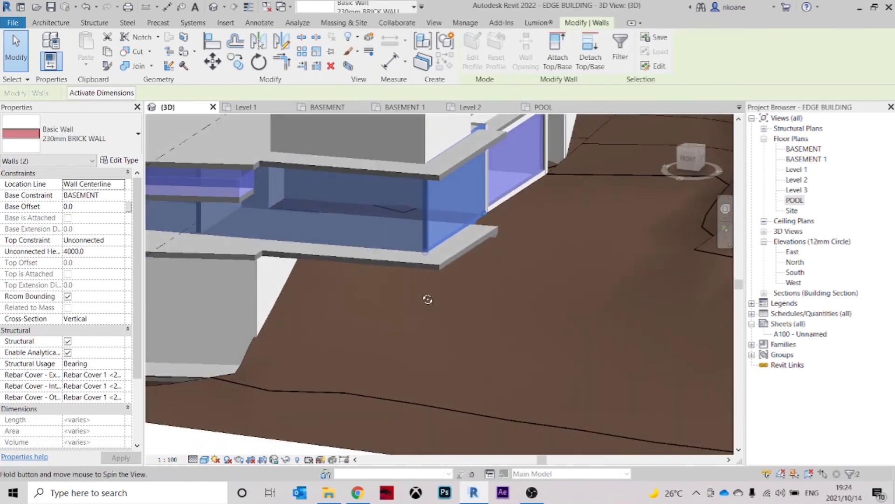
pyautogui.click(348, 39)
pyautogui.click(382, 56)
# Edit the lowest BASEMENT floor's boundary and add a rectangle along the wall centerlines across the gap beside the glazed basement room
pyautogui.keyDown('shift'); pyautogui.moveTo(410, 298); pyautogui.dragTo(445, 369, button='middle'); pyautogui.keyUp('shift')
pyautogui.click(406, 320)
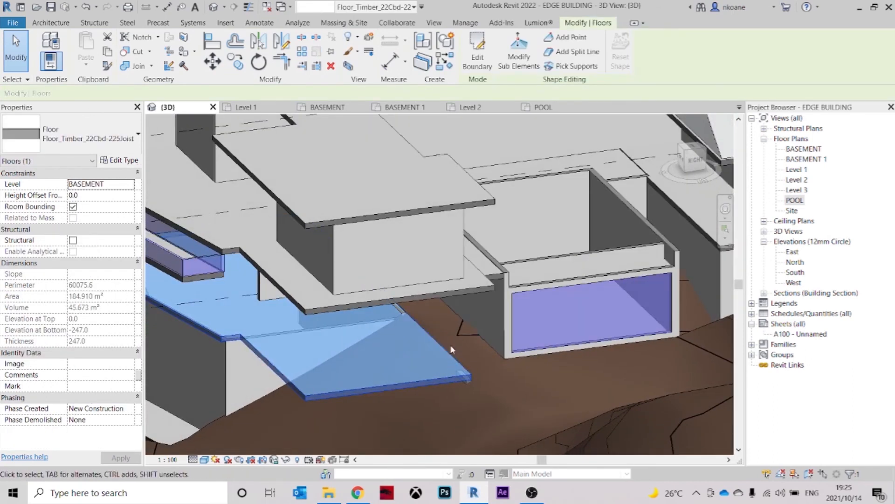
pyautogui.click(478, 57)
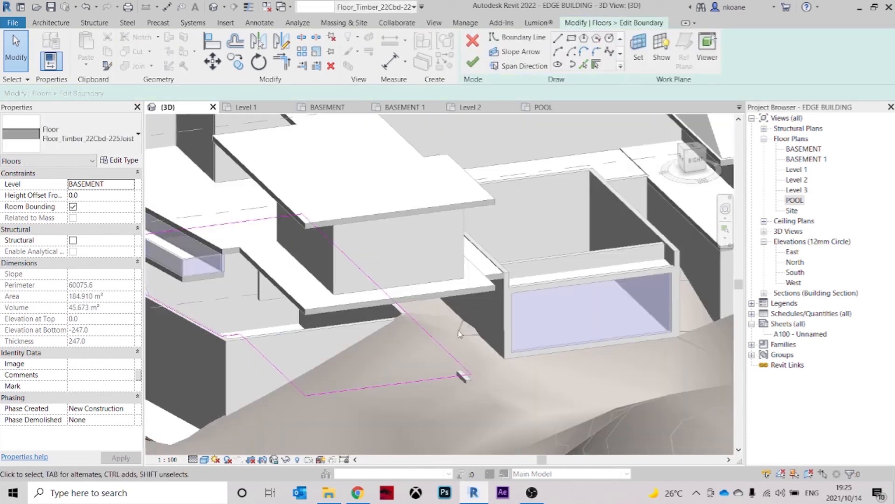
pyautogui.click(583, 65)
pyautogui.scroll(6, 509, 305)
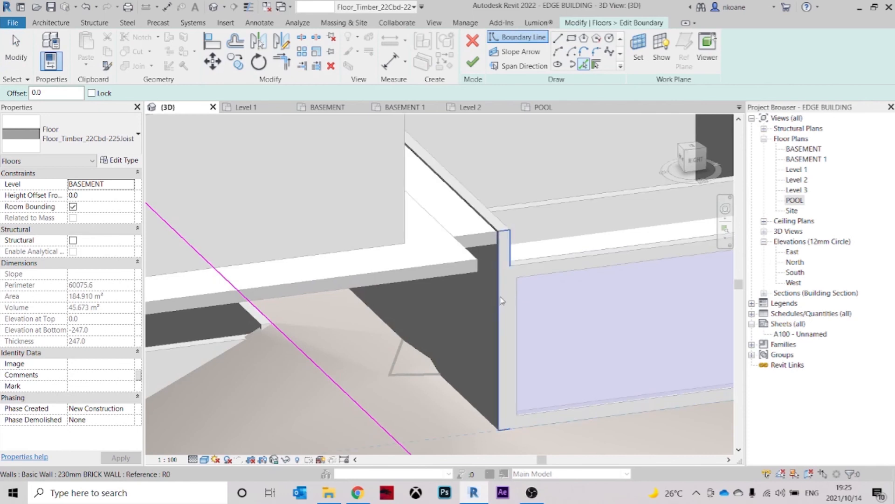
pyautogui.click(328, 108)
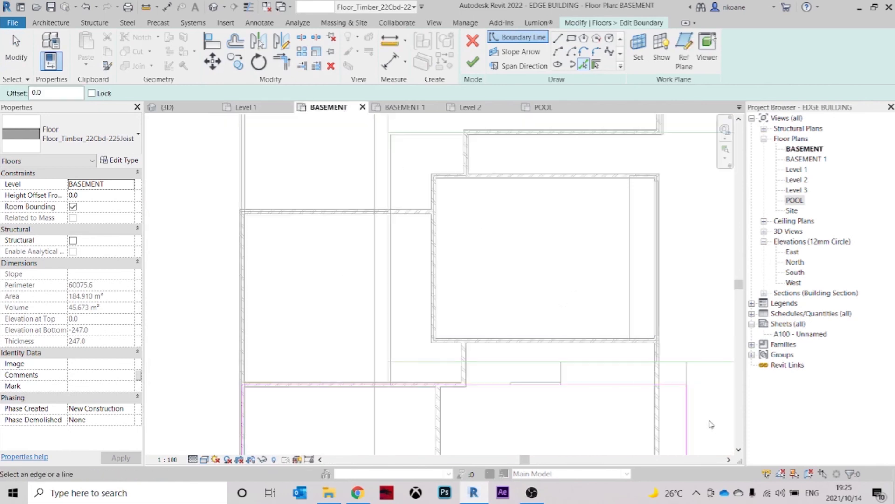
pyautogui.scroll(2, 711, 425)
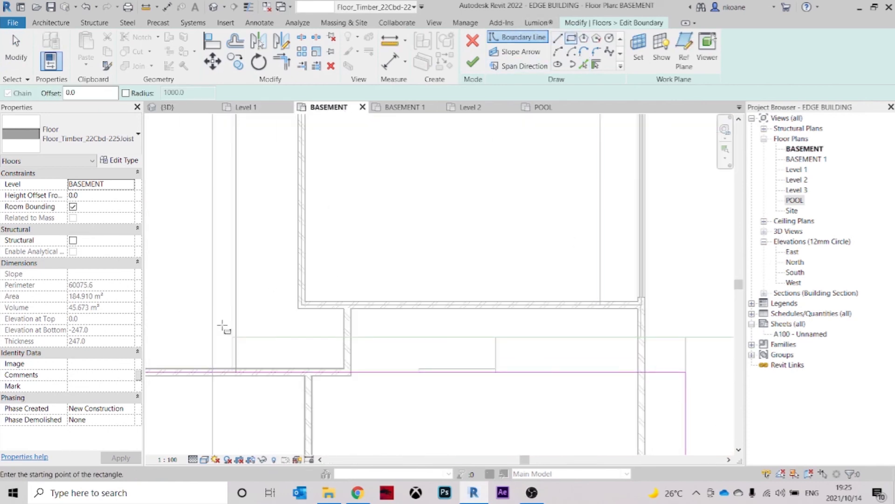
pyautogui.click(348, 305)
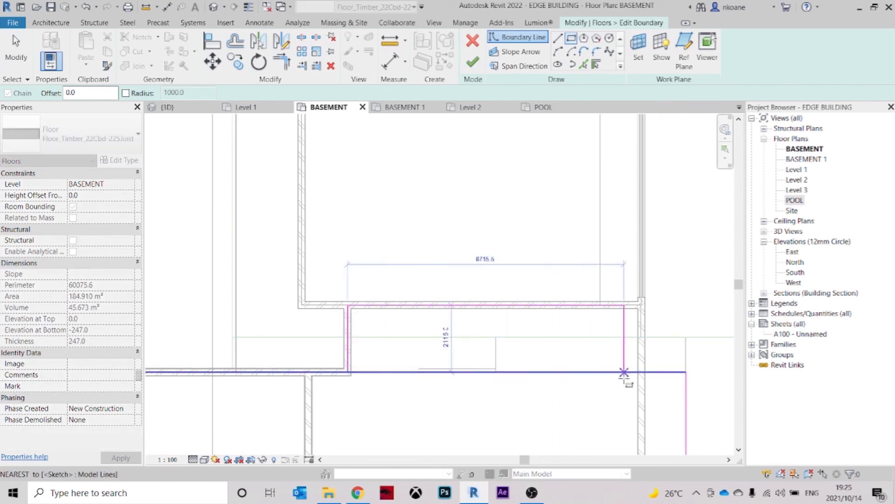
pyautogui.scroll(3, 637, 387)
pyautogui.click(642, 385)
pyautogui.press('Escape')
pyautogui.press('Escape')
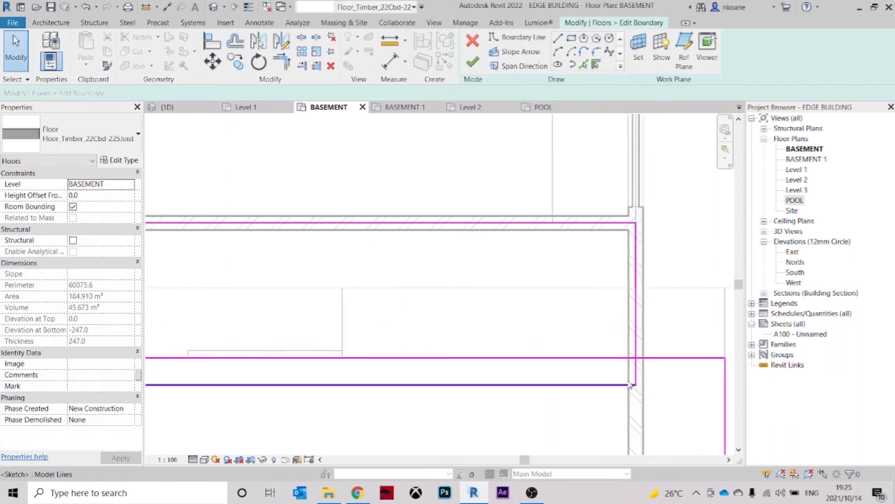
# Trim the rectangle and floor outline into one closed boundary, deleting the leftover lower line, and finish the floor edit
pyautogui.press('s')
pyautogui.press('l')
pyautogui.scroll(-2, 584, 332)
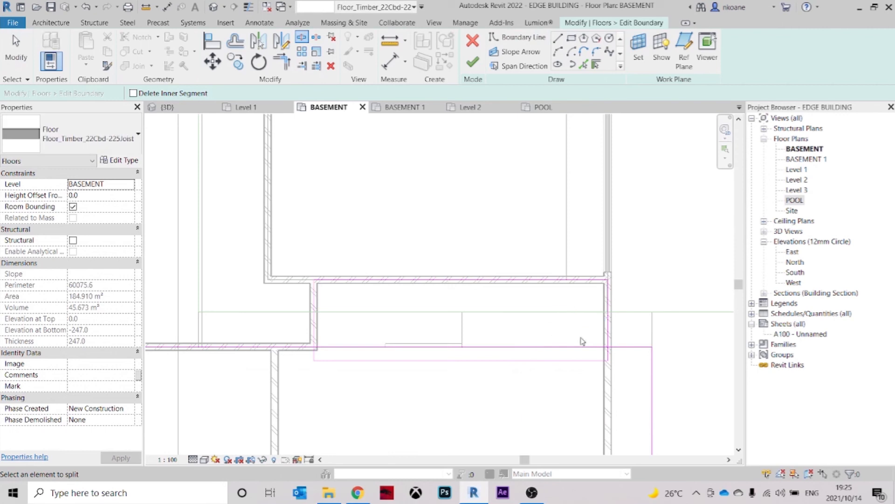
pyautogui.press('t')
pyautogui.press('r')
pyautogui.scroll(2, 441, 368)
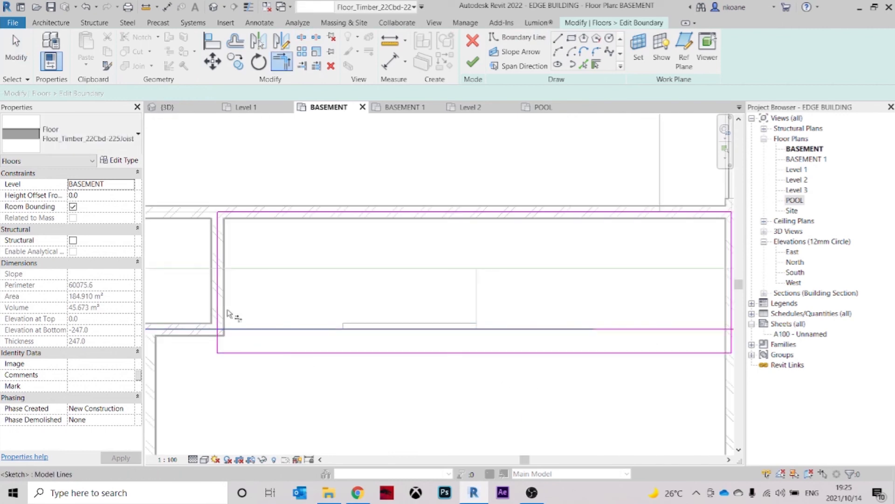
pyautogui.moveTo(634, 326); pyautogui.dragTo(457, 302, button='middle')
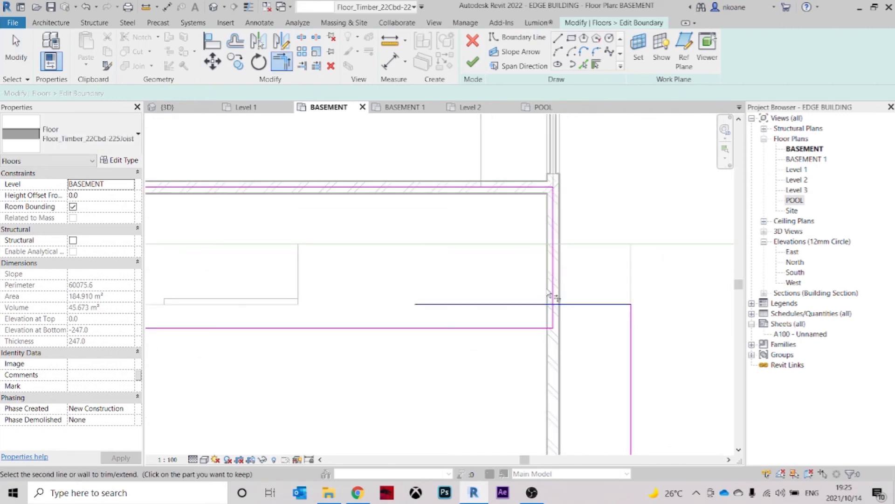
pyautogui.scroll(-2, 564, 317)
pyautogui.press('Escape')
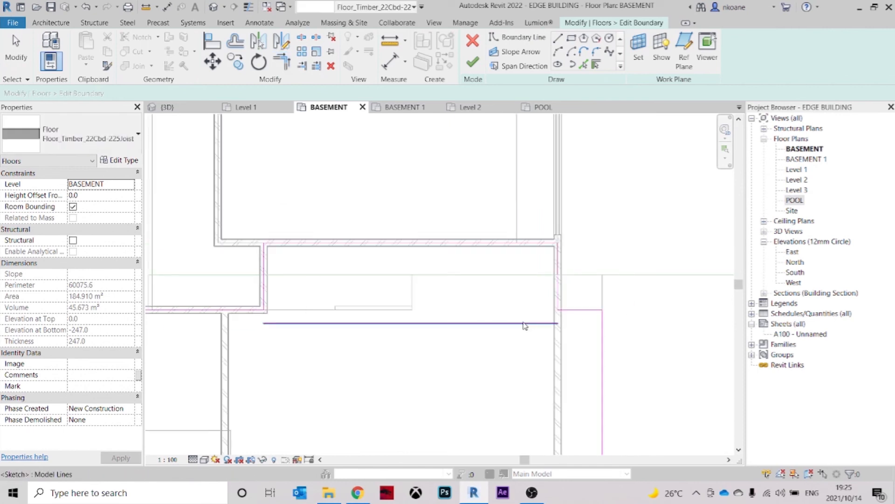
pyautogui.click(524, 324)
pyautogui.press('Delete')
pyautogui.click(478, 68)
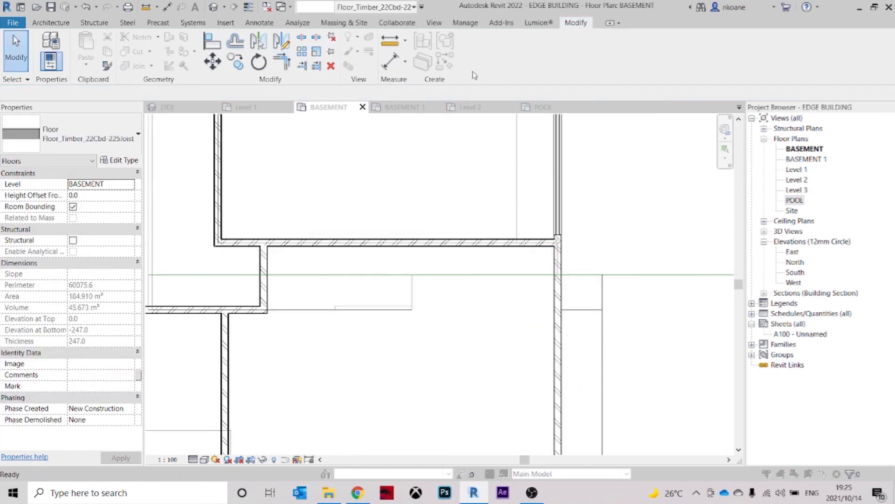
pyautogui.click(521, 255)
pyautogui.click(342, 178)
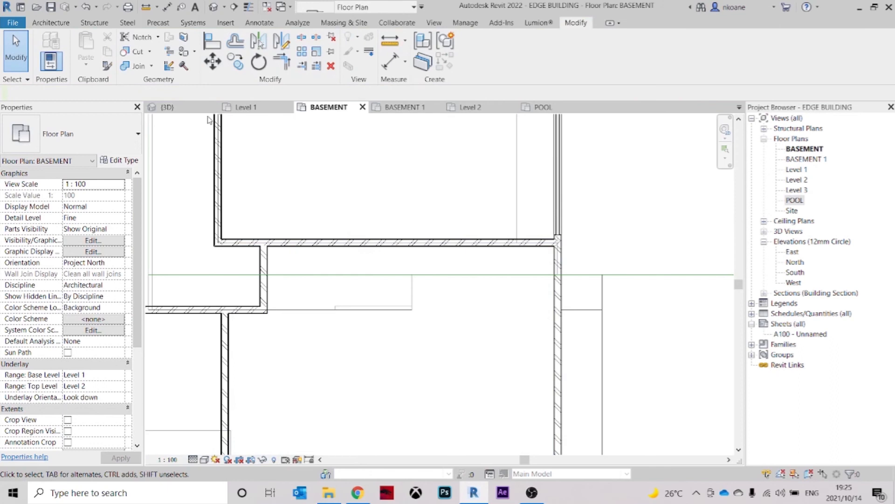
# Join the lowest floor slab in the 3D view with the 230mm BRICK WALL showing through its surface
pyautogui.click(168, 107)
pyautogui.keyDown('shift'); pyautogui.moveTo(525, 358); pyautogui.dragTo(590, 303, button='middle'); pyautogui.keyUp('shift')
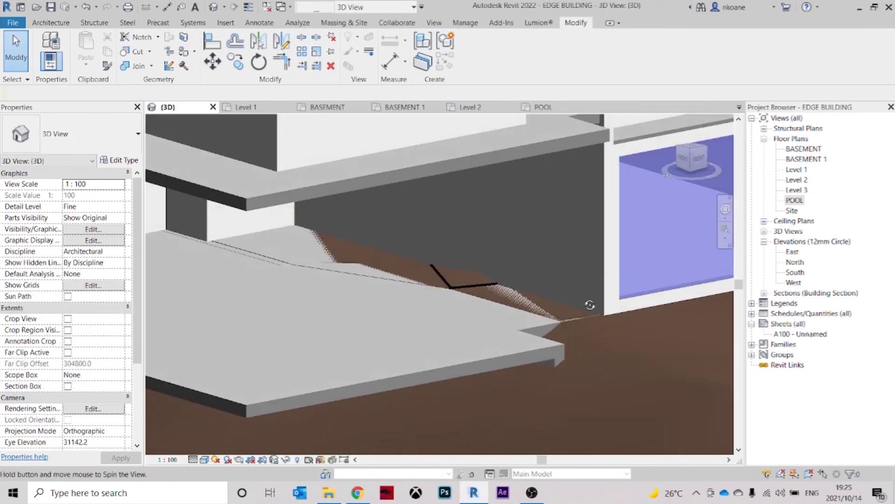
pyautogui.keyDown('shift'); pyautogui.moveTo(295, 273); pyautogui.dragTo(335, 285, button='middle'); pyautogui.keyUp('shift')
pyautogui.click(317, 284)
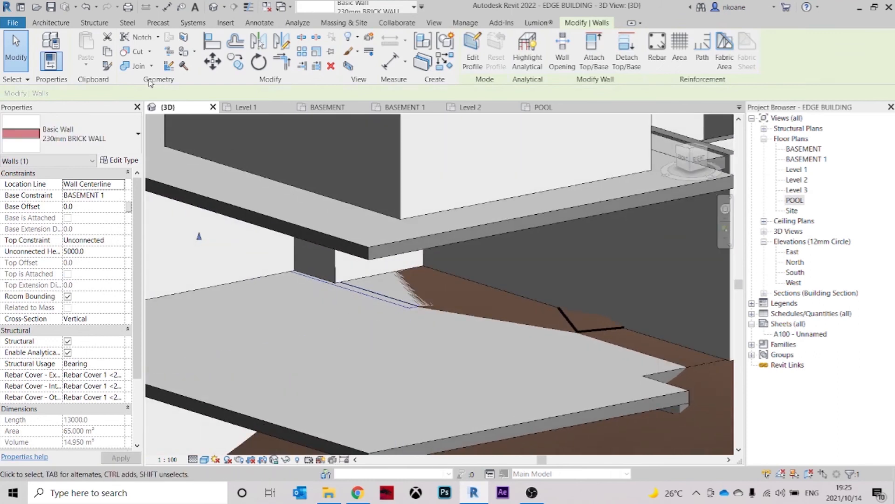
pyautogui.click(139, 66)
pyautogui.click(240, 422)
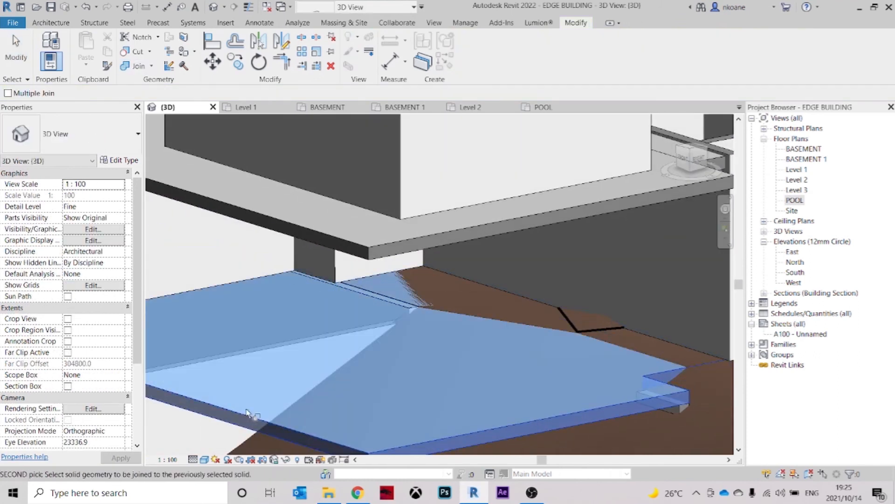
pyautogui.click(363, 296)
pyautogui.press('Escape')
# Try to extend the glazed basement room's pad boundary across the gap strip in the BASEMENT plan, then discard the sketch edit
pyautogui.scroll(-3, 428, 329)
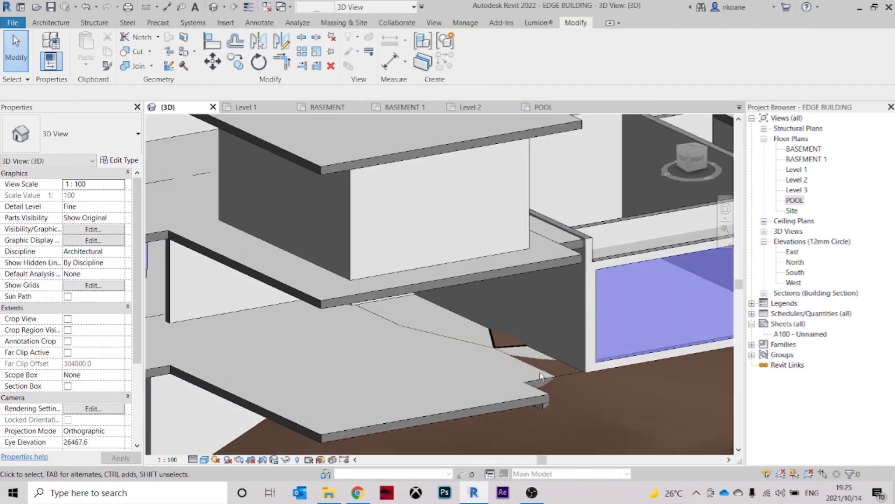
pyautogui.keyDown('shift'); pyautogui.moveTo(513, 343); pyautogui.dragTo(489, 403, button='middle'); pyautogui.keyUp('shift')
pyautogui.click(592, 272)
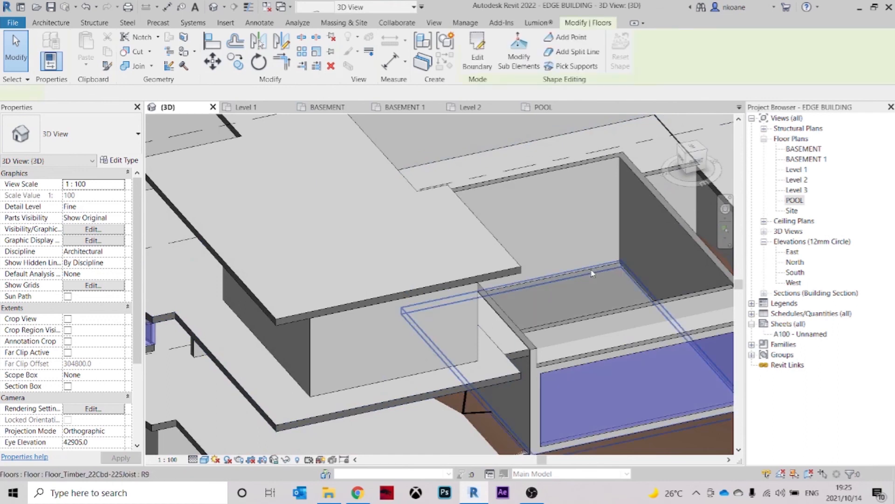
pyautogui.press('Escape')
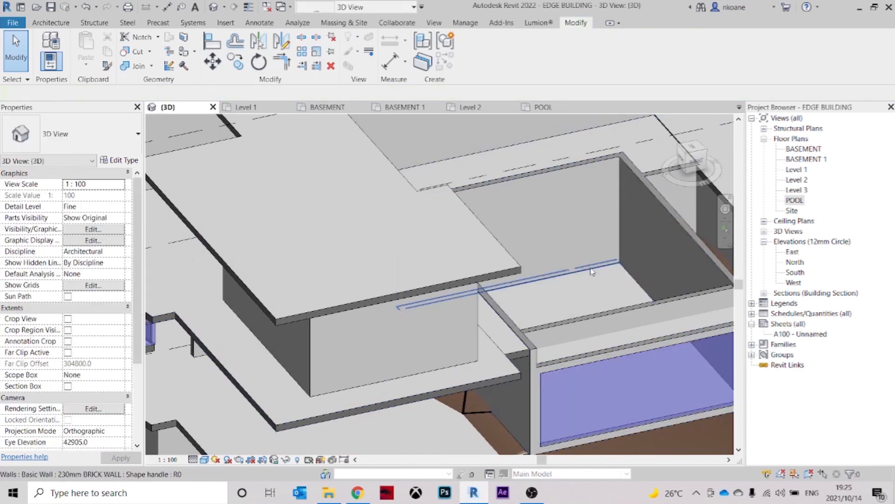
pyautogui.click(594, 276)
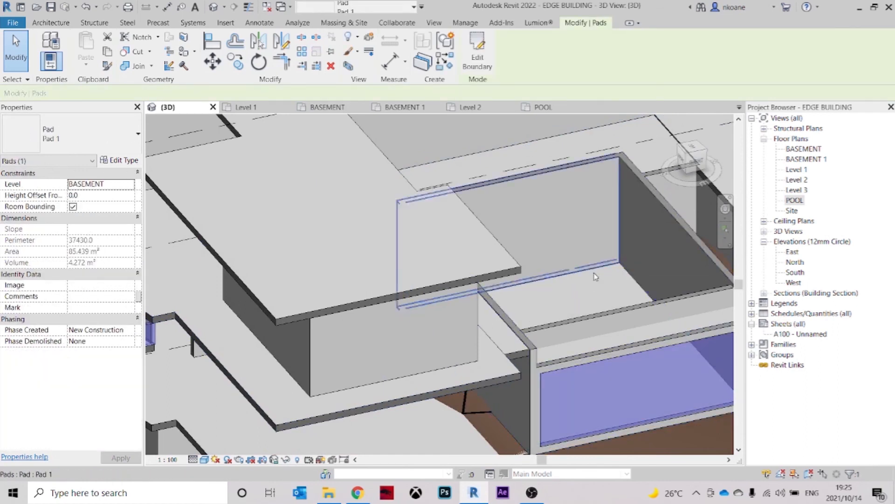
pyautogui.moveTo(590, 283)
pyautogui.keyDown('shift'); pyautogui.mouseDown(button='middle')
pyautogui.moveTo(583, 288)
pyautogui.moveTo(591, 302)
pyautogui.mouseUp(button='middle'); pyautogui.keyUp('shift')
pyautogui.click(476, 55)
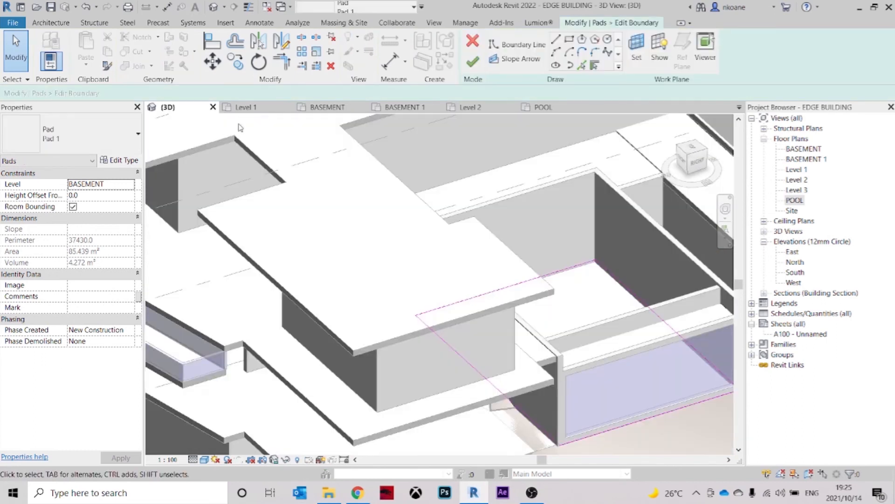
pyautogui.click(322, 108)
pyautogui.moveTo(439, 243); pyautogui.dragTo(439, 319)
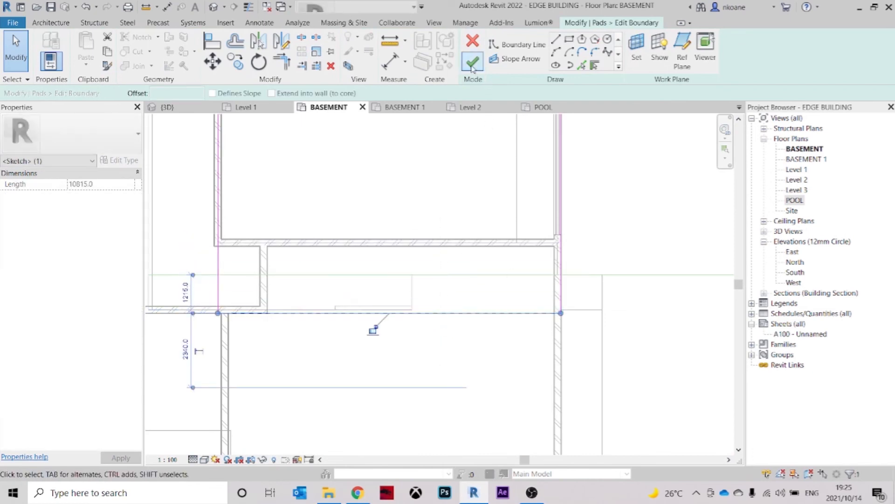
pyautogui.scroll(2, 562, 254)
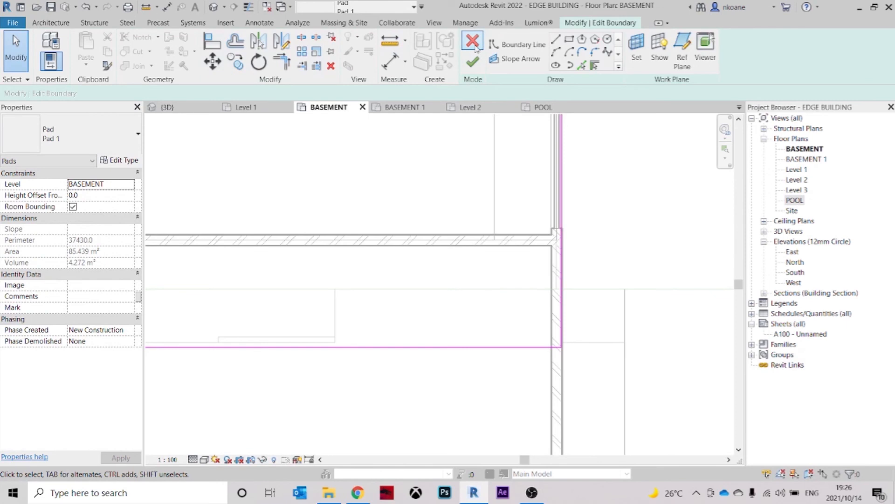
pyautogui.click(473, 45)
pyautogui.click(473, 255)
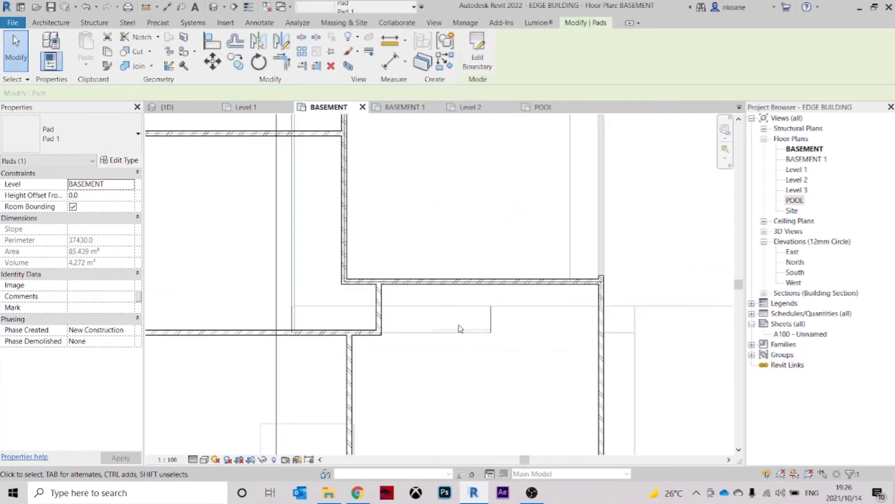
pyautogui.press('Escape')
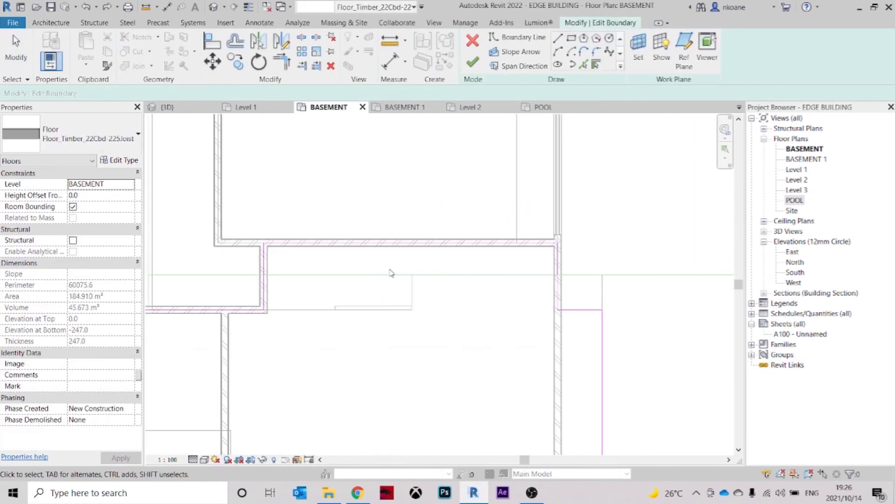
# Finish the BASEMENT floor's boundary edit with the outline extended across the gap strip
pyautogui.moveTo(289, 273); pyautogui.dragTo(316, 283, button='middle')
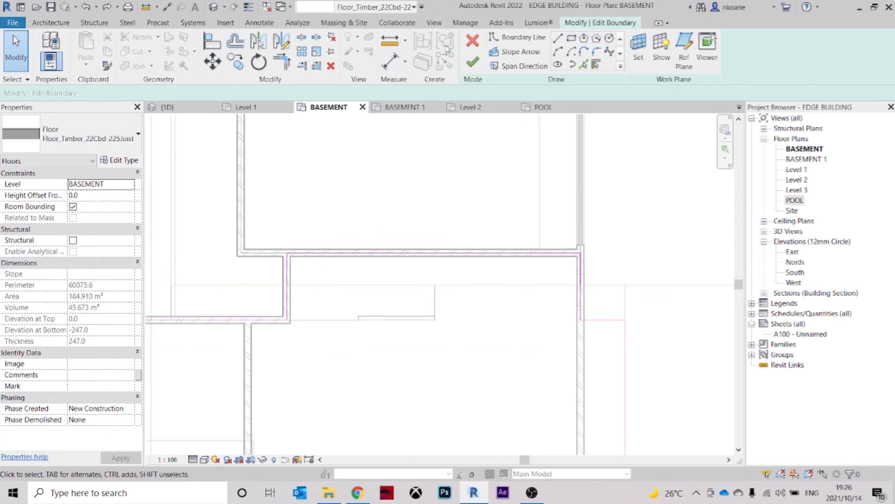
pyautogui.click(473, 62)
pyautogui.click(536, 254)
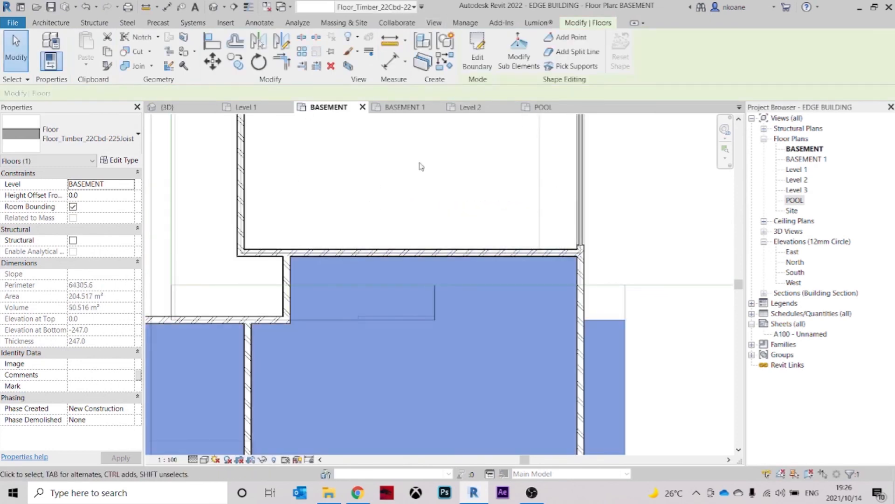
pyautogui.click(399, 184)
pyautogui.moveTo(663, 278); pyautogui.dragTo(539, 219)
pyautogui.click(519, 59)
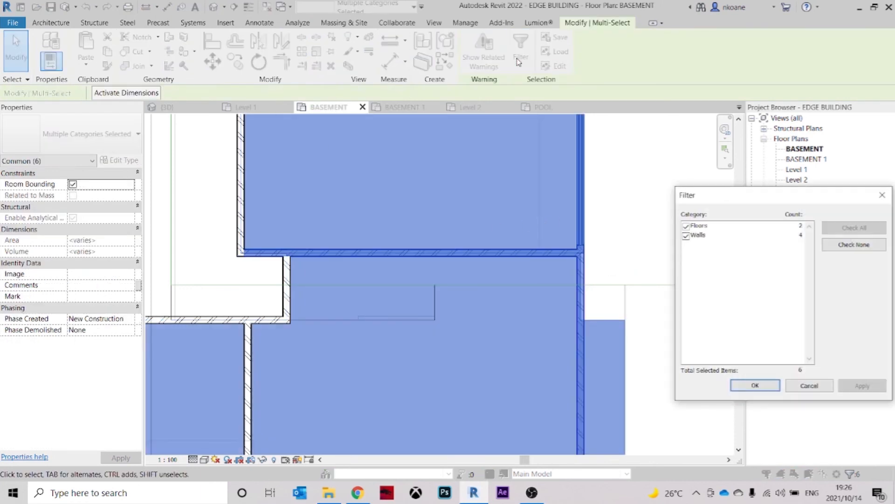
pyautogui.press('Escape')
pyautogui.press('Escape')
pyautogui.click(168, 108)
pyautogui.scroll(-3, 457, 285)
pyautogui.keyDown('shift'); pyautogui.moveTo(460, 286); pyautogui.dragTo(366, 223, button='middle'); pyautogui.keyUp('shift')
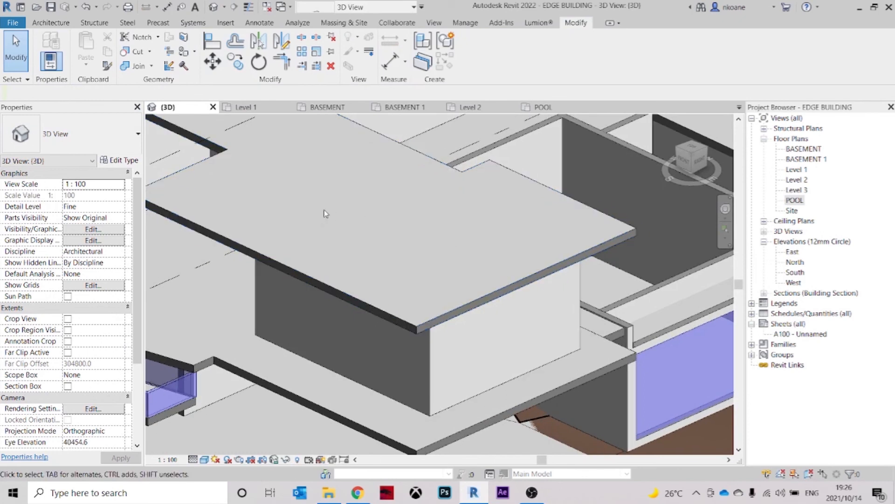
# Start a building pad in the BASEMENT plan and sketch its rectangular boundary along the wall centerlines around the gap strip
pyautogui.click(327, 107)
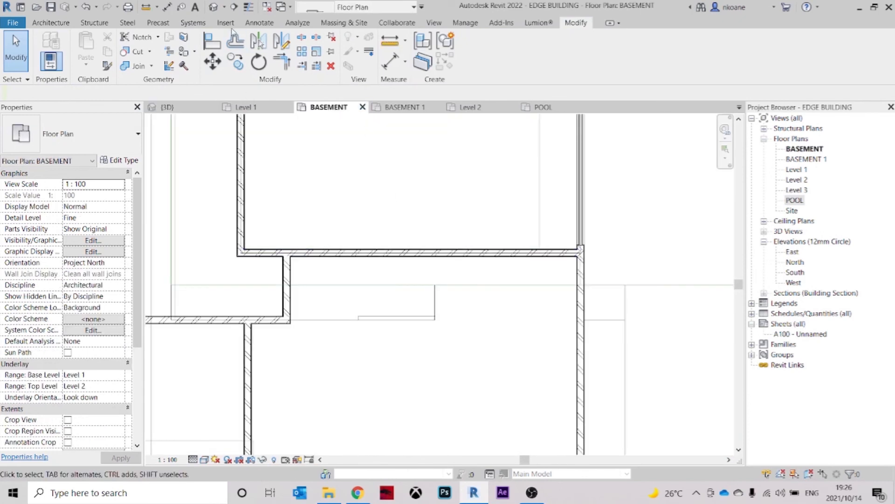
pyautogui.click(350, 24)
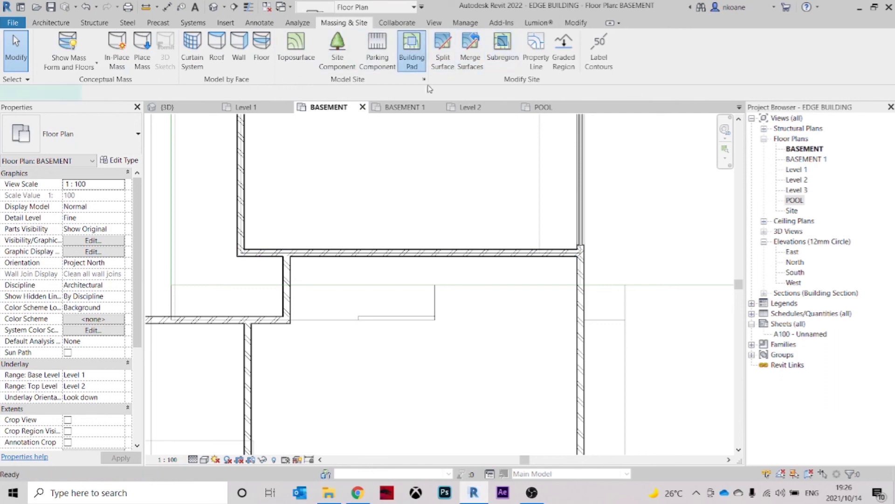
pyautogui.click(569, 40)
pyautogui.scroll(2, 296, 248)
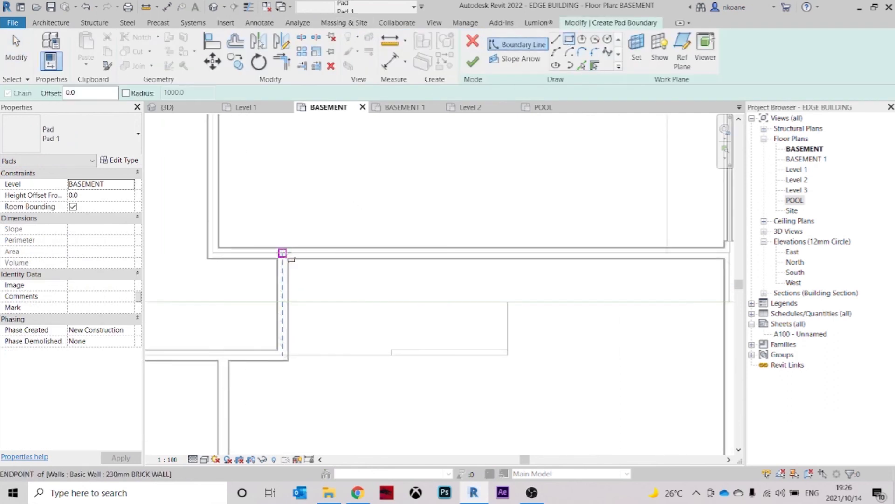
pyautogui.click(282, 254)
pyautogui.moveTo(725, 367); pyautogui.dragTo(685, 359, button='middle')
pyautogui.click(688, 351)
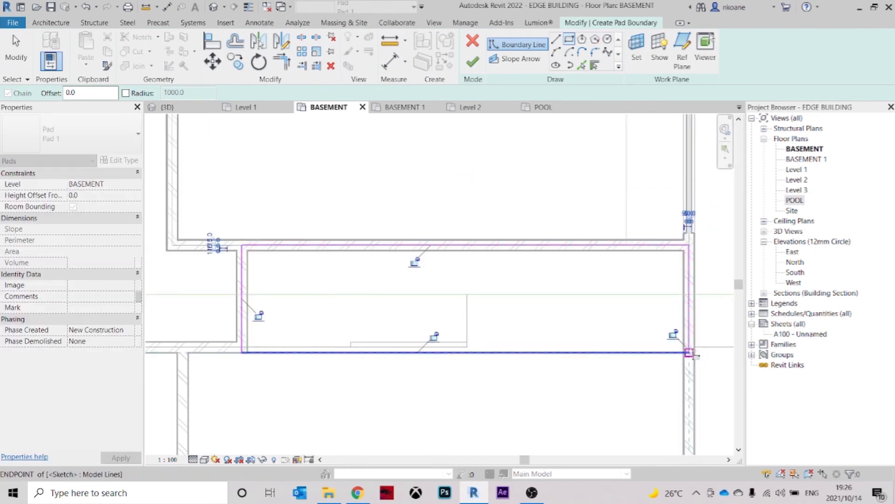
# Move the pad rectangle's lower line up to the edge of the adjoining pad and finish the pad sketch
pyautogui.click(472, 62)
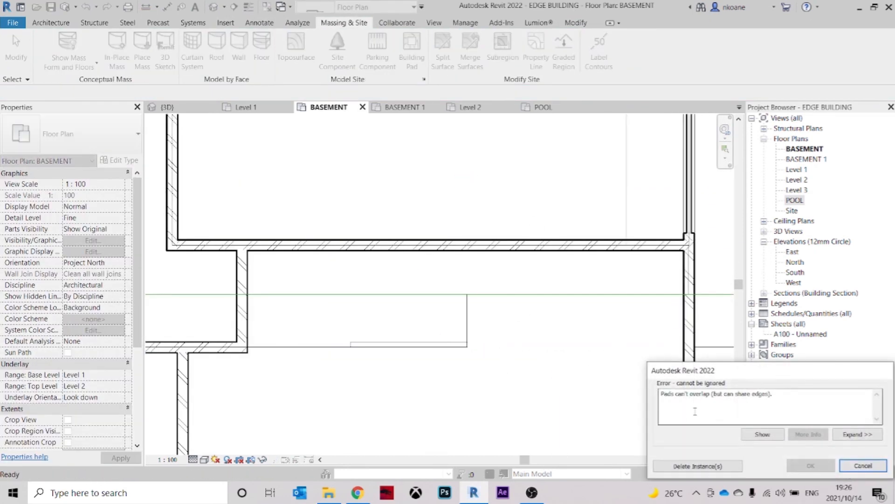
pyautogui.press('Escape')
pyautogui.moveTo(292, 352)
pyautogui.mouseDown()
pyautogui.moveTo(293, 337)
pyautogui.moveTo(295, 346)
pyautogui.mouseUp()
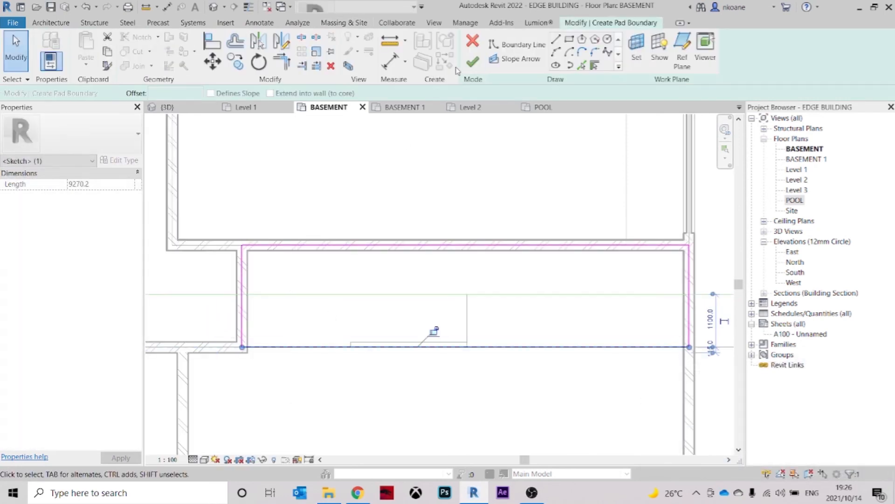
pyautogui.click(472, 62)
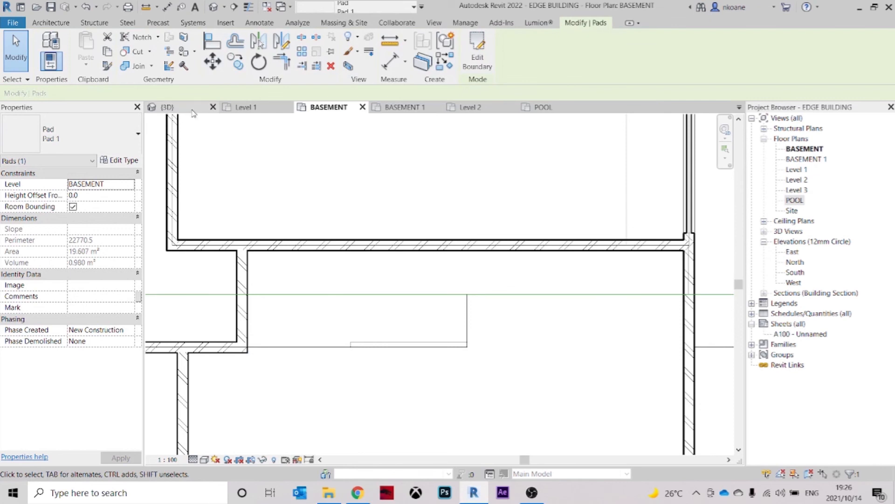
# Examine in the 3D view how the new pad meets the floor slab beside the glazed basement room
pyautogui.click(192, 109)
pyautogui.scroll(5, 618, 343)
pyautogui.keyDown('shift'); pyautogui.moveTo(618, 343); pyautogui.dragTo(574, 373, button='middle'); pyautogui.keyUp('shift')
pyautogui.scroll(4, 471, 335)
pyautogui.click(494, 368)
pyautogui.keyDown('shift'); pyautogui.moveTo(494, 367); pyautogui.dragTo(532, 321, button='middle'); pyautogui.keyUp('shift')
pyautogui.scroll(4, 491, 304)
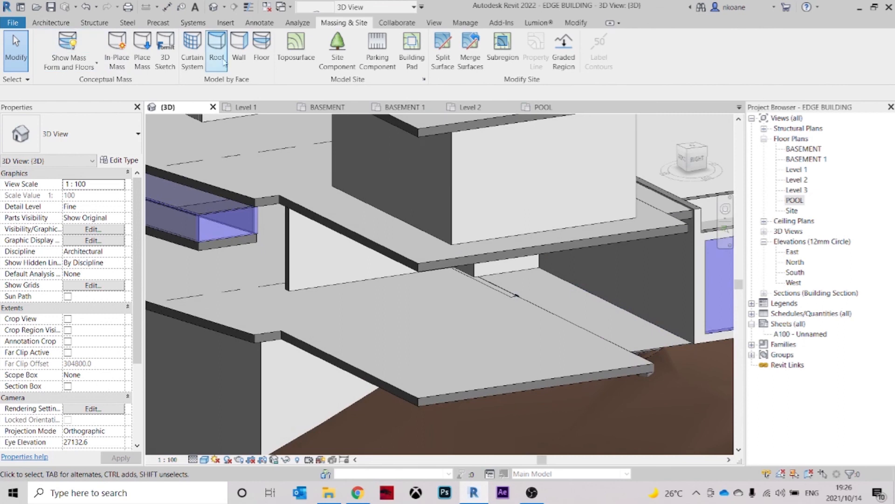
pyautogui.click(568, 26)
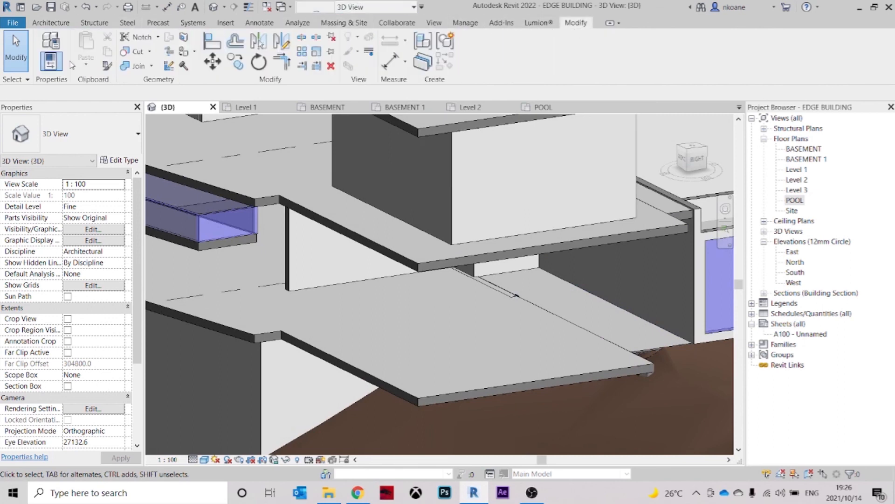
pyautogui.click(137, 66)
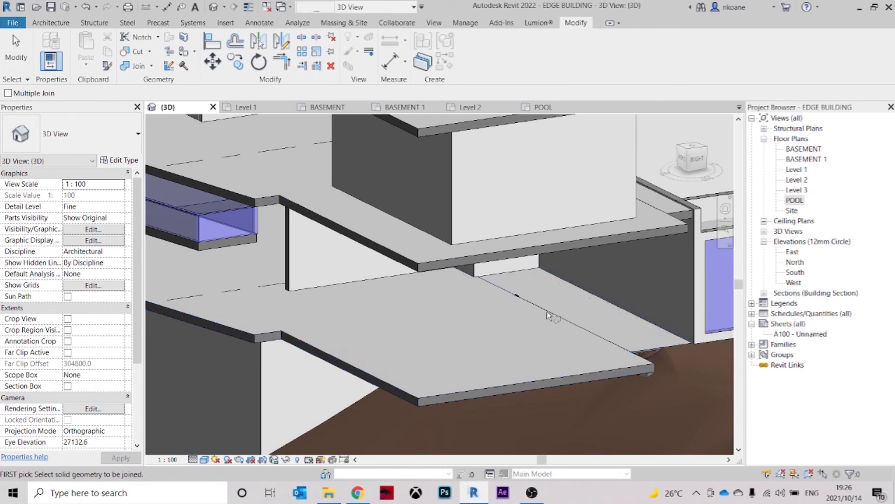
pyautogui.moveTo(635, 378); pyautogui.dragTo(610, 387, button='middle')
pyautogui.press('Escape')
pyautogui.click(591, 354)
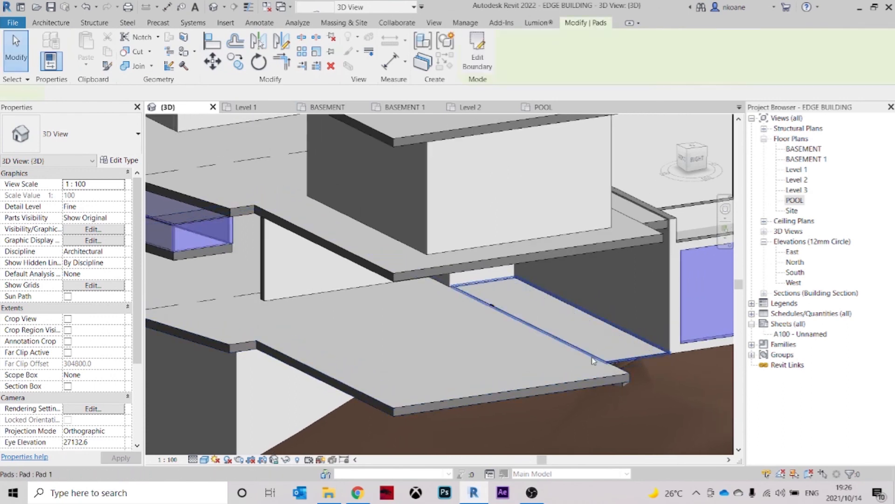
# Edit the profile of the 230mm BRICK WALL behind the pad, cutting a rectangular opening about 9770 by 2522 mm with a 250 mm offset
pyautogui.keyDown('shift'); pyautogui.moveTo(556, 404); pyautogui.dragTo(629, 358, button='middle'); pyautogui.keyUp('shift')
pyautogui.moveTo(488, 352); pyautogui.dragTo(455, 375, button='middle')
pyautogui.click(455, 375)
pyautogui.click(502, 307)
pyautogui.keyDown('shift'); pyautogui.moveTo(502, 307); pyautogui.dragTo(551, 294, button='middle'); pyautogui.keyUp('shift')
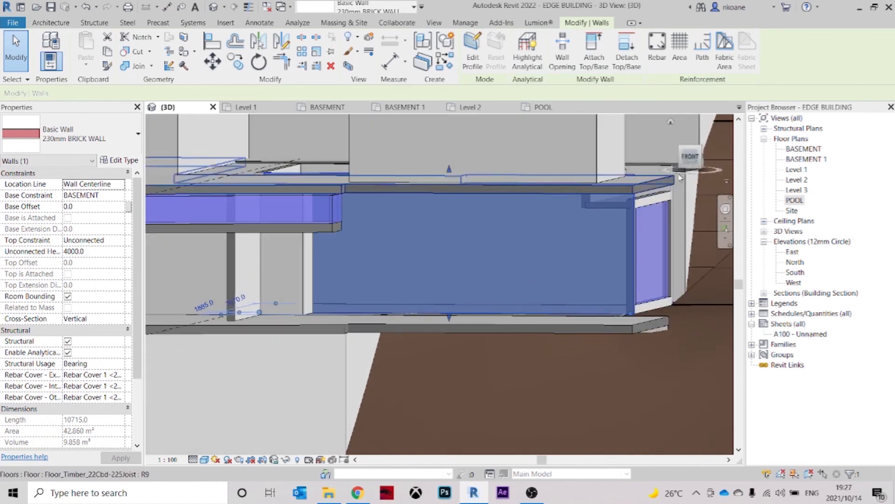
pyautogui.click(691, 156)
pyautogui.moveTo(642, 256); pyautogui.dragTo(539, 274, button='middle')
pyautogui.scroll(2, 539, 275)
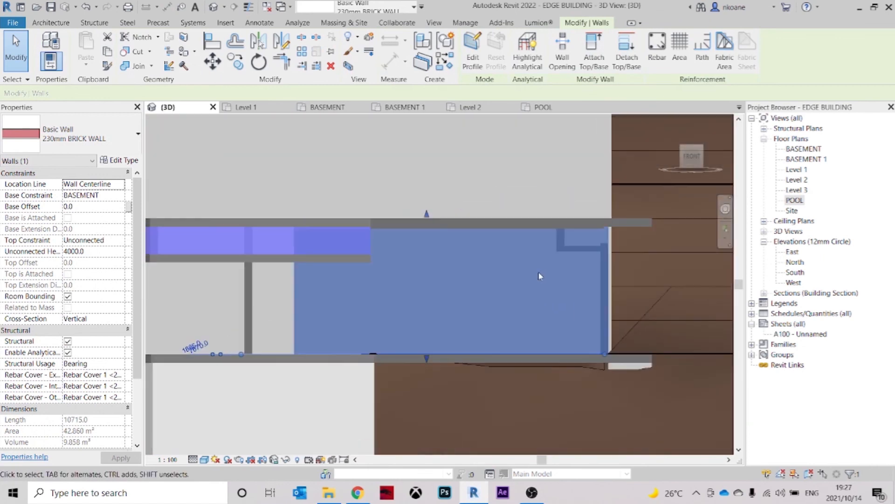
pyautogui.click(472, 57)
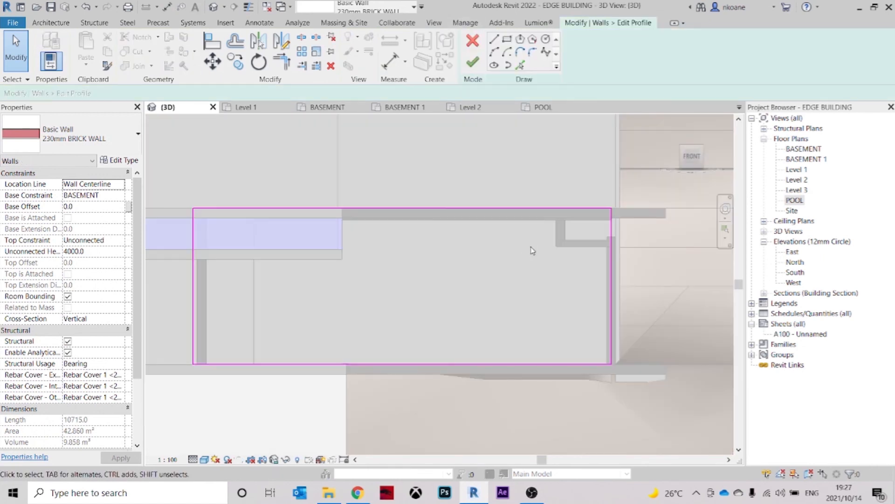
pyautogui.click(507, 40)
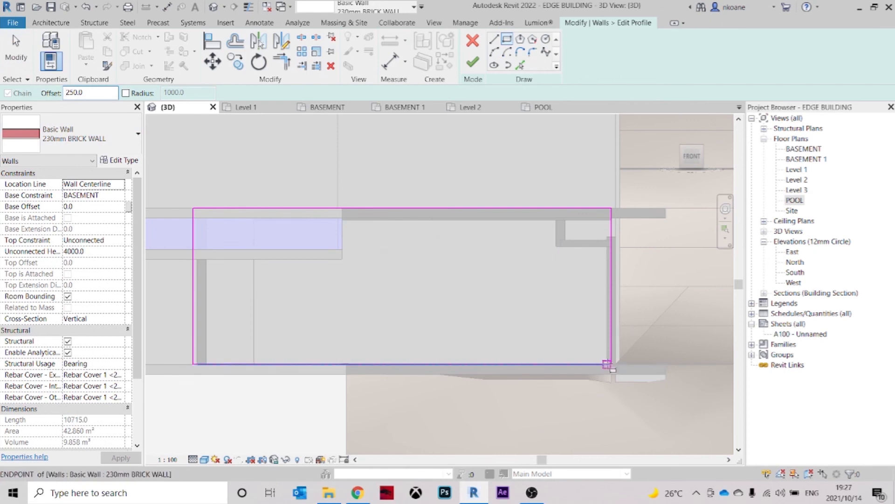
pyautogui.click(611, 367)
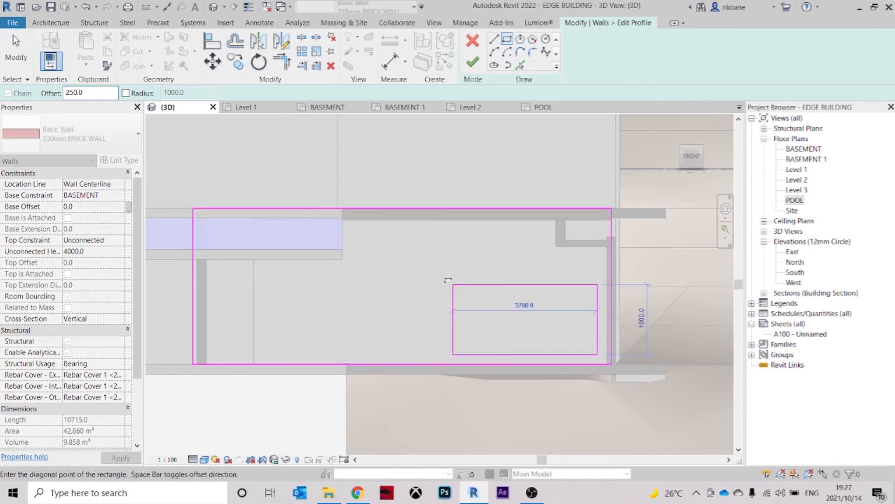
pyautogui.click(207, 246)
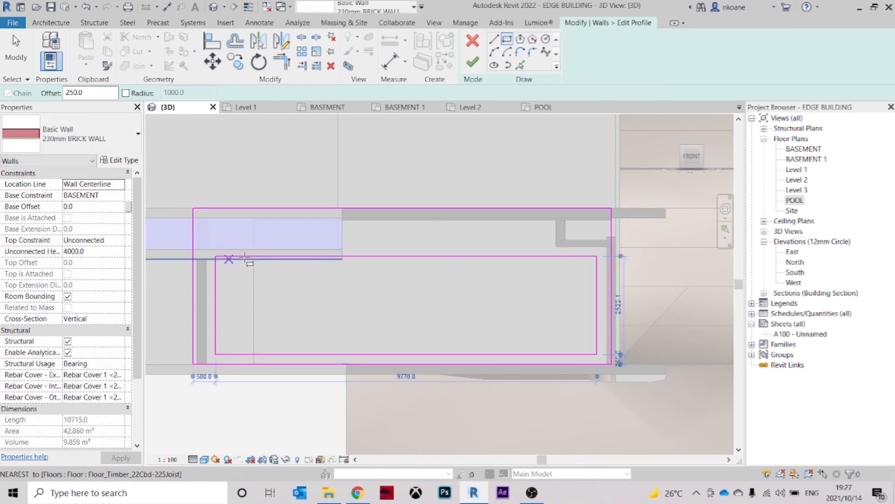
pyautogui.press('Escape')
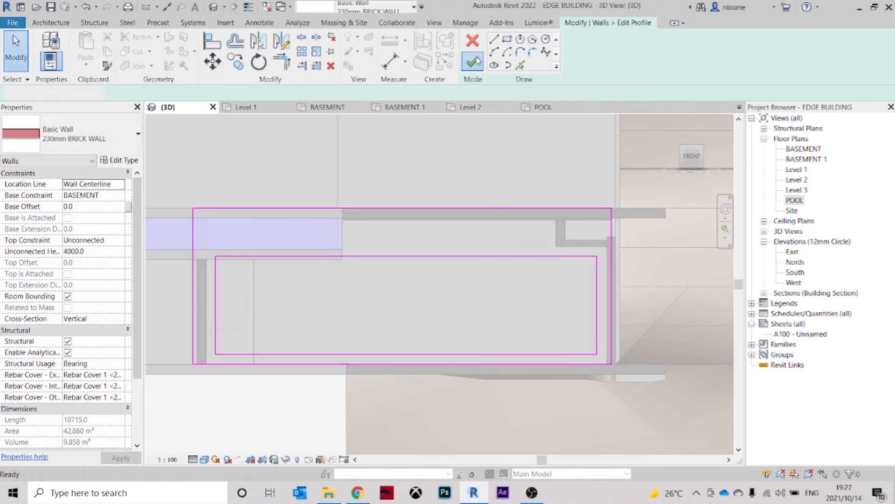
pyautogui.click(473, 61)
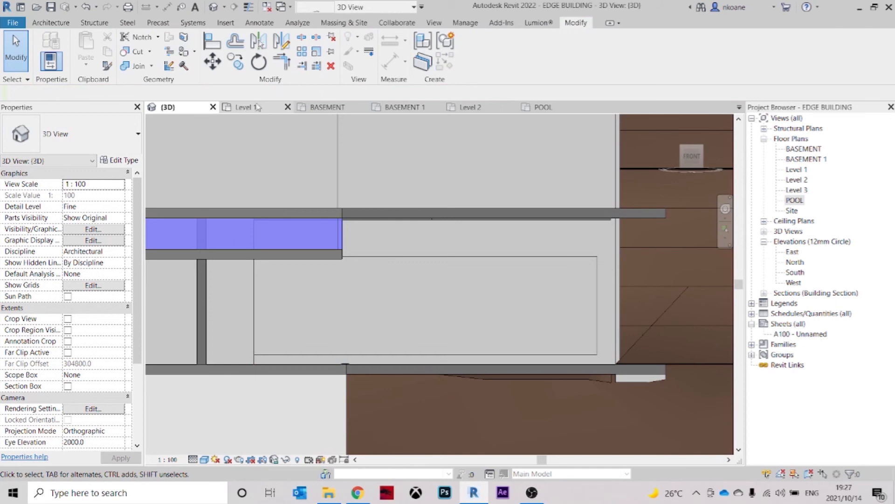
# Shift the wall opening's edge in the BASEMENT plan past the short perpendicular brick wall to narrow the opening
pyautogui.click(341, 107)
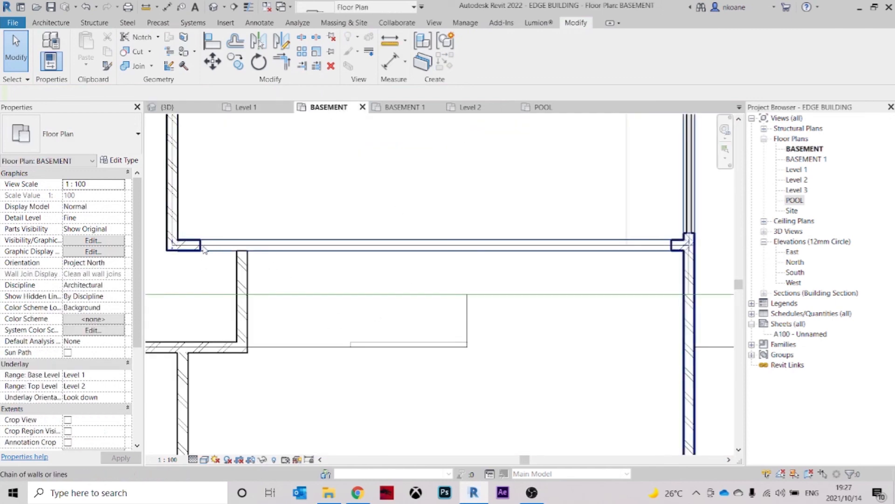
pyautogui.click(220, 249)
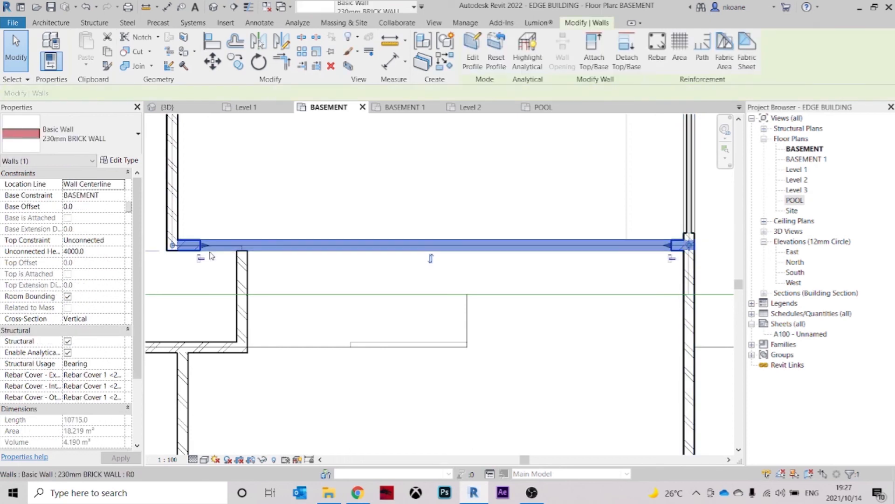
pyautogui.moveTo(226, 249); pyautogui.dragTo(262, 250)
pyautogui.click(337, 325)
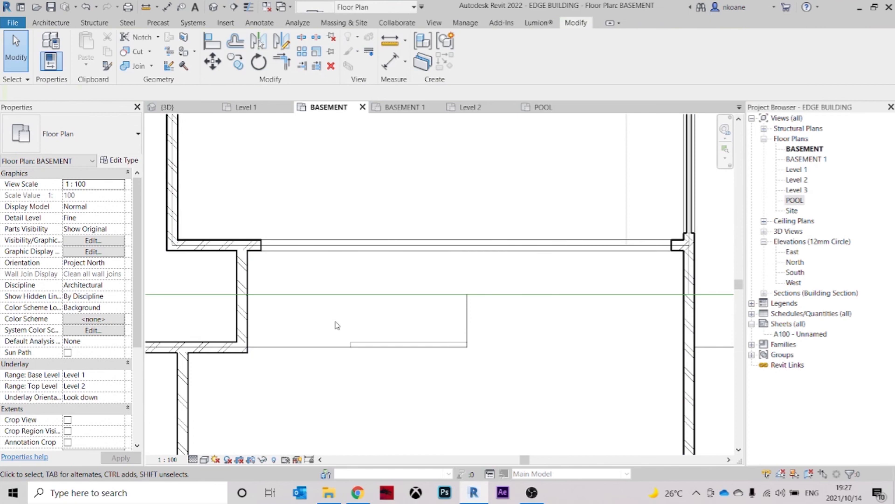
# Draw a GLASS WALL along the brick wall's centerline across the full width of the new opening
pyautogui.click(51, 22)
pyautogui.click(47, 49)
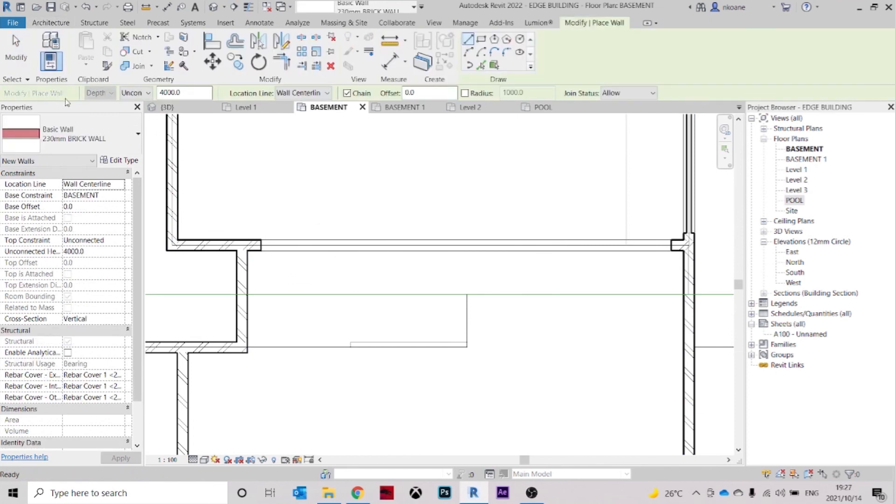
pyautogui.click(67, 136)
pyautogui.click(60, 238)
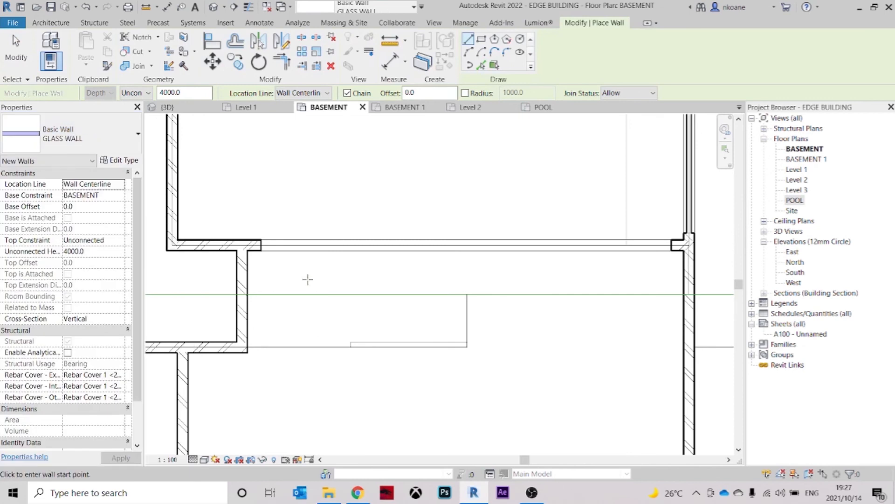
pyautogui.click(261, 239)
pyautogui.scroll(1, 254, 245)
pyautogui.scroll(1, 261, 243)
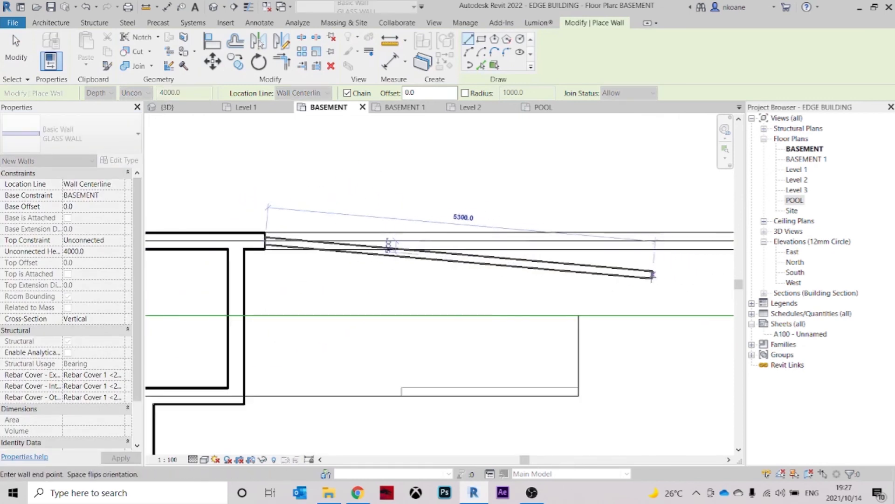
pyautogui.click(706, 240)
pyautogui.press('Escape')
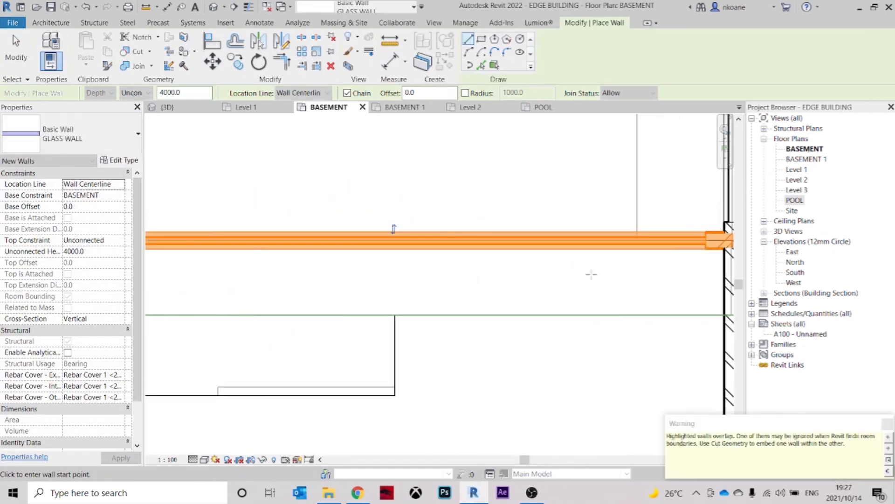
# Fit the new GLASS WALL vertically to the opening, lowering its top edge to the opening's head and adjusting its base edge to the sill
pyautogui.click(170, 108)
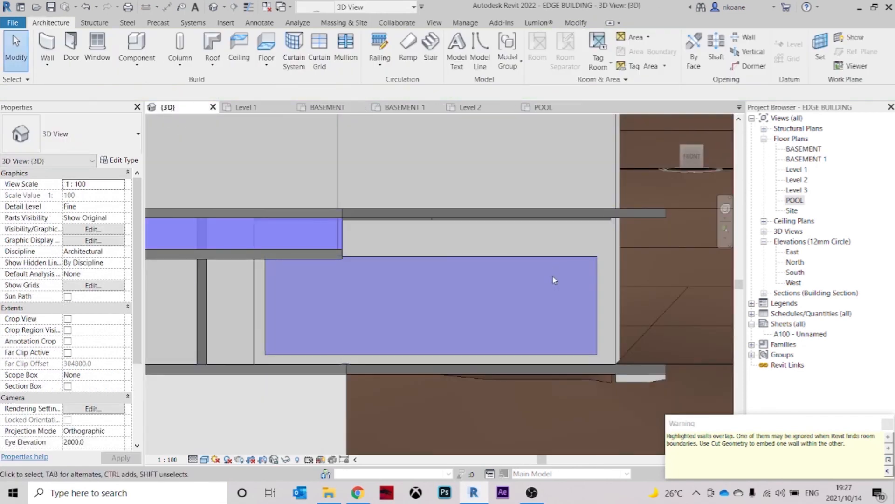
pyautogui.keyDown('shift'); pyautogui.moveTo(554, 280); pyautogui.dragTo(435, 376, button='middle'); pyautogui.keyUp('shift')
pyautogui.scroll(3, 545, 289)
pyautogui.scroll(4, 407, 288)
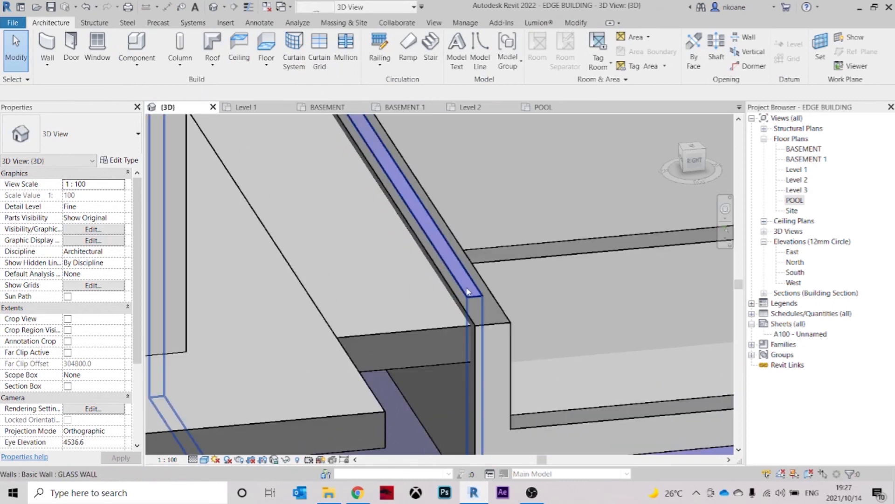
pyautogui.click(469, 292)
pyautogui.scroll(-4, 471, 297)
pyautogui.keyDown('shift'); pyautogui.moveTo(476, 333); pyautogui.dragTo(602, 289, button='middle'); pyautogui.keyUp('shift')
pyautogui.click(684, 165)
pyautogui.moveTo(437, 229); pyautogui.dragTo(446, 258)
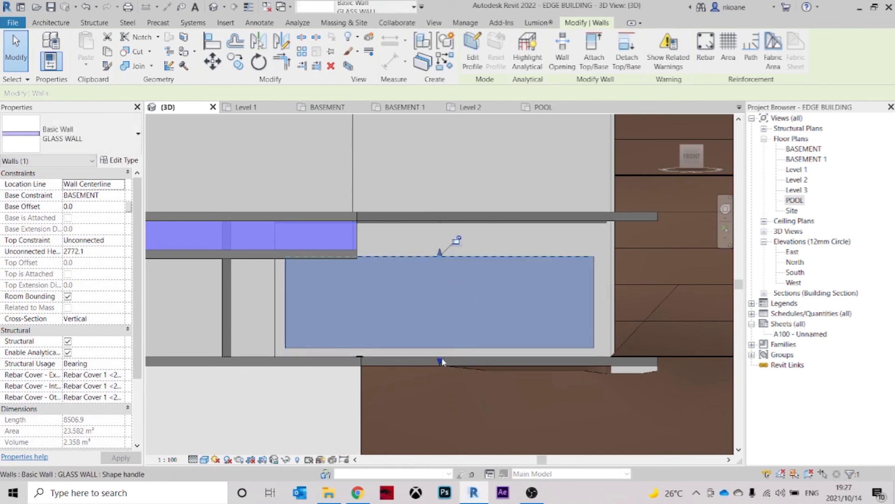
pyautogui.moveTo(444, 351); pyautogui.dragTo(443, 350)
pyautogui.keyDown('shift'); pyautogui.moveTo(545, 277); pyautogui.dragTo(456, 332, button='middle'); pyautogui.keyUp('shift')
pyautogui.press('Escape')
# Reveal hidden elements and unhide the two 230mm BRICK WALLs enclosing the basement corner, then leave the reveal mode
pyautogui.keyDown('shift'); pyautogui.moveTo(579, 374); pyautogui.dragTo(650, 329, button='middle'); pyautogui.keyUp('shift')
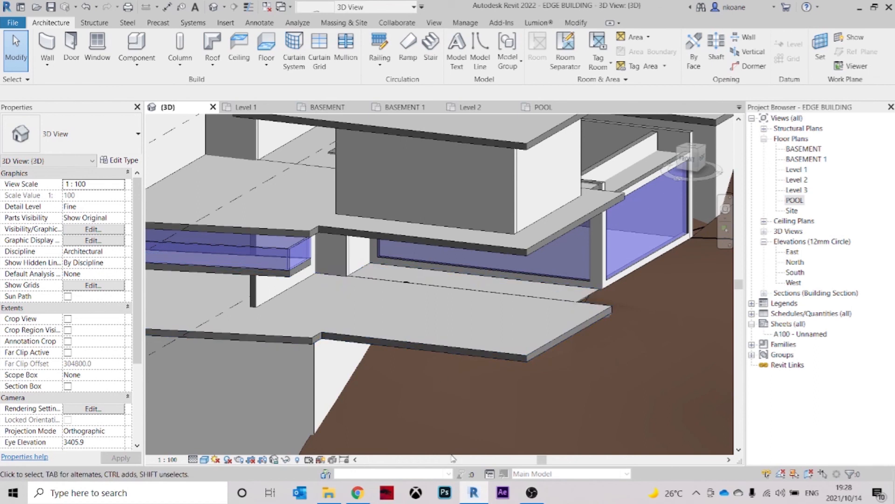
pyautogui.click(297, 460)
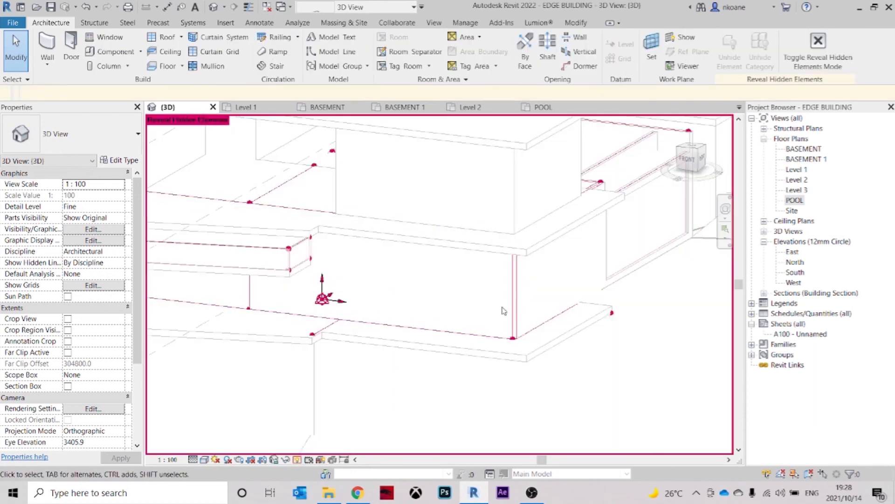
pyautogui.click(497, 341)
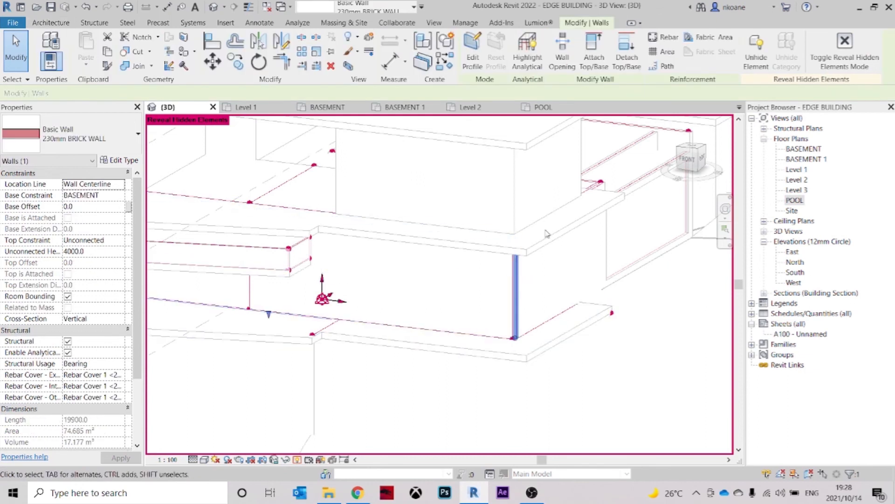
pyautogui.click(599, 400)
pyautogui.click(557, 325)
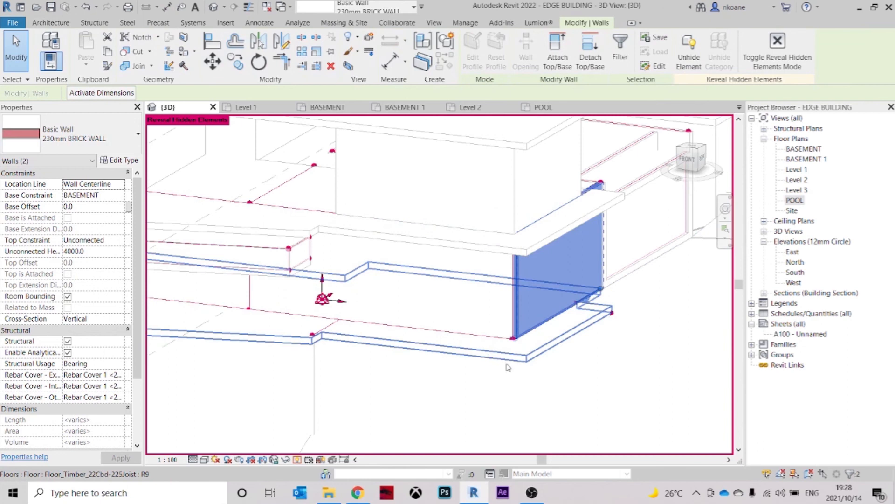
pyautogui.click(689, 51)
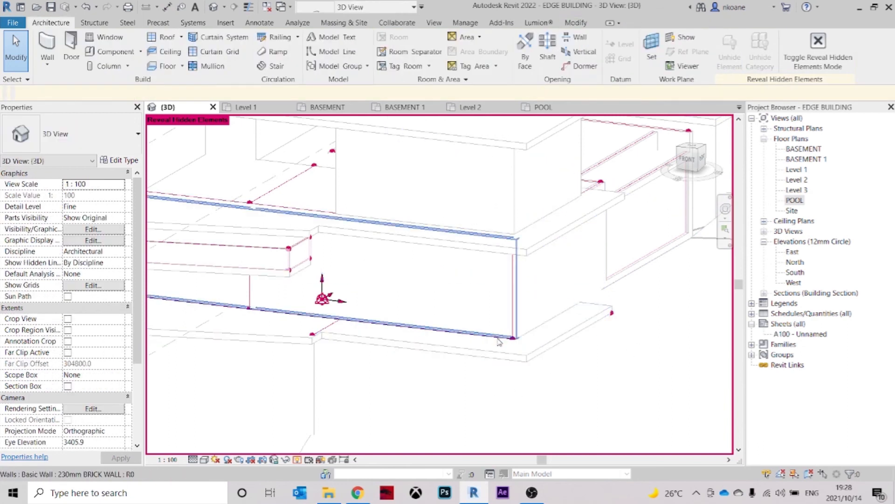
pyautogui.click(499, 342)
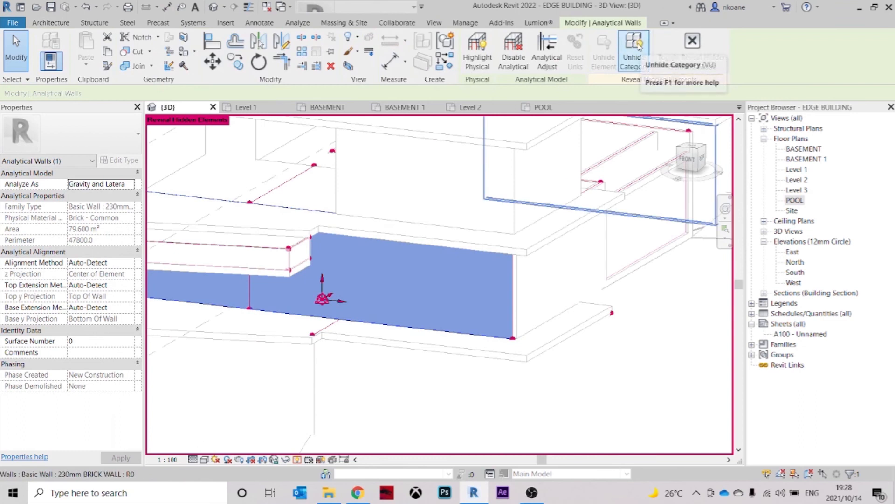
pyautogui.click(579, 361)
pyautogui.keyDown('shift'); pyautogui.moveTo(569, 376); pyautogui.dragTo(458, 397, button='middle'); pyautogui.keyUp('shift')
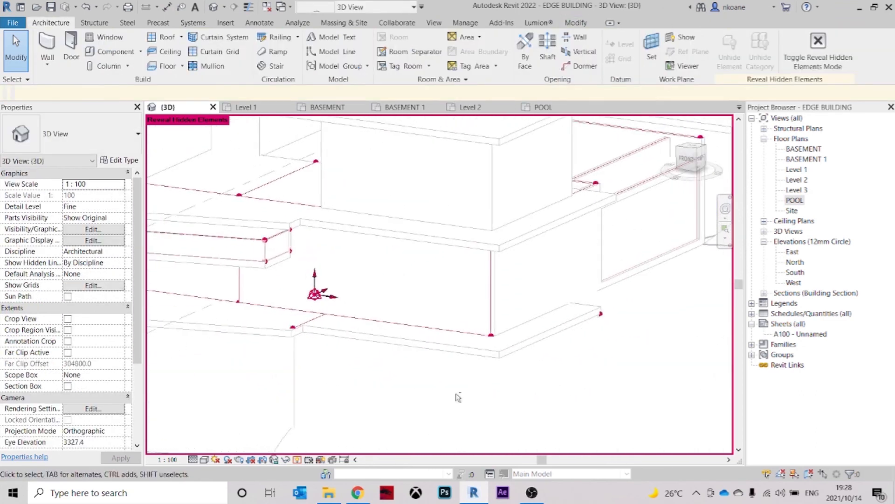
pyautogui.click(493, 269)
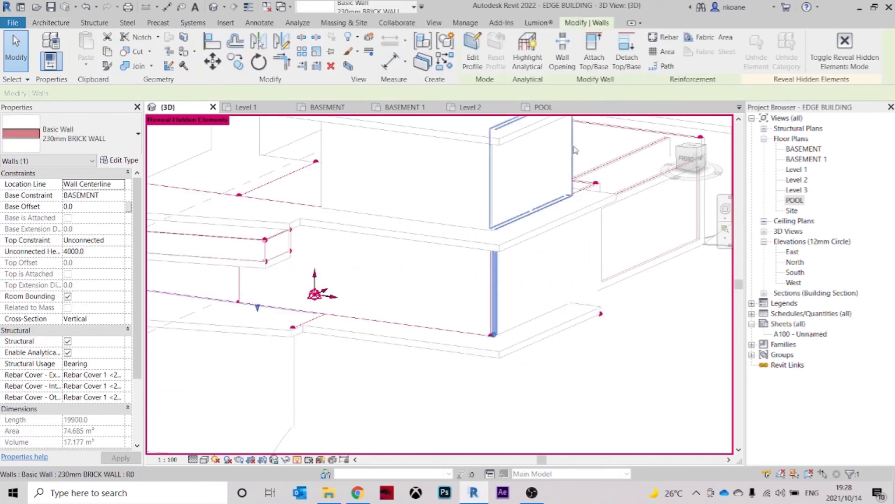
pyautogui.press('Escape')
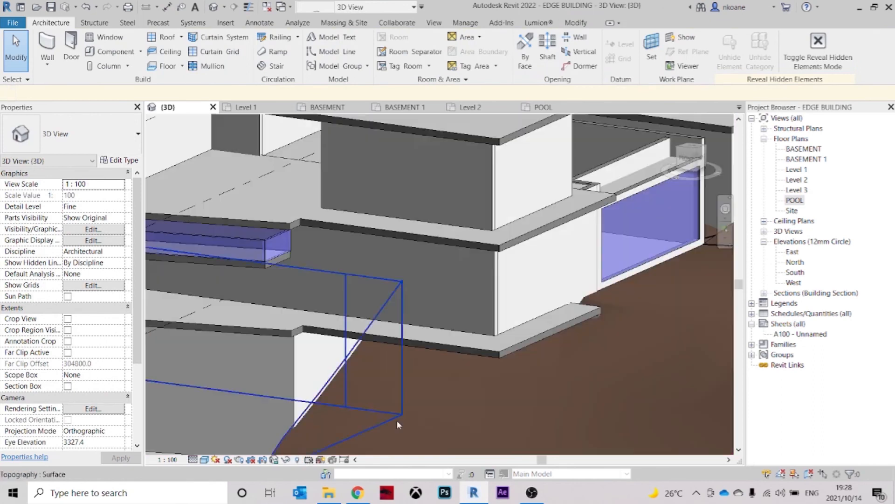
# Examine the rear of the house and the Level 2 timber floor projecting over the sloping terrain
pyautogui.keyDown('shift'); pyautogui.moveTo(530, 387); pyautogui.dragTo(280, 247, button='middle'); pyautogui.keyUp('shift')
pyautogui.scroll(-3, 322, 275)
pyautogui.keyDown('shift'); pyautogui.moveTo(184, 243); pyautogui.dragTo(703, 264, button='middle'); pyautogui.keyUp('shift')
pyautogui.scroll(5, 513, 263)
pyautogui.moveTo(315, 325); pyautogui.dragTo(412, 282, button='middle')
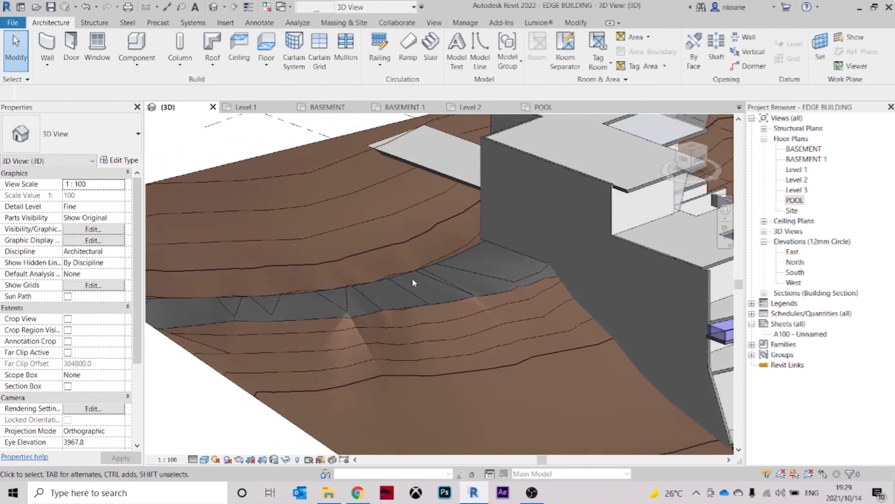
pyautogui.click(462, 187)
pyautogui.keyDown('shift'); pyautogui.moveTo(462, 188); pyautogui.dragTo(503, 329, button='middle'); pyautogui.keyUp('shift')
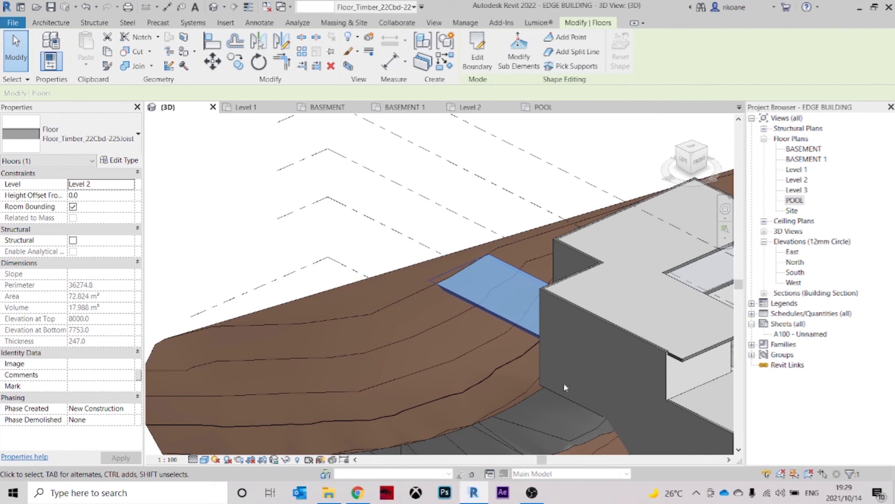
pyautogui.keyDown('shift'); pyautogui.moveTo(559, 331); pyautogui.dragTo(615, 247, button='middle'); pyautogui.keyUp('shift')
pyautogui.press('Escape')
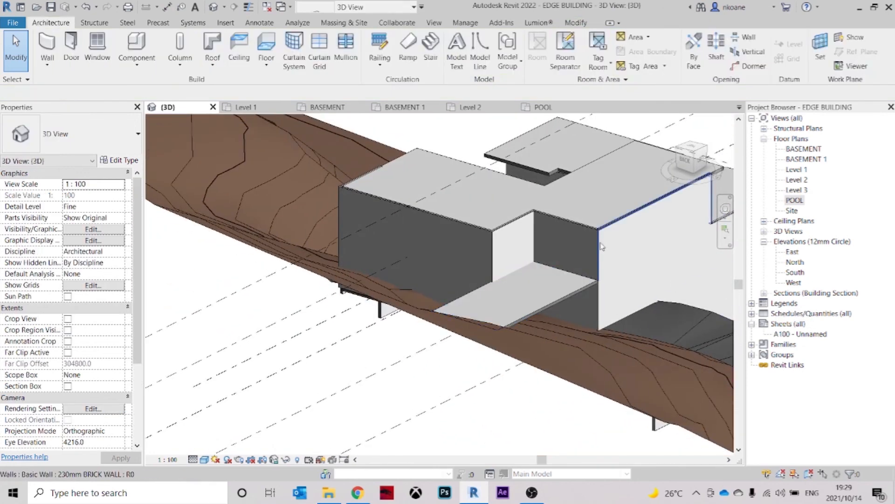
# Extend the driveway-side 230mm BRICK WALL beneath the edge of the projecting Level 2 floor to its outer corner
pyautogui.click(615, 248)
pyautogui.click(601, 303)
pyautogui.keyDown('shift'); pyautogui.moveTo(618, 308); pyautogui.dragTo(596, 341, button='middle'); pyautogui.keyUp('shift')
pyautogui.moveTo(567, 329); pyautogui.dragTo(426, 379)
pyautogui.click(510, 344)
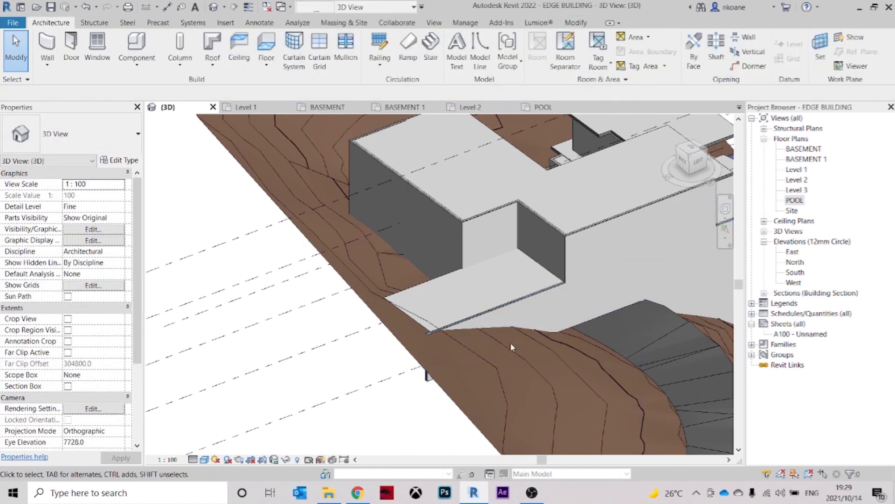
pyautogui.scroll(4, 543, 393)
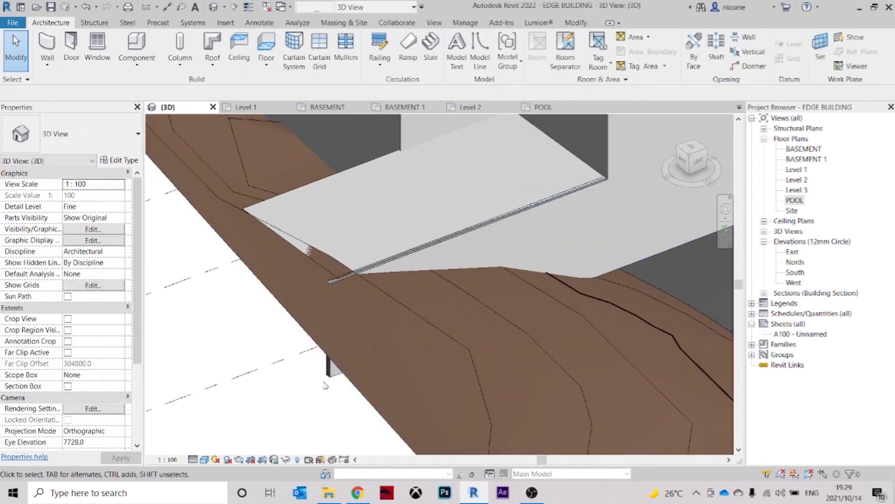
pyautogui.click(585, 23)
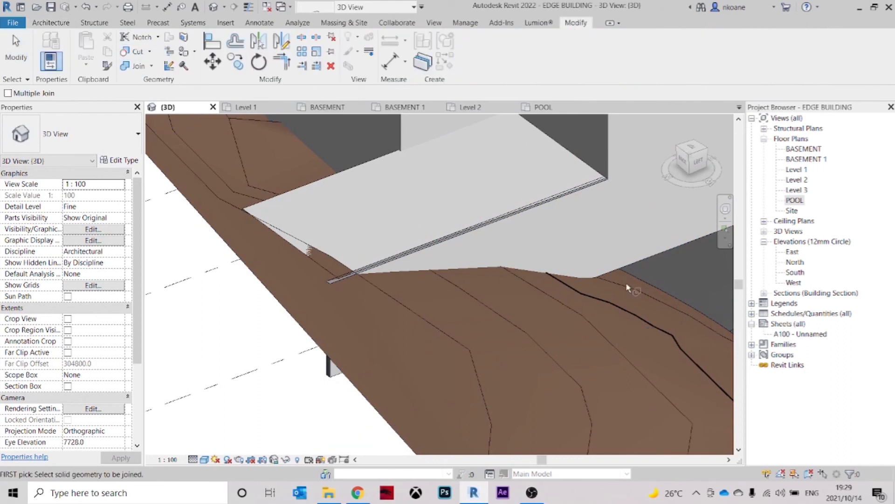
pyautogui.press('Escape')
# Edit the profile of the 230mm BRICK WALL on the floor's opposite side, extending its lower part beneath the floor edge to the outer corner
pyautogui.keyDown('shift'); pyautogui.moveTo(378, 281); pyautogui.dragTo(514, 258, button='middle'); pyautogui.keyUp('shift')
pyautogui.click(535, 222)
pyautogui.click(473, 51)
pyautogui.scroll(2, 540, 183)
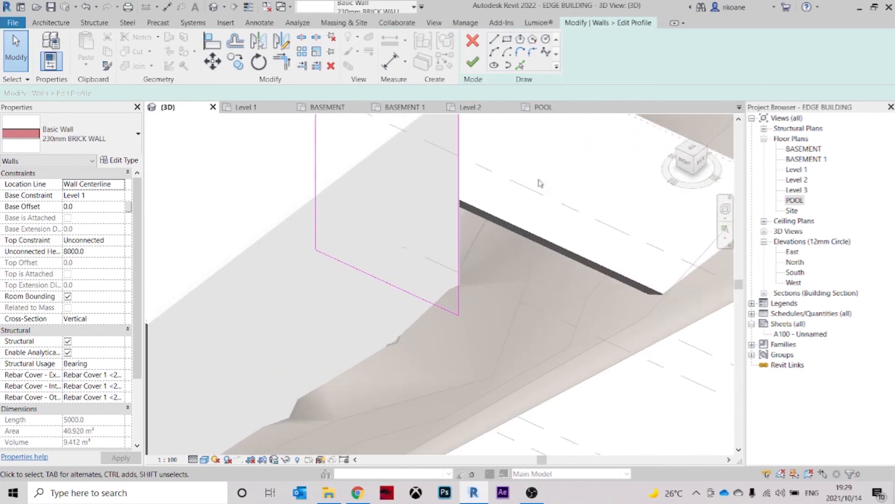
pyautogui.scroll(3, 665, 296)
pyautogui.click(659, 297)
pyautogui.scroll(-1, 643, 313)
pyautogui.press('Escape')
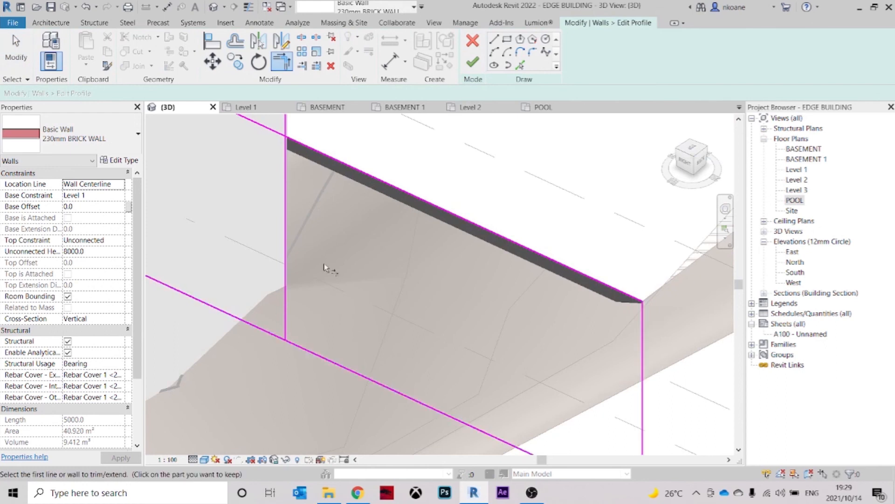
pyautogui.scroll(-2, 326, 242)
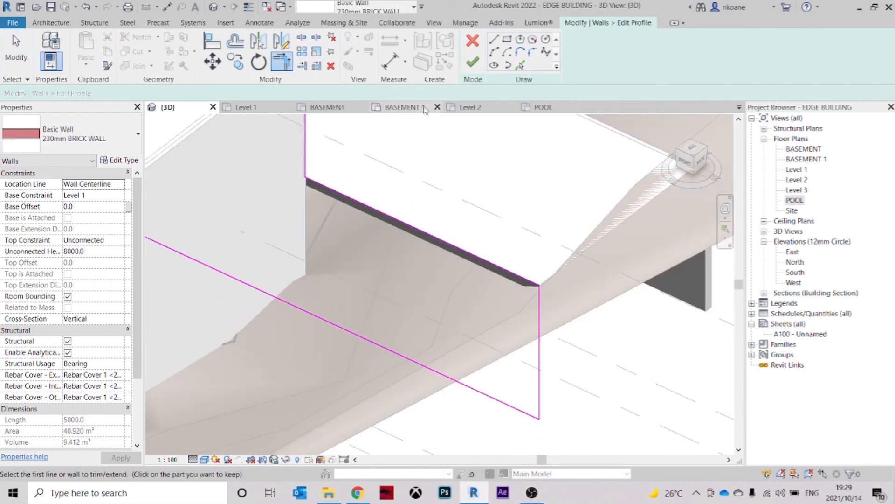
pyautogui.click(472, 62)
pyautogui.press('Escape')
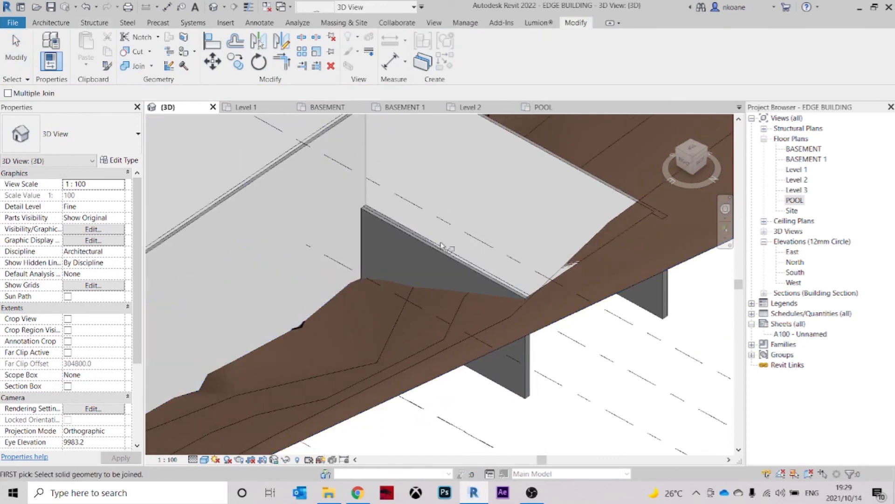
pyautogui.press('Escape')
# Inspect the extended support walls from the rear and the overall house massing on its terrain from the front
pyautogui.scroll(-3, 434, 265)
pyautogui.keyDown('shift'); pyautogui.moveTo(669, 361); pyautogui.dragTo(311, 240, button='middle'); pyautogui.keyUp('shift')
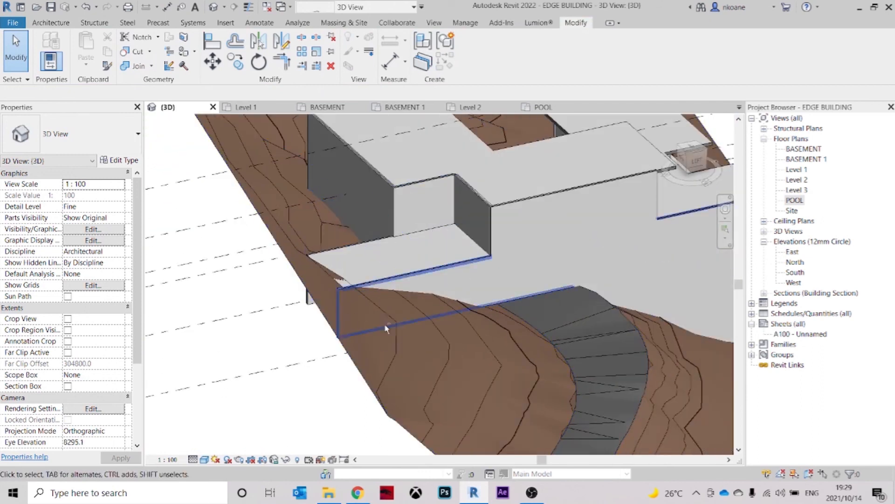
pyautogui.keyDown('shift'); pyautogui.moveTo(385, 328); pyautogui.dragTo(429, 332, button='middle'); pyautogui.keyUp('shift')
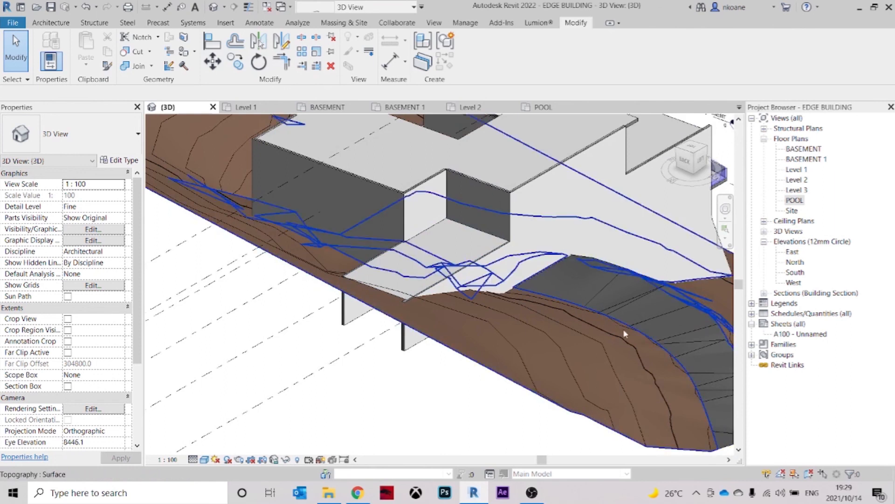
pyautogui.keyDown('shift'); pyautogui.moveTo(540, 311); pyautogui.dragTo(366, 332, button='middle'); pyautogui.keyUp('shift')
pyautogui.scroll(-5, 365, 298)
pyautogui.keyDown('shift'); pyautogui.moveTo(344, 244); pyautogui.dragTo(246, 251, button='middle'); pyautogui.keyUp('shift')
pyautogui.scroll(2, 397, 345)
pyautogui.moveTo(405, 372); pyautogui.dragTo(444, 405, button='middle')
pyautogui.scroll(1, 446, 405)
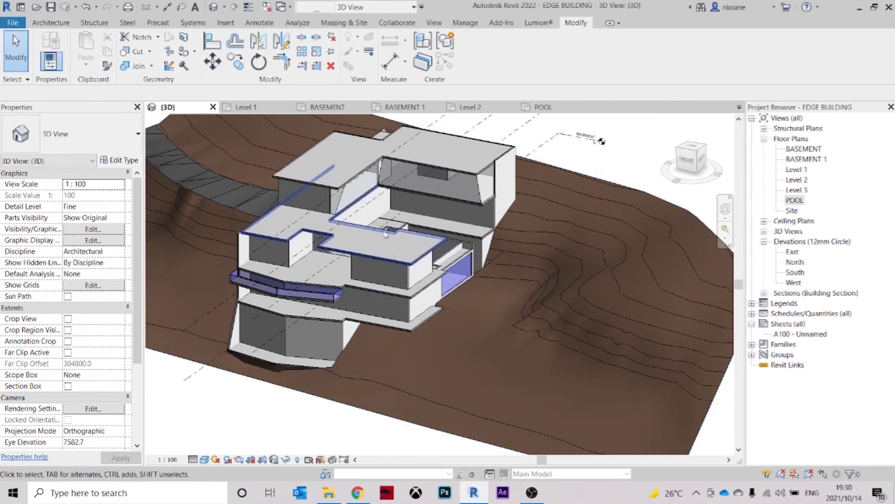
pyautogui.keyDown('shift'); pyautogui.moveTo(471, 375); pyautogui.dragTo(437, 359, button='middle'); pyautogui.keyUp('shift')
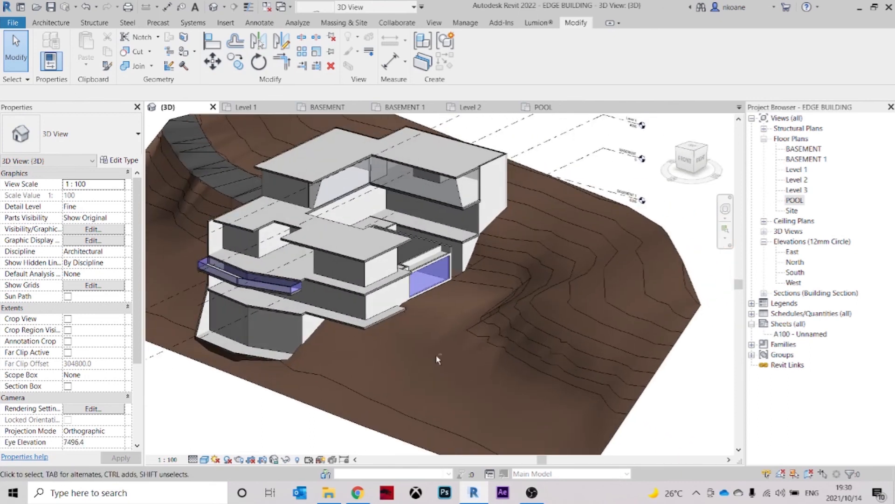
pyautogui.scroll(3, 382, 202)
pyautogui.keyDown('shift'); pyautogui.moveTo(517, 262); pyautogui.dragTo(497, 302, button='middle'); pyautogui.keyUp('shift')
pyautogui.scroll(-2, 450, 284)
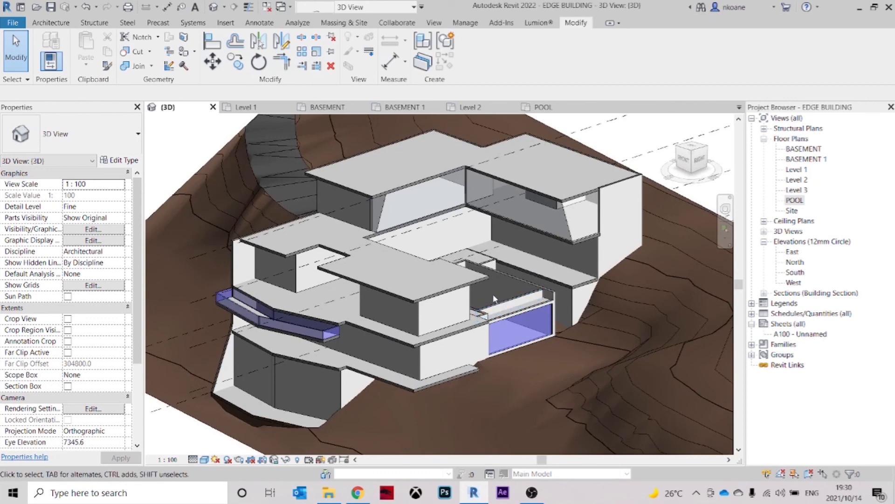